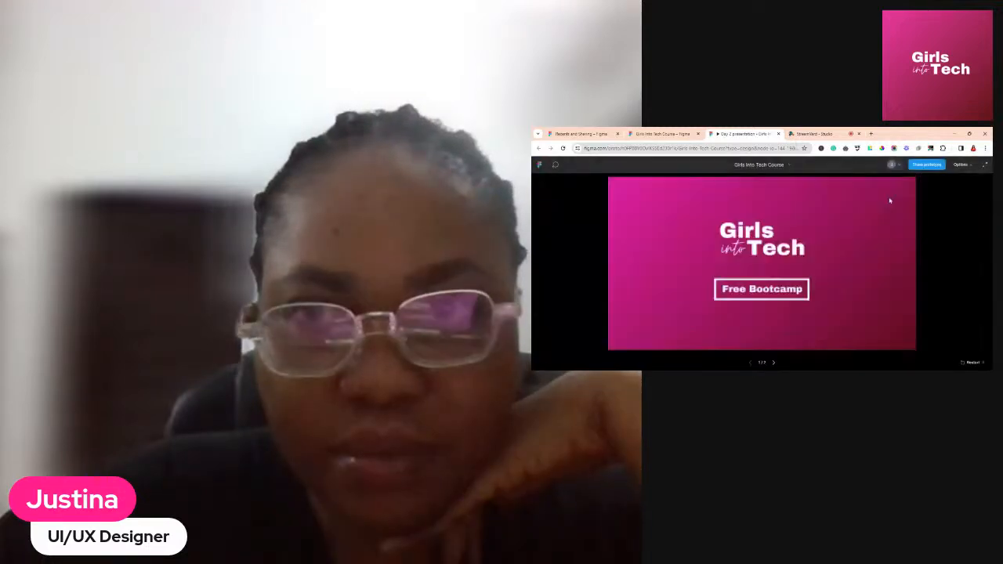
Present the Girls Into Tech prototype full screen from the title slide
click(985, 164)
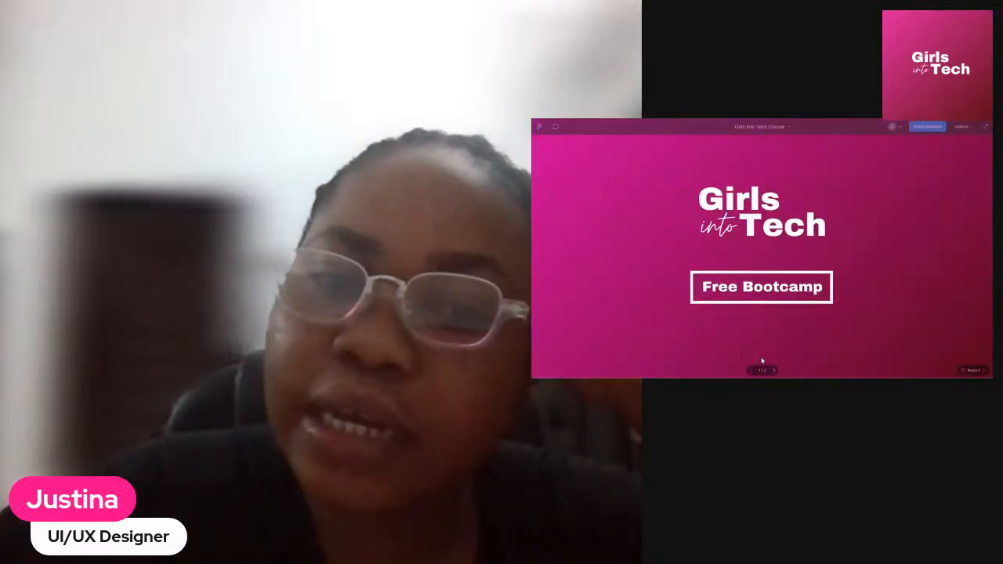
Advance the prototype to the next slide, then exit full-screen presentation mode
click(774, 371)
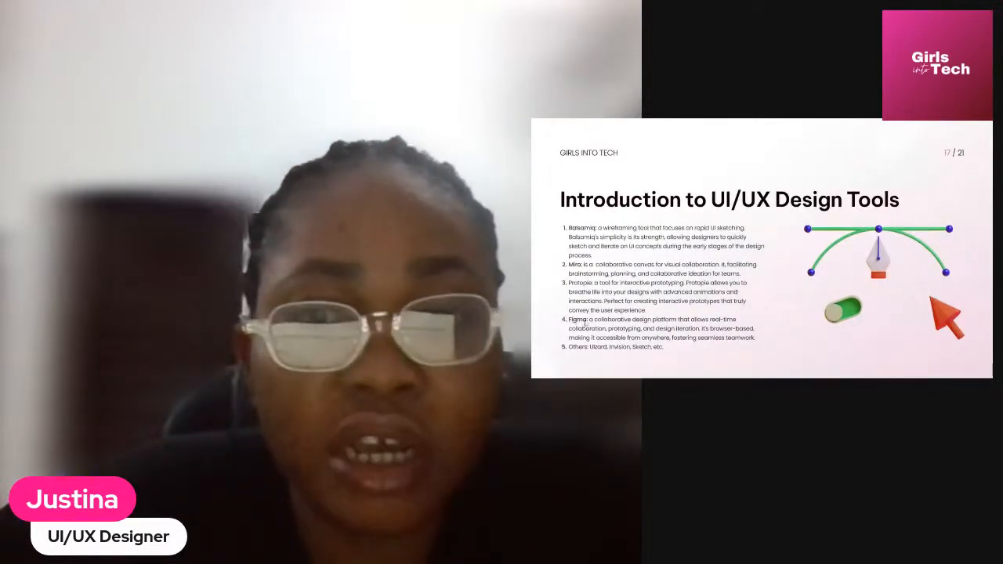
key(Escape)
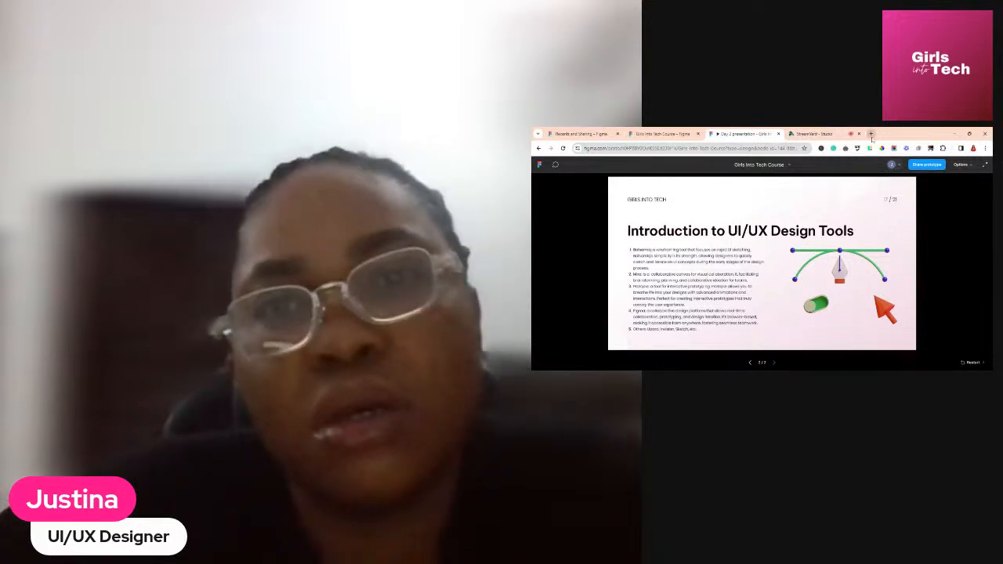
Open a new blank Chrome tab, then return to Figma's Recents and sharing page
click(870, 134)
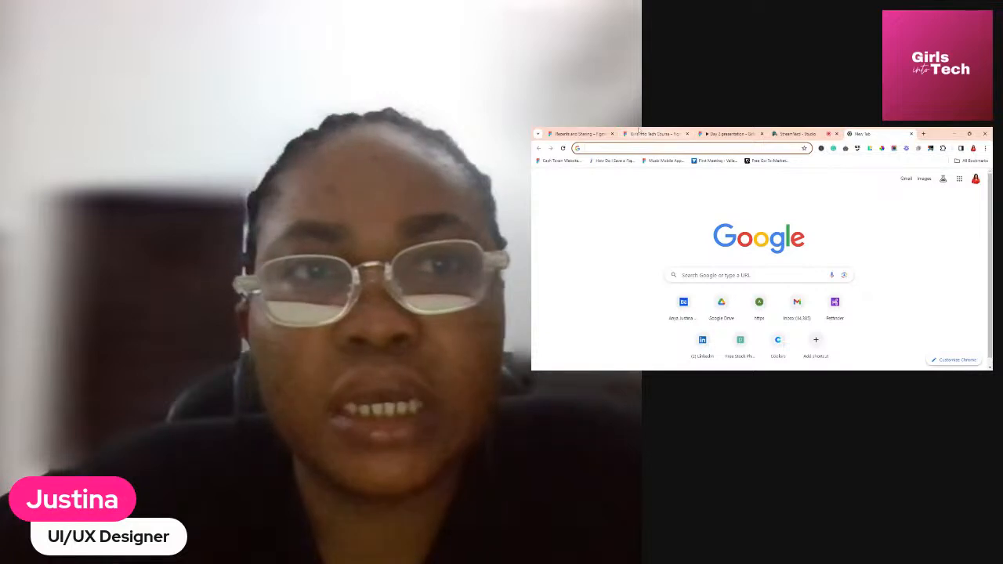
click(580, 135)
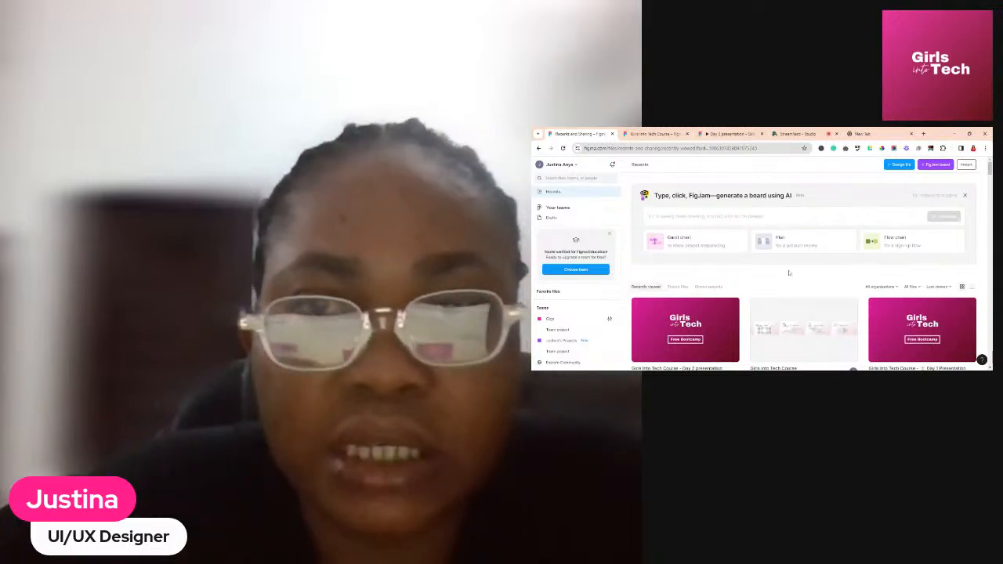
scroll(789, 280, down, 3)
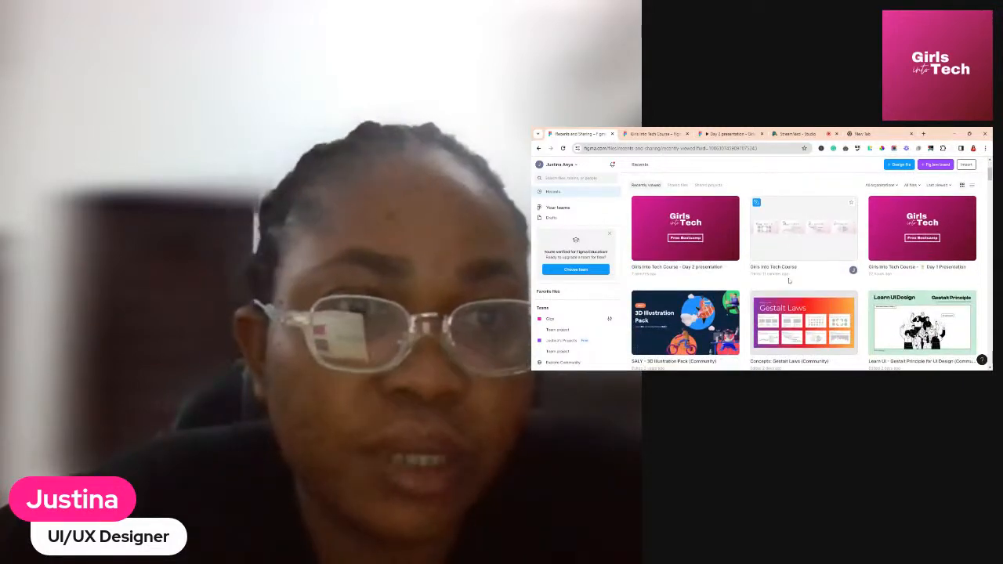
scroll(789, 280, up, 3)
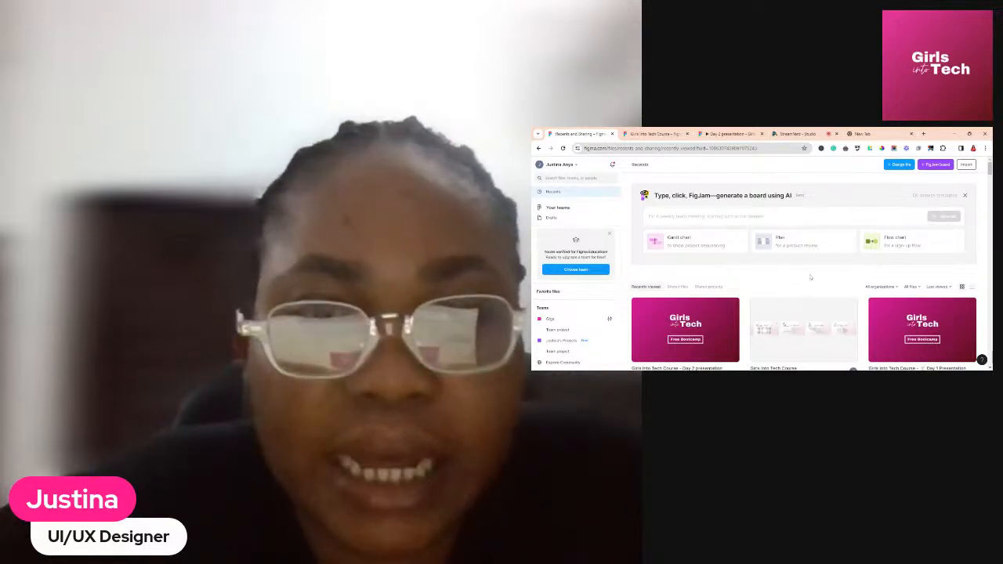
scroll(807, 282, down, 2)
scroll(811, 281, up, 2)
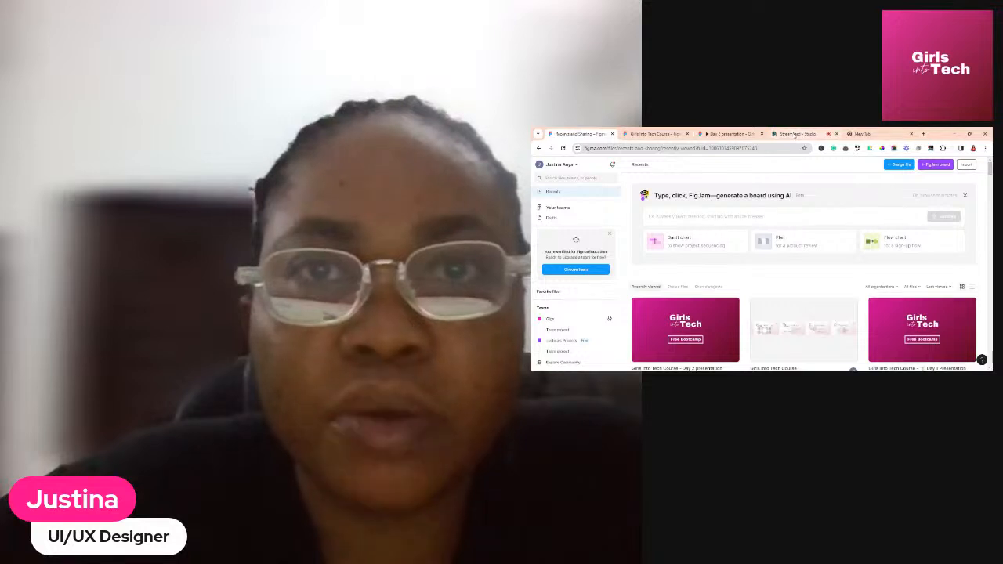
click(797, 134)
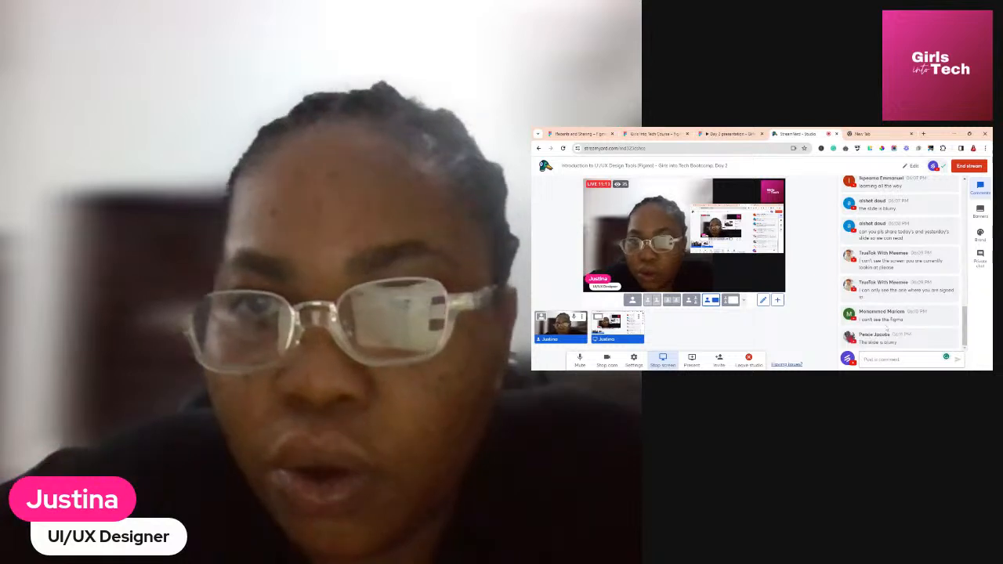
Expand the StreamYard layout options and switch the broadcast to Cinema layout
scroll(898, 268, up, 1)
scroll(898, 268, up, 2)
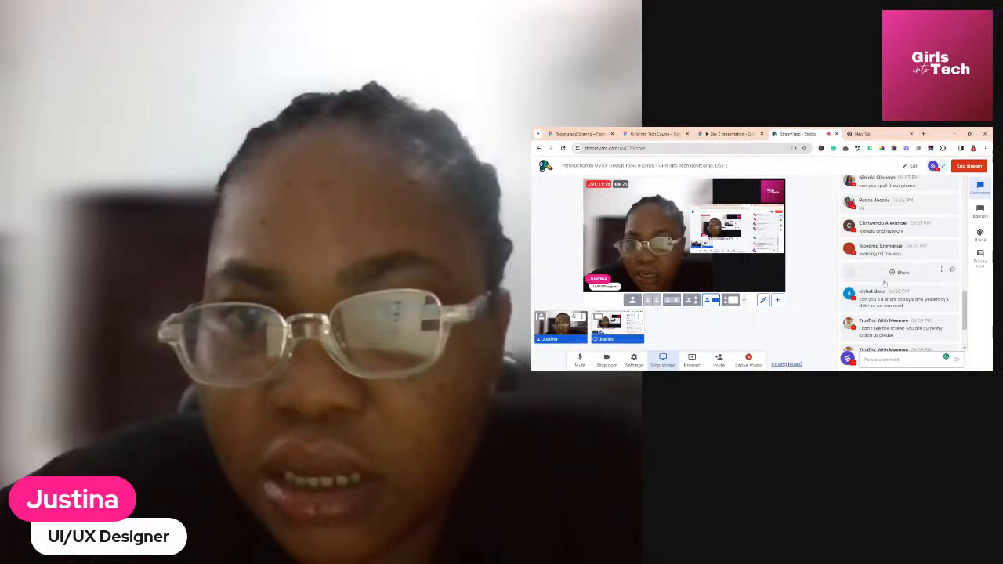
scroll(888, 286, up, 1)
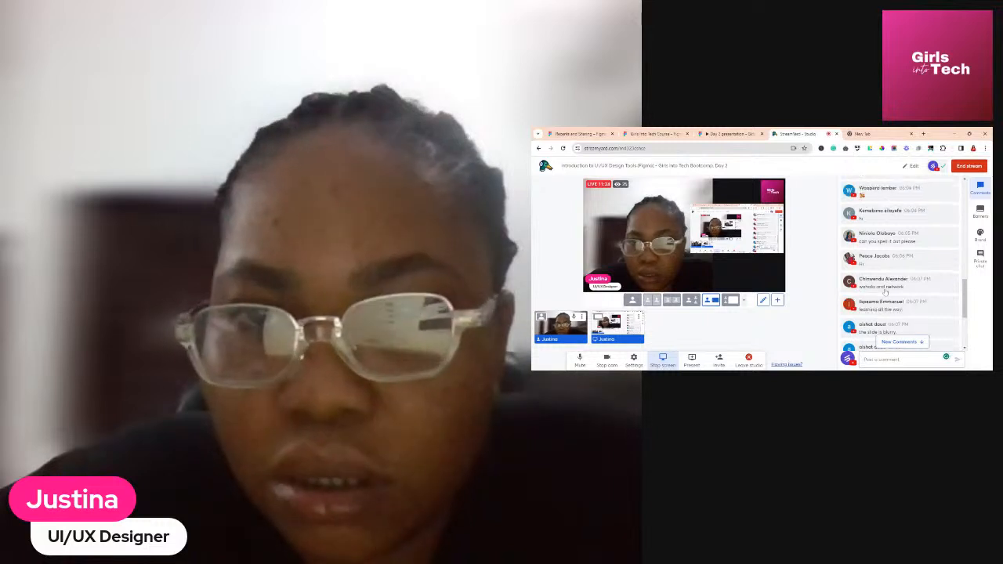
scroll(885, 291, down, 5)
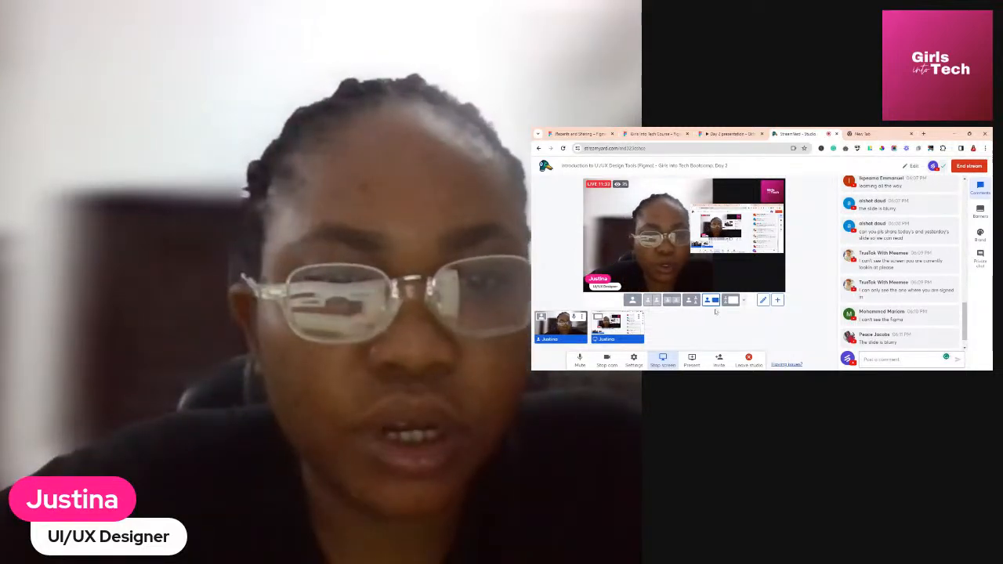
click(743, 301)
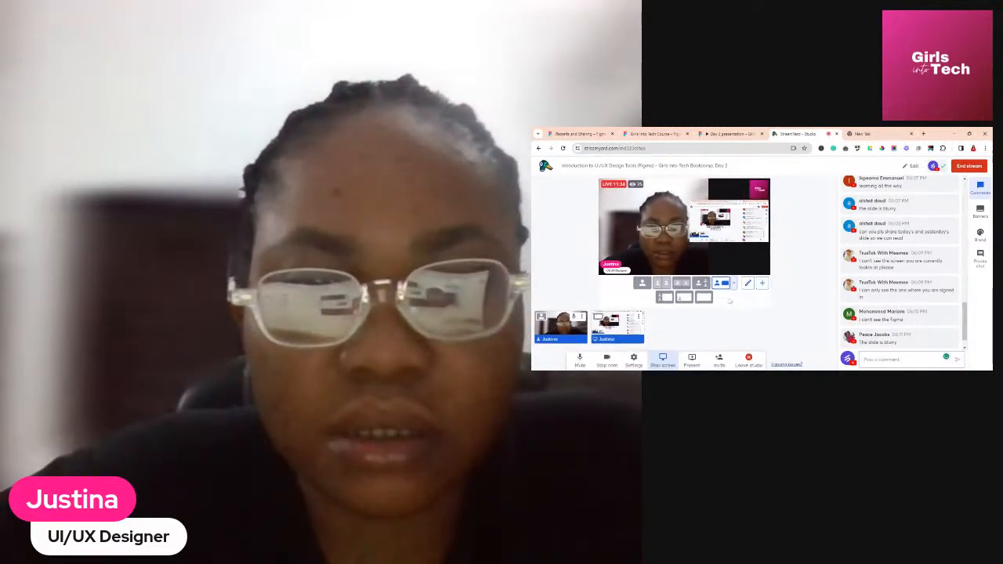
click(714, 315)
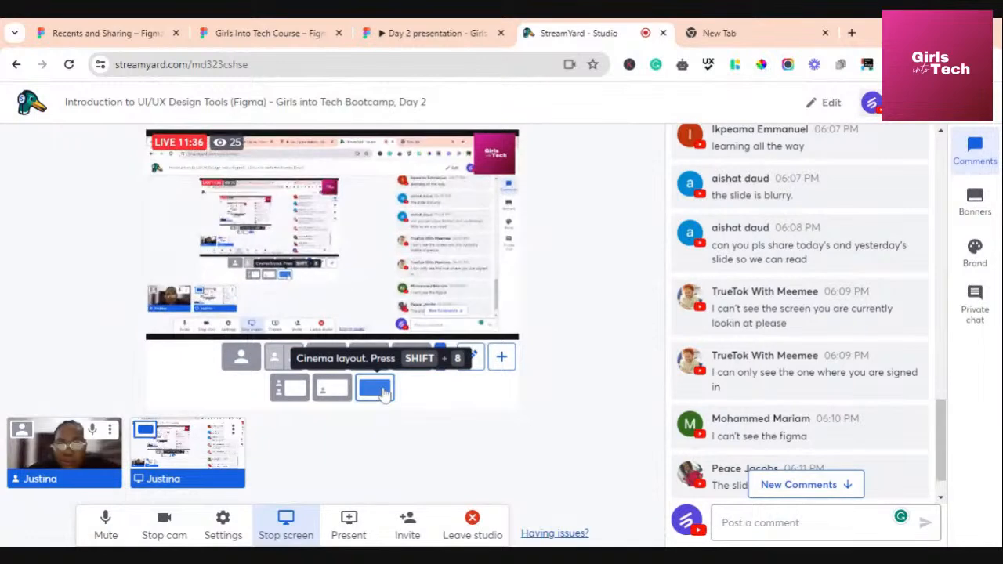
mouse_move(697, 385)
Return to the Day 2 presentation tab showing slide 17/21
scroll(773, 401, down, 1)
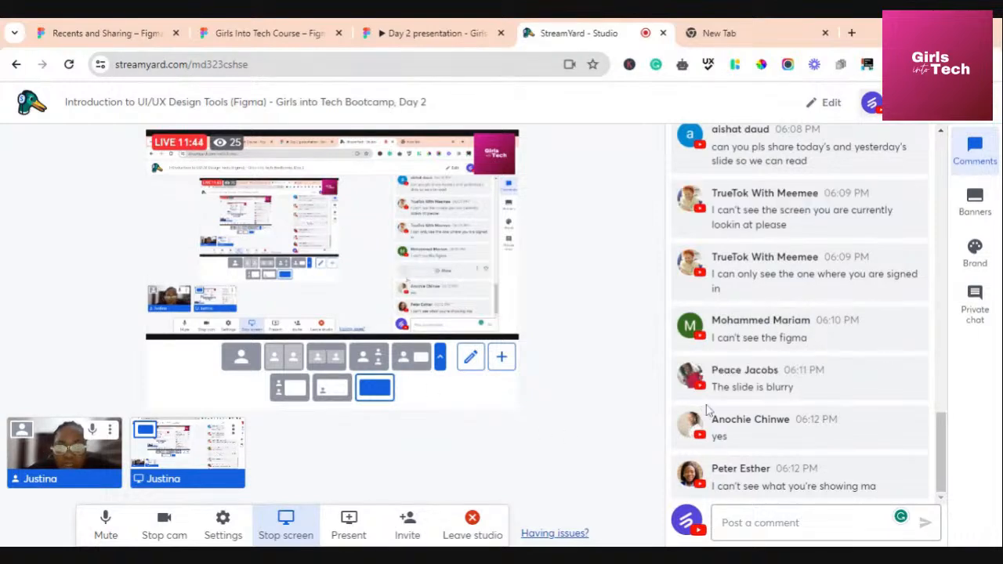
scroll(784, 452, up, 5)
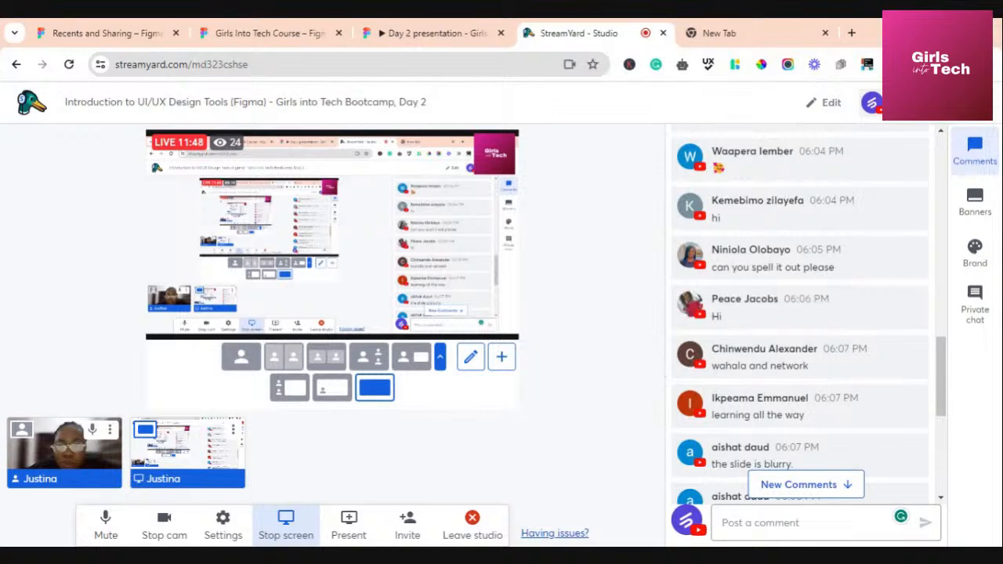
click(448, 35)
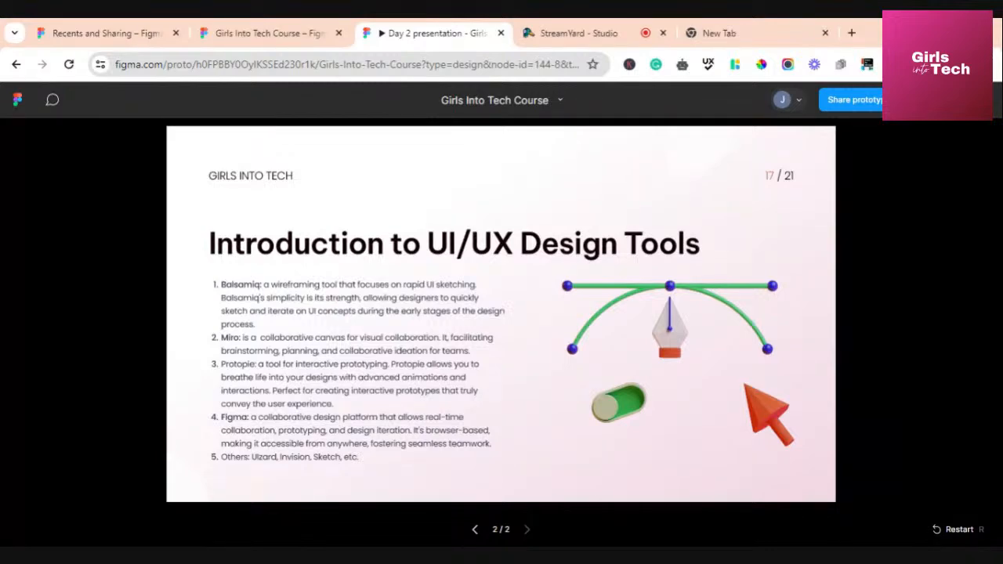
Check the StreamYard studio, then go through the tabs back to Figma's Recents page
click(581, 36)
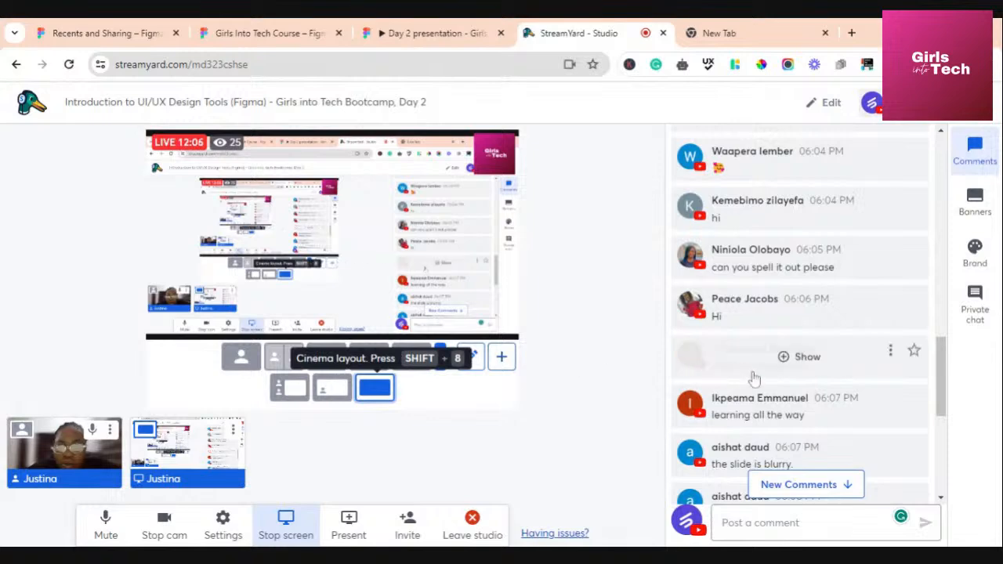
scroll(757, 380, down, 2)
scroll(757, 381, down, 4)
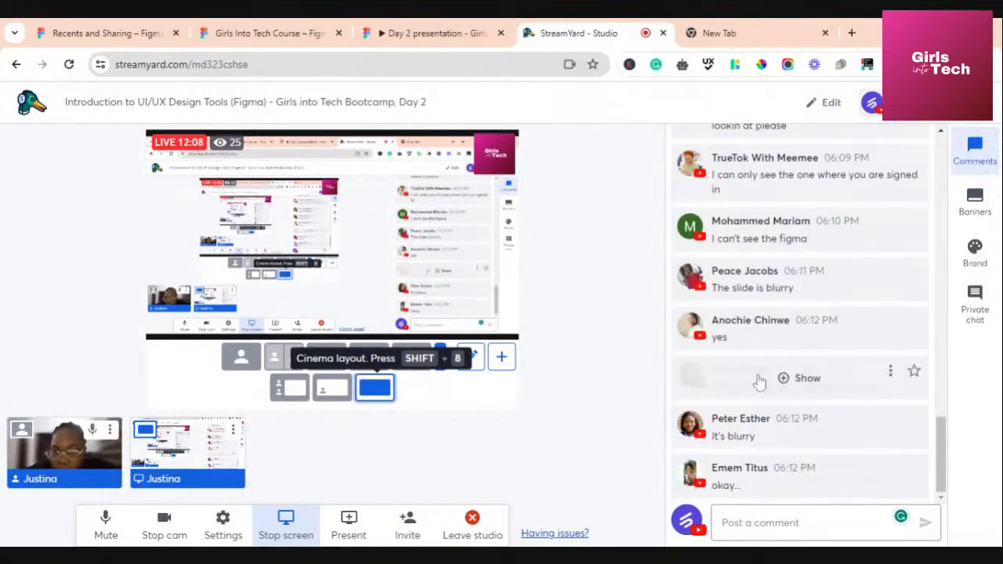
scroll(759, 381, up, 1)
scroll(758, 380, up, 5)
scroll(758, 381, down, 7)
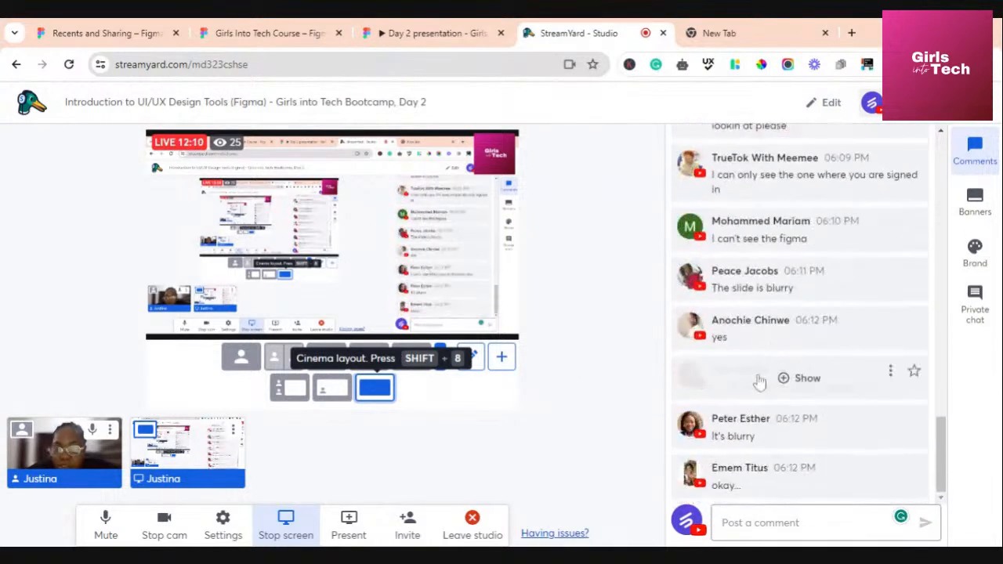
scroll(759, 380, up, 3)
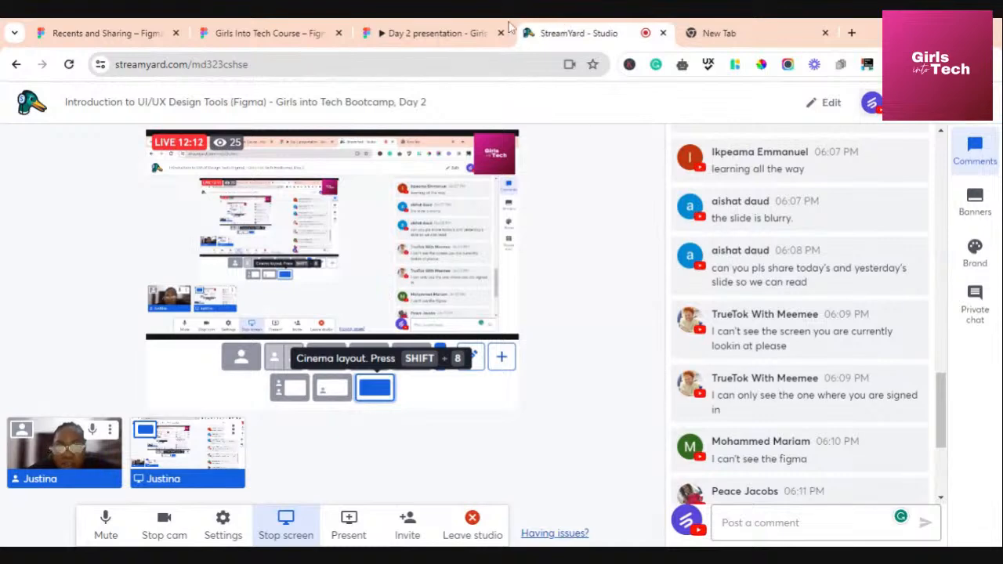
click(749, 31)
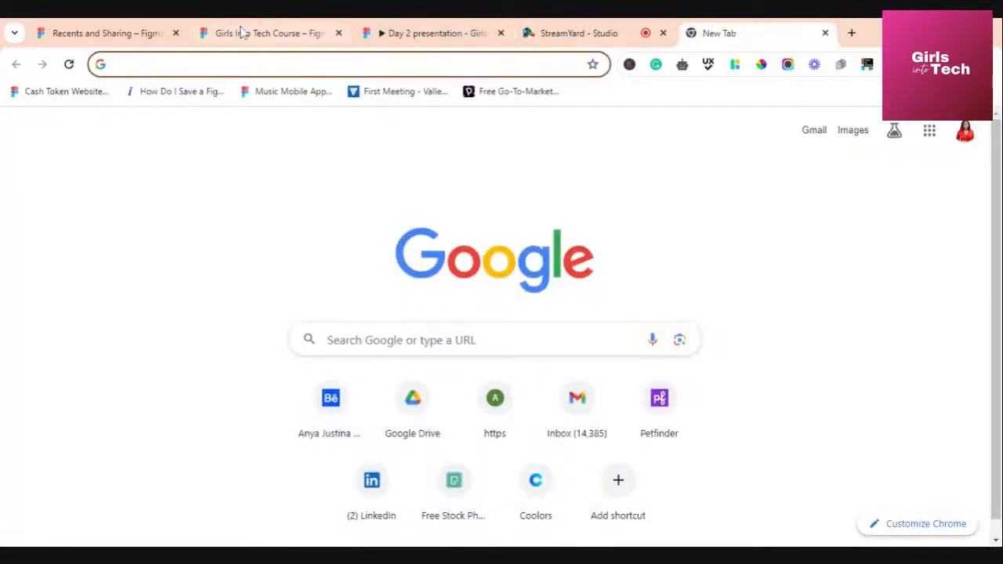
click(267, 34)
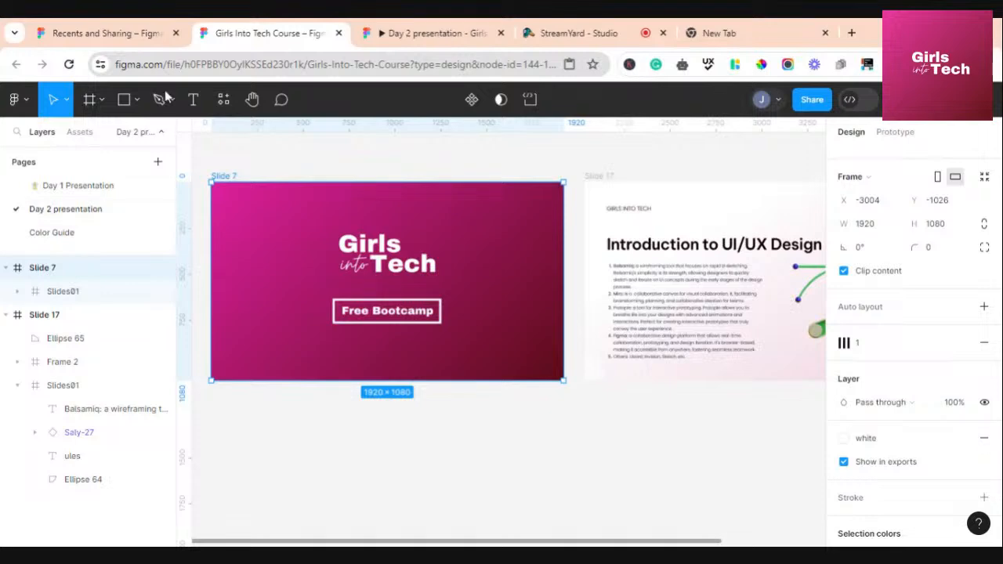
click(126, 30)
Log out of all Figma accounts, dismiss the homepage cookie notice, and return to StreamYard
click(94, 100)
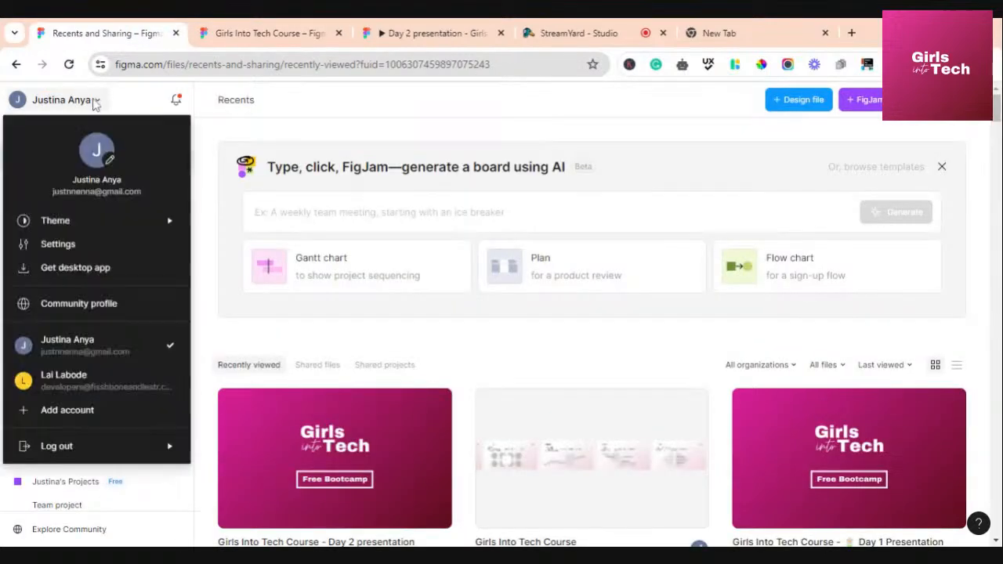
mouse_move(73, 454)
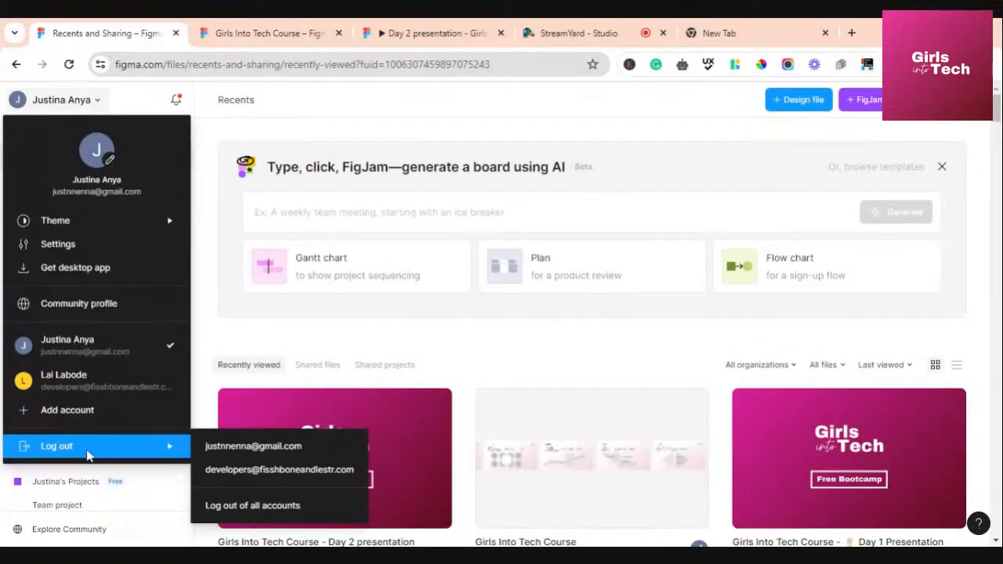
click(220, 506)
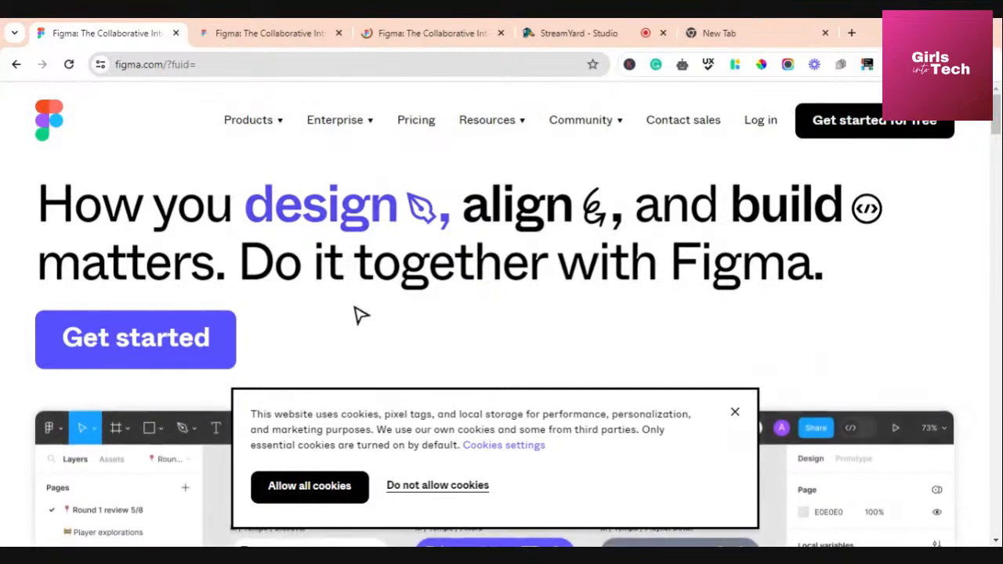
click(737, 415)
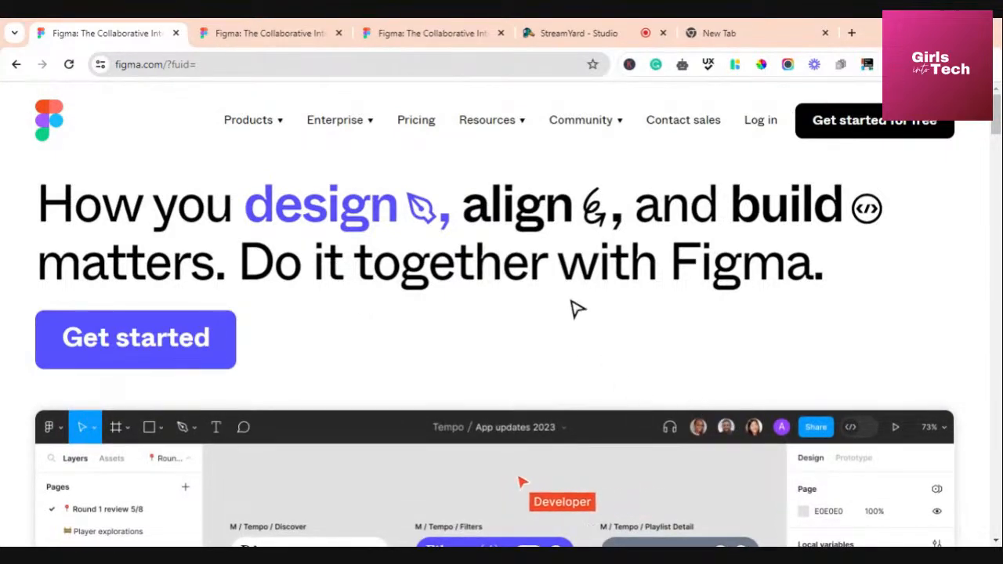
click(580, 36)
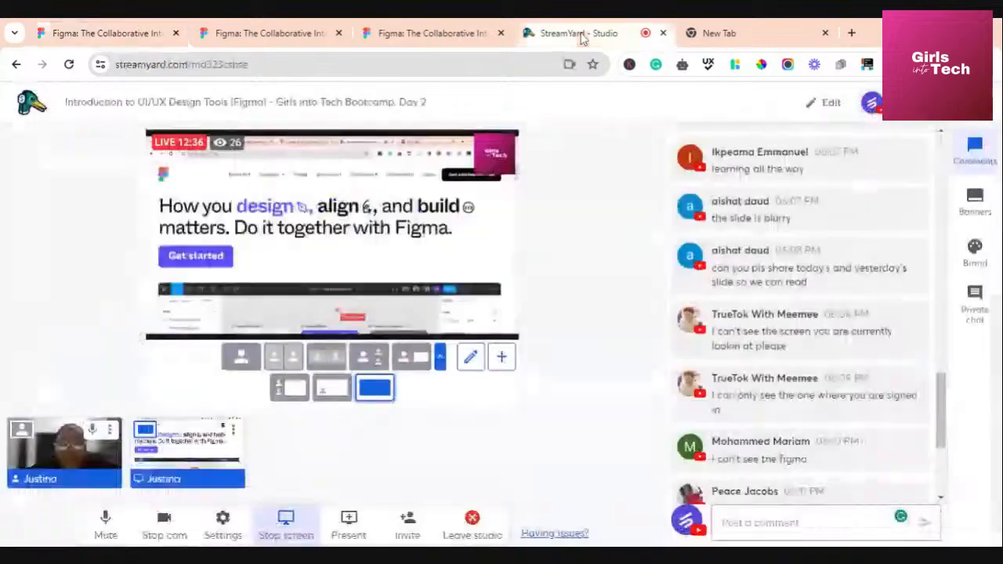
Dismiss the cookie notice on the duplicate Figma tab, then close that duplicate tab
scroll(829, 321, down, 3)
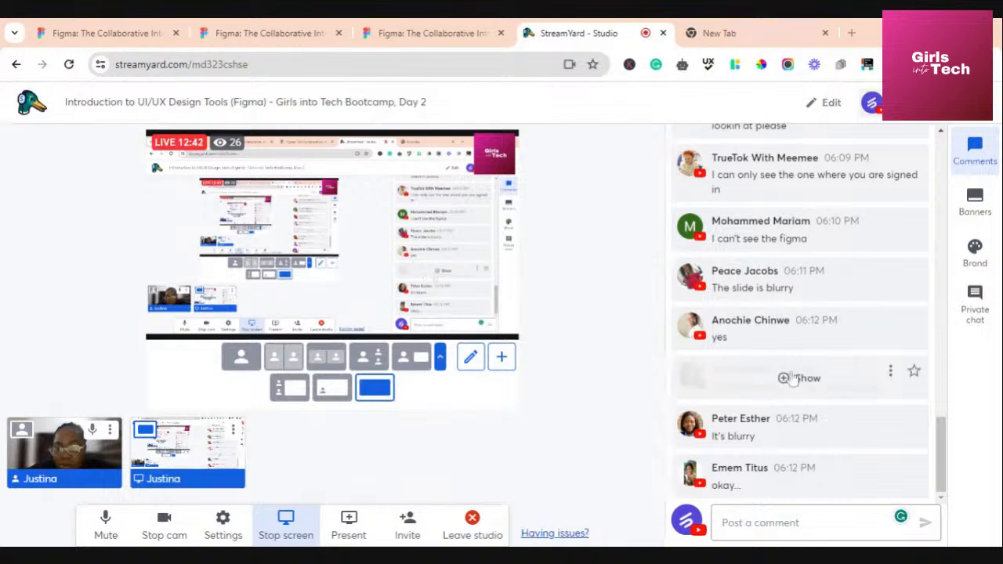
mouse_move(792, 337)
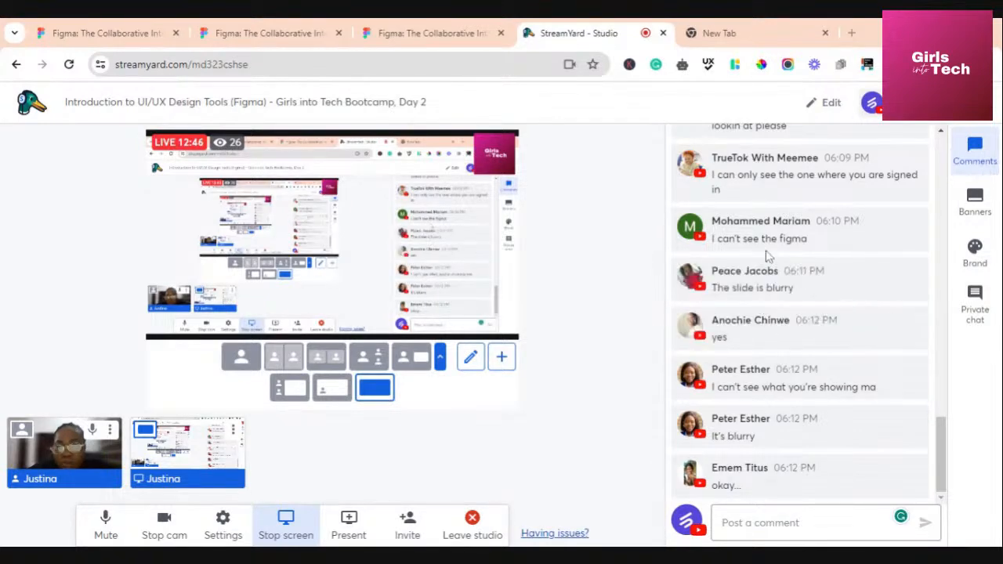
click(264, 35)
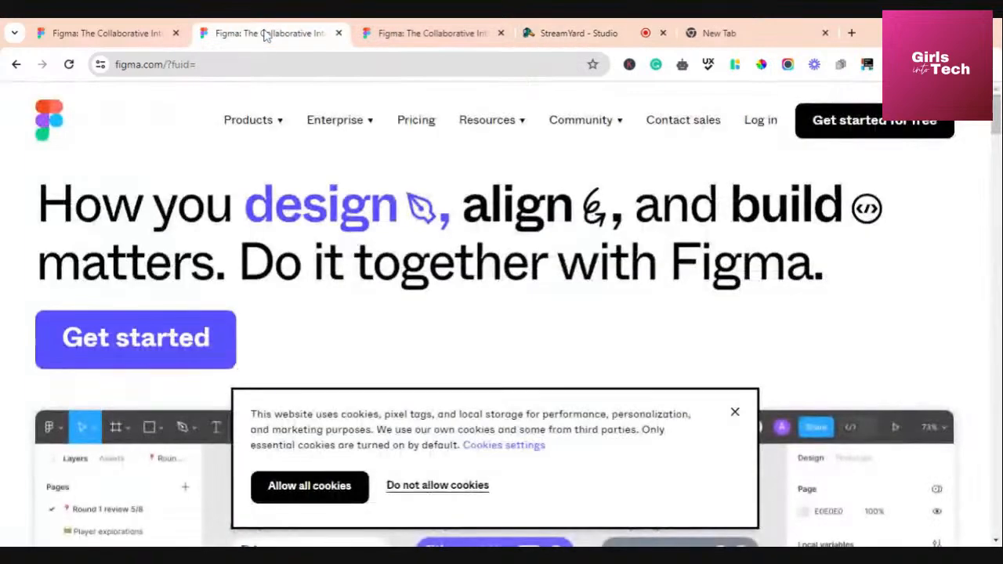
click(737, 413)
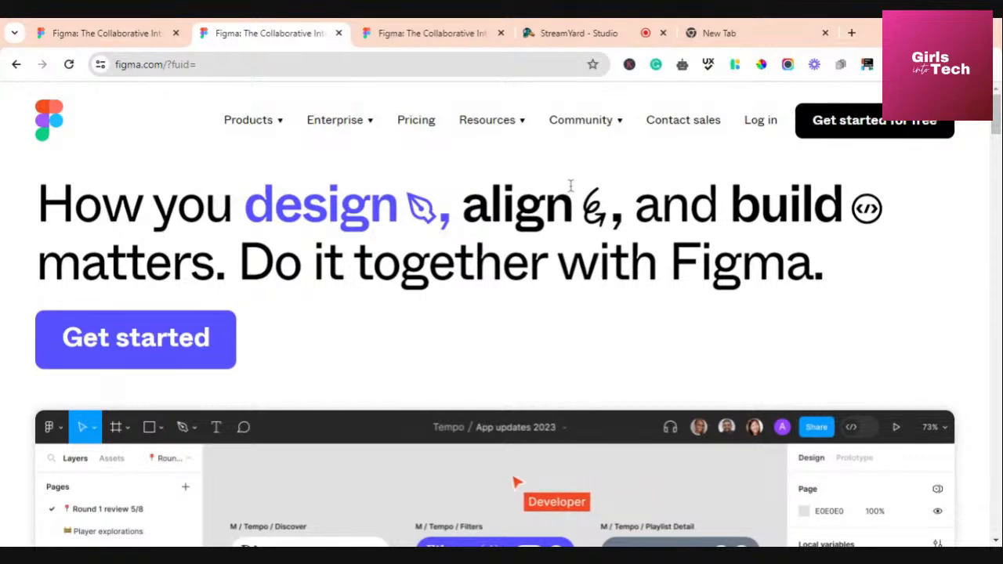
click(580, 40)
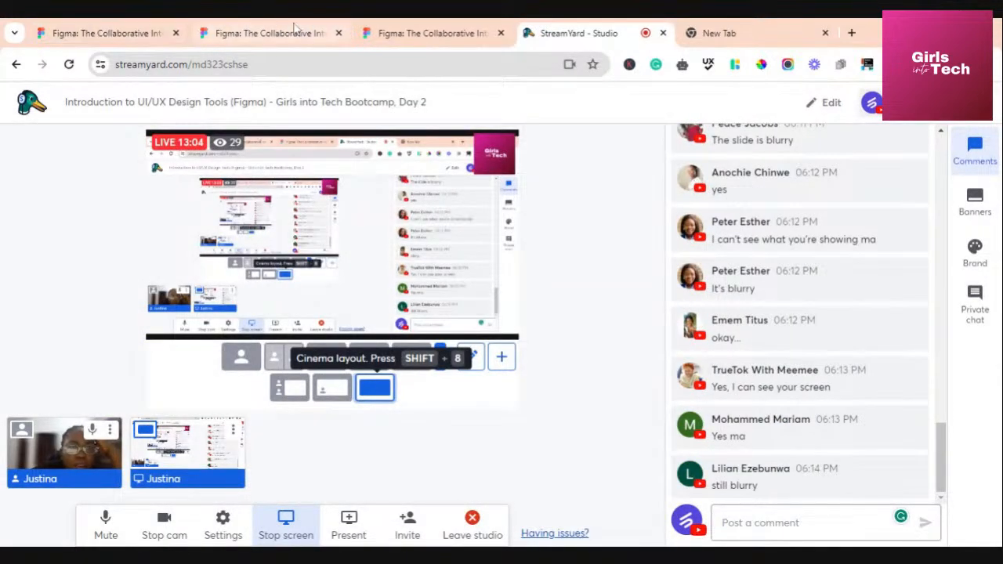
click(117, 38)
click(339, 33)
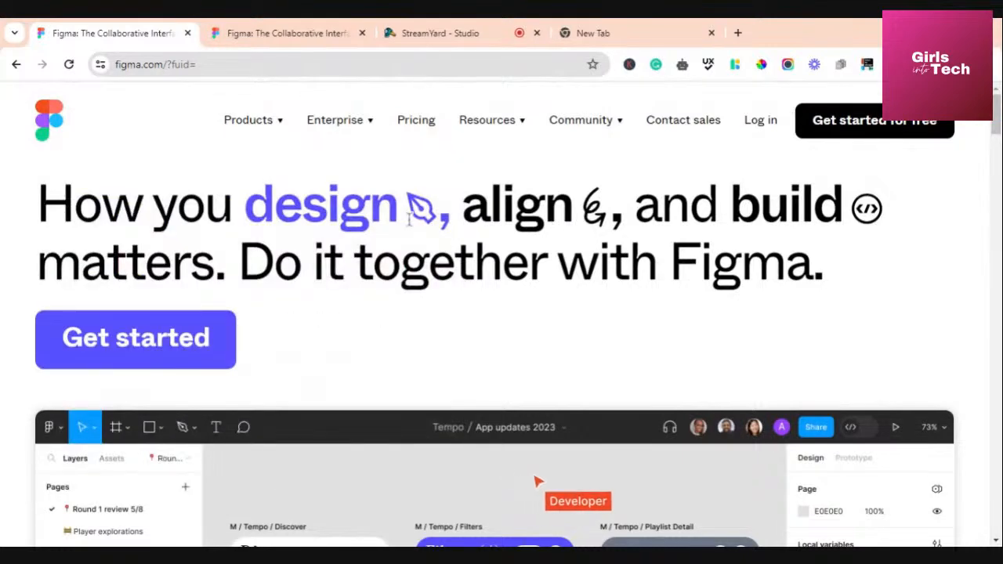
click(220, 64)
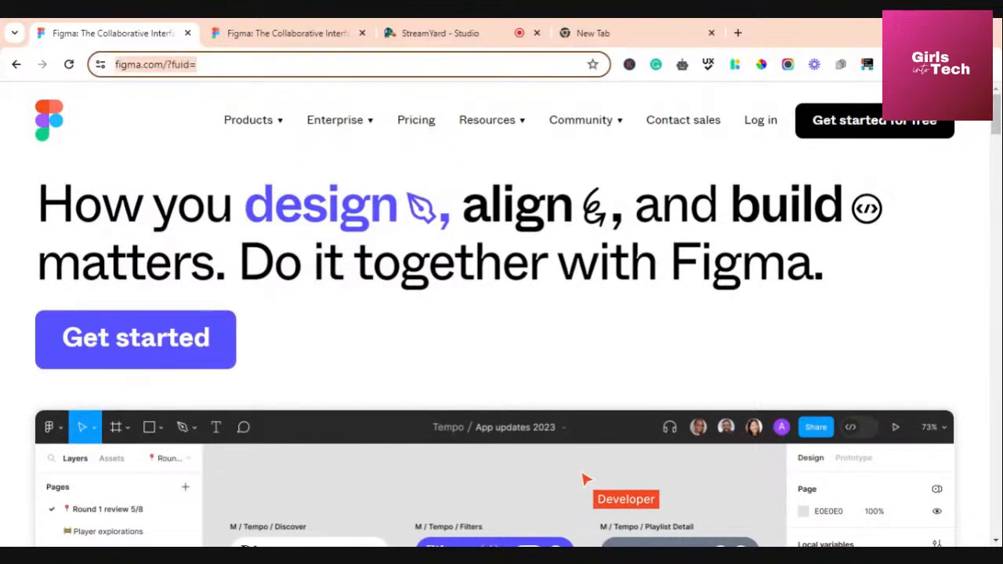
click(221, 64)
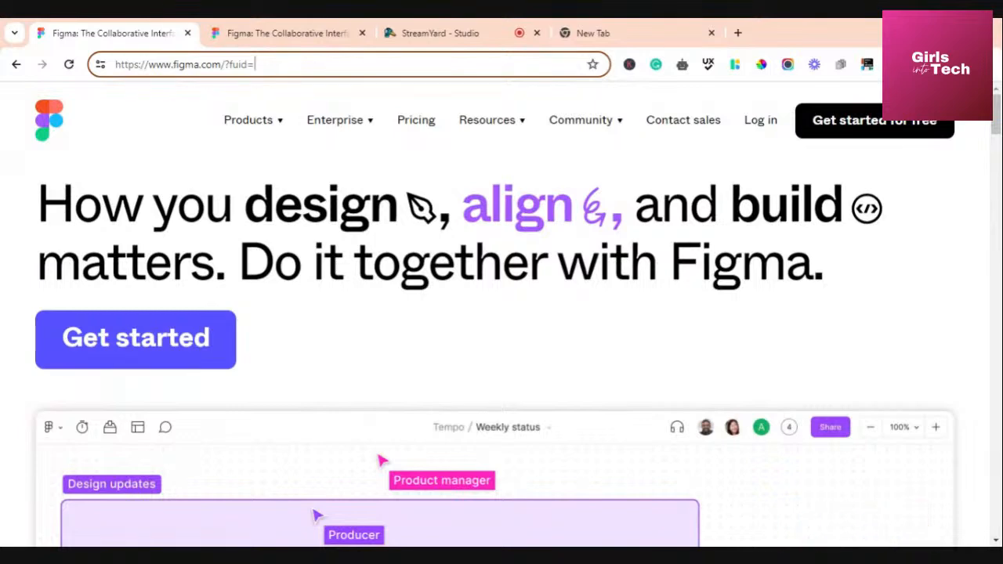
key(BackSpace)
key(BackSpace)
key(BackSpace)
key(BackSpace)
key(BackSpace)
key(BackSpace)
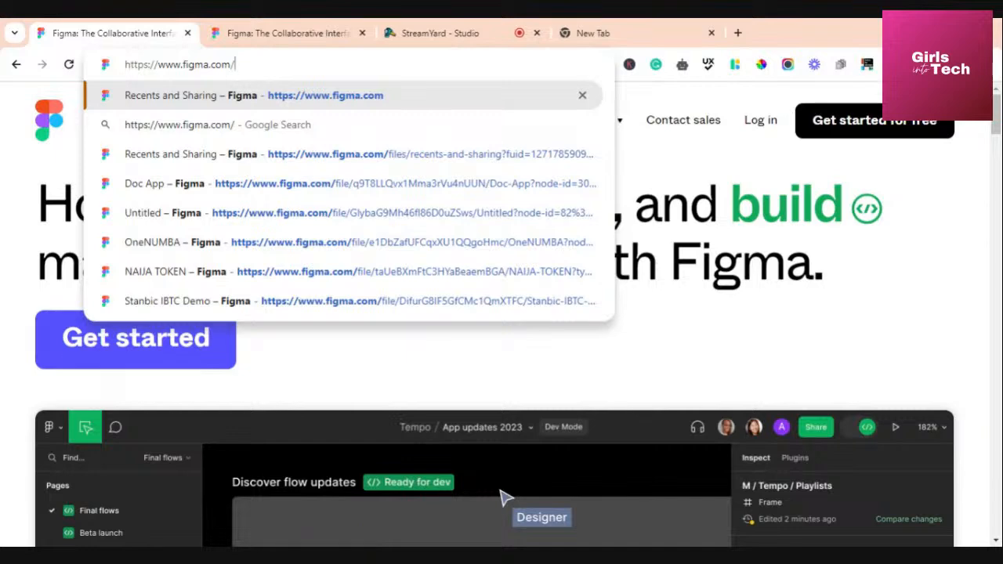
key(Return)
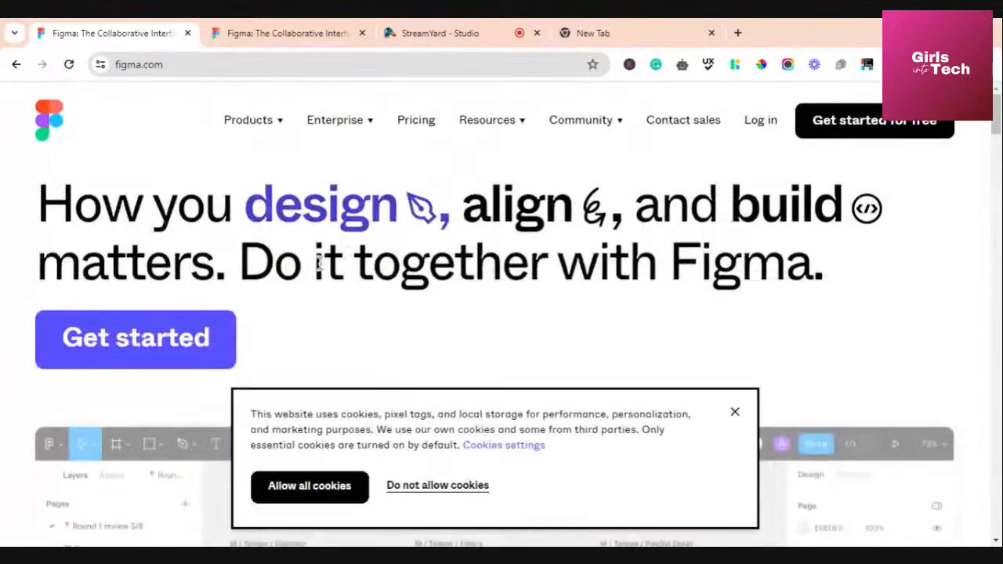
click(736, 414)
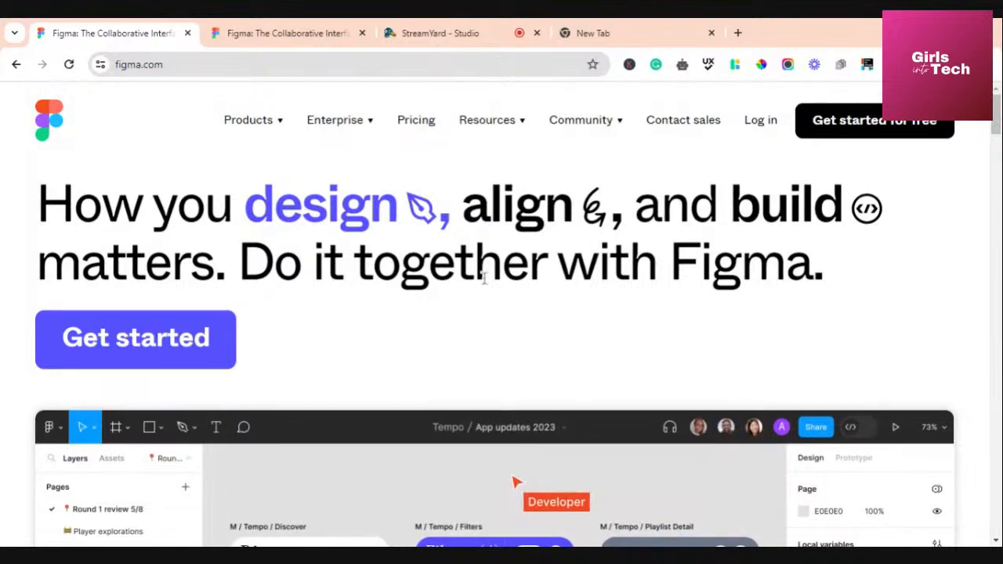
scroll(505, 251, down, 8)
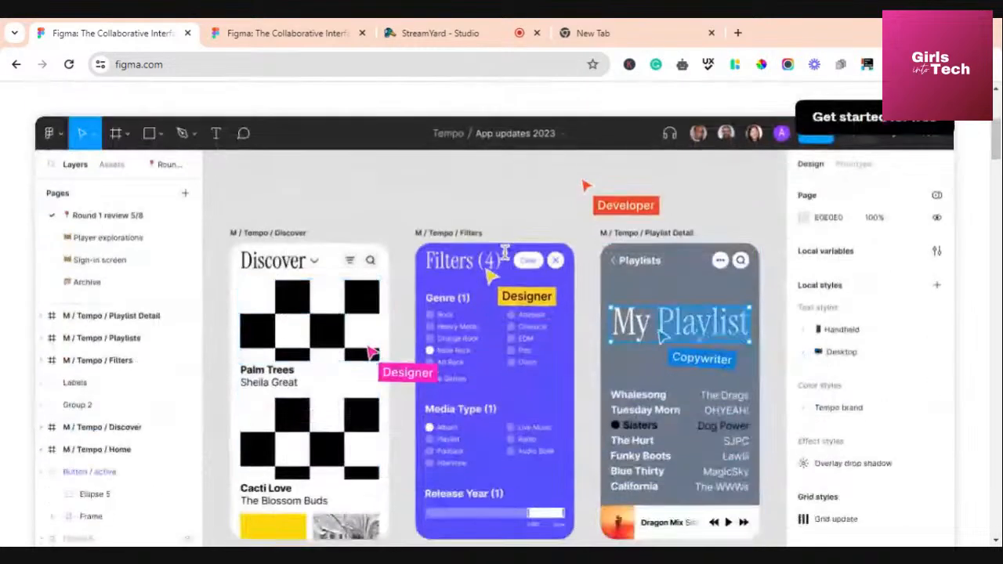
scroll(508, 254, down, 10)
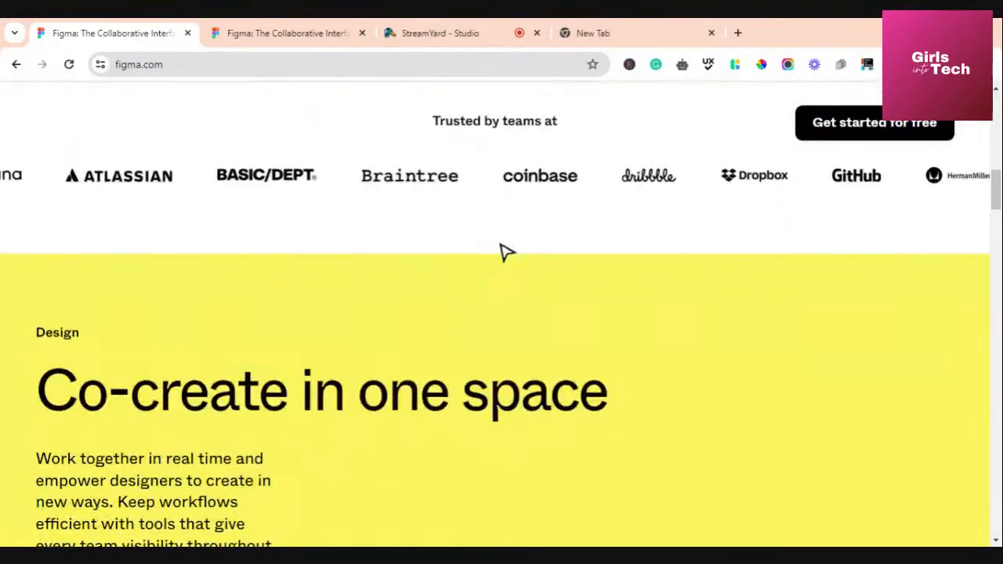
scroll(501, 258, down, 10)
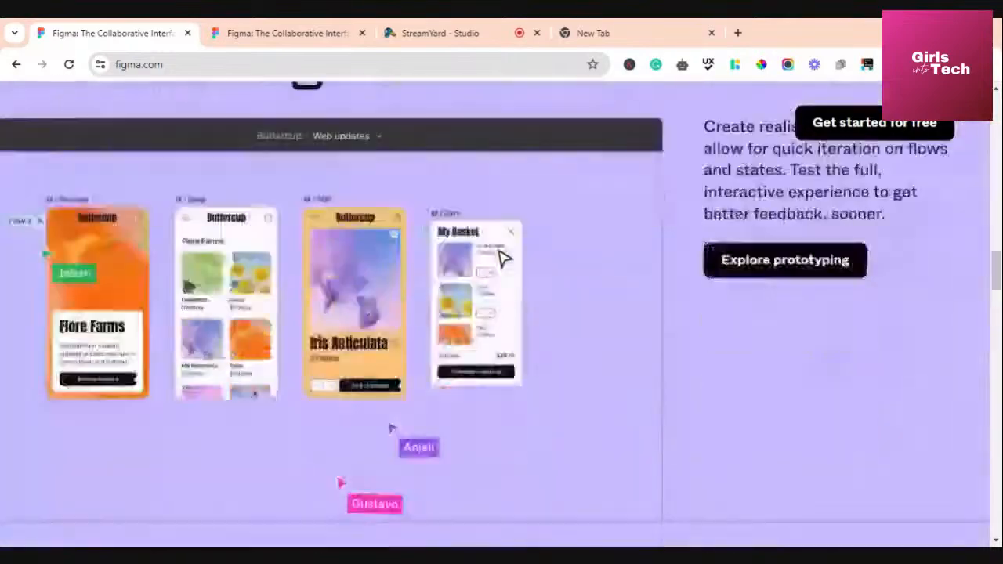
scroll(504, 259, down, 10)
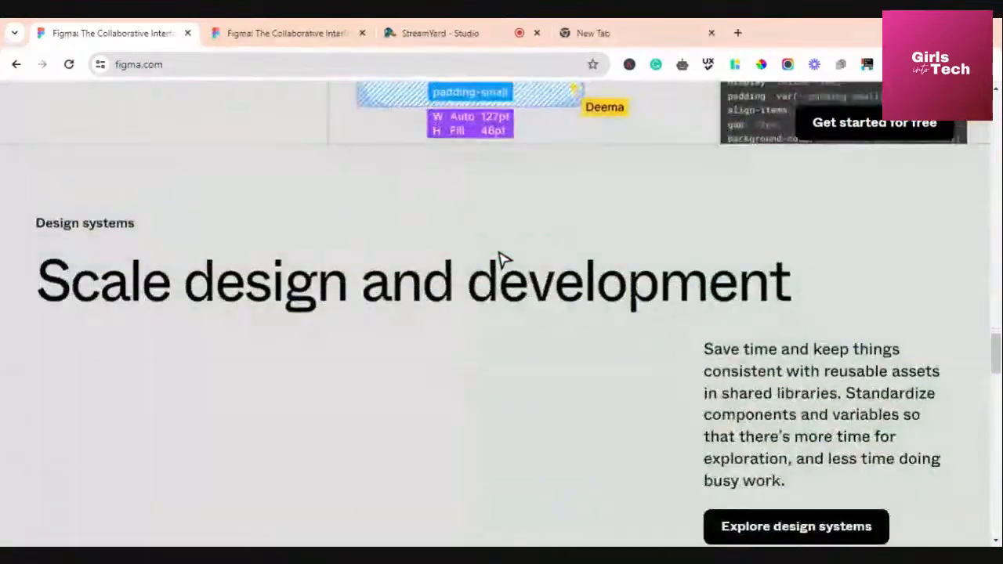
scroll(504, 260, down, 10)
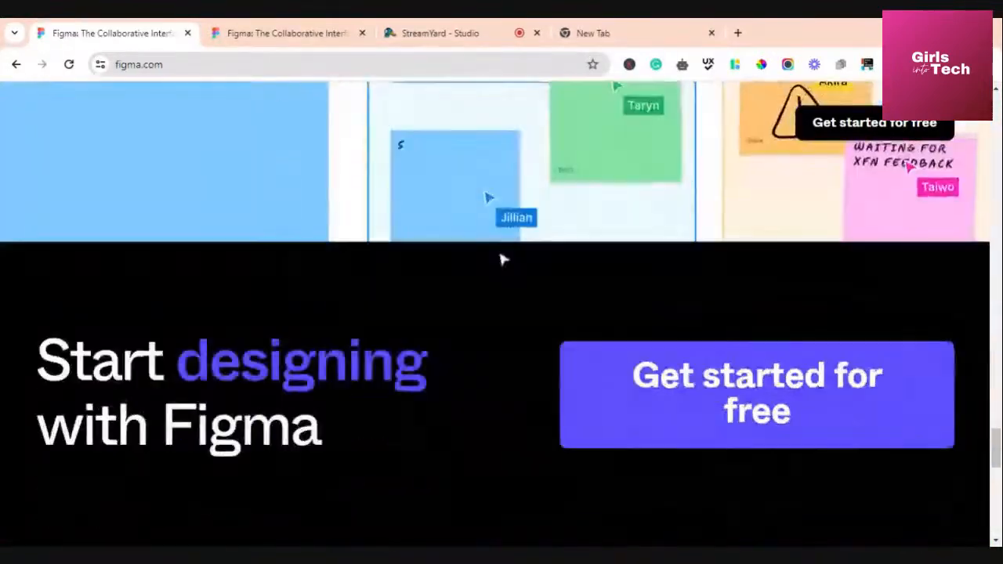
scroll(504, 259, down, 5)
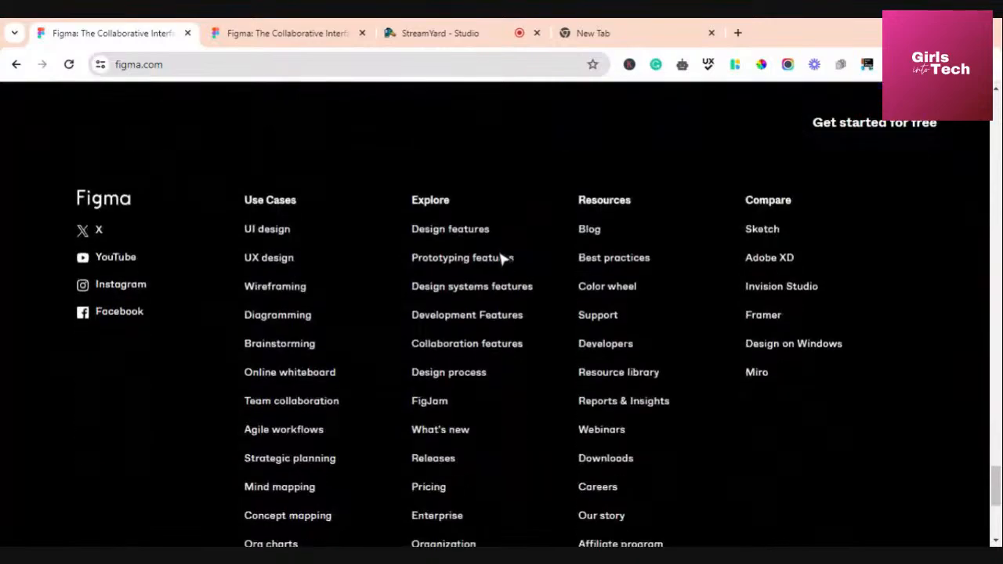
scroll(504, 259, up, 10)
scroll(502, 259, up, 15)
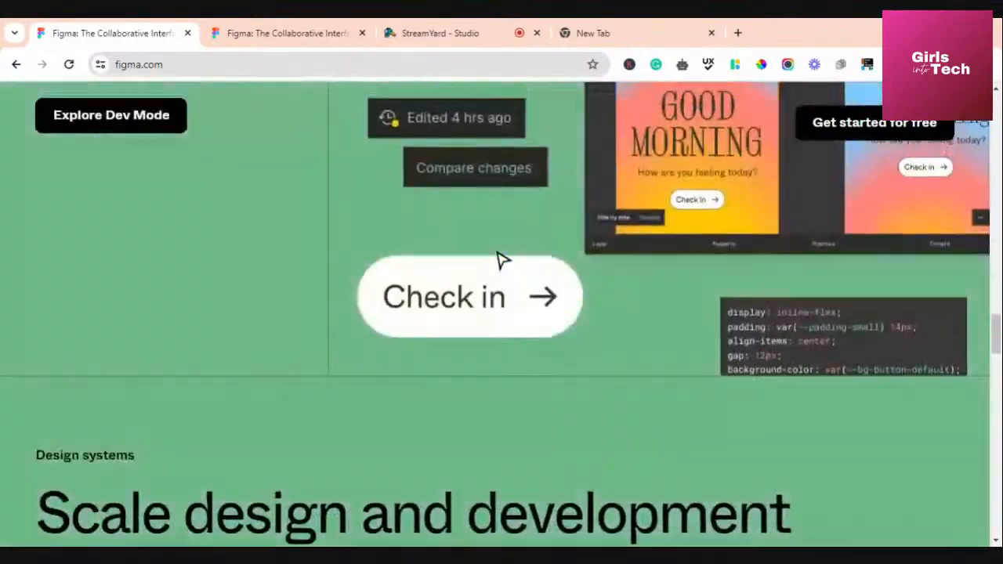
scroll(501, 258, up, 10)
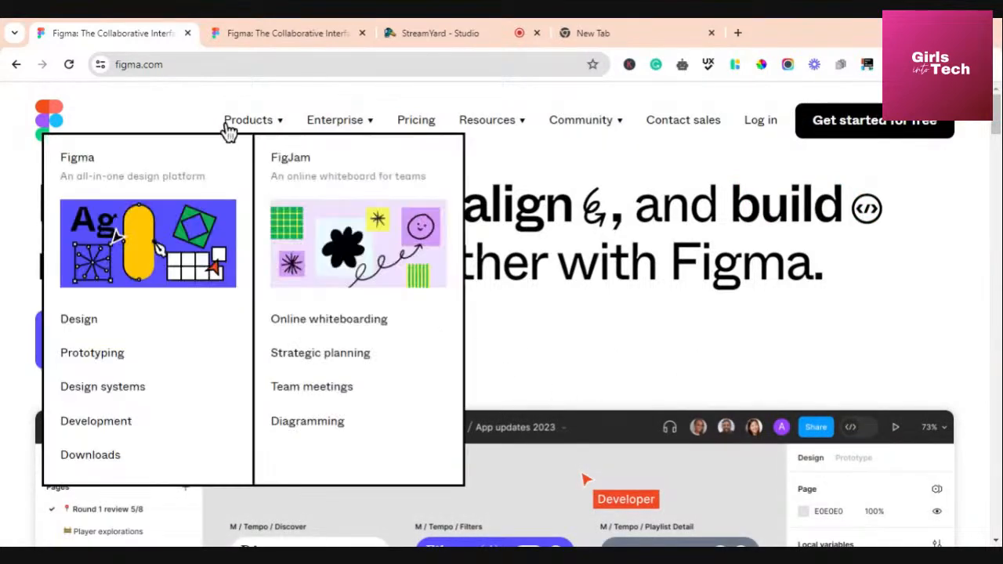
Preview the Products and Enterprise navigation menus, then go to the Pricing page
mouse_move(249, 132)
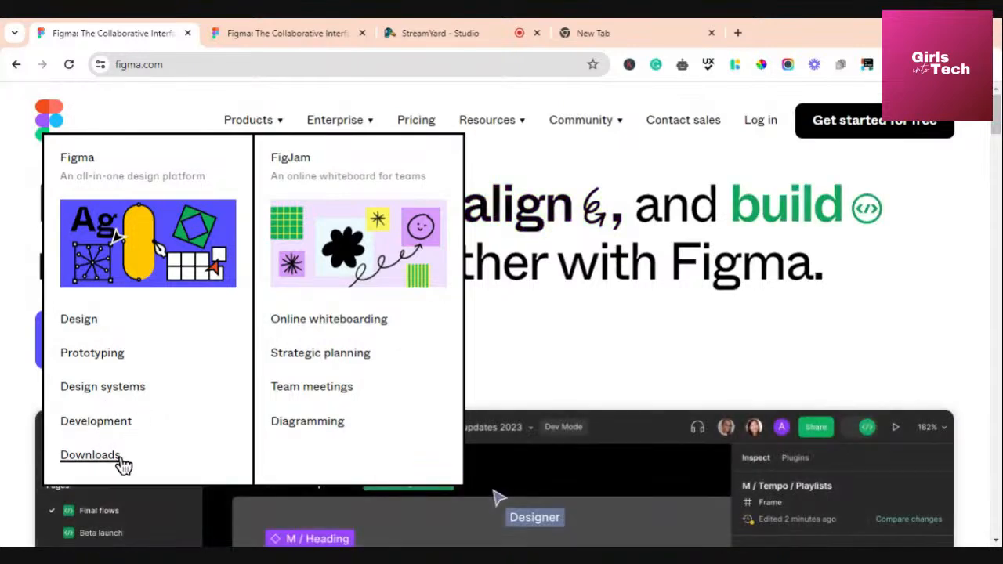
mouse_move(280, 127)
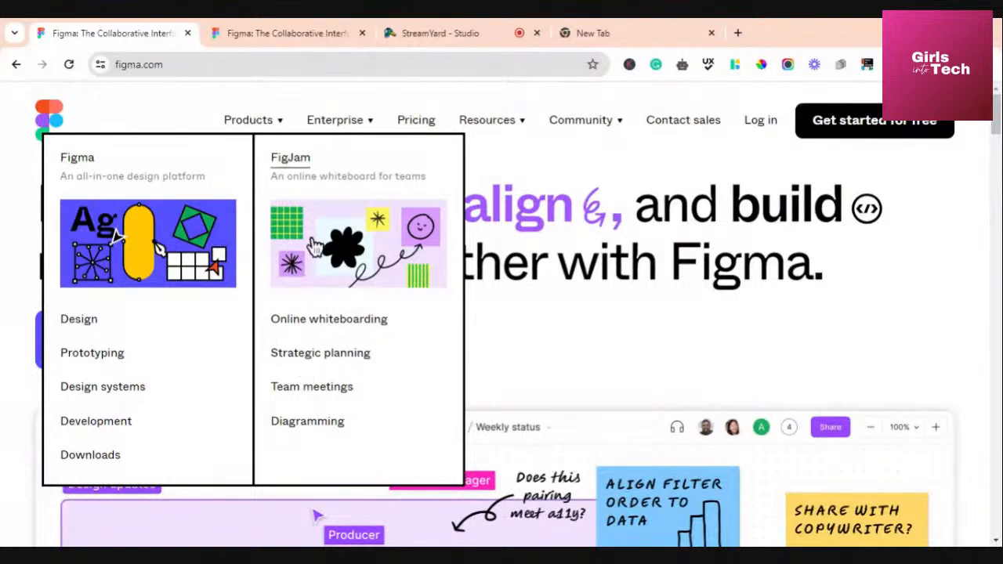
mouse_move(370, 130)
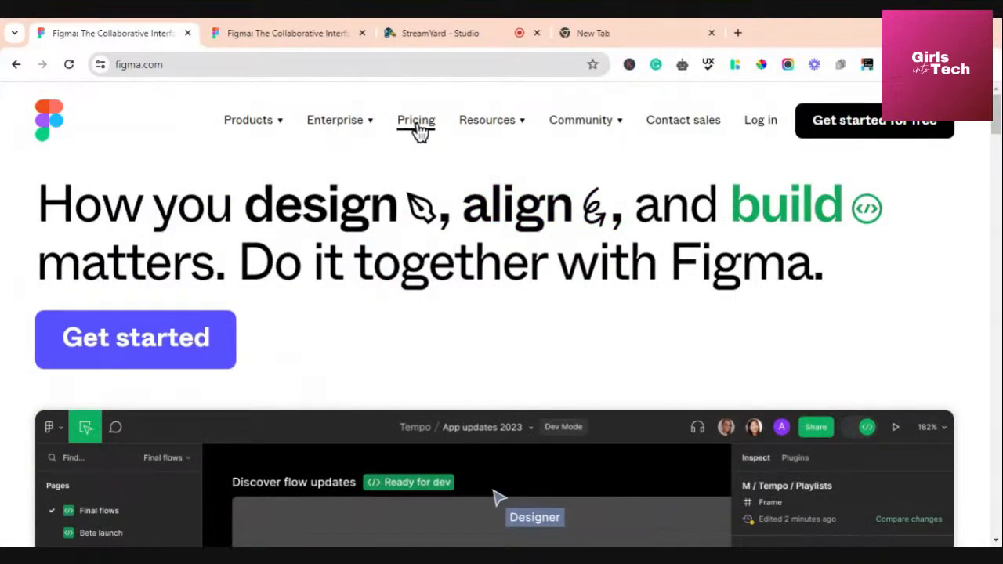
click(416, 125)
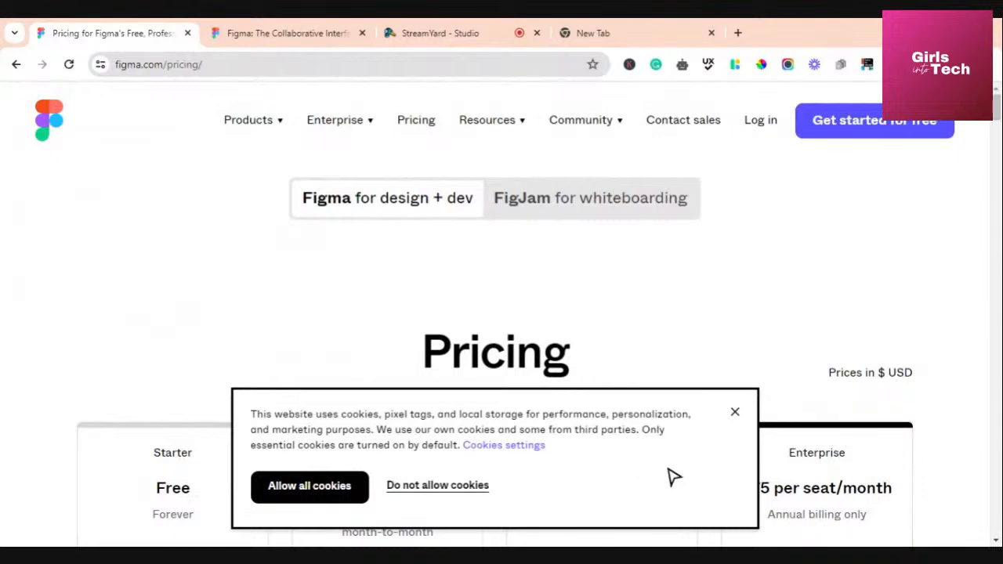
Dismiss the cookie banner, review the design plan cards, then show FigJam whiteboarding prices
click(737, 414)
scroll(403, 240, down, 3)
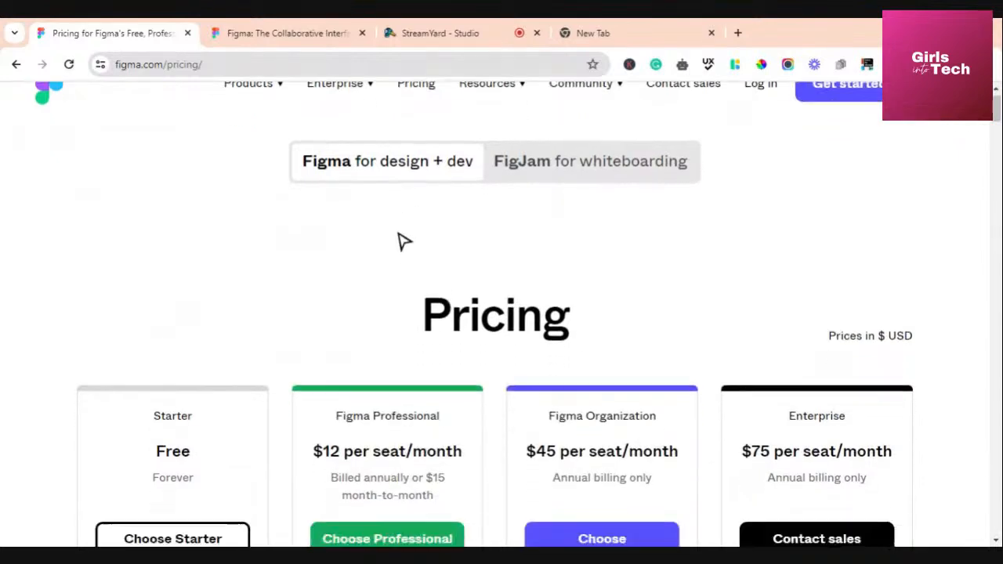
scroll(398, 249, up, 2)
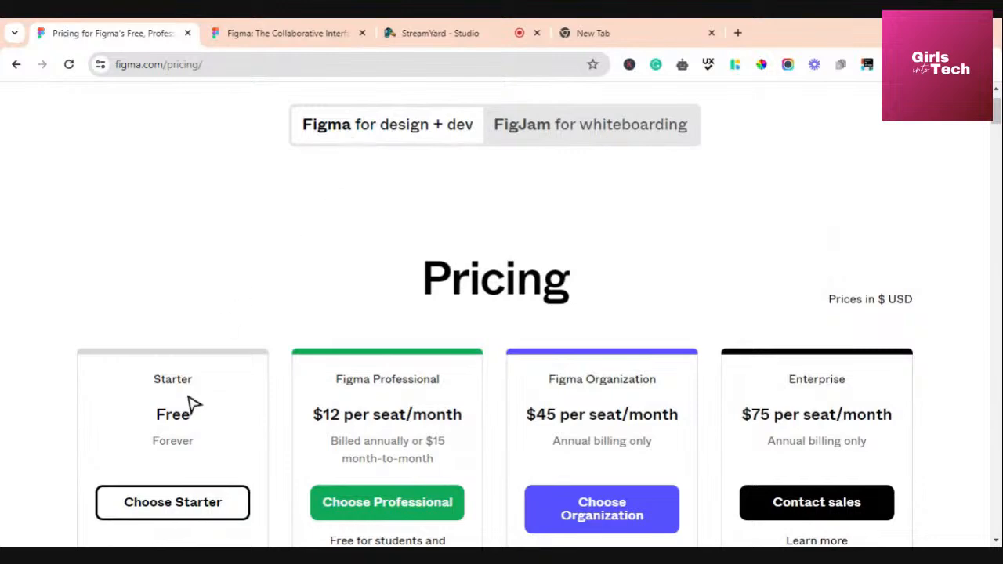
scroll(280, 258, down, 2)
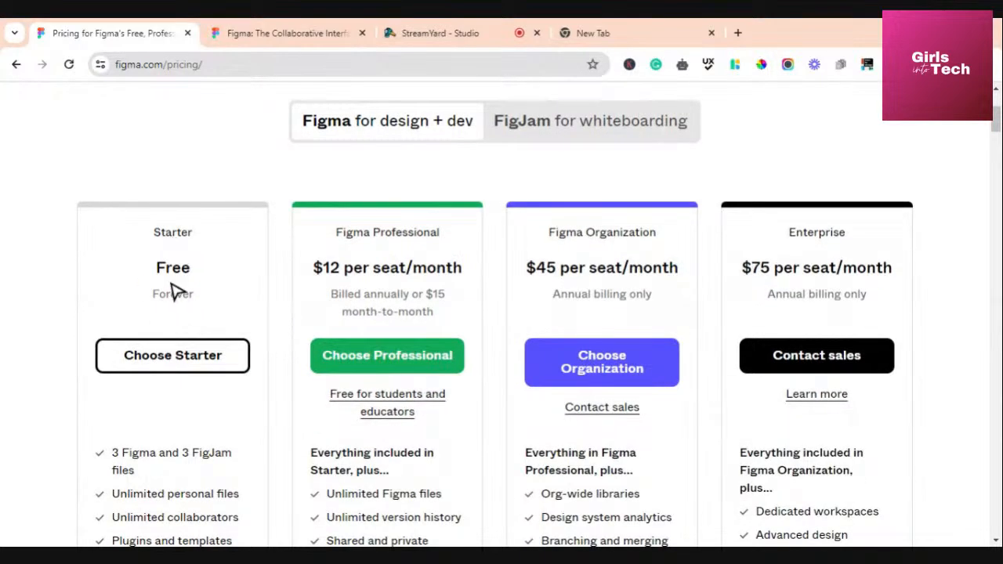
scroll(188, 412, down, 2)
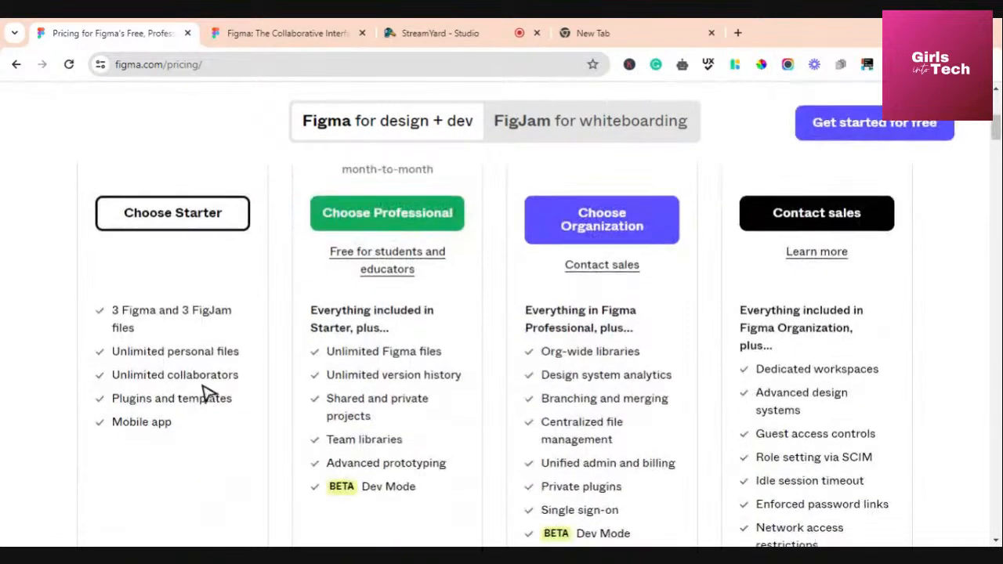
scroll(207, 392, up, 3)
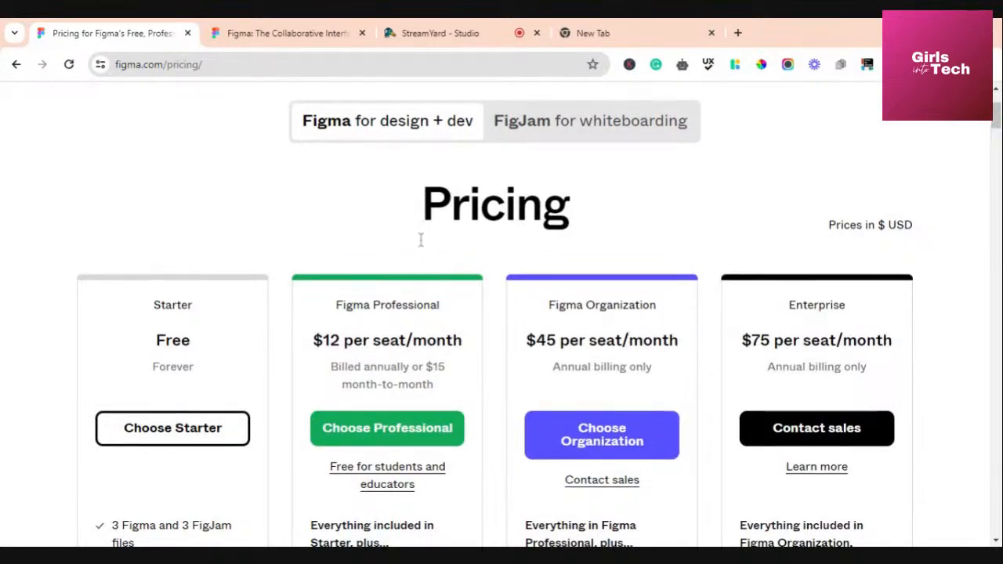
scroll(423, 239, up, 2)
scroll(474, 392, down, 3)
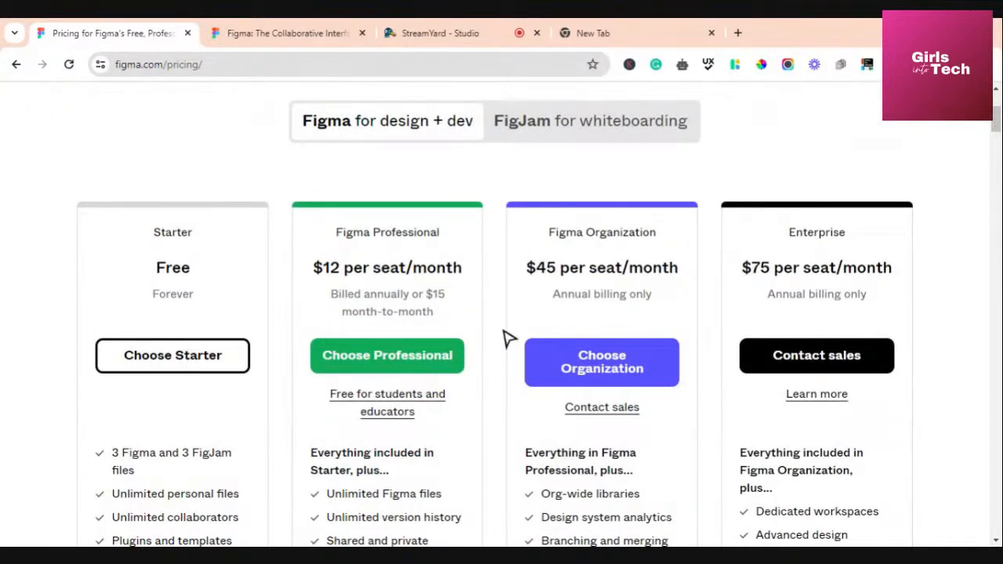
scroll(177, 349, down, 3)
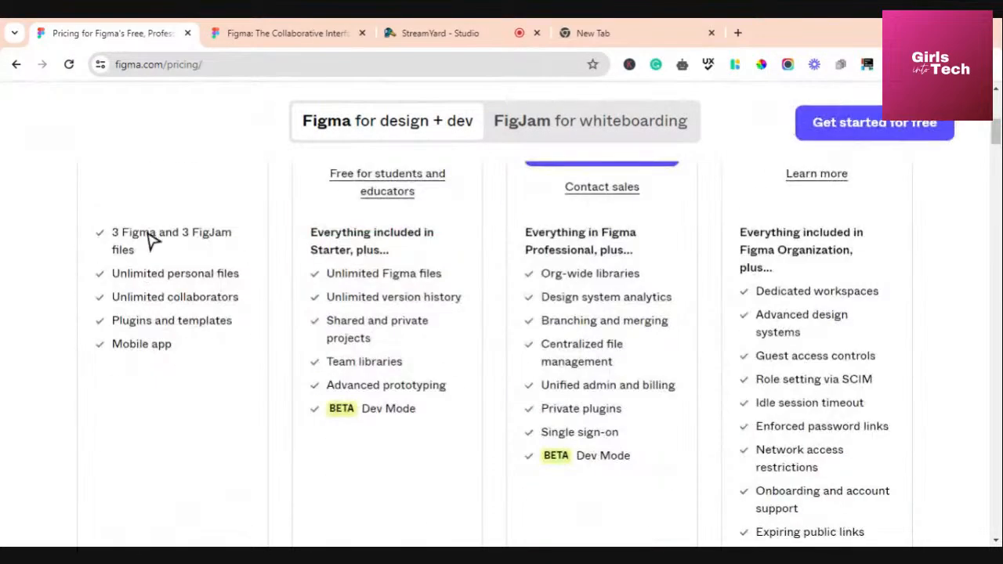
scroll(151, 241, up, 6)
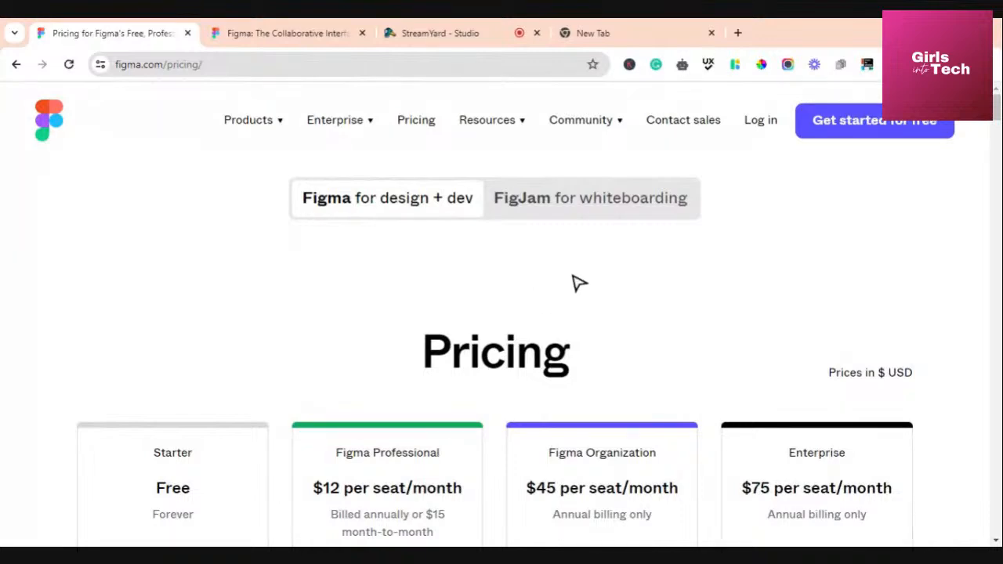
scroll(447, 392, down, 3)
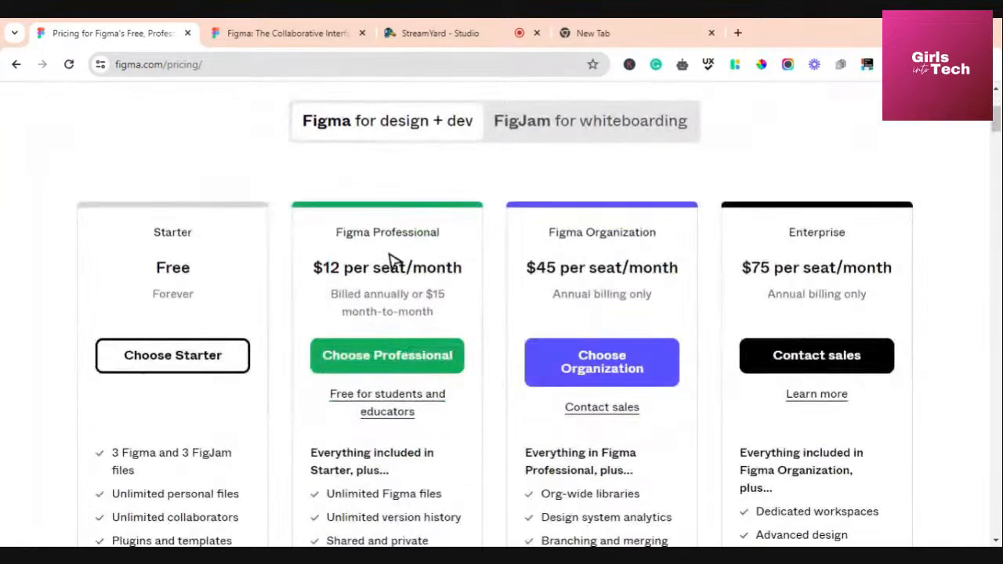
scroll(553, 268, up, 3)
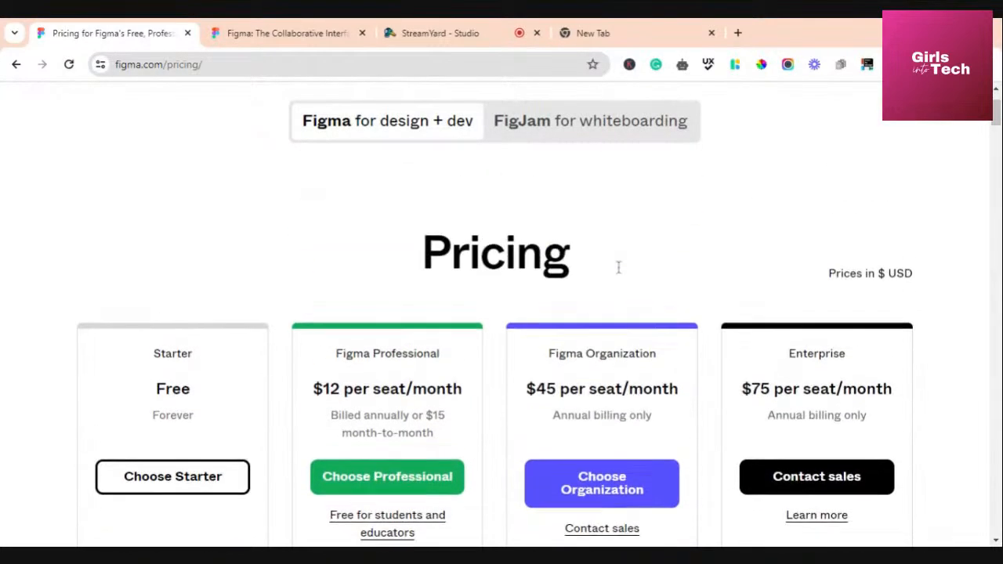
click(529, 210)
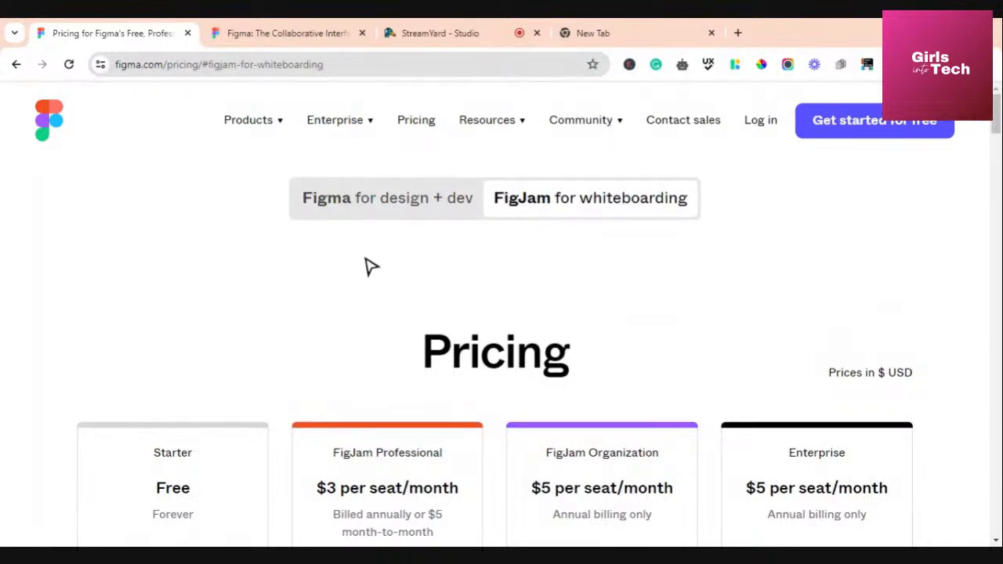
scroll(370, 267, down, 1)
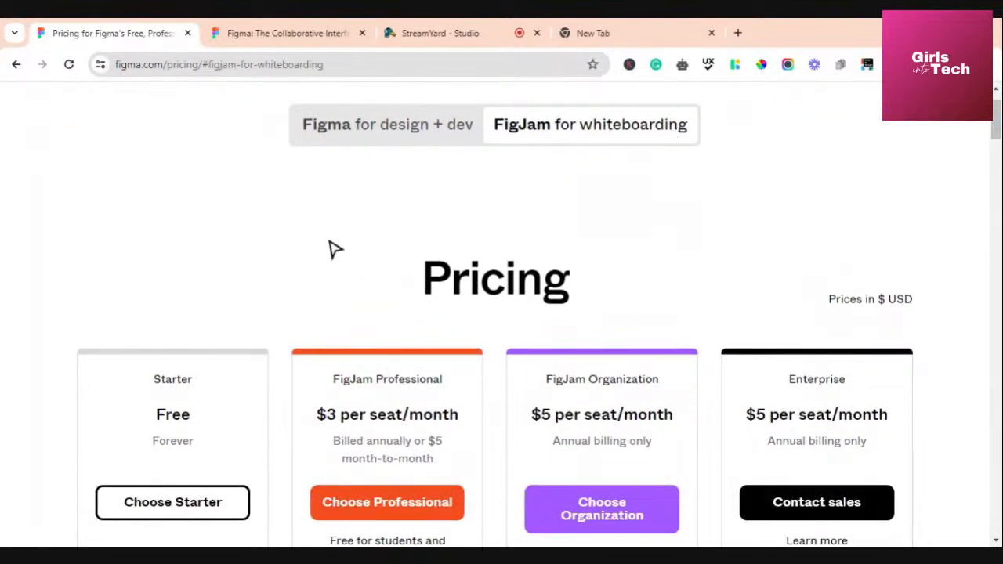
scroll(335, 249, down, 2)
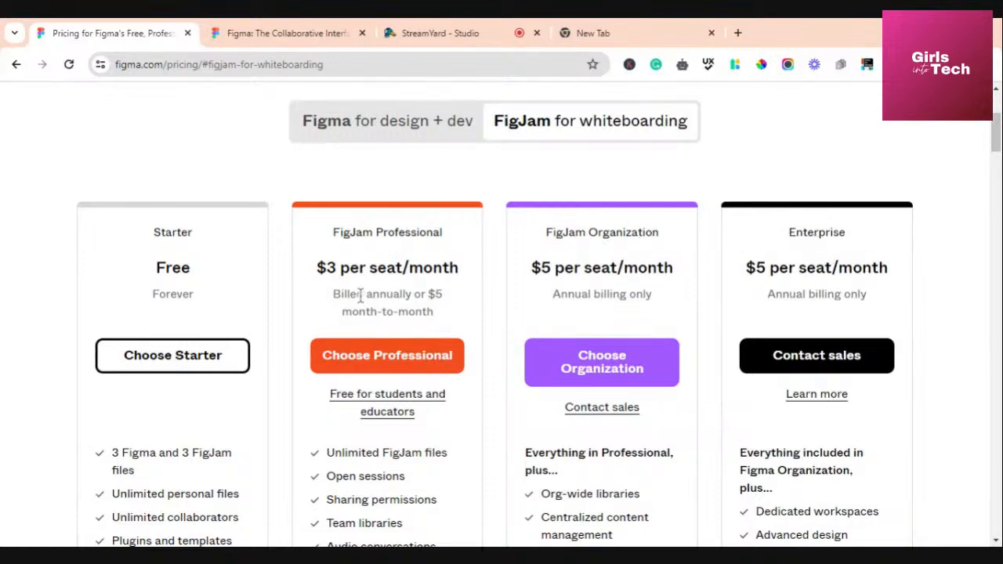
scroll(391, 273, down, 4)
scroll(391, 274, up, 2)
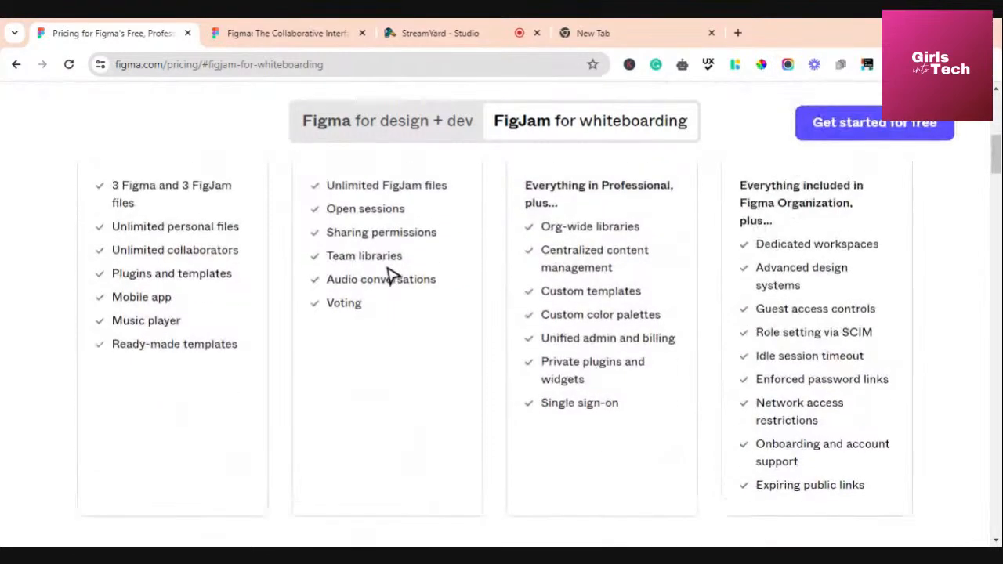
scroll(615, 368, down, 3)
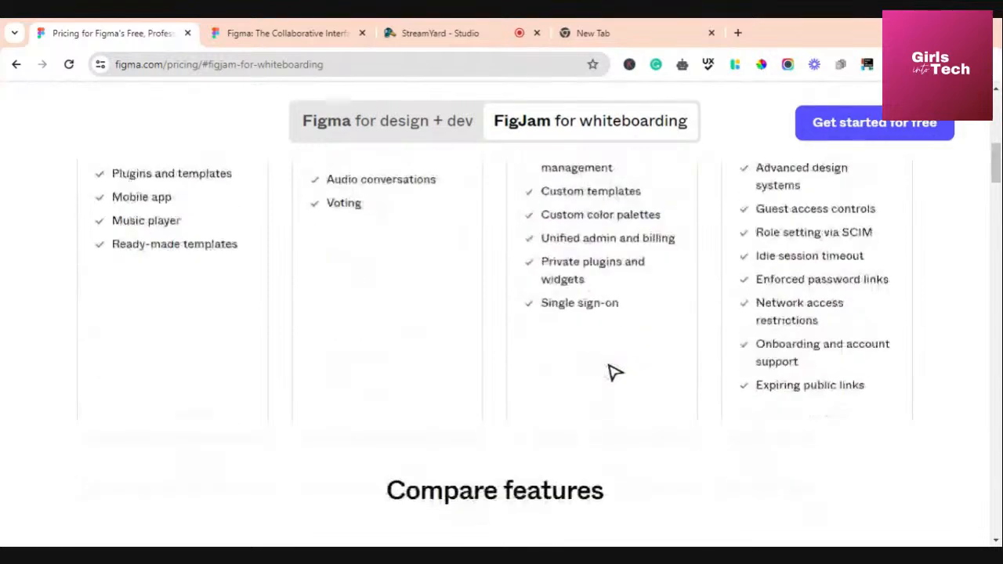
scroll(595, 376, up, 2)
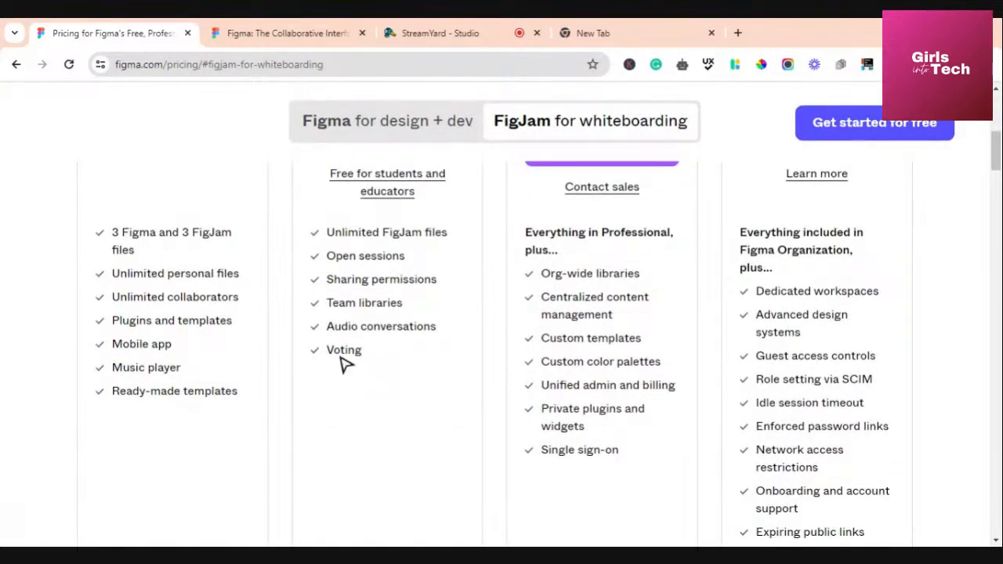
scroll(357, 353, down, 2)
scroll(369, 339, up, 5)
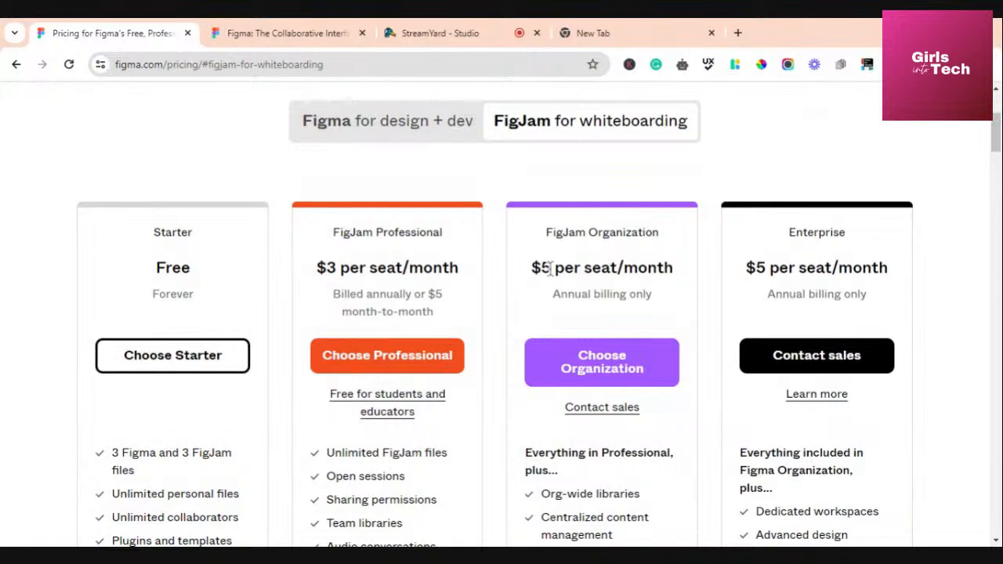
scroll(557, 267, up, 3)
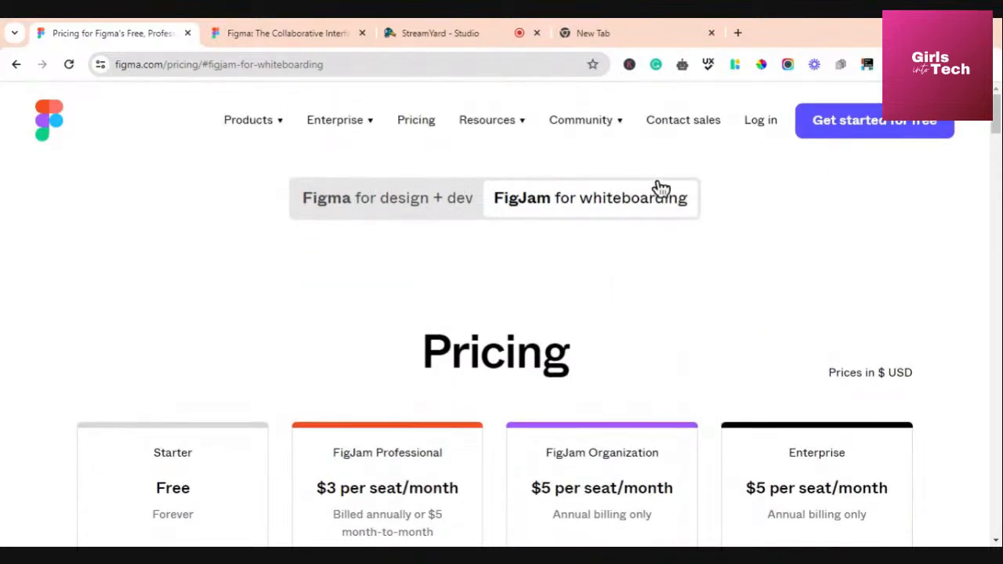
mouse_move(613, 131)
mouse_move(565, 128)
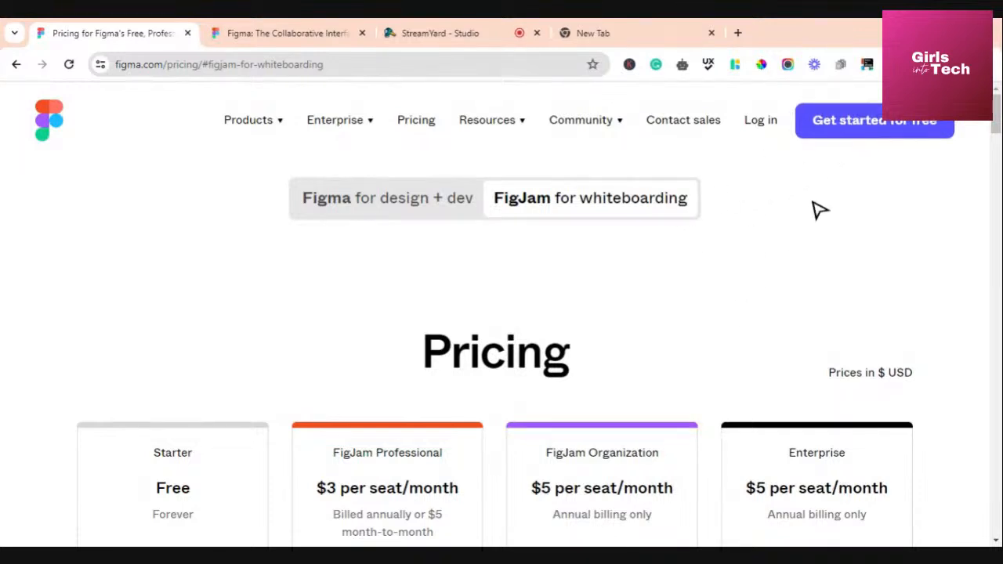
Start a free sign-up, fill in the saved email and password, and submit Create account
click(856, 135)
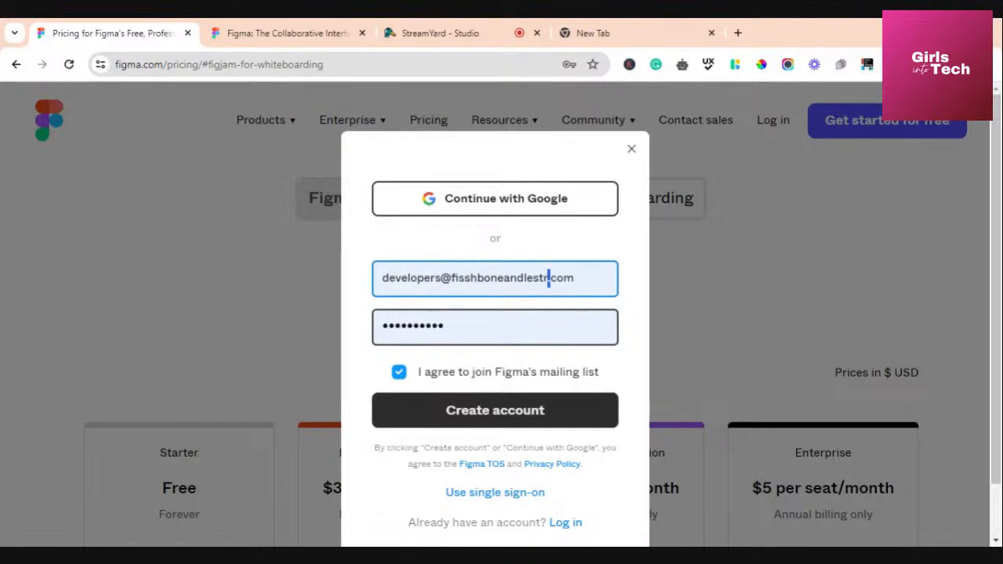
drag(550, 278, 376, 282)
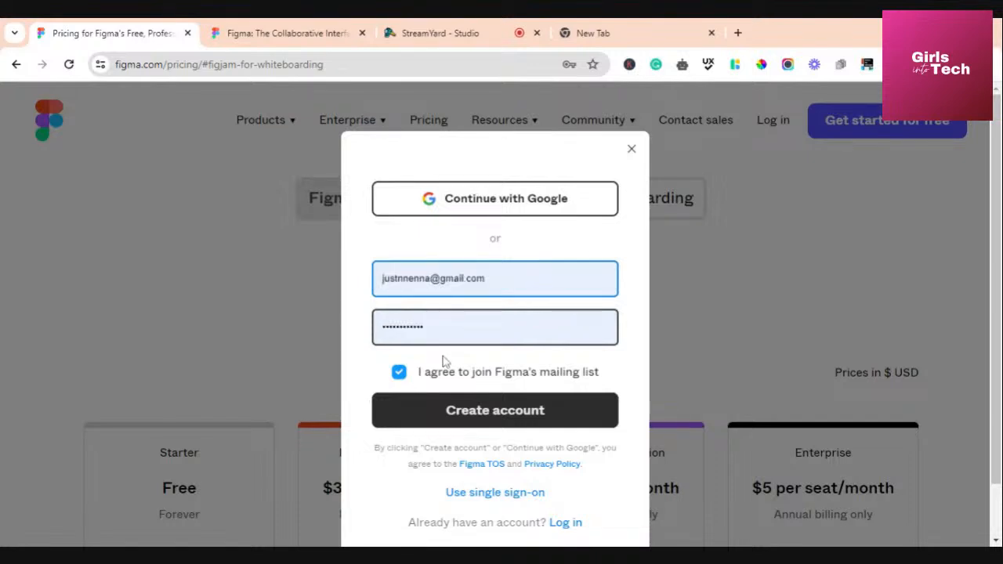
click(442, 356)
click(455, 413)
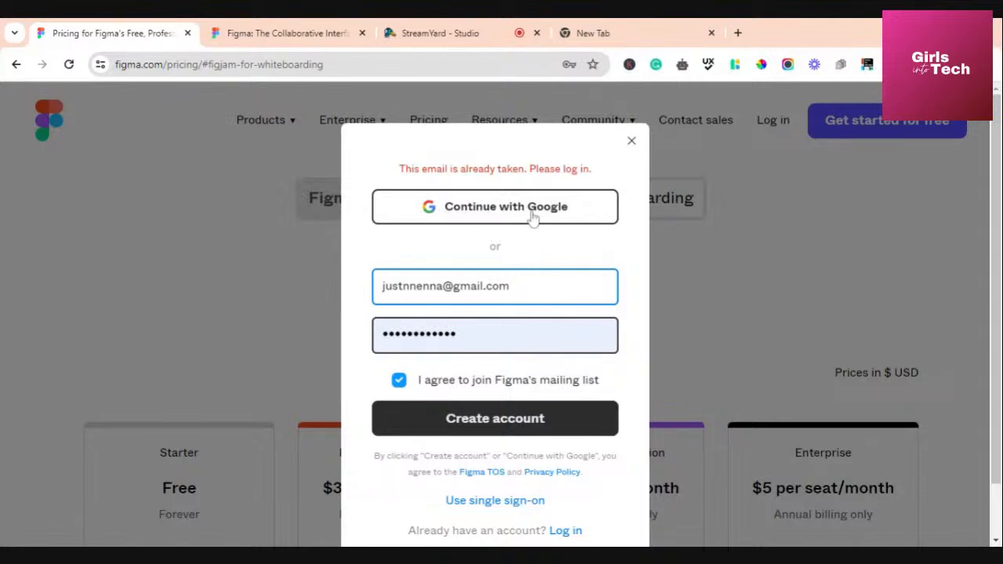
scroll(511, 309, down, 1)
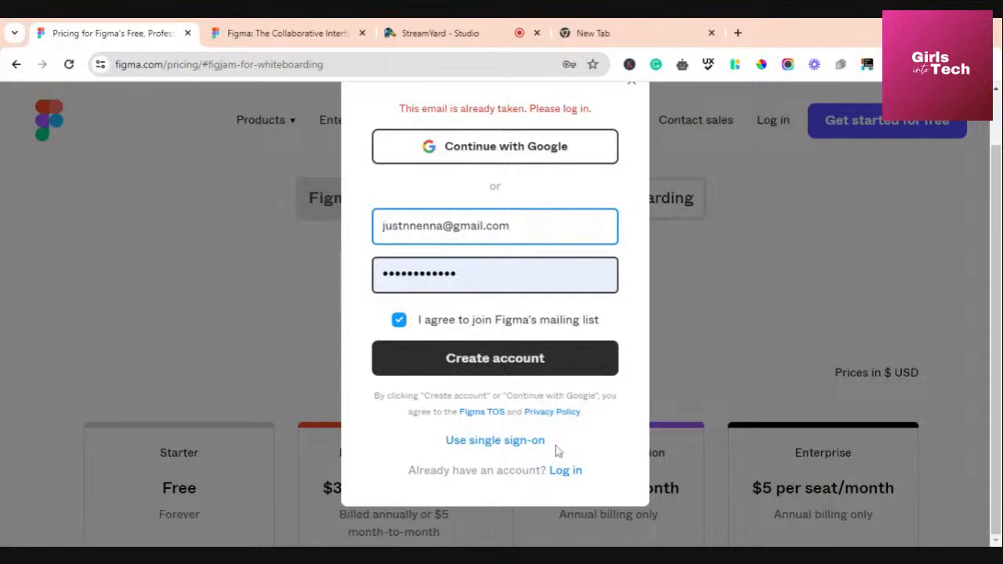
key(alt+Tab)
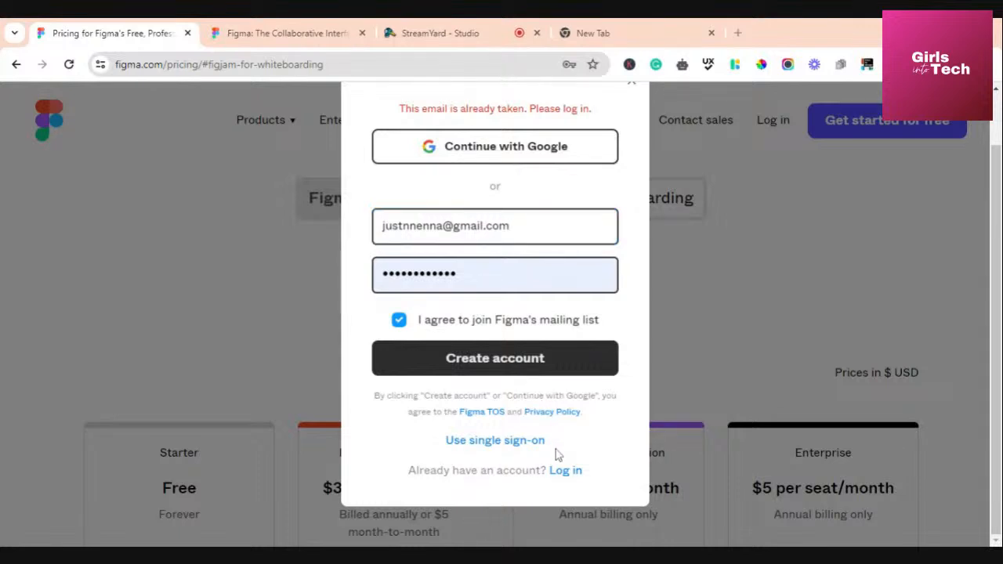
Switch to the log-in form, sign in with the saved credentials, then return to StreamYard
click(560, 472)
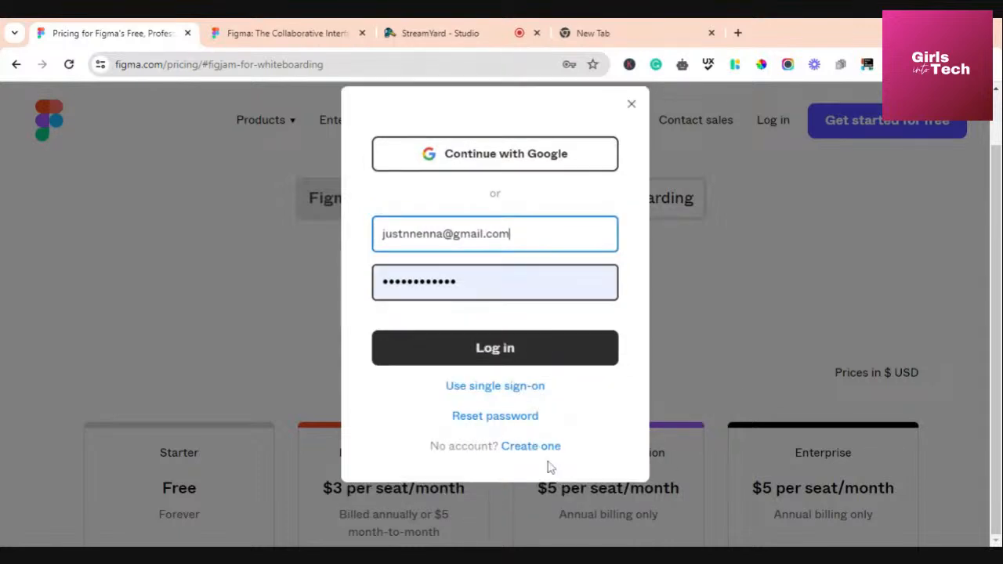
click(494, 357)
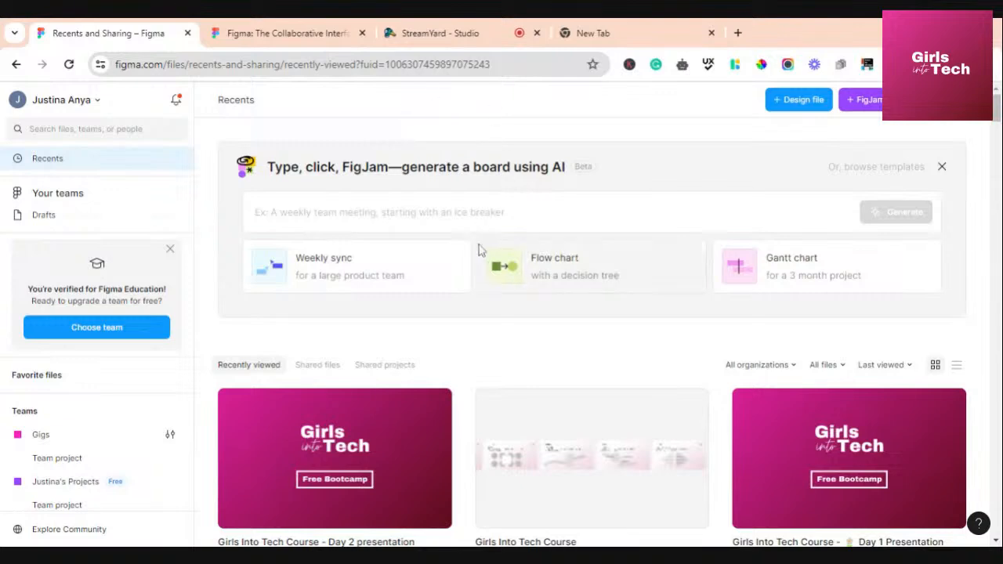
click(442, 44)
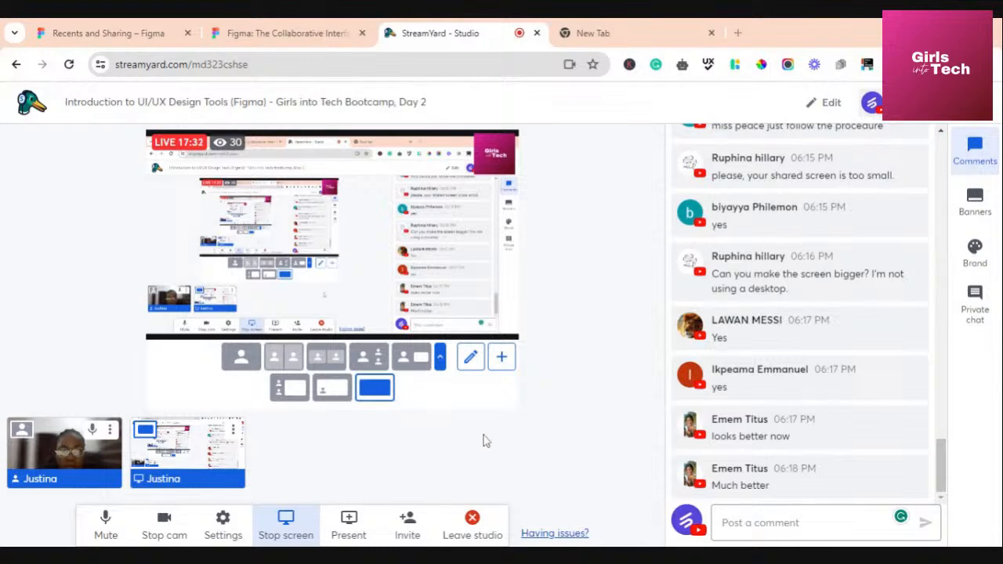
mouse_move(713, 422)
mouse_move(808, 379)
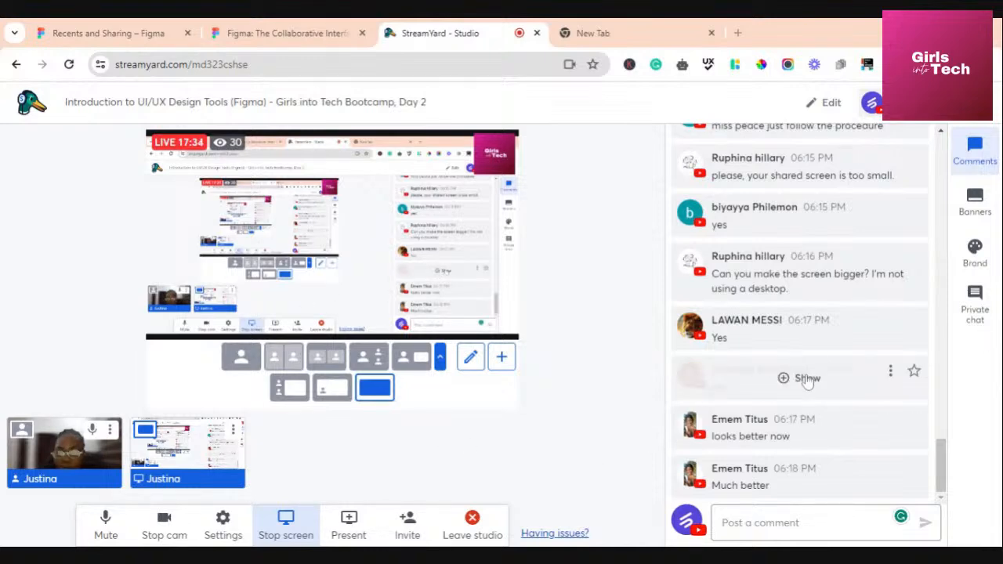
mouse_move(799, 453)
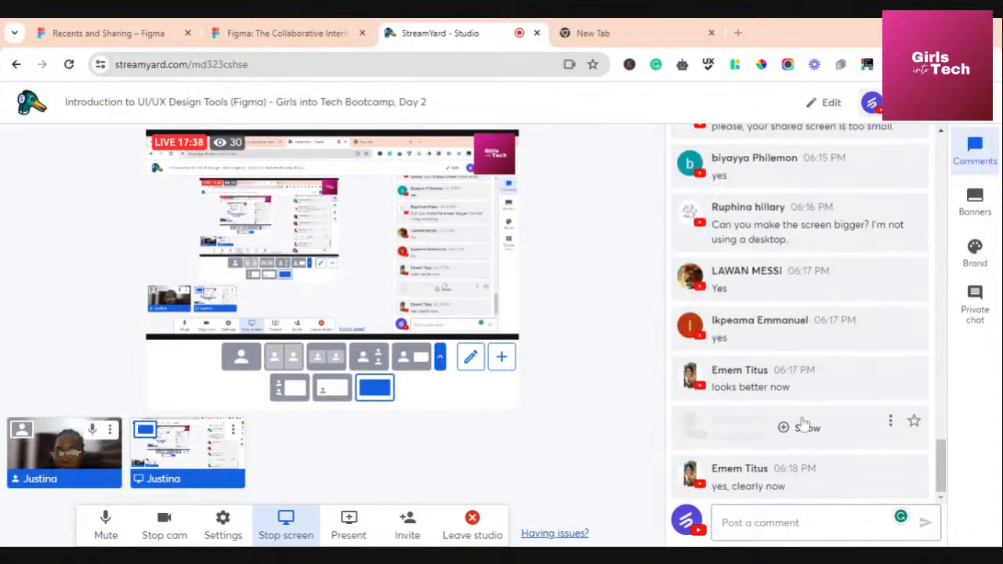
mouse_move(824, 350)
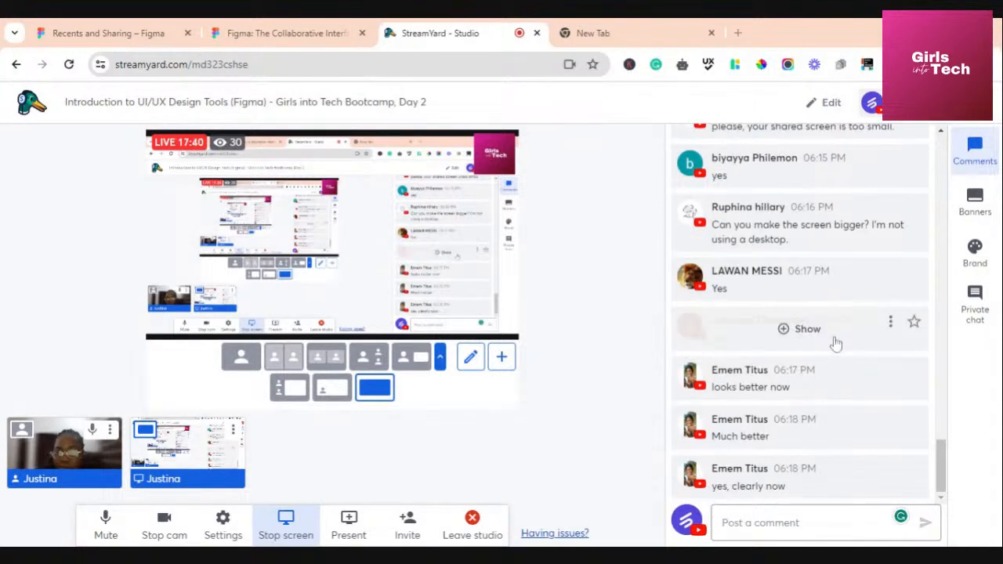
scroll(835, 354, up, 1)
scroll(834, 354, down, 1)
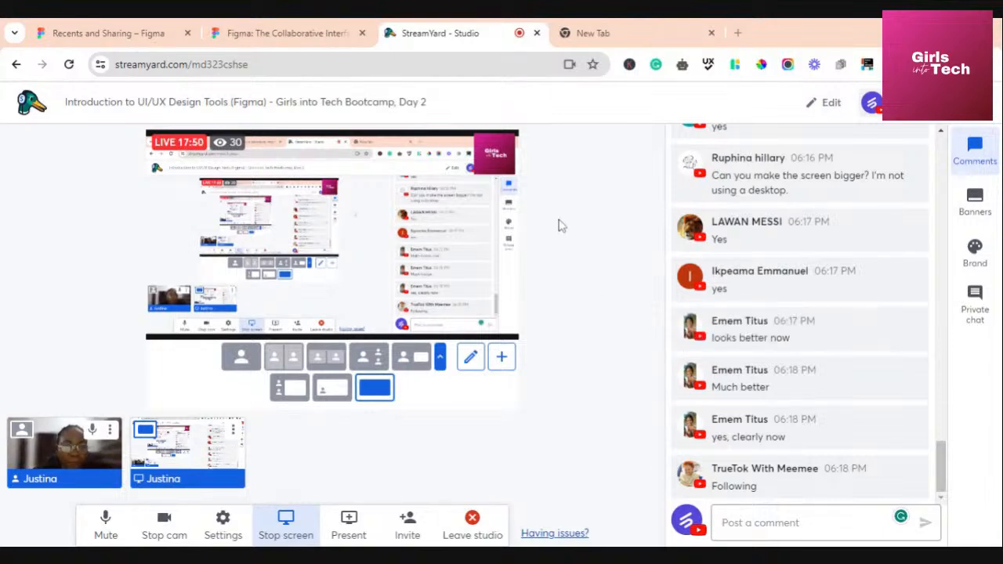
click(276, 37)
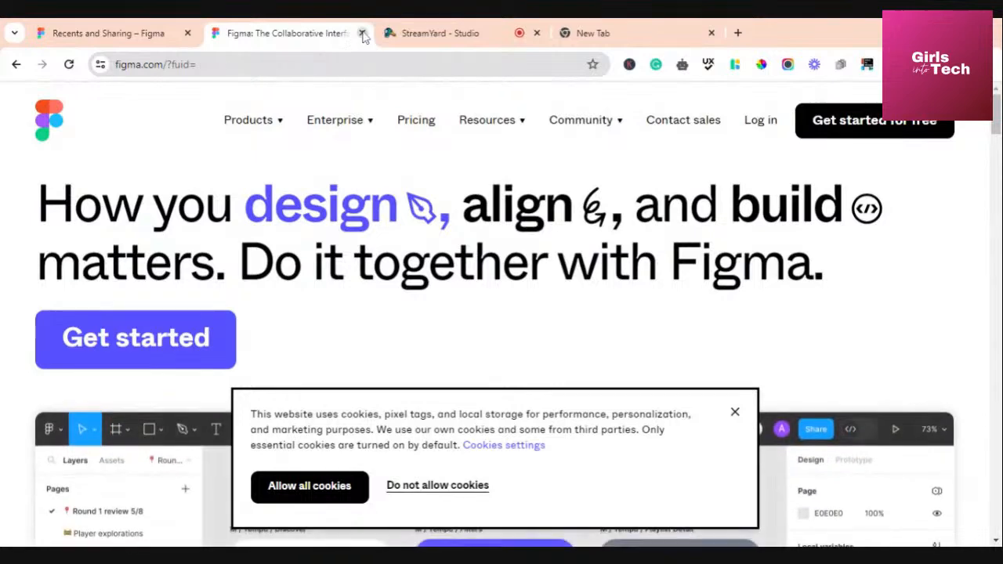
Close the extra figma.com homepage tab and browse the Recents and Sharing file grid
click(363, 33)
click(110, 32)
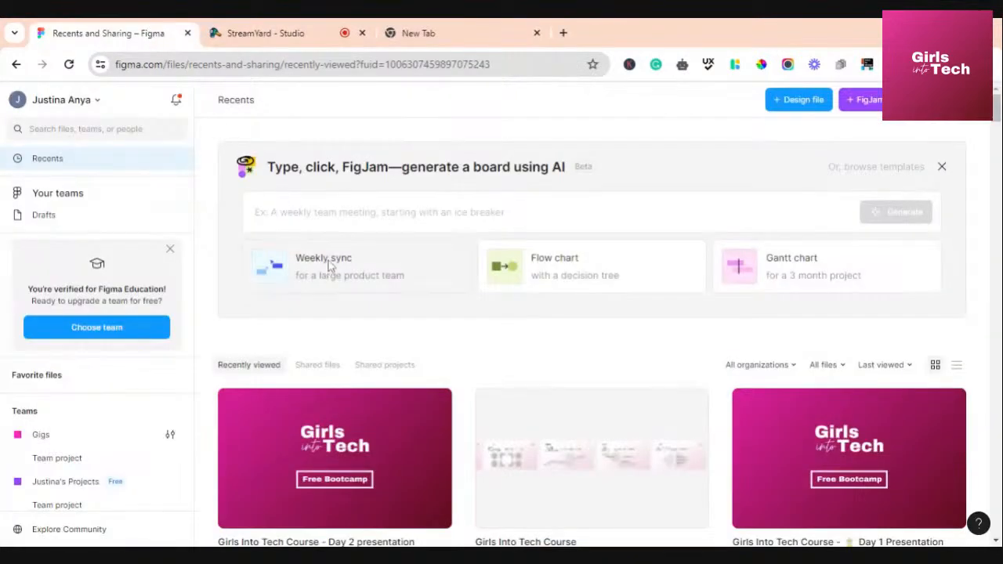
scroll(400, 339, down, 3)
scroll(426, 324, up, 2)
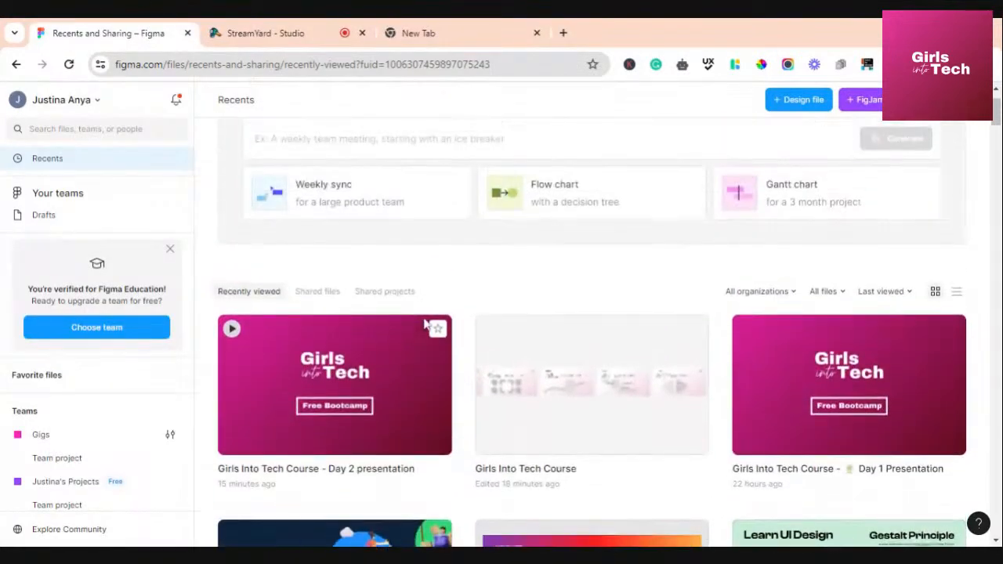
scroll(425, 324, up, 1)
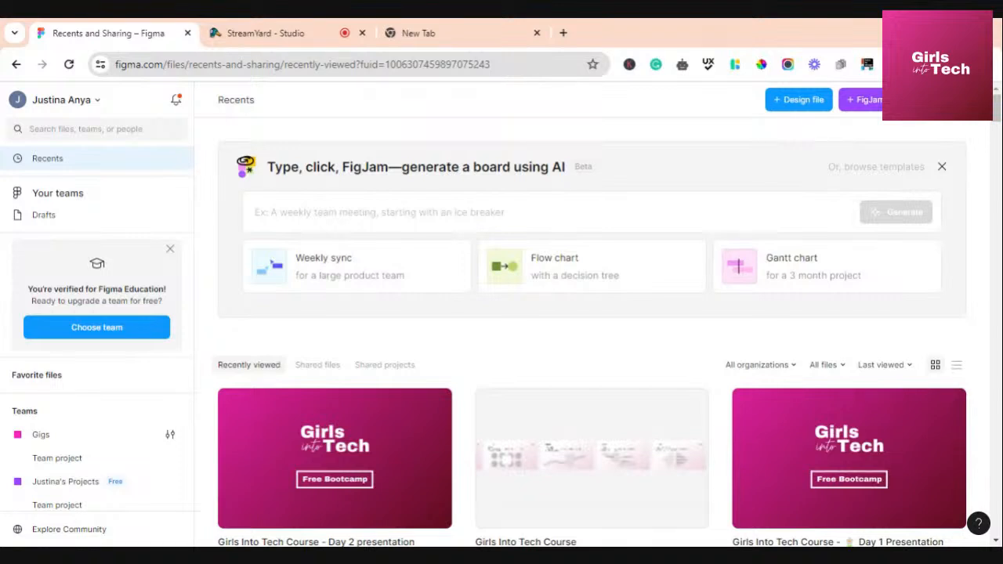
Create a new blank Untitled design file in Drafts, then return to Recents
click(778, 107)
click(781, 107)
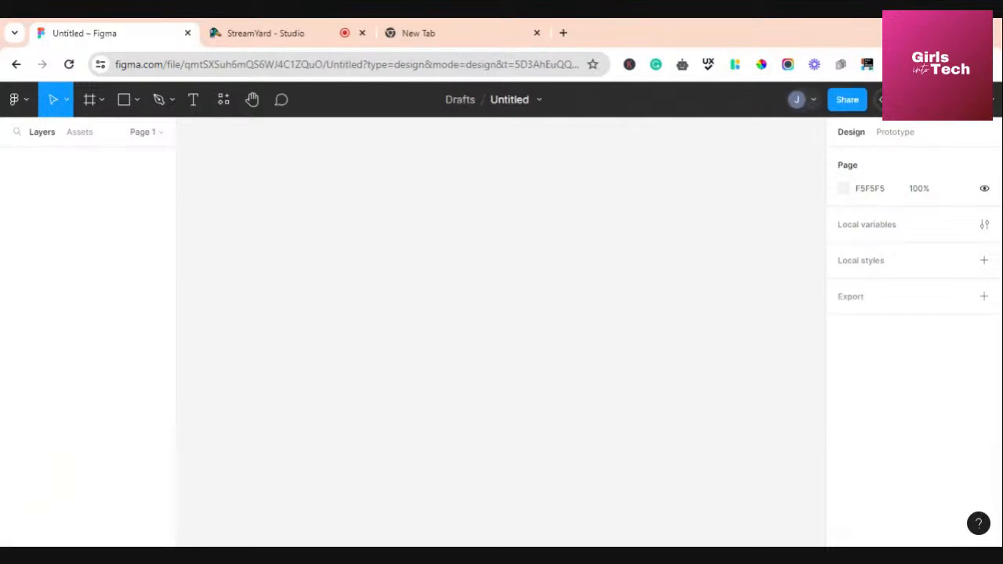
click(16, 64)
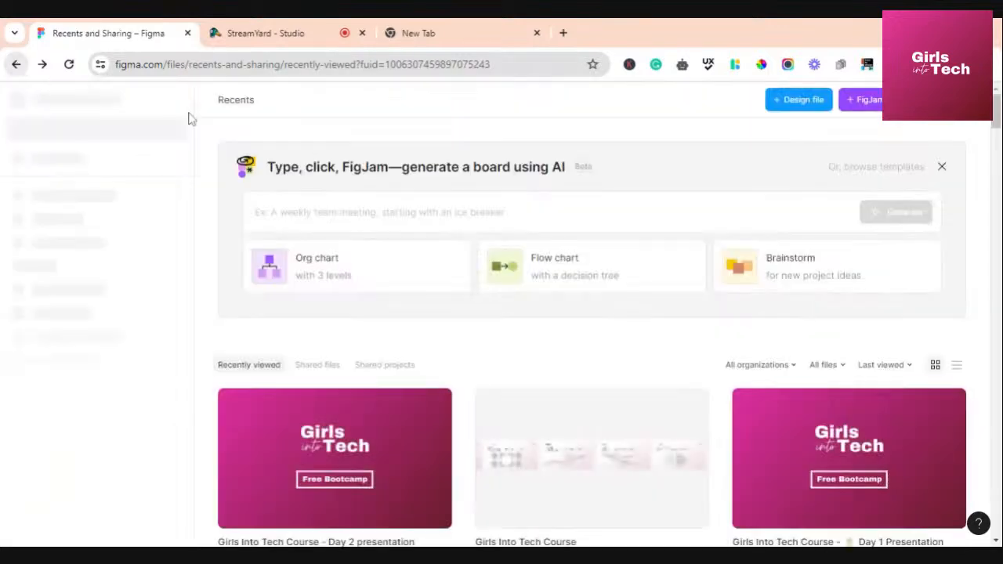
On a new FigJam board, place a green sticky note and a purple circle, then return to Recents
click(856, 102)
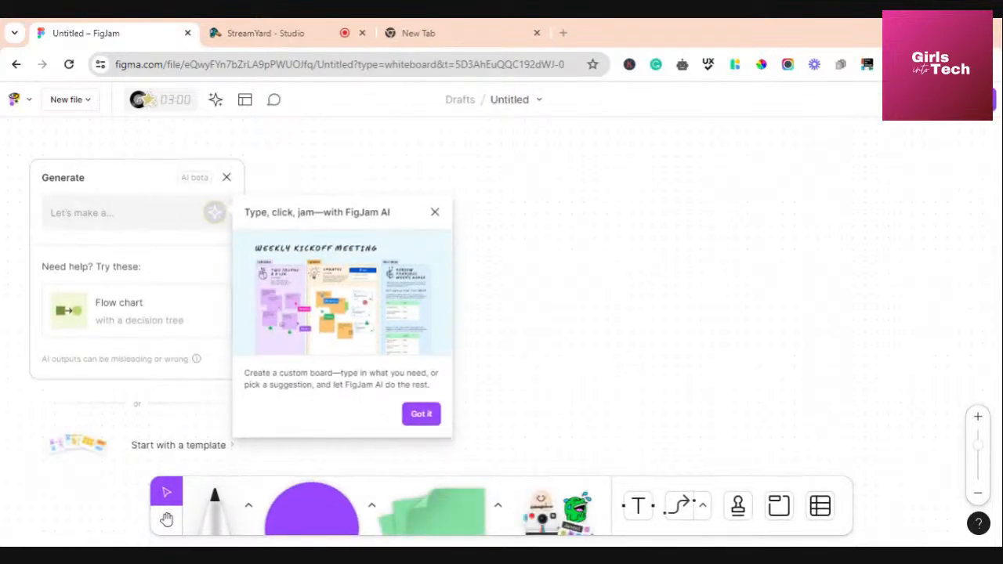
drag(438, 505, 536, 312)
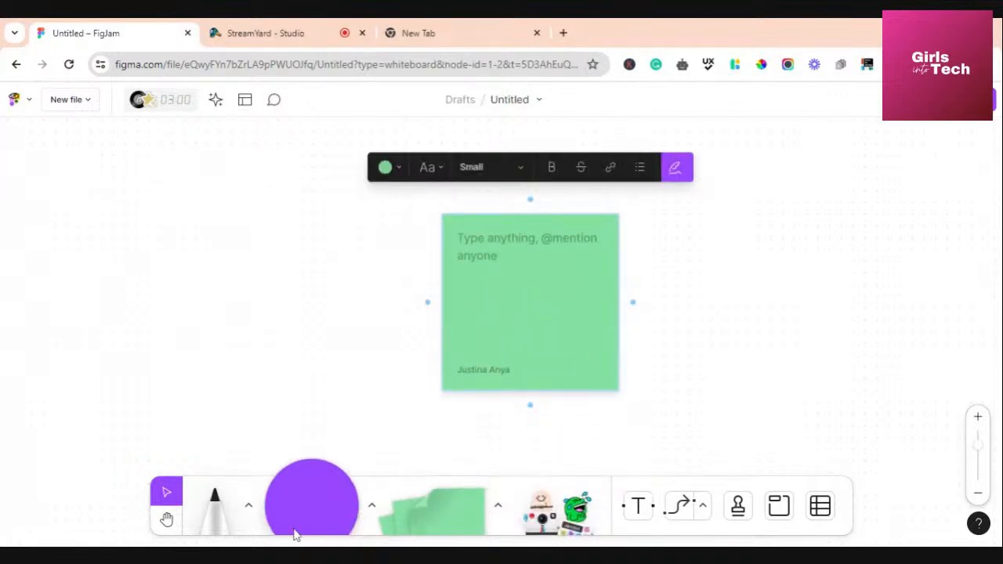
drag(296, 535, 342, 302)
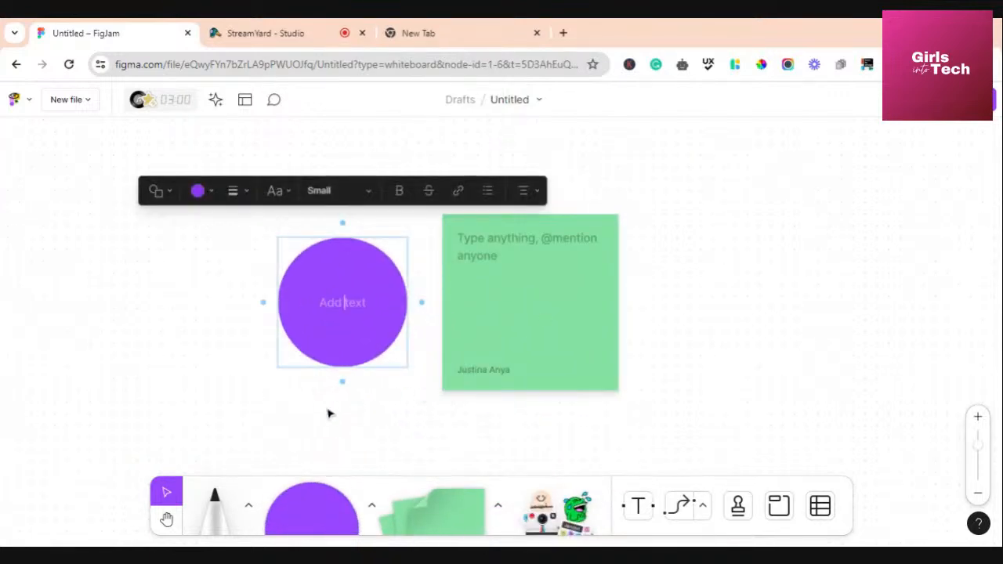
click(435, 422)
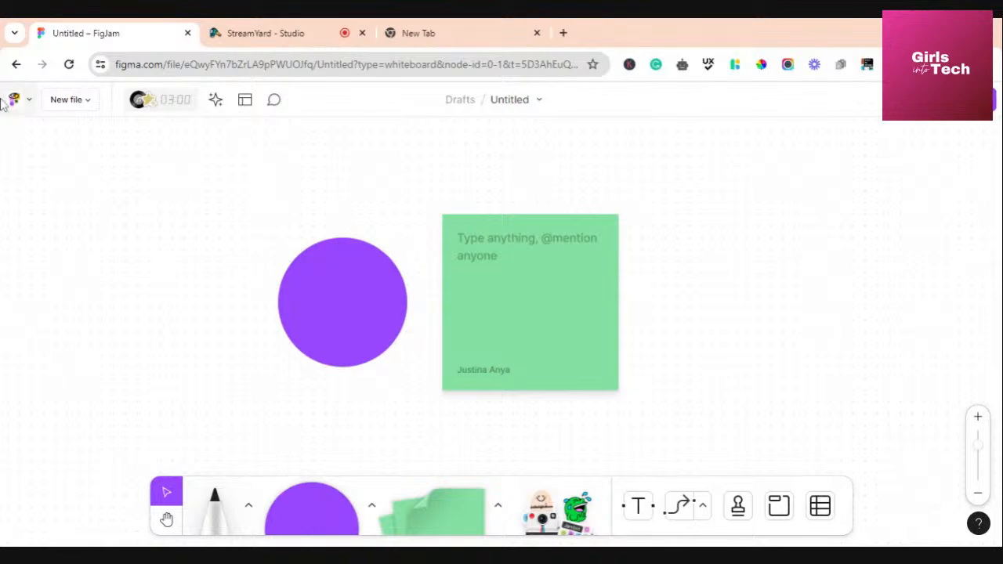
click(16, 64)
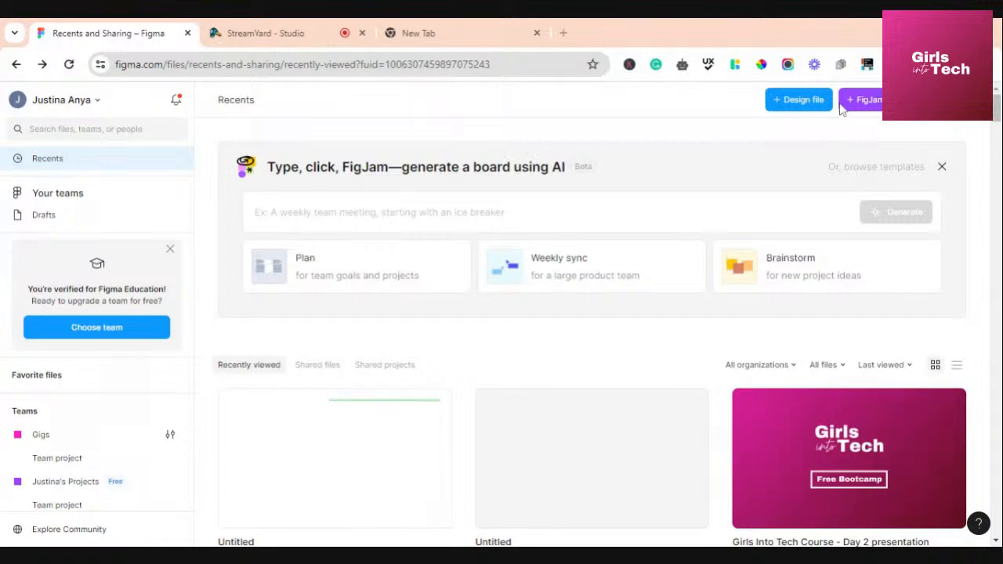
scroll(506, 356, down, 1)
scroll(508, 358, up, 1)
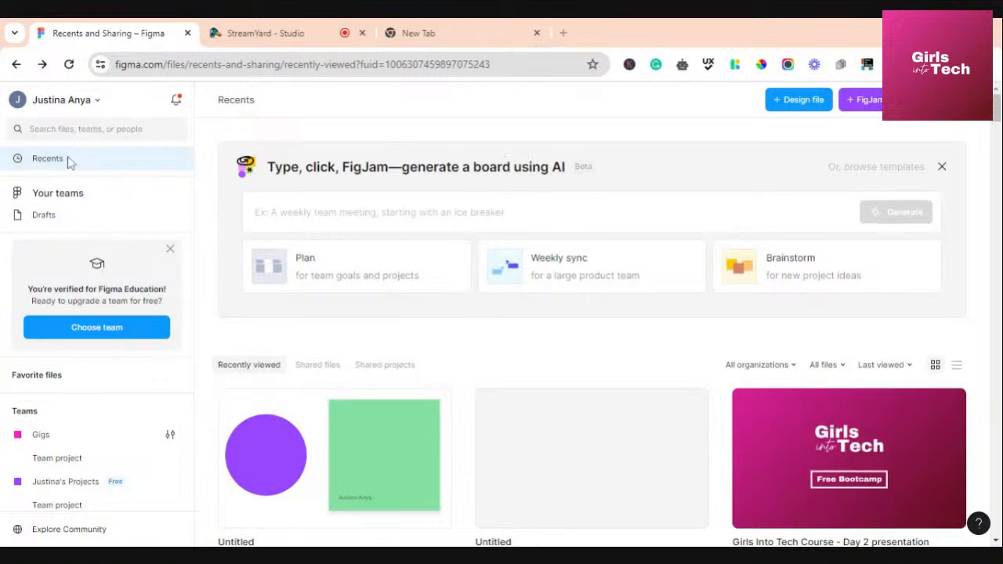
click(96, 101)
mouse_move(77, 232)
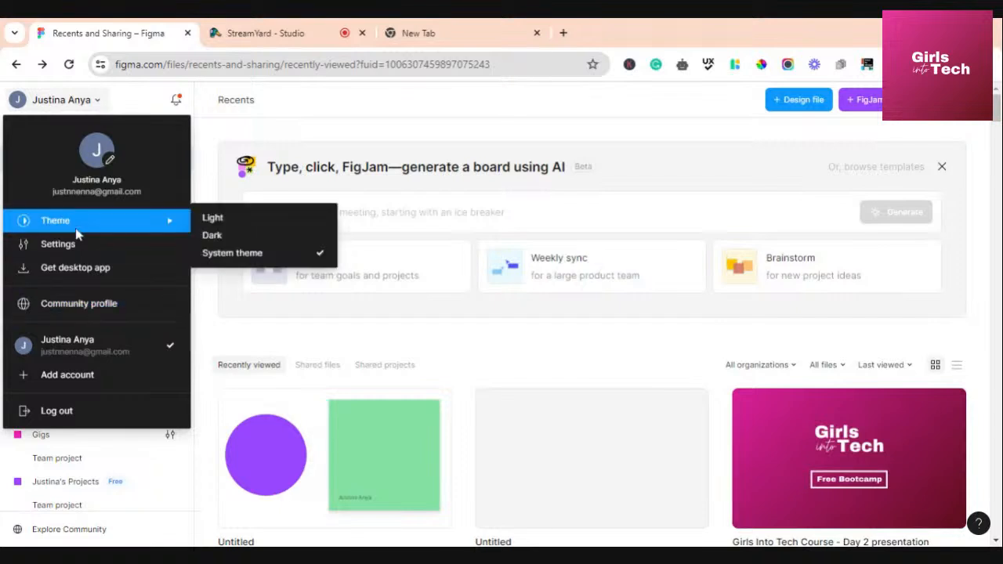
click(218, 239)
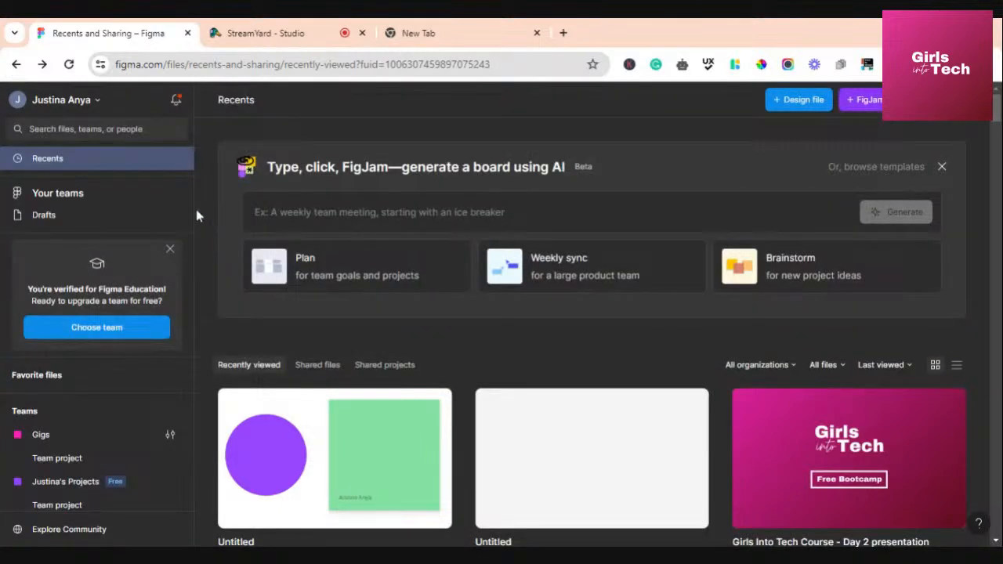
click(99, 102)
click(99, 102)
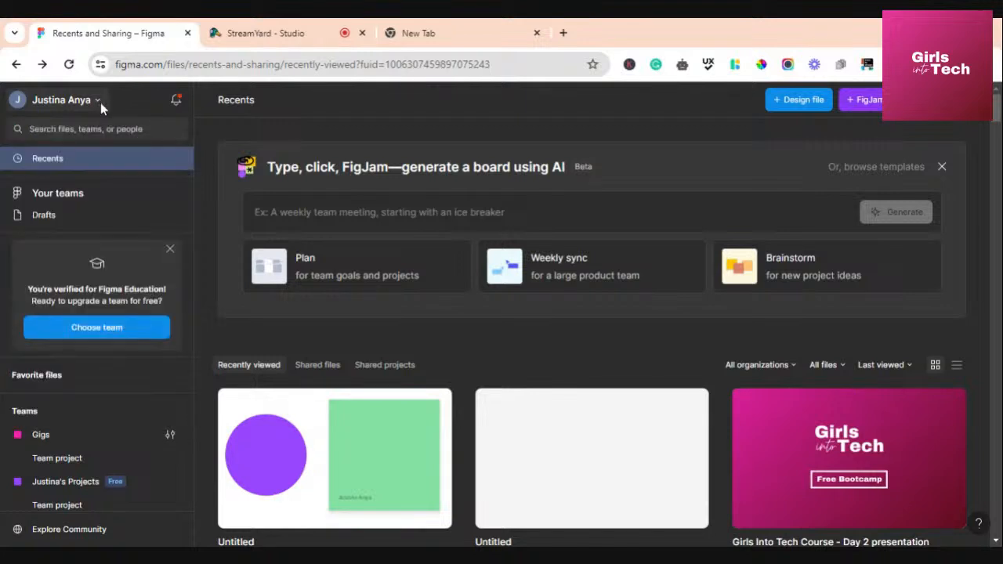
click(99, 102)
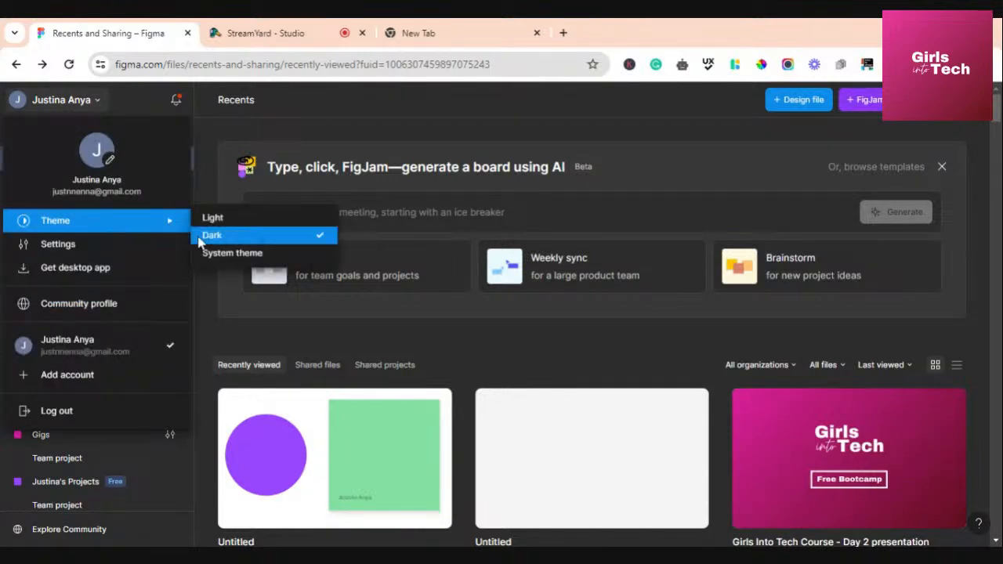
click(213, 217)
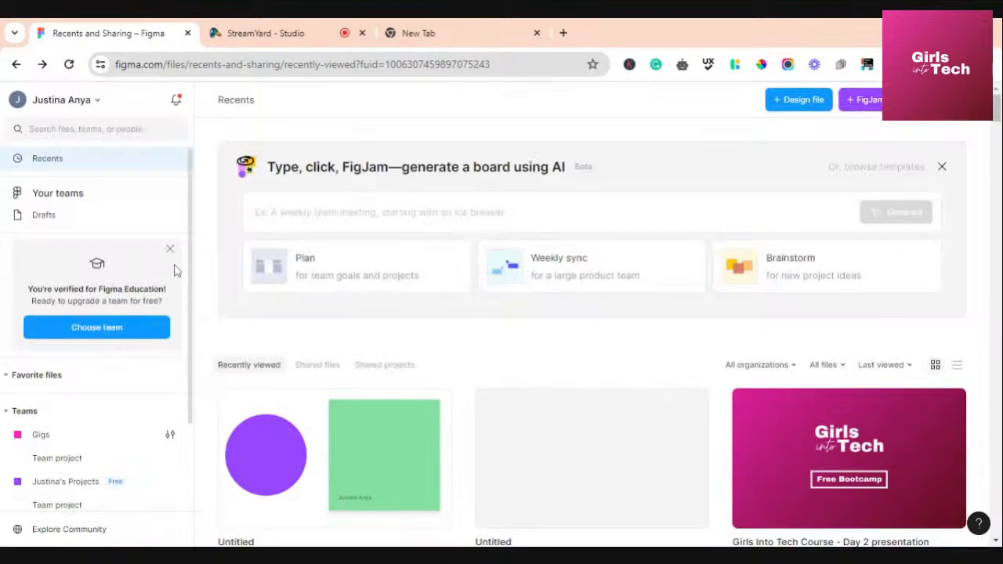
click(103, 108)
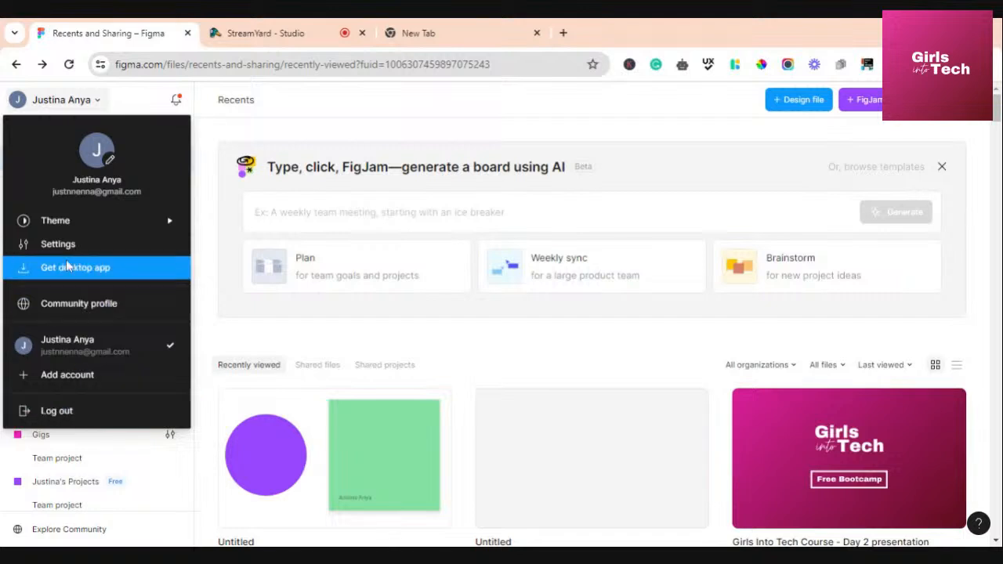
mouse_move(81, 220)
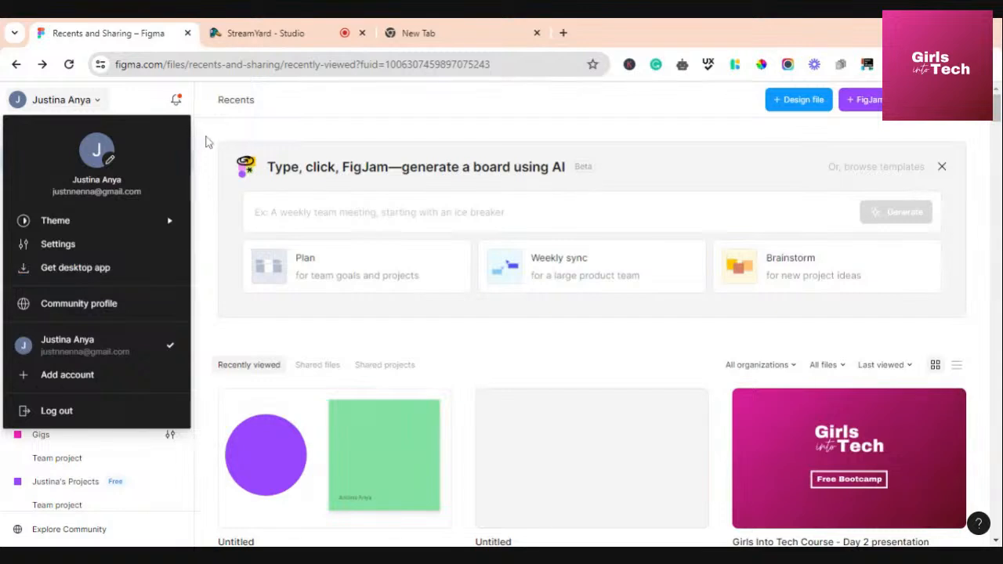
click(206, 140)
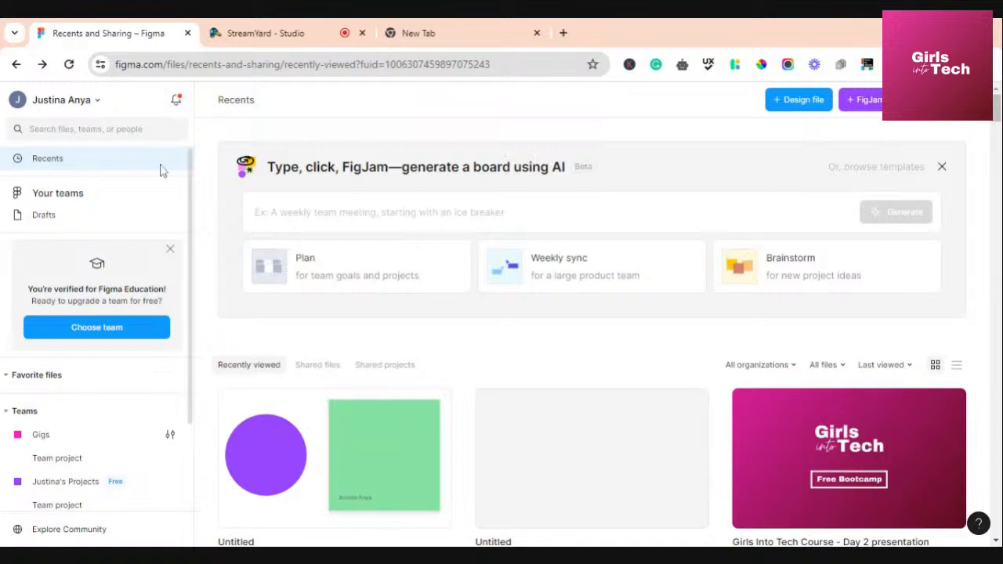
Search files for 'girls into', review the matches, then dismiss the results list
click(86, 129)
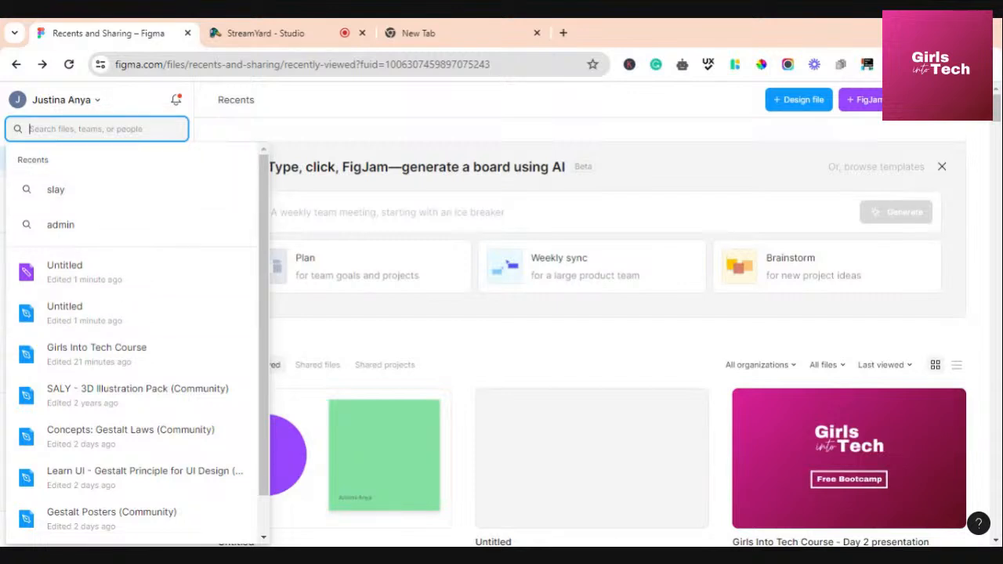
text(girl)
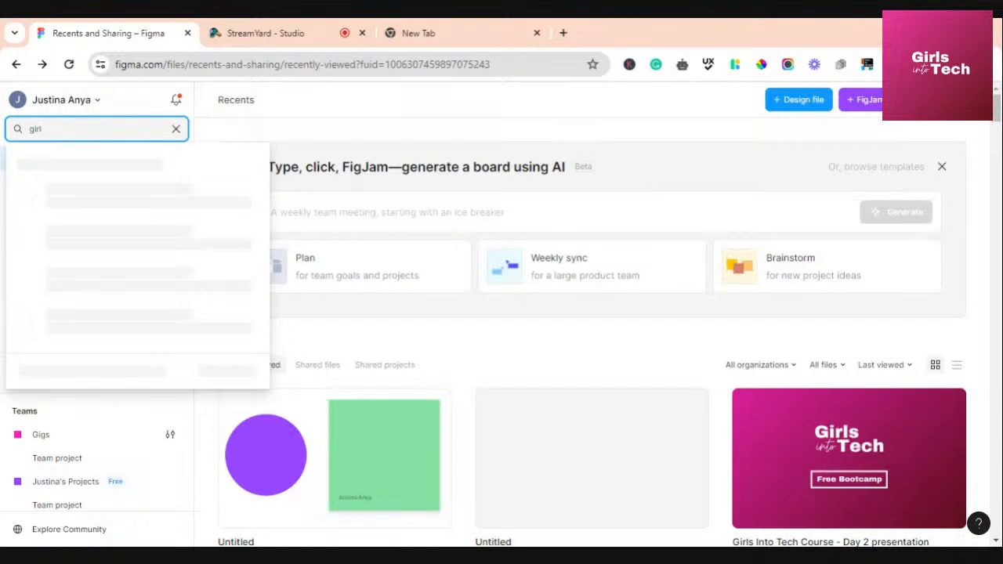
text(s into)
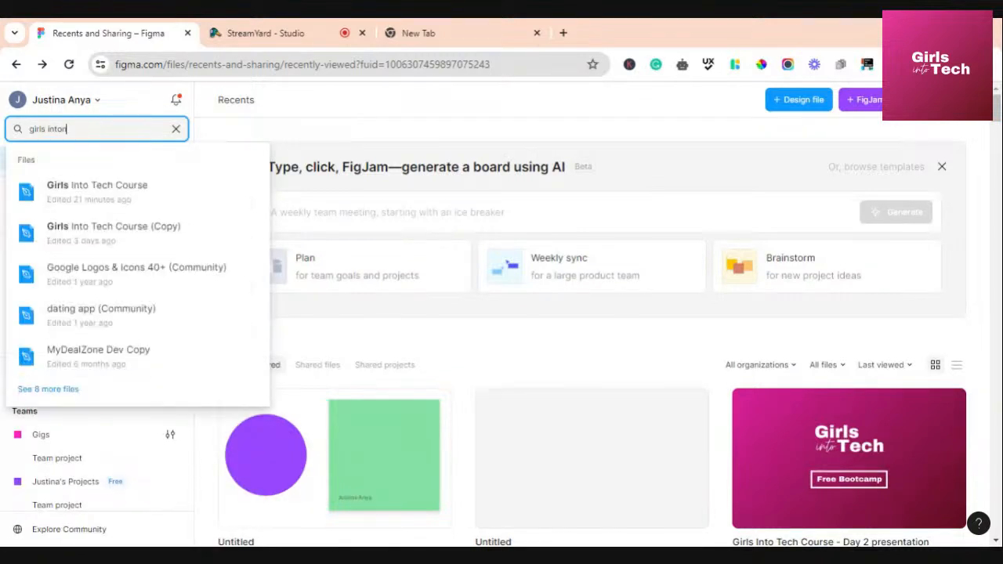
key(BackSpace)
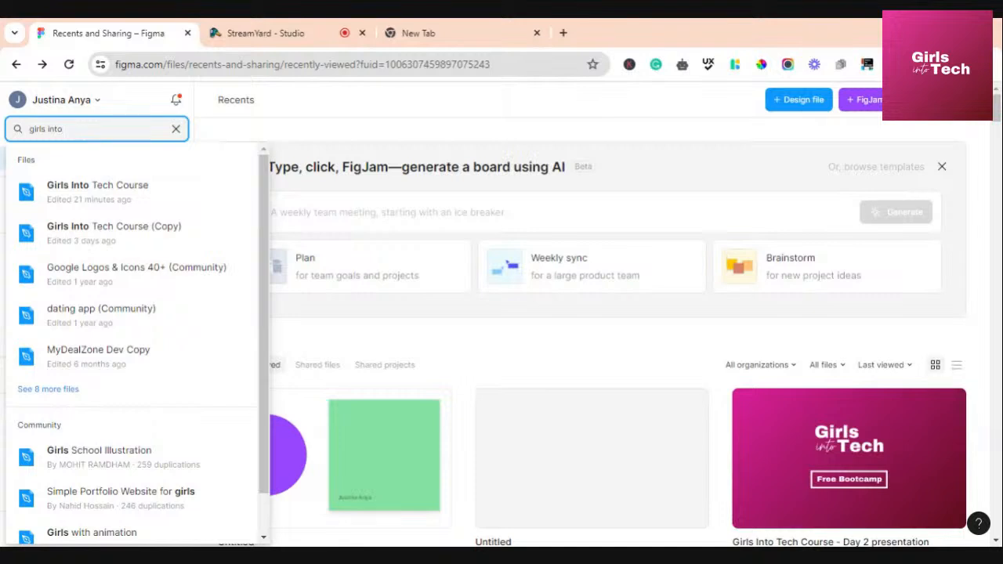
click(225, 128)
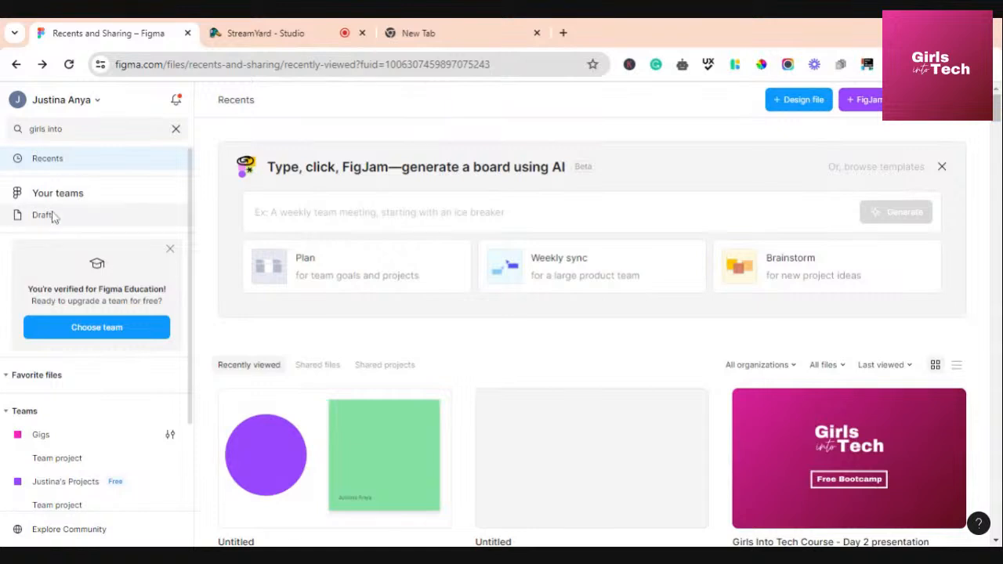
scroll(35, 221, down, 2)
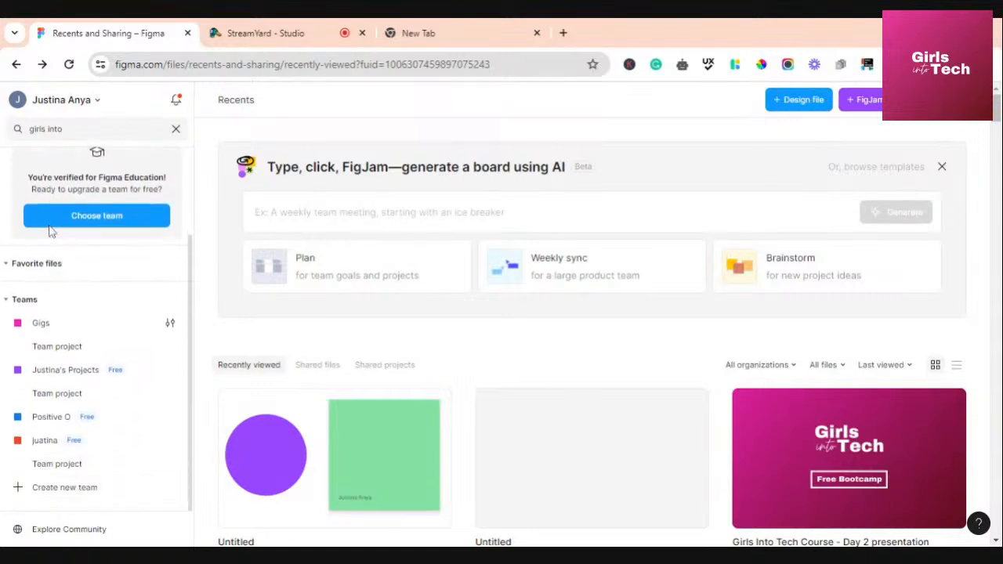
scroll(35, 222, up, 2)
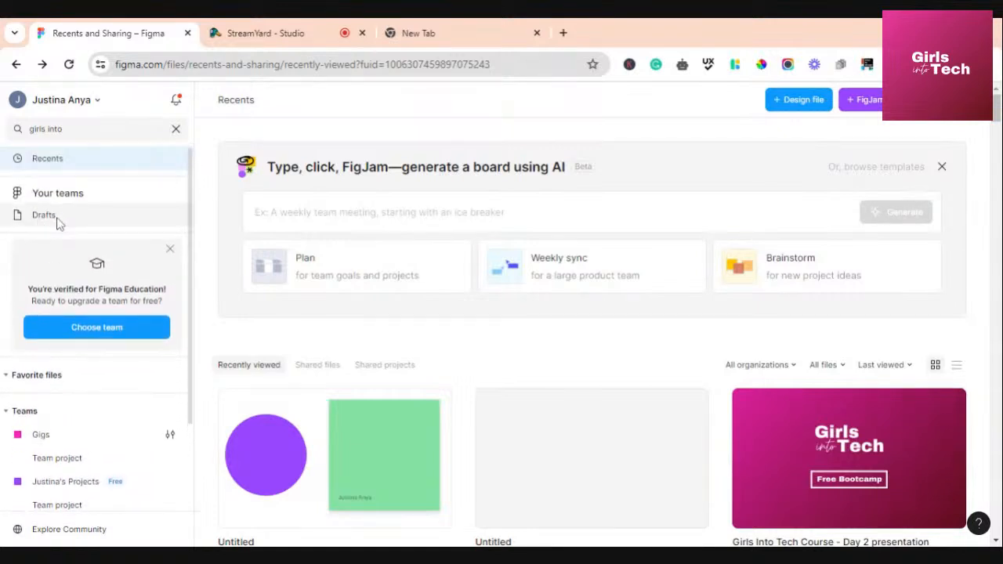
click(58, 218)
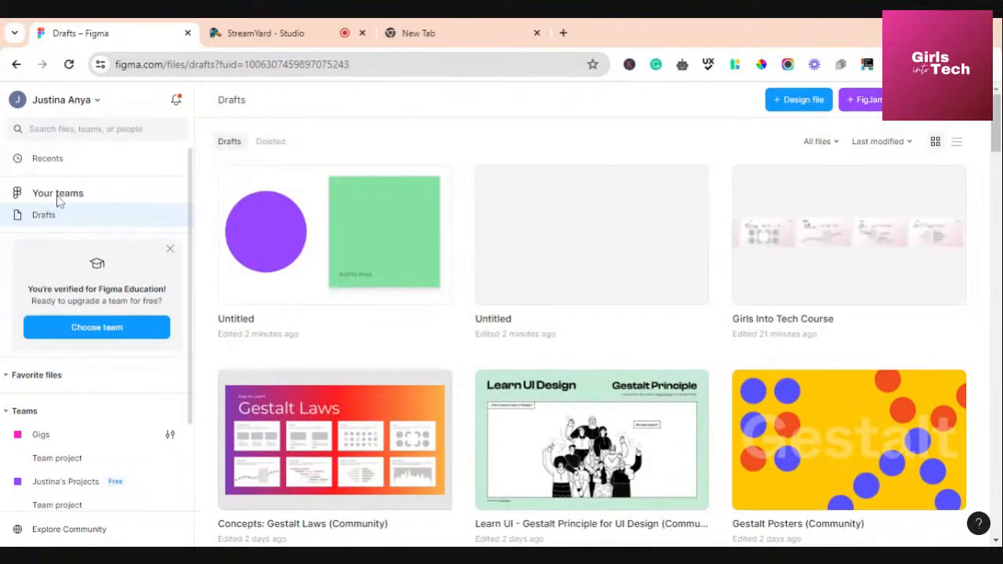
click(58, 159)
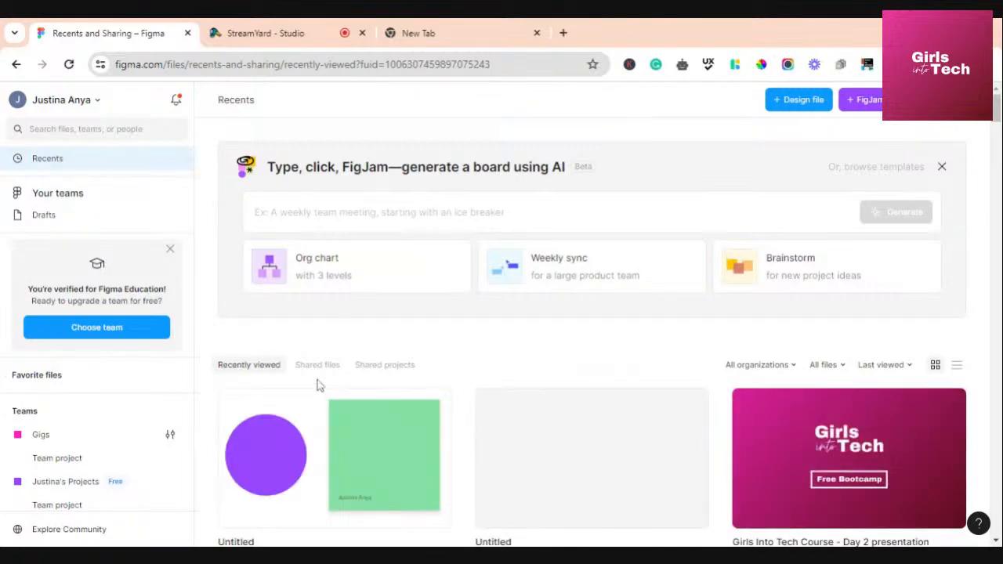
scroll(454, 368, down, 2)
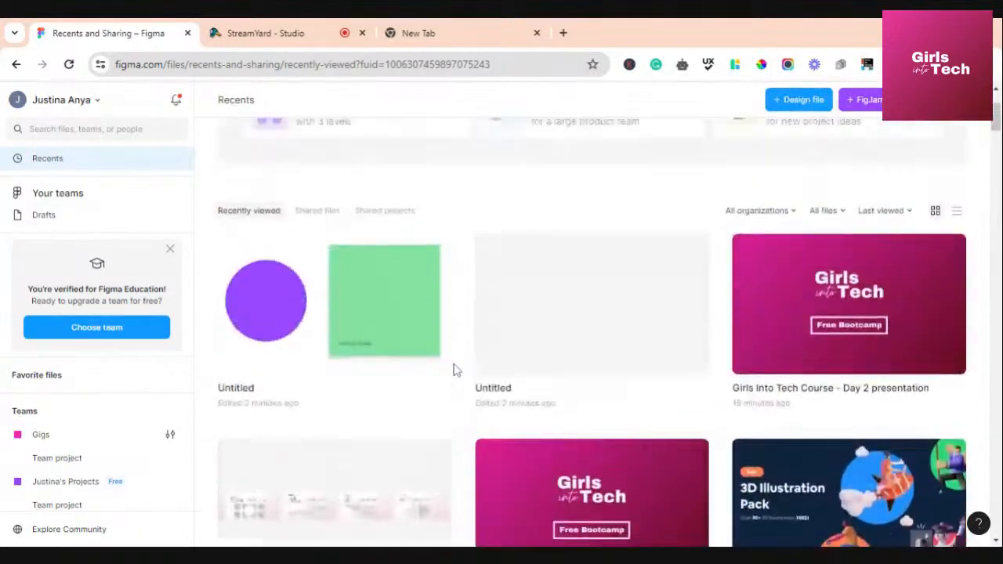
scroll(455, 368, down, 3)
scroll(454, 368, up, 4)
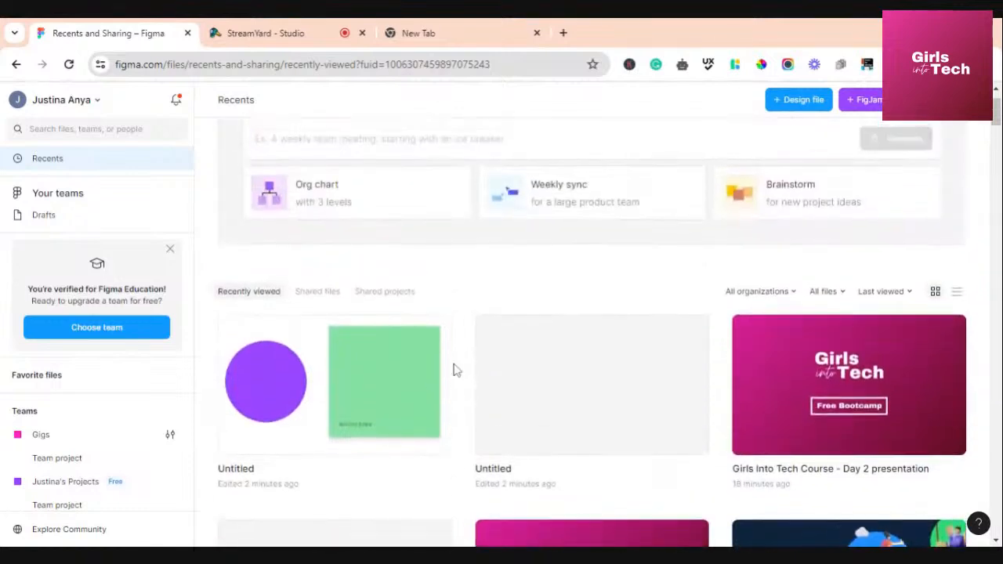
scroll(455, 368, up, 1)
scroll(72, 345, down, 1)
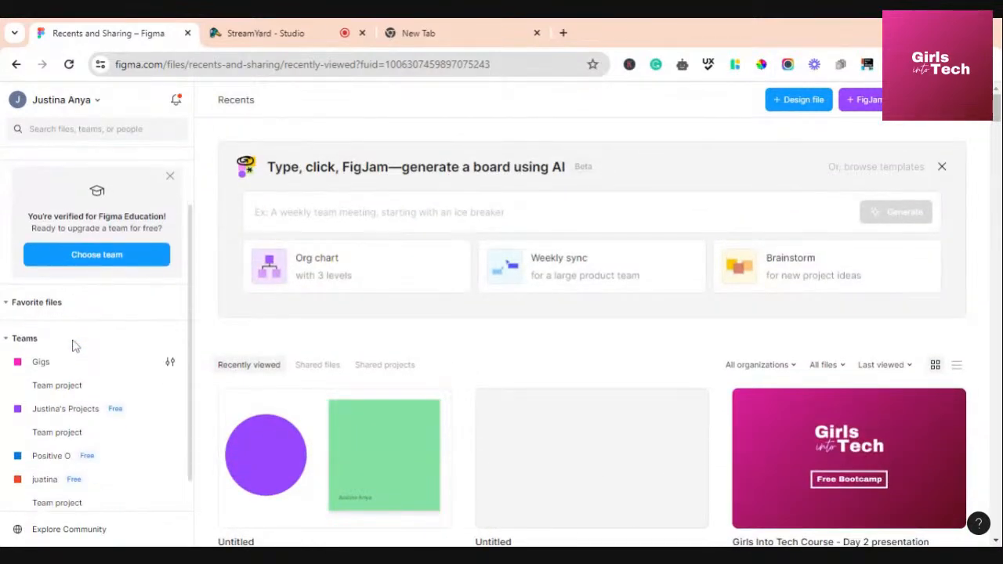
scroll(75, 346, down, 1)
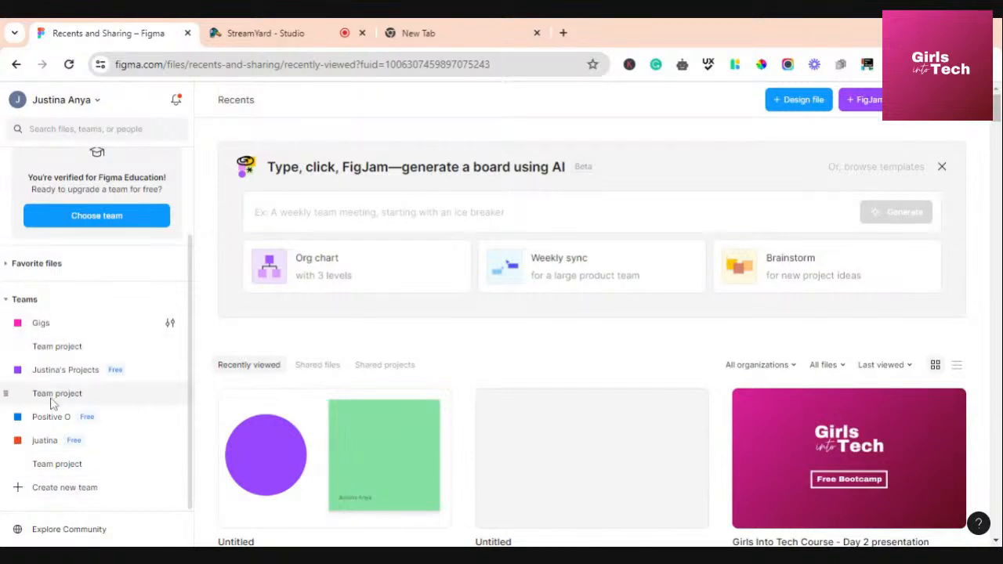
Create a new team named 'Girls into Tech'
click(21, 491)
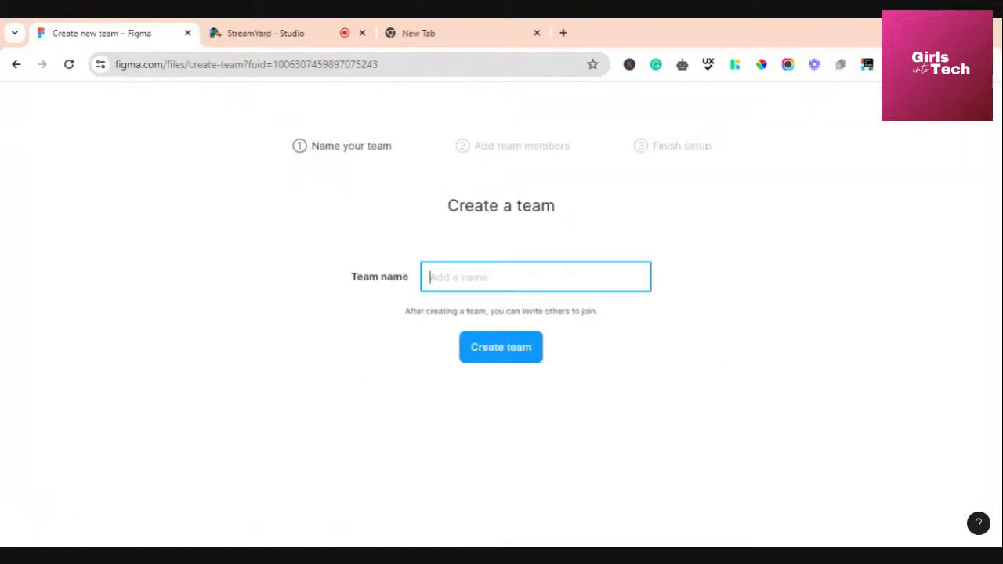
text(Girls into Tech)
click(610, 136)
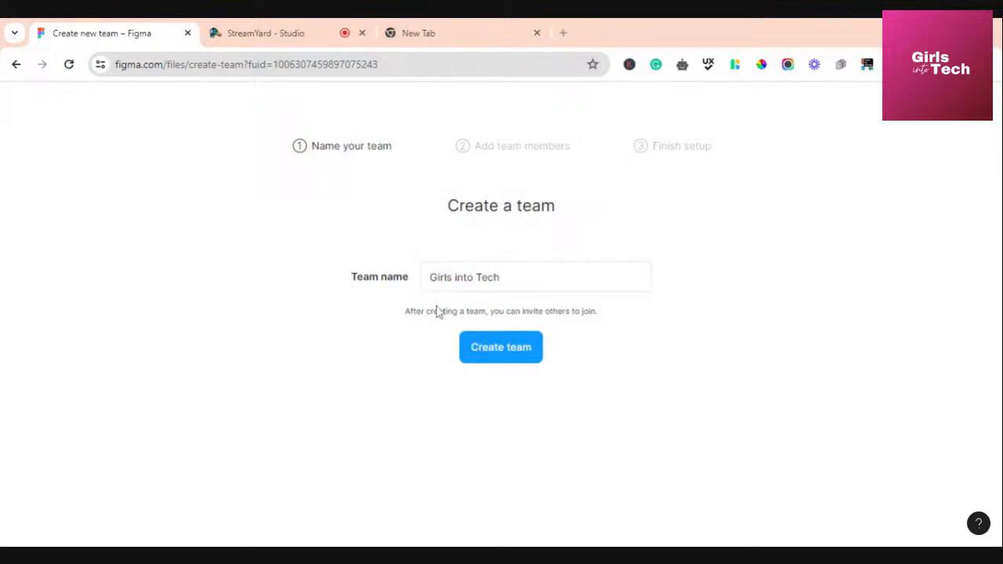
click(499, 354)
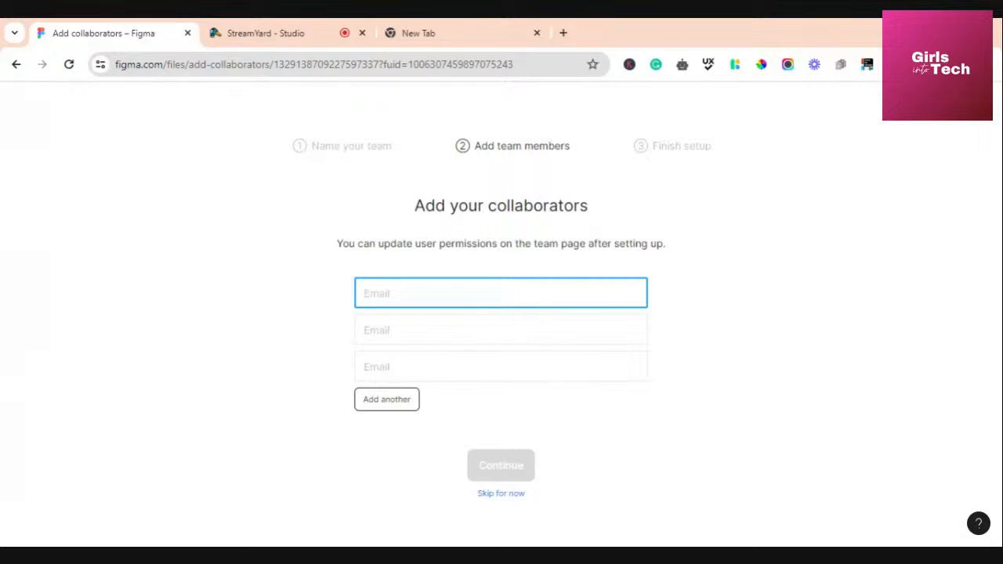
Skip inviting collaborators on the Add collaborators step
click(501, 330)
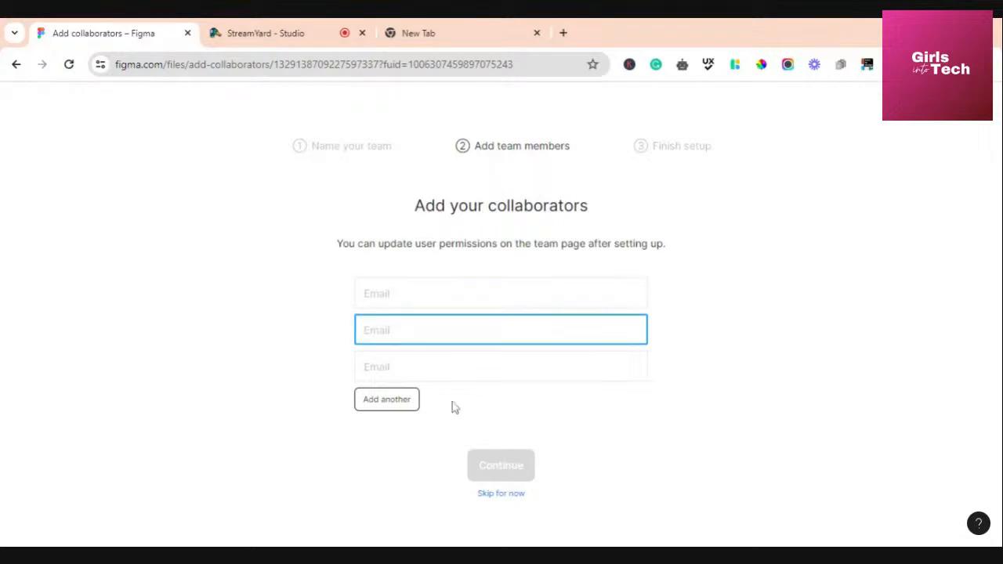
click(384, 403)
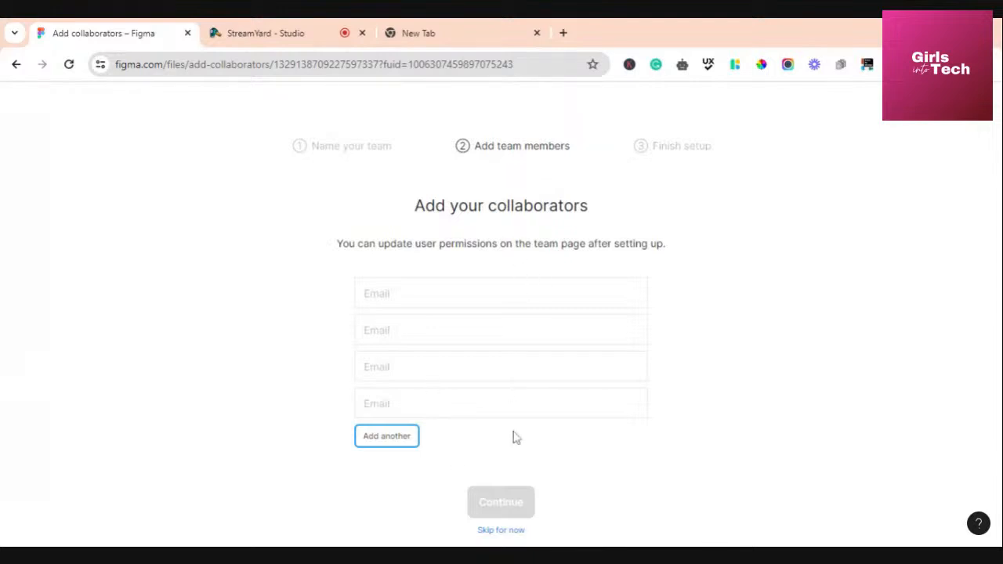
click(511, 532)
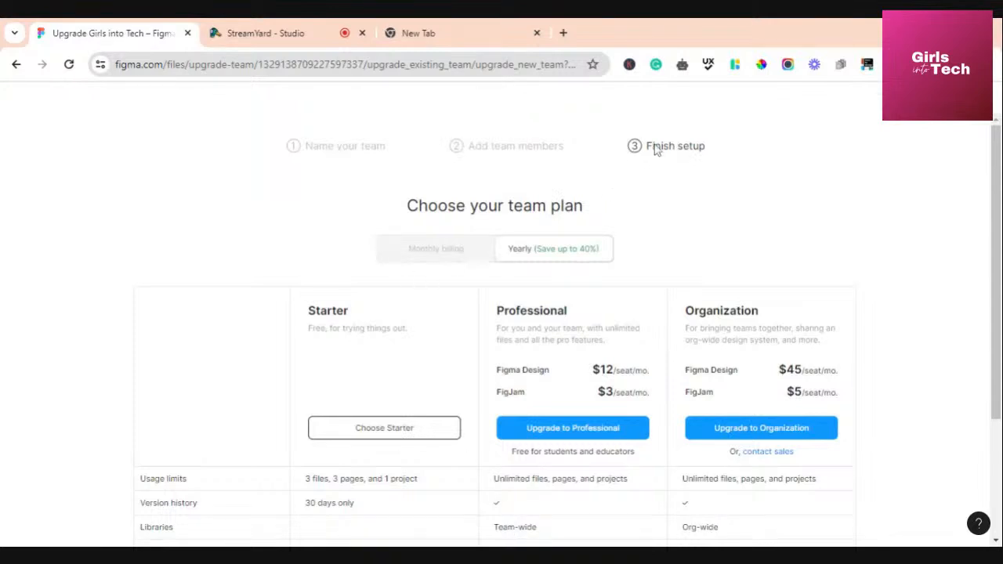
Choose the free Starter plan for the Girls into Tech team
scroll(579, 345, down, 2)
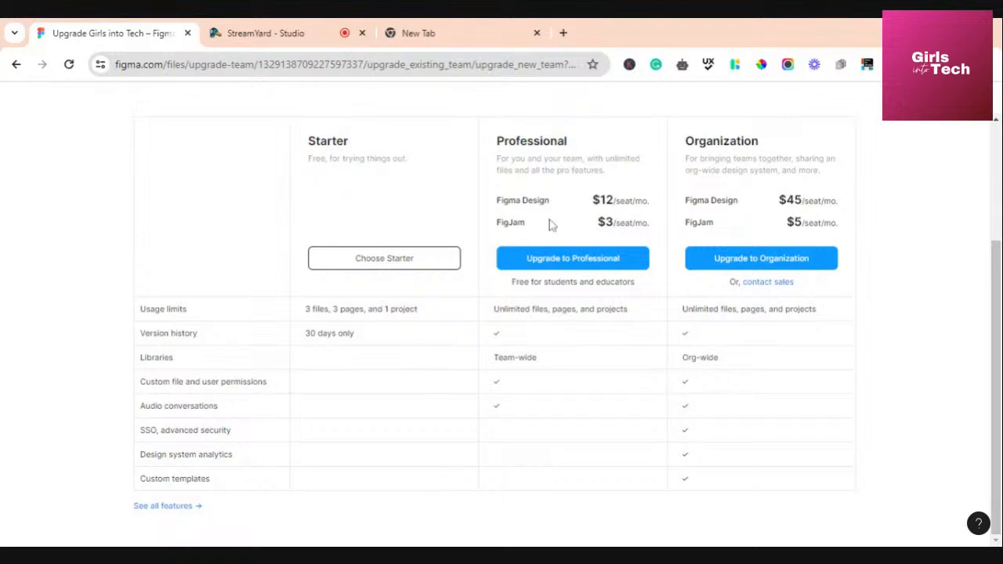
click(384, 258)
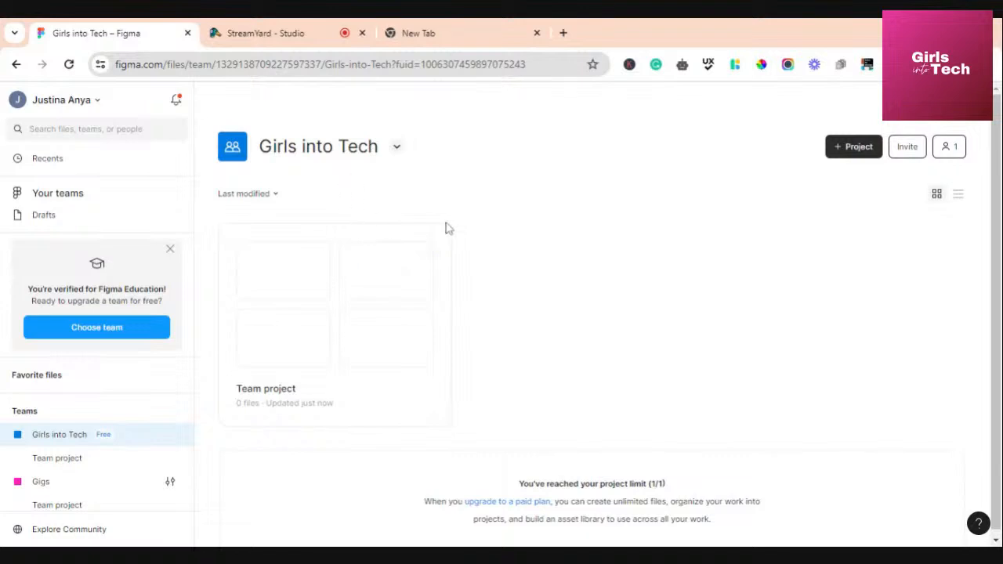
scroll(309, 228, down, 1)
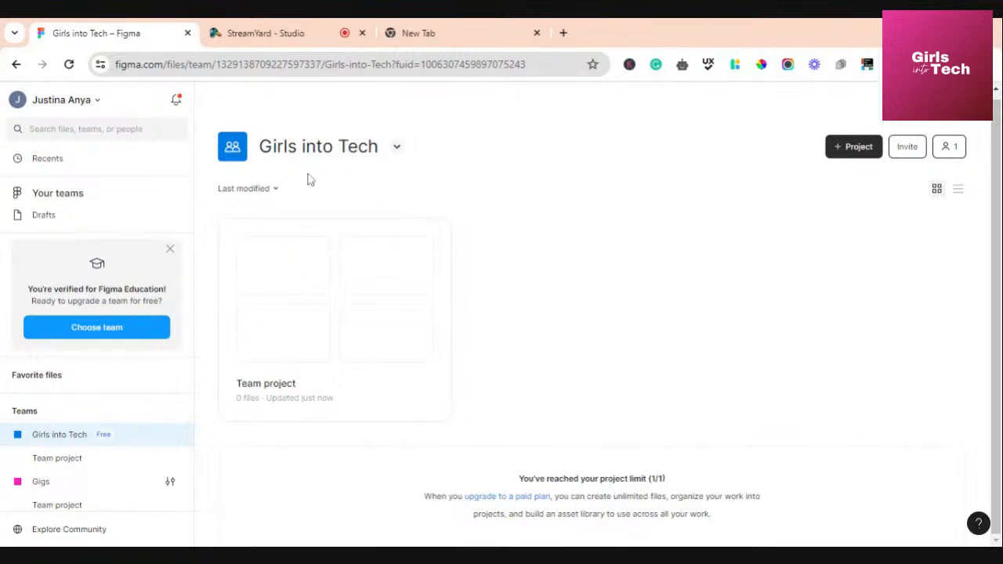
scroll(308, 180, up, 1)
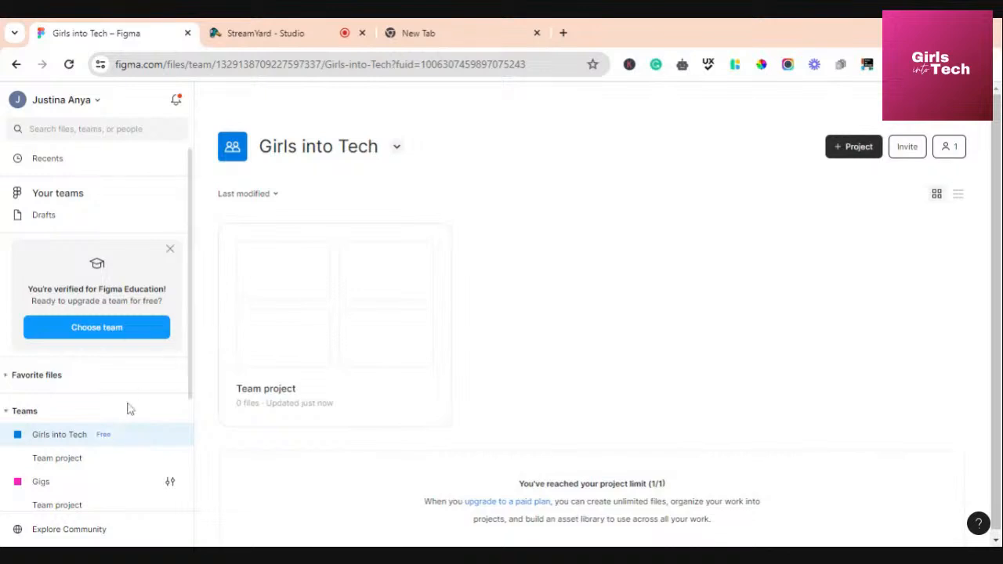
scroll(118, 423, down, 2)
scroll(112, 425, up, 2)
Open the Girls into Tech team page showing its single Team project at the 1/1 limit
click(67, 159)
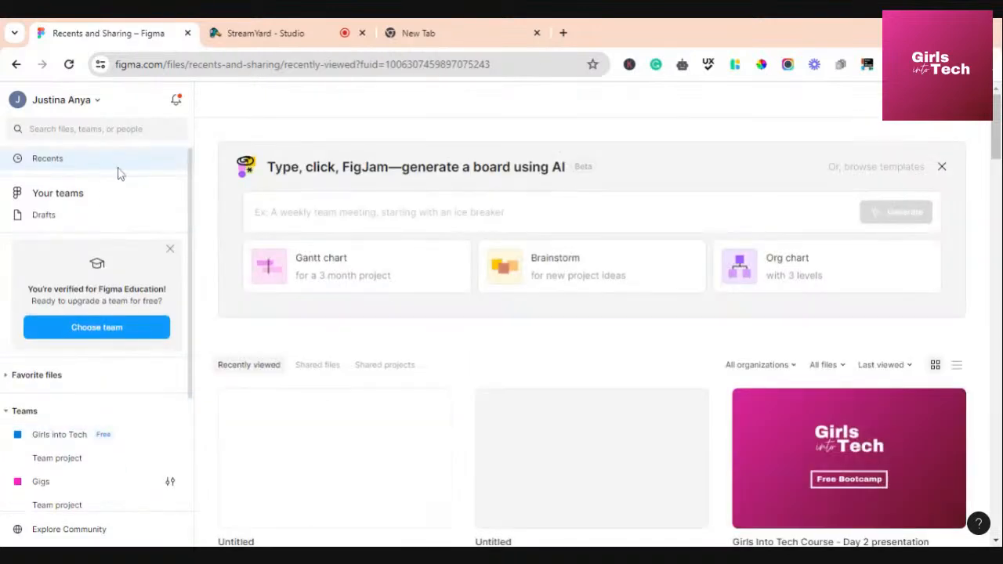
scroll(139, 415, down, 3)
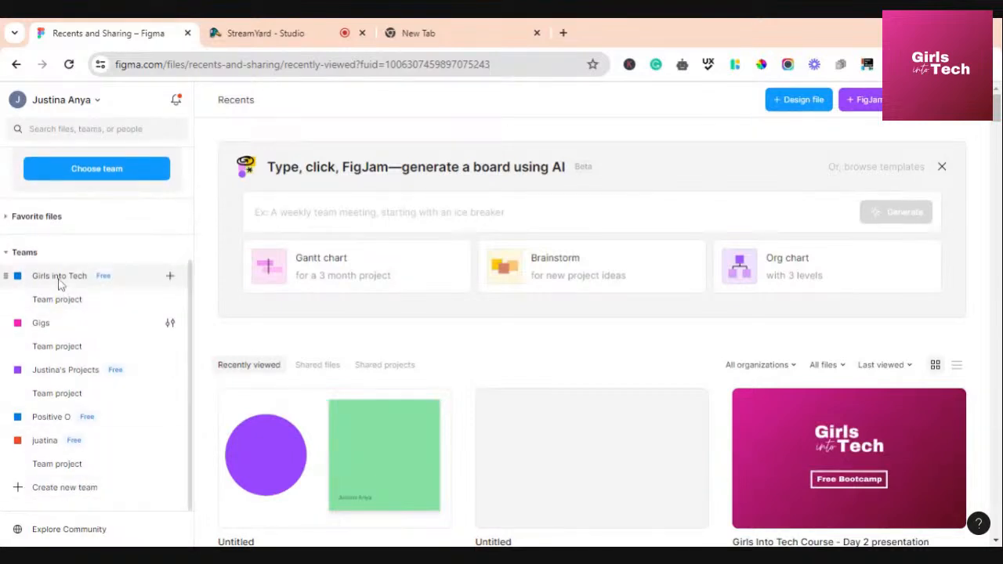
click(62, 303)
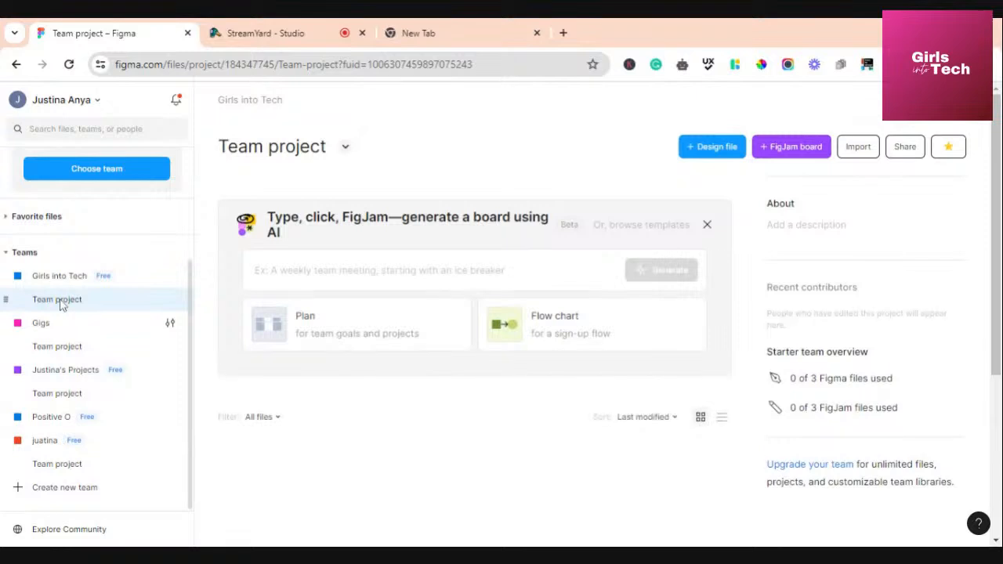
scroll(476, 424, down, 4)
scroll(476, 424, up, 3)
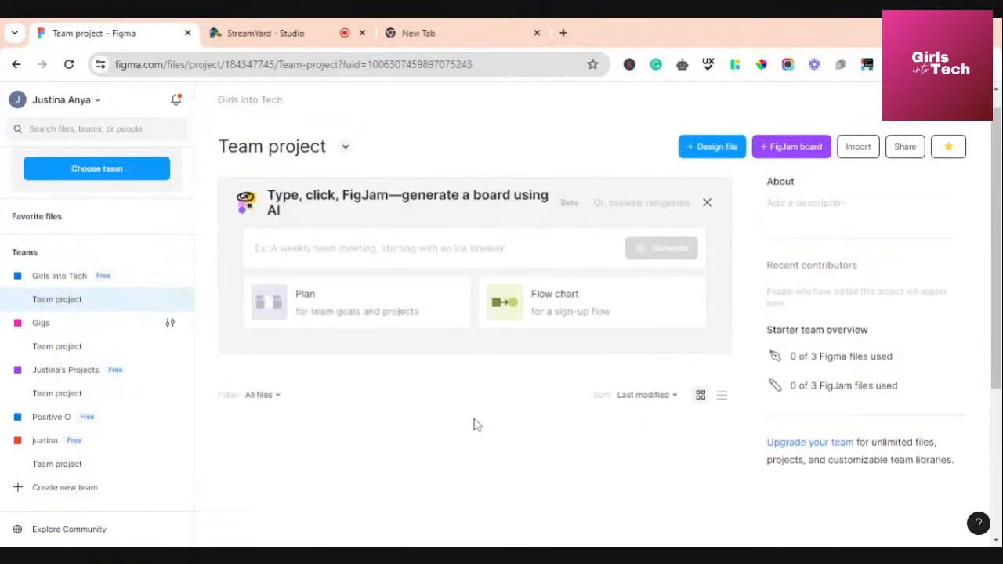
scroll(477, 424, up, 1)
scroll(476, 424, down, 4)
scroll(476, 424, up, 4)
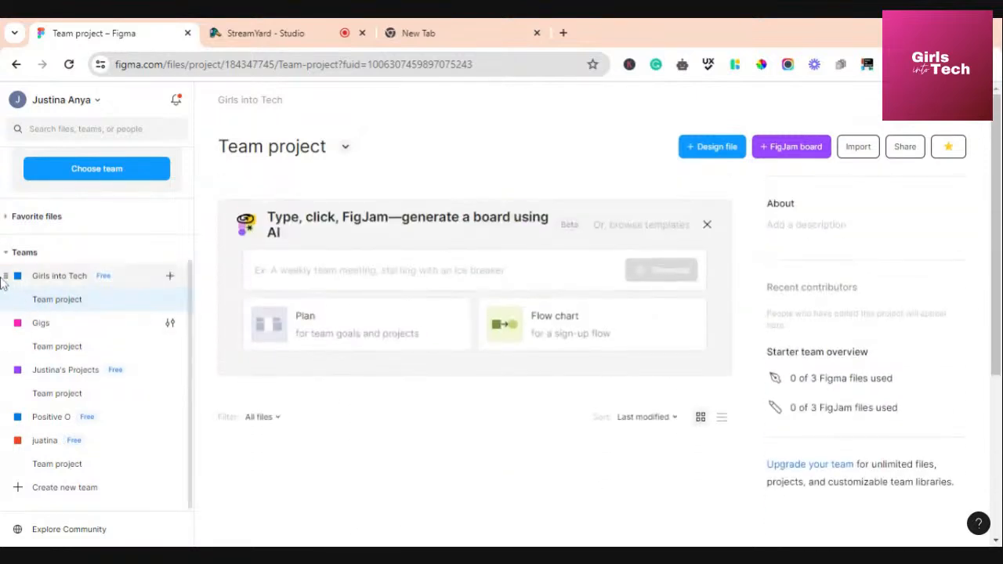
click(49, 284)
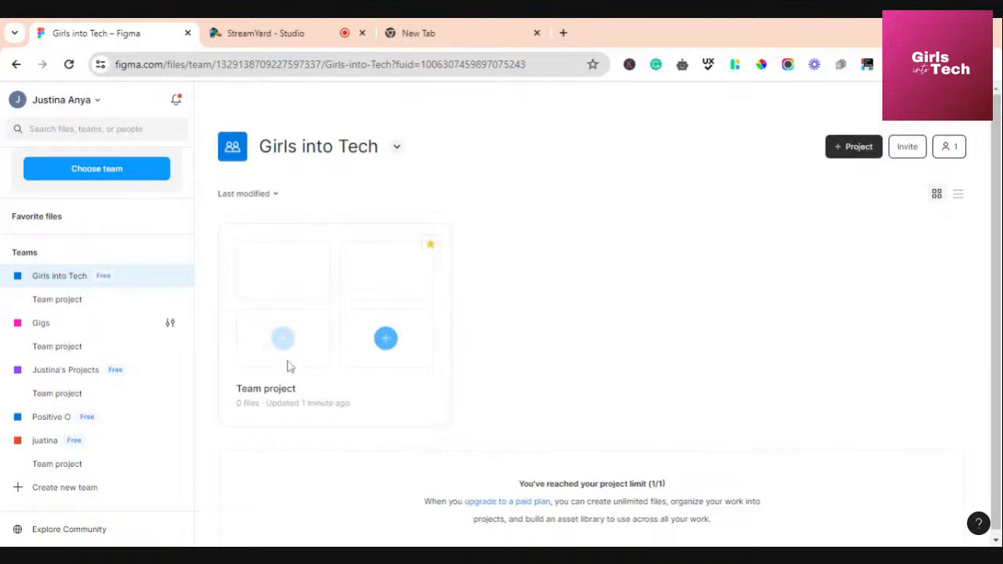
click(945, 146)
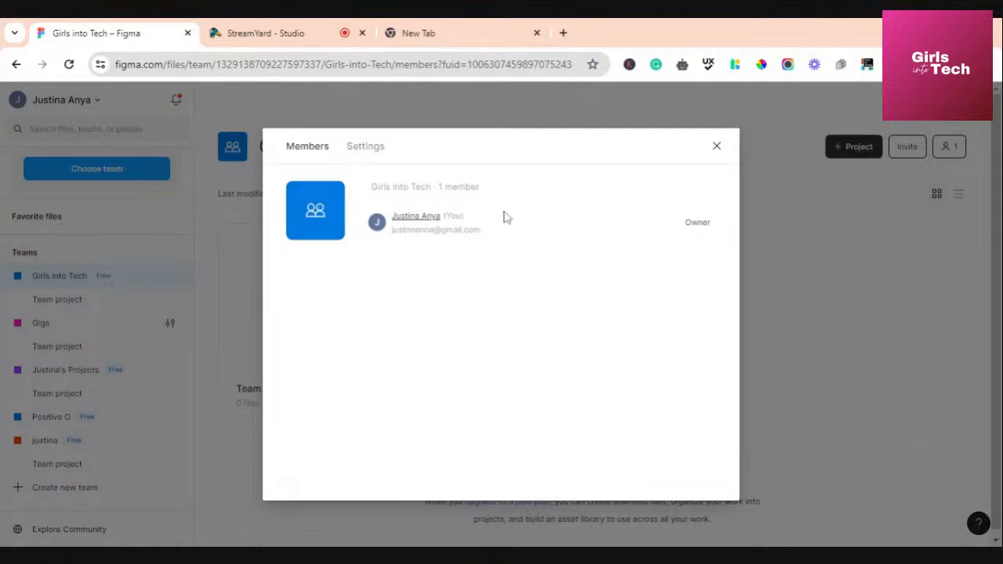
click(715, 149)
click(910, 149)
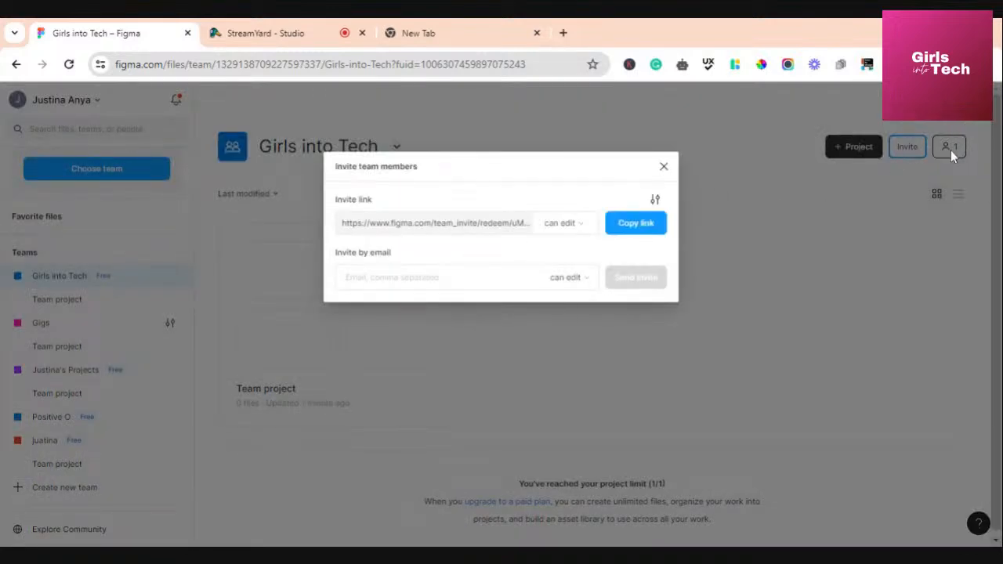
click(811, 200)
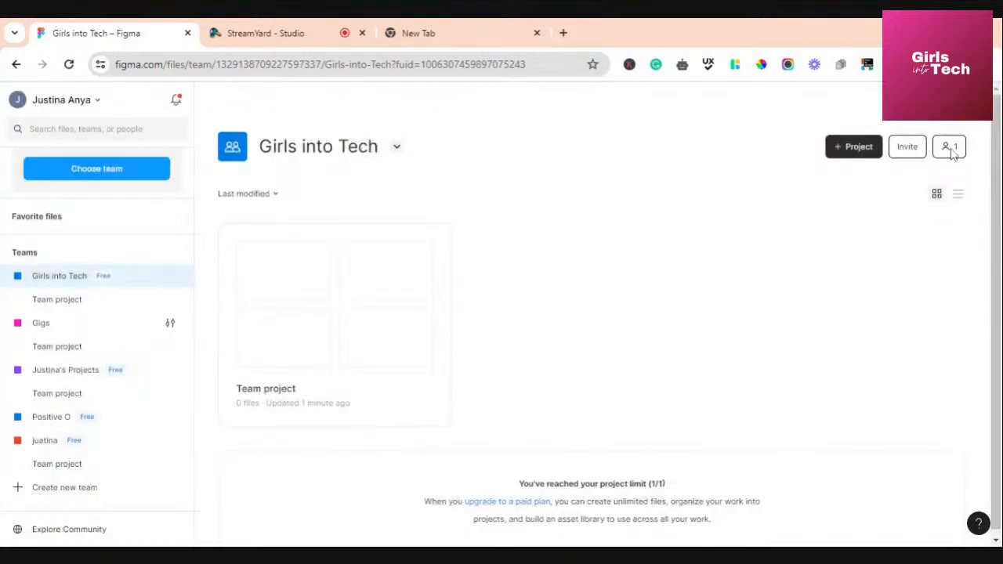
click(909, 150)
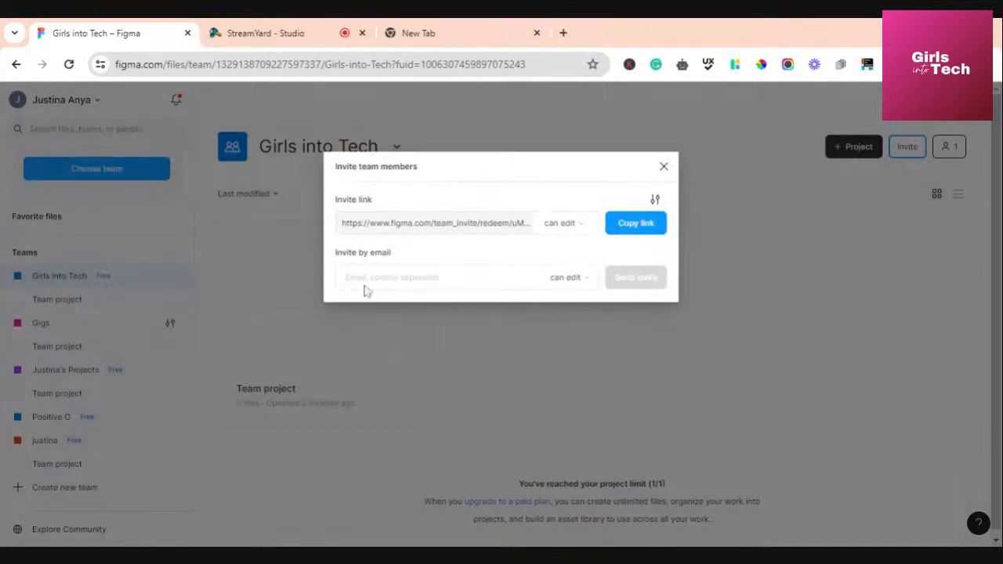
click(664, 167)
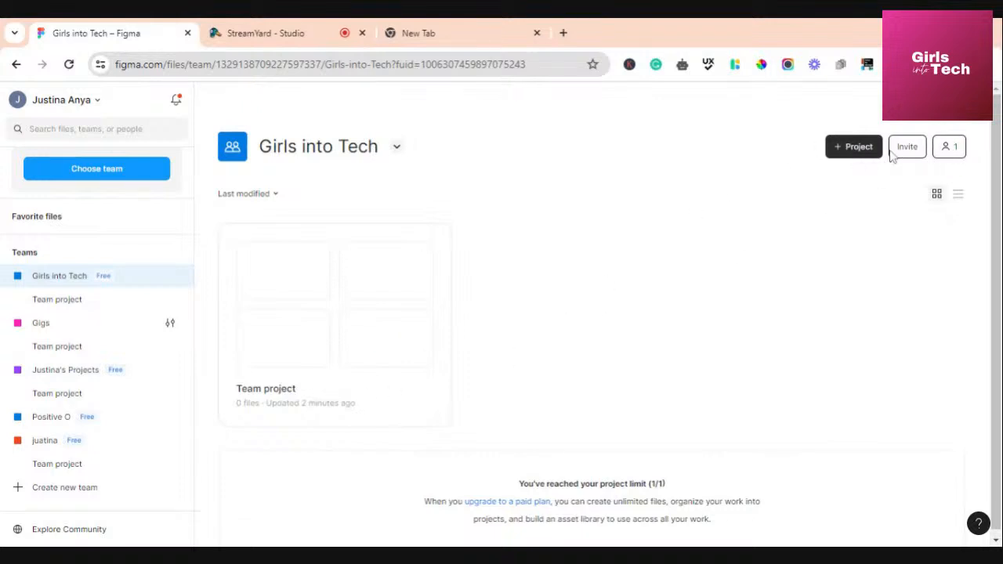
click(837, 151)
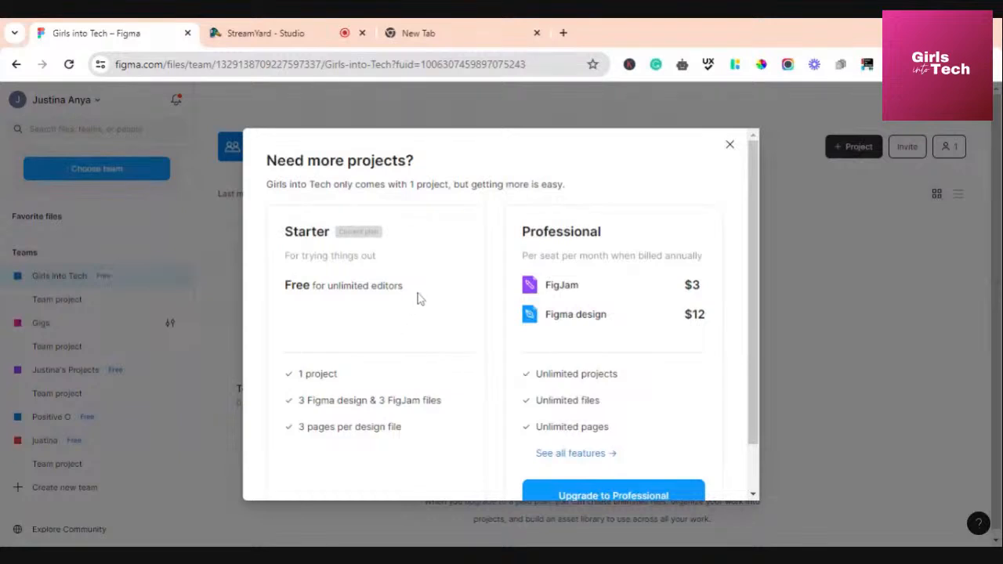
scroll(416, 302, down, 1)
scroll(416, 309, up, 1)
scroll(608, 377, down, 1)
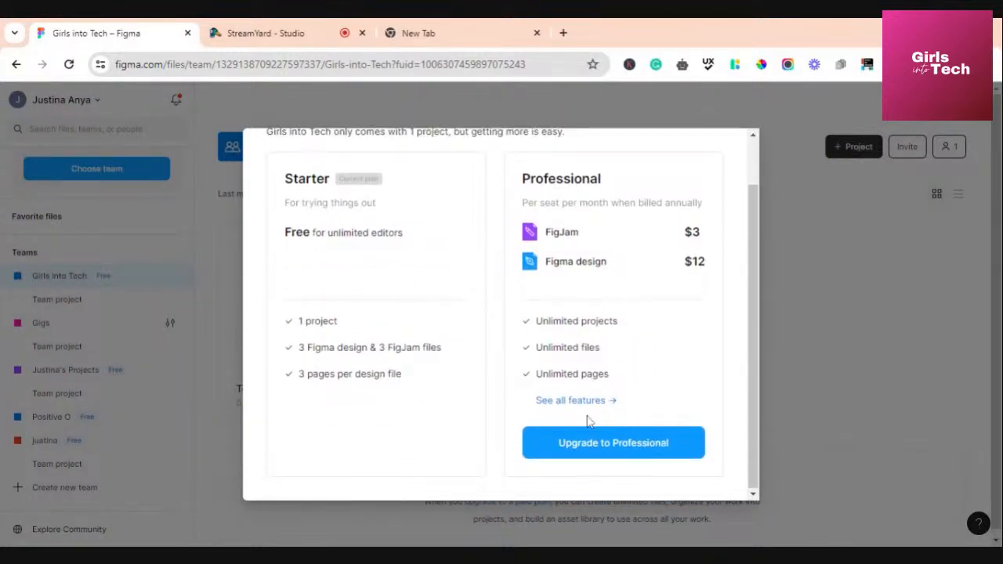
scroll(596, 342, up, 1)
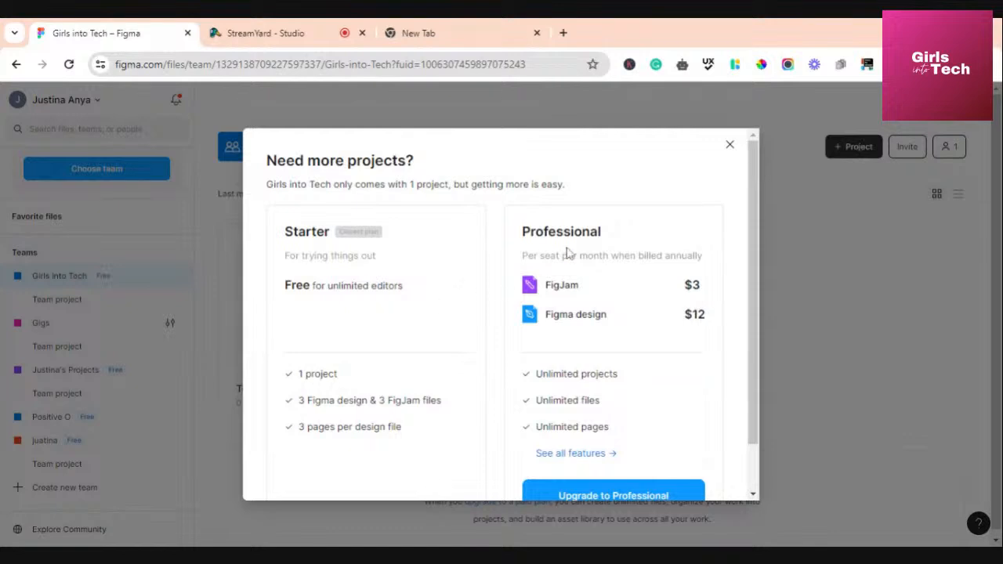
scroll(569, 252, down, 1)
scroll(607, 240, up, 1)
click(728, 144)
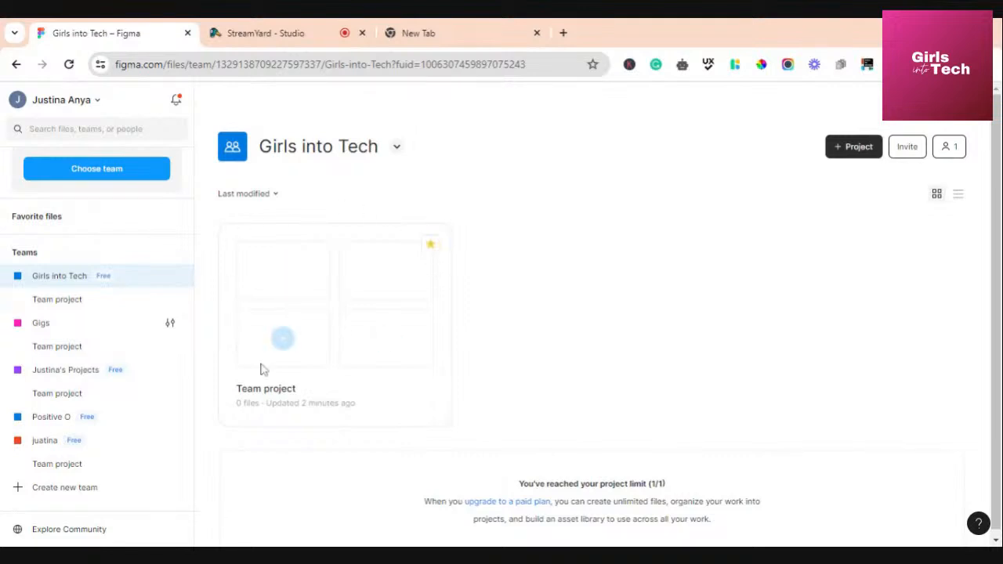
mouse_move(283, 272)
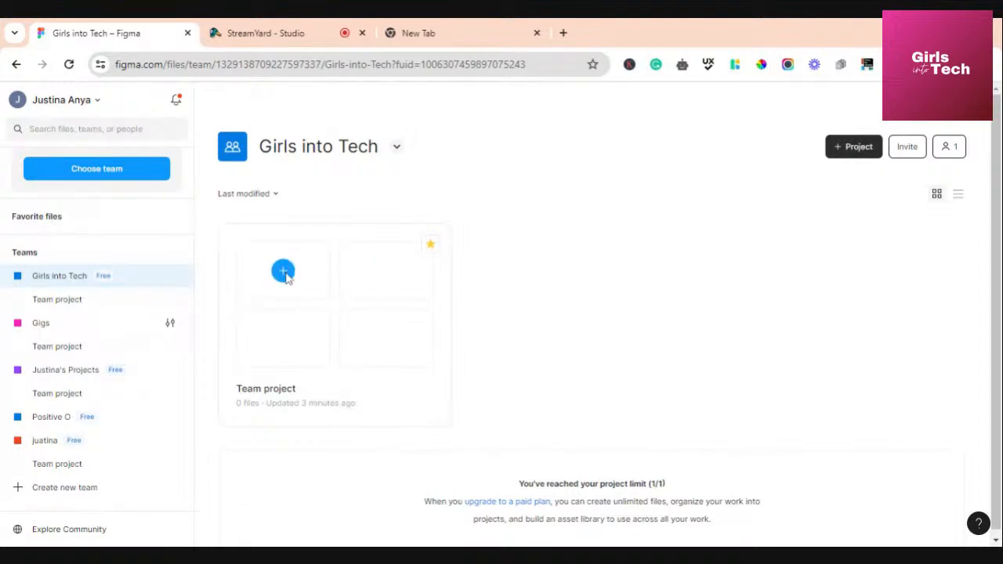
Create a new design file in Team project named 'Test File 1', then return to the team page
click(284, 272)
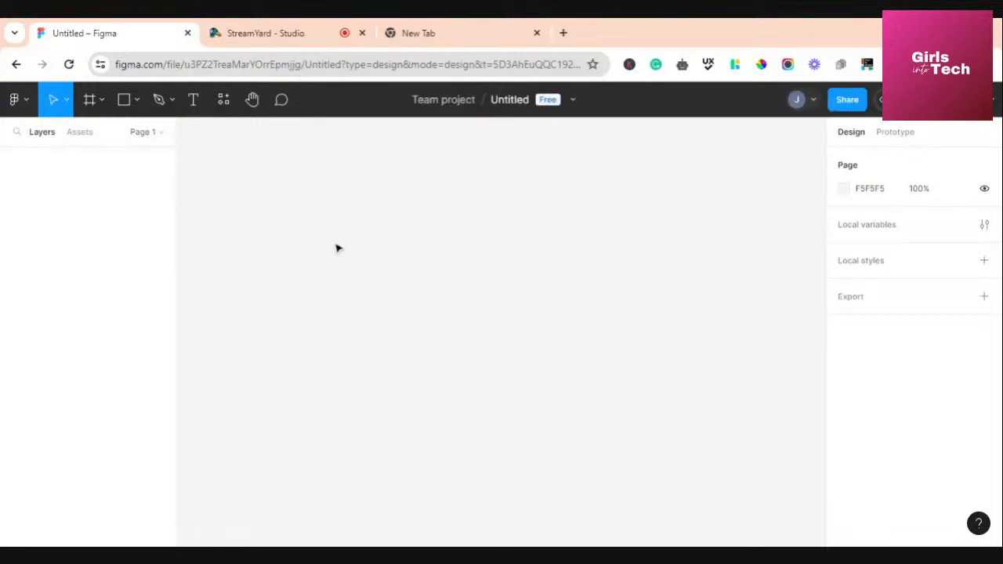
click(510, 106)
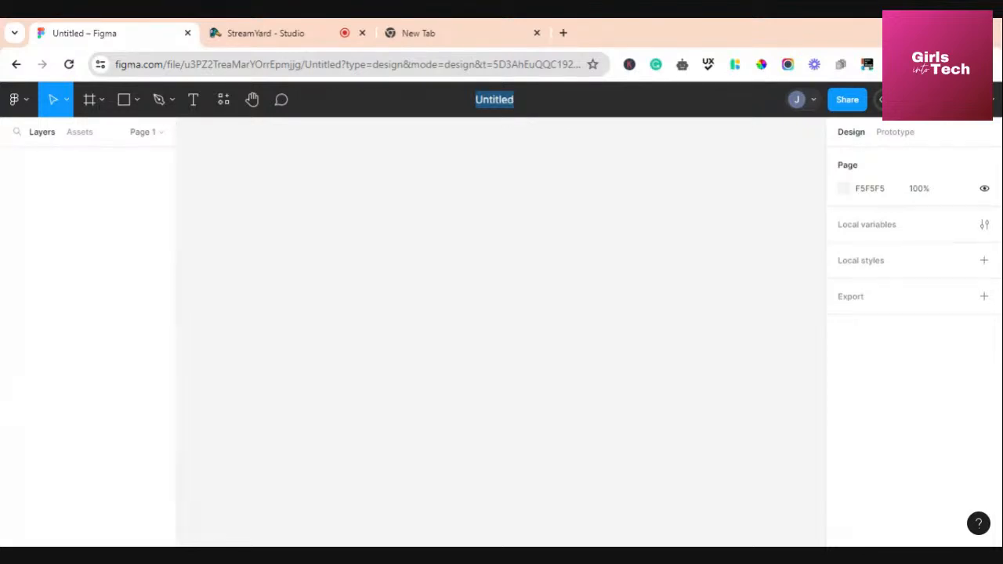
text(File )
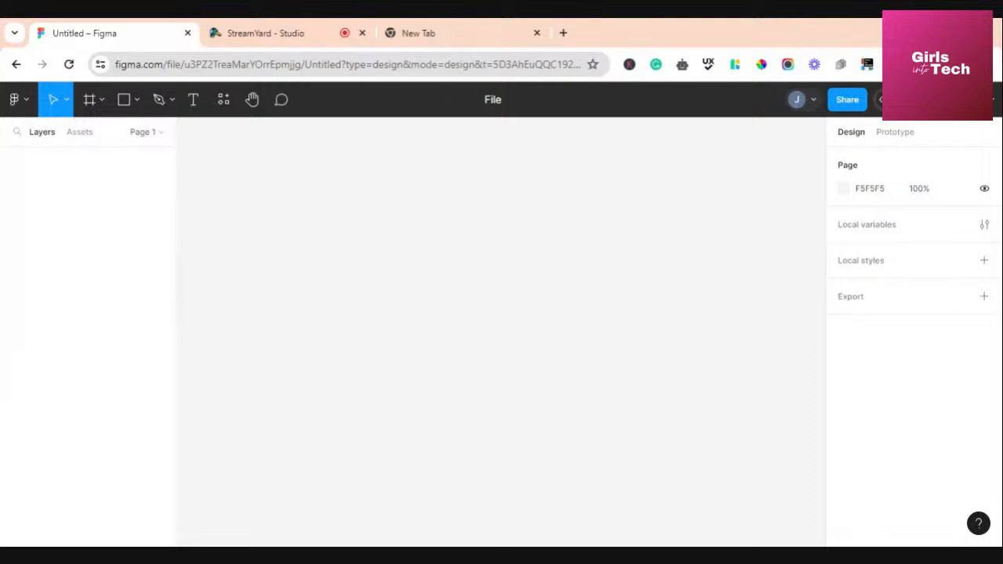
text(1)
text(Testb)
key(Return)
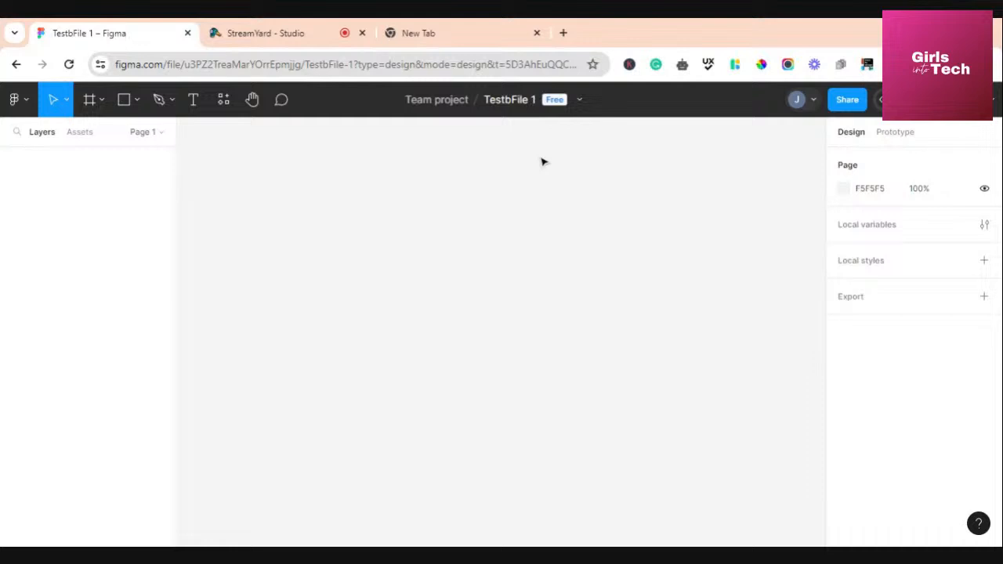
double_click(509, 102)
click(497, 100)
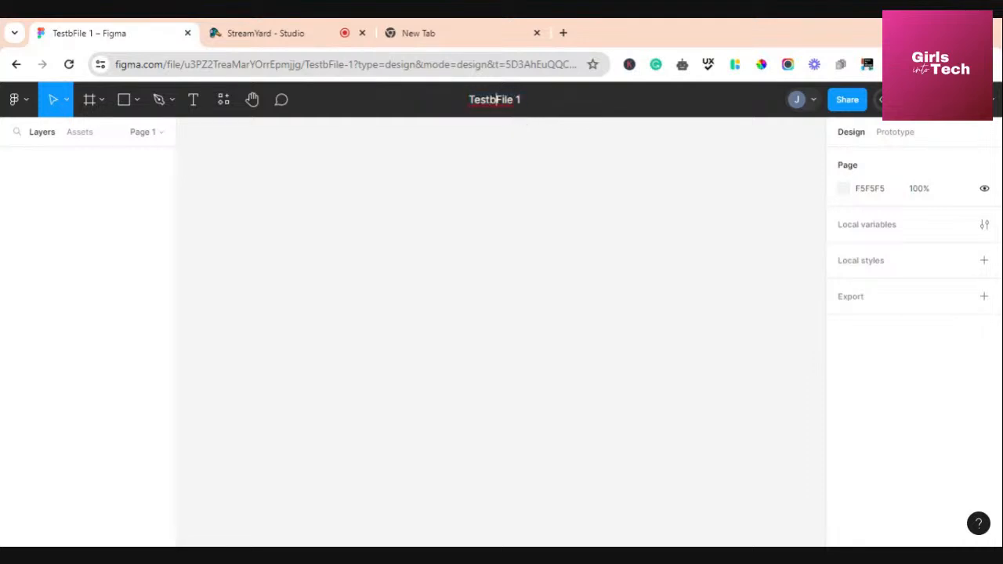
key(BackSpace)
click(443, 199)
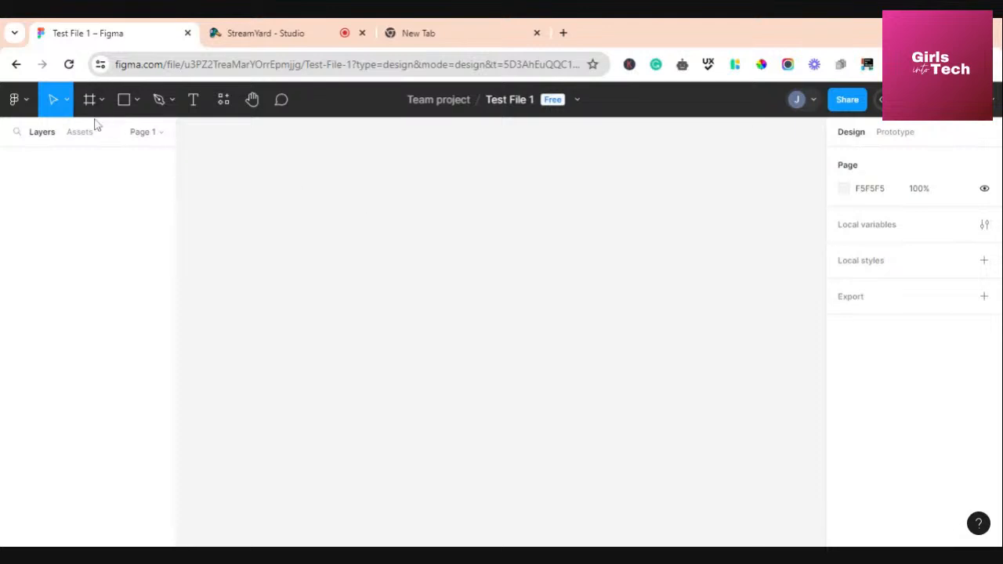
click(16, 64)
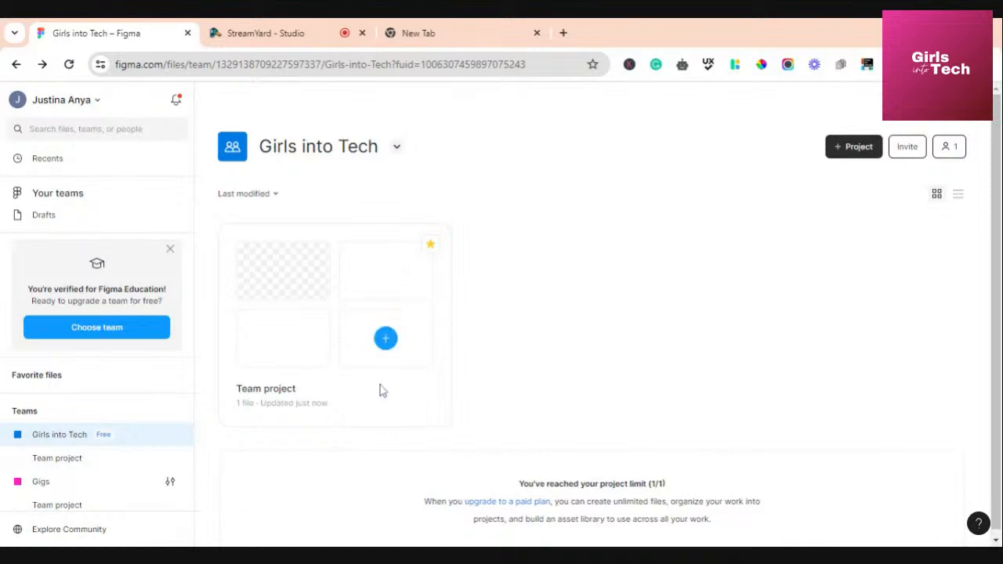
Check the team options menu and list/thumbnail views, then show Recents with Test File 1 first
click(398, 148)
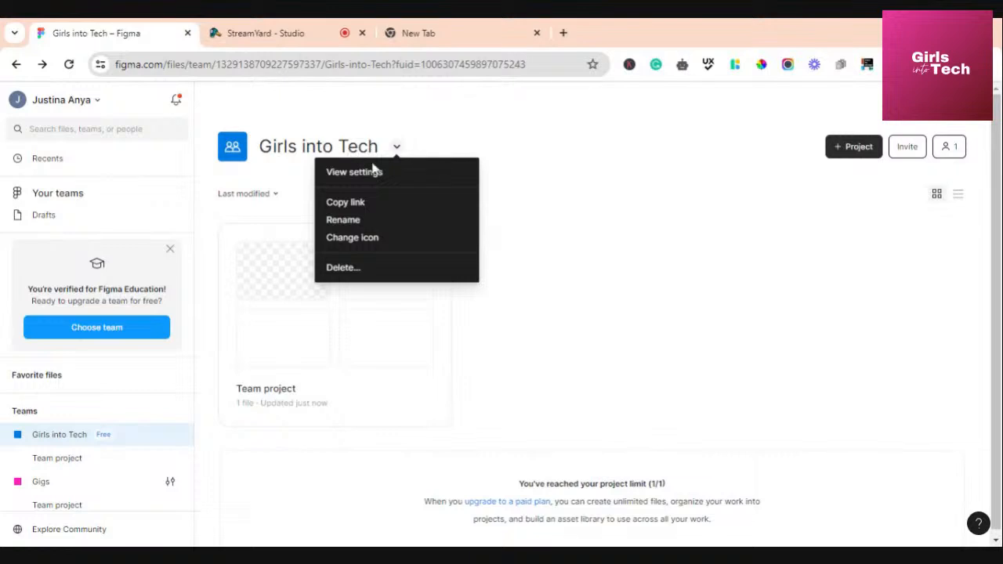
click(395, 141)
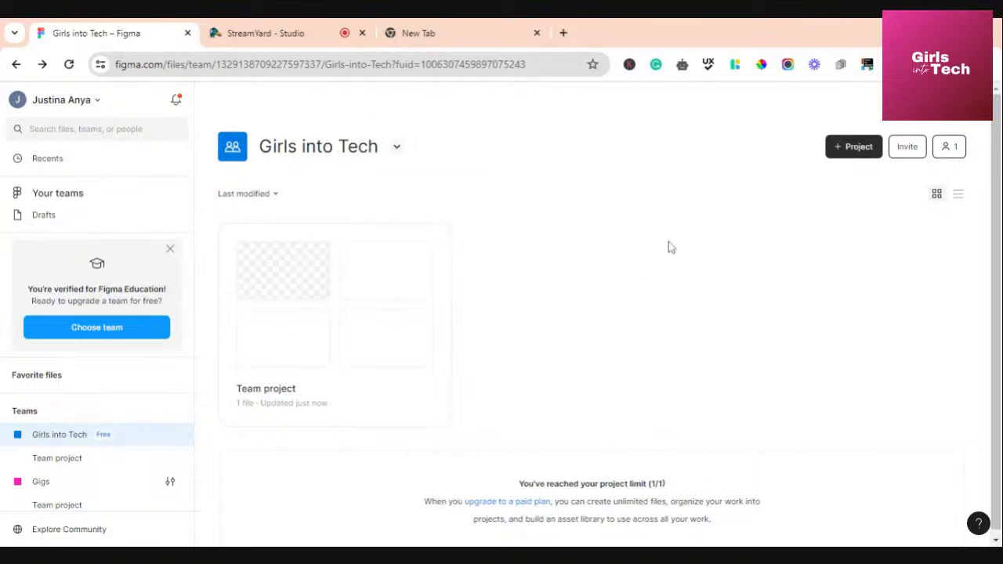
click(958, 195)
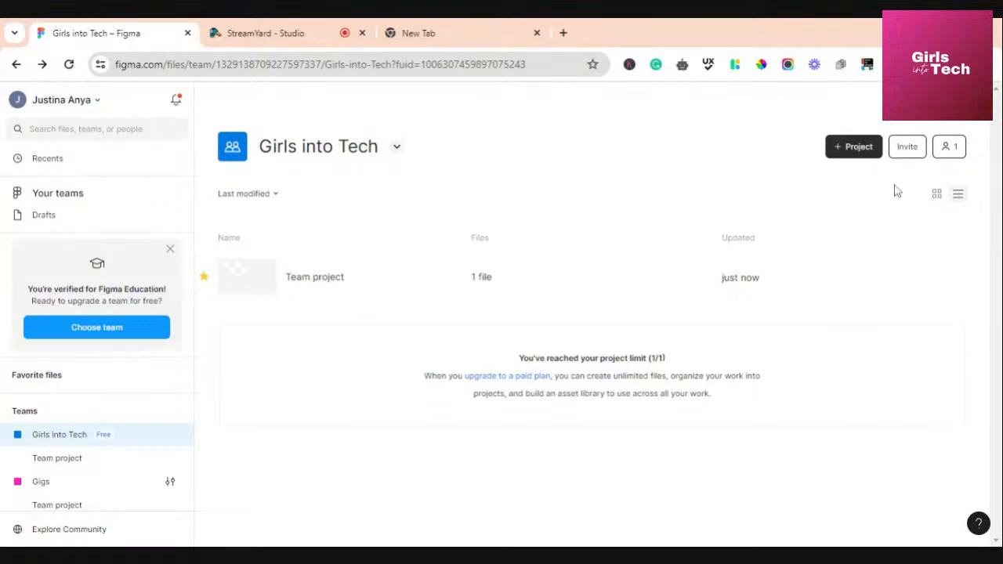
click(936, 194)
click(958, 195)
click(937, 196)
click(959, 198)
click(937, 195)
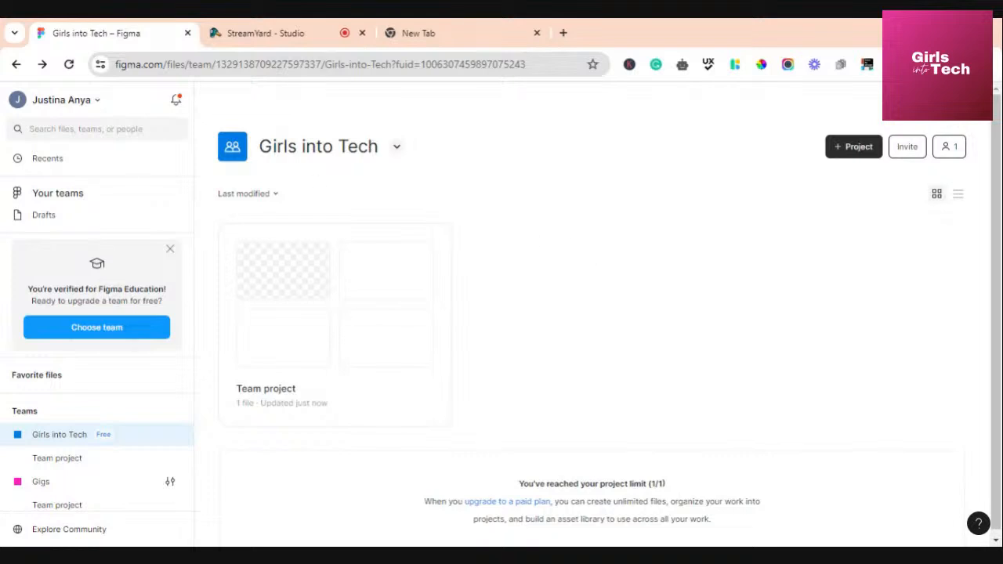
click(45, 160)
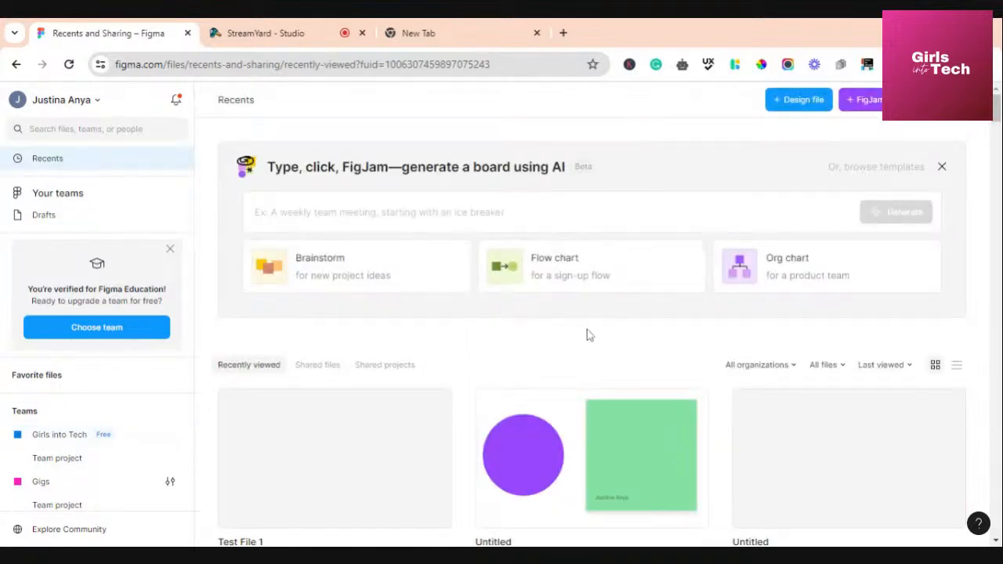
scroll(586, 333, down, 3)
scroll(589, 332, up, 3)
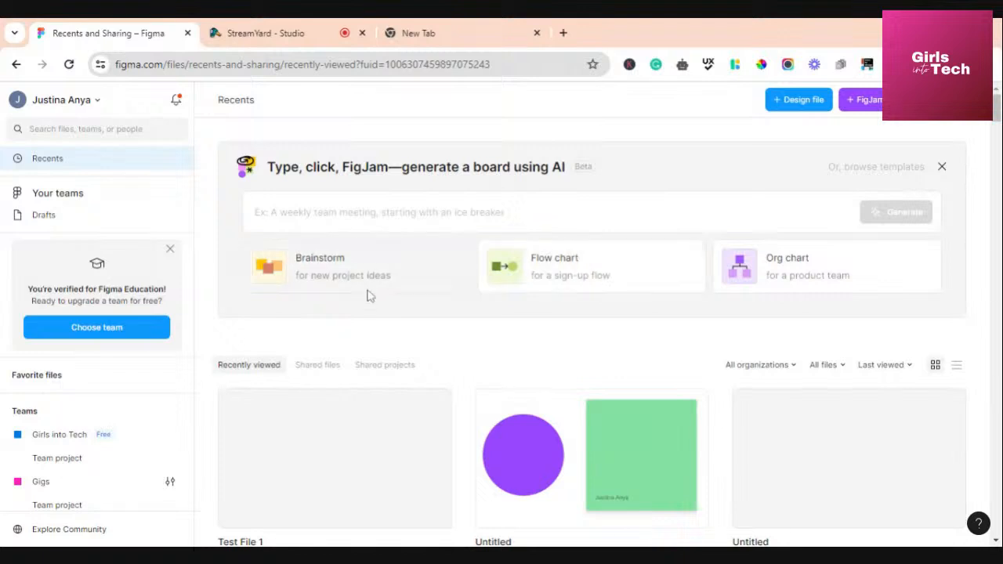
scroll(412, 259, down, 3)
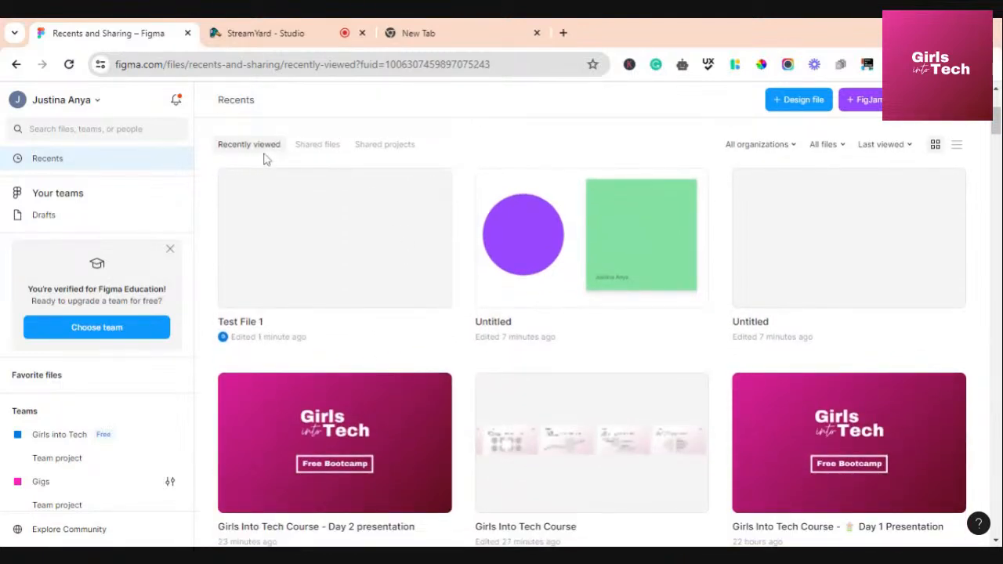
scroll(263, 159, up, 1)
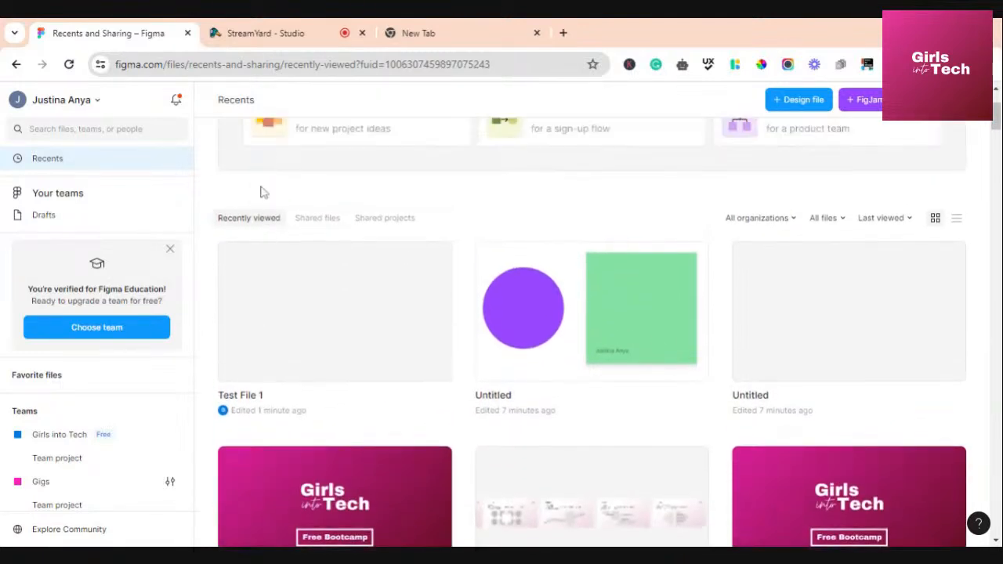
click(322, 225)
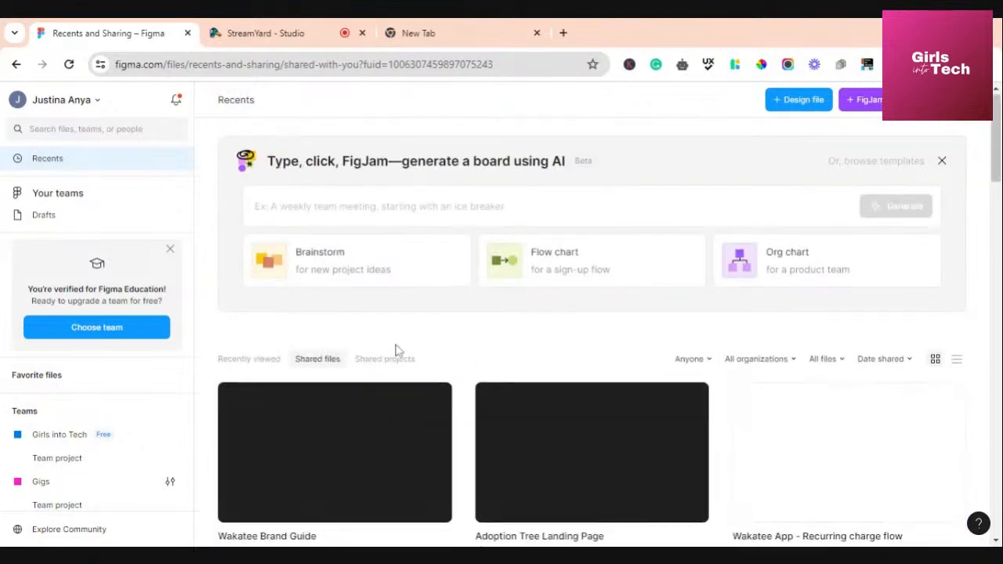
scroll(397, 329, down, 1)
click(396, 296)
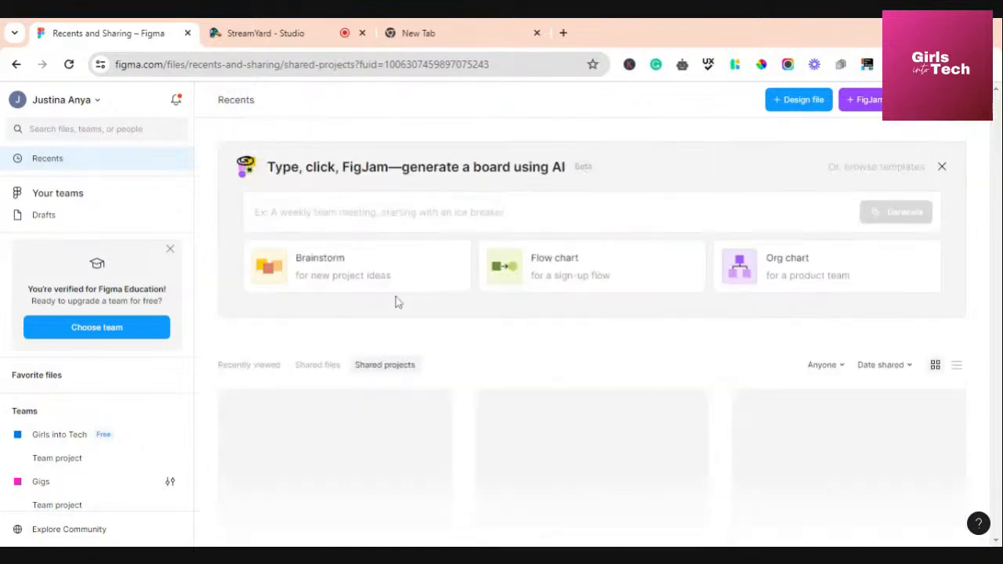
click(263, 369)
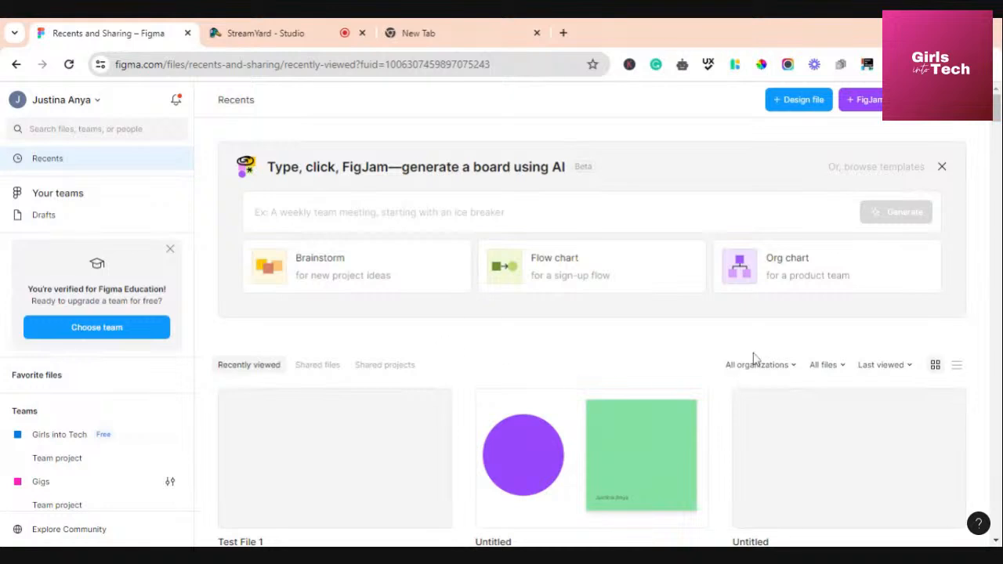
scroll(776, 334, down, 1)
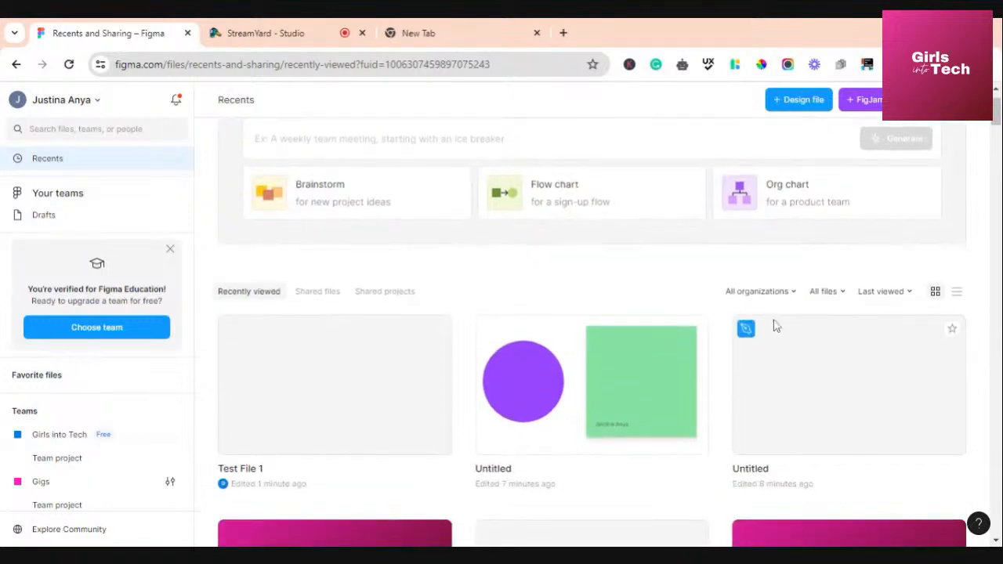
click(843, 292)
click(845, 280)
click(843, 293)
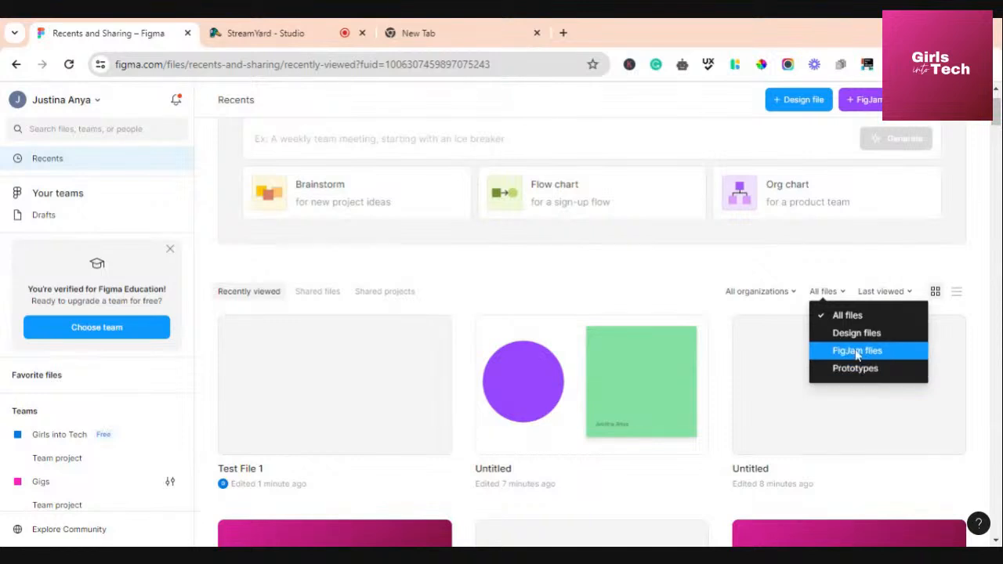
click(790, 293)
click(791, 294)
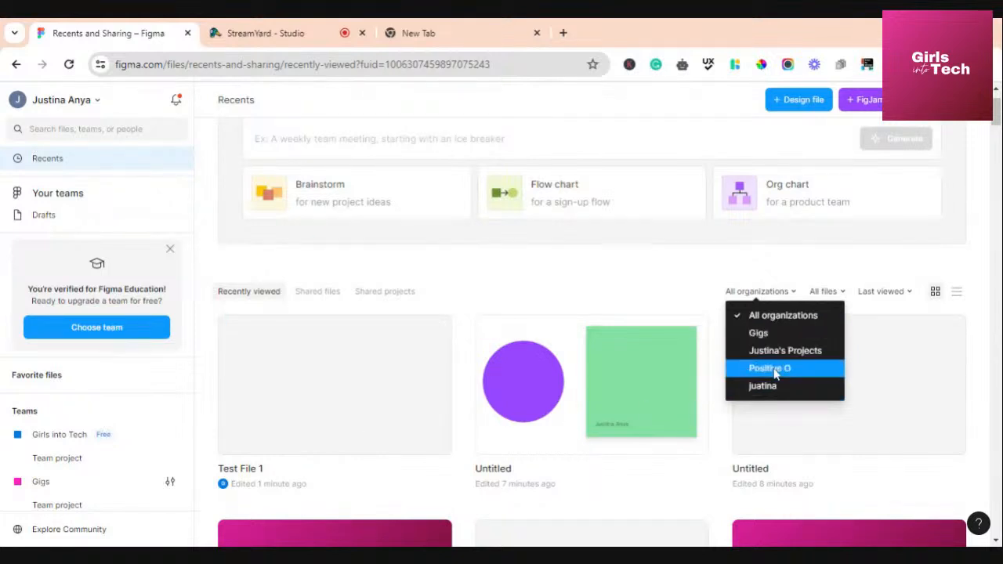
click(792, 279)
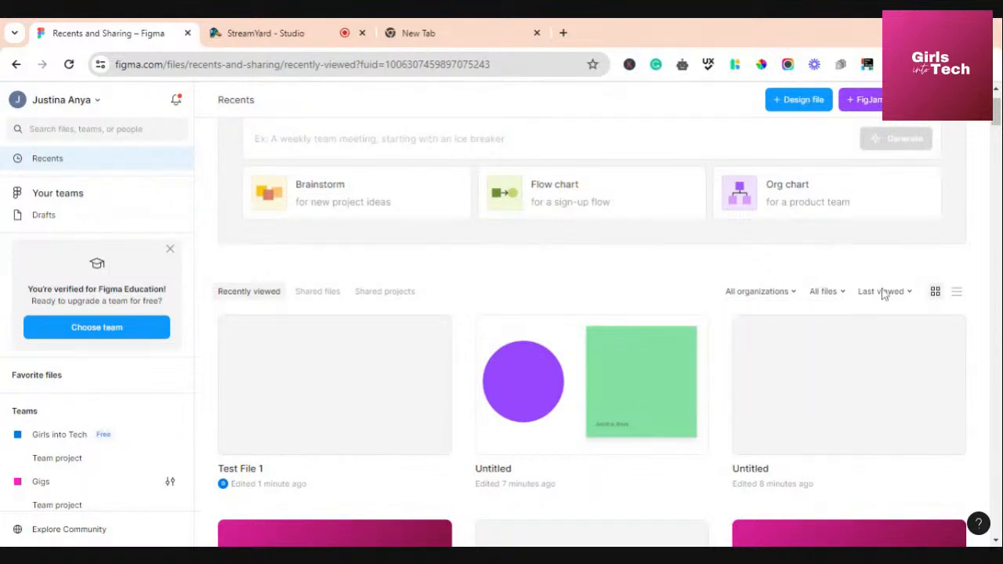
click(909, 292)
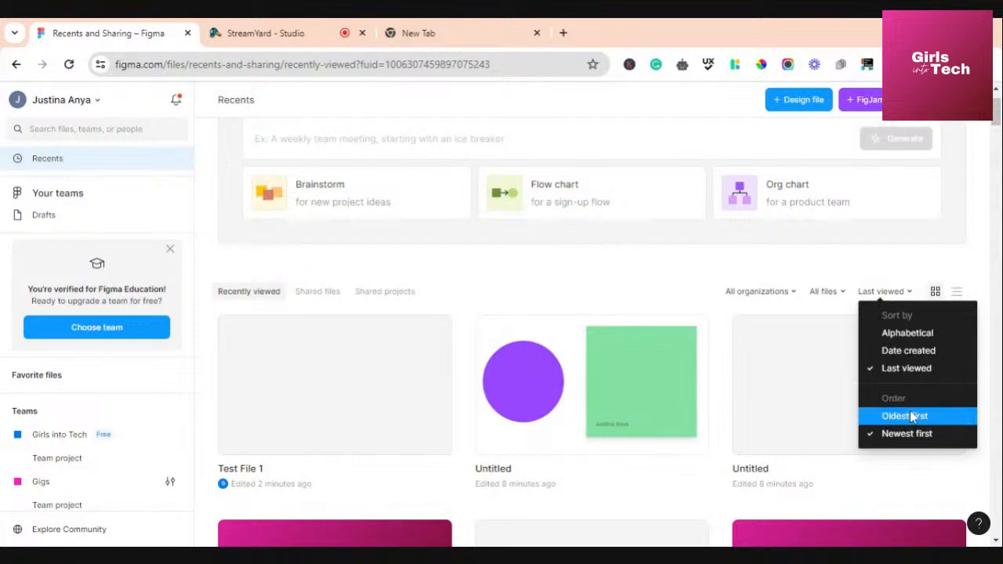
click(890, 270)
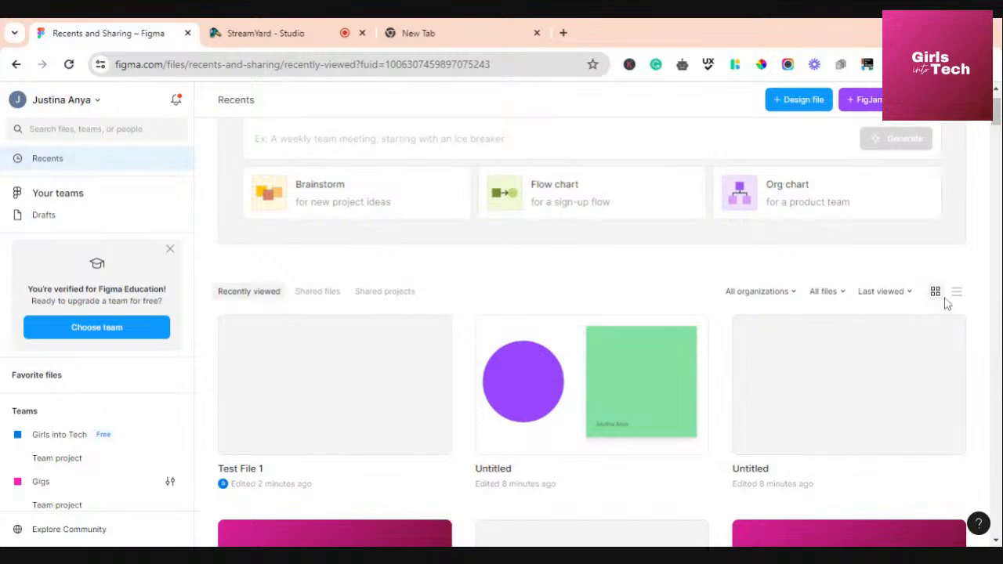
scroll(698, 274, down, 8)
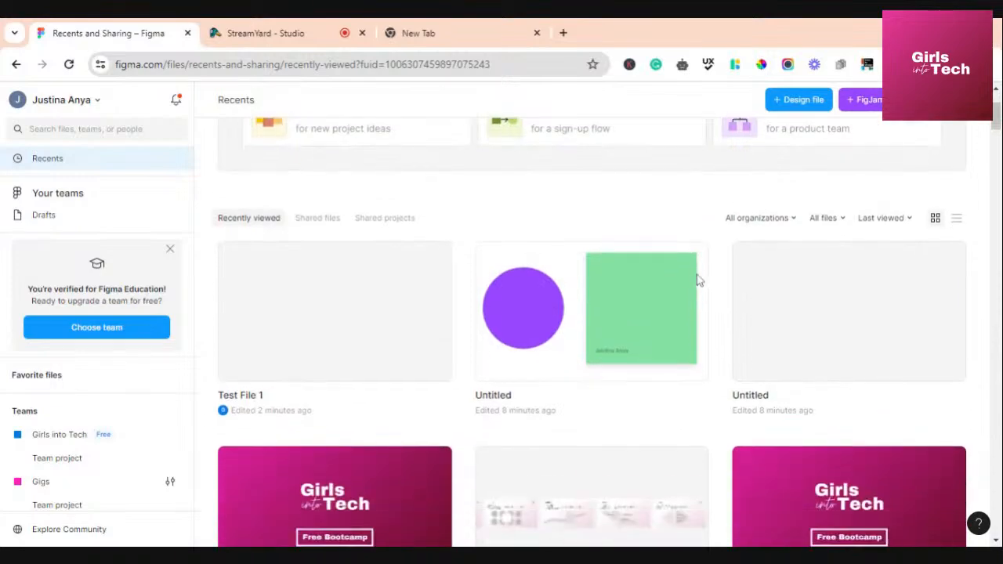
scroll(696, 282, up, 8)
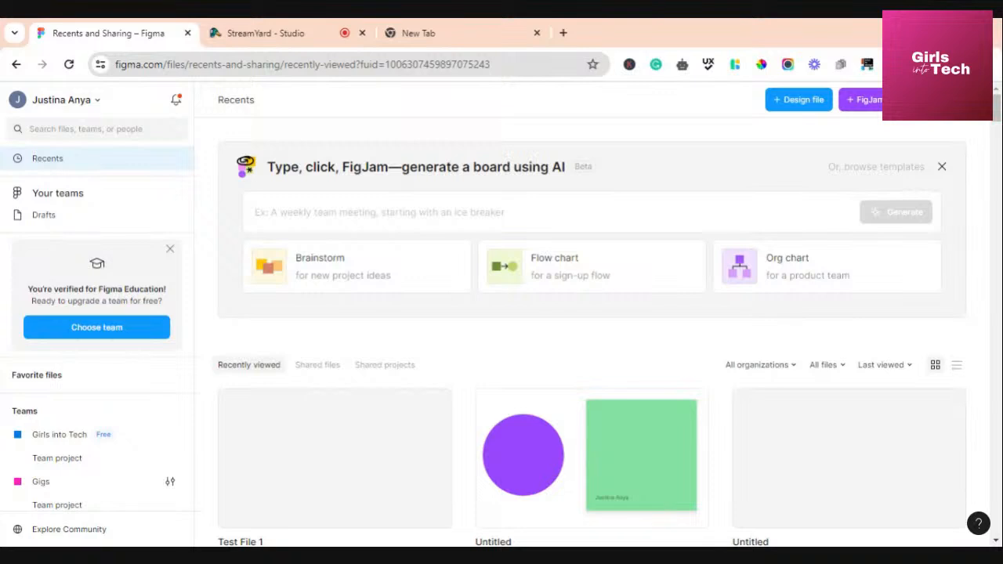
click(946, 100)
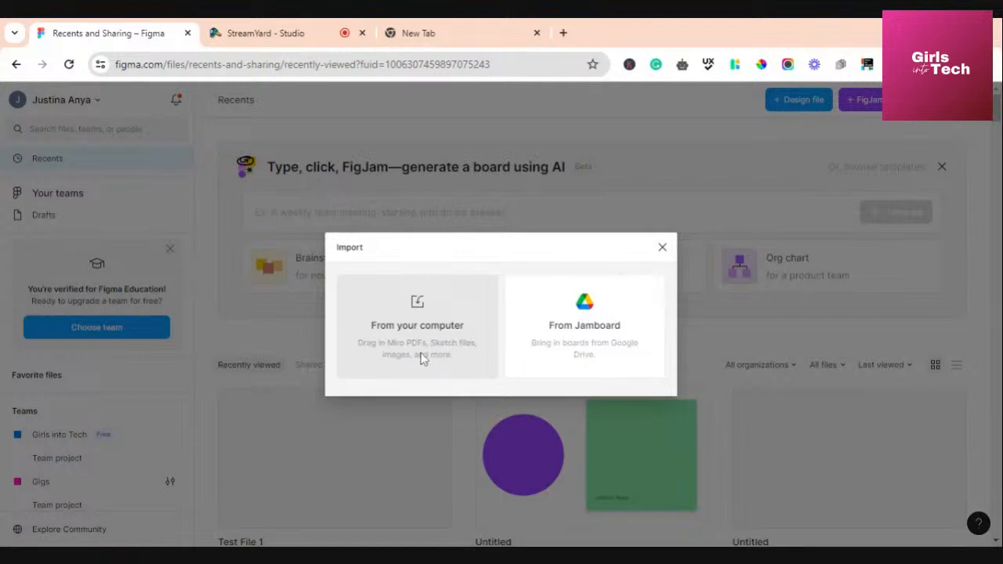
click(662, 248)
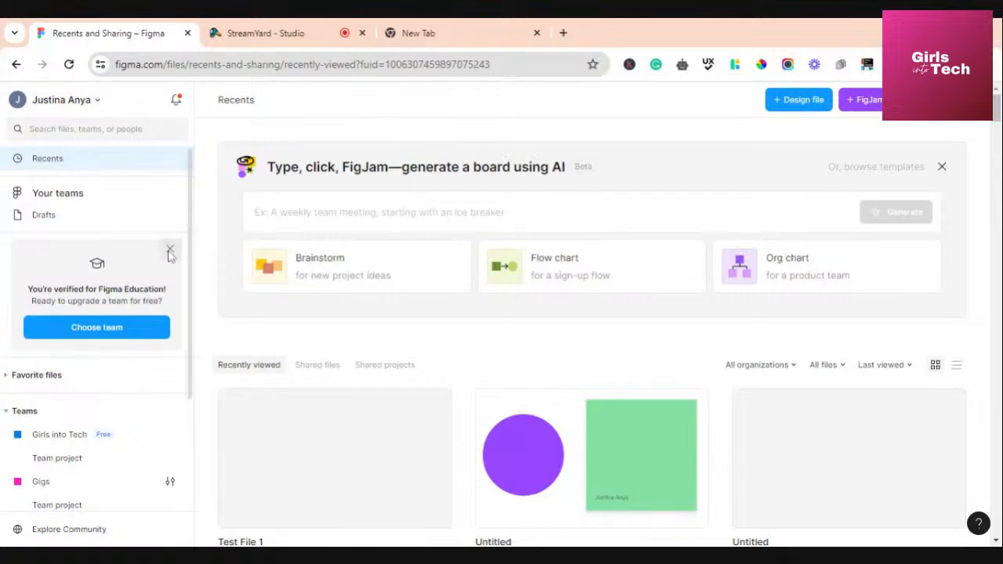
scroll(115, 355, down, 3)
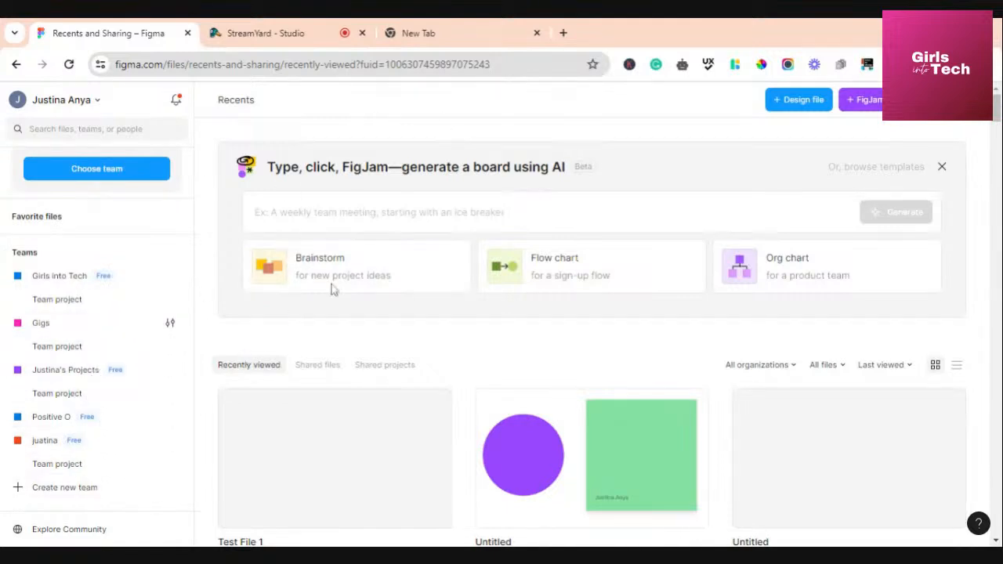
scroll(391, 265, down, 4)
scroll(392, 264, up, 4)
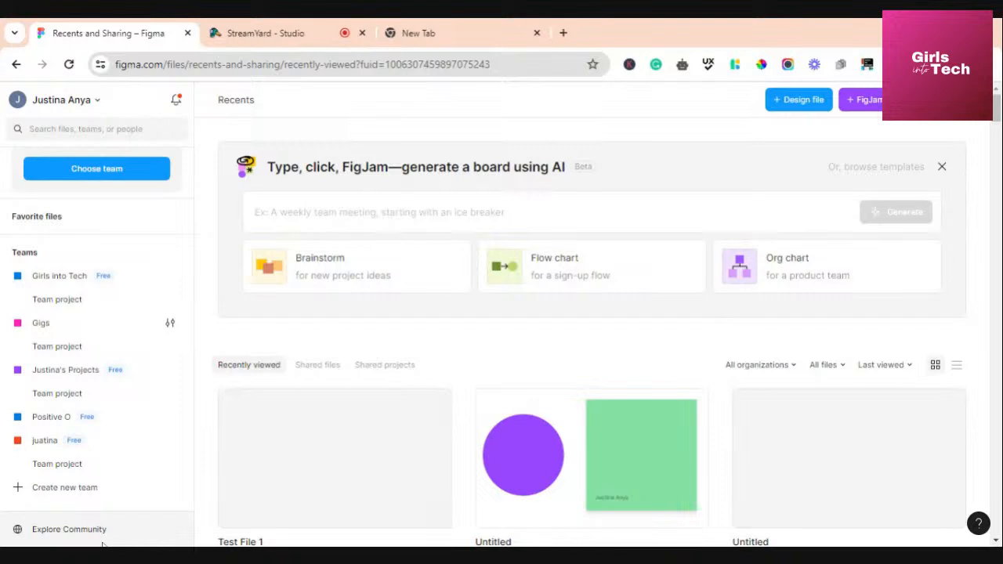
Open the Figma Community welcome page, browse it, and start a Community search
click(16, 529)
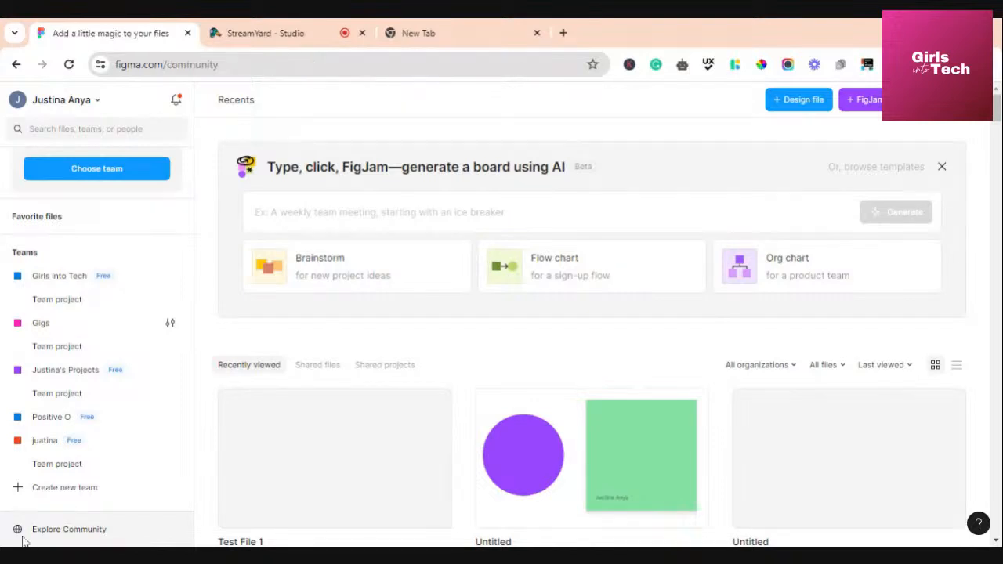
click(17, 64)
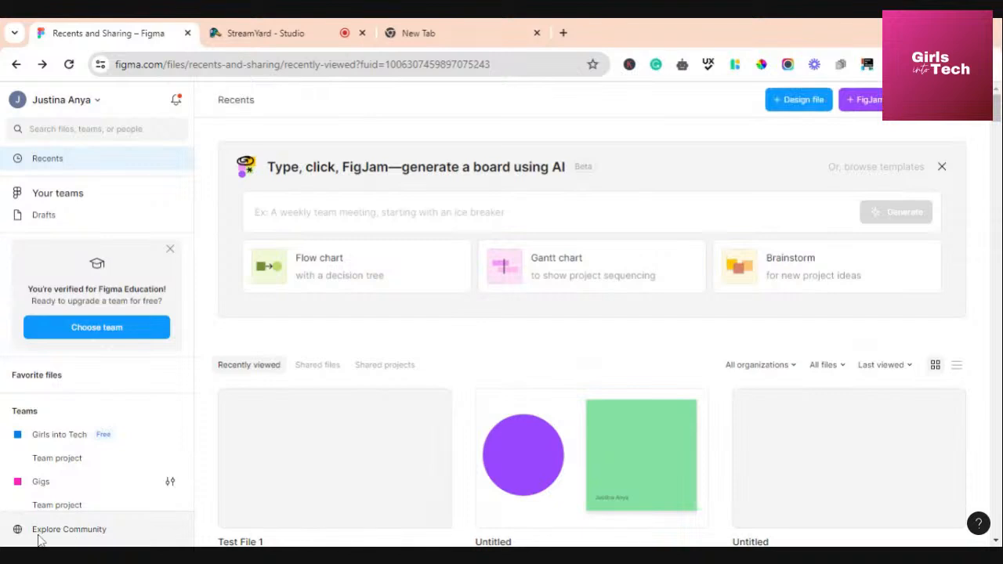
click(98, 536)
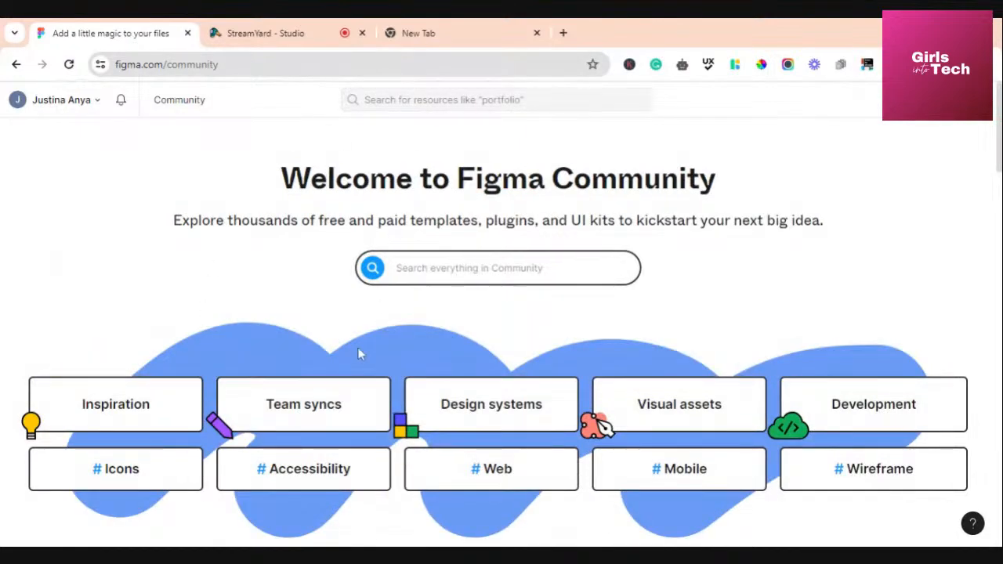
scroll(433, 278, down, 3)
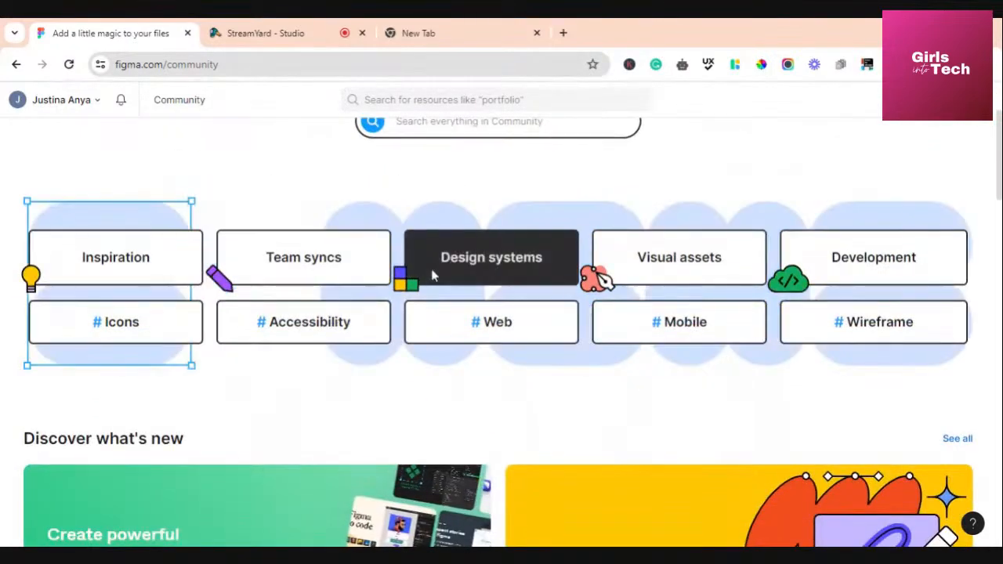
scroll(433, 279, down, 3)
scroll(433, 278, up, 6)
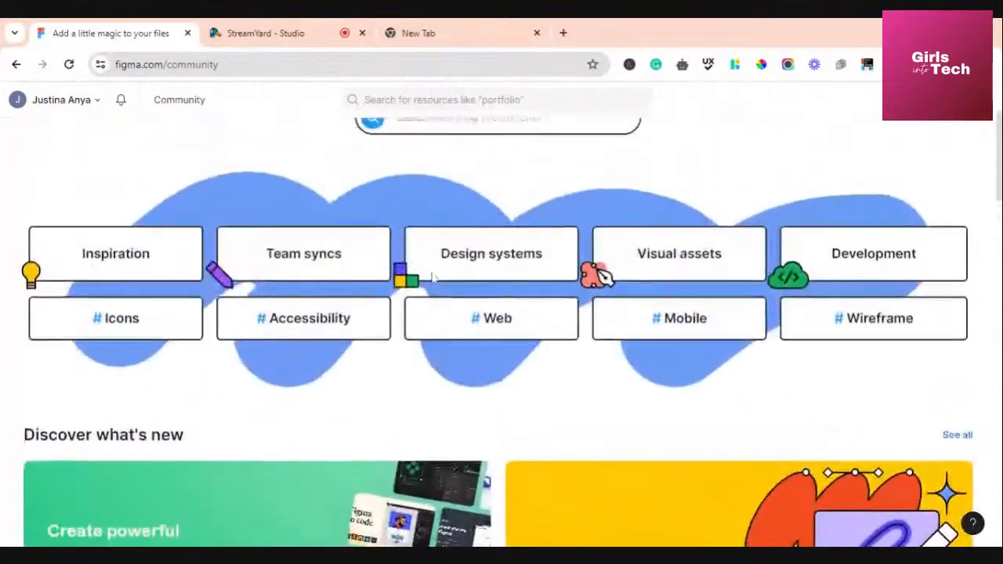
scroll(433, 278, up, 1)
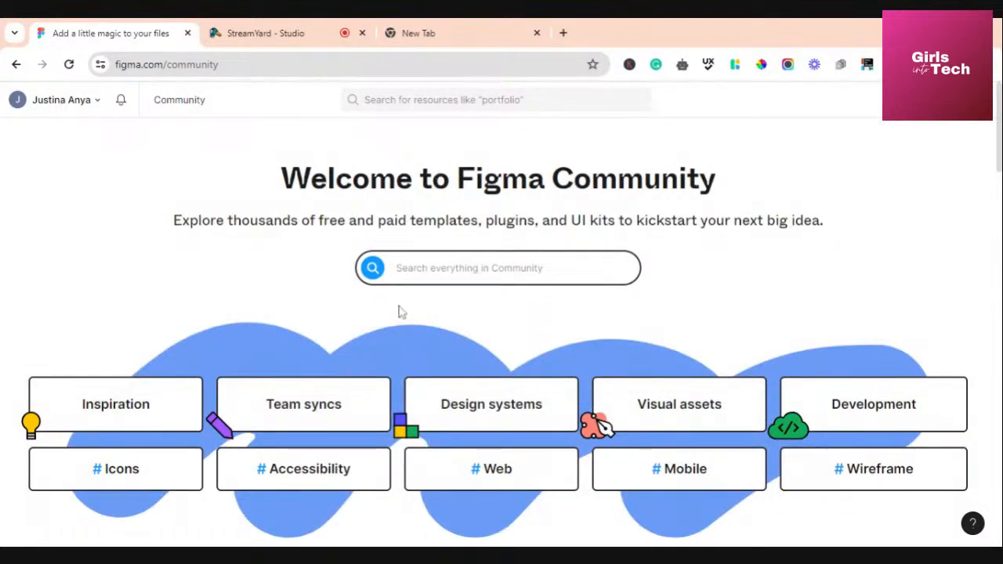
click(471, 100)
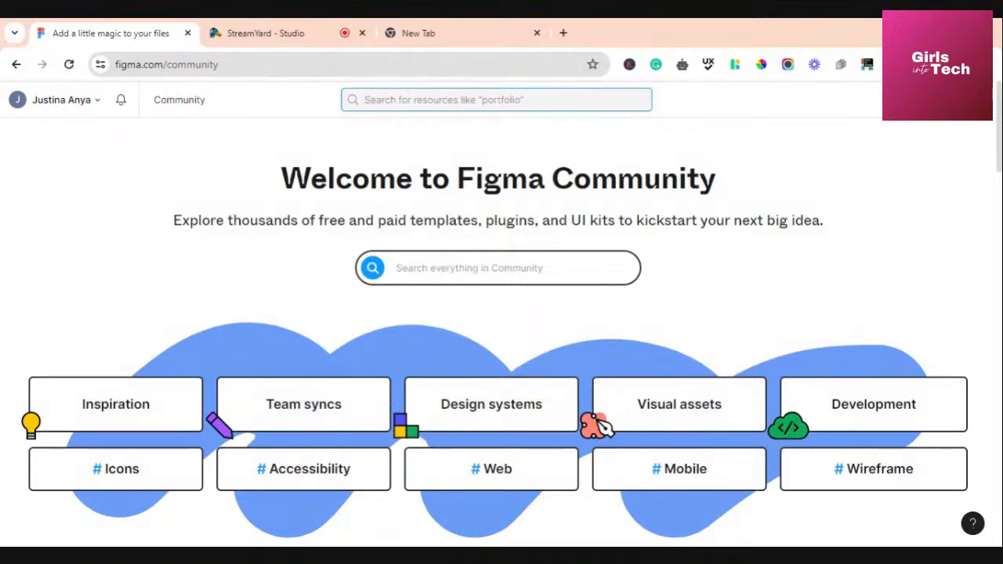
Search the Figma Community for 'Fintech app UI kit'
text(Fintec)
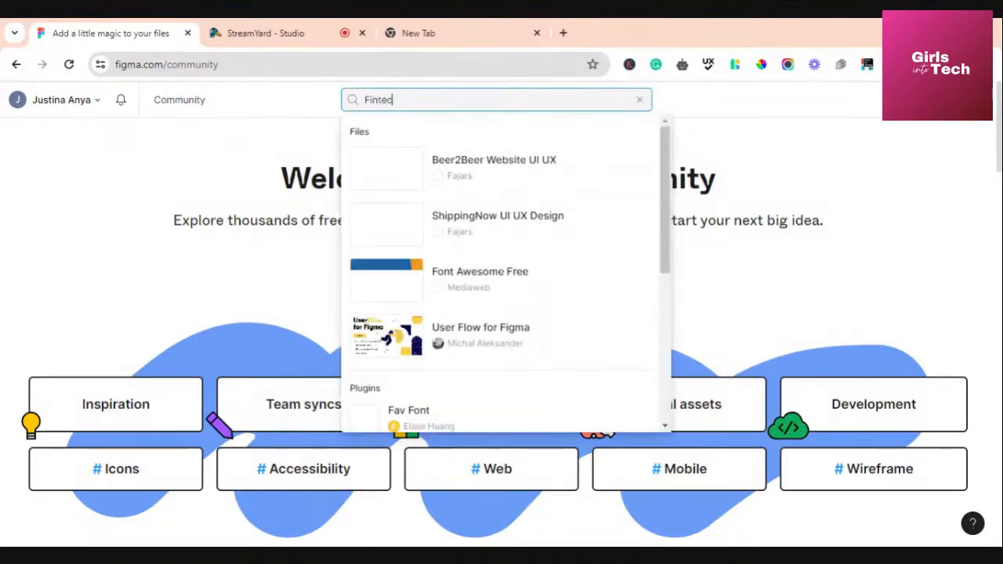
text(h ap)
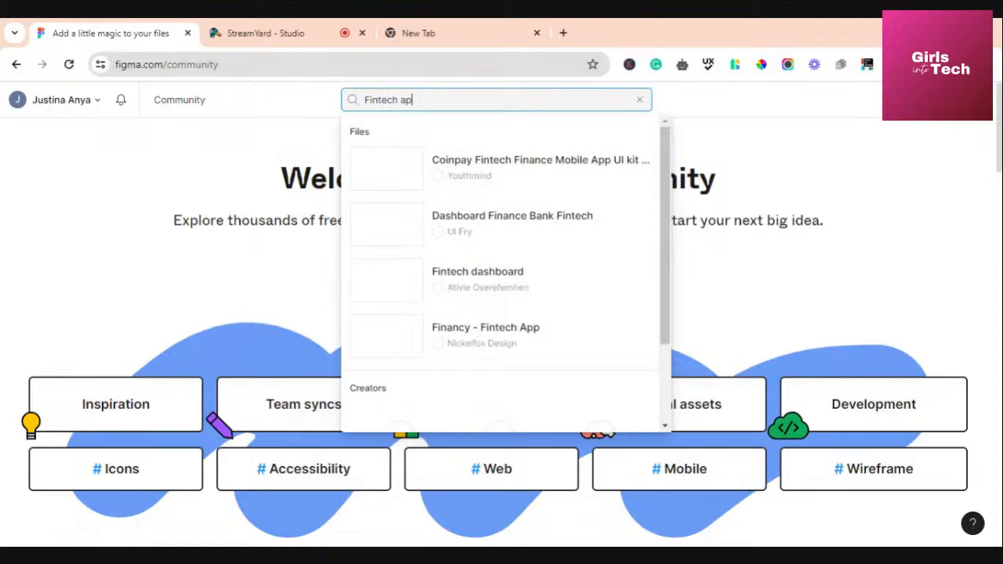
text(p UI k)
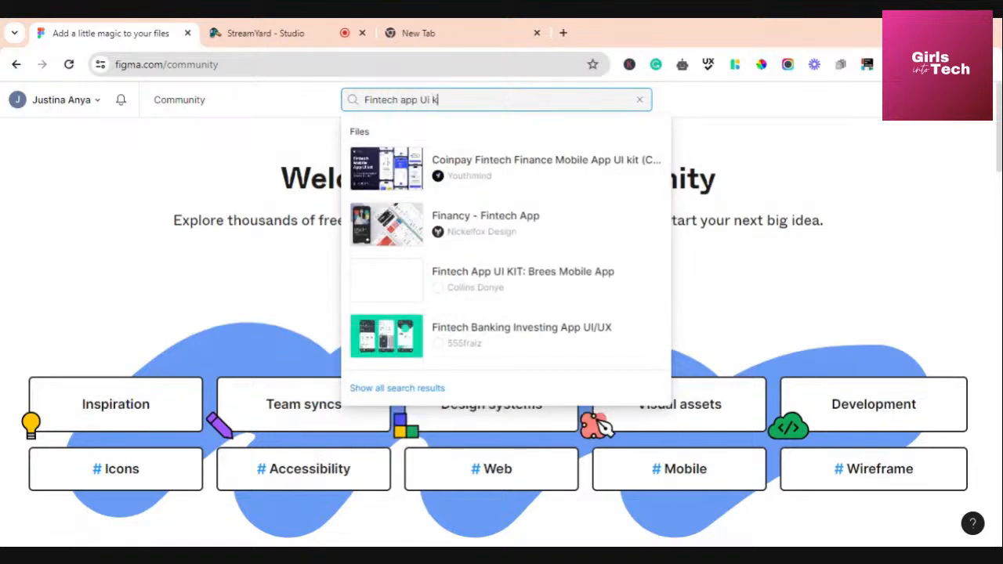
text(it)
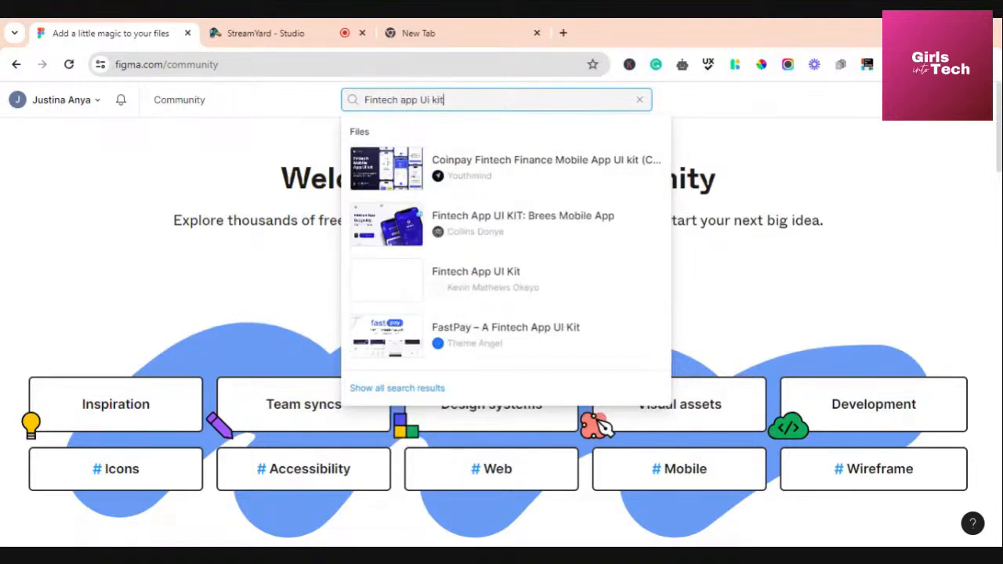
key(Return)
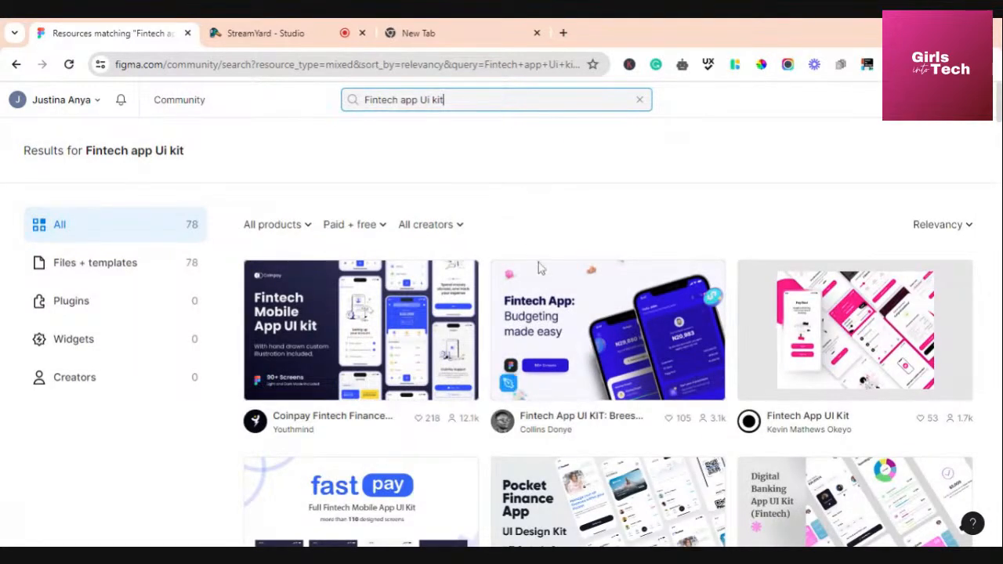
Browse the Fintech app UI kit results and open the Coinpay kit in a background tab
scroll(540, 267, down, 1)
scroll(539, 268, down, 2)
scroll(539, 266, up, 3)
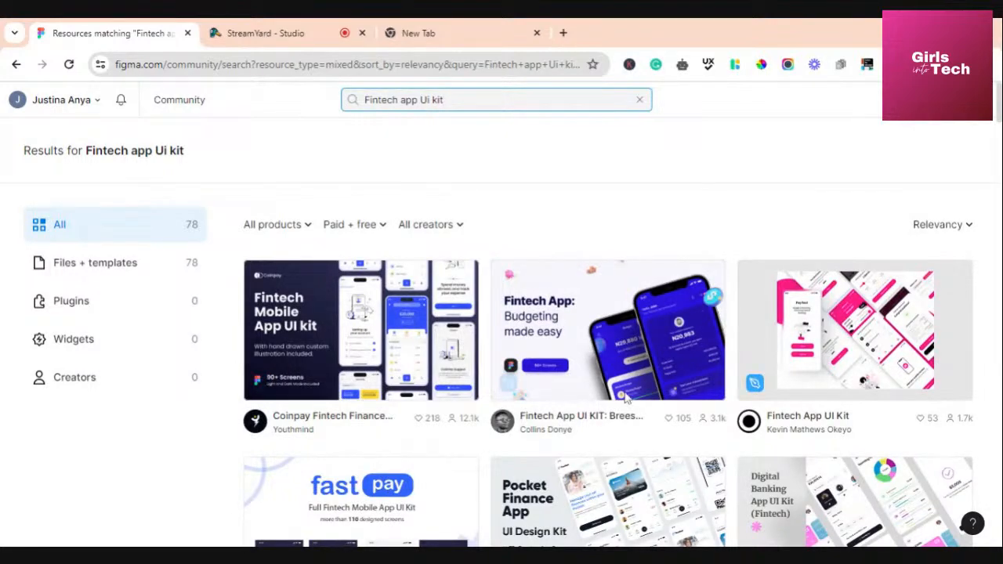
scroll(566, 381, down, 2)
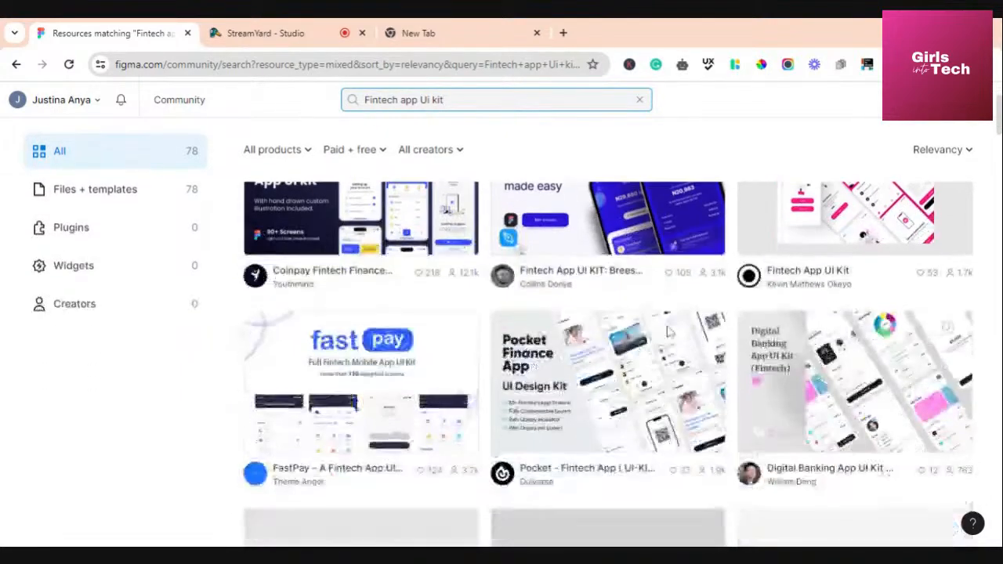
scroll(566, 380, up, 2)
scroll(565, 381, down, 5)
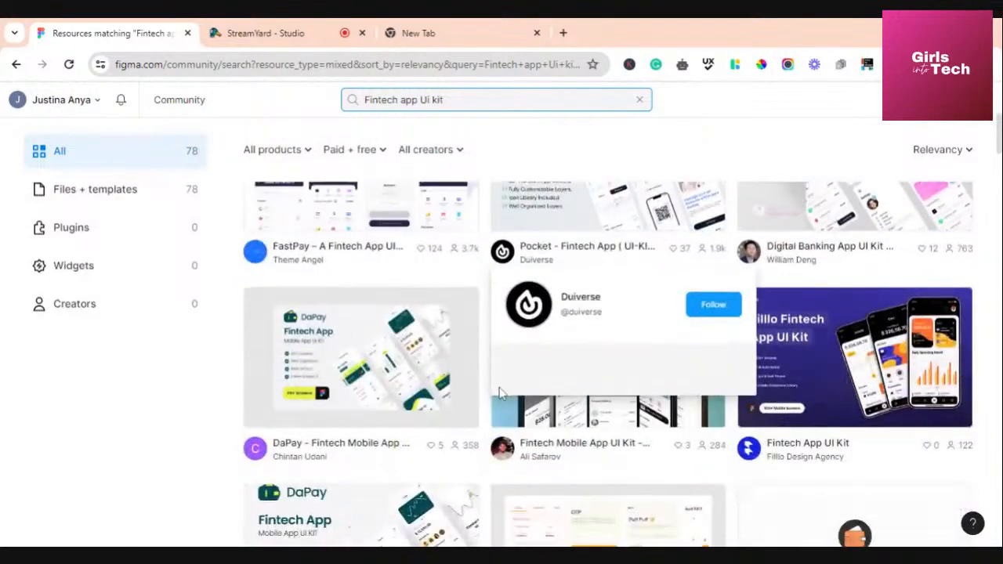
scroll(502, 394, up, 5)
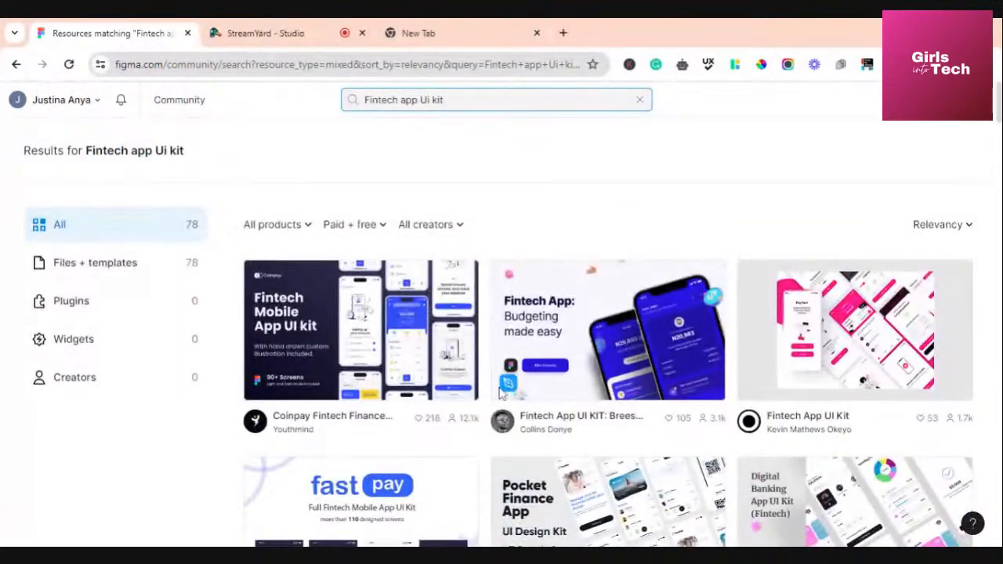
scroll(499, 396, down, 3)
scroll(499, 396, down, 3)
scroll(502, 392, up, 5)
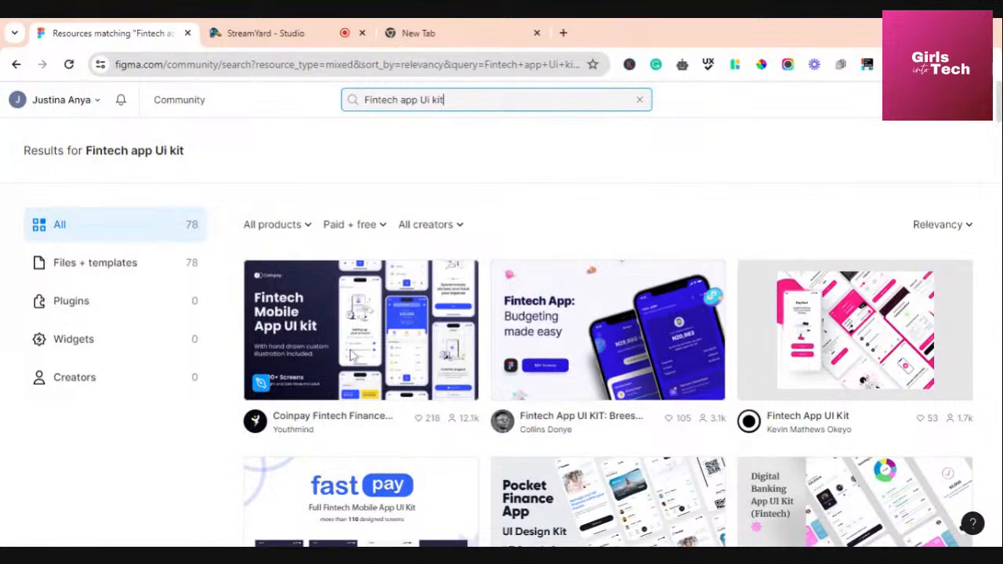
click(342, 337)
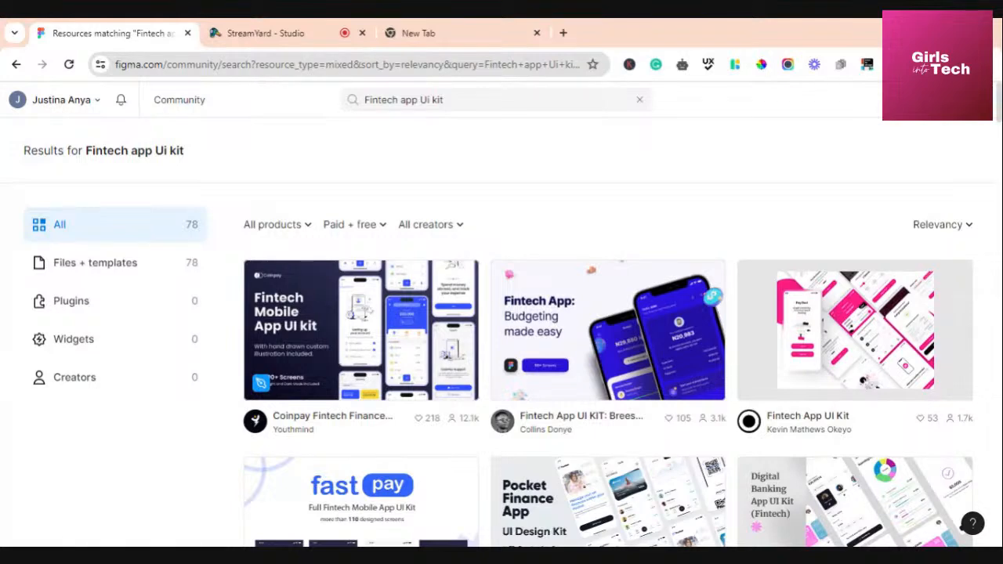
click(376, 344)
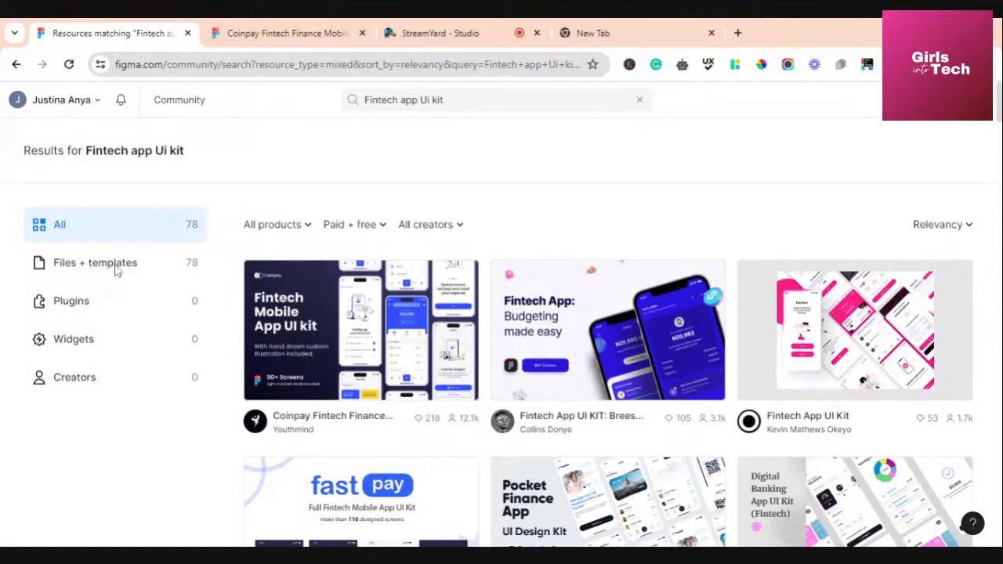
Try the Files + templates, Plugins, Widgets and Creators filters, ending on Files + templates (78)
click(119, 271)
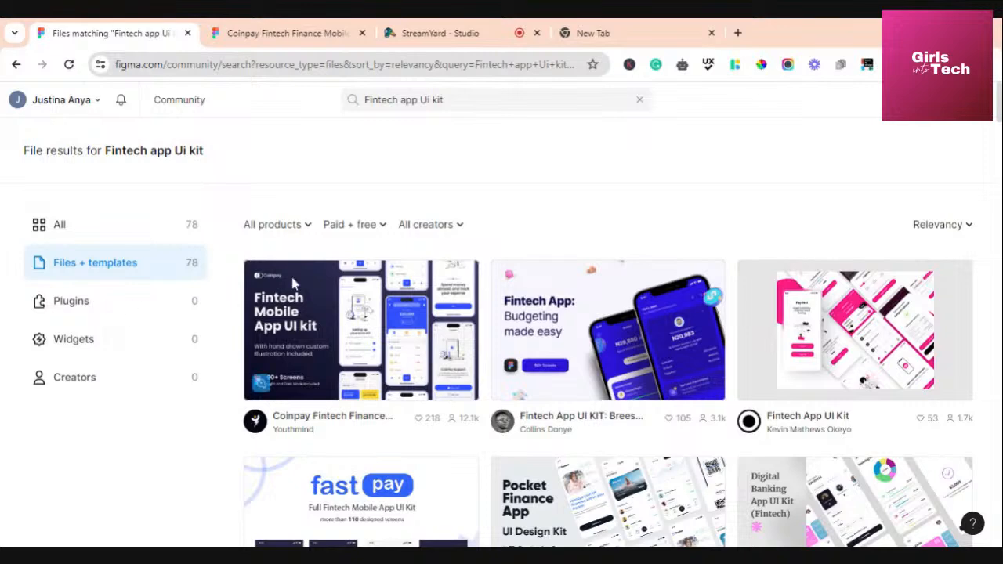
click(88, 307)
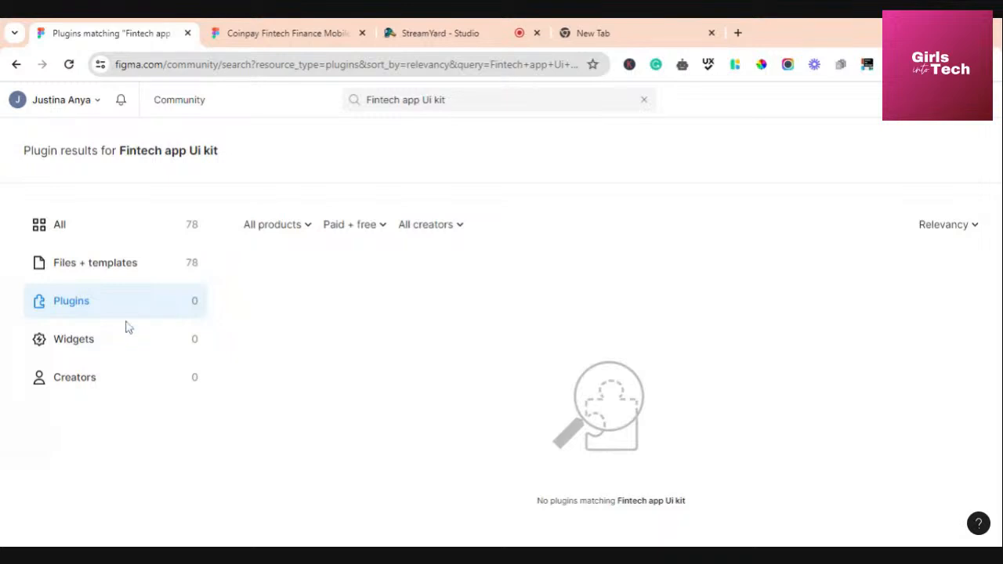
click(109, 345)
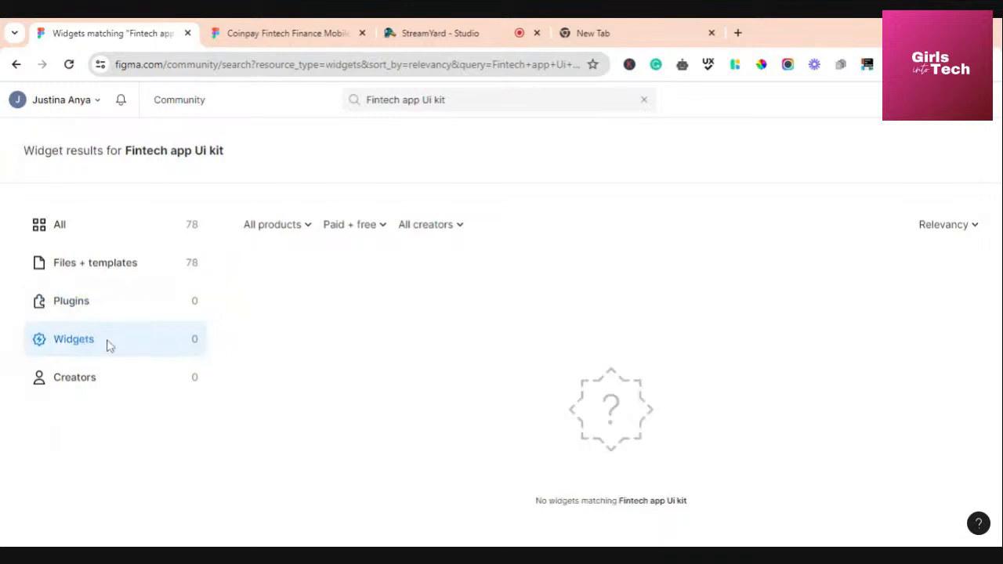
click(76, 384)
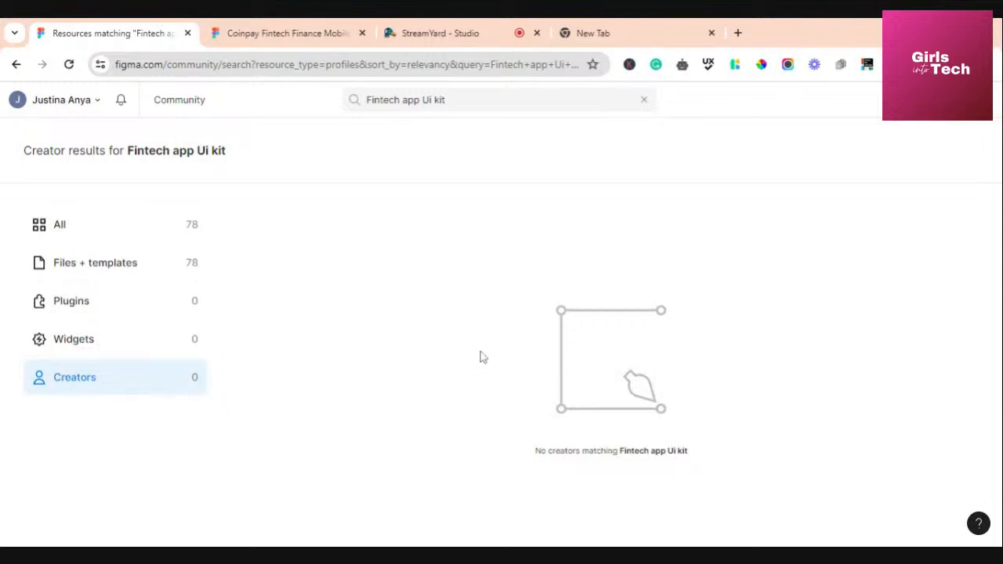
click(72, 342)
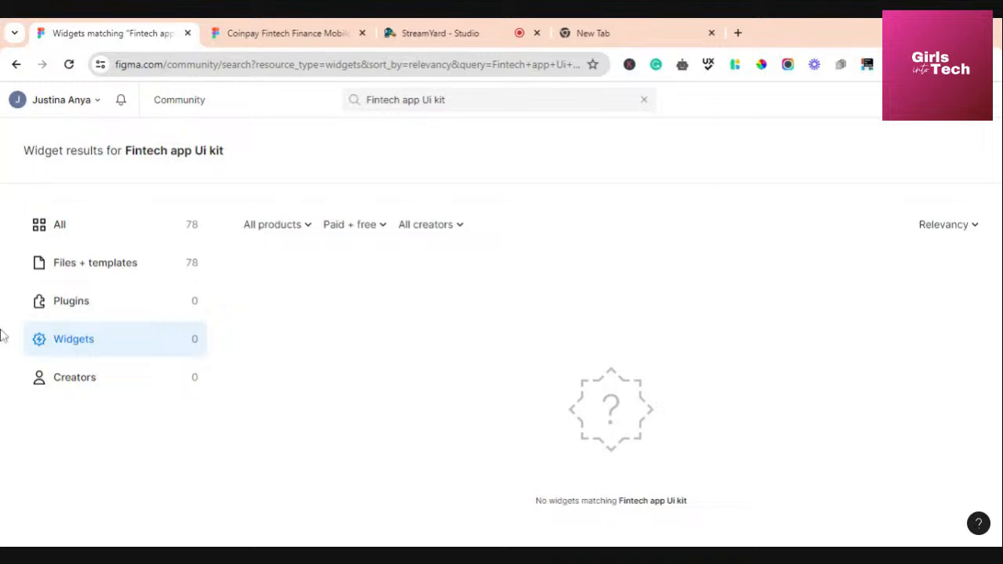
click(83, 301)
click(93, 267)
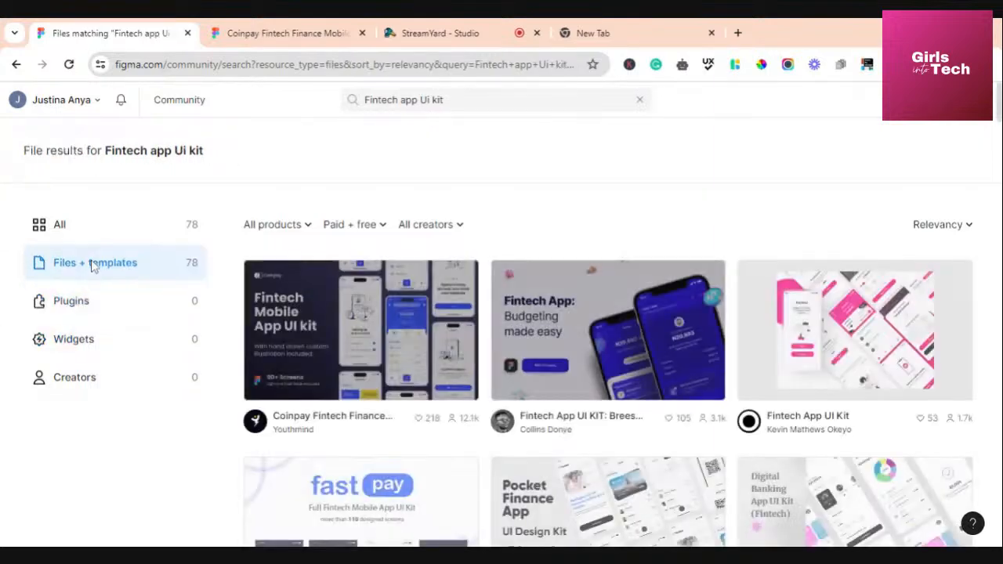
click(70, 305)
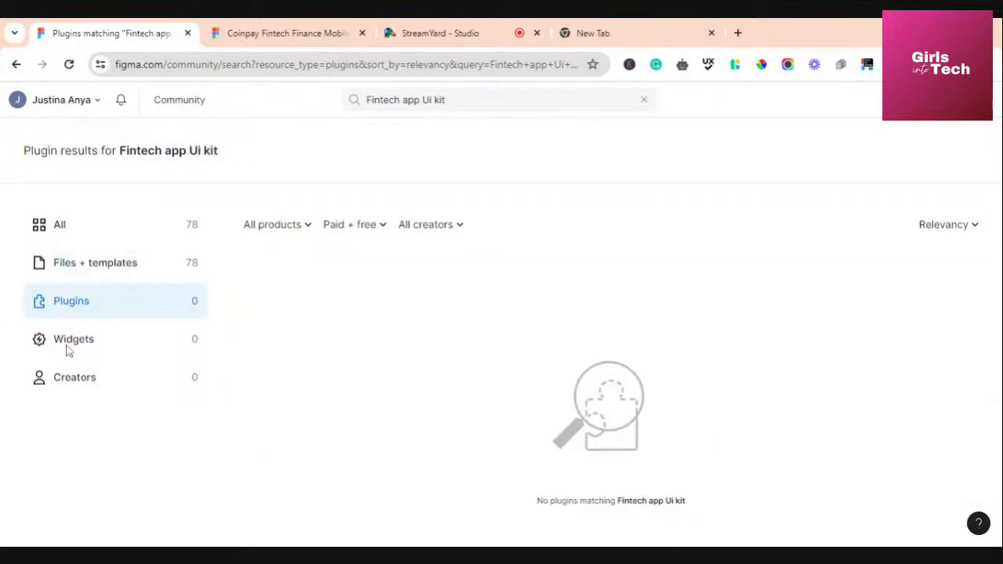
click(72, 348)
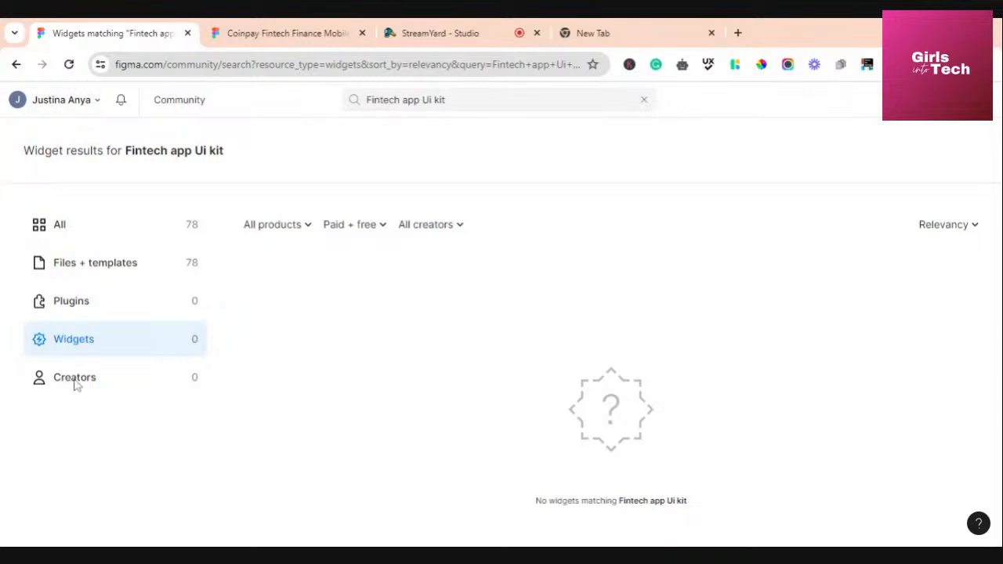
click(75, 380)
click(81, 268)
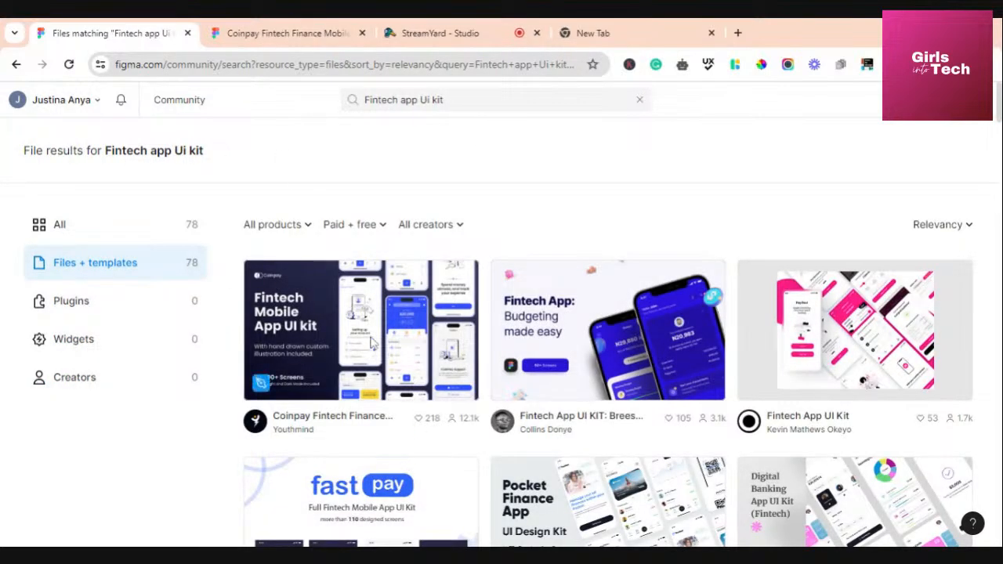
Switch to the Coinpay kit tab and review its title, preview, About text and tags
click(268, 35)
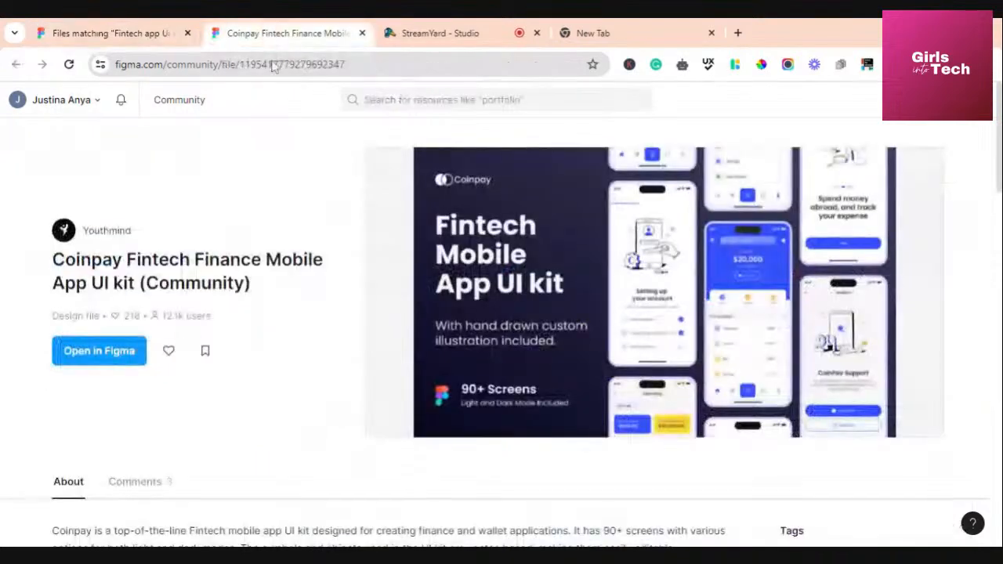
scroll(381, 224, down, 2)
scroll(372, 247, up, 2)
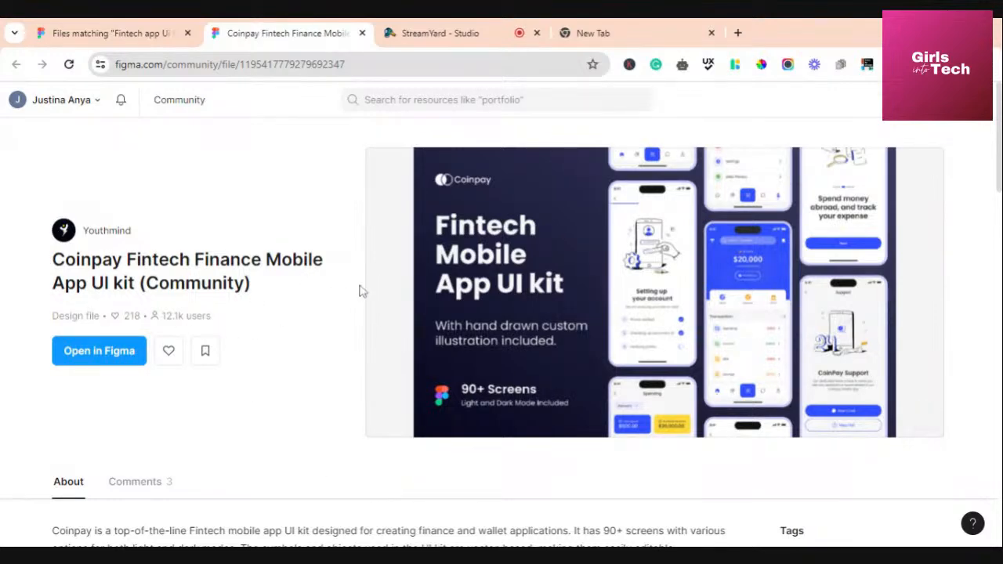
scroll(381, 311, down, 1)
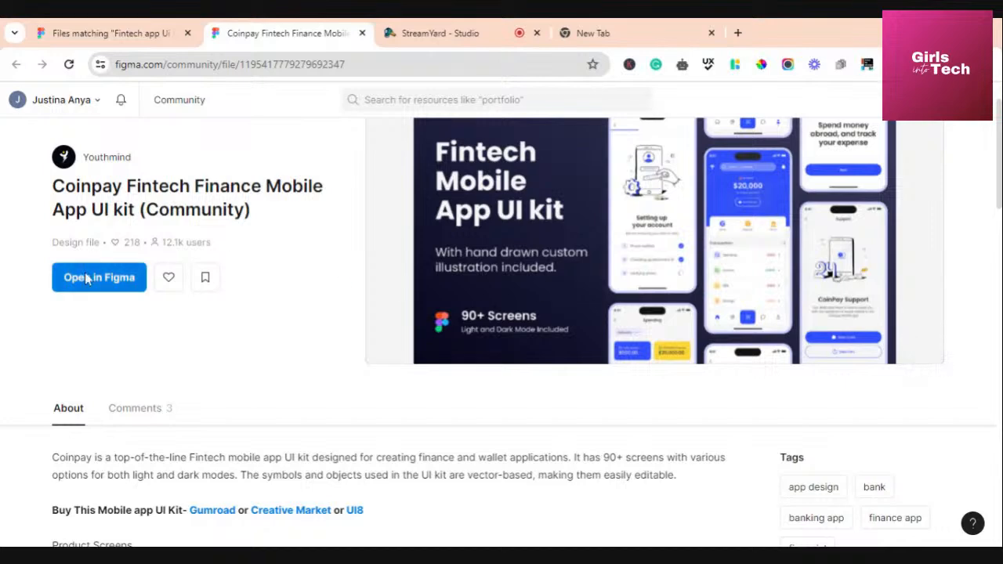
scroll(290, 283, down, 2)
scroll(291, 284, up, 3)
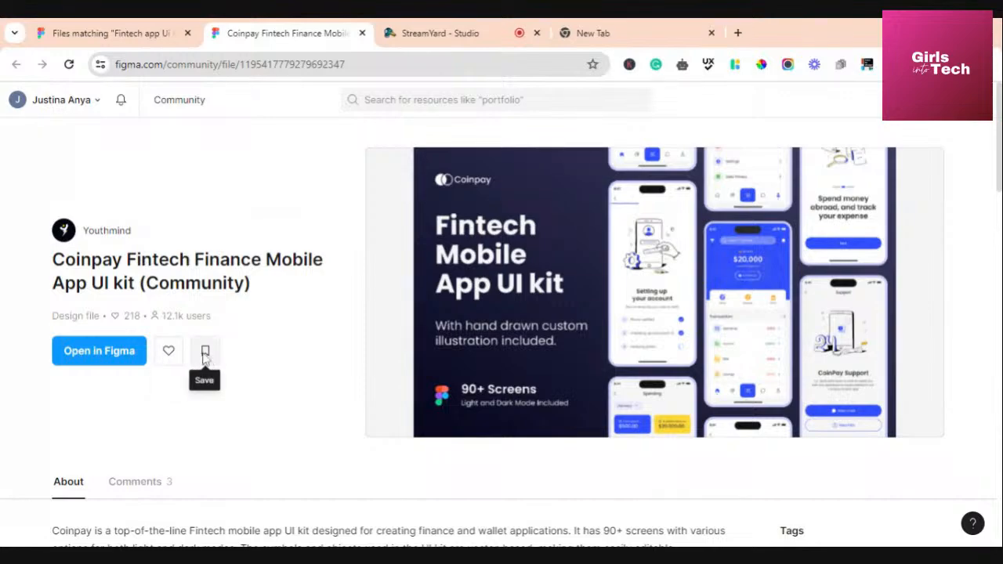
scroll(420, 323, down, 3)
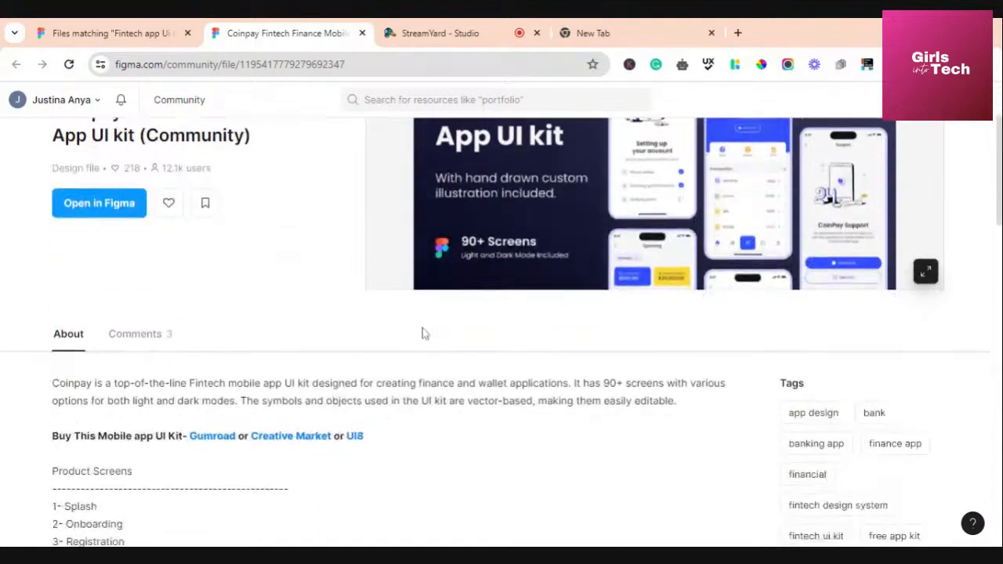
scroll(149, 368, up, 2)
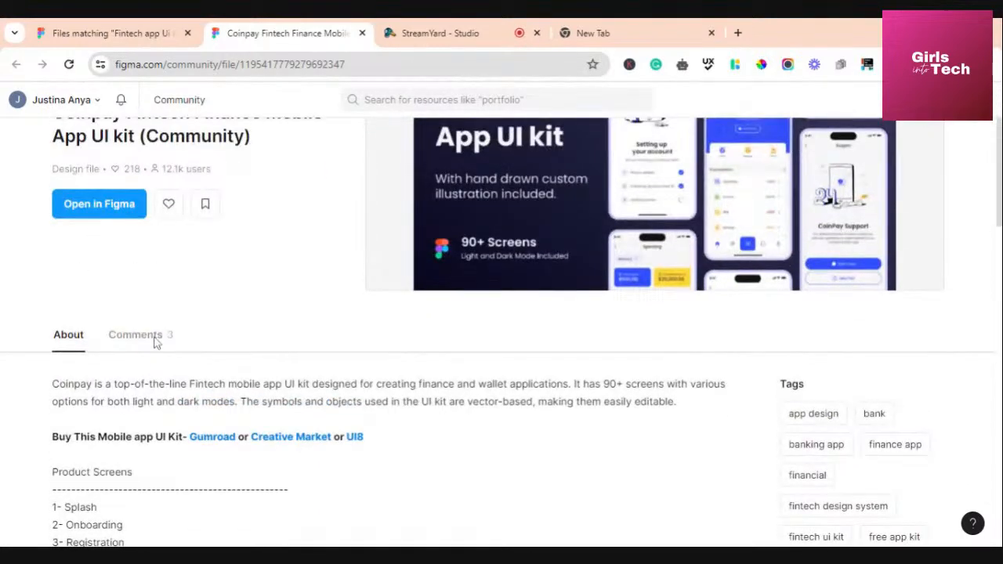
scroll(154, 342, down, 5)
scroll(155, 342, down, 8)
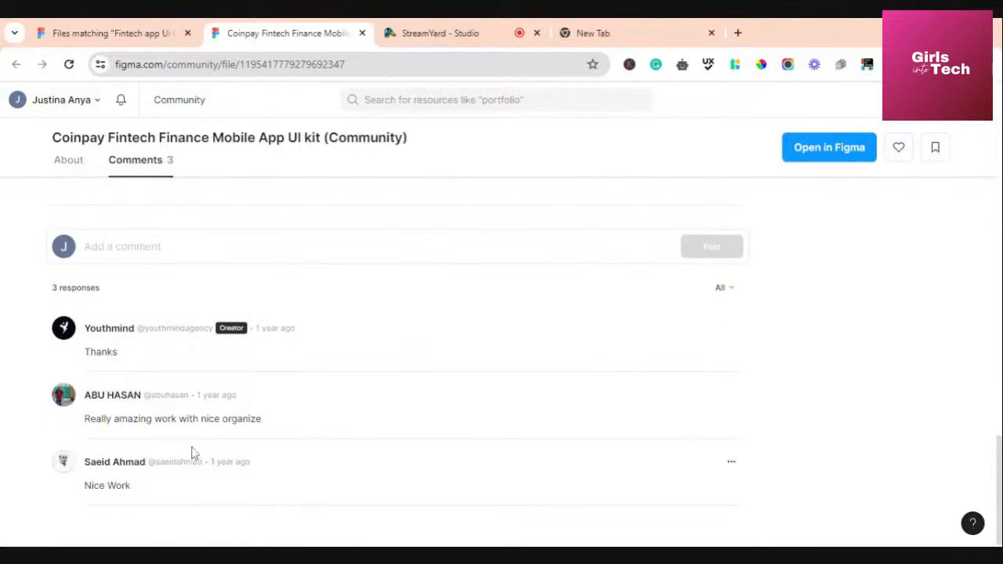
Scroll the Coinpay page to its embedded file preview showing the Cover page
scroll(237, 309, up, 7)
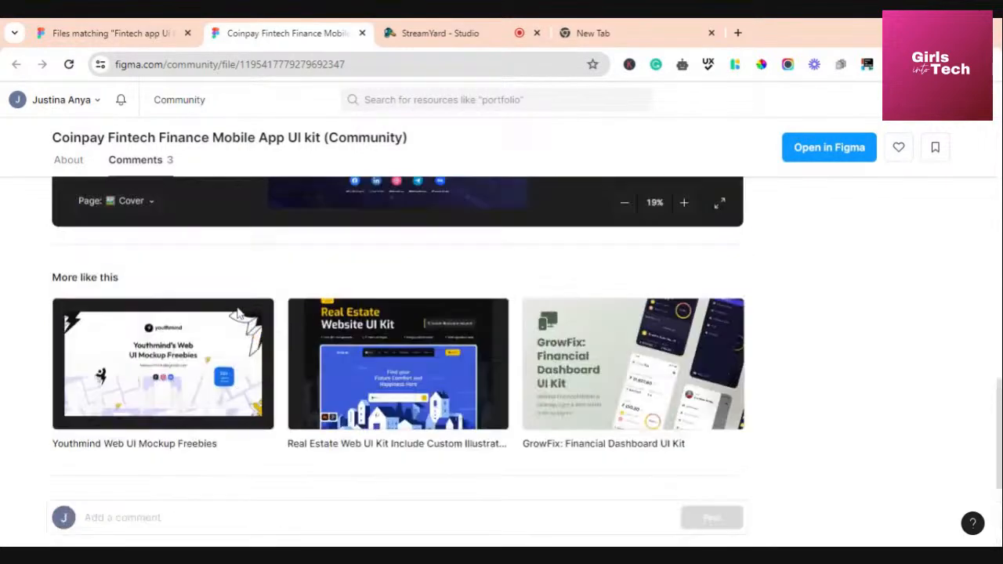
scroll(237, 306, up, 6)
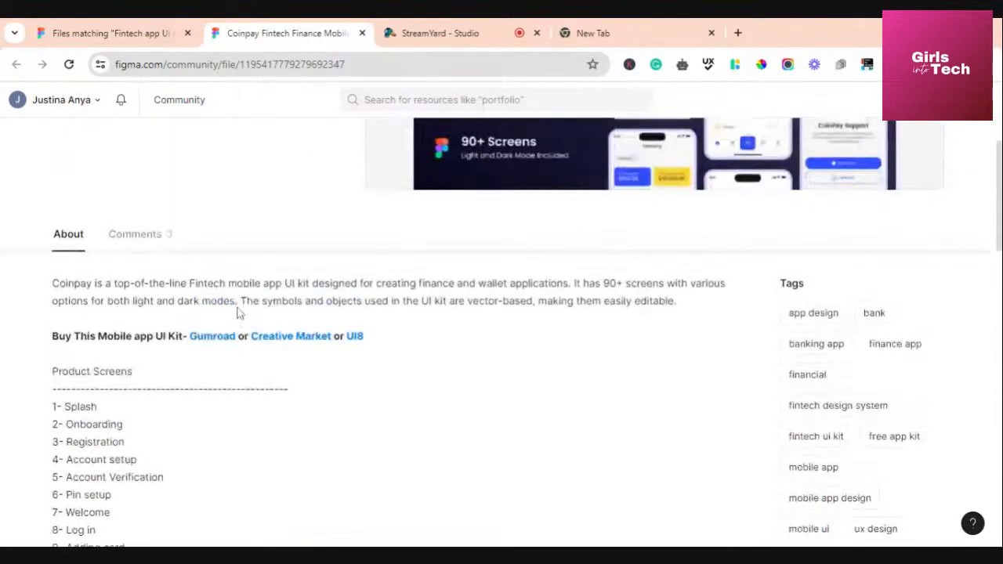
scroll(239, 313, up, 1)
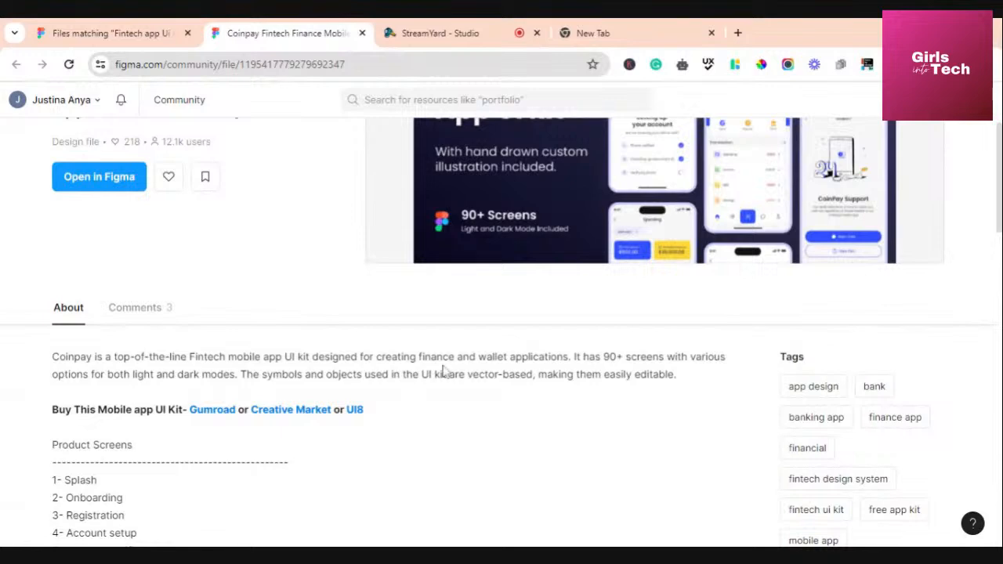
scroll(425, 437, down, 5)
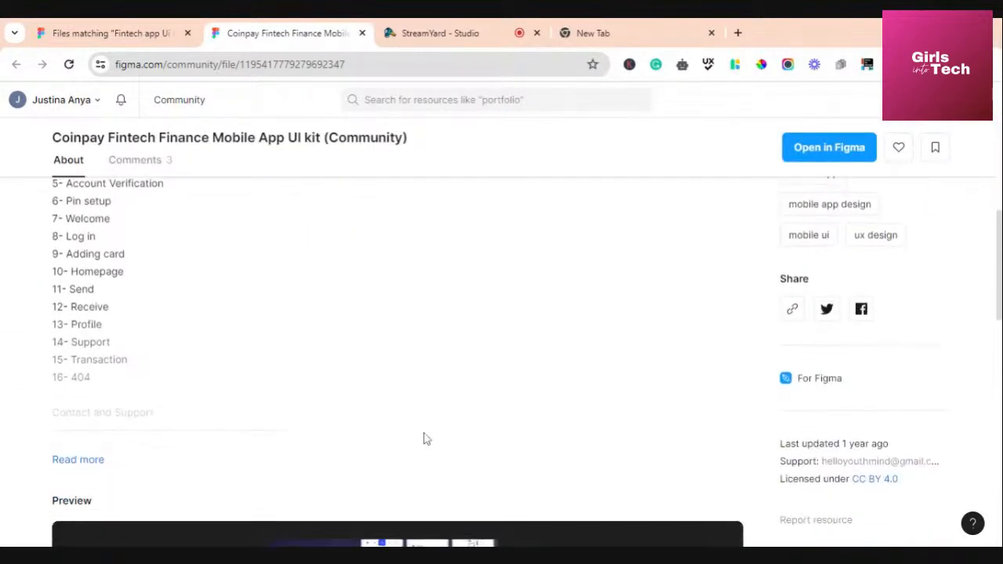
scroll(426, 437, down, 2)
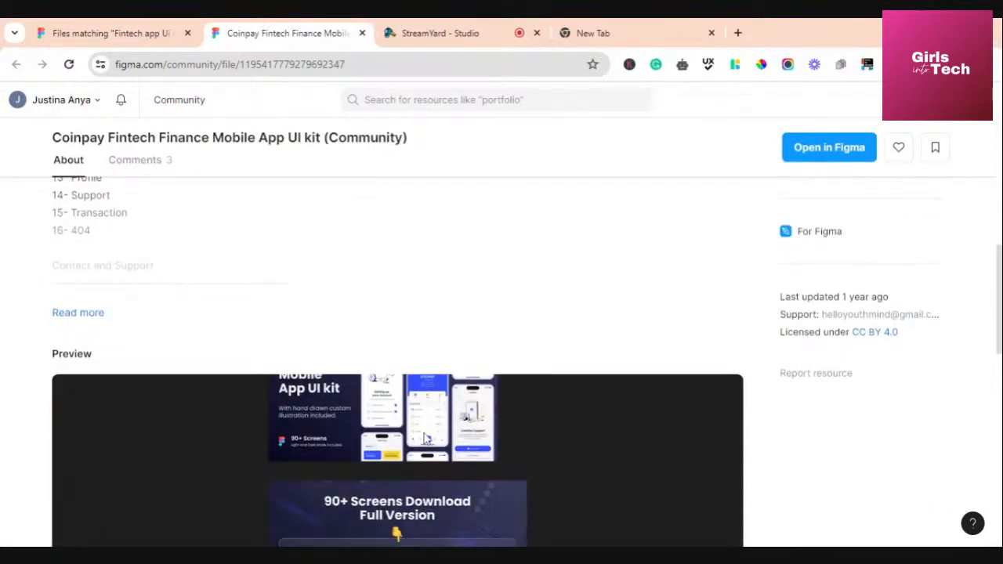
scroll(728, 274, down, 2)
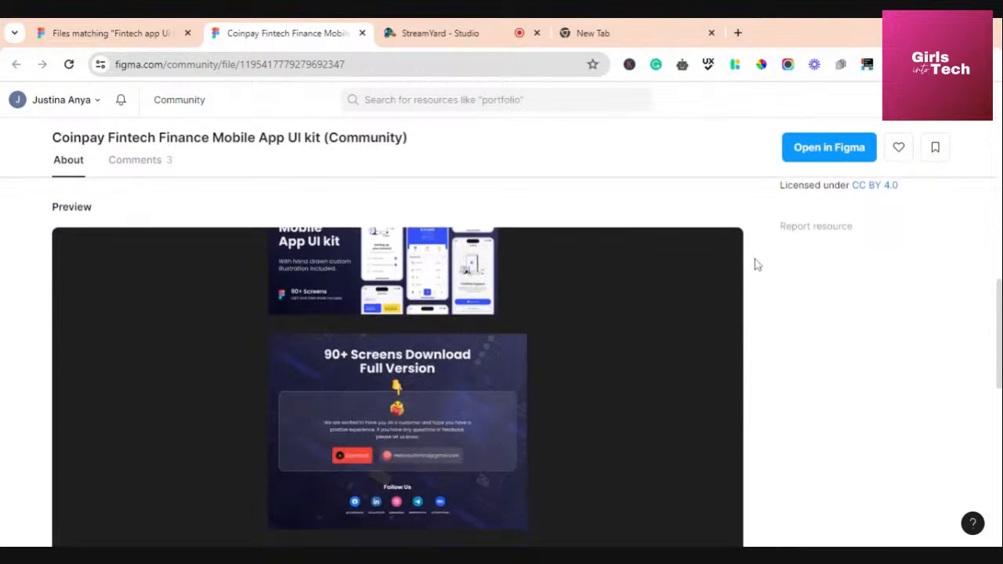
scroll(813, 323, down, 1)
scroll(812, 323, down, 2)
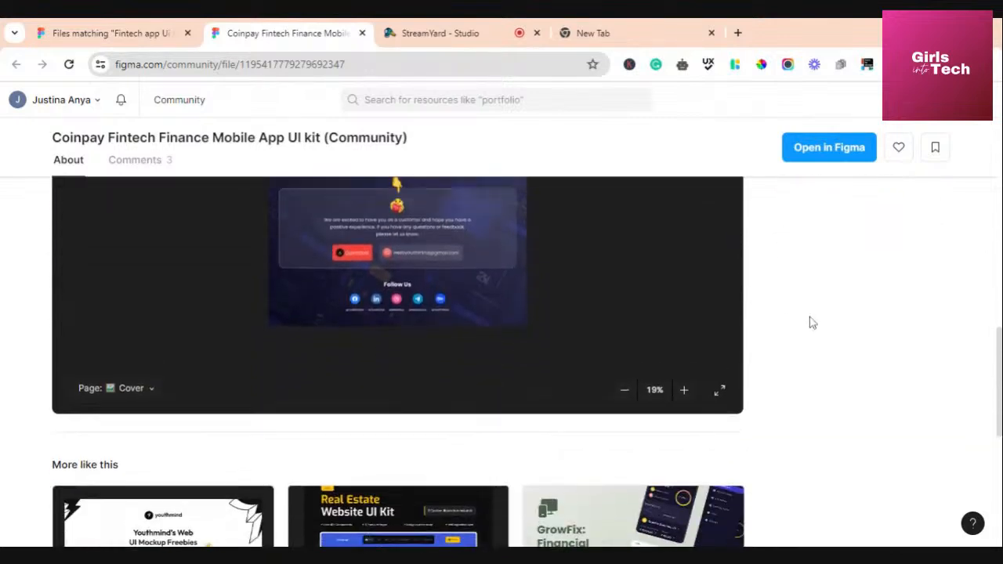
scroll(812, 322, up, 3)
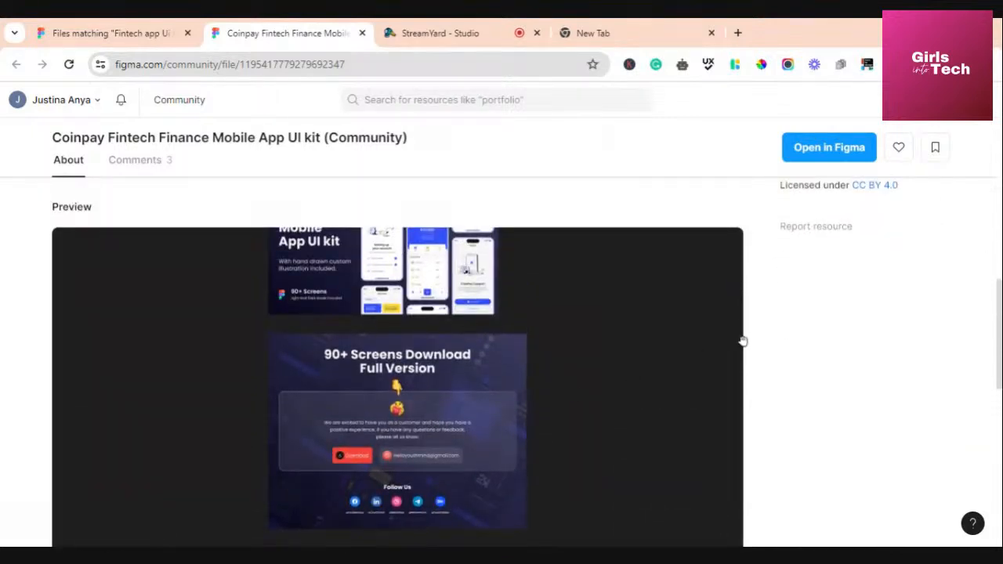
scroll(801, 351, down, 1)
scroll(801, 351, down, 2)
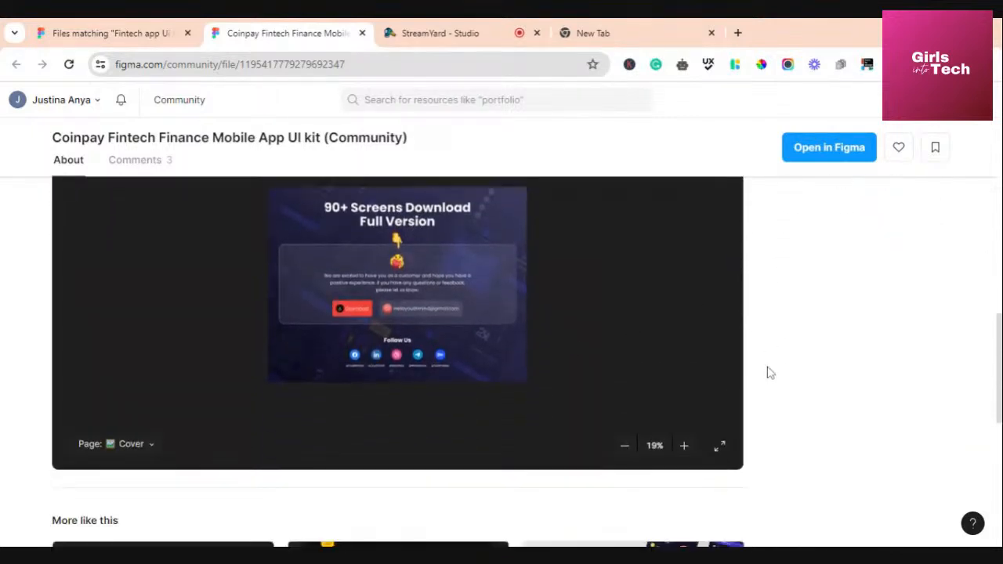
Zoom the embedded preview between 19% and 29%, then expand it into the larger viewer
click(149, 443)
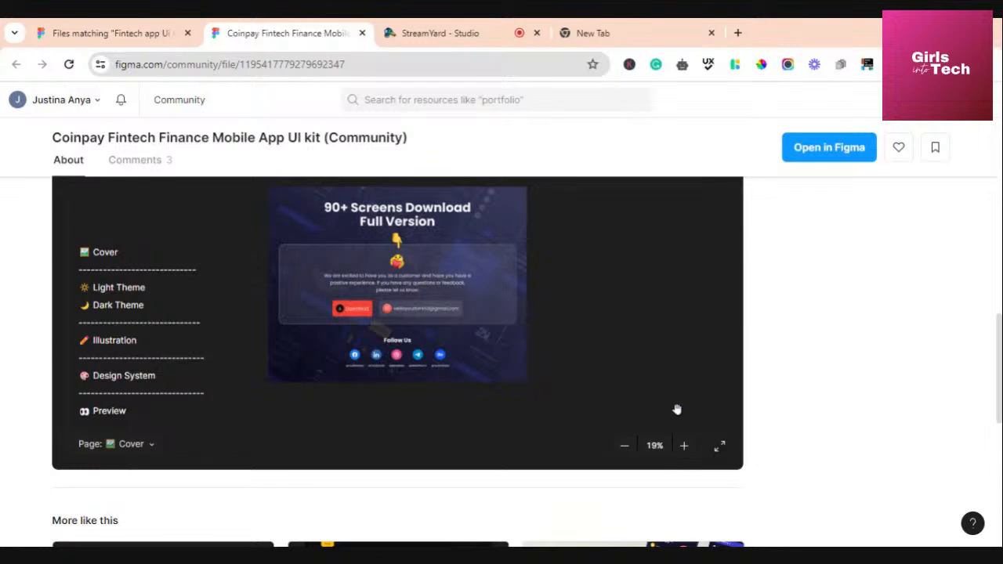
click(686, 451)
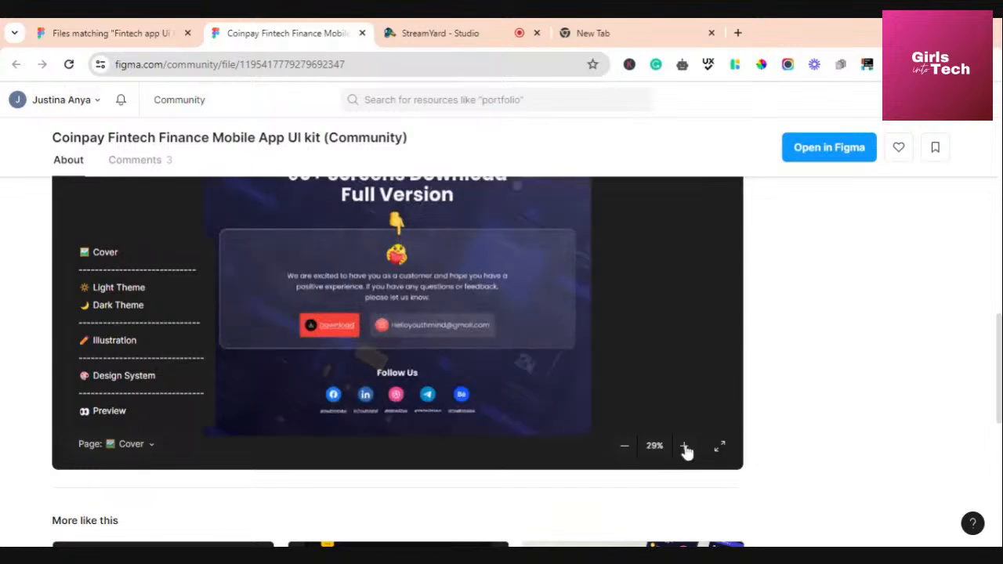
click(625, 453)
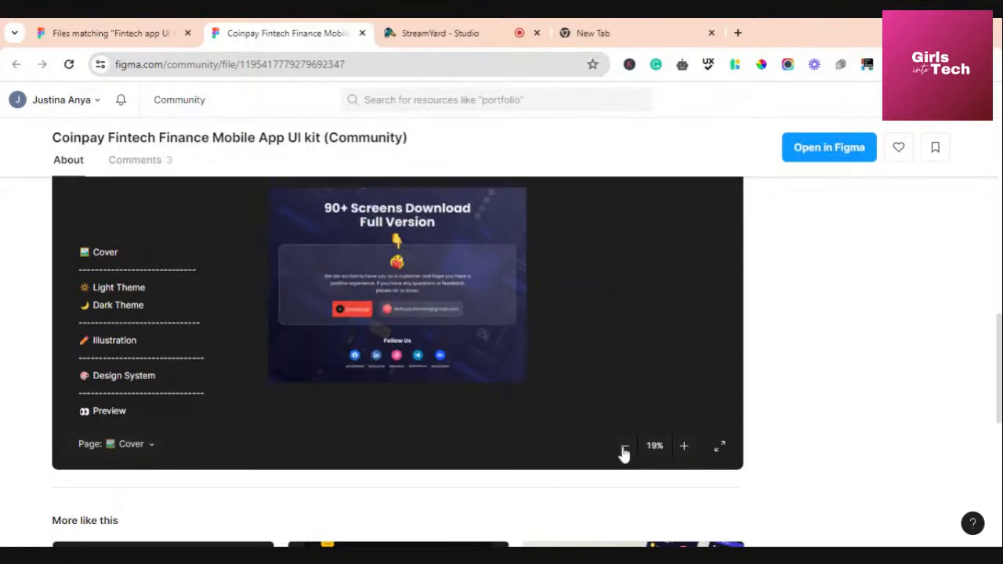
click(683, 451)
click(720, 447)
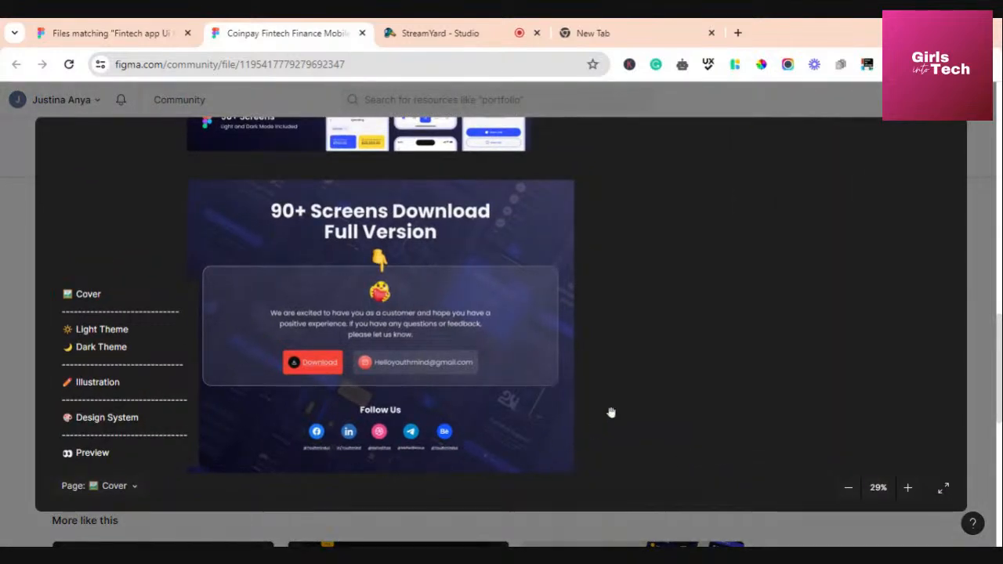
drag(381, 291, 506, 306)
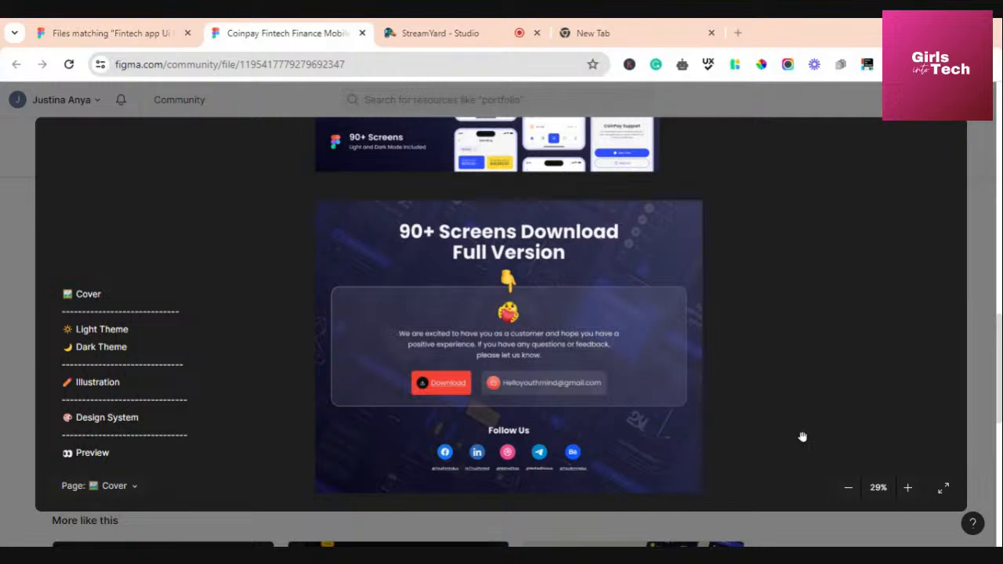
Browse the Light Theme, Dark Theme and Illustration pages in the expanded viewer
click(98, 331)
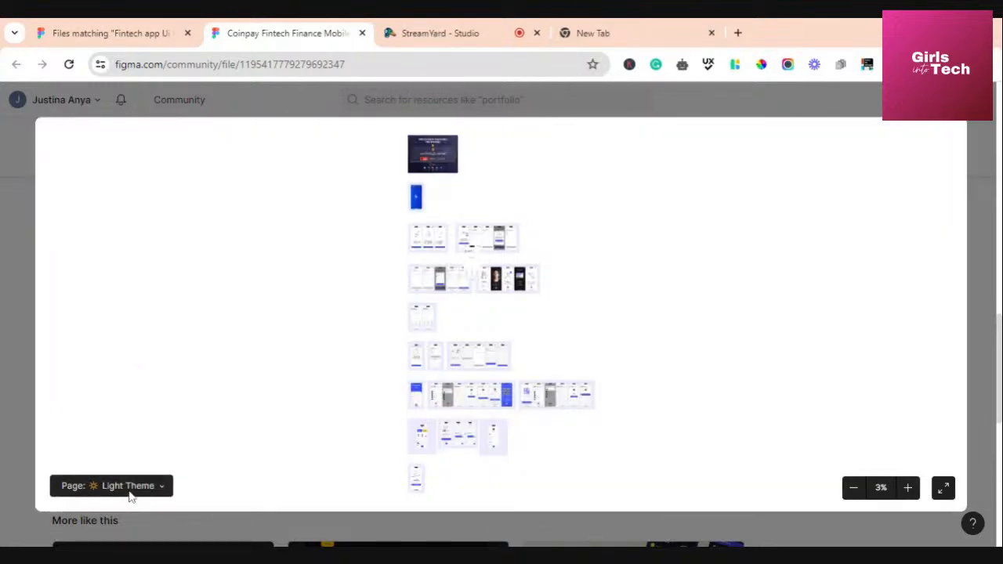
click(166, 488)
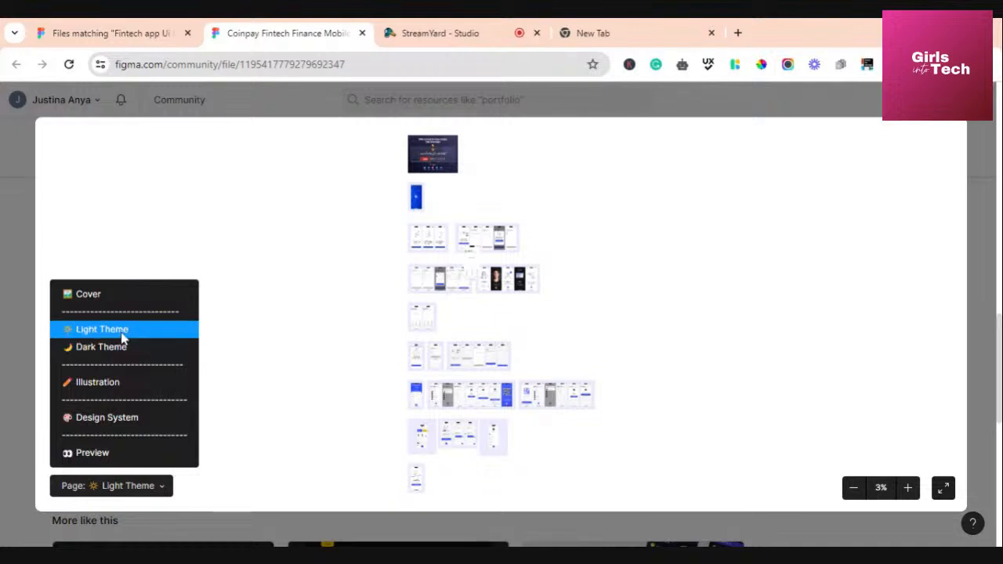
click(119, 333)
click(164, 489)
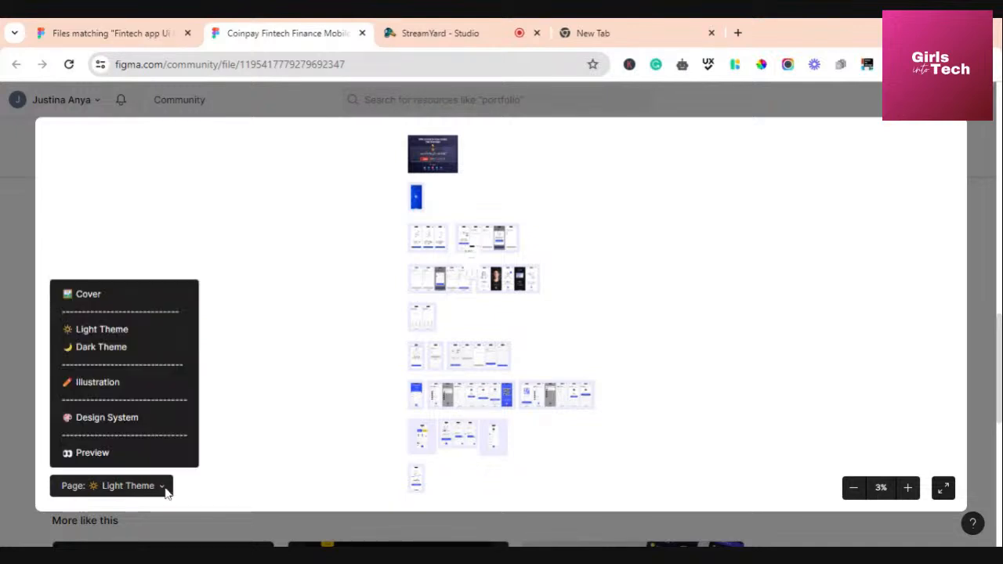
click(99, 347)
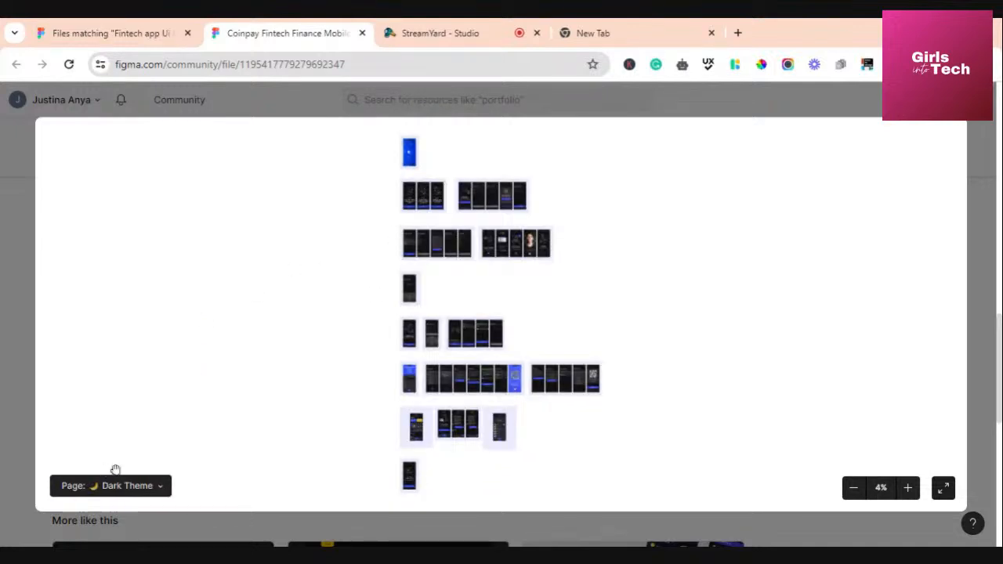
click(160, 487)
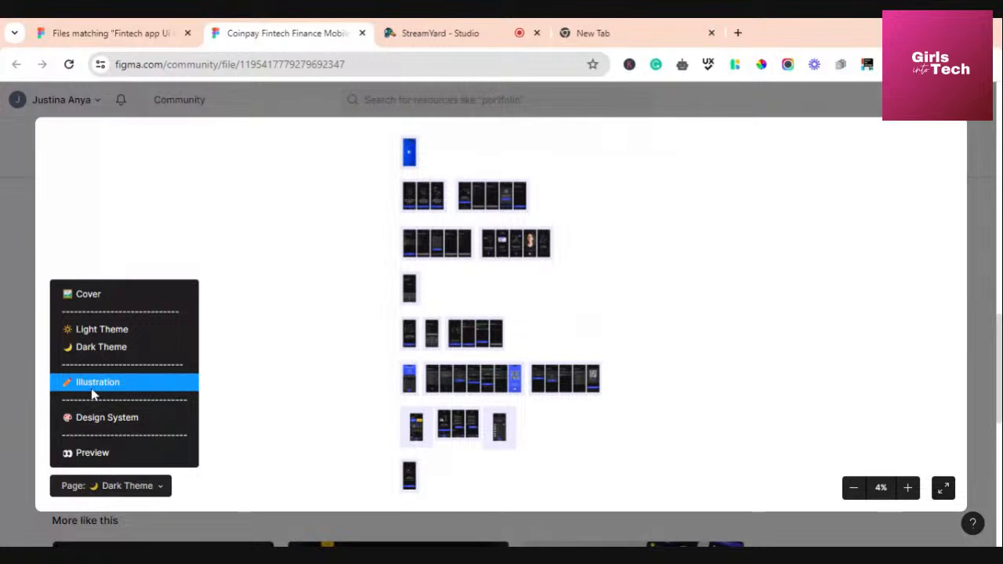
click(93, 384)
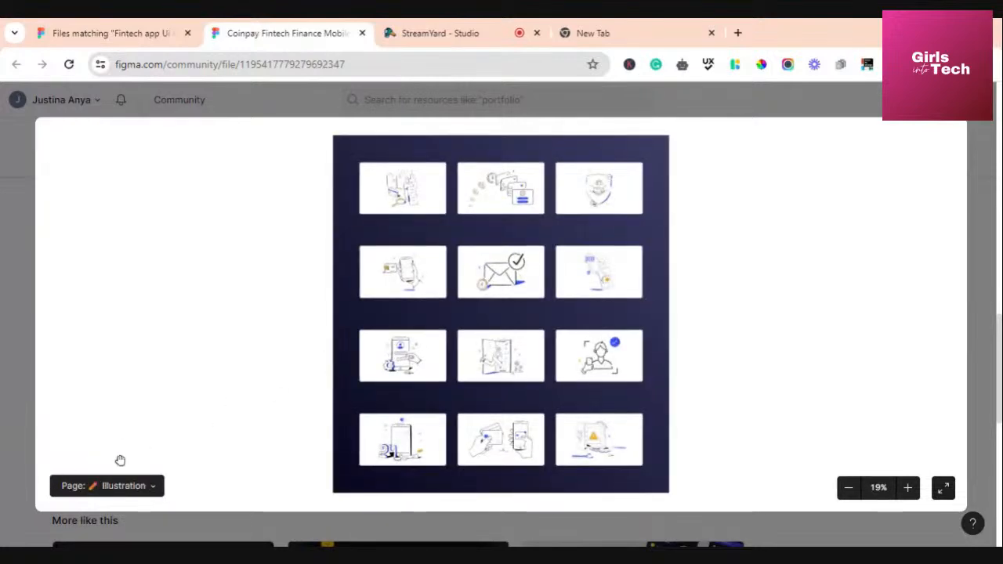
View the Design System and Preview pages, then return to Cover and close the viewer
click(155, 488)
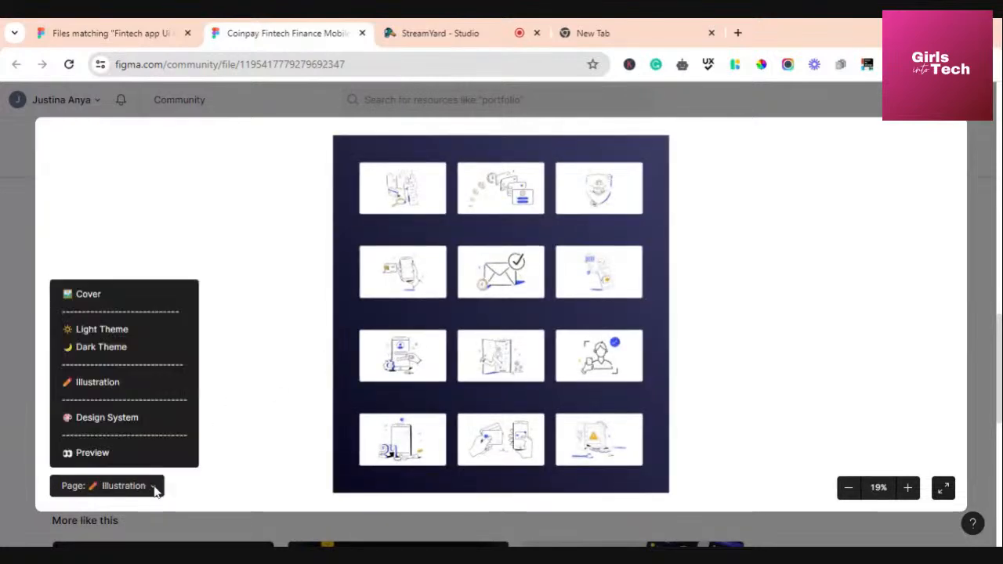
click(111, 420)
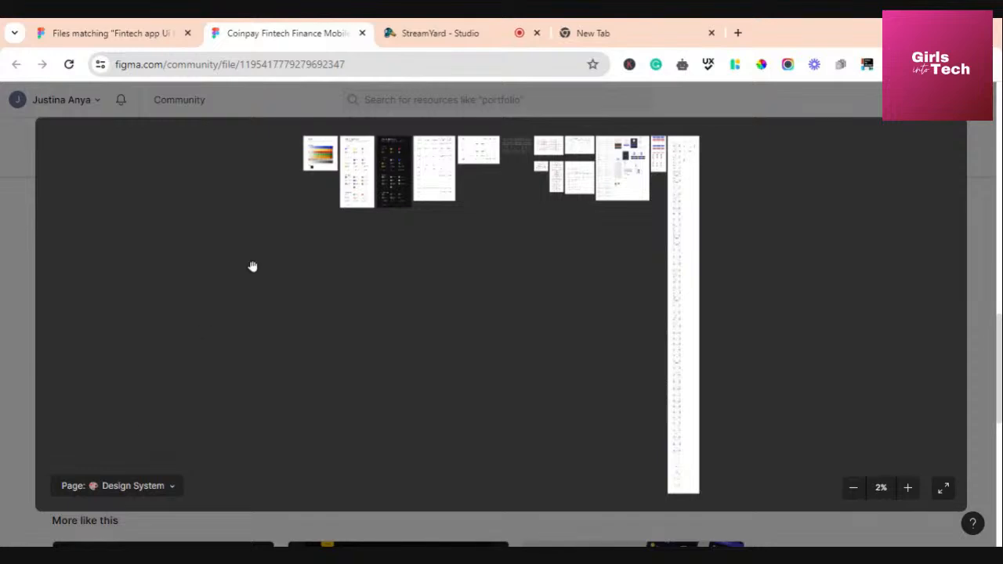
click(170, 486)
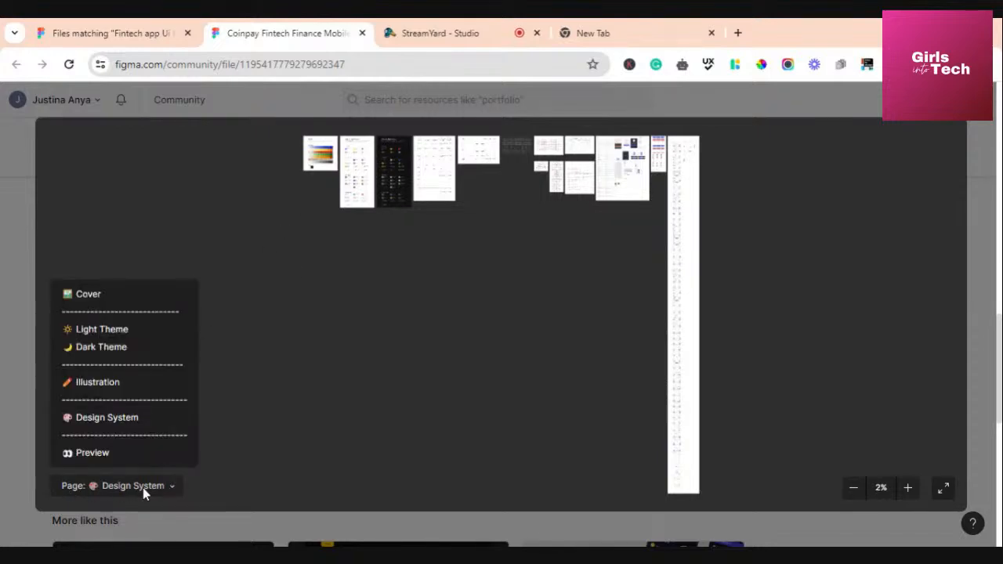
click(102, 455)
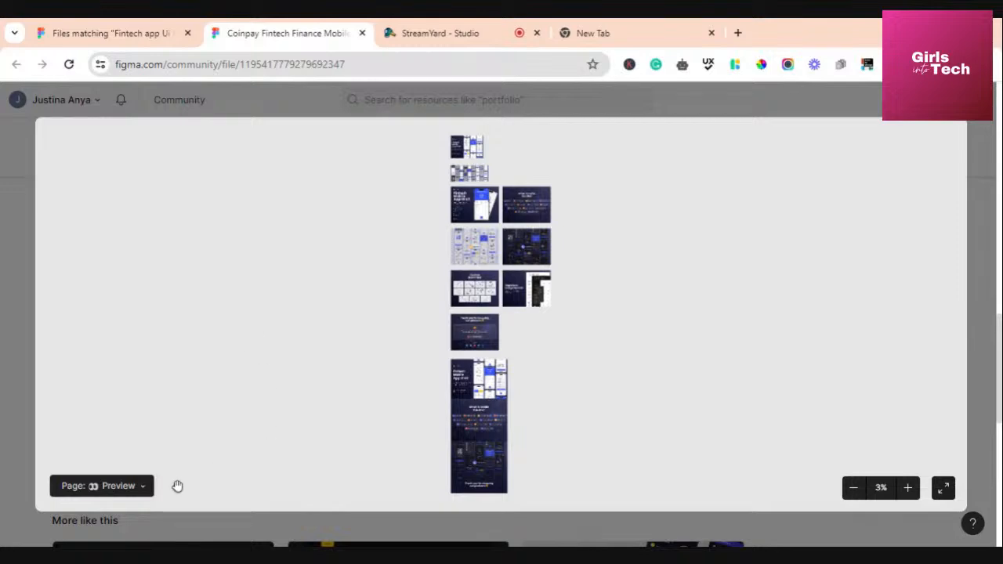
click(143, 486)
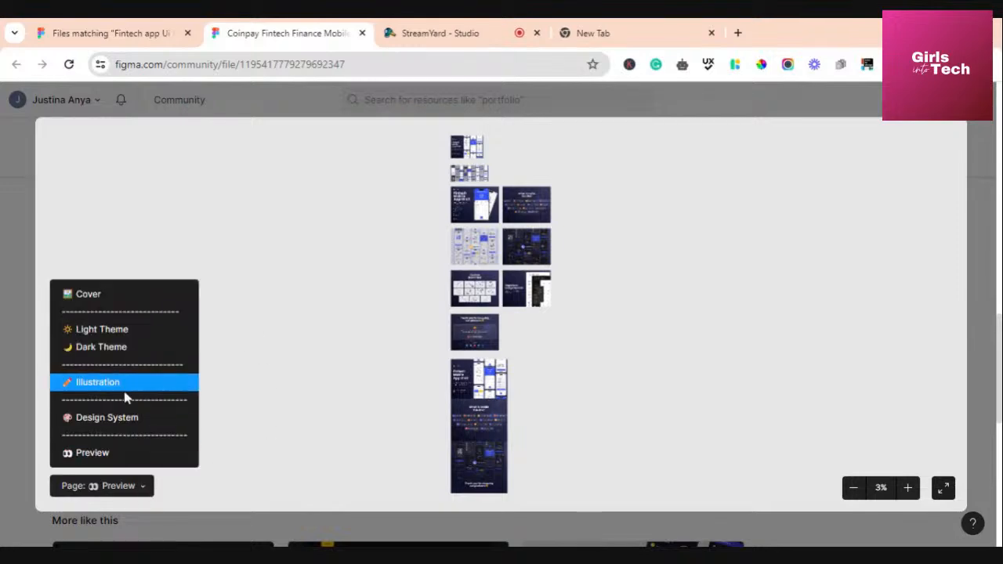
click(112, 296)
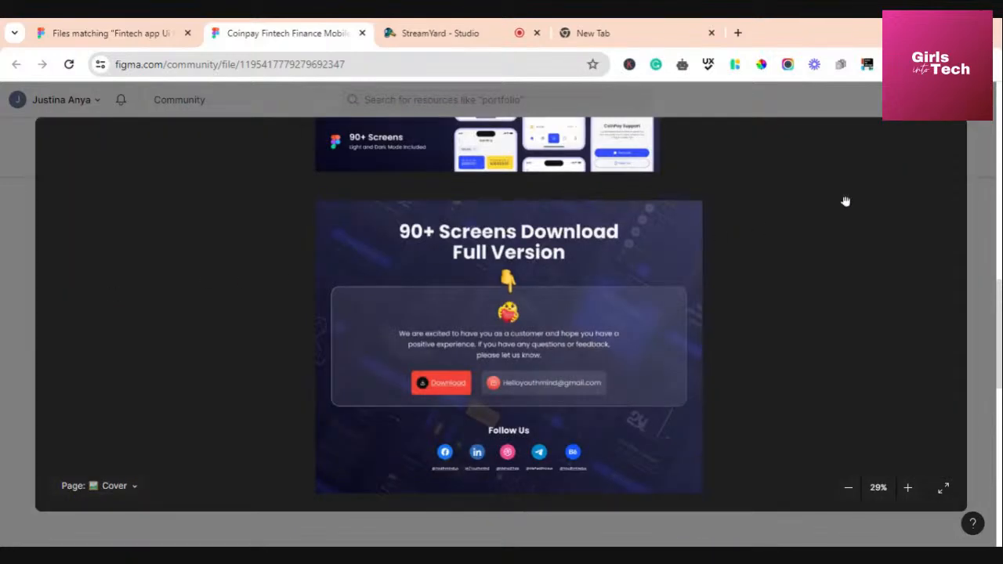
click(879, 111)
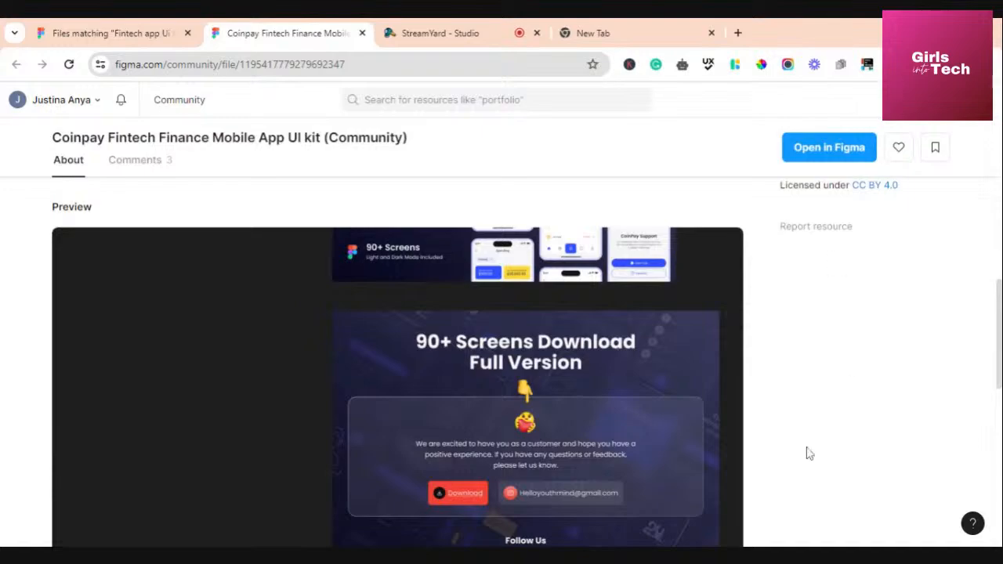
Open the Coinpay kit in Figma as a Drafts copy, then go back to the search results tab
scroll(799, 446, down, 10)
scroll(797, 444, up, 8)
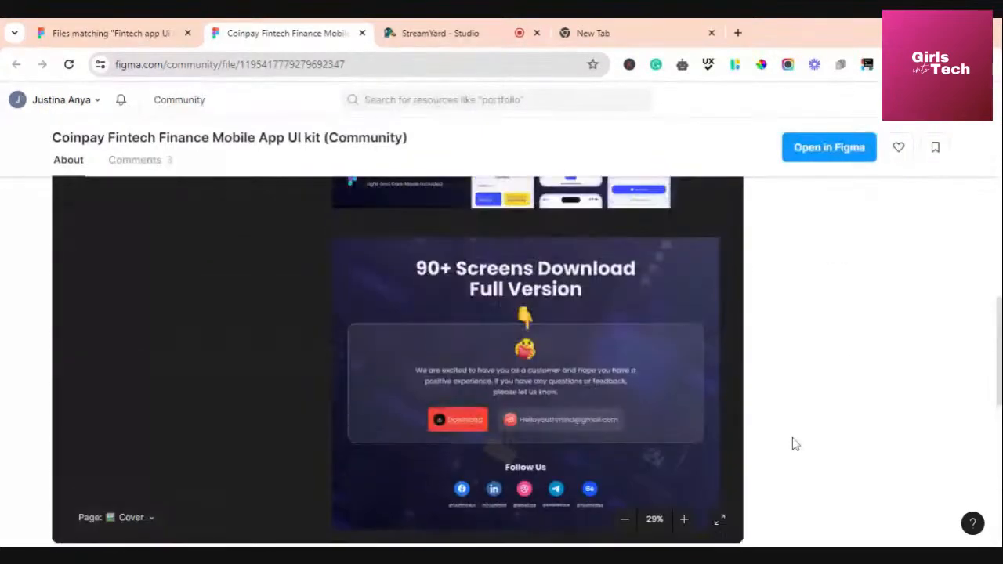
scroll(795, 444, up, 10)
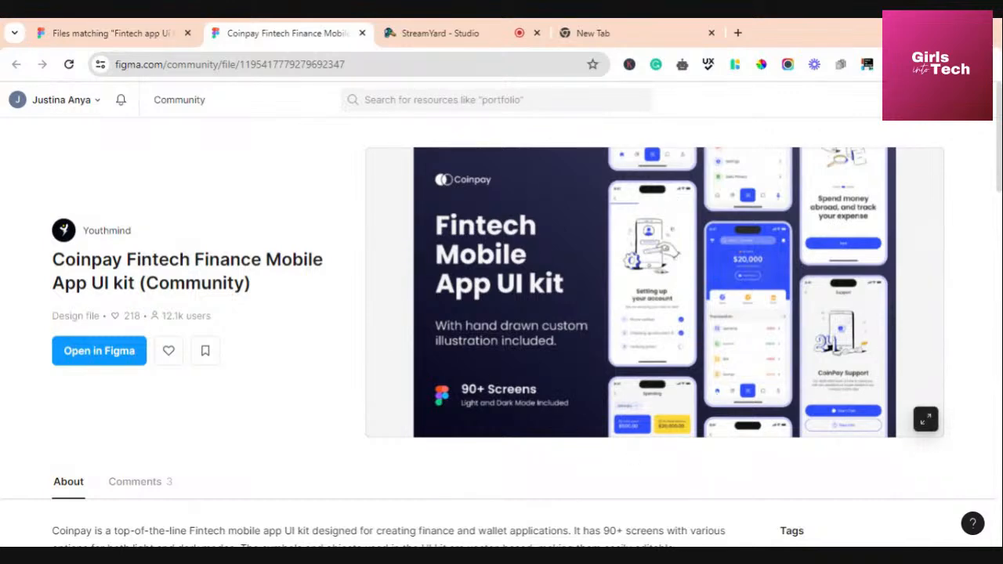
click(99, 357)
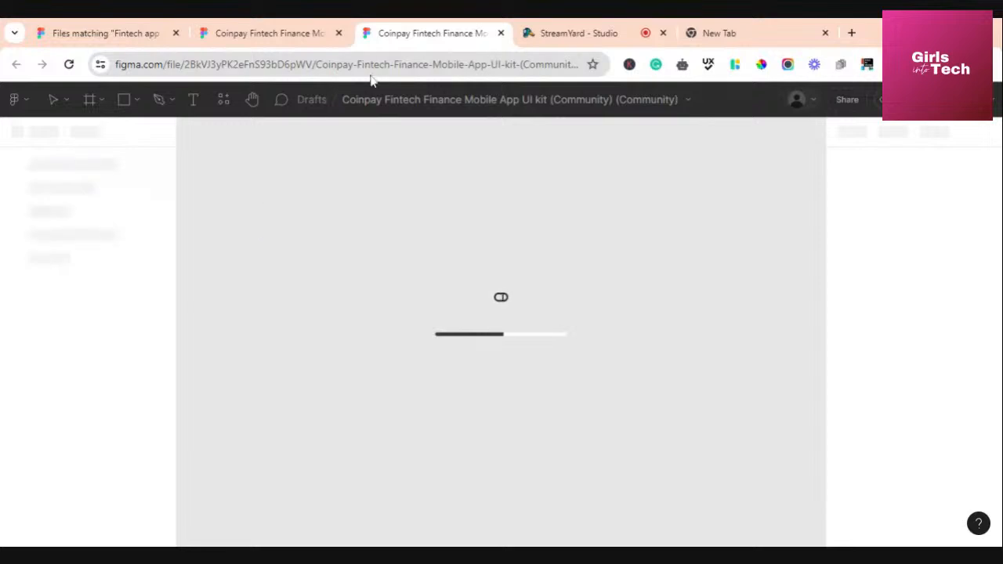
click(123, 35)
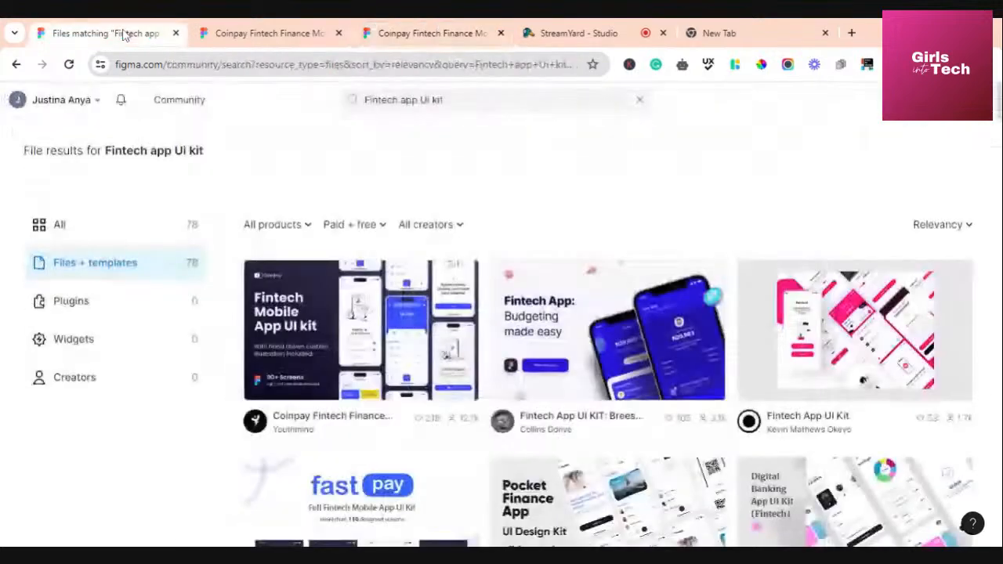
Go to Recents, which lists the Coinpay kit, Test File 1 and Untitled
click(97, 102)
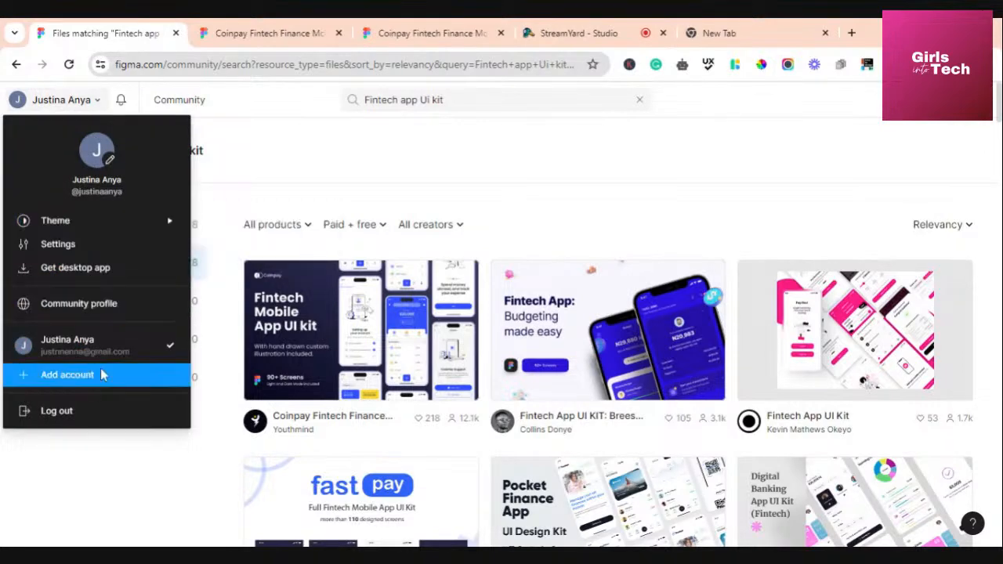
click(86, 351)
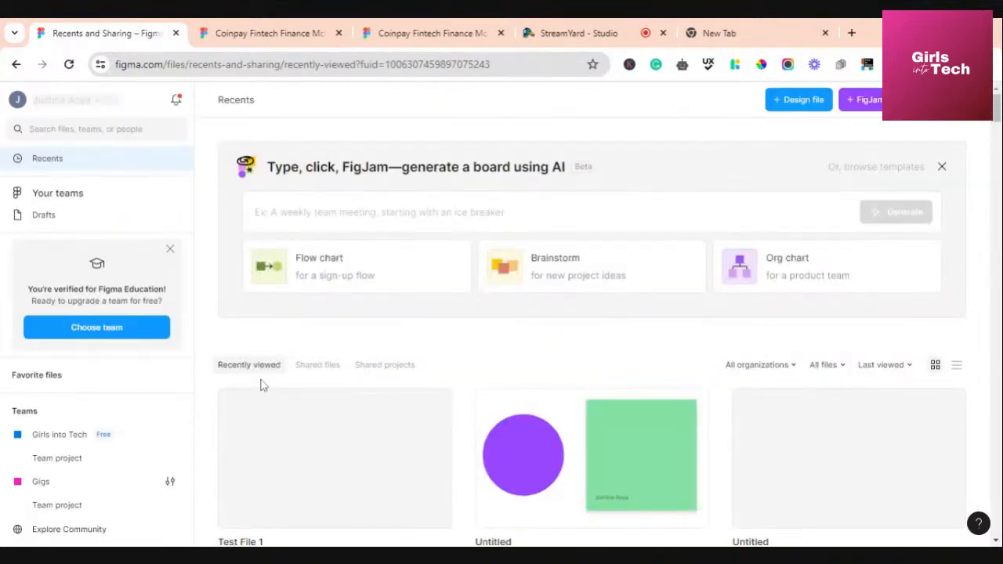
scroll(453, 359, down, 2)
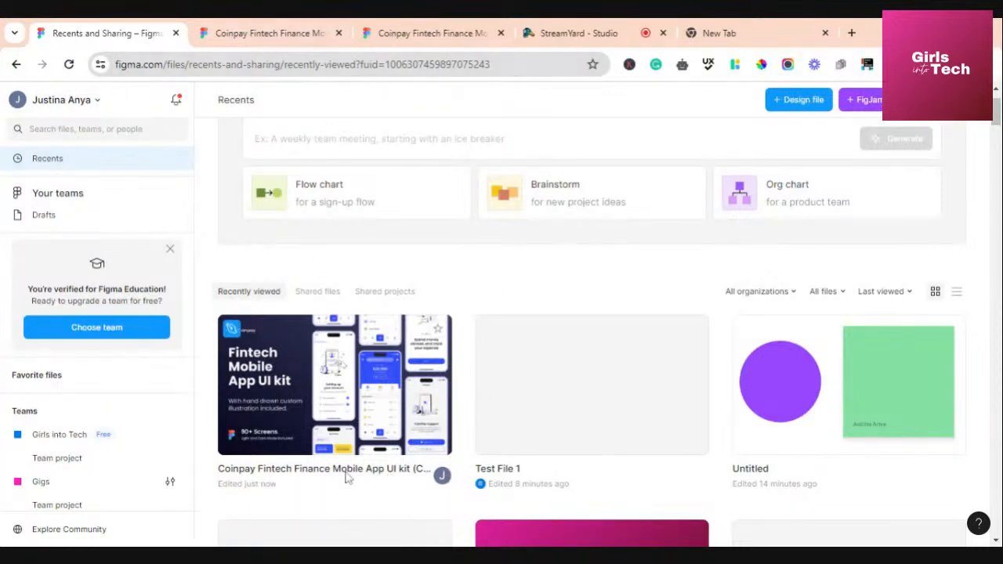
scroll(459, 309, up, 2)
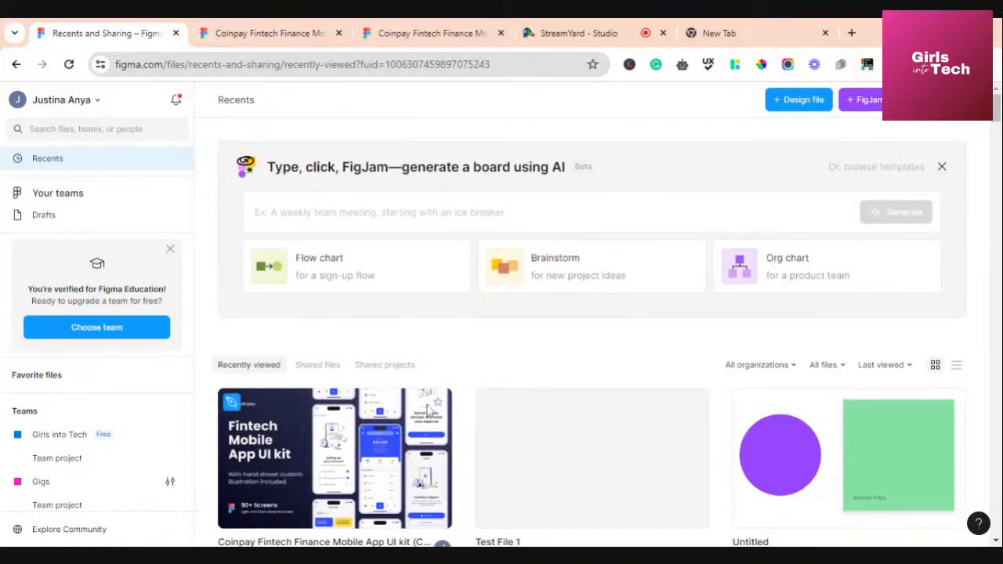
scroll(447, 449, down, 2)
scroll(447, 449, up, 2)
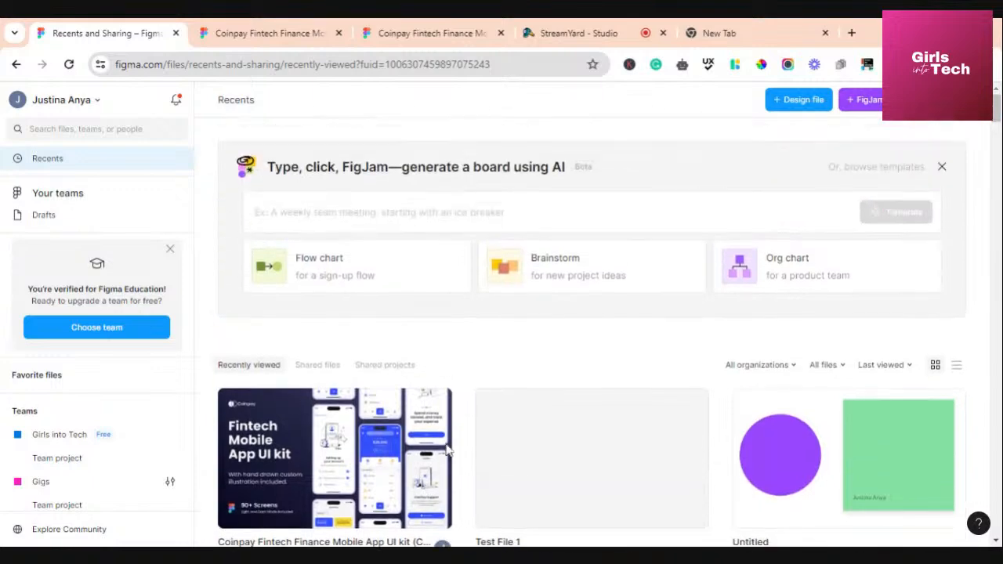
Glance at the Coinpay Community tab, return to Recents, then switch to the StreamYard studio
click(281, 31)
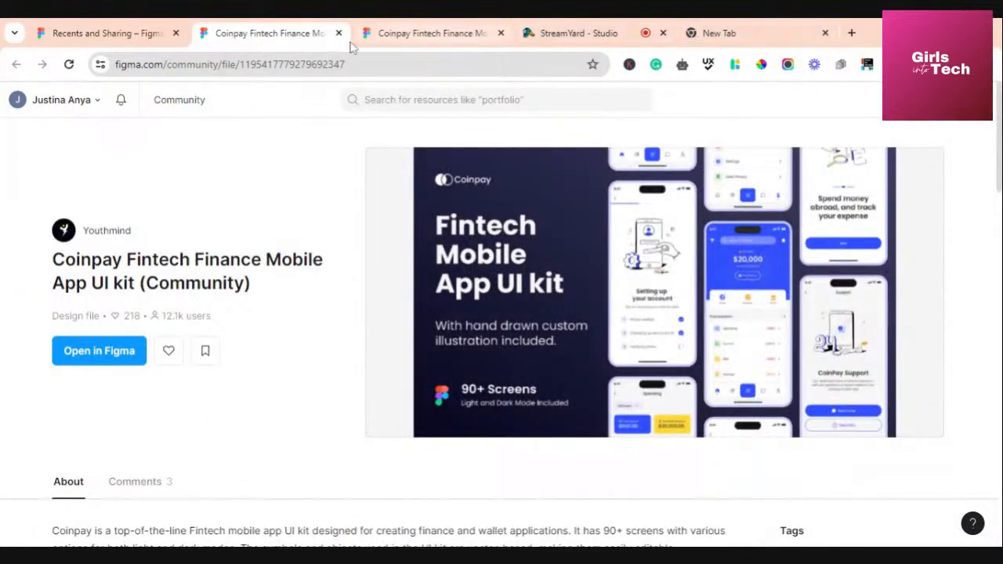
click(105, 33)
scroll(105, 423, down, 3)
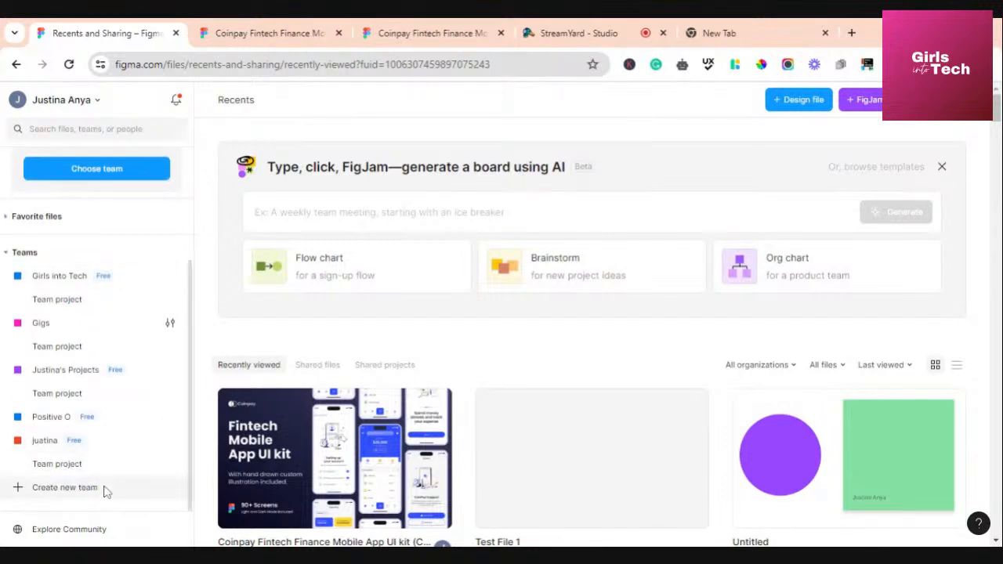
scroll(105, 488, up, 3)
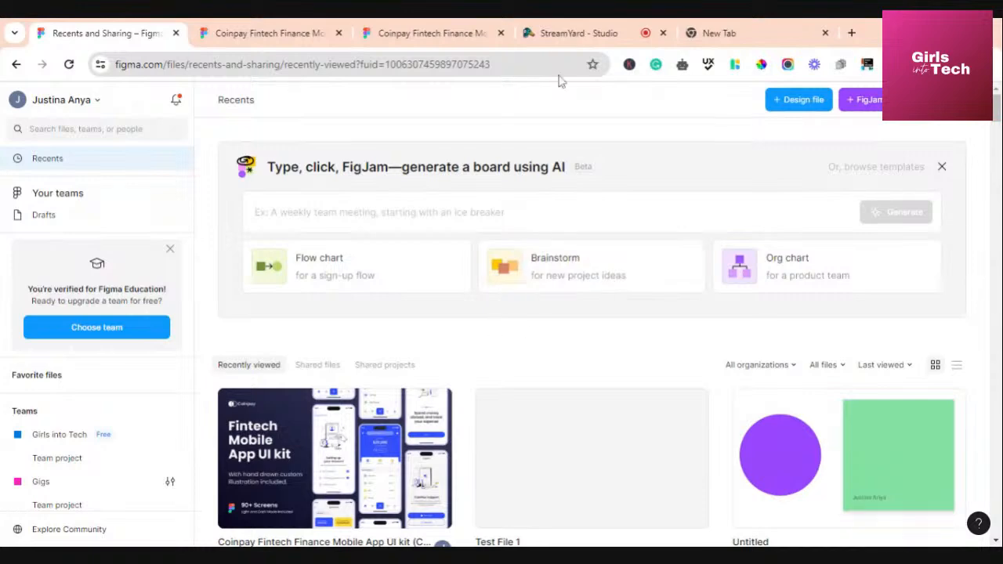
click(569, 35)
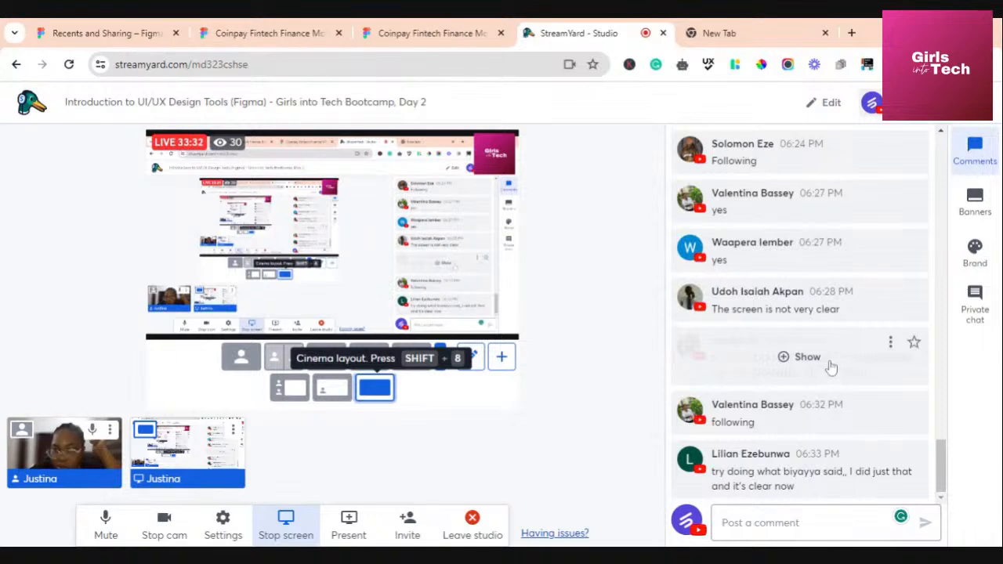
Read the viewers' questions in the StreamYard comments, then return to the Coinpay Community page
scroll(801, 346, up, 2)
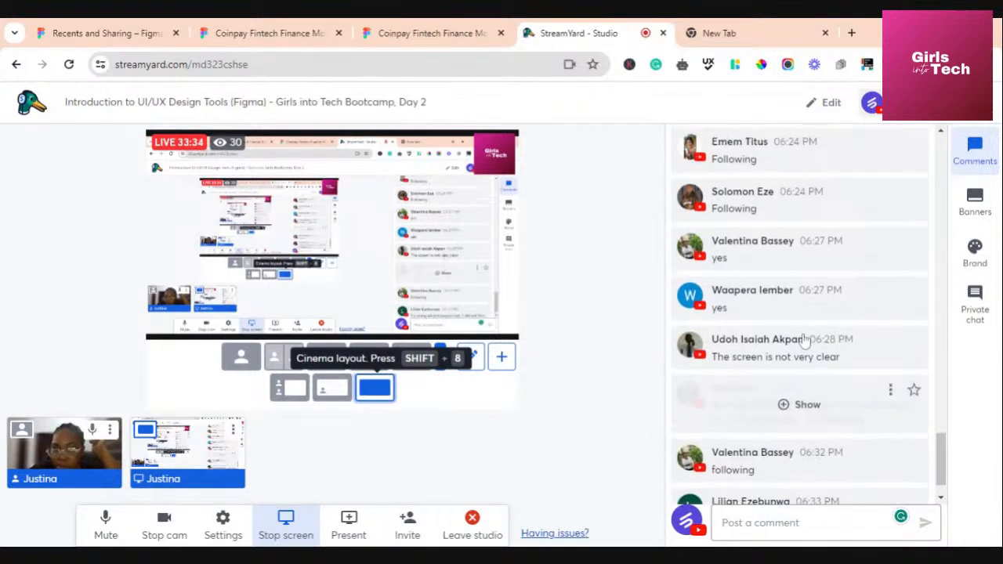
scroll(801, 301, up, 3)
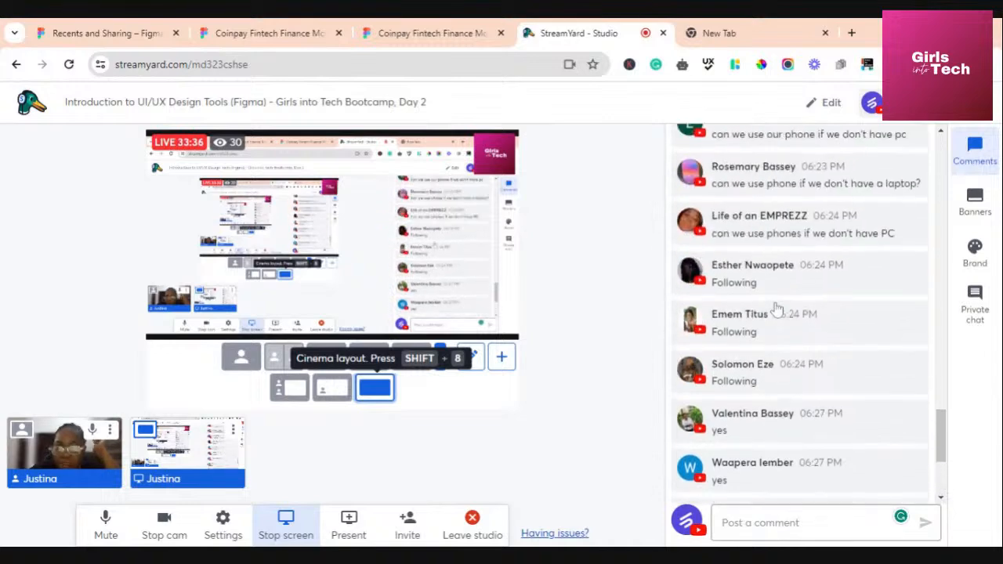
scroll(776, 310, up, 1)
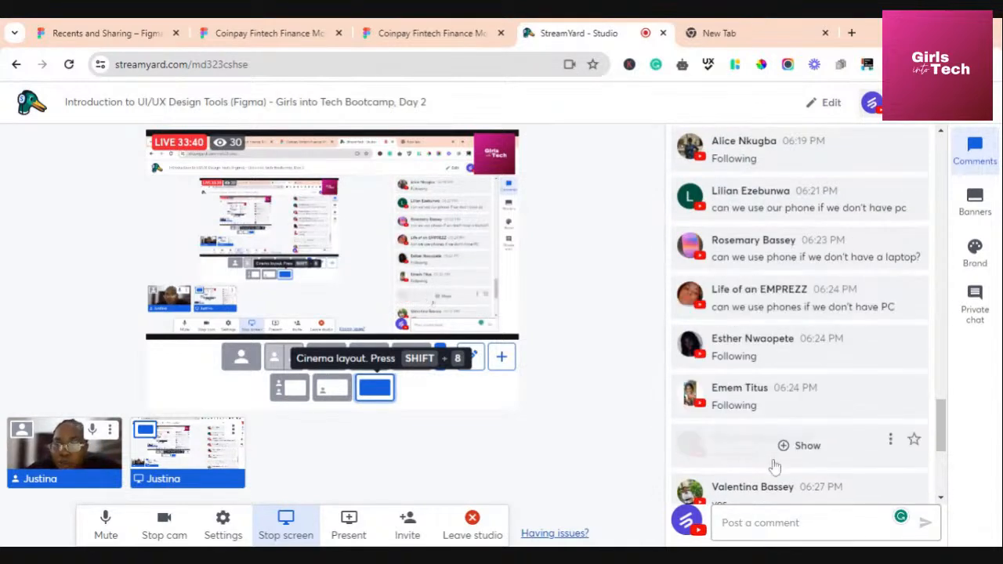
scroll(774, 465, up, 2)
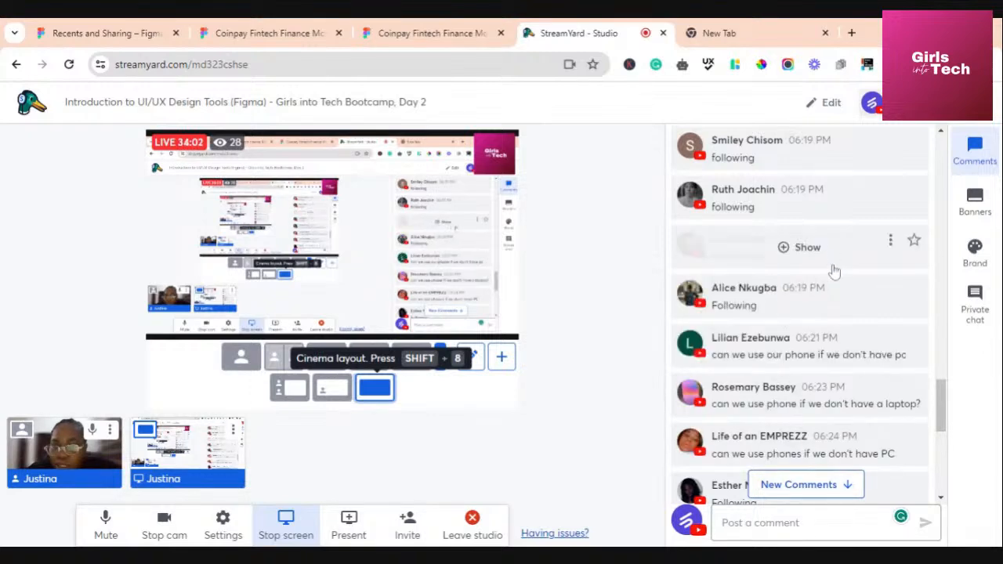
scroll(811, 348, up, 6)
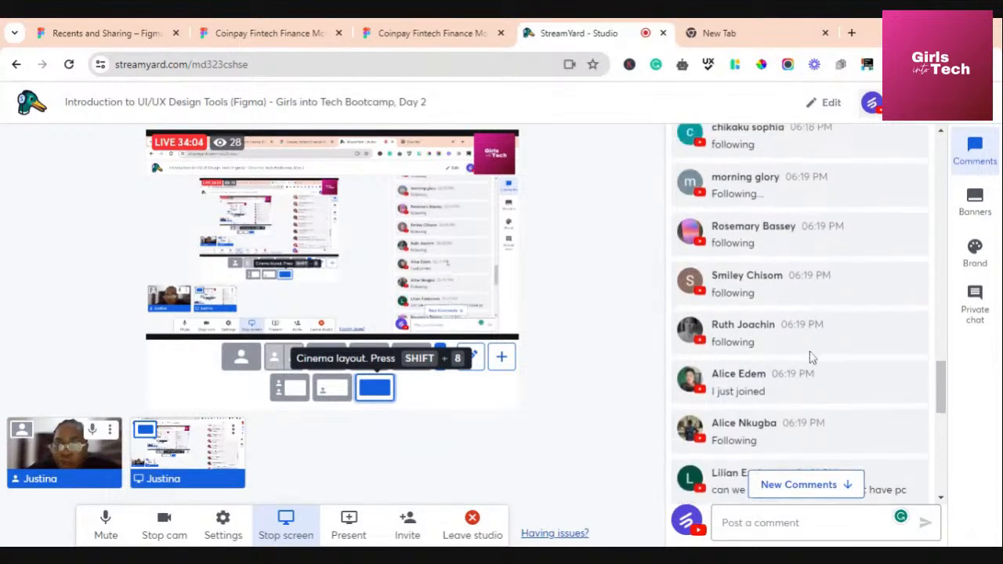
scroll(812, 358, down, 10)
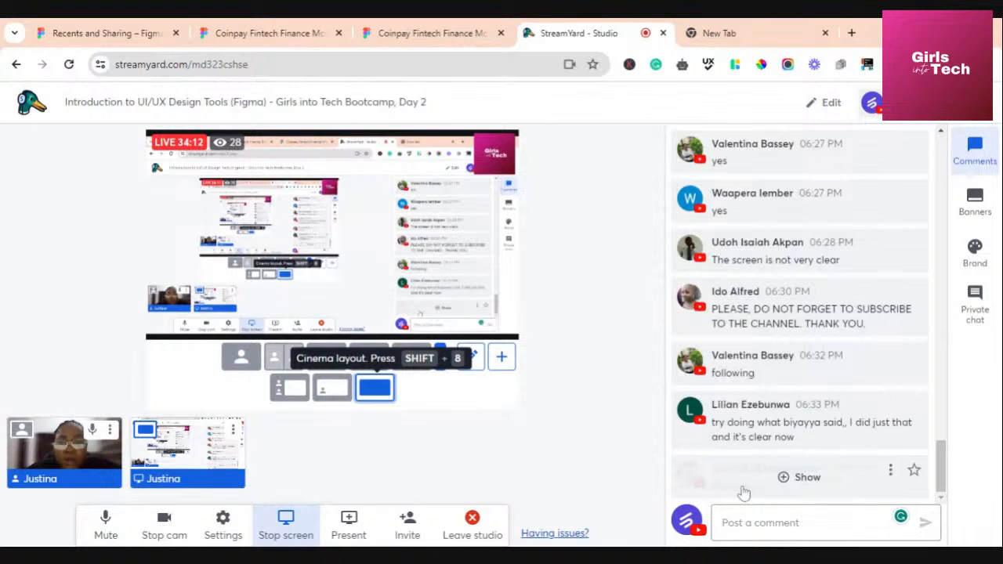
scroll(755, 325, up, 2)
scroll(757, 328, down, 2)
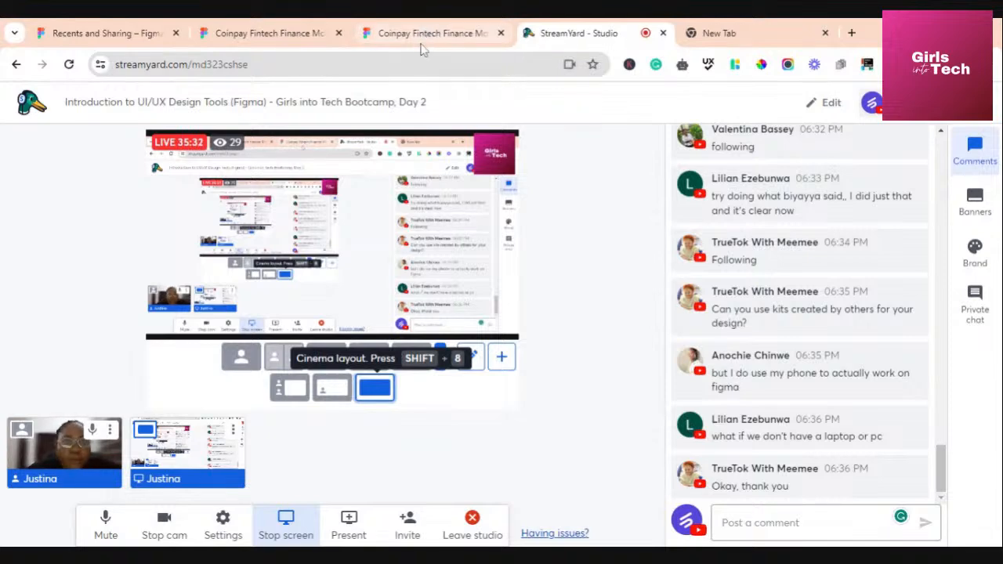
click(246, 36)
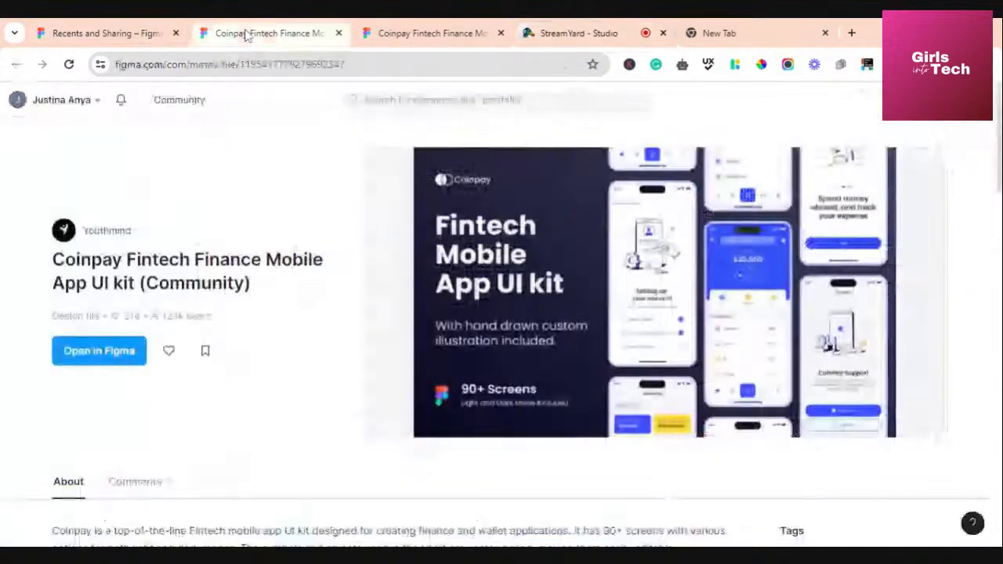
From Recents, open Test File 1 in a new browser tab
click(149, 34)
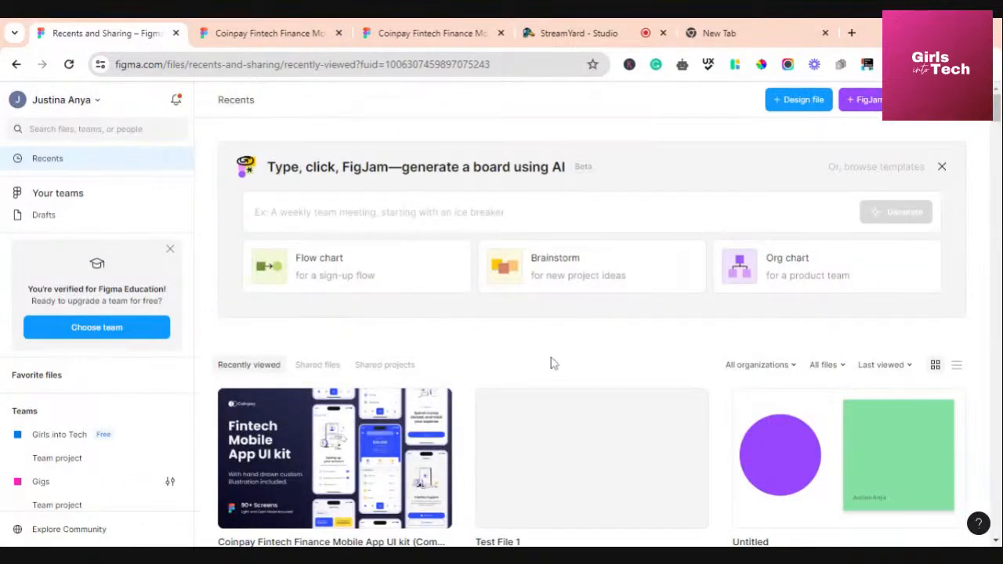
scroll(551, 363, down, 4)
scroll(551, 363, up, 4)
right_click(553, 486)
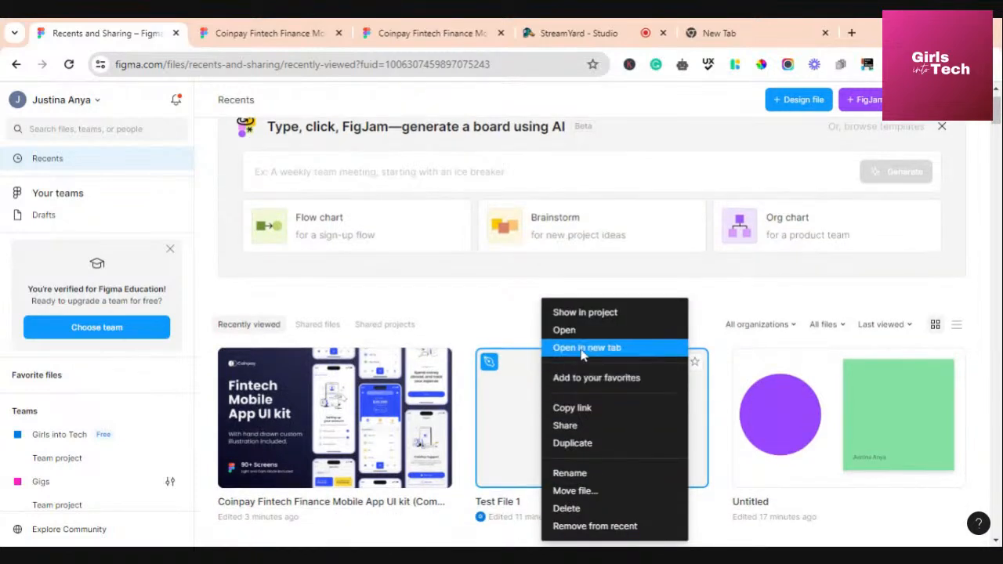
click(583, 353)
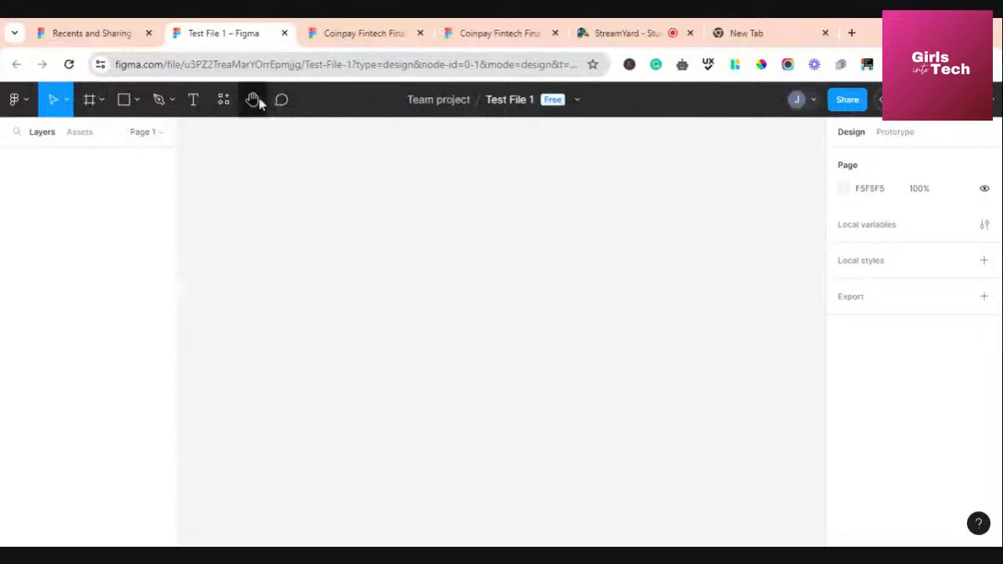
click(23, 100)
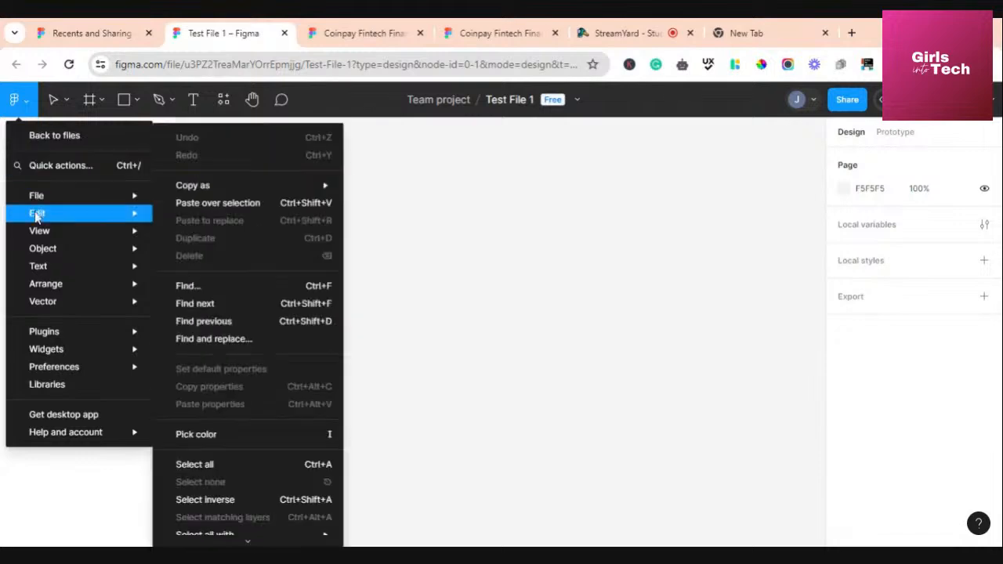
mouse_move(39, 247)
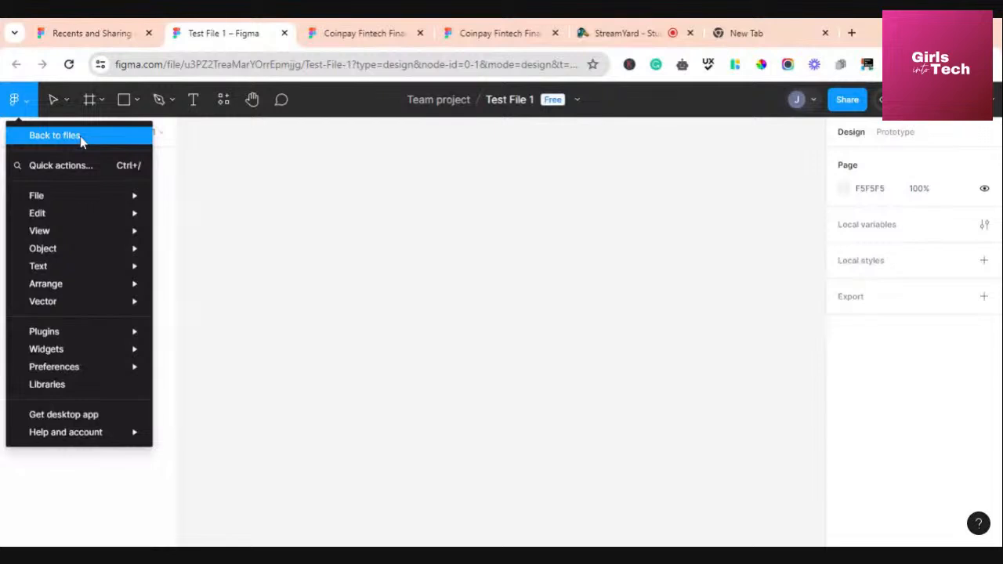
click(55, 135)
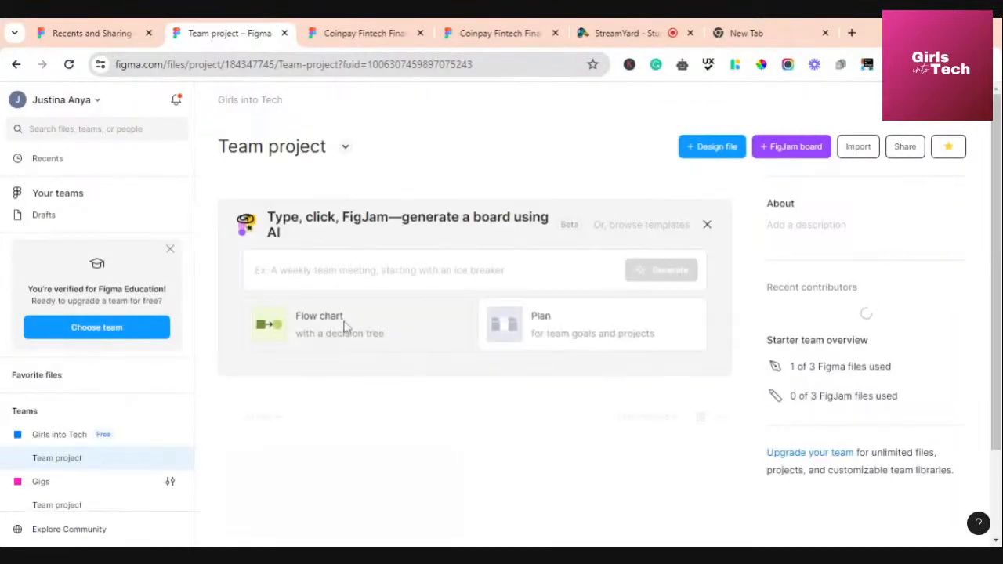
scroll(523, 348, down, 2)
scroll(522, 348, up, 2)
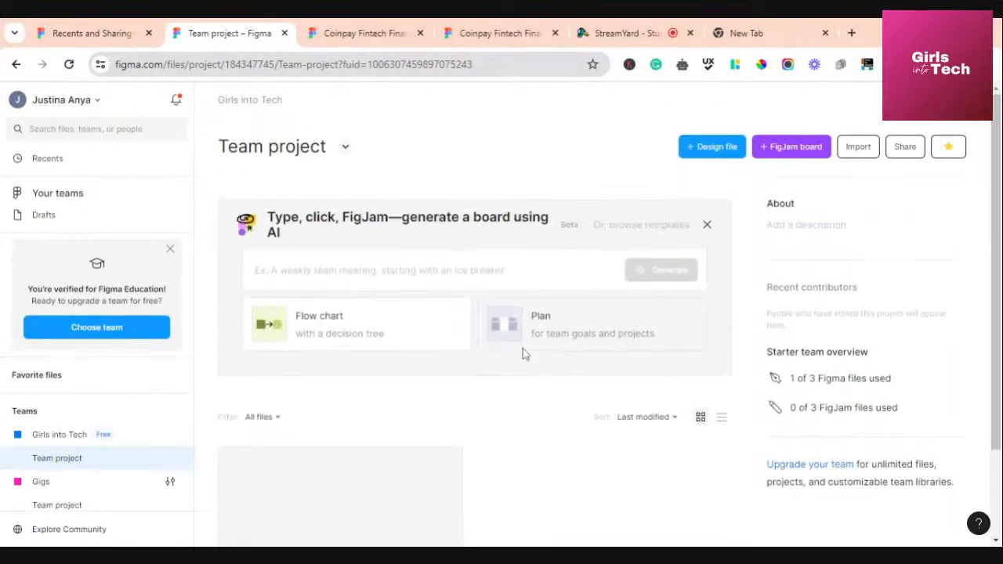
scroll(523, 348, down, 3)
scroll(522, 352, up, 3)
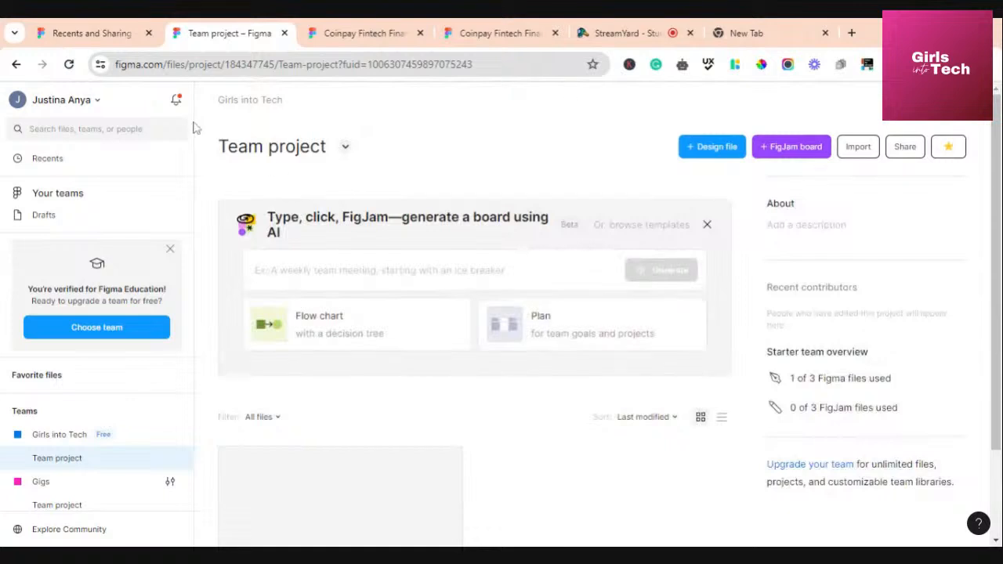
click(16, 66)
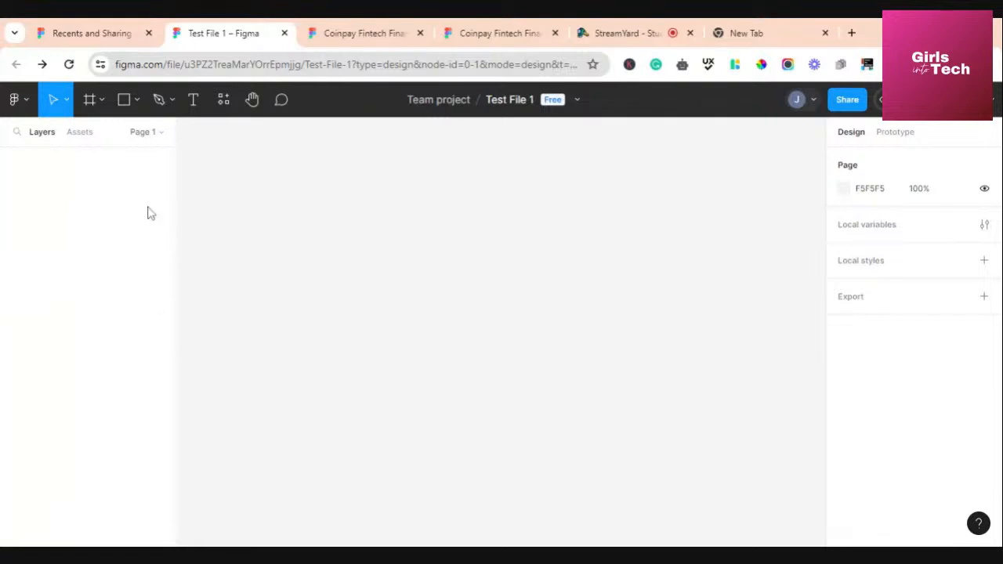
click(22, 106)
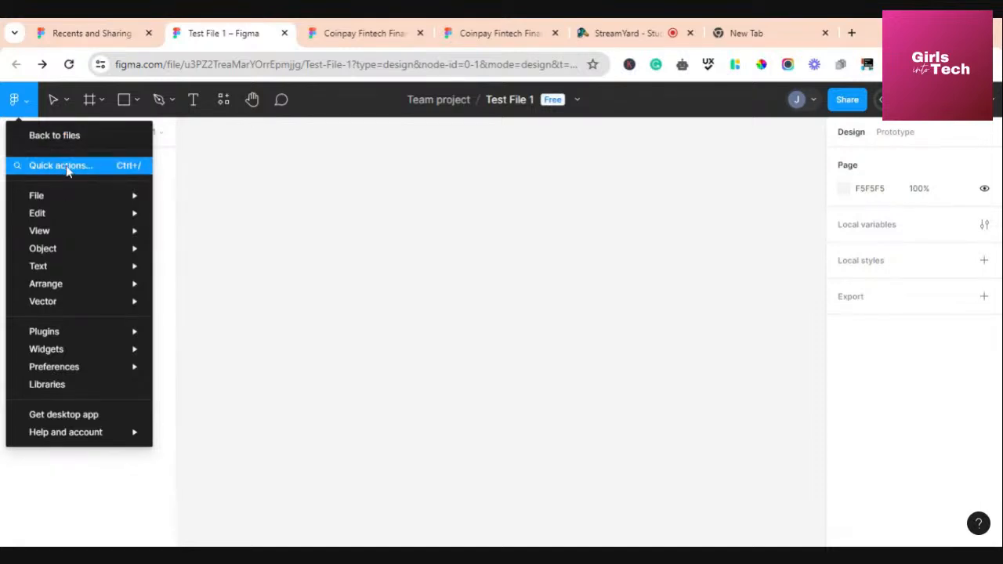
mouse_move(123, 206)
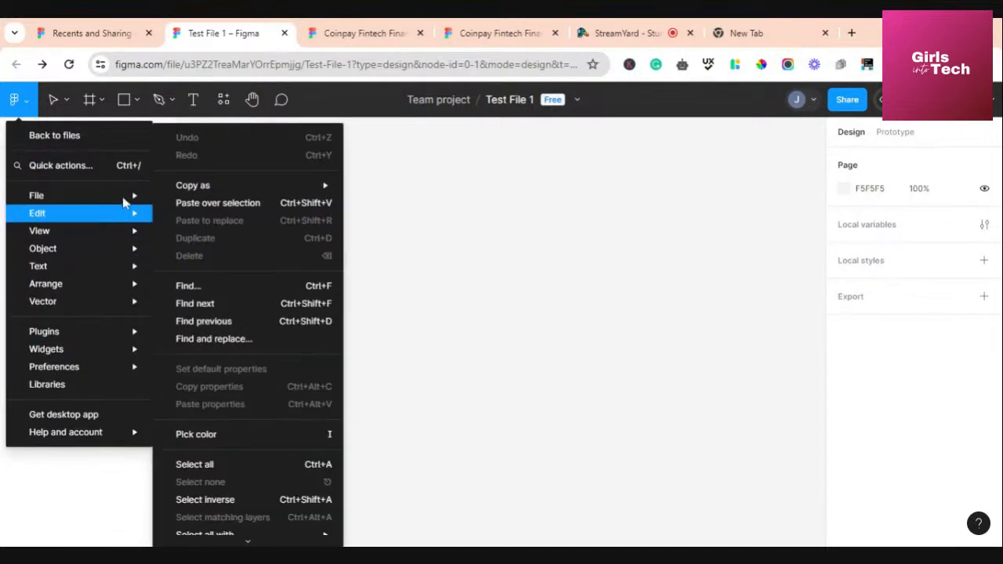
mouse_move(117, 284)
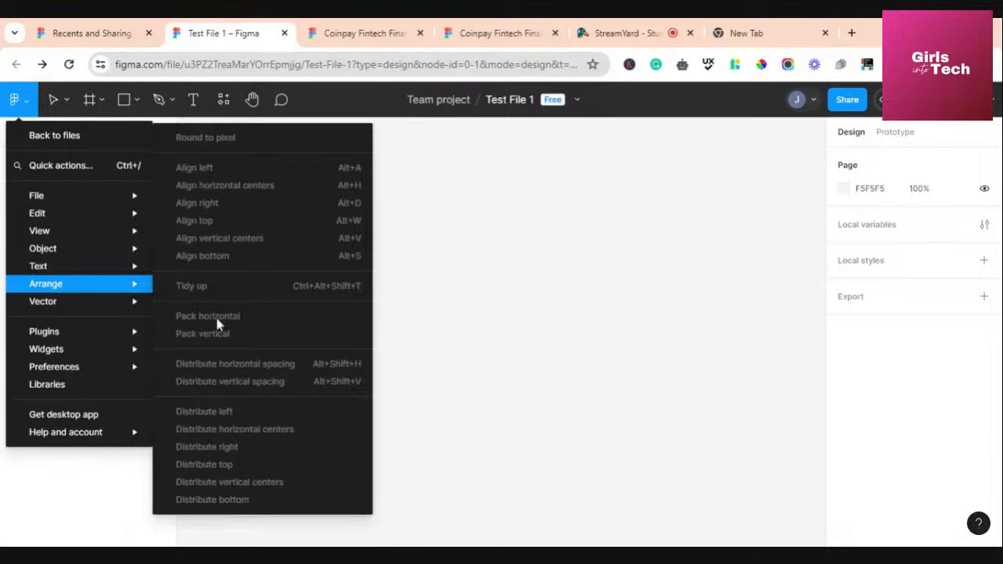
mouse_move(117, 249)
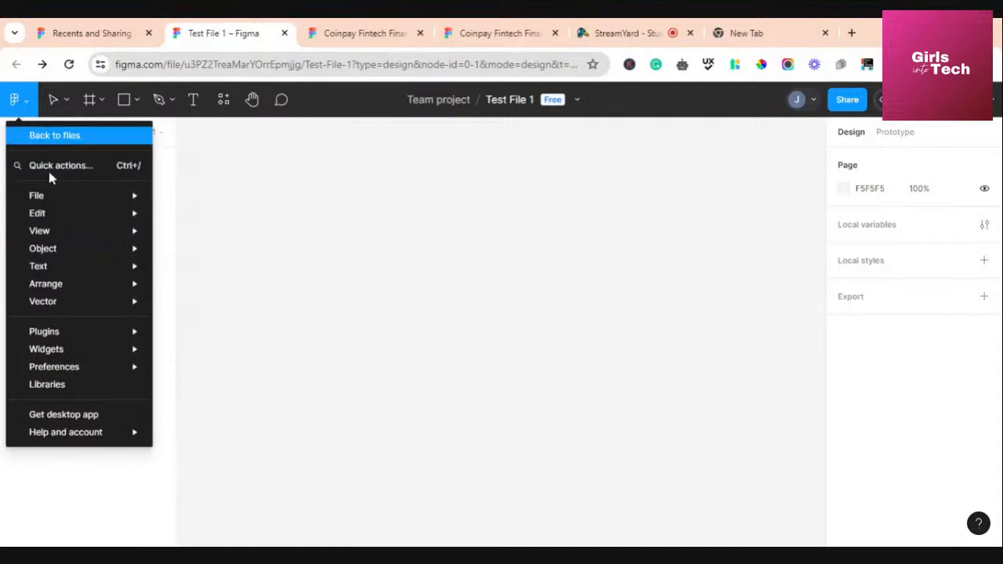
mouse_move(43, 203)
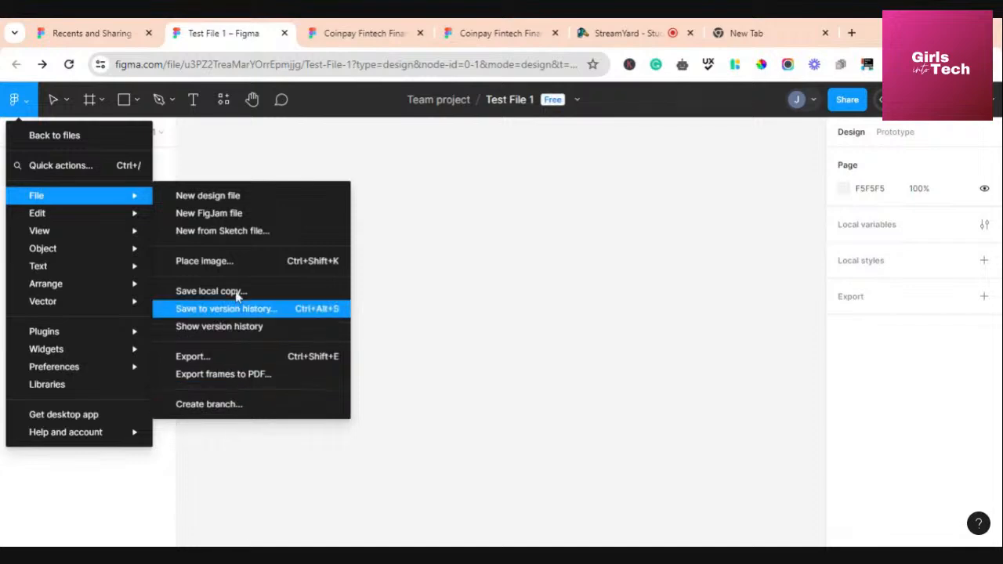
click(246, 167)
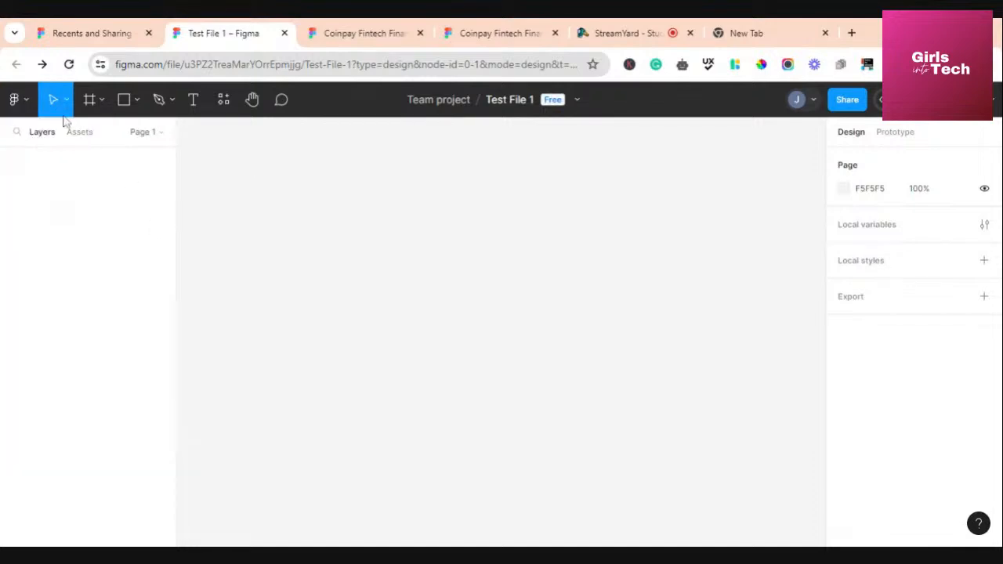
click(16, 99)
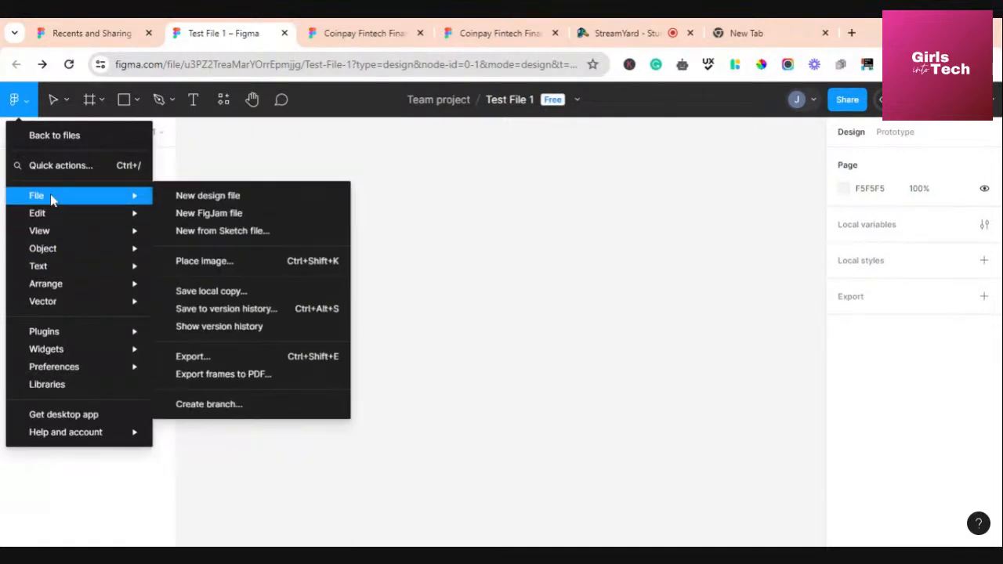
mouse_move(59, 275)
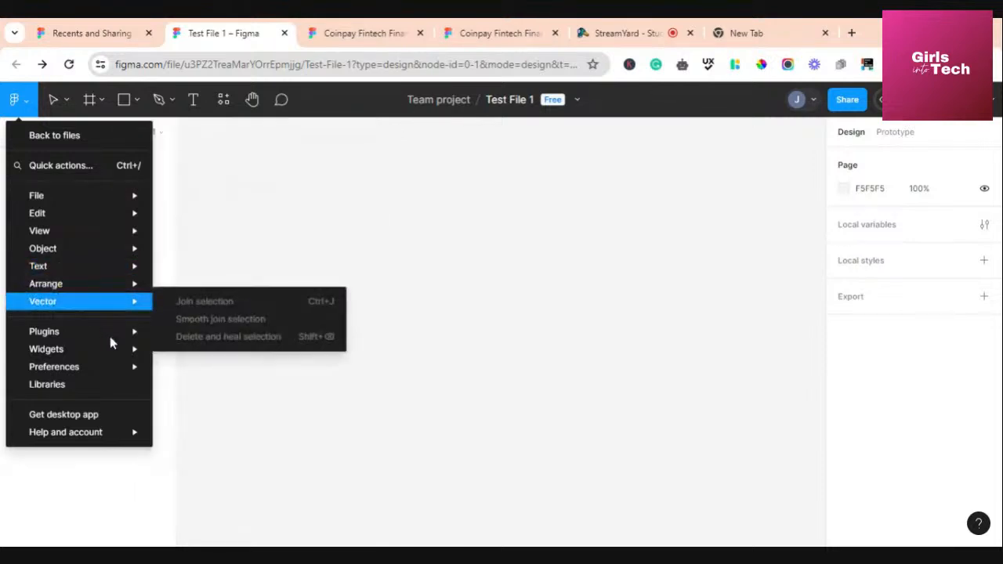
mouse_move(112, 337)
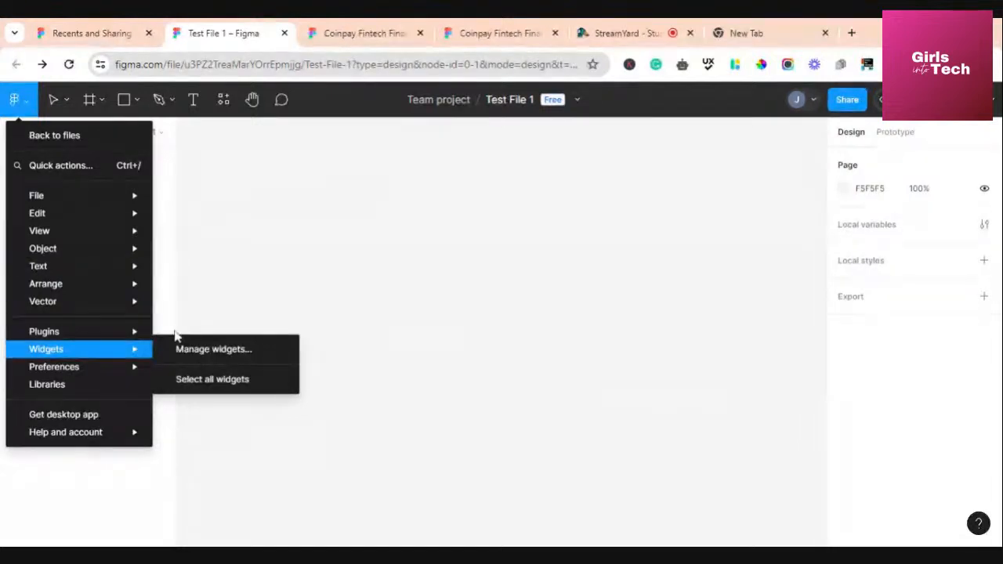
mouse_move(78, 359)
mouse_move(99, 376)
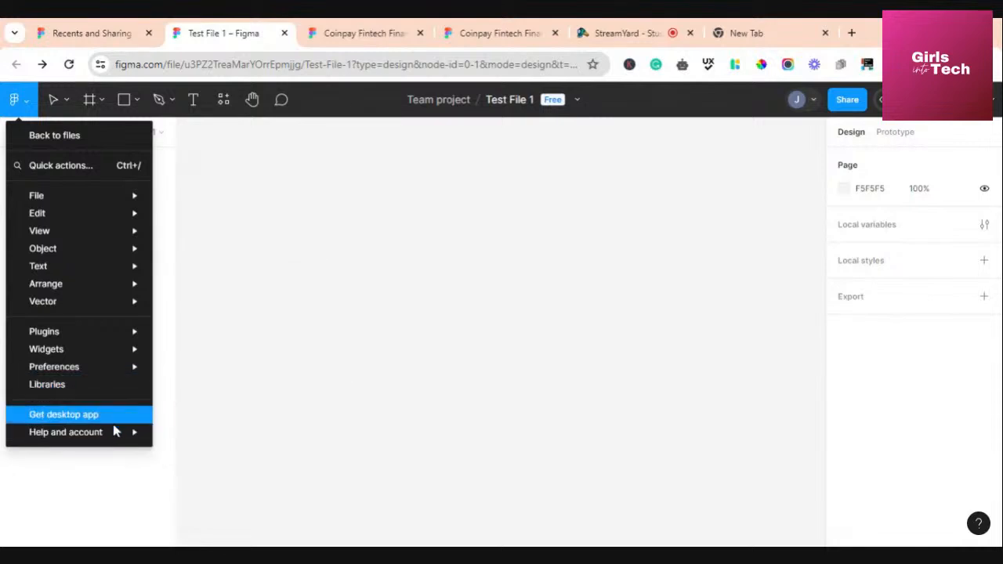
mouse_move(114, 432)
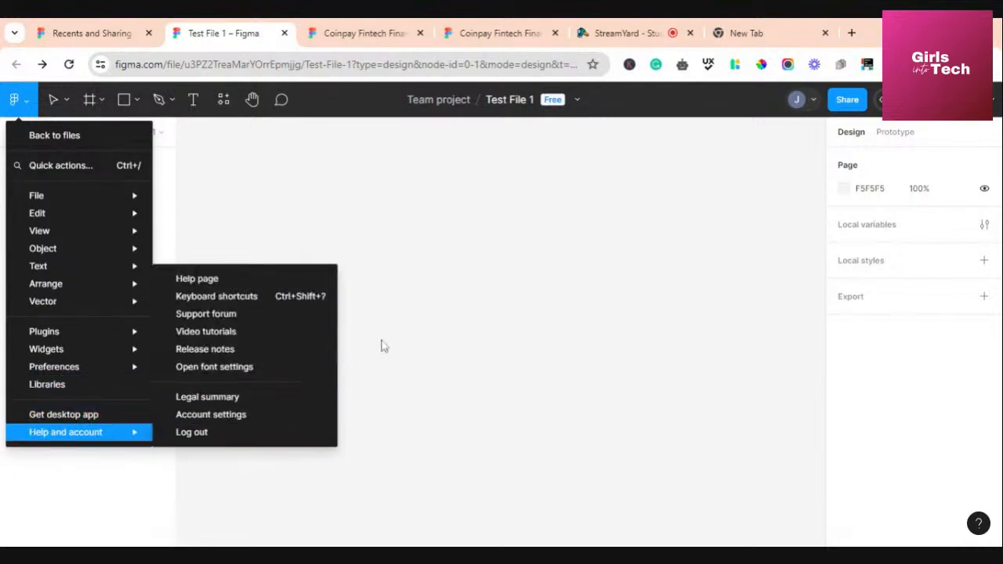
click(463, 305)
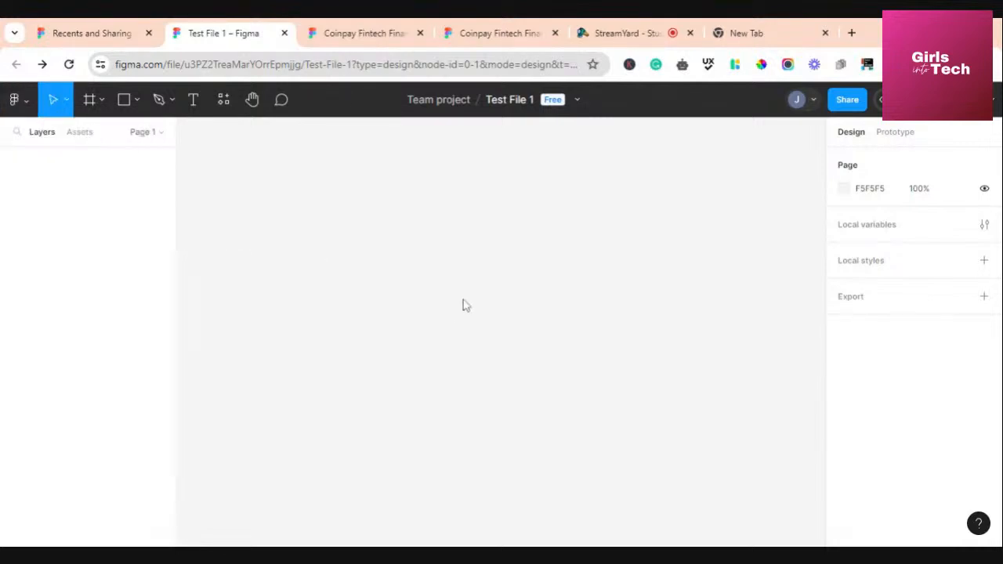
Try Scale mode from the Move tool menu, then switch back to Move mode
click(64, 101)
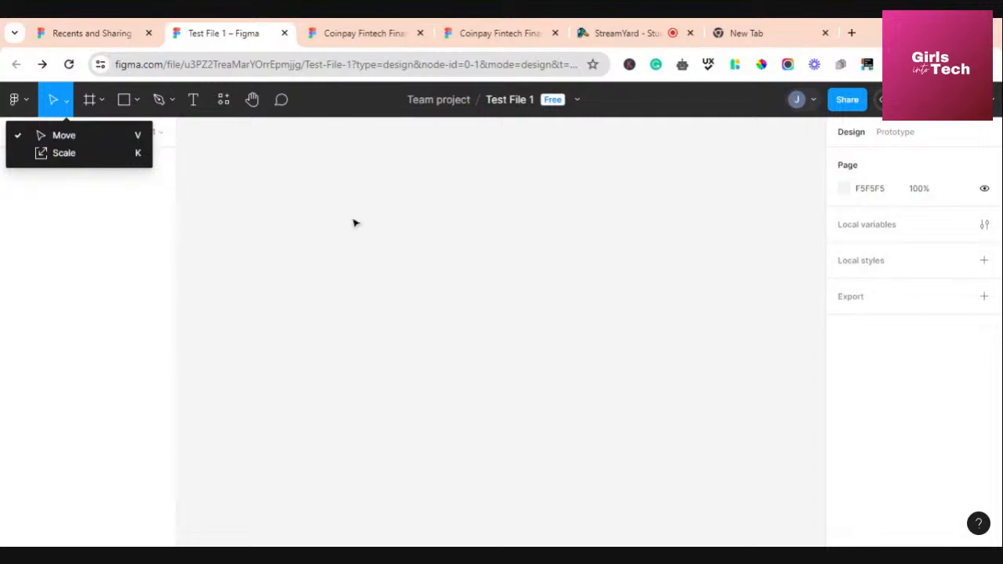
click(80, 153)
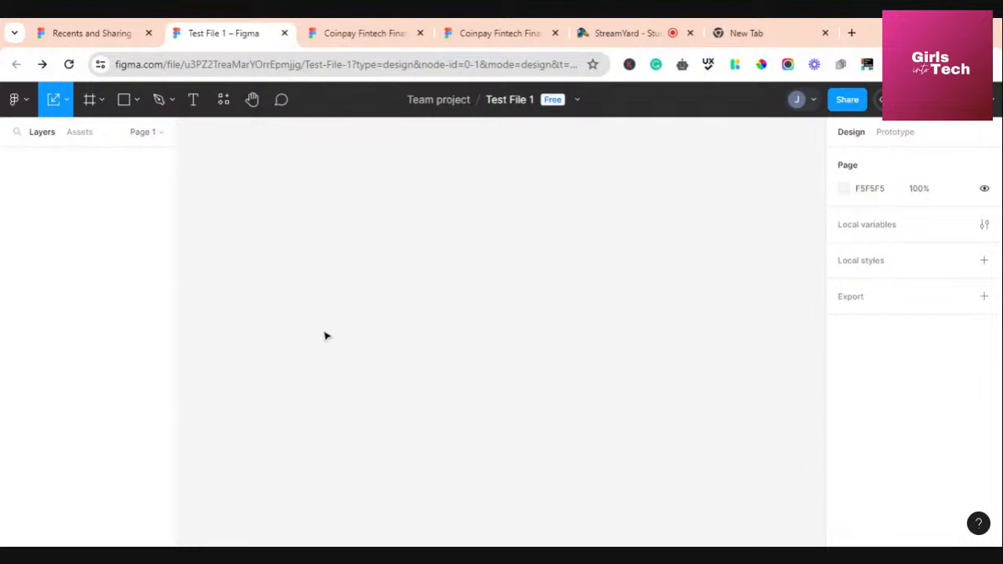
click(58, 102)
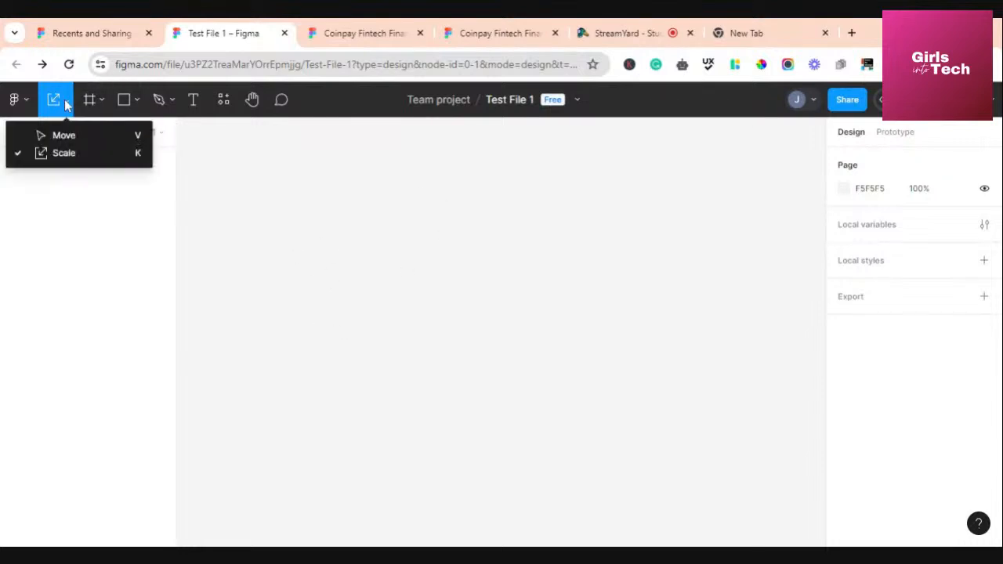
click(59, 136)
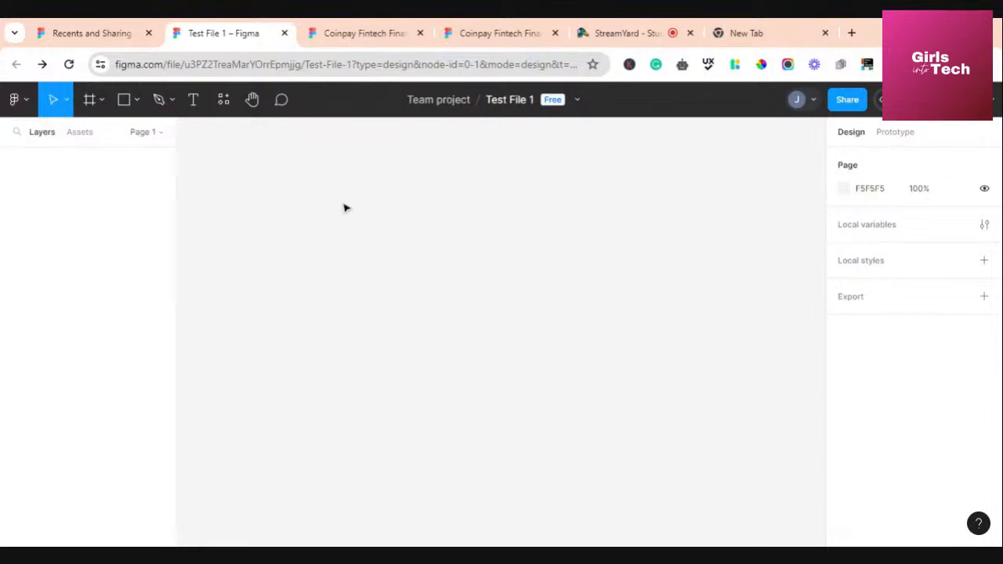
click(135, 105)
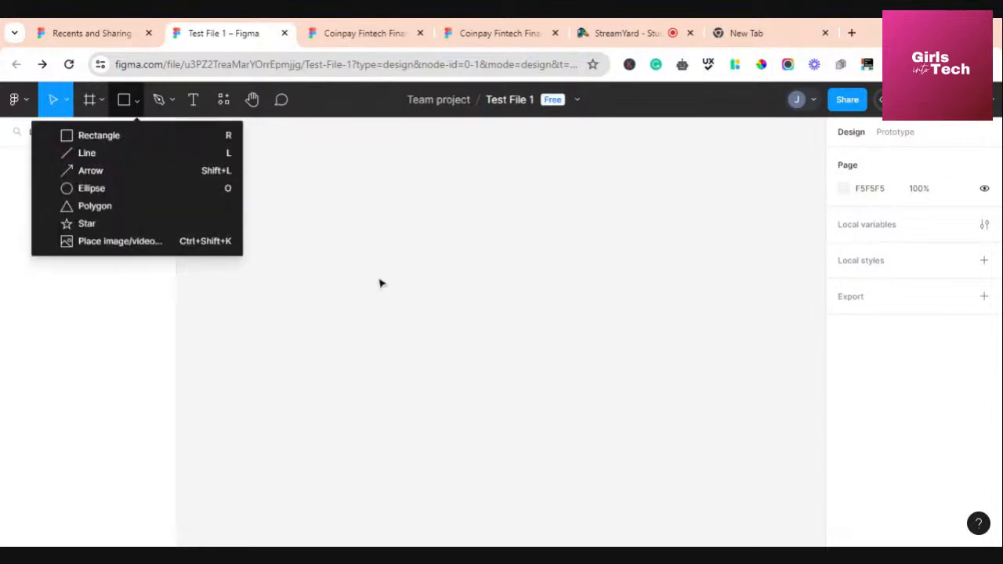
Draw a 183 × 189 grey rectangle and nudge it down-right to X -187, Y -146
click(123, 138)
mouse_move(357, 191)
mouse_down()
mouse_move(409, 322)
mouse_move(491, 330)
mouse_up()
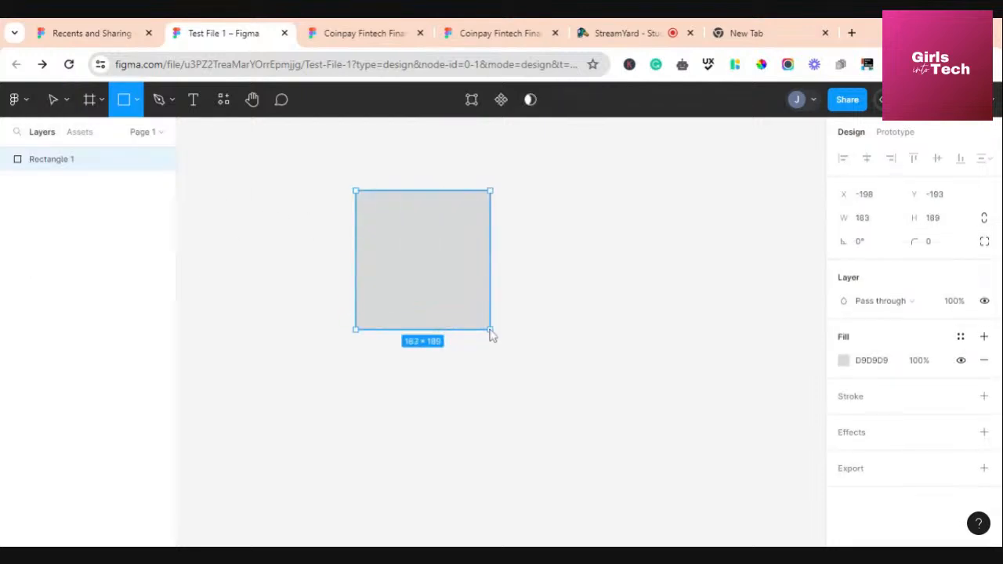
click(67, 101)
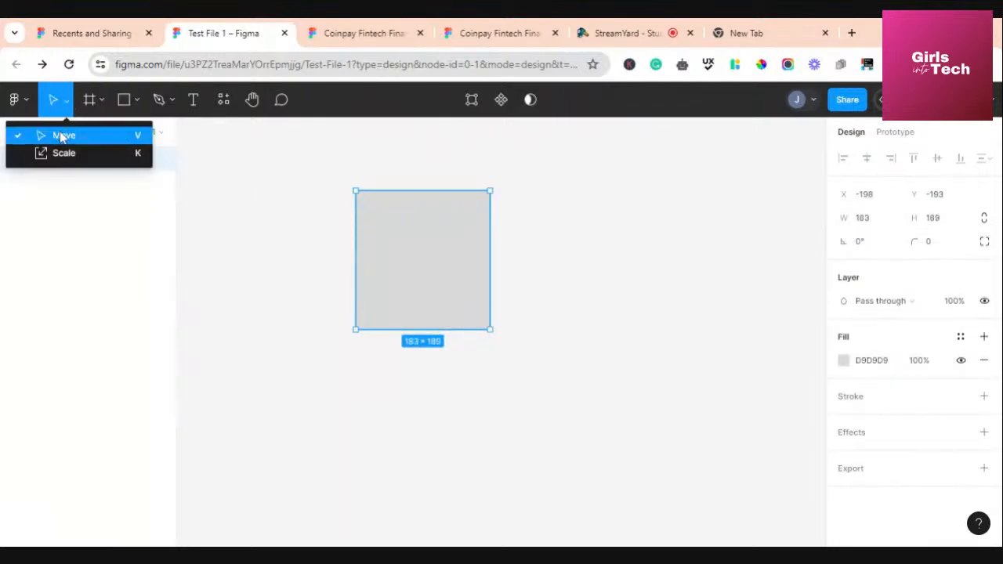
click(62, 138)
drag(388, 239, 394, 271)
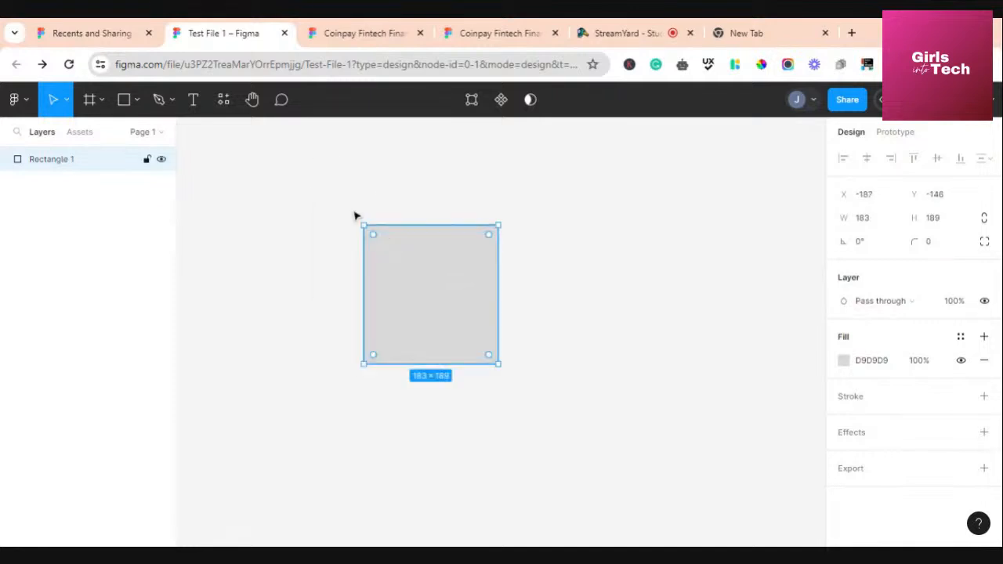
Proportionally scale Rectangle 1 from its corner with Scale (K), ending at 152 × 156.98
click(65, 105)
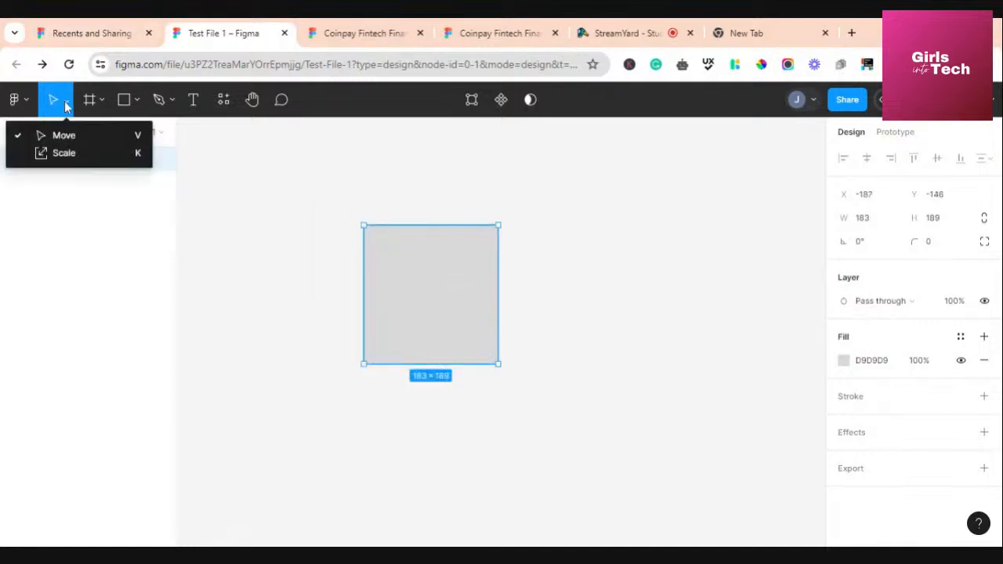
click(62, 152)
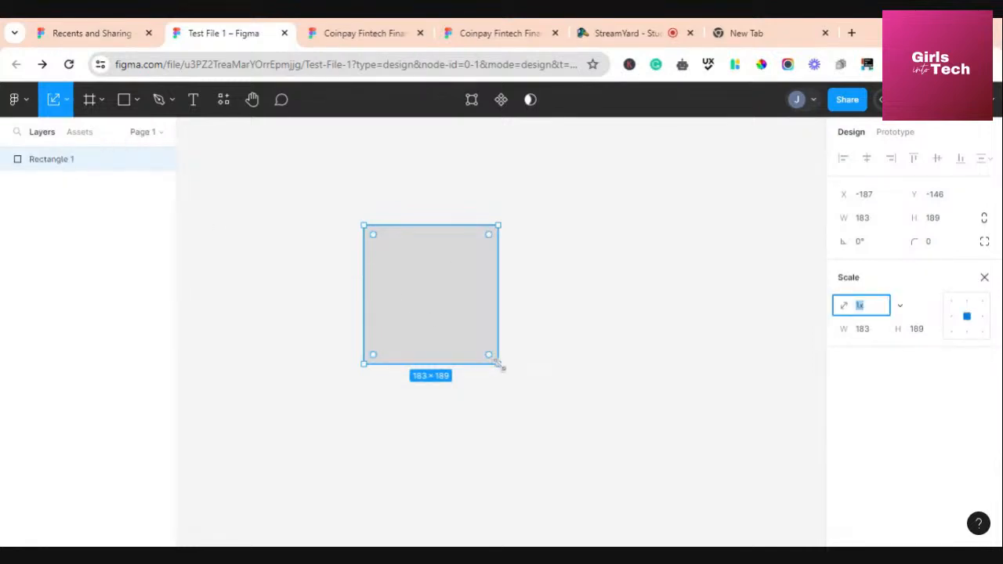
mouse_move(497, 364)
mouse_down()
mouse_move(598, 524)
mouse_move(609, 507)
mouse_move(369, 233)
mouse_move(575, 531)
mouse_move(782, 547)
mouse_move(506, 358)
mouse_move(483, 365)
mouse_up()
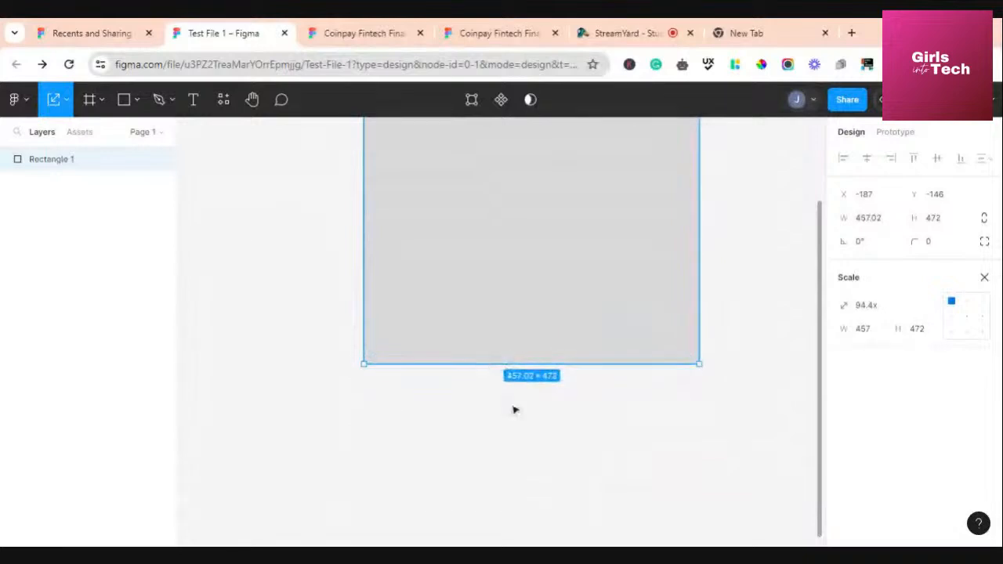
scroll(521, 417, up, 1)
scroll(503, 385, up, 1)
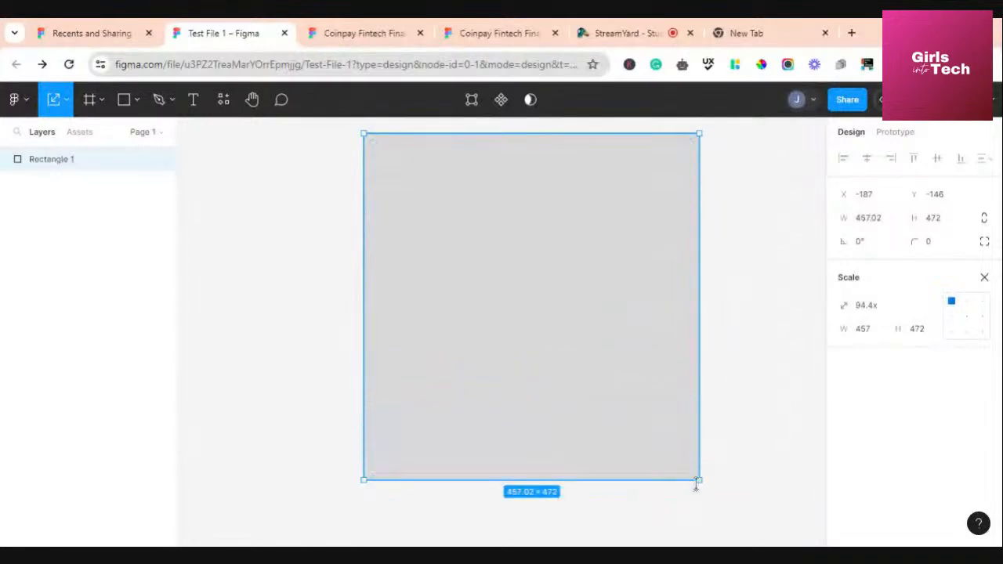
drag(696, 479, 455, 286)
click(67, 104)
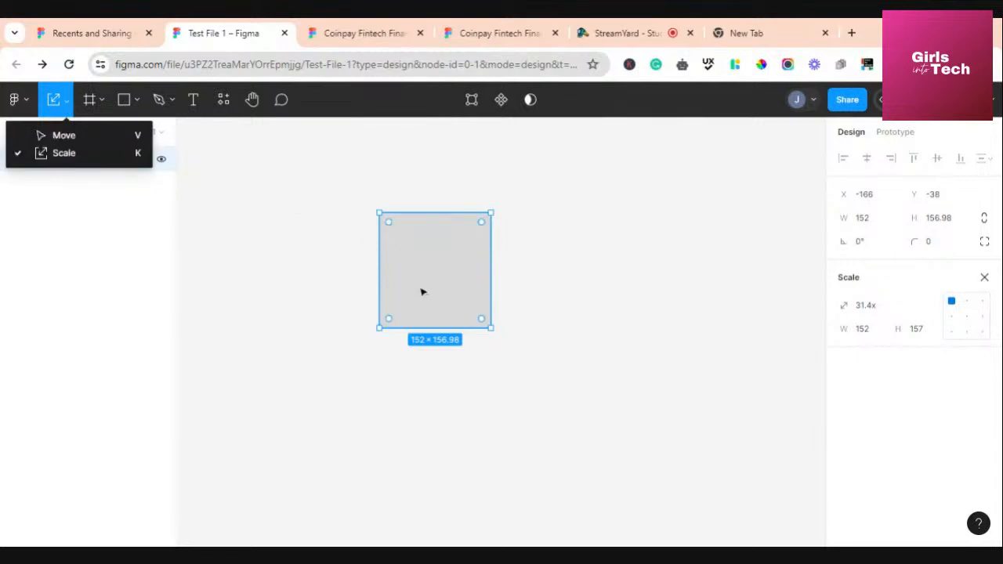
click(354, 226)
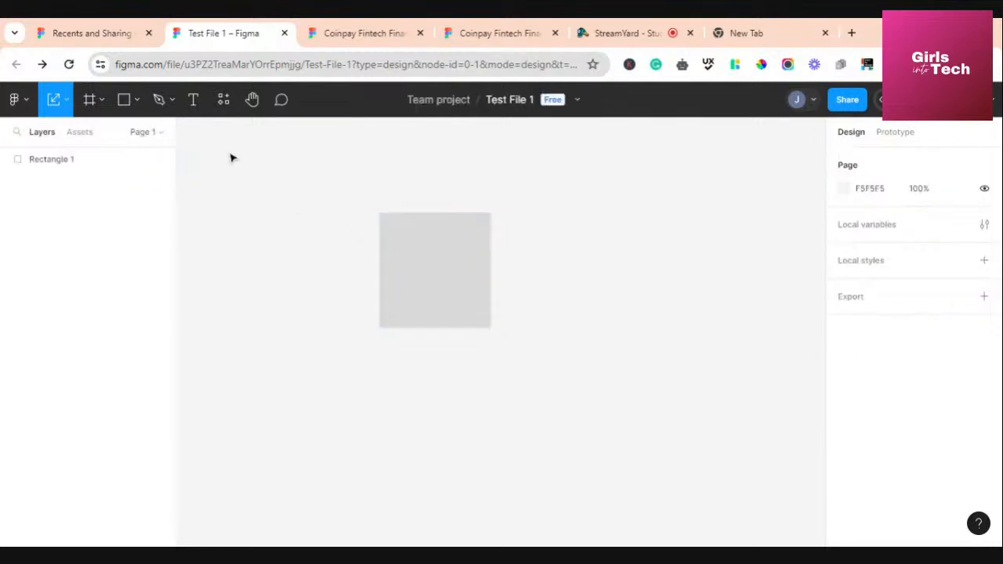
click(101, 106)
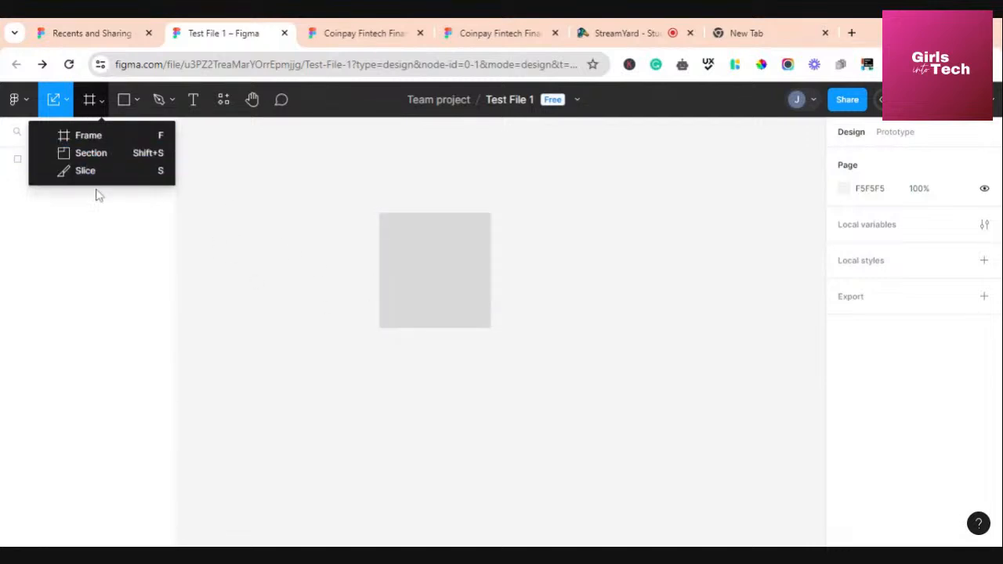
click(428, 284)
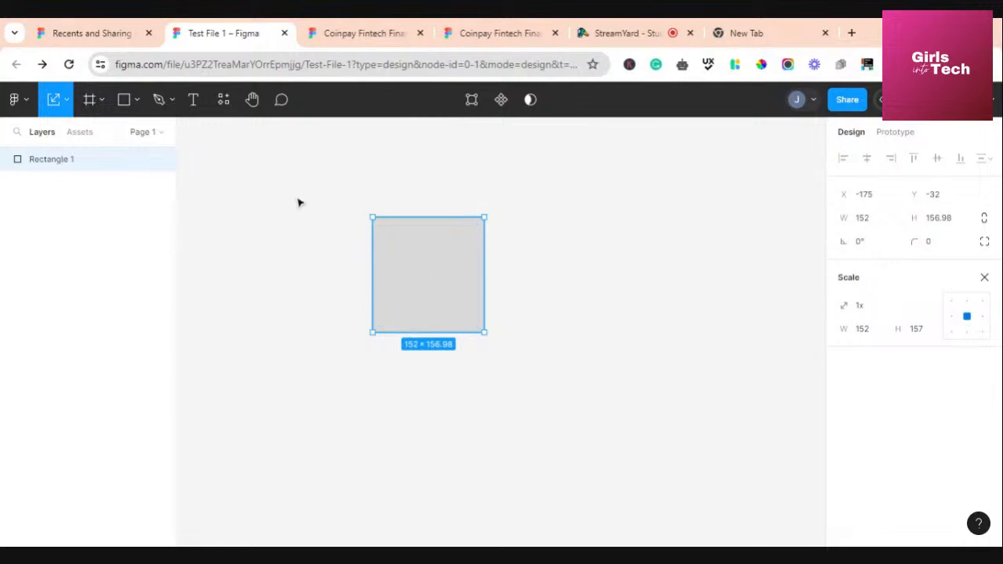
Draw a diagonal line, Line 1, about 127 wide, left of the rectangle
click(136, 102)
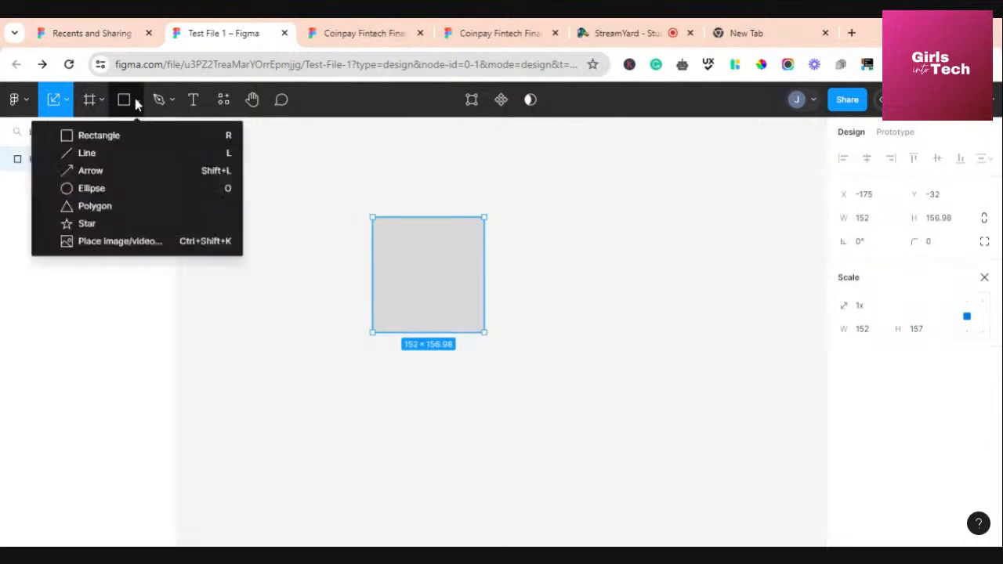
click(128, 158)
drag(280, 222, 318, 312)
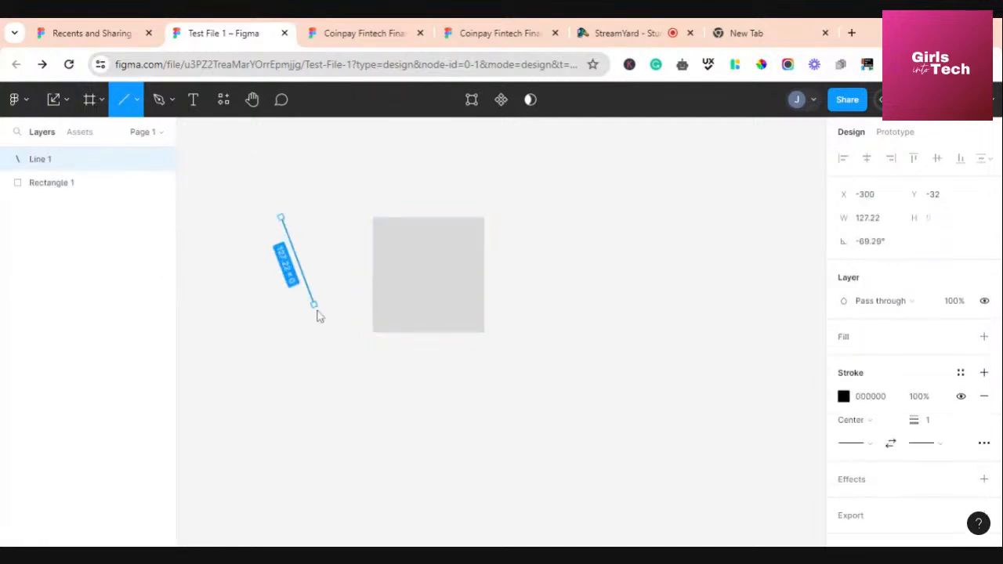
click(294, 197)
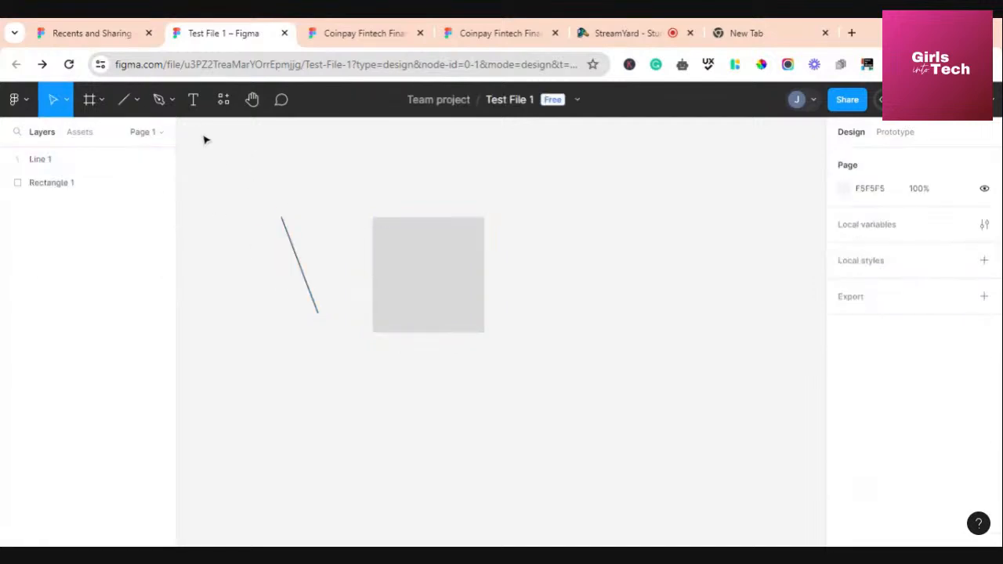
Select Rectangle 1 with a marquee drag, then clear the selection
click(136, 100)
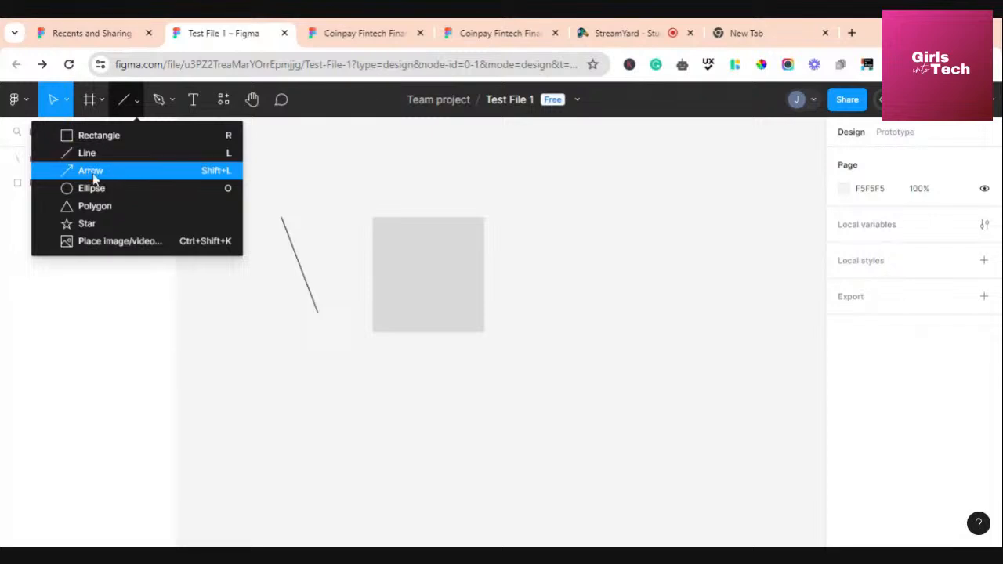
click(329, 165)
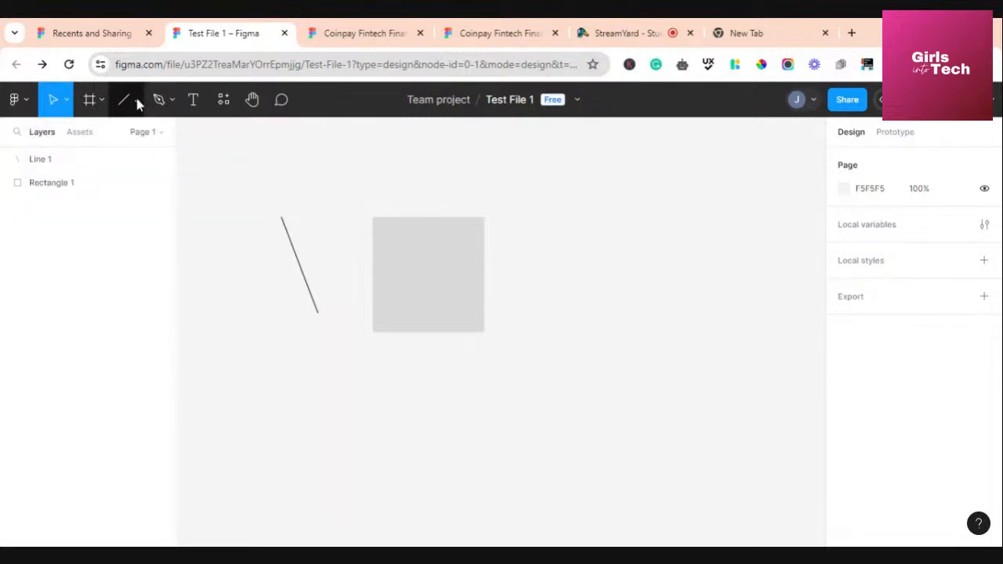
drag(462, 238, 574, 333)
click(616, 285)
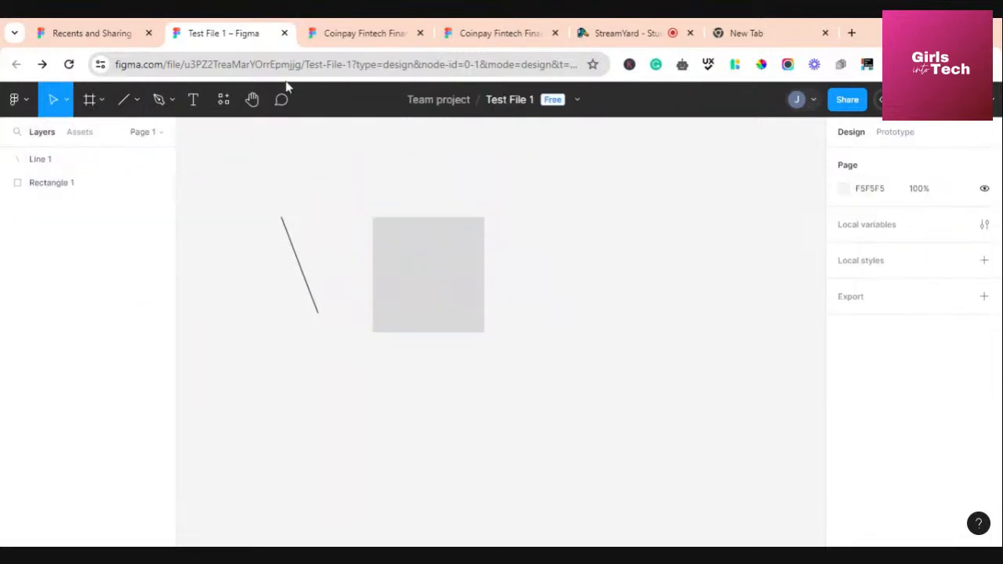
Draw a down-right arrow, Arrow 1, to the right of the rectangle
click(101, 99)
click(136, 101)
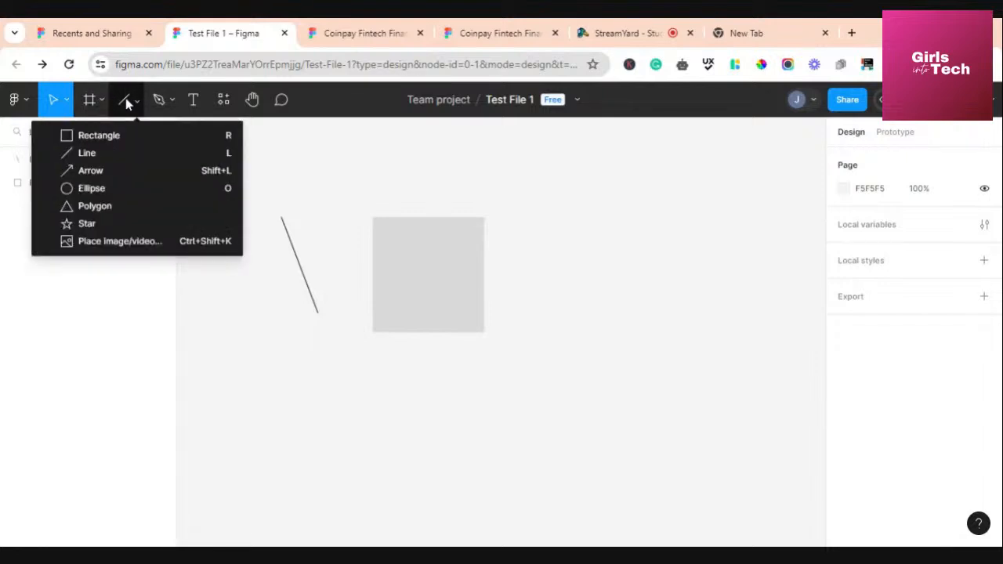
click(91, 172)
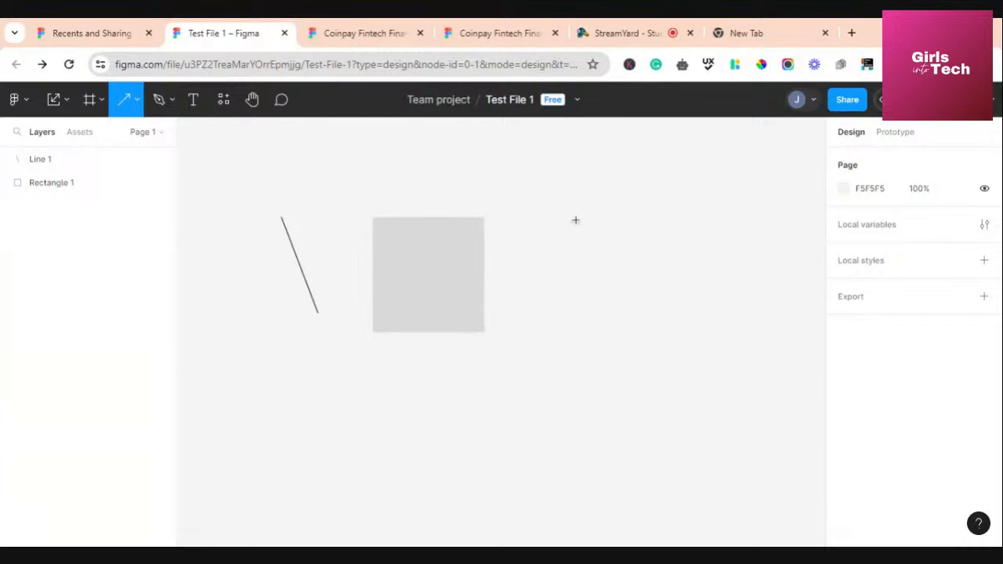
mouse_move(567, 194)
mouse_down()
mouse_move(619, 333)
mouse_move(586, 221)
mouse_move(671, 347)
mouse_move(759, 215)
mouse_move(732, 269)
mouse_move(650, 338)
mouse_move(709, 444)
mouse_move(681, 394)
mouse_move(662, 306)
mouse_move(721, 381)
mouse_move(651, 275)
mouse_move(596, 218)
mouse_move(728, 389)
mouse_move(664, 273)
mouse_up()
click(707, 242)
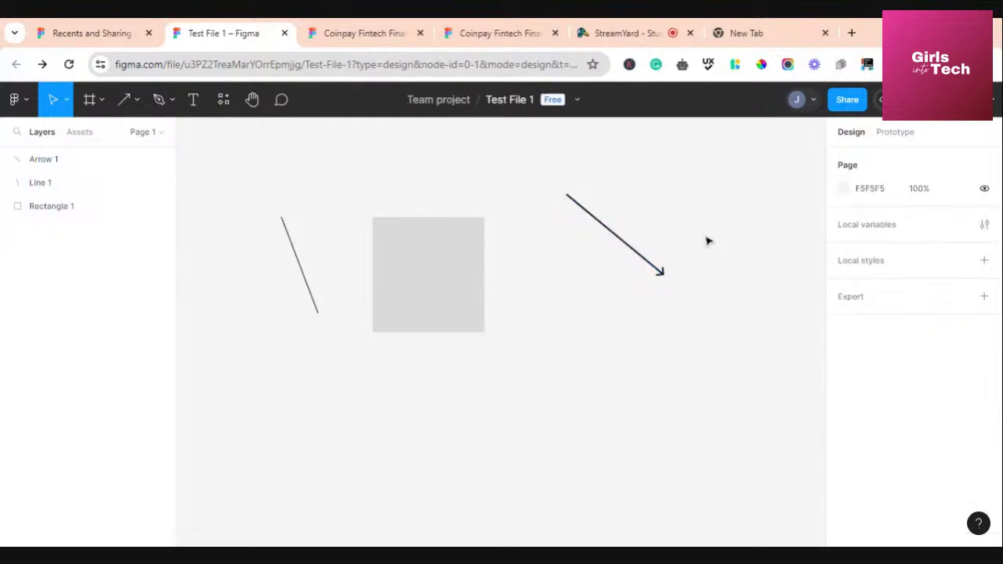
Draw a small ellipse, Ellipse 1, to the right of the rectangle
click(136, 100)
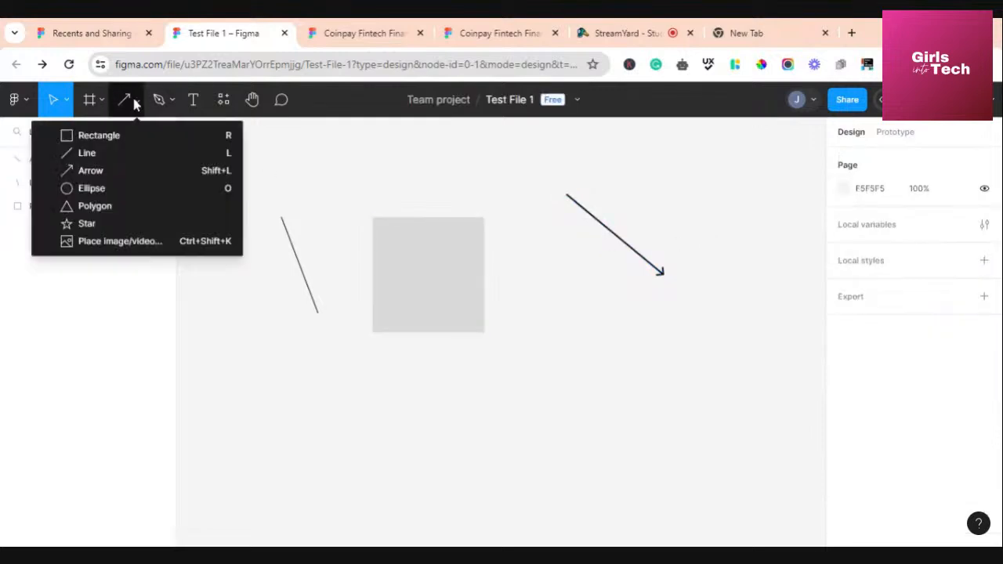
click(102, 192)
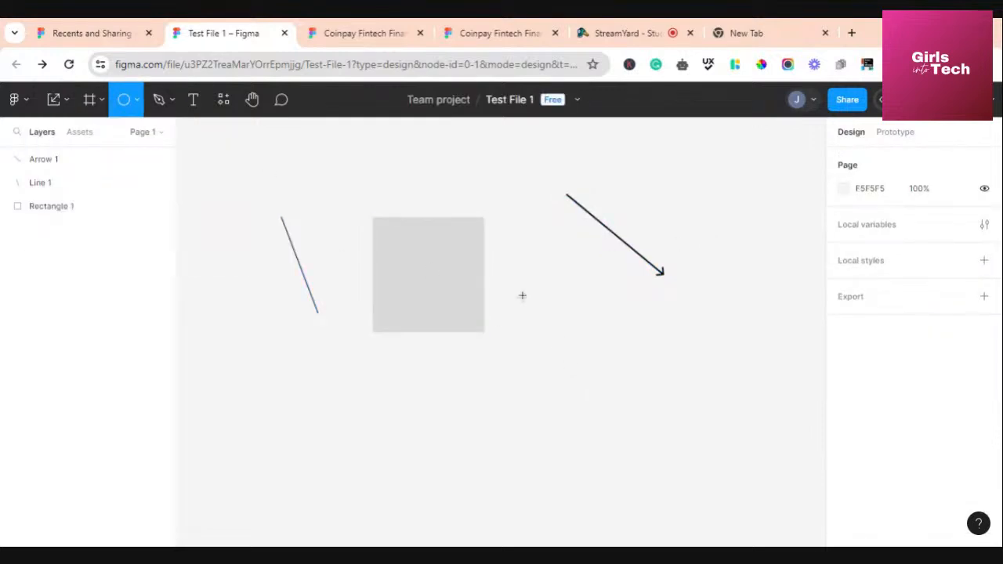
drag(522, 286, 616, 424)
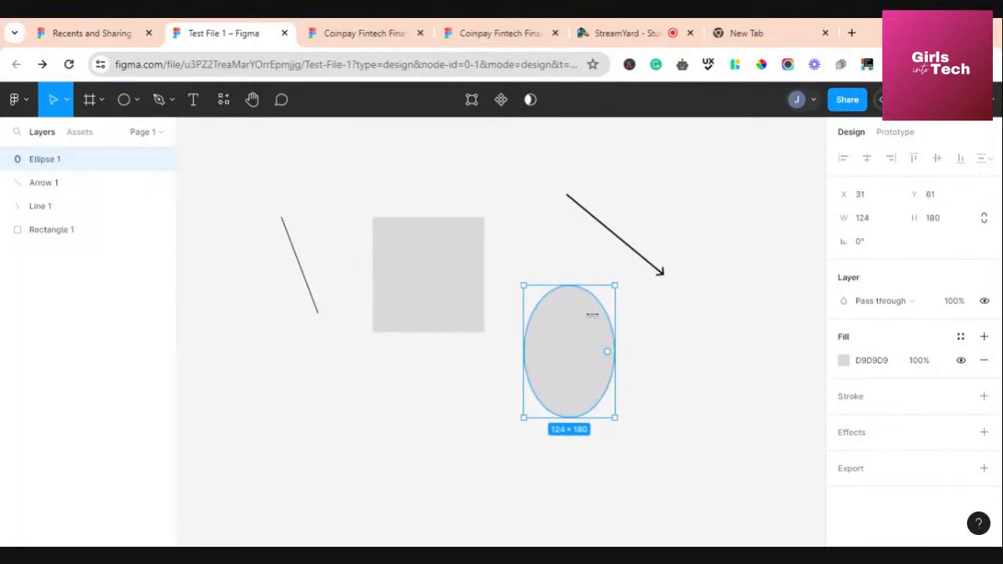
Draw a 94 × 121 triangle, Polygon 1, below the line
click(135, 101)
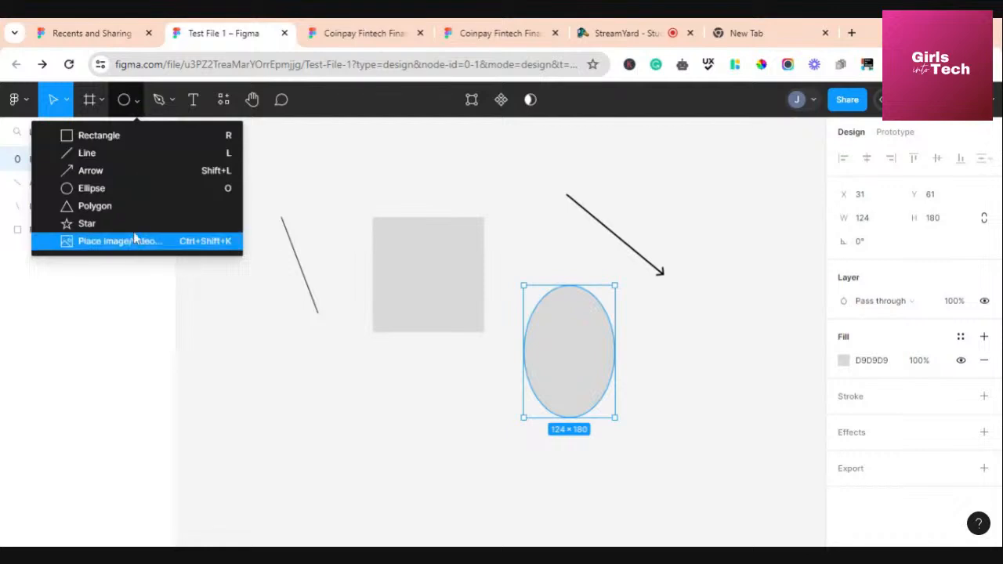
click(130, 208)
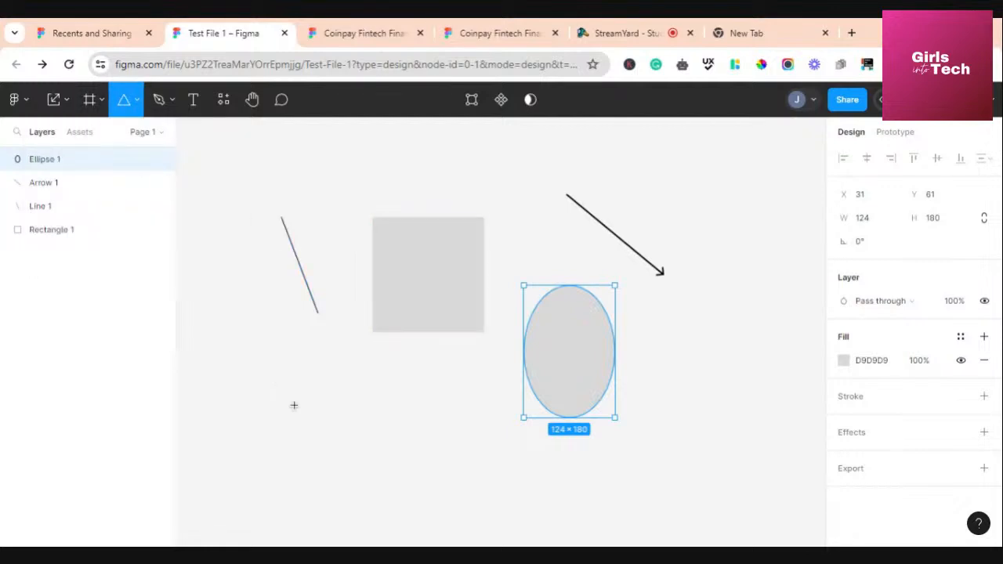
drag(281, 381, 349, 470)
Draw a 78 × 124 star, Star 1, to the right of the arrow
click(137, 101)
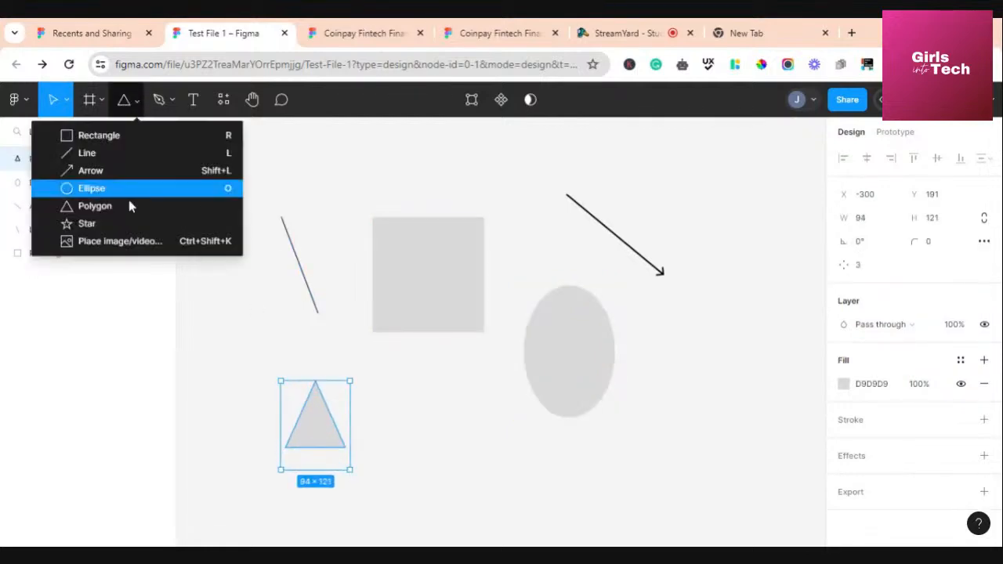
click(141, 240)
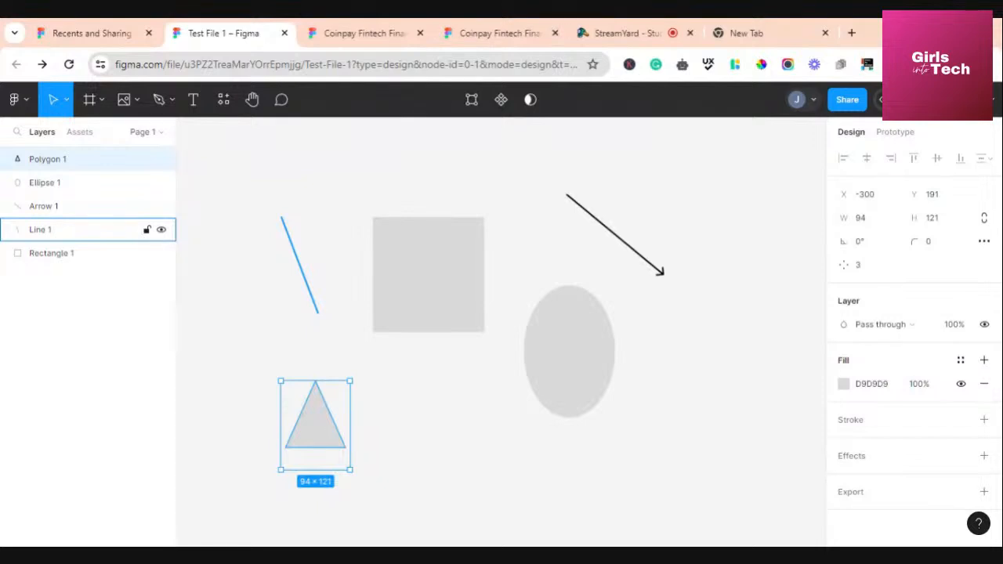
click(136, 101)
click(128, 226)
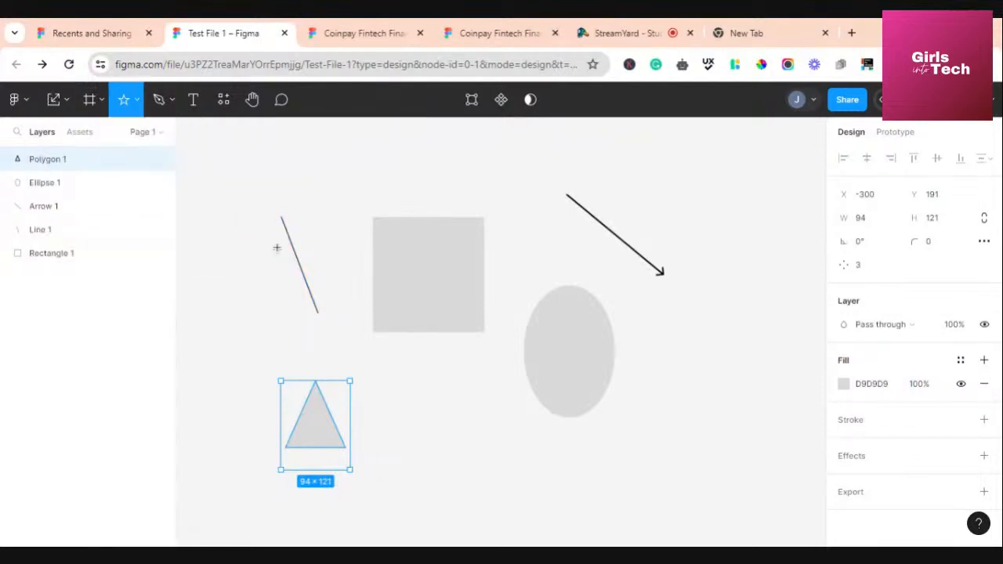
drag(666, 176, 719, 271)
click(695, 381)
click(139, 101)
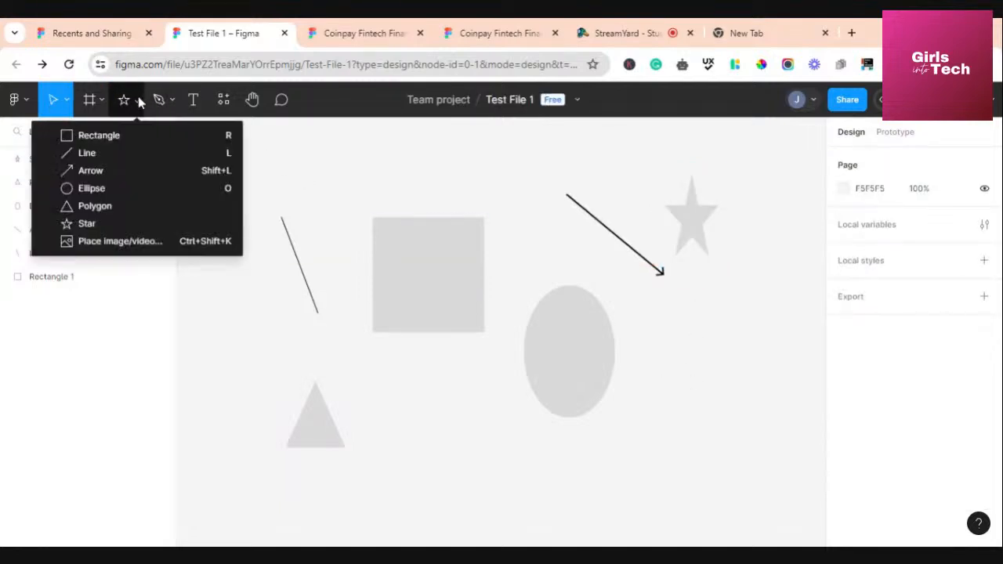
click(126, 244)
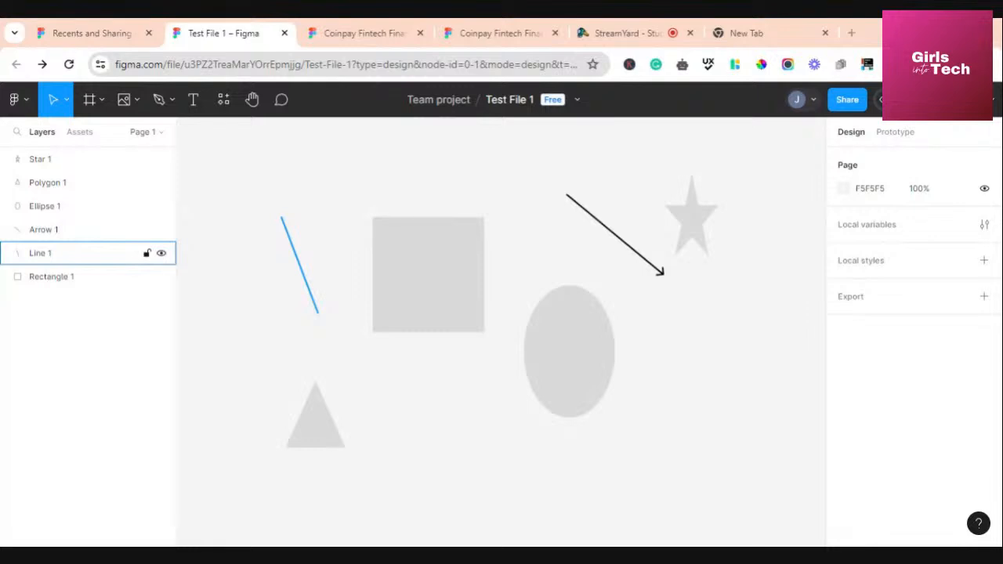
Place the Girls into Tech logo image on the canvas with Place image/video
click(137, 100)
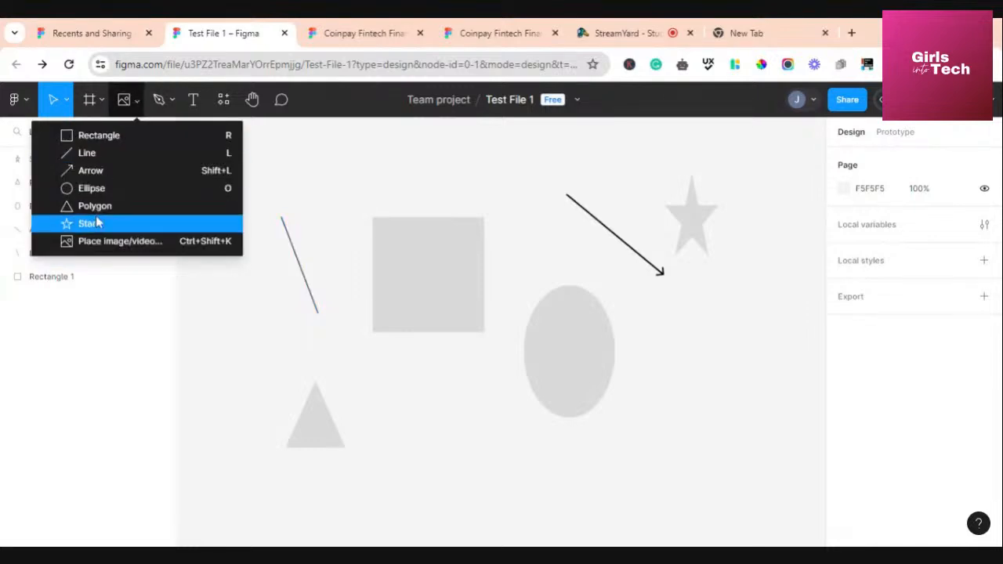
click(105, 243)
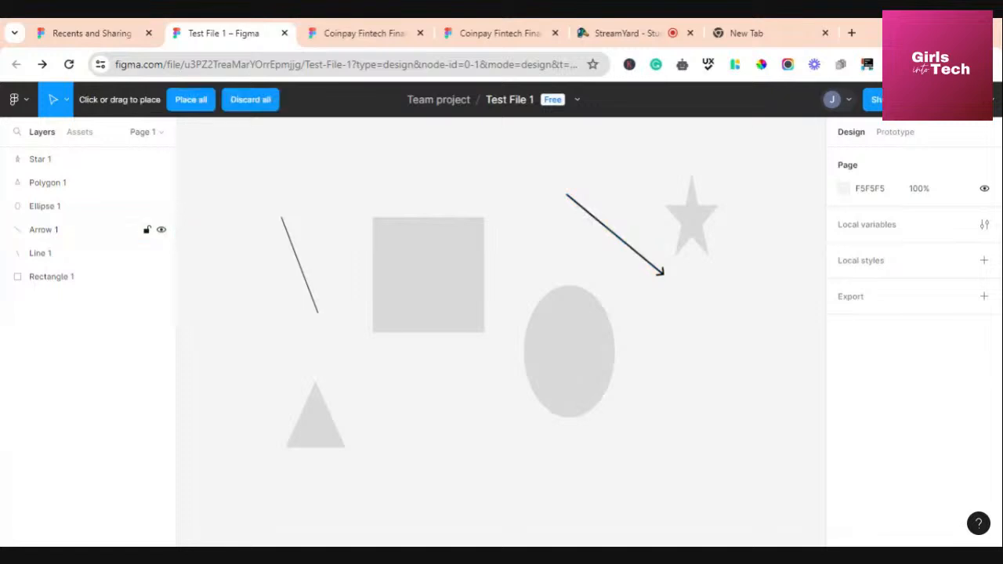
click(440, 443)
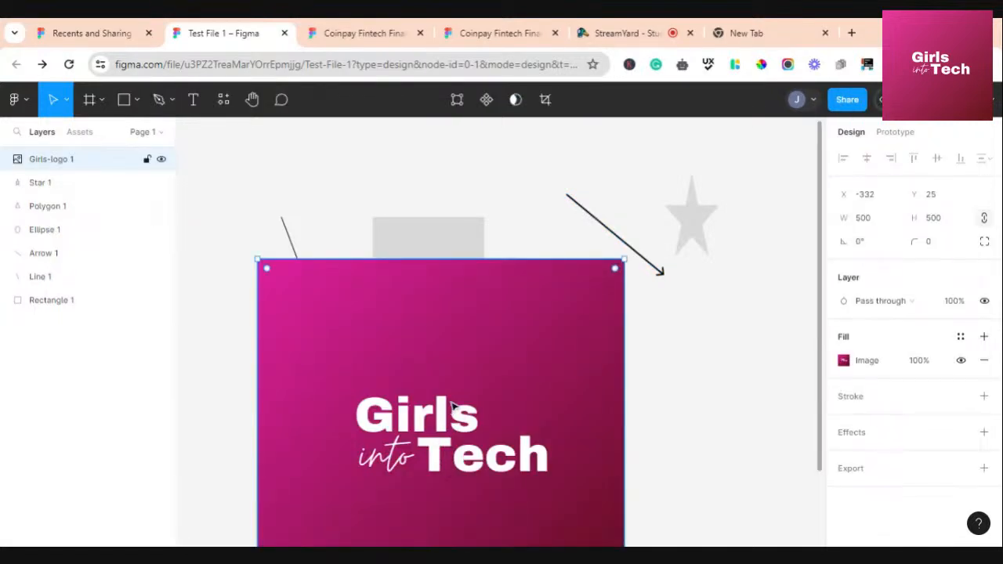
scroll(493, 407, down, 5)
scroll(509, 410, up, 6)
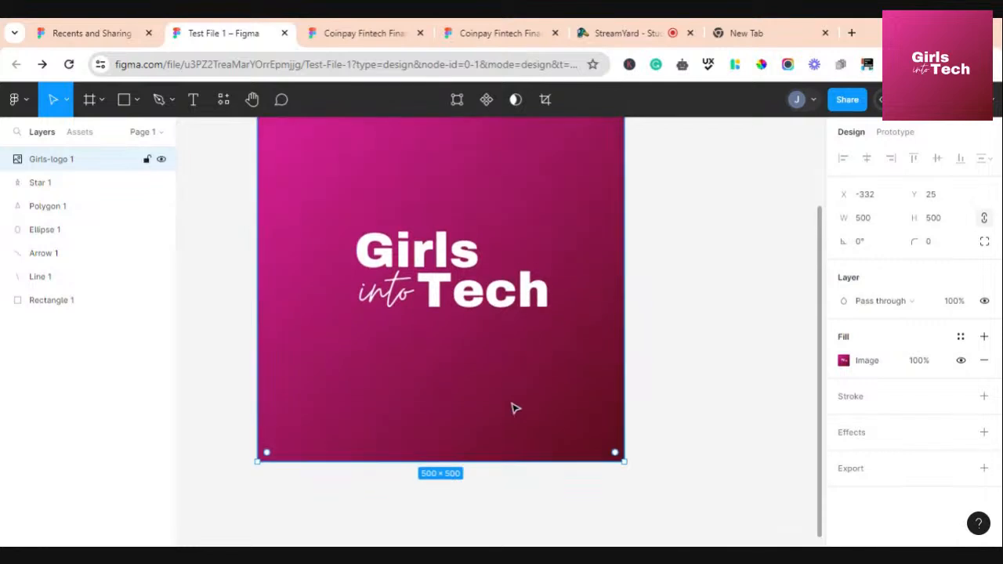
scroll(513, 407, down, 3)
scroll(514, 408, down, 3)
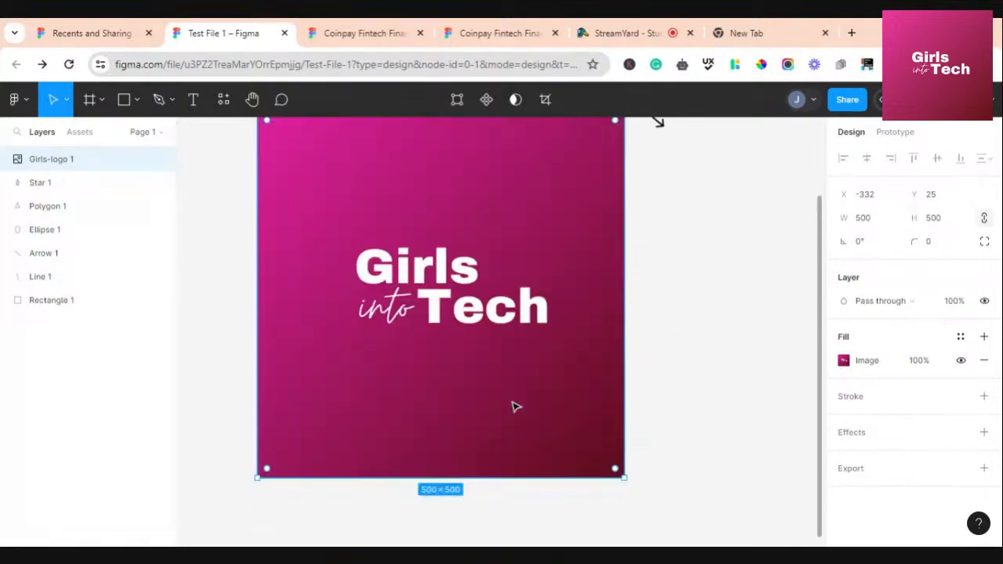
scroll(515, 406, up, 1)
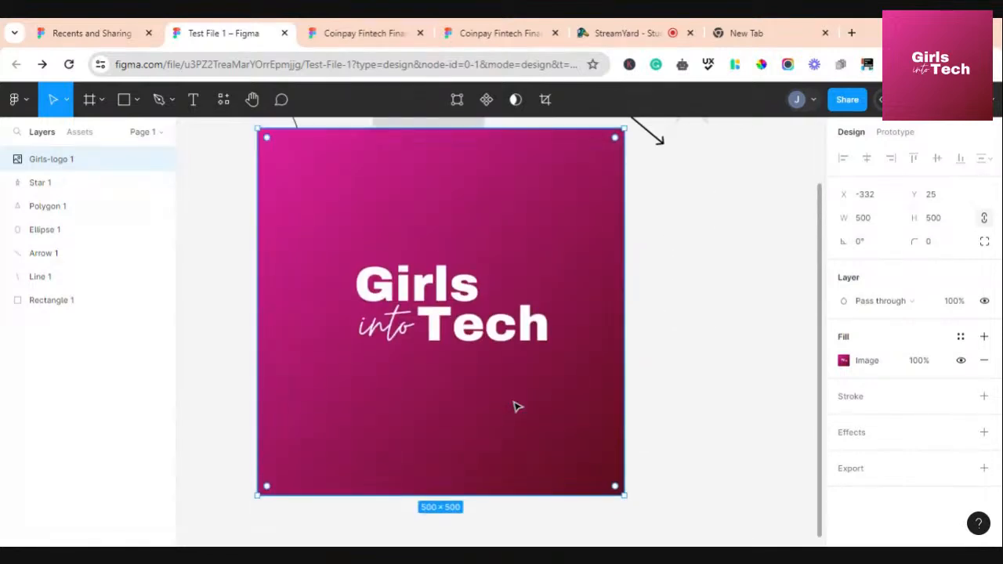
Scale the logo down to 121 × 121 beside the triangle, at X -151, Y 191
click(68, 101)
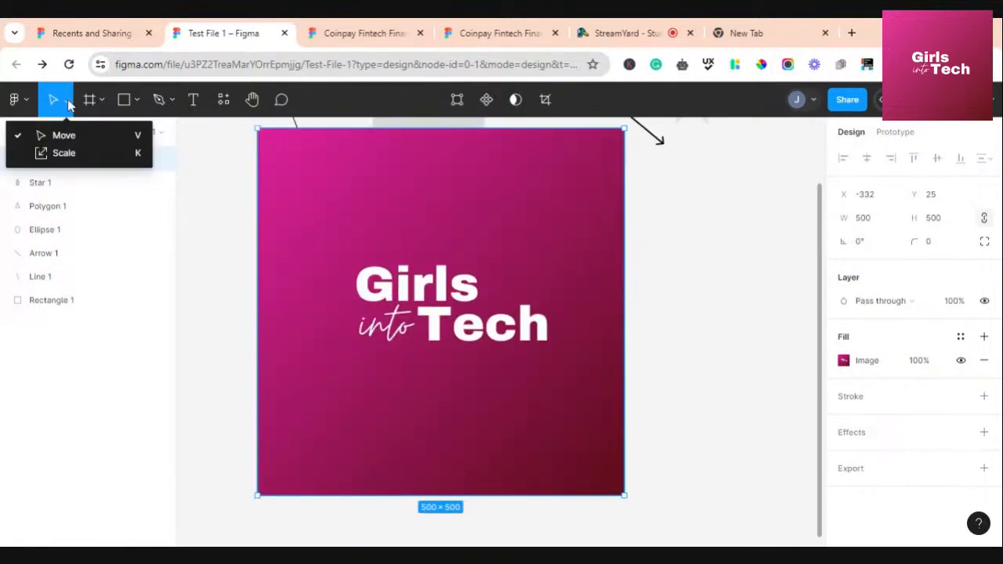
click(59, 154)
drag(619, 488, 363, 232)
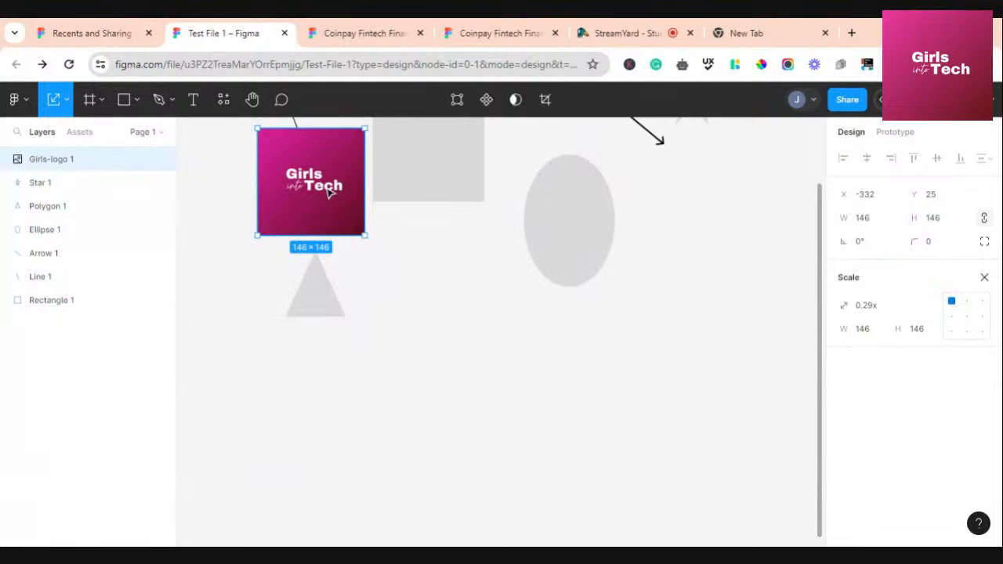
drag(329, 189, 459, 312)
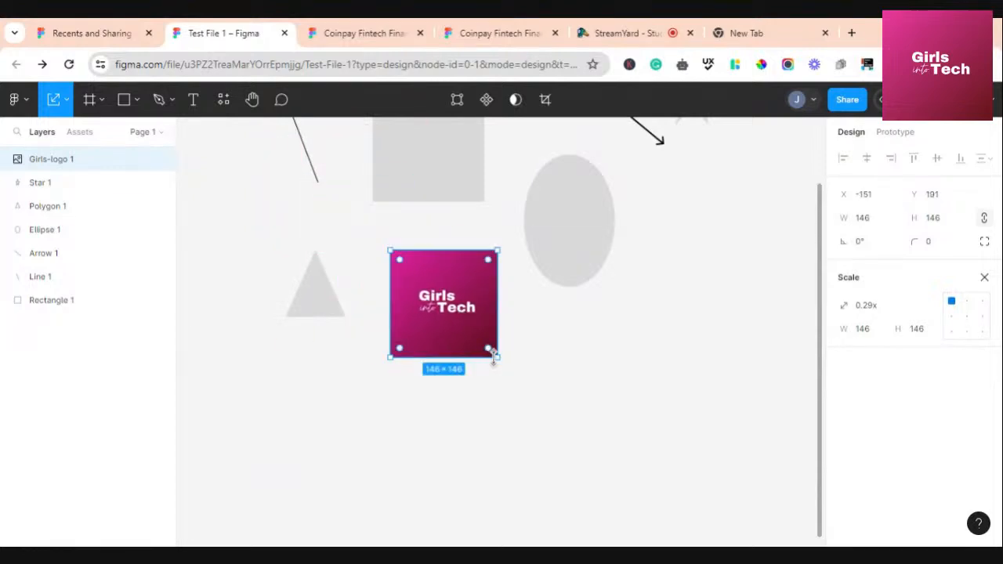
drag(493, 352, 566, 501)
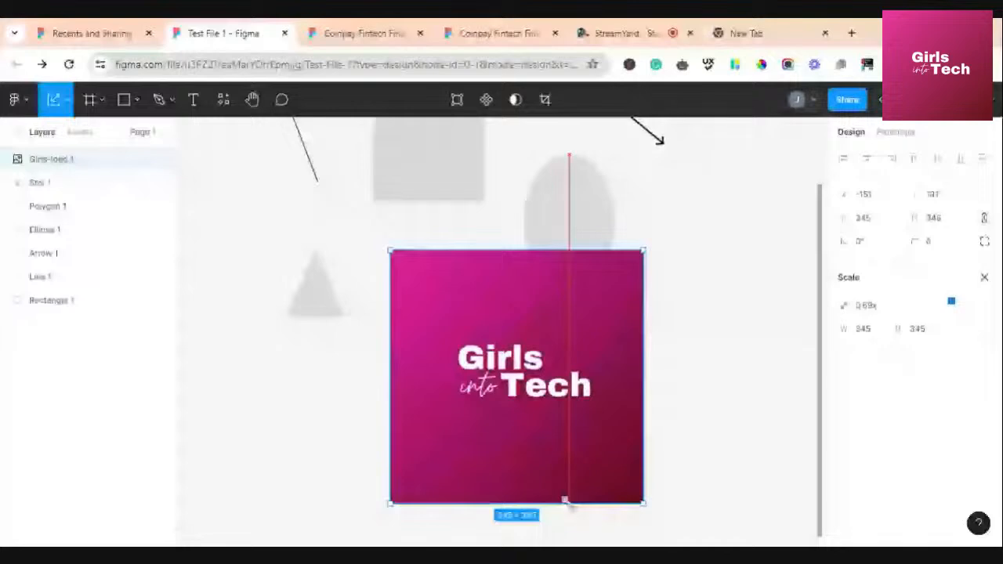
drag(566, 502, 472, 325)
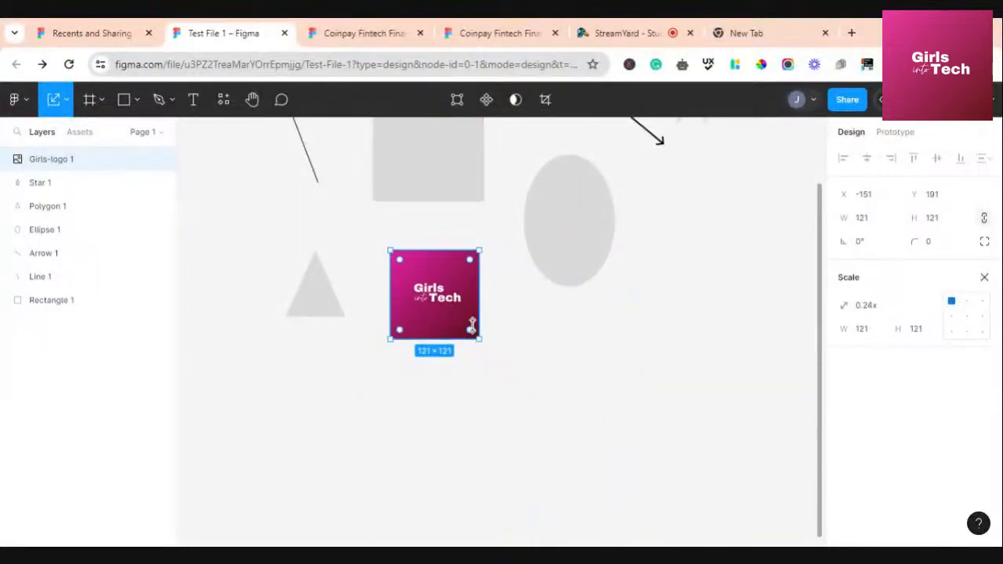
Switch to the StreamYard studio and scroll the comments to read viewer questions
click(606, 33)
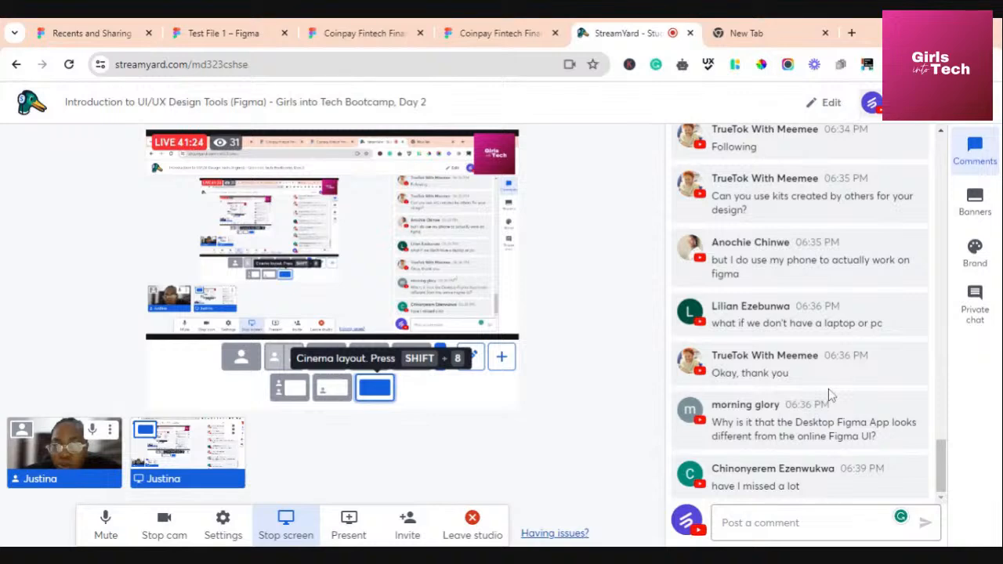
scroll(830, 396, up, 3)
scroll(829, 397, down, 3)
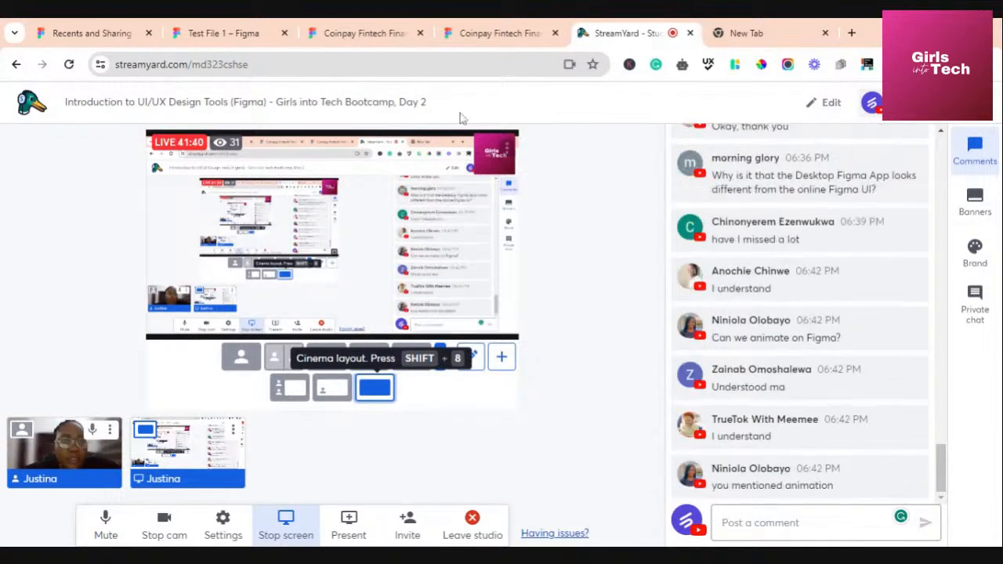
Back in Figma, shrink the logo to 85 × 85 and deselect it
click(243, 33)
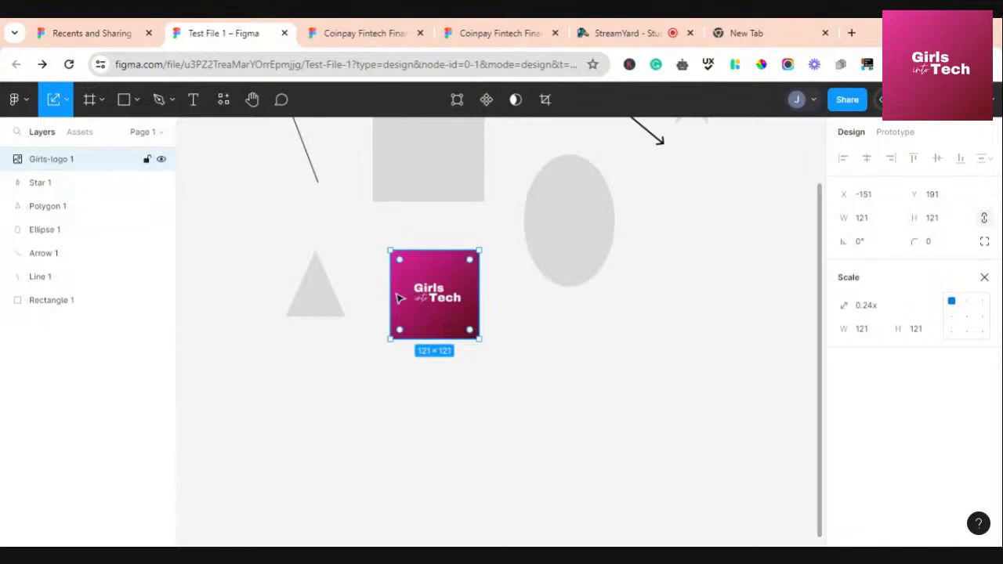
drag(471, 330, 453, 312)
click(491, 330)
scroll(526, 321, up, 5)
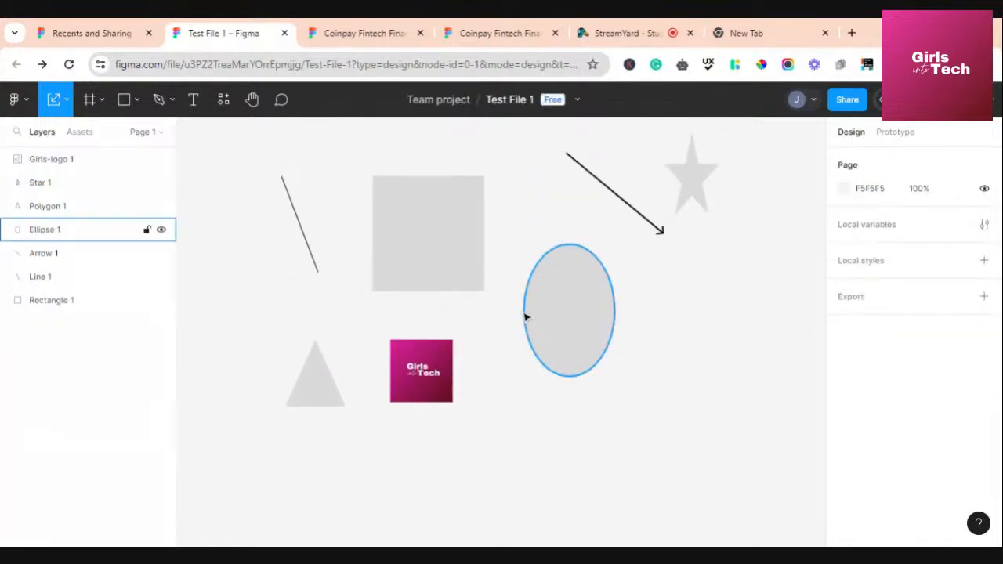
Select the ellipse and star in turn, then choose the Ellipse tool
click(135, 100)
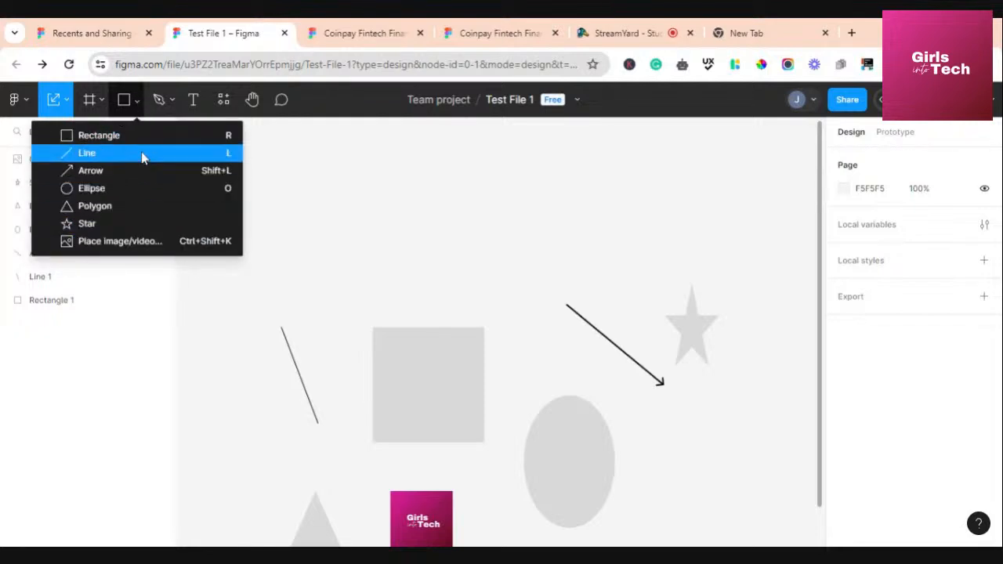
click(382, 260)
scroll(513, 266, down, 2)
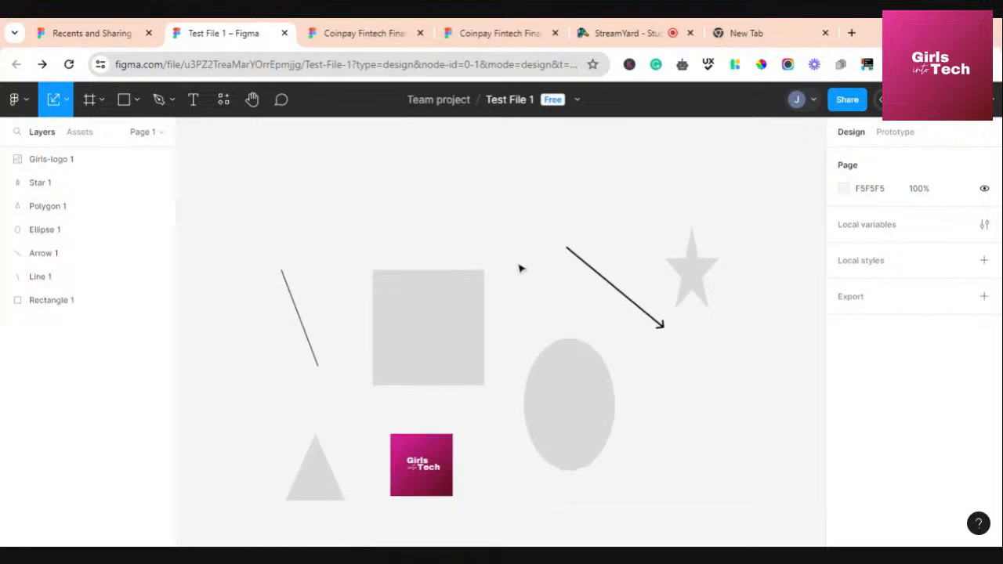
scroll(519, 269, down, 3)
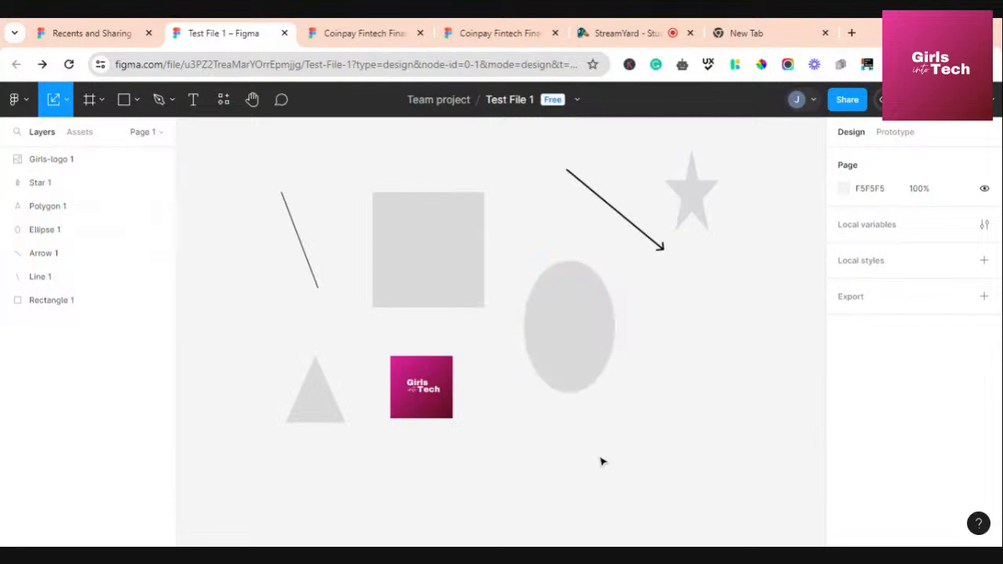
click(571, 365)
click(703, 206)
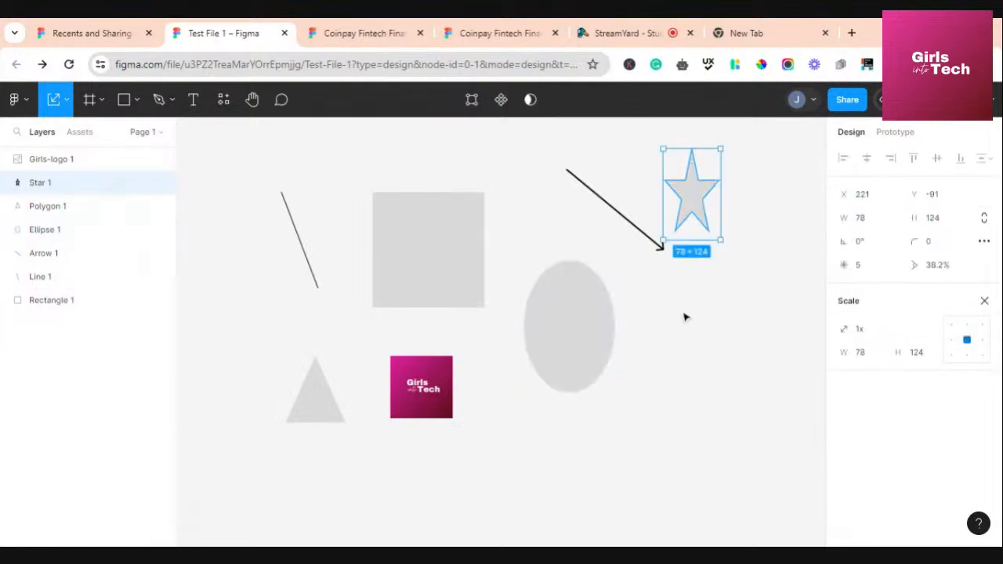
click(679, 342)
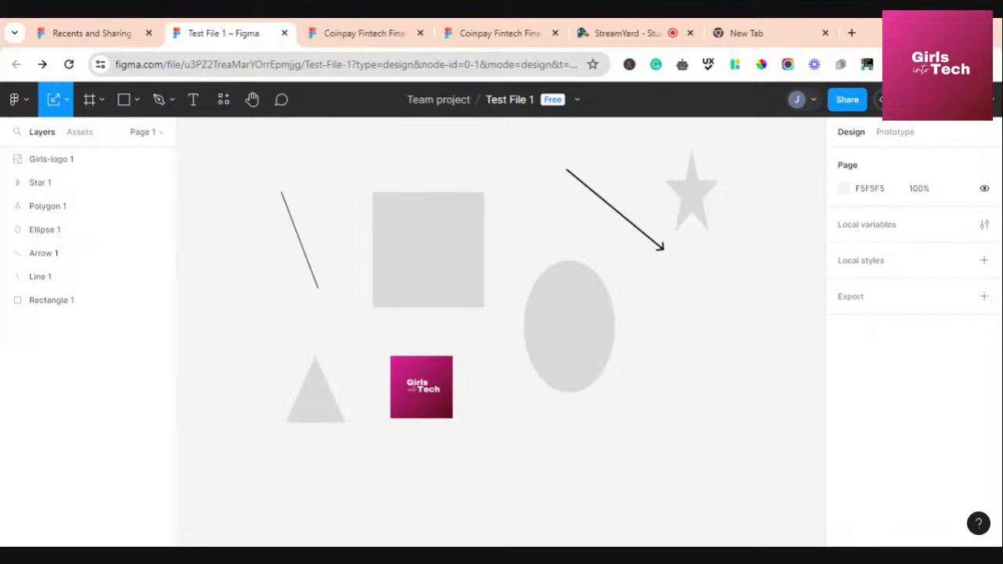
click(136, 103)
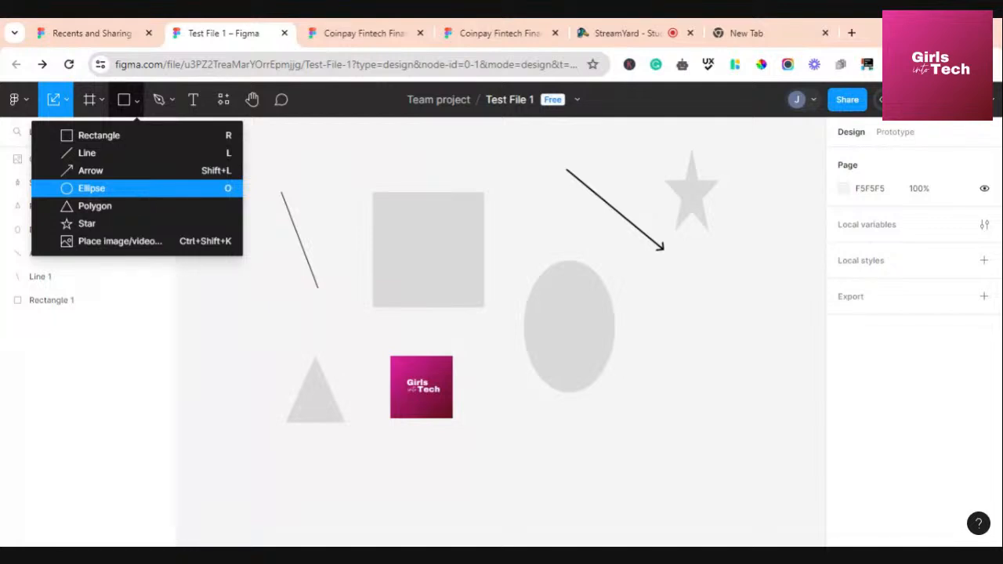
click(133, 190)
scroll(439, 316, up, 5)
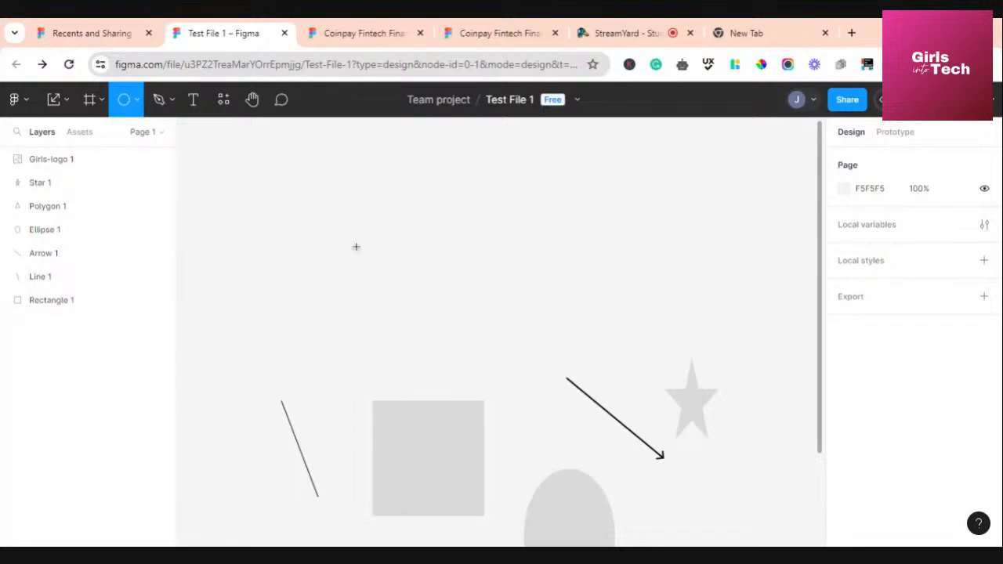
Draw a circle above the rectangle and move it higher up the canvas
drag(356, 247, 447, 384)
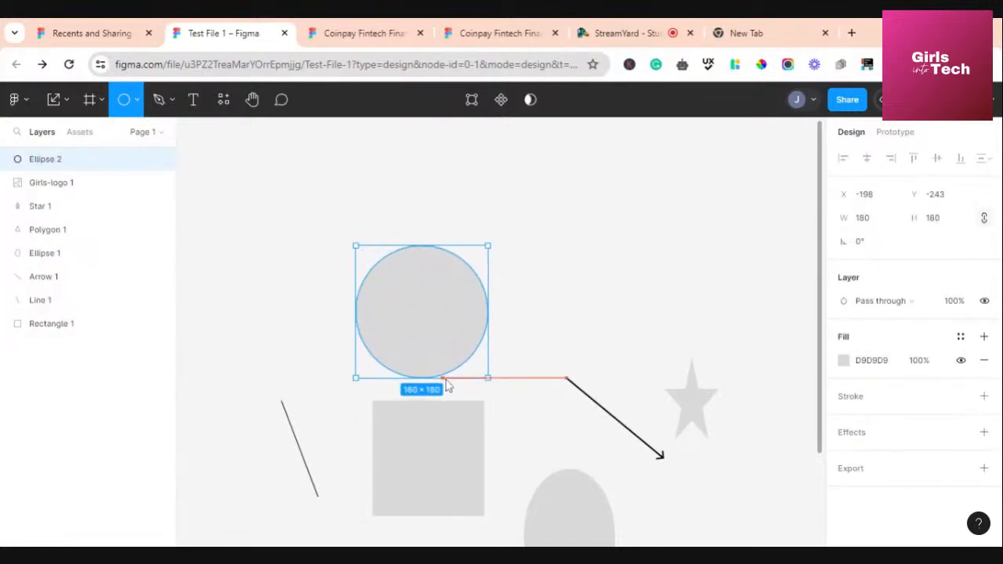
drag(425, 345, 424, 292)
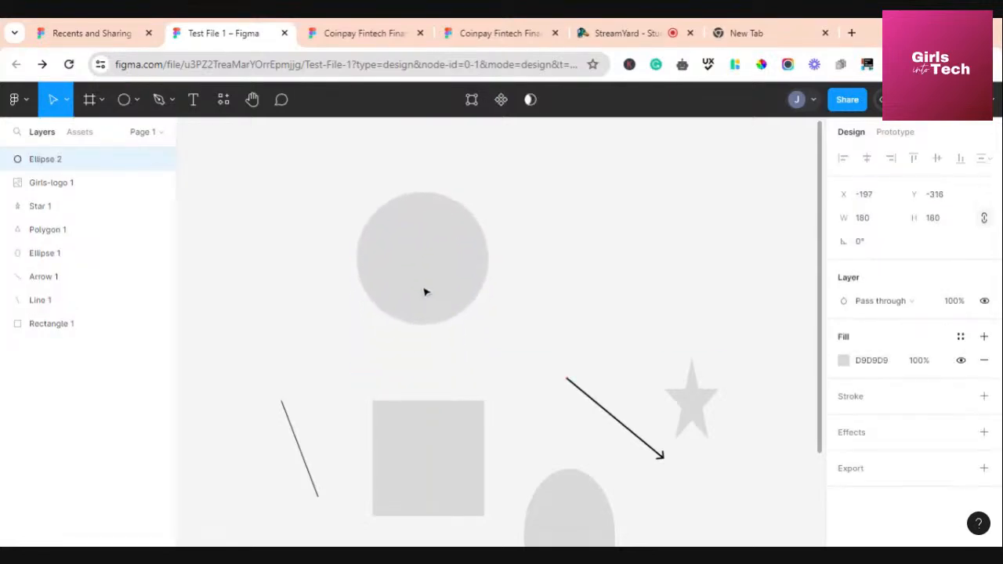
scroll(576, 313, down, 1)
drag(569, 505, 572, 235)
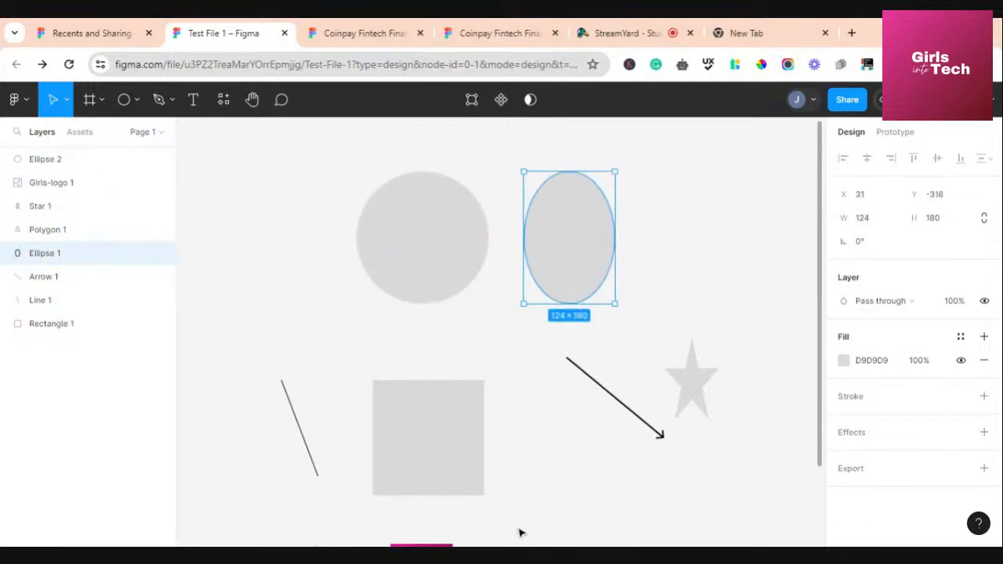
click(543, 442)
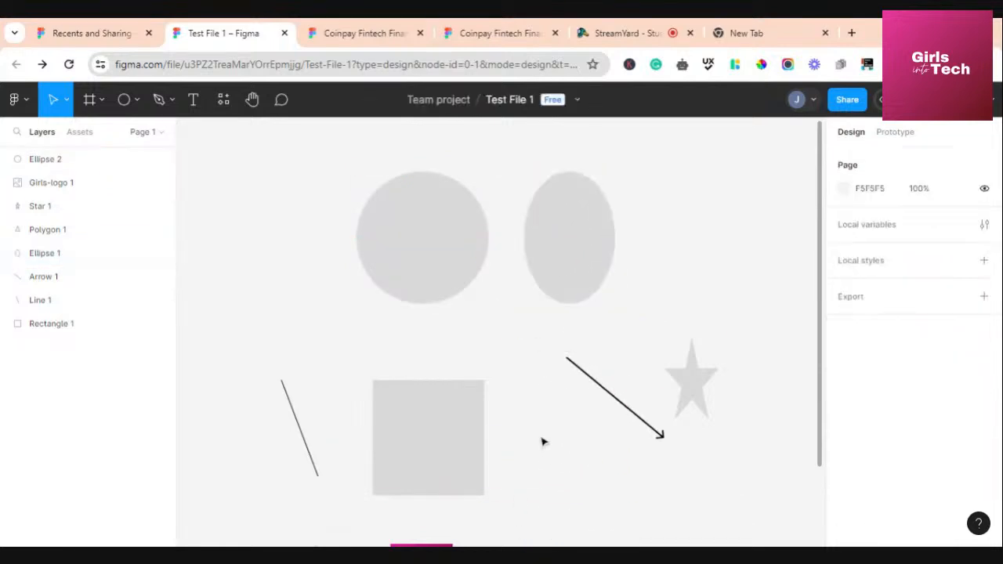
click(430, 245)
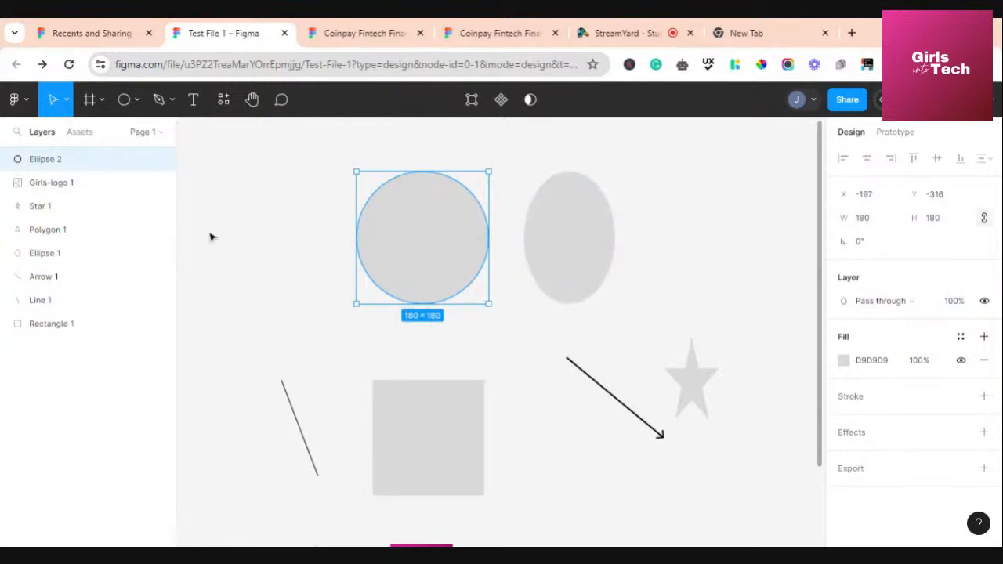
Draw a wide oval right of the others and a 136 × 136 circle above them
click(123, 100)
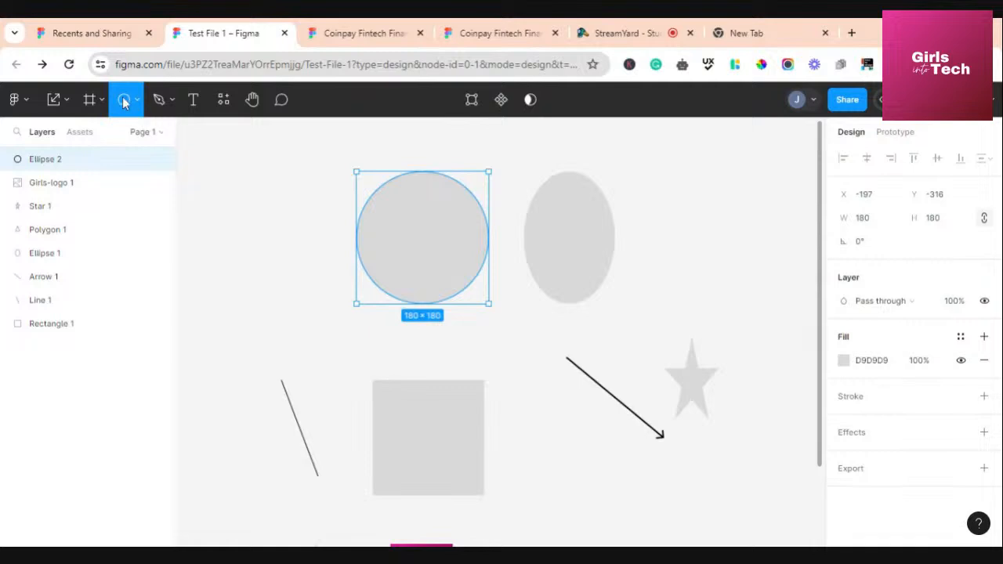
scroll(641, 241, right, 3)
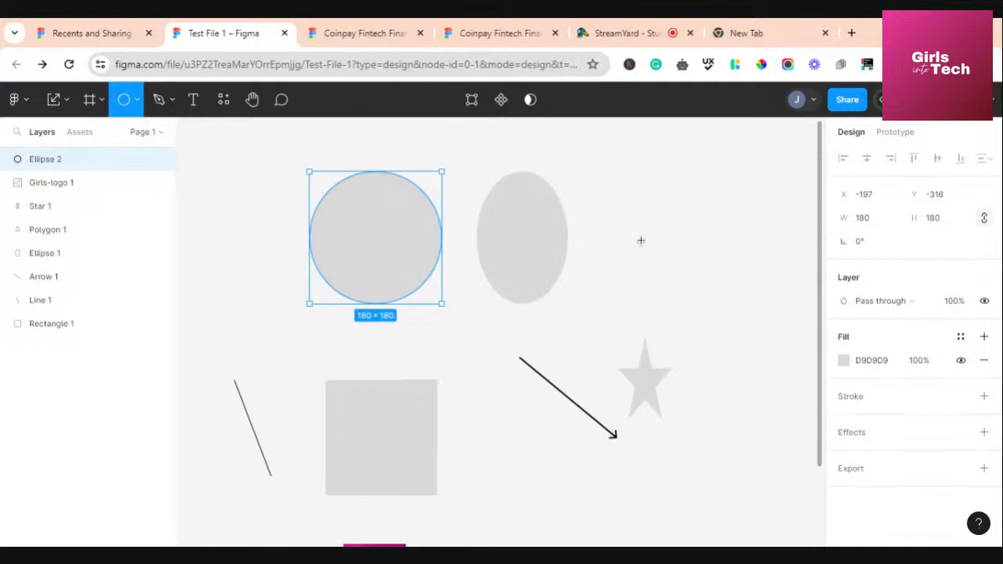
mouse_move(573, 190)
mouse_down()
mouse_move(654, 294)
mouse_move(718, 353)
mouse_move(769, 367)
mouse_move(777, 337)
mouse_move(694, 273)
mouse_move(771, 313)
mouse_move(704, 371)
mouse_move(679, 331)
mouse_move(775, 463)
mouse_move(709, 296)
mouse_move(672, 353)
mouse_move(742, 351)
mouse_move(760, 324)
mouse_move(660, 357)
mouse_move(696, 281)
mouse_move(671, 349)
mouse_move(719, 356)
mouse_move(697, 357)
mouse_move(701, 337)
mouse_up()
click(678, 416)
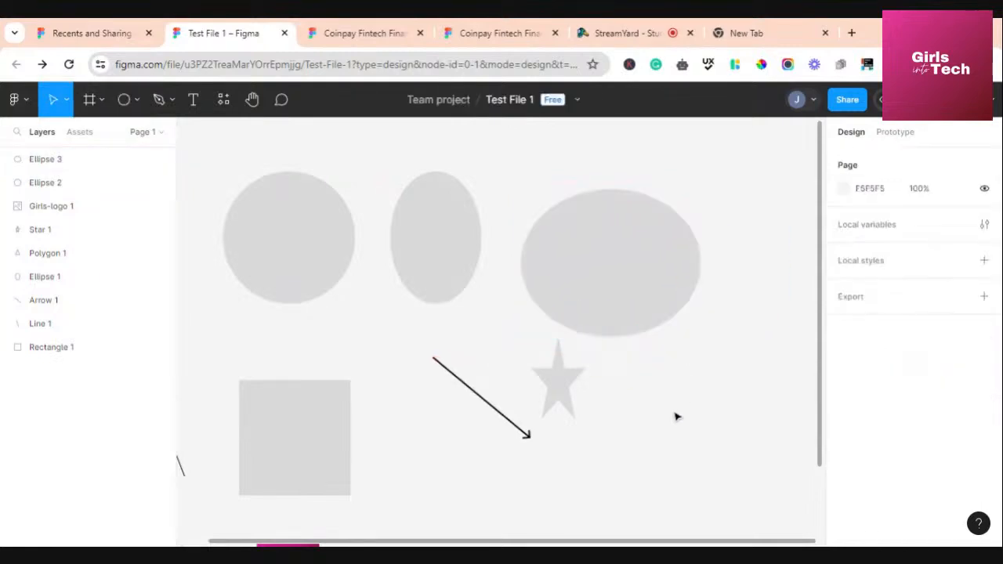
scroll(595, 369, left, 3)
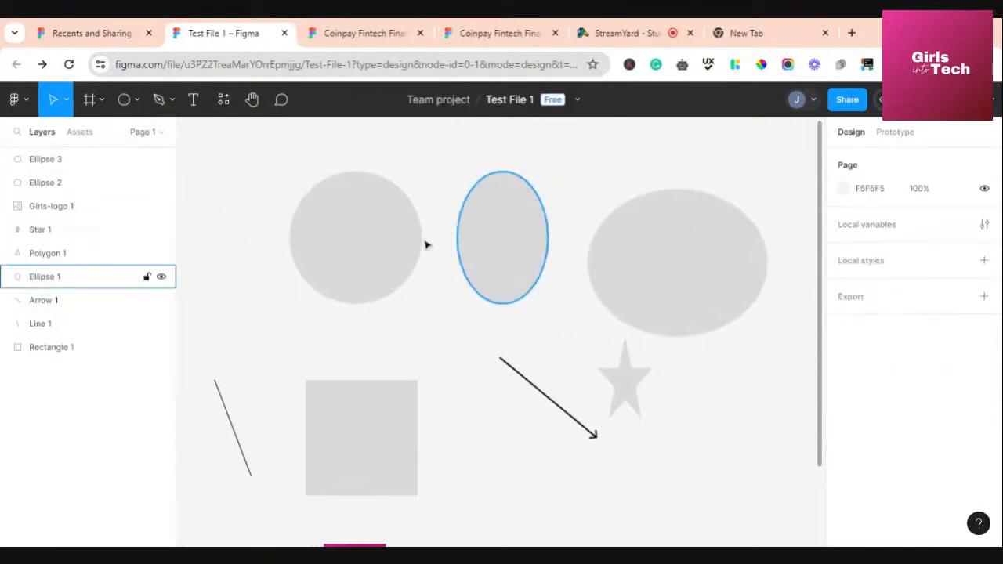
click(125, 102)
scroll(345, 383, up, 5)
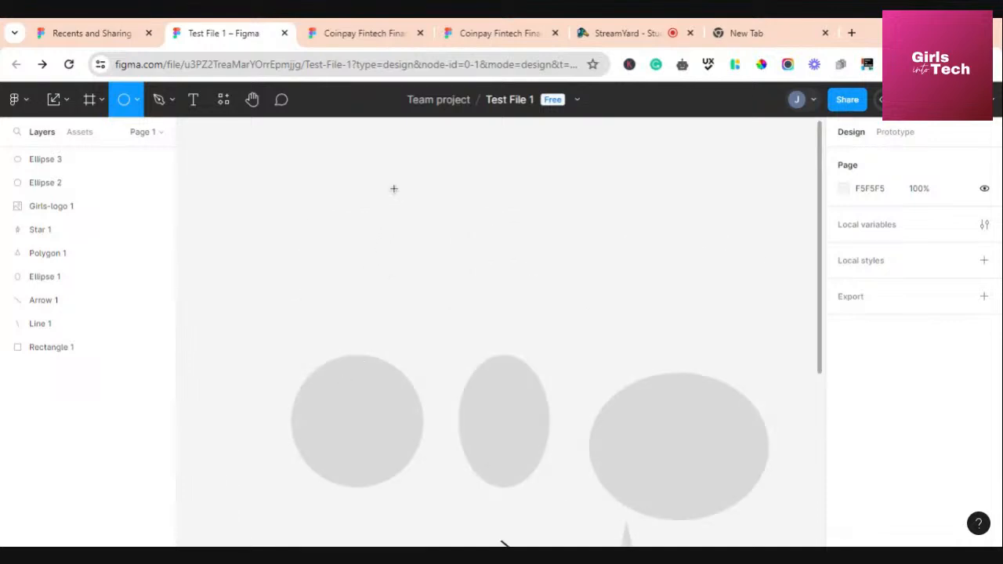
drag(393, 188, 441, 306)
click(361, 278)
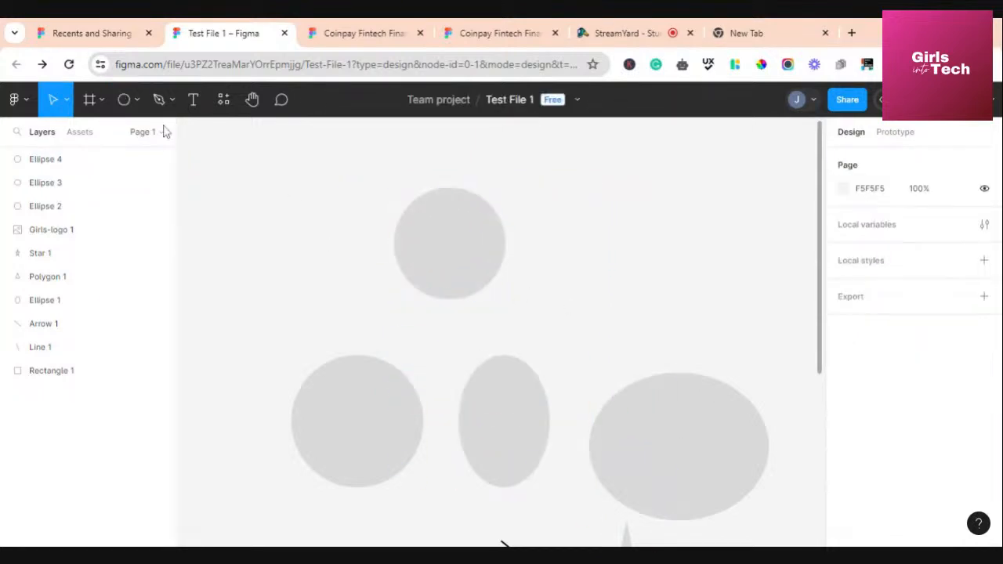
Start drawing a new line beside the top circle with the Line tool
click(134, 101)
click(138, 153)
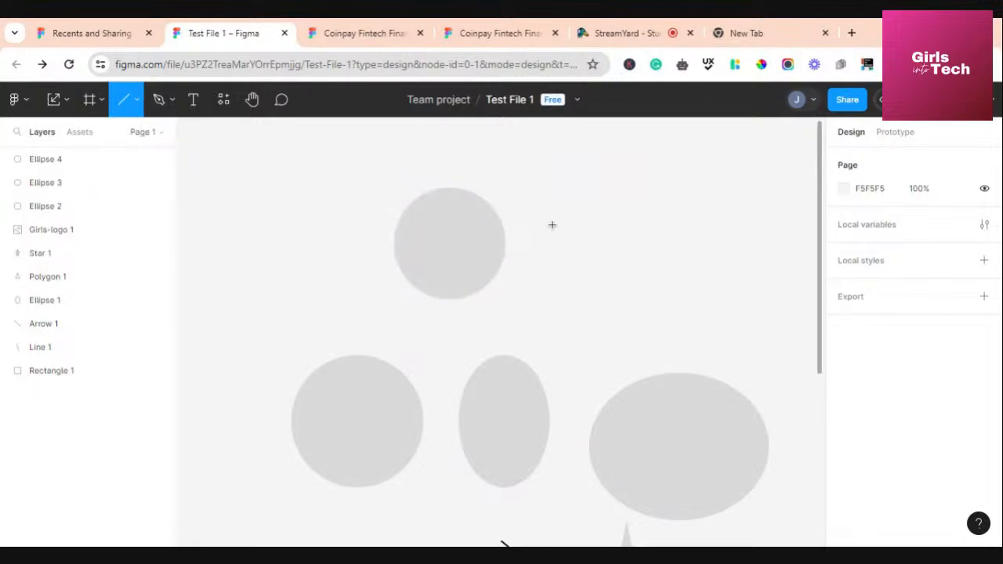
mouse_move(537, 217)
mouse_down()
mouse_move(616, 243)
mouse_move(775, 248)
mouse_move(589, 246)
mouse_move(692, 249)
mouse_move(689, 349)
mouse_move(729, 242)
mouse_move(707, 262)
mouse_up()
Finish the horizontal line and draw a new triangle with the Polygon tool
click(132, 106)
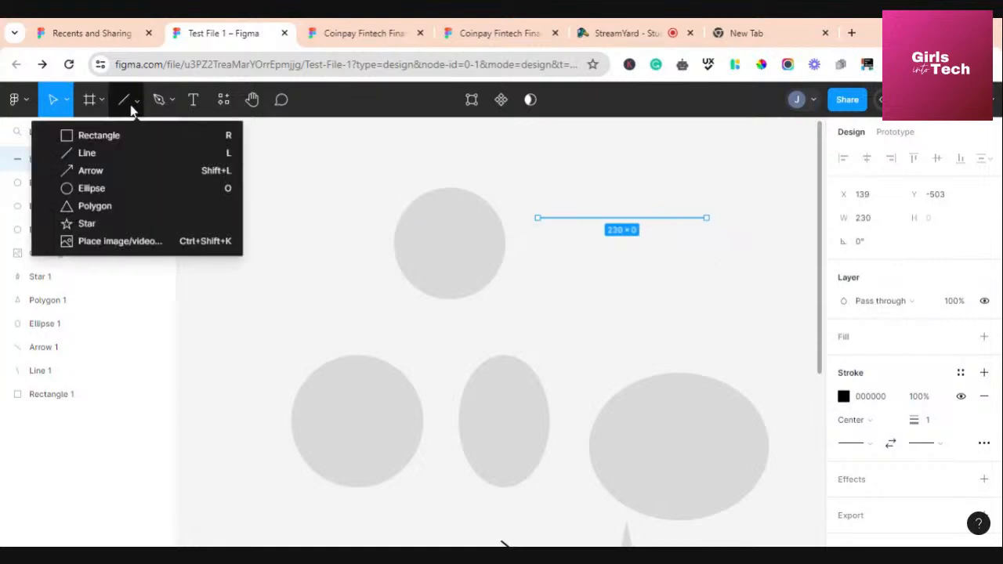
click(112, 207)
scroll(302, 388, up, 3)
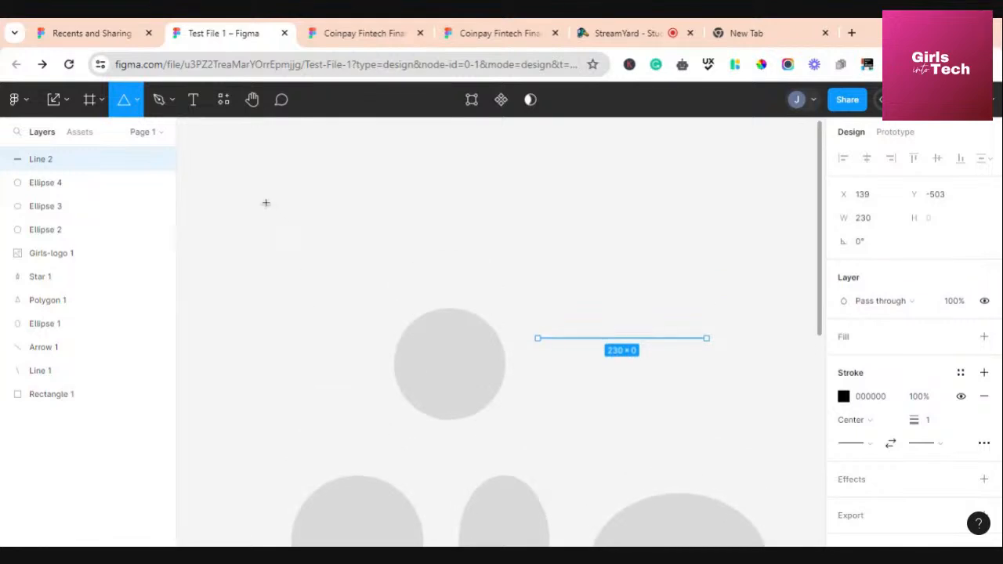
drag(265, 203, 413, 350)
drag(349, 294, 328, 242)
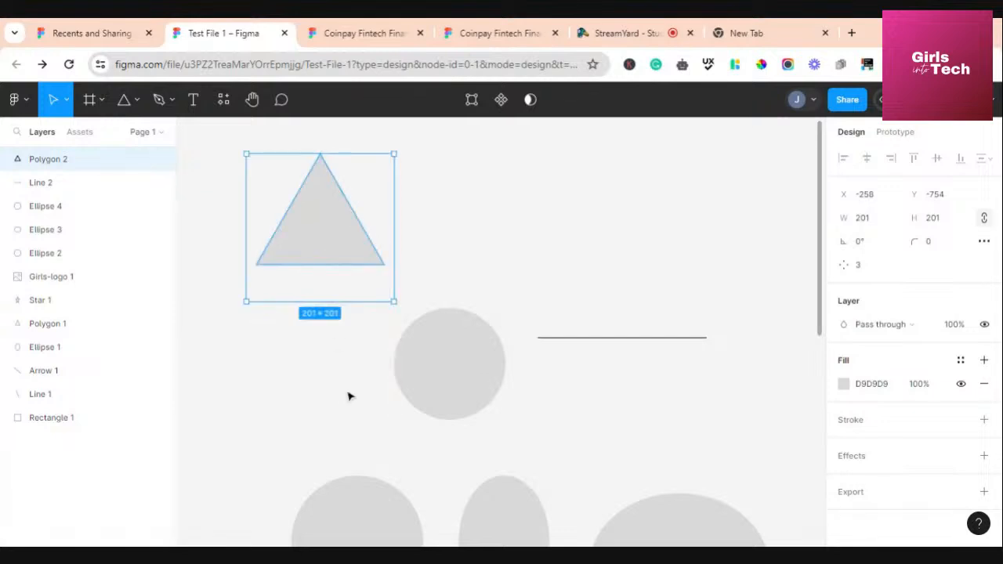
scroll(350, 397, down, 8)
scroll(350, 398, down, 5)
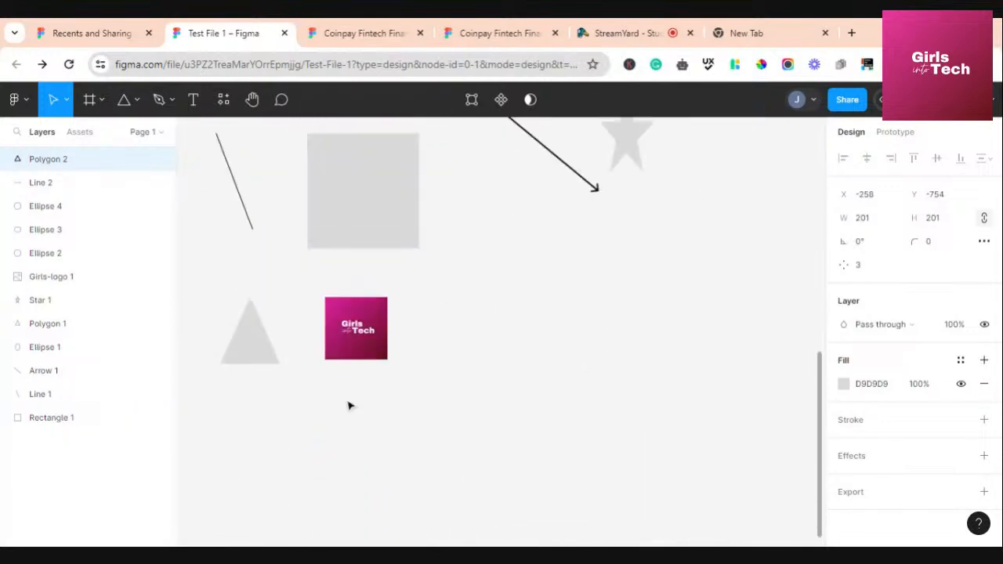
Move Polygon 1 up and enlarge it to about 289×291 with its corner handle
drag(257, 350, 494, 321)
scroll(488, 340, up, 3)
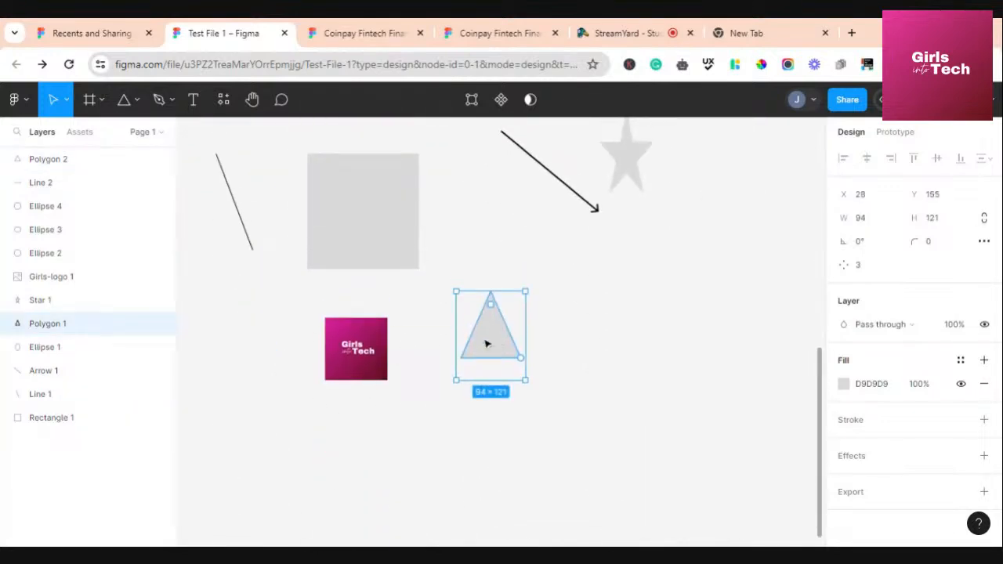
drag(488, 460, 447, 210)
click(587, 261)
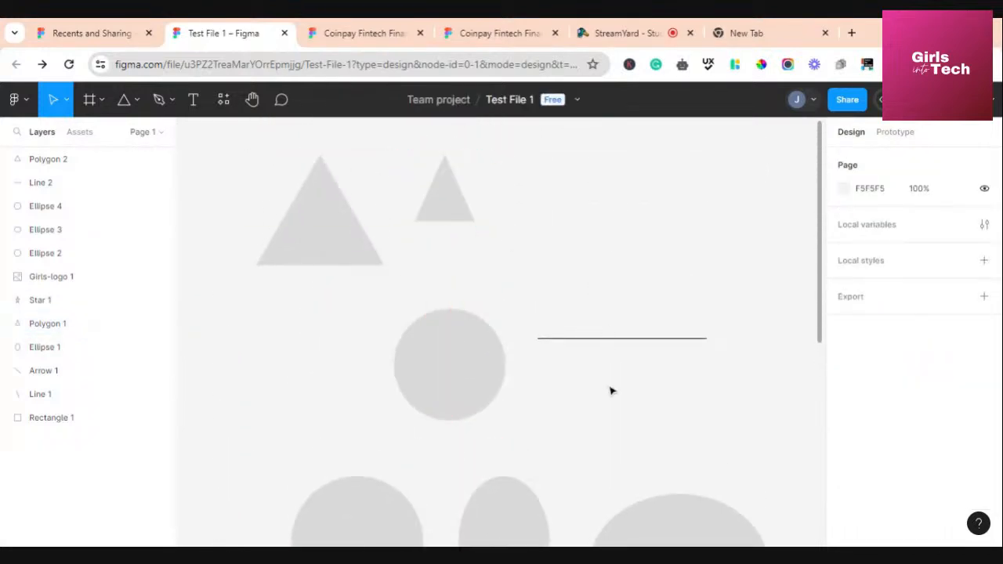
scroll(506, 381, down, 1)
scroll(506, 381, up, 1)
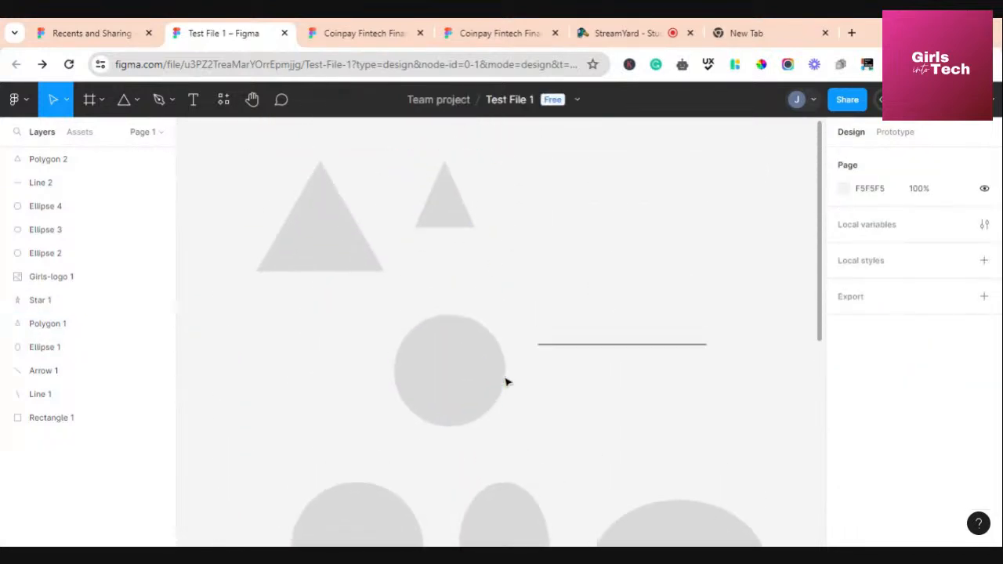
click(457, 226)
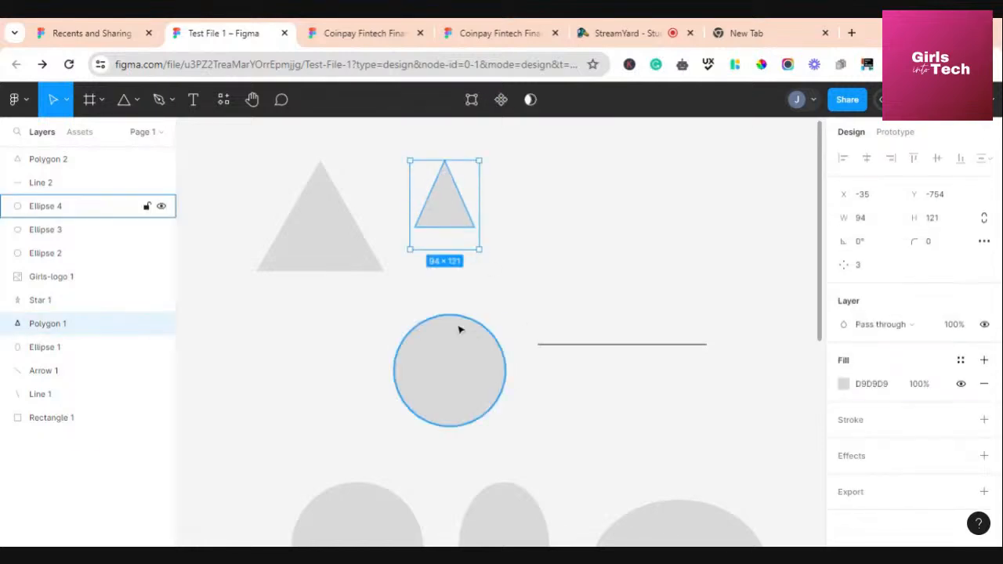
drag(478, 250, 623, 374)
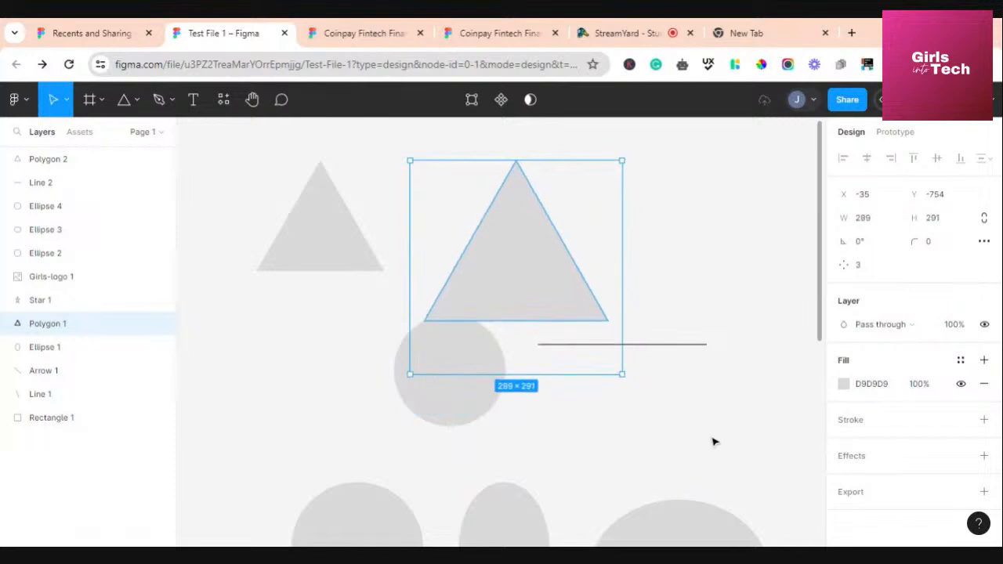
click(714, 441)
Marquee-select all the drawn shapes on the canvas
scroll(525, 442, up, 2)
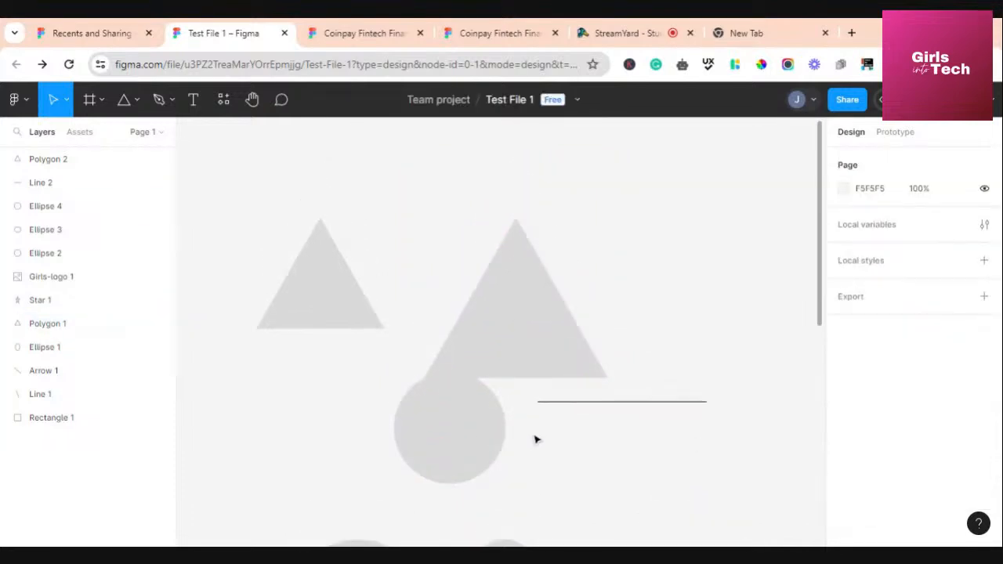
scroll(553, 415, down, 5)
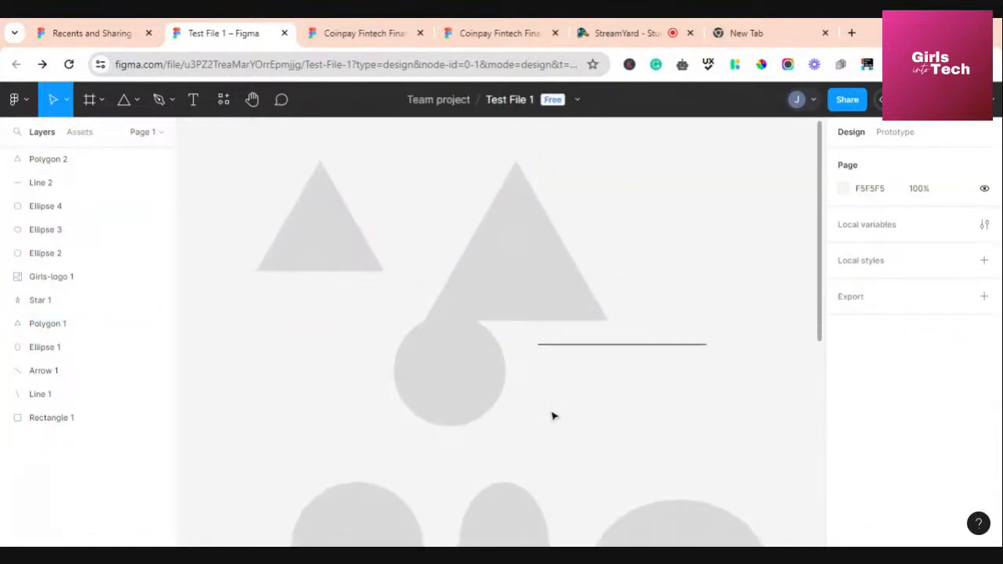
scroll(553, 414, up, 3)
scroll(554, 416, up, 8)
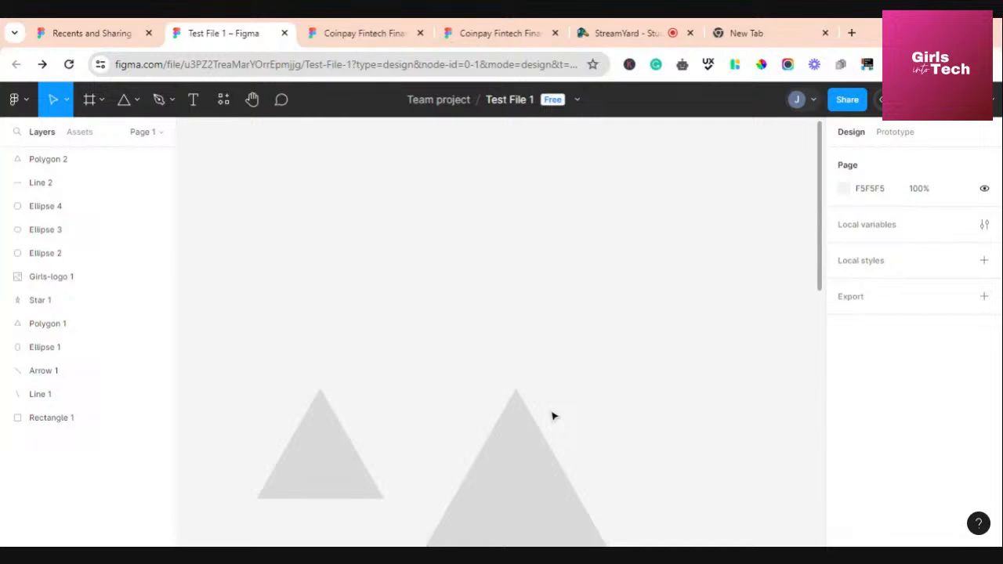
scroll(554, 416, down, 13)
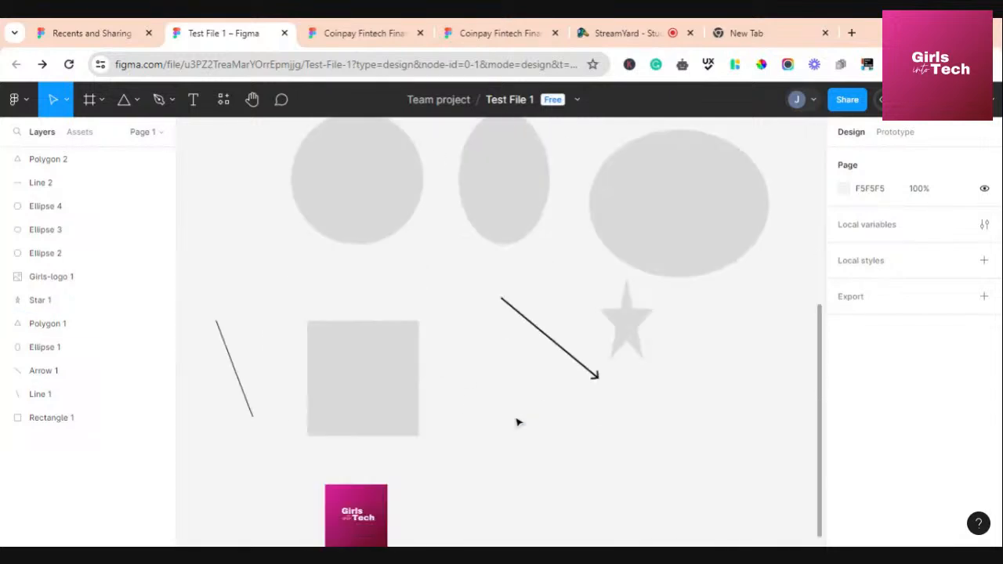
scroll(518, 423, up, 14)
drag(243, 269, 711, 531)
Delete the selected shapes and move Girls-logo 1 up-left to X -237, Y -175
key(Delete)
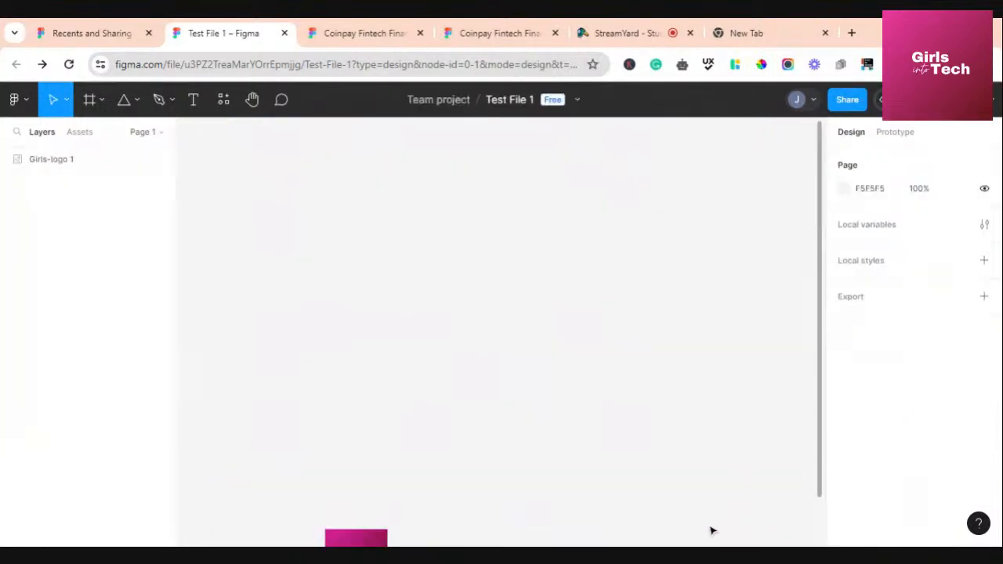
scroll(483, 467, down, 2)
drag(304, 467, 423, 477)
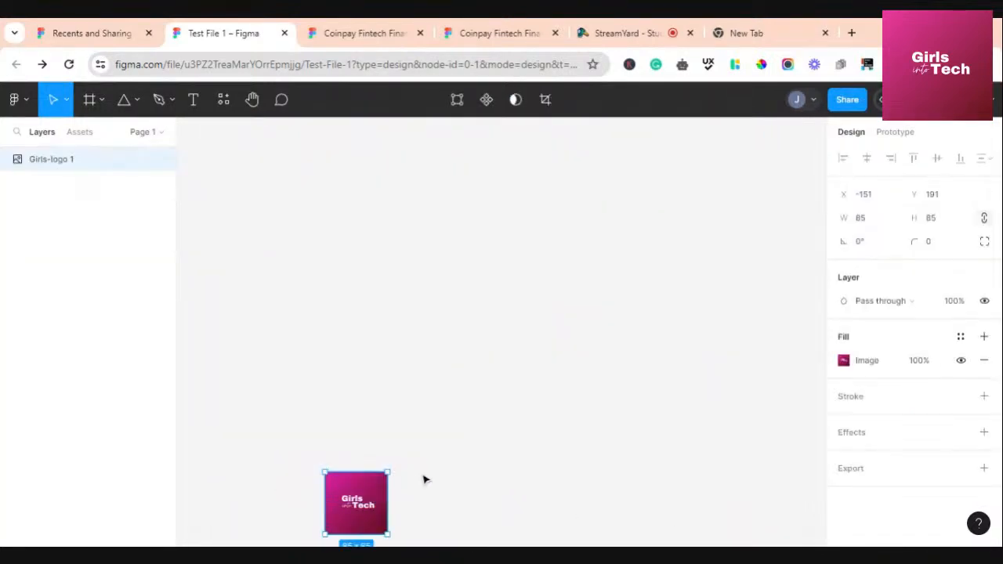
drag(362, 497, 294, 230)
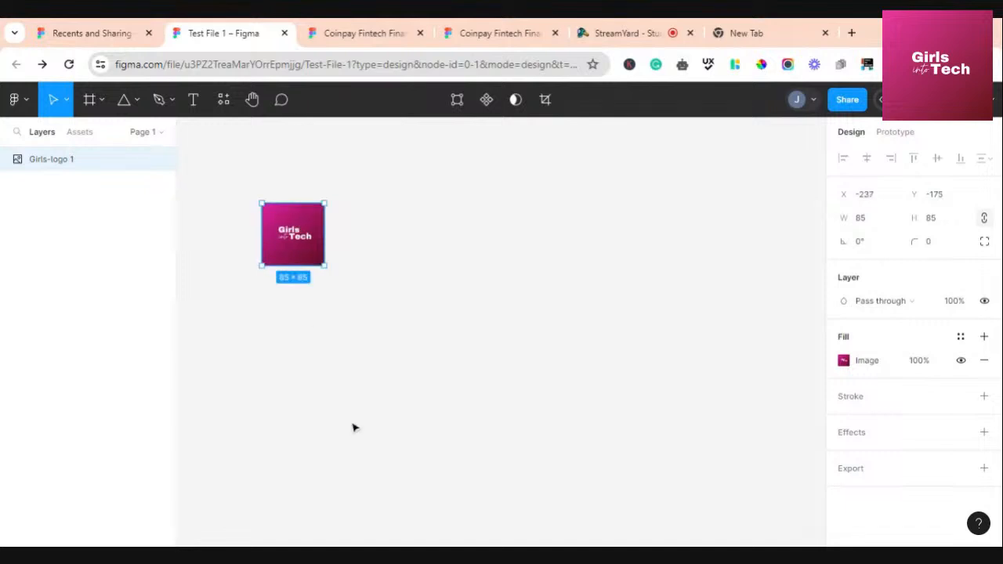
scroll(351, 426, up, 4)
scroll(353, 425, down, 3)
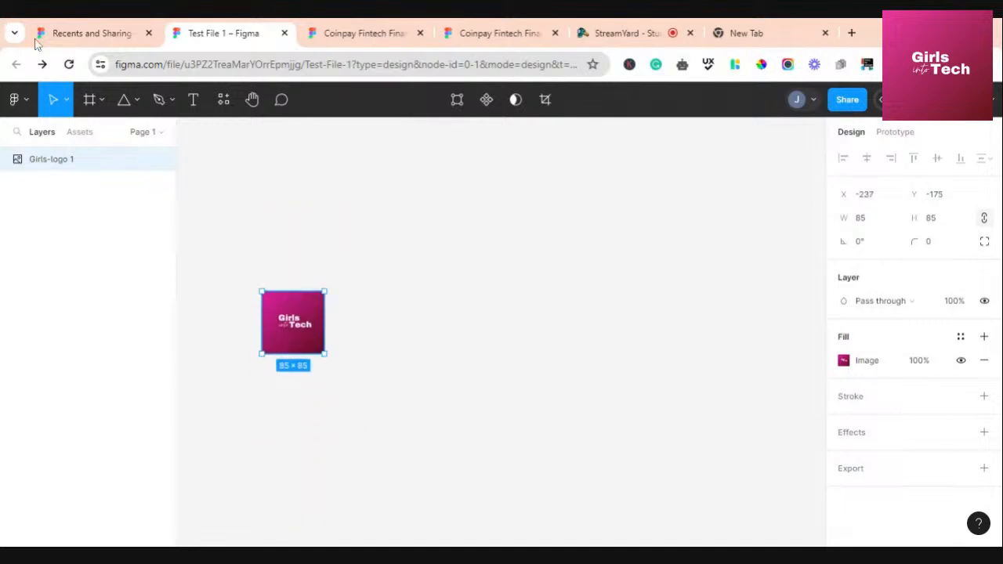
Draw a closed rectangular path beside the logo with the Pen tool
click(172, 101)
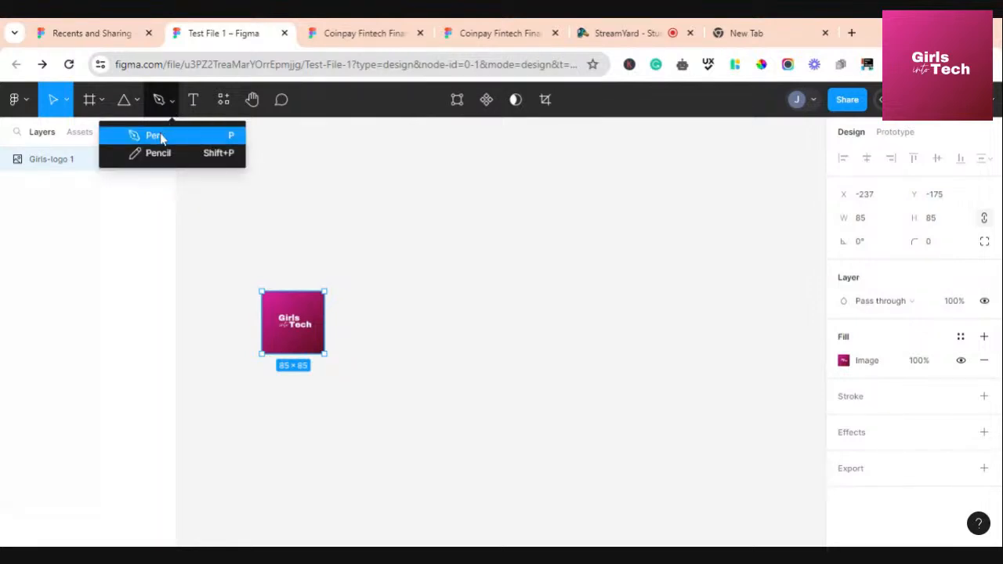
click(154, 136)
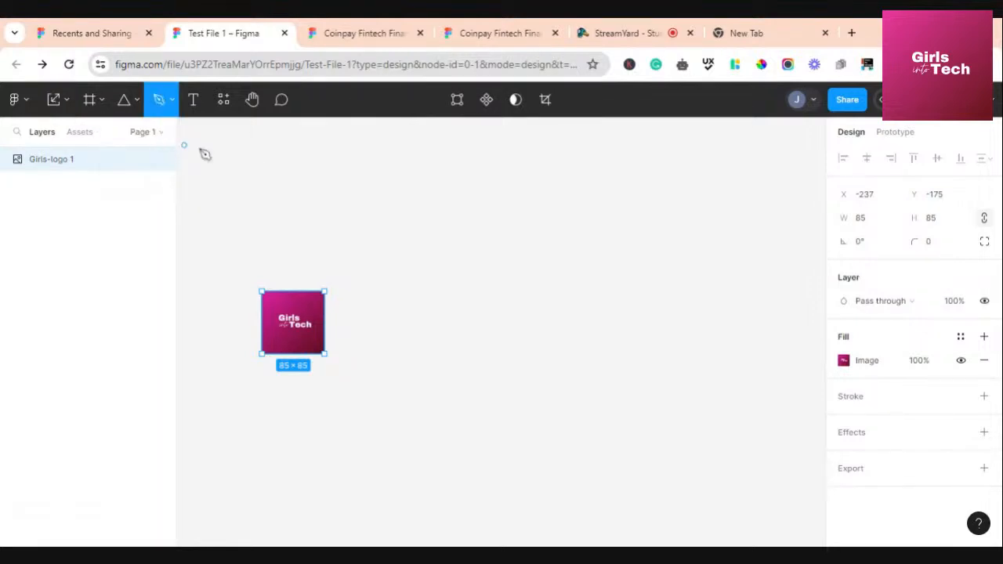
click(310, 223)
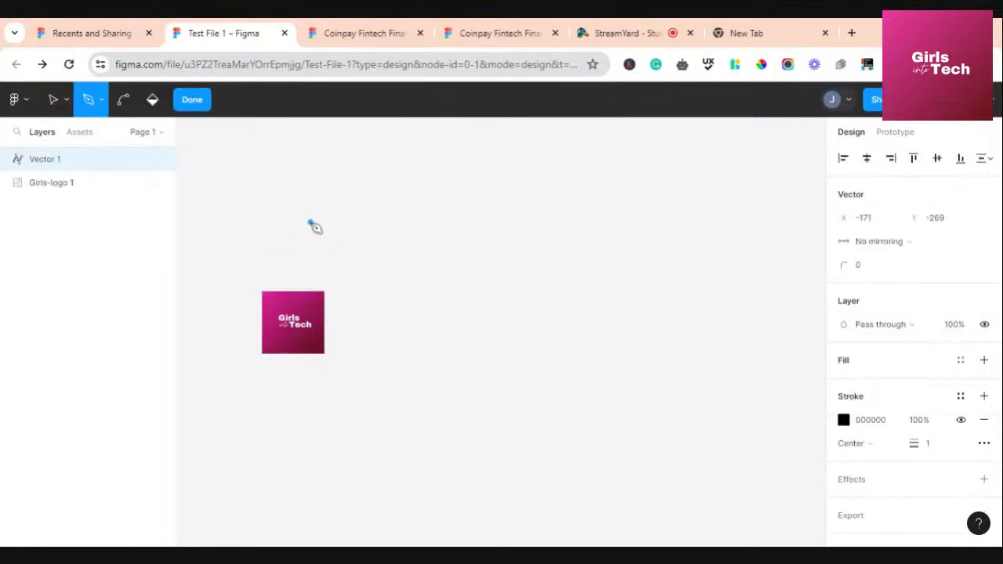
click(453, 223)
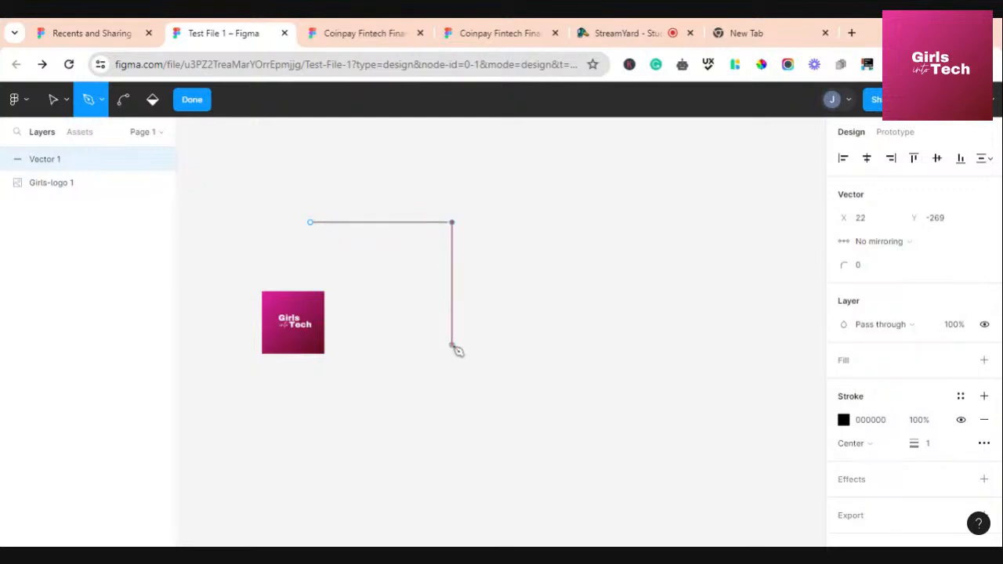
click(452, 345)
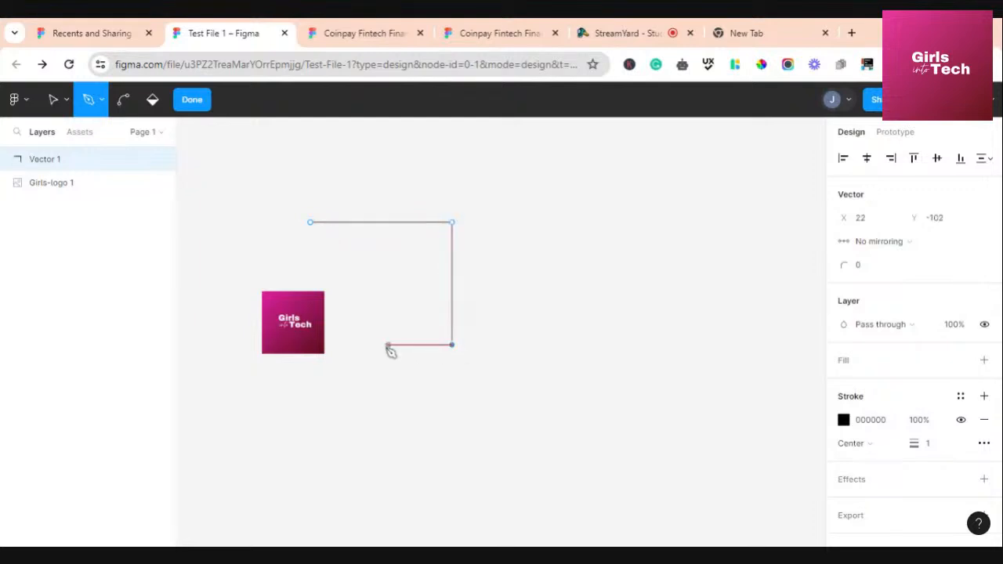
click(297, 344)
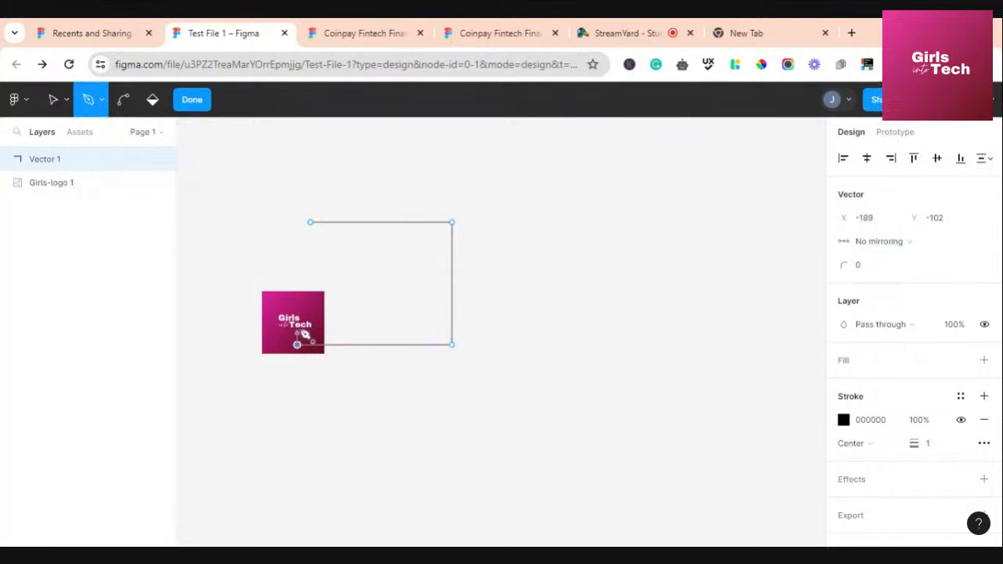
click(310, 223)
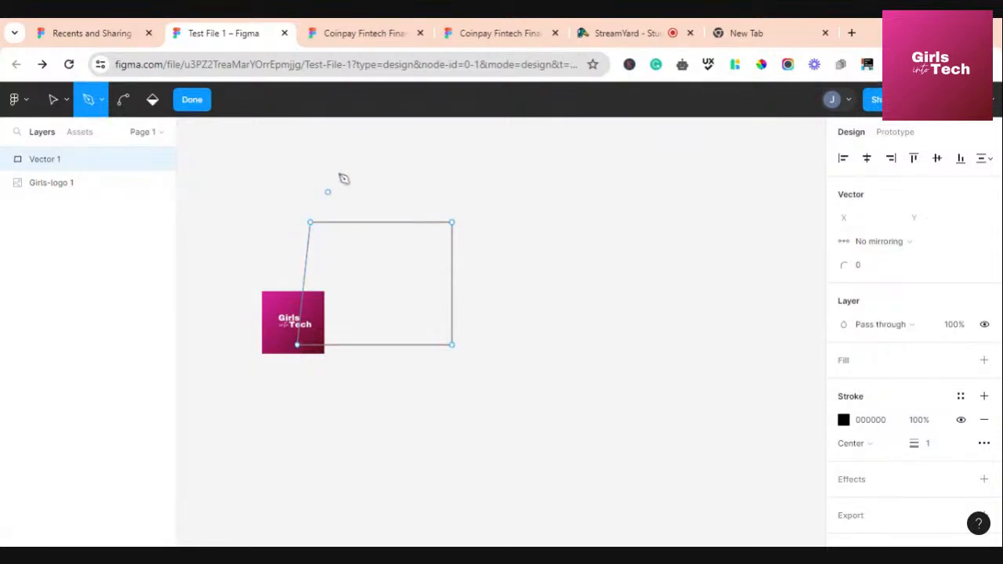
Add a closed angular loop of anchors above the rectangle in Vector 1
click(339, 172)
click(230, 222)
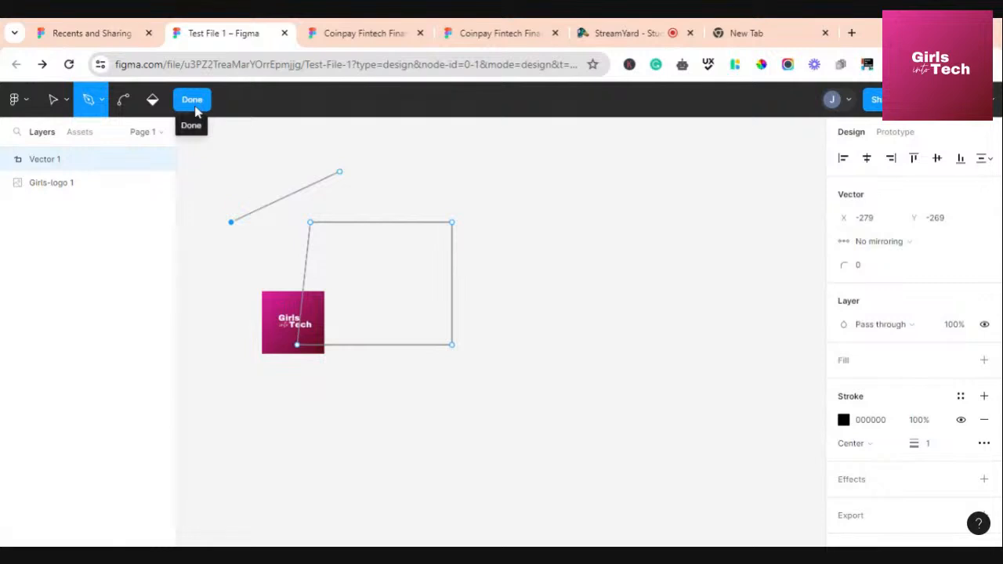
click(360, 210)
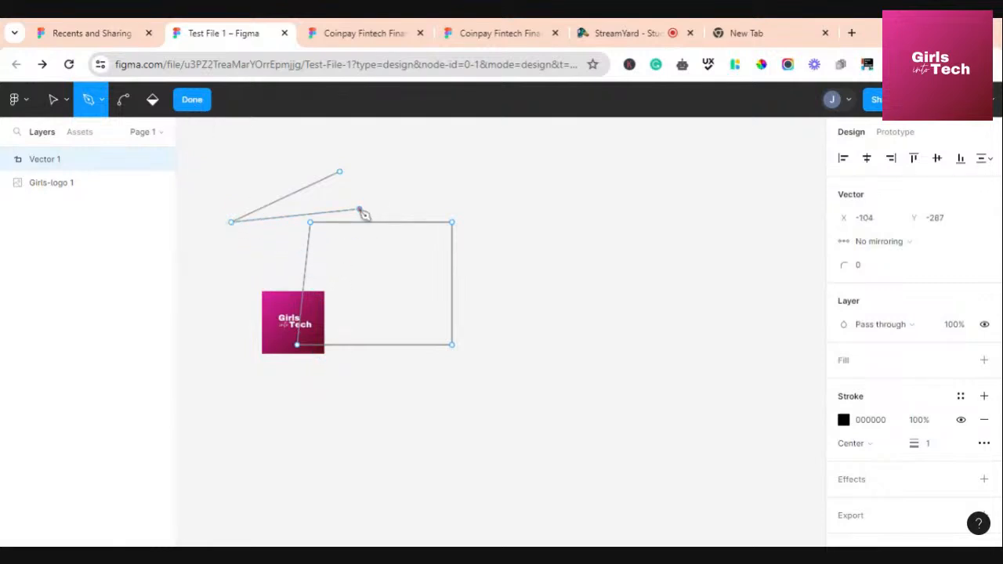
click(339, 172)
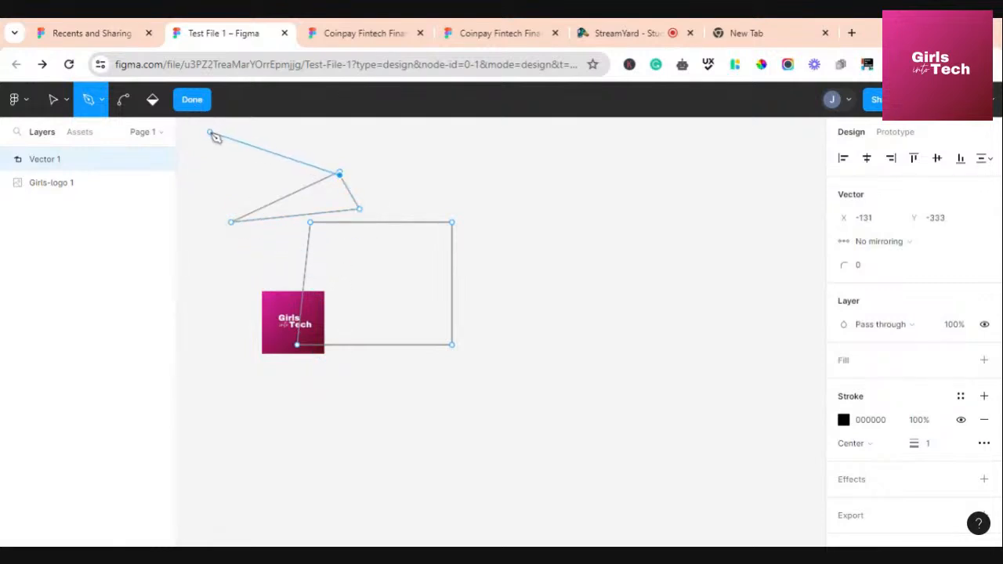
click(204, 140)
click(230, 222)
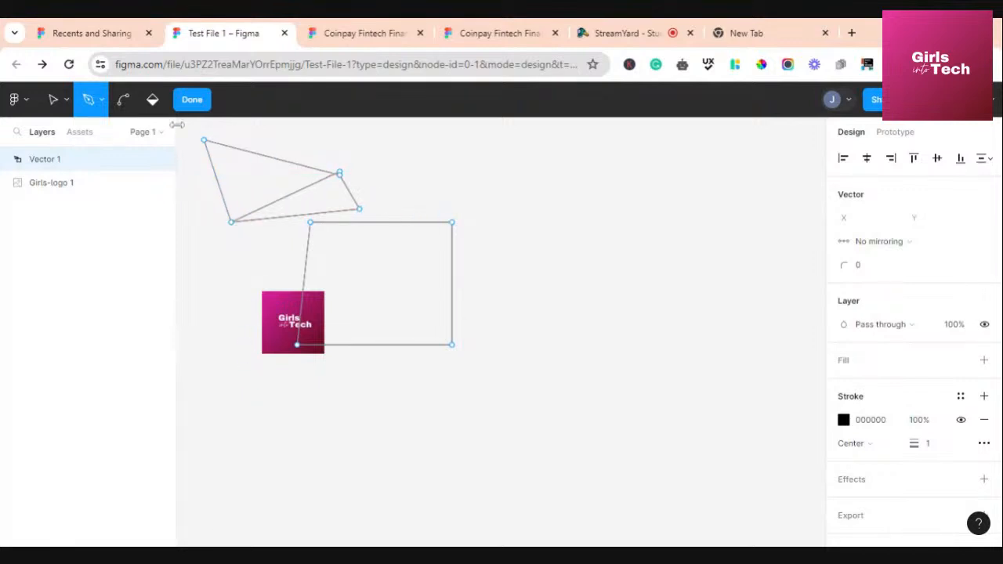
click(102, 99)
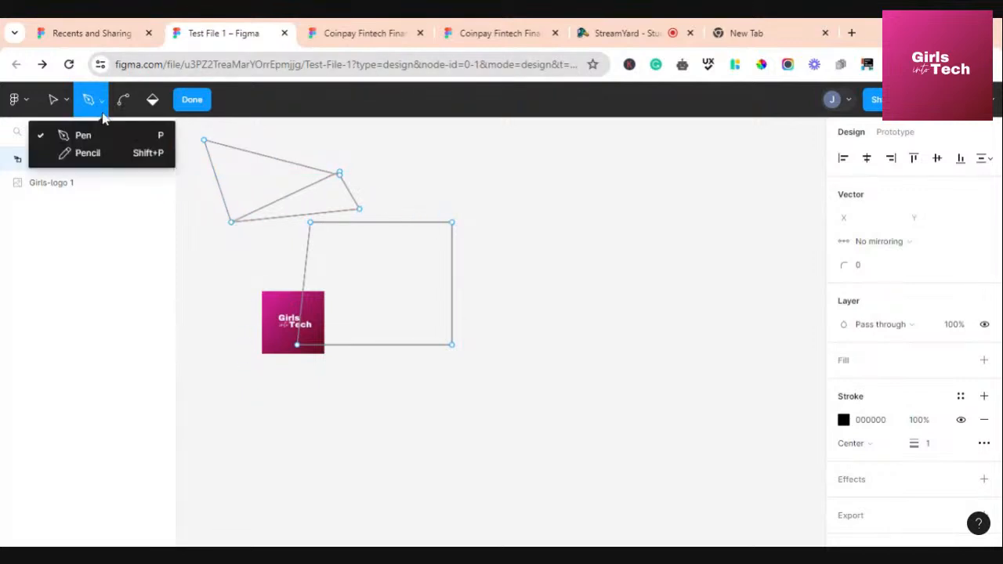
Draw a looping freehand scribble on the canvas with the Pencil
click(101, 153)
mouse_move(497, 217)
mouse_down()
mouse_move(545, 318)
mouse_move(616, 258)
mouse_move(547, 250)
mouse_move(677, 297)
mouse_move(474, 327)
mouse_move(551, 311)
mouse_move(420, 323)
mouse_move(358, 246)
mouse_move(551, 425)
mouse_move(654, 409)
mouse_move(501, 387)
mouse_up()
click(171, 100)
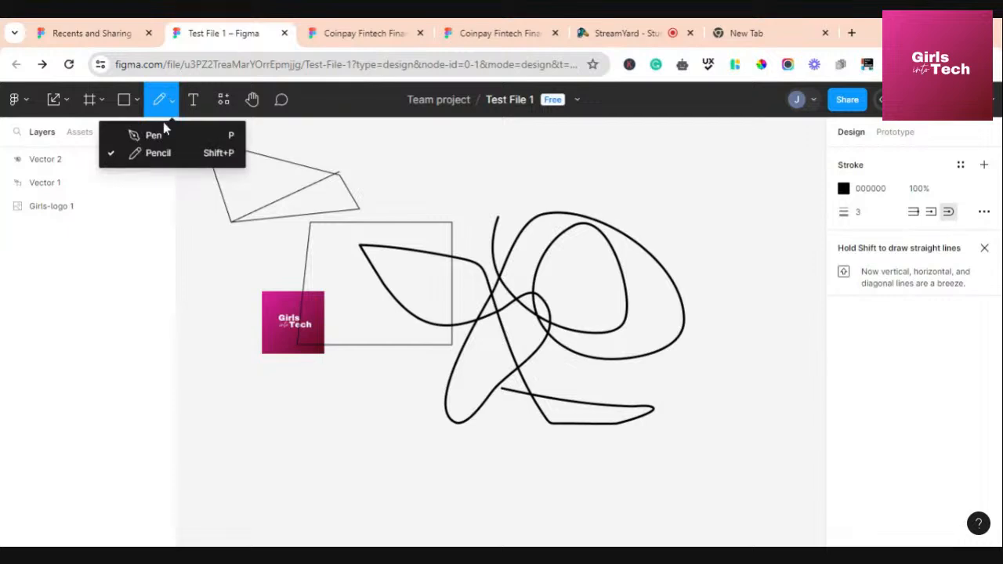
click(452, 181)
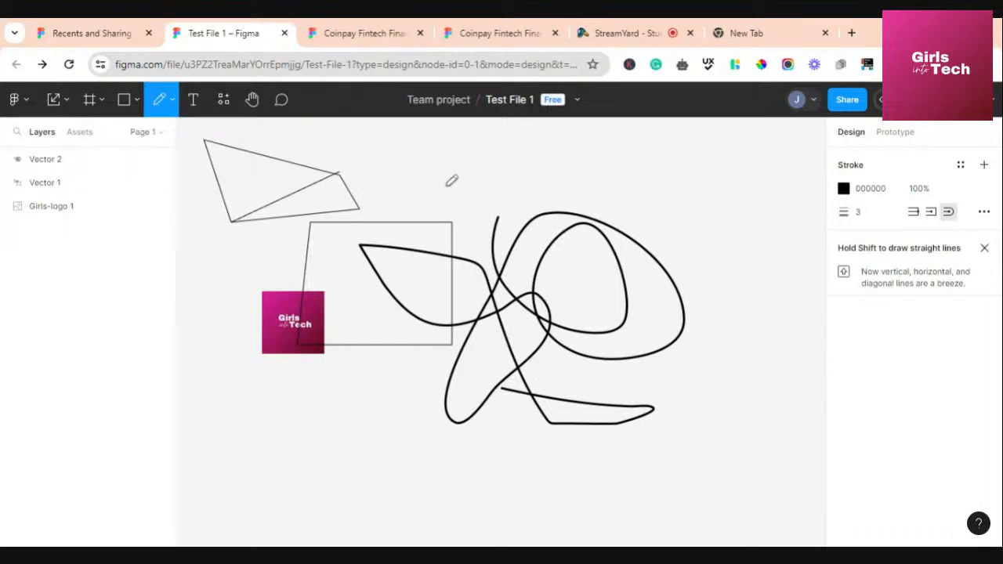
With the Move tool, marquee-select both vector paths and delete them
click(65, 104)
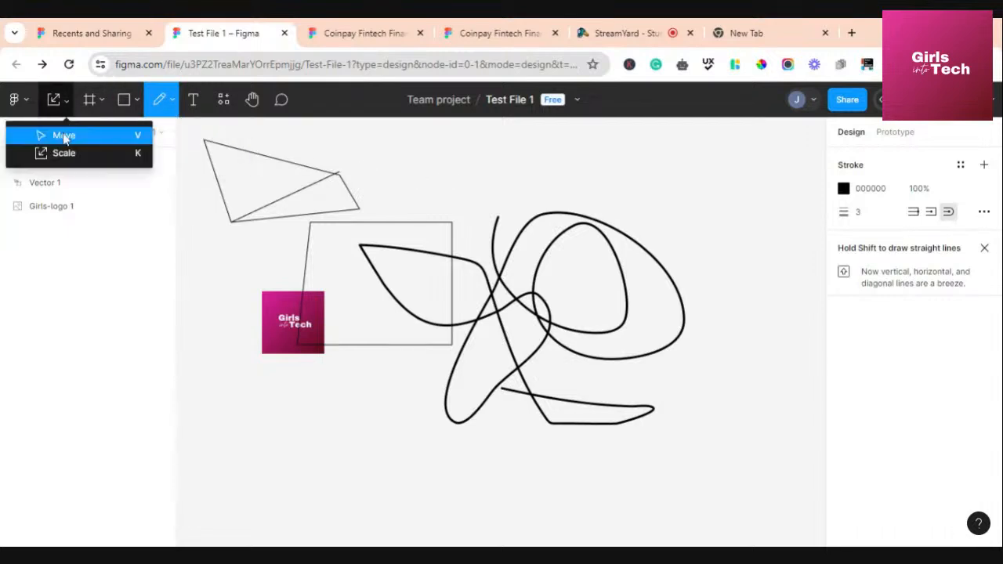
click(61, 135)
drag(198, 136, 723, 264)
key(Delete)
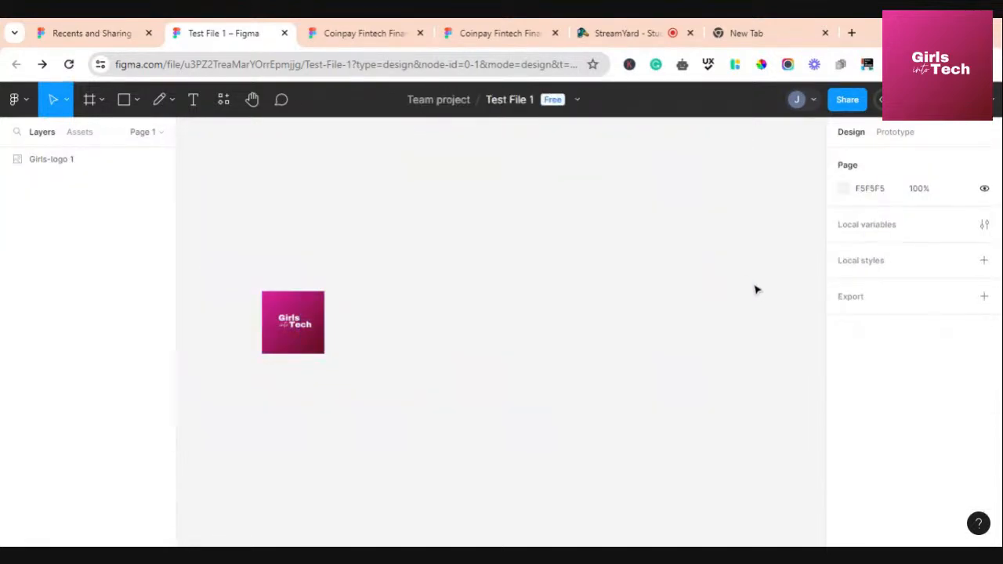
click(193, 109)
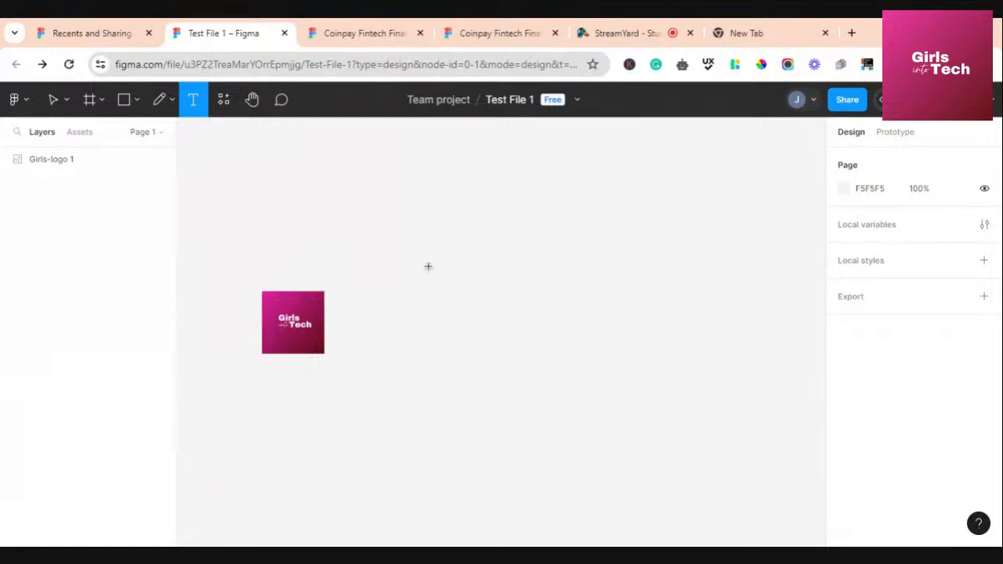
click(388, 260)
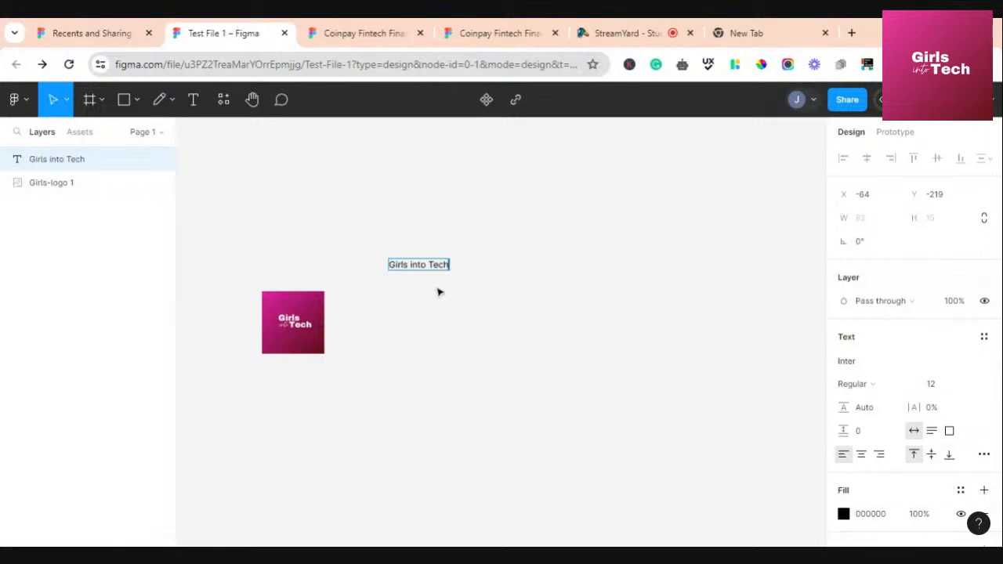
key(Escape)
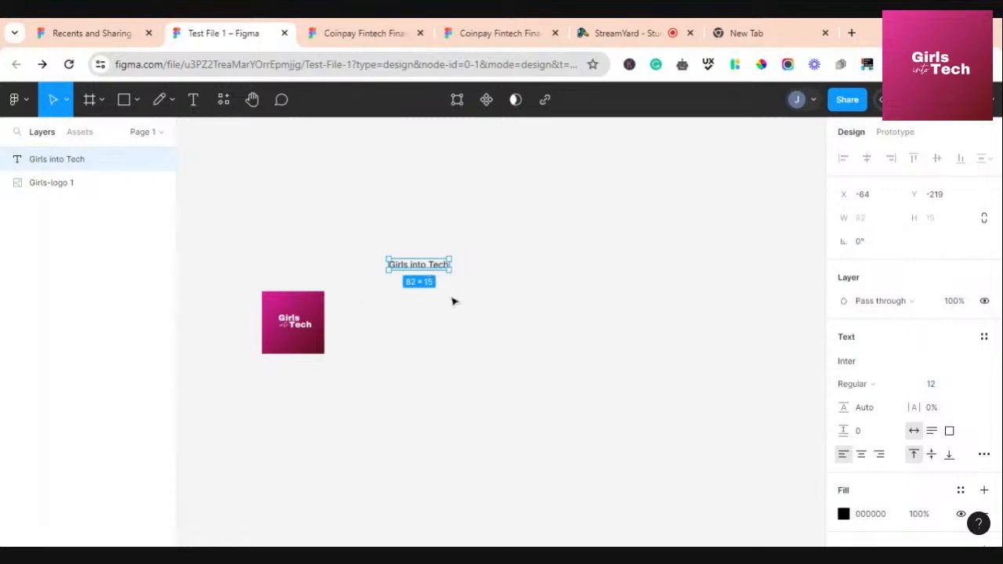
key(Delete)
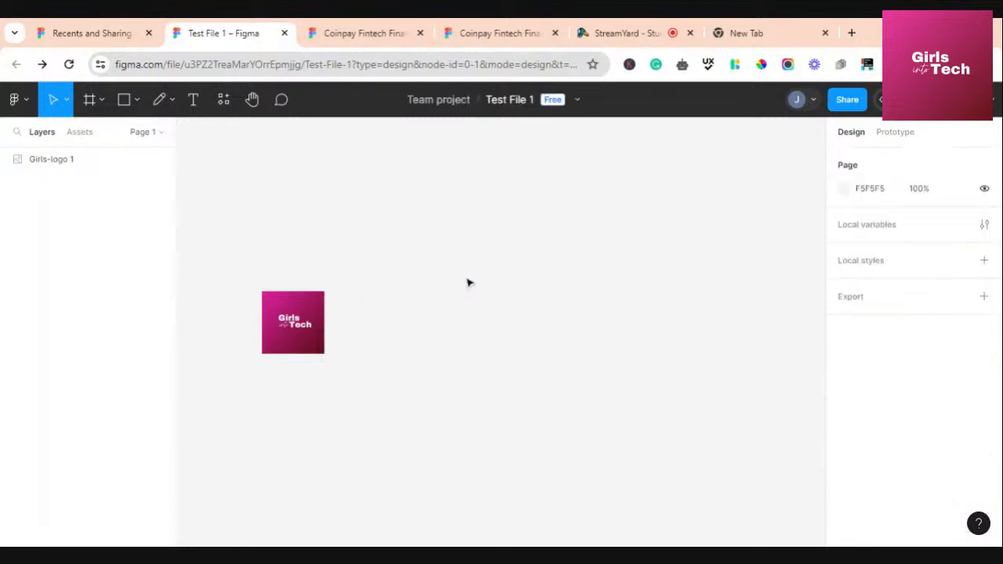
In Resources, search components for 'toggle', then open and close the libraries browser
click(224, 102)
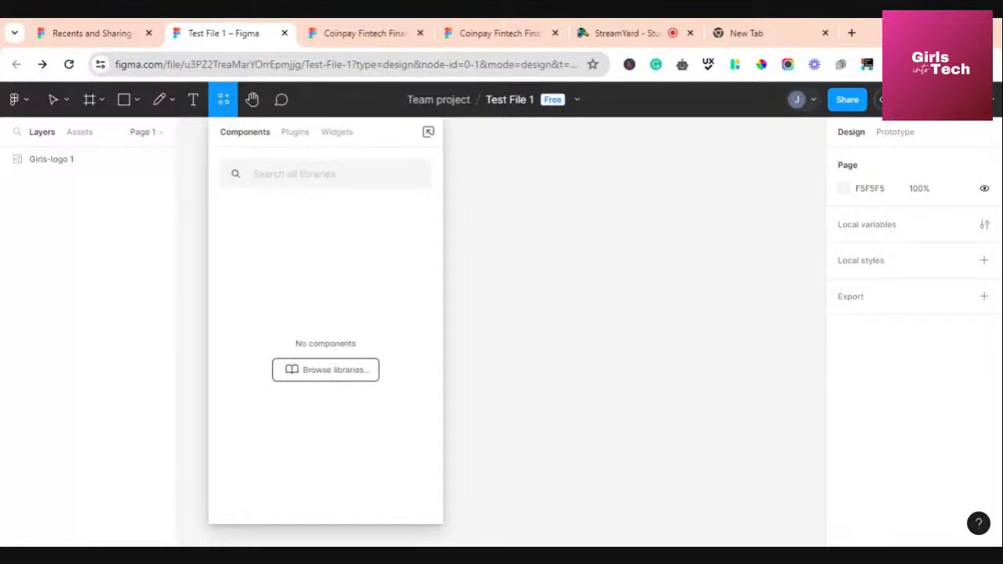
text(toggle)
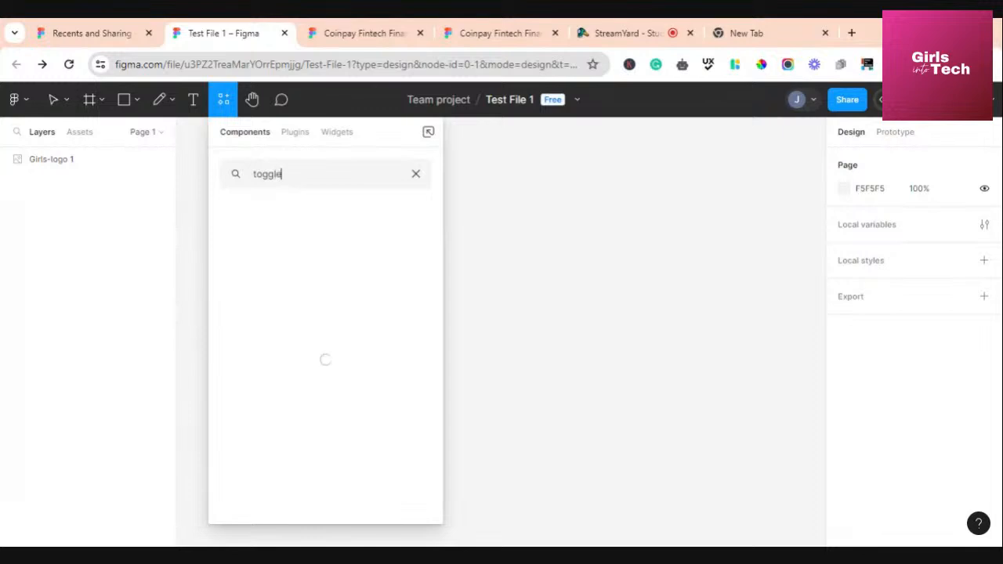
key(BackSpace)
key(BackSpace)
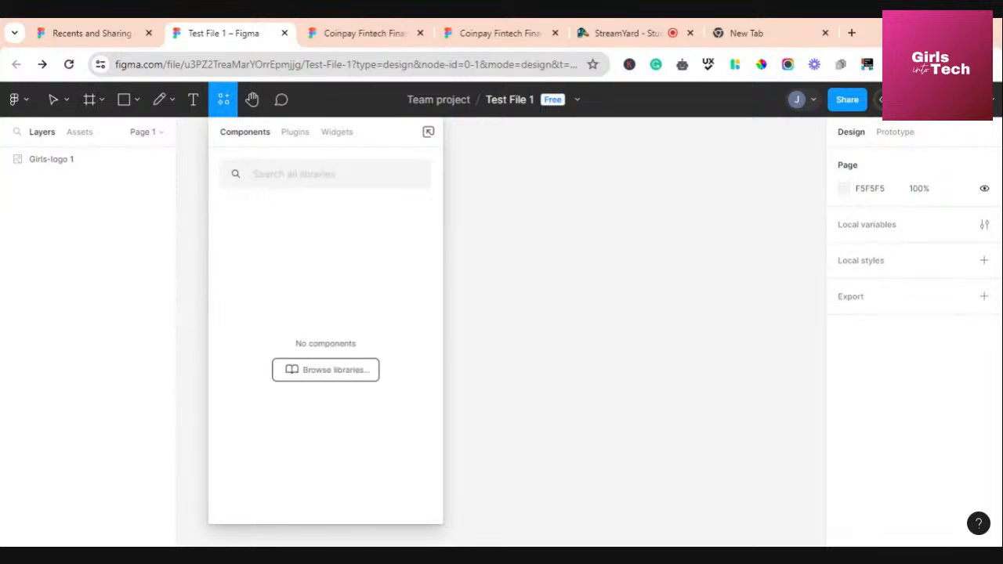
click(304, 377)
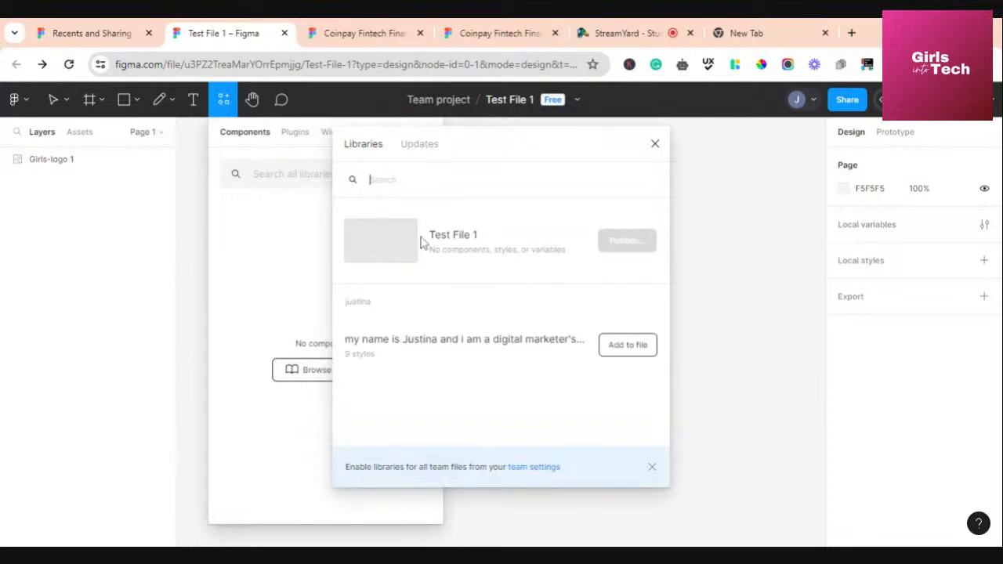
click(663, 155)
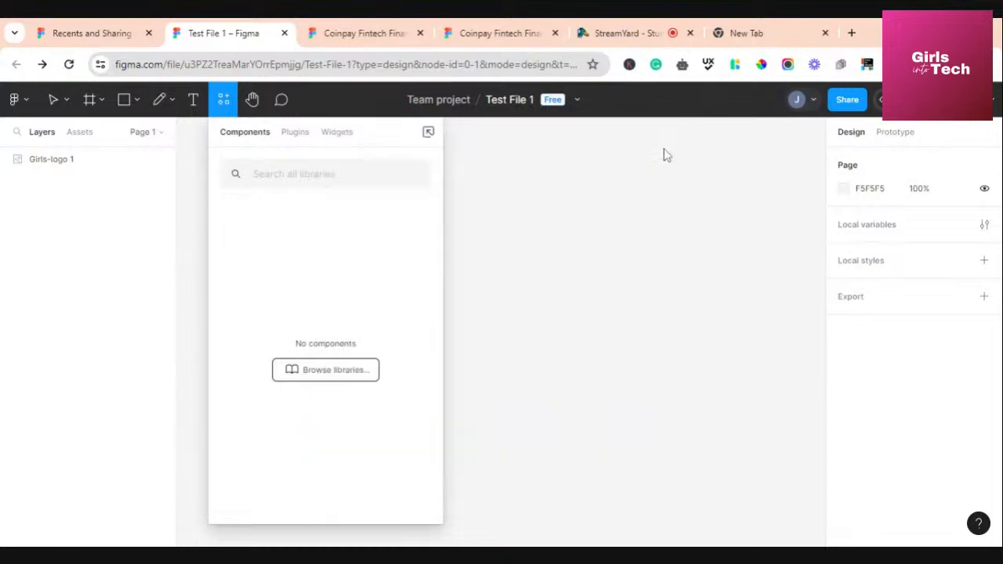
Cycle through the Plugins, Widgets and Components sections, ending on Plugins
click(297, 137)
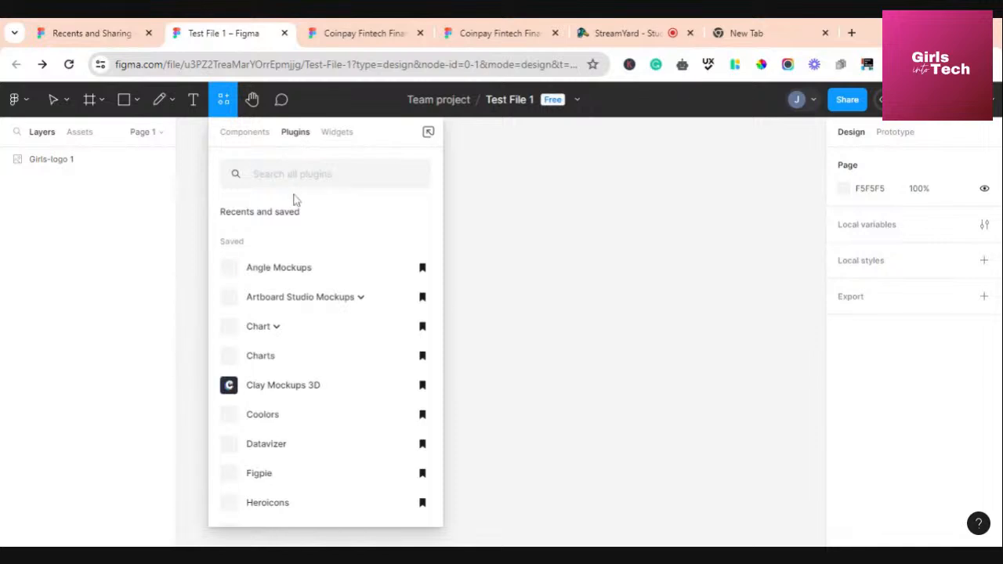
click(253, 134)
click(298, 135)
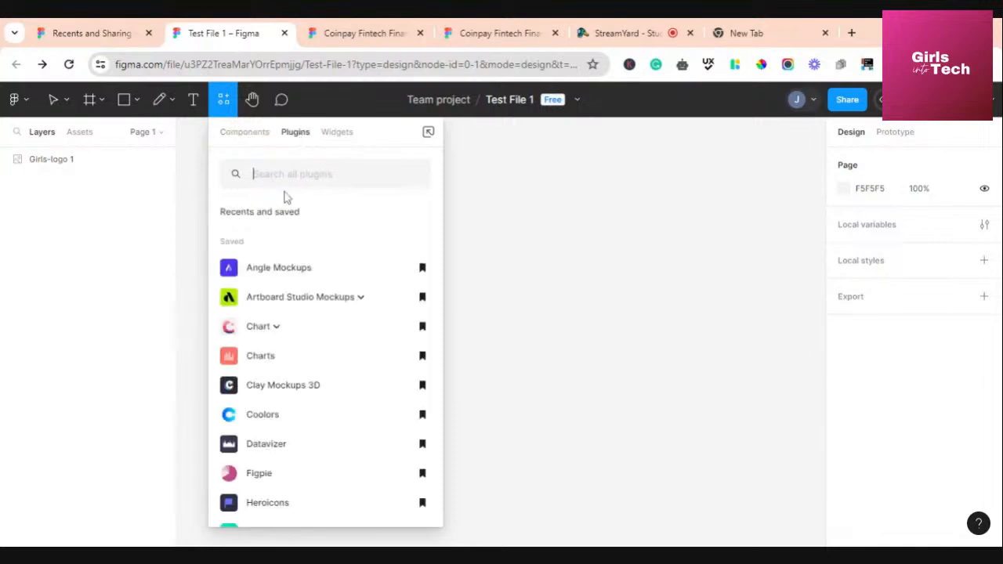
click(336, 131)
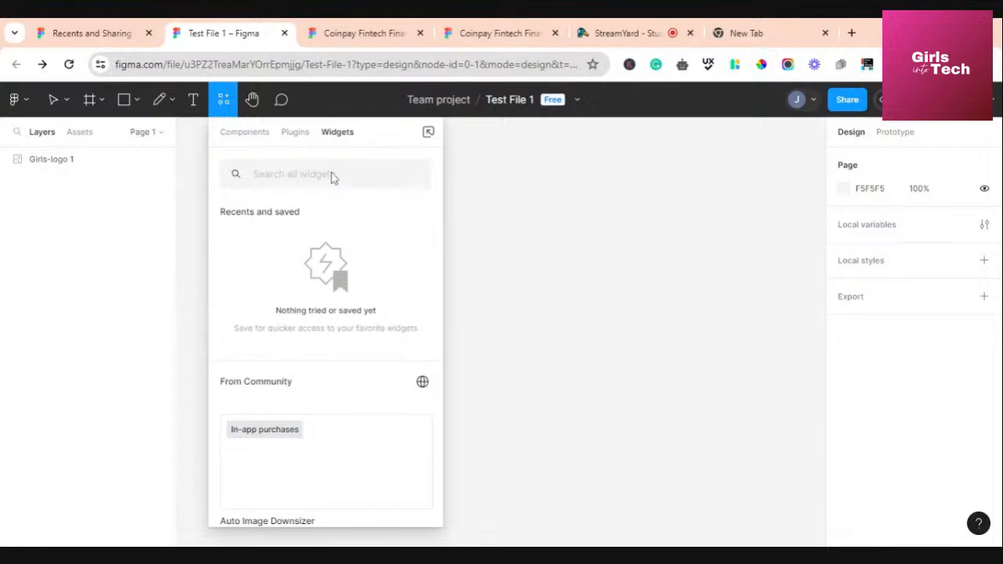
click(262, 145)
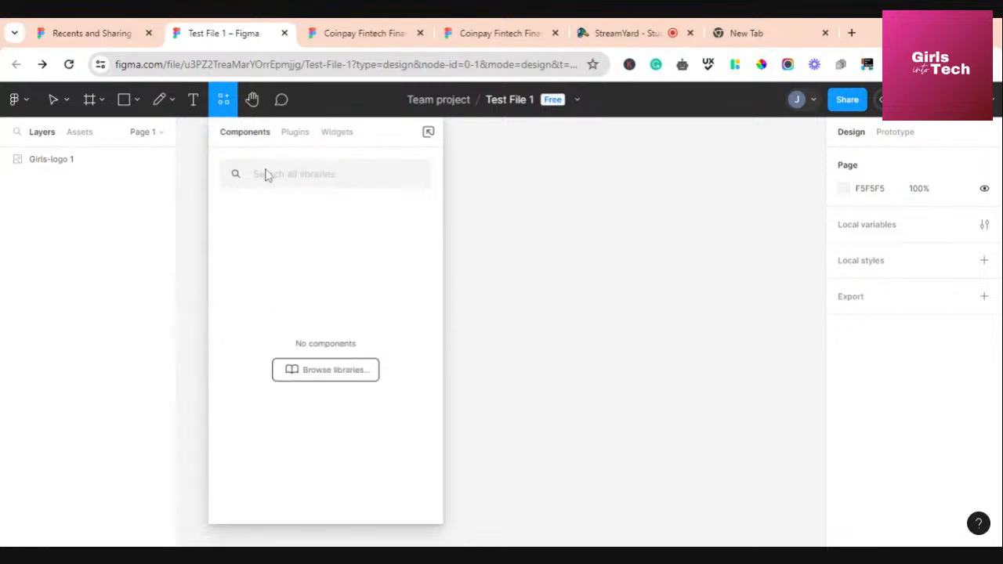
click(265, 174)
click(290, 139)
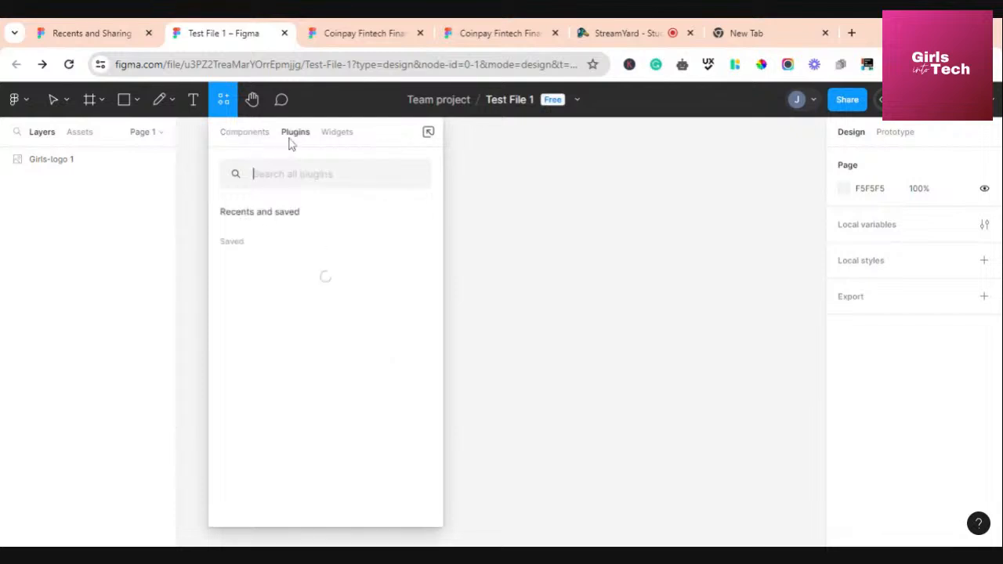
click(333, 137)
click(249, 138)
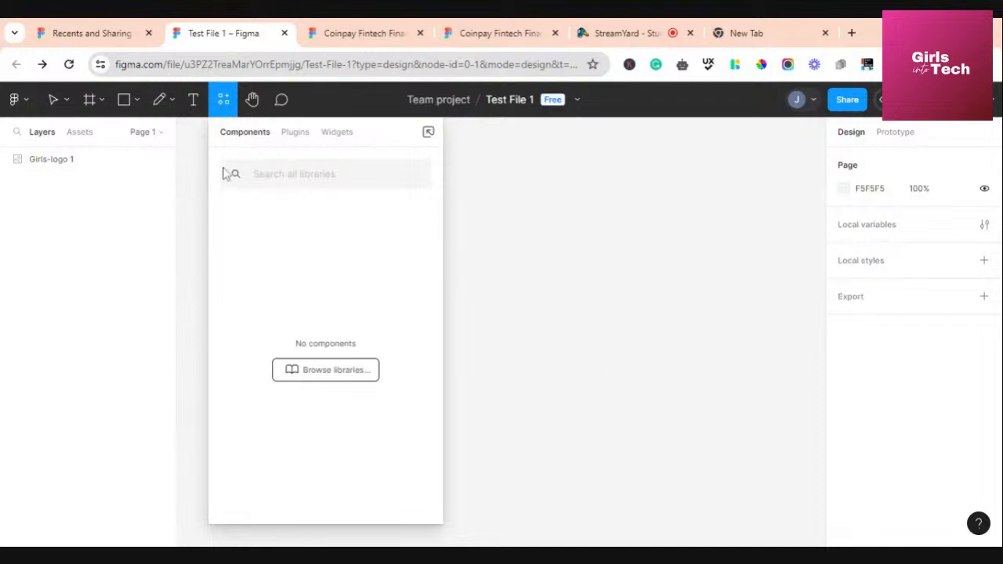
click(298, 138)
Scroll through the saved plugins list in the Resources panel
scroll(310, 330, down, 5)
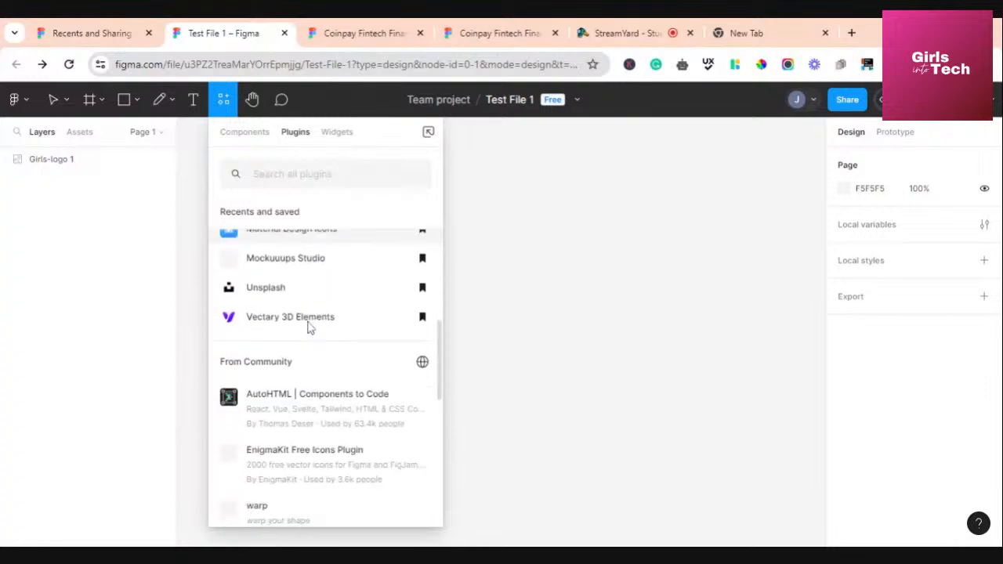
scroll(310, 329, down, 3)
scroll(310, 329, up, 10)
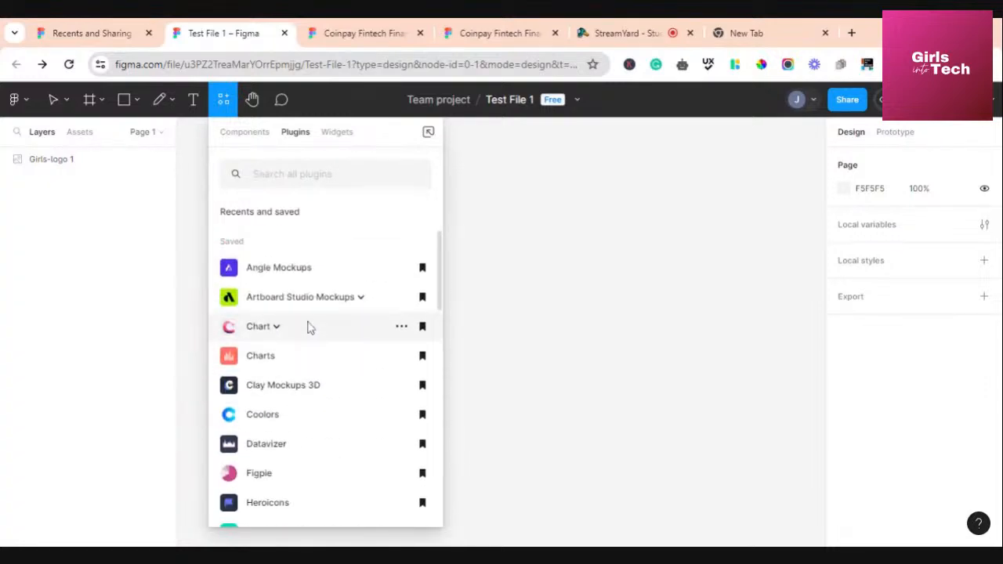
scroll(309, 330, down, 6)
scroll(310, 329, up, 6)
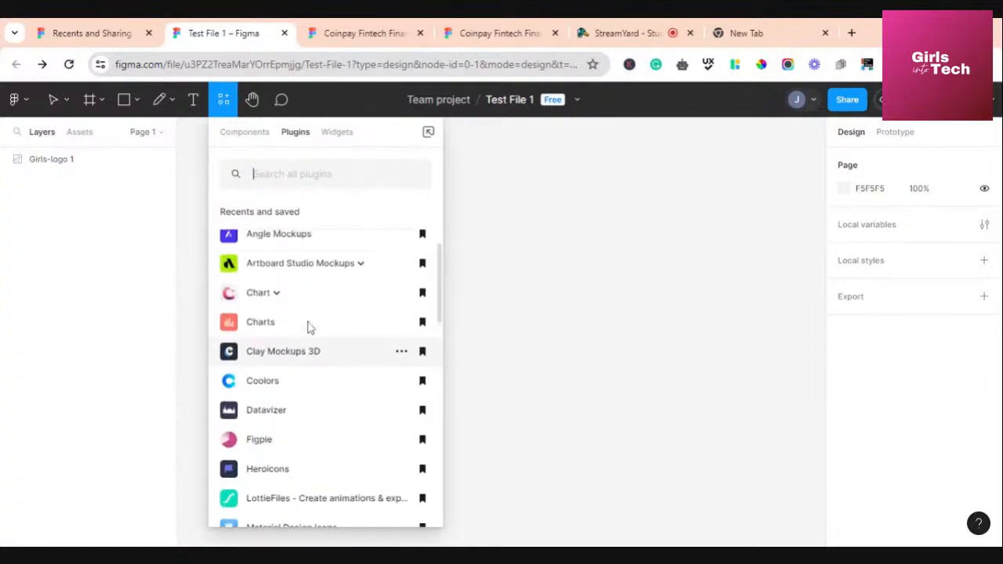
scroll(264, 358, down, 3)
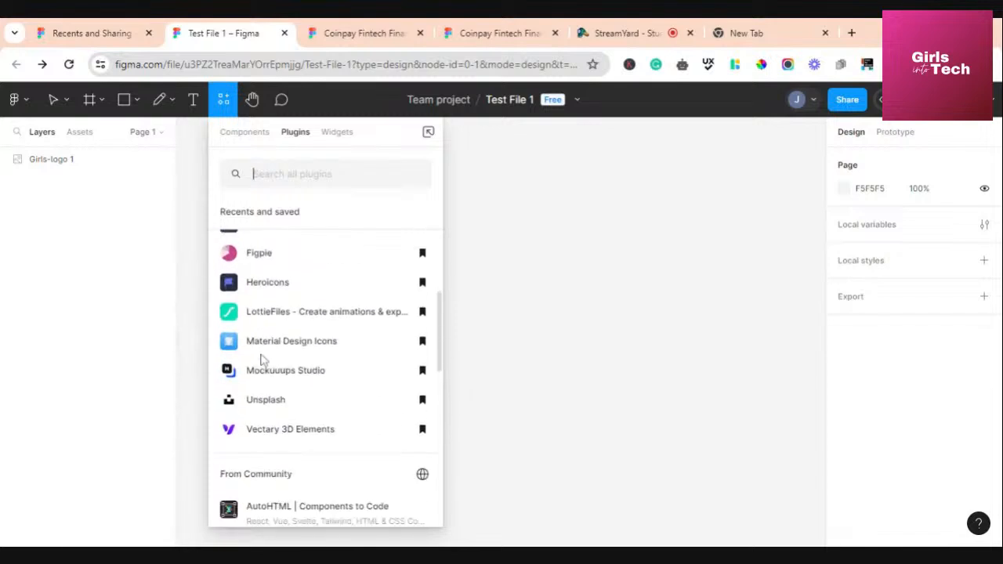
scroll(264, 358, down, 4)
scroll(269, 359, up, 2)
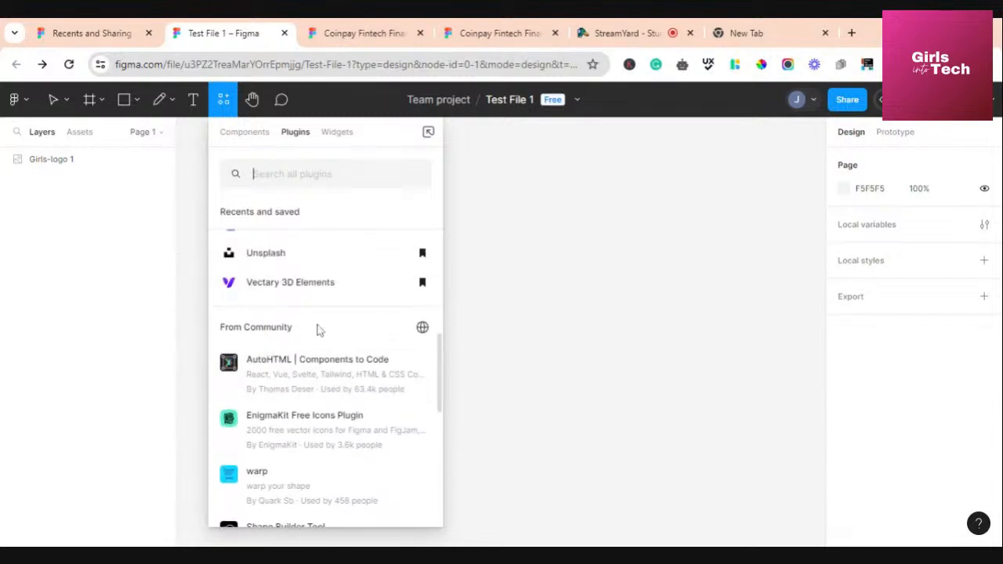
scroll(327, 392, down, 6)
scroll(327, 392, up, 12)
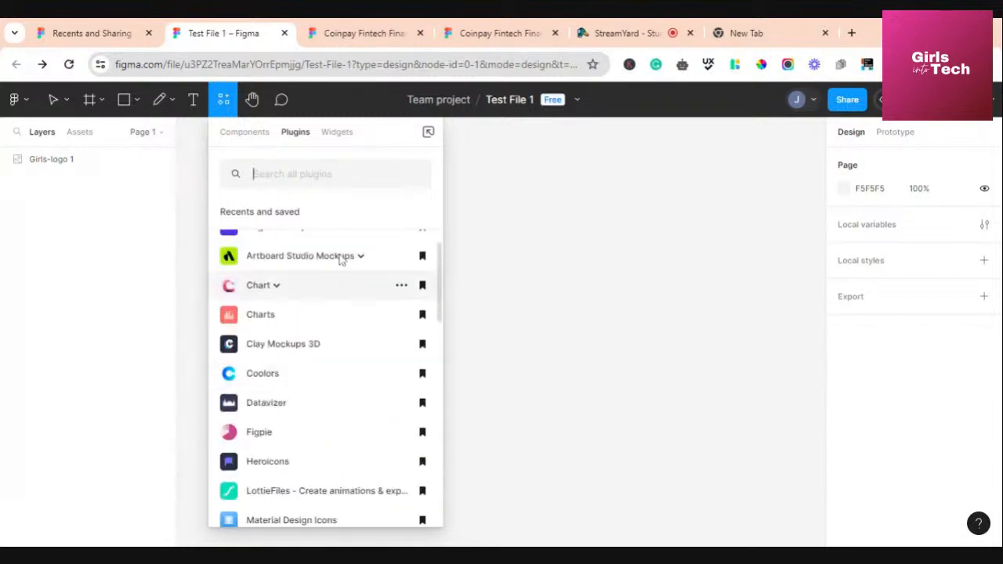
Browse the Widgets section and insert the Photo Booth widget onto the page
click(335, 133)
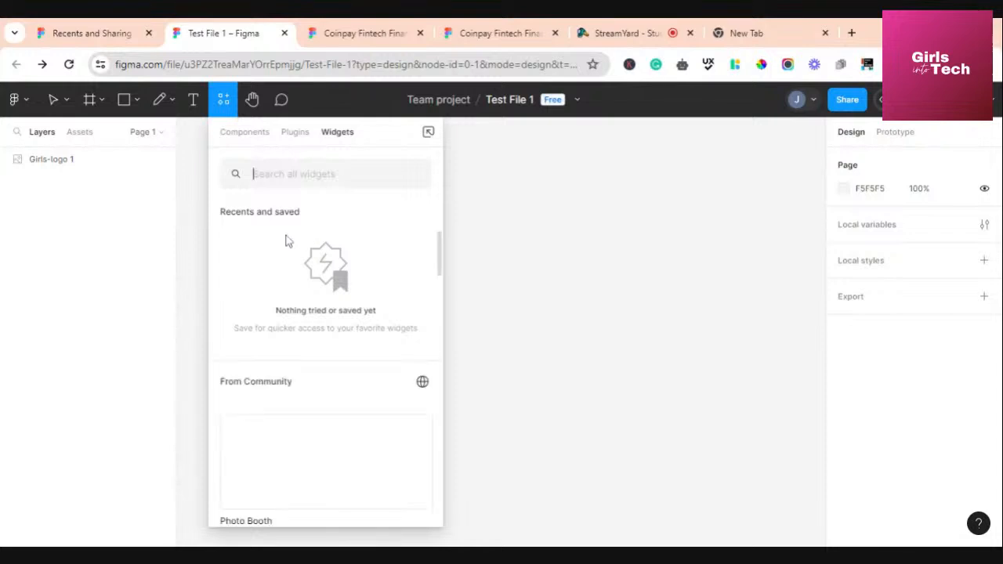
scroll(326, 353, down, 2)
scroll(326, 349, up, 2)
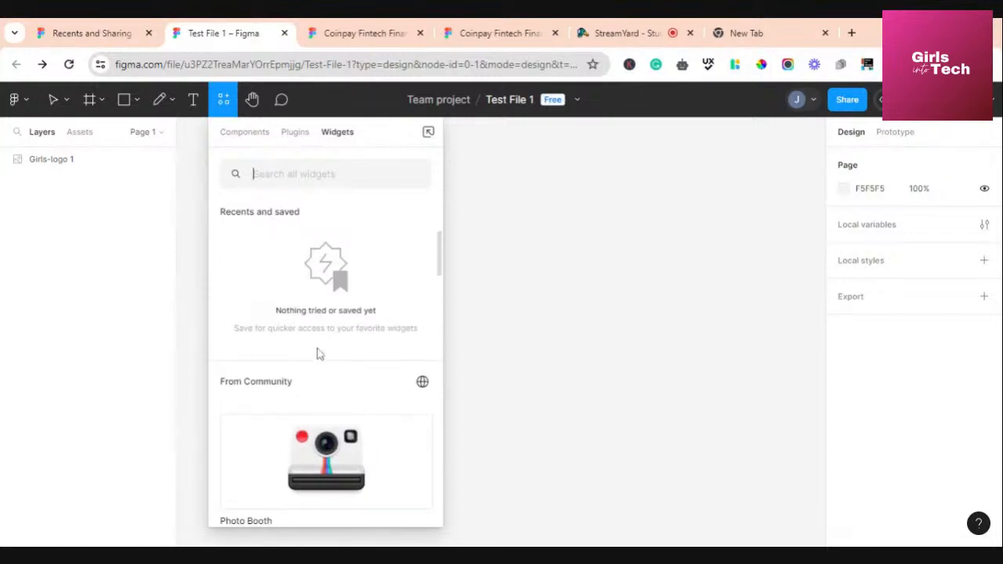
scroll(318, 353, down, 2)
scroll(318, 353, up, 2)
scroll(291, 360, down, 2)
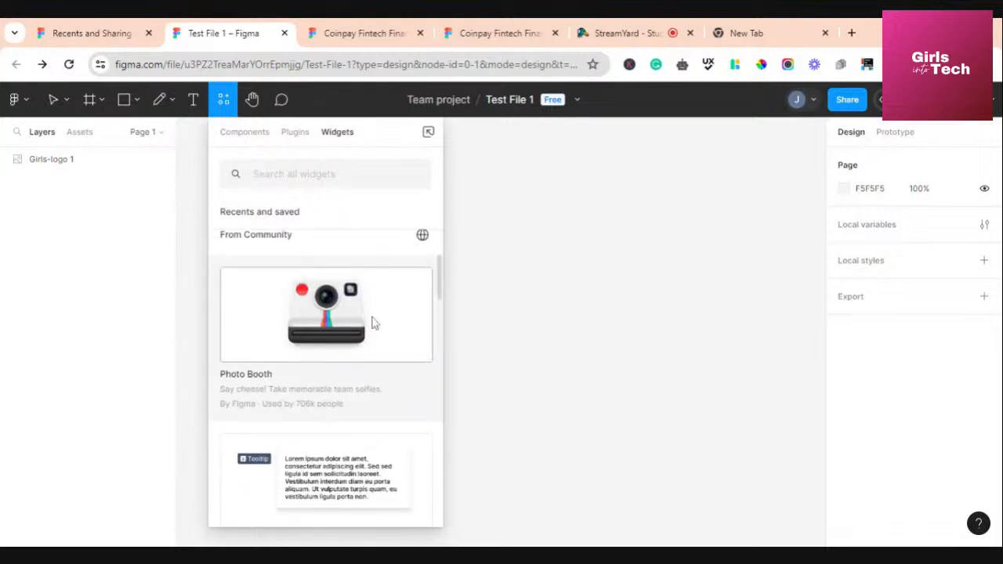
scroll(338, 455, down, 5)
scroll(338, 455, down, 3)
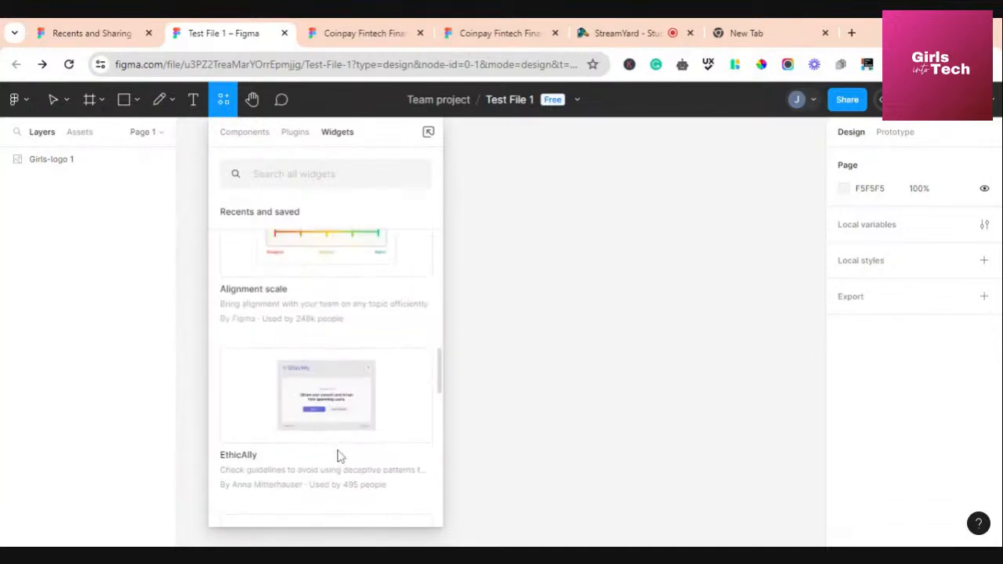
scroll(338, 450, up, 10)
click(338, 445)
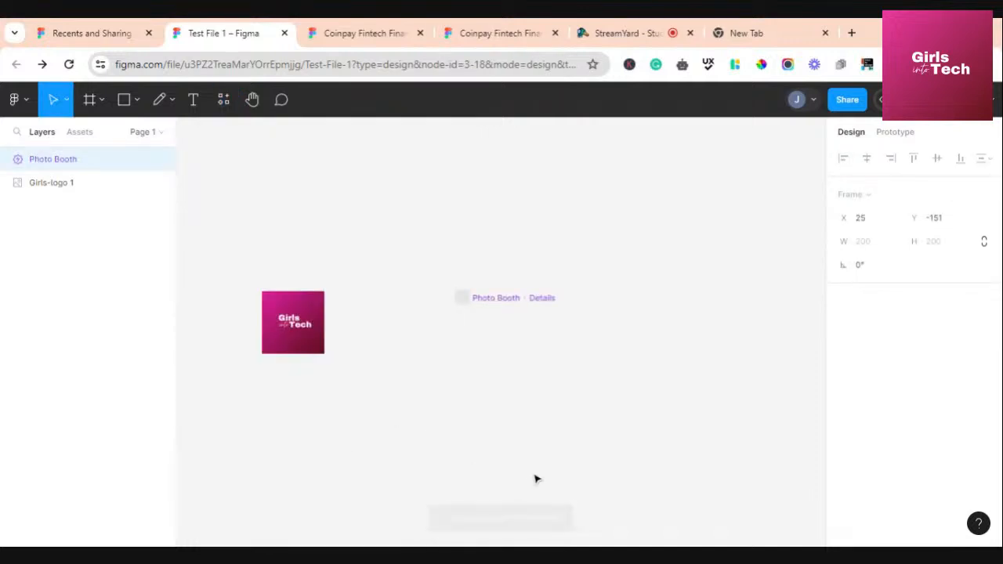
Move the Photo Booth widget up and left, then delete it
drag(538, 406, 488, 290)
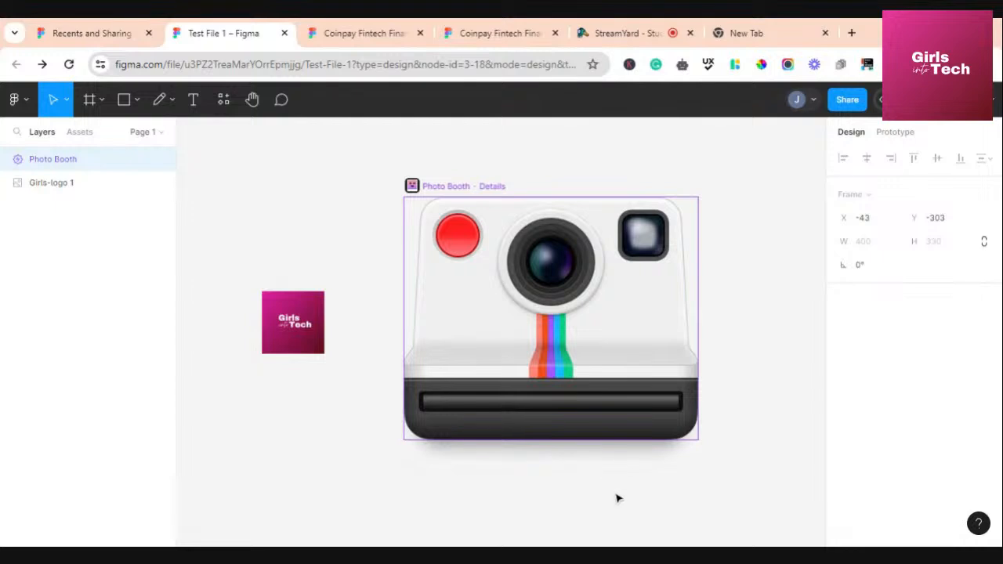
click(616, 497)
click(488, 275)
key(Delete)
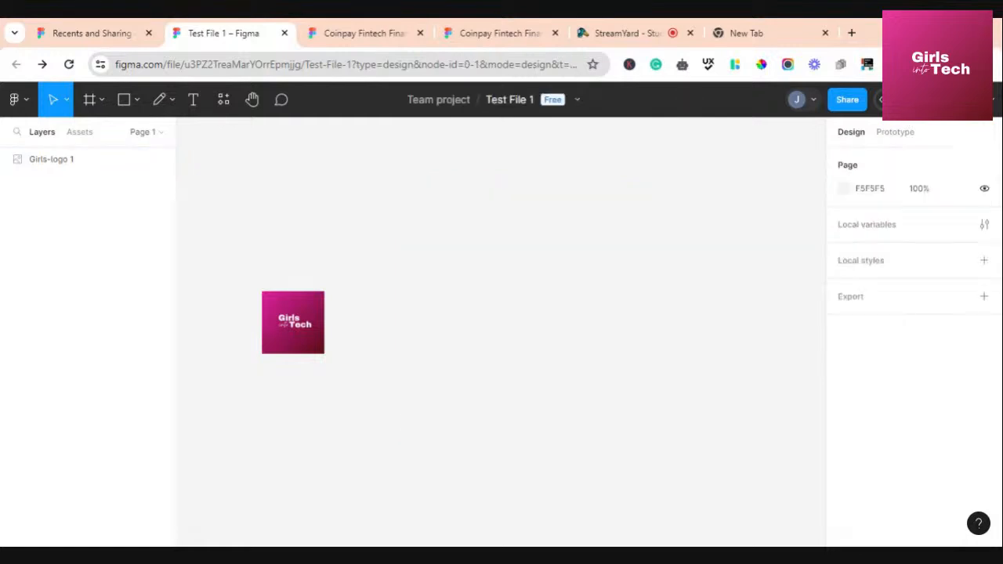
click(252, 102)
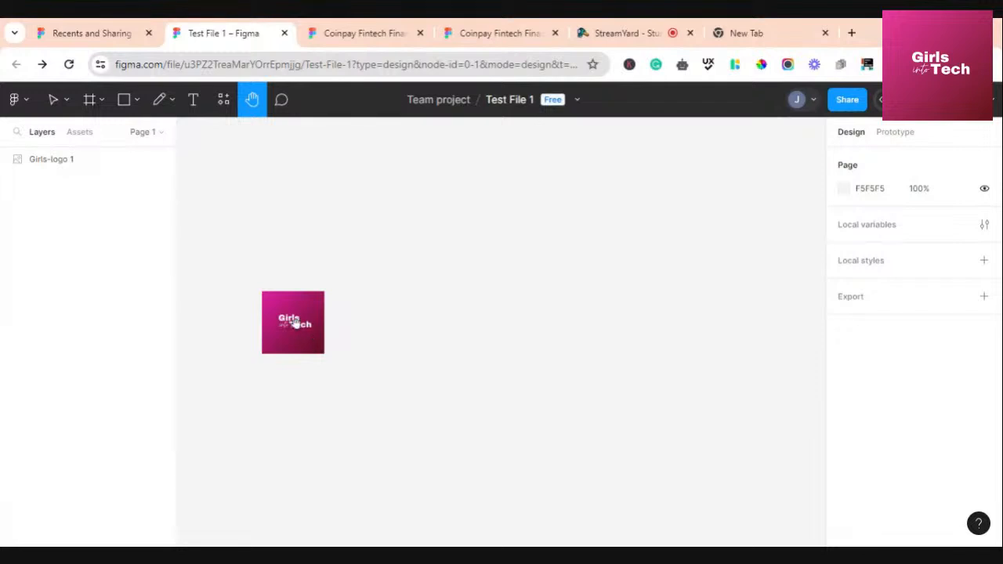
Pan the canvas back and forth with the Hand tool until the logo sits lower right
drag(295, 324, 380, 278)
drag(289, 446, 602, 467)
drag(270, 431, 32, 384)
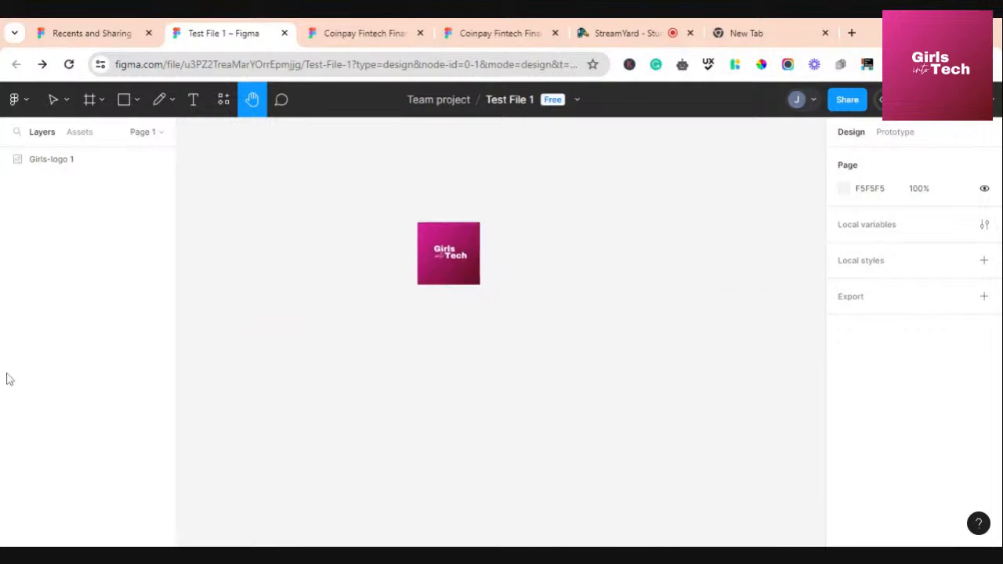
drag(657, 481, 434, 503)
drag(353, 414, 559, 515)
drag(610, 417, 376, 406)
drag(265, 359, 471, 430)
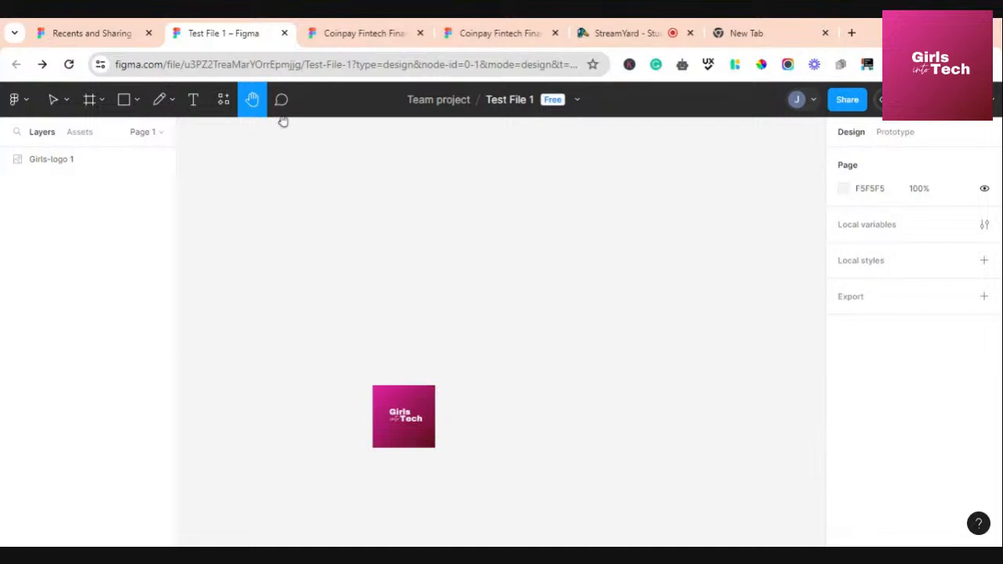
click(282, 100)
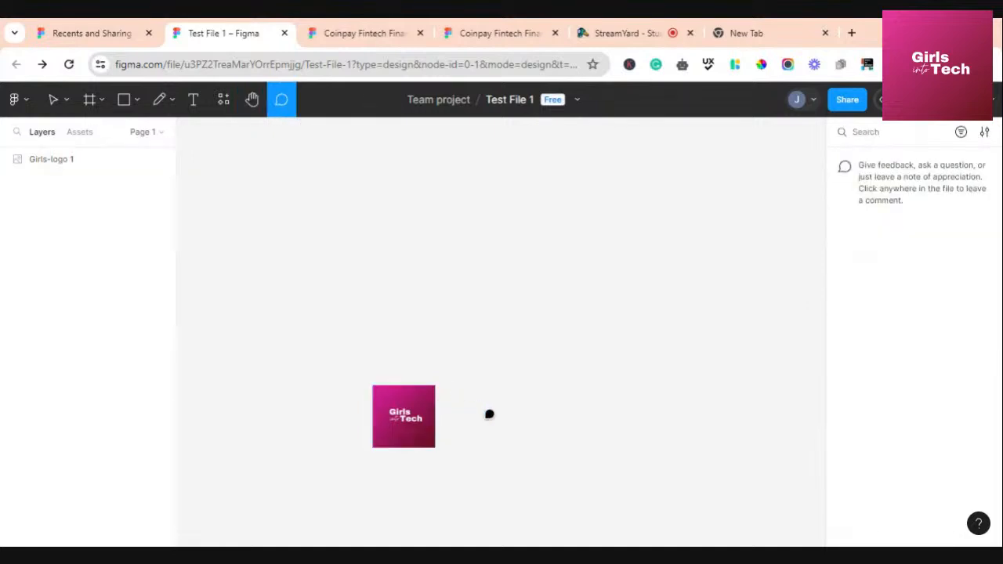
Zoom in and post the comment 'remove this😁 @' pinned on the logo
drag(419, 404, 419, 384)
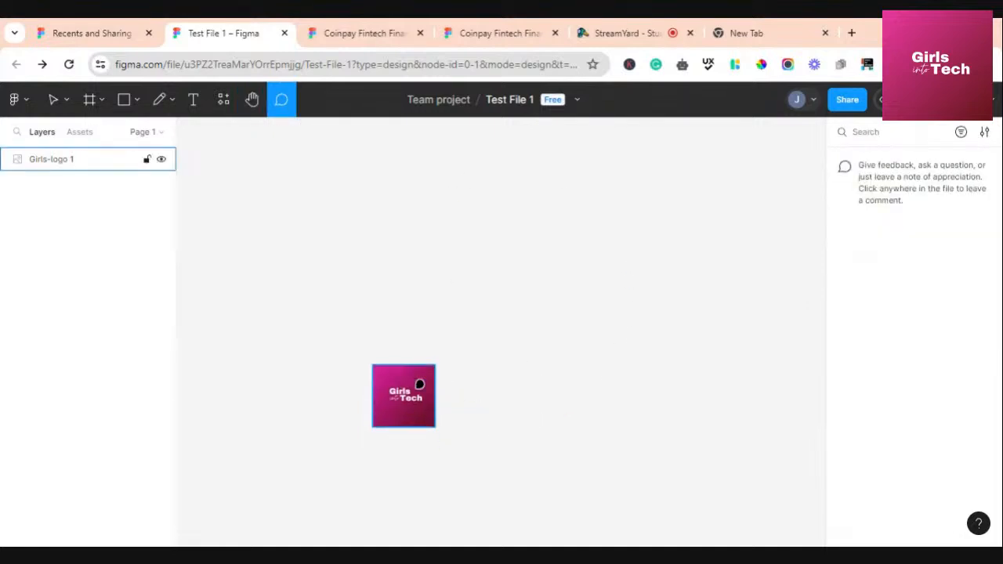
key(ctrl+plus)
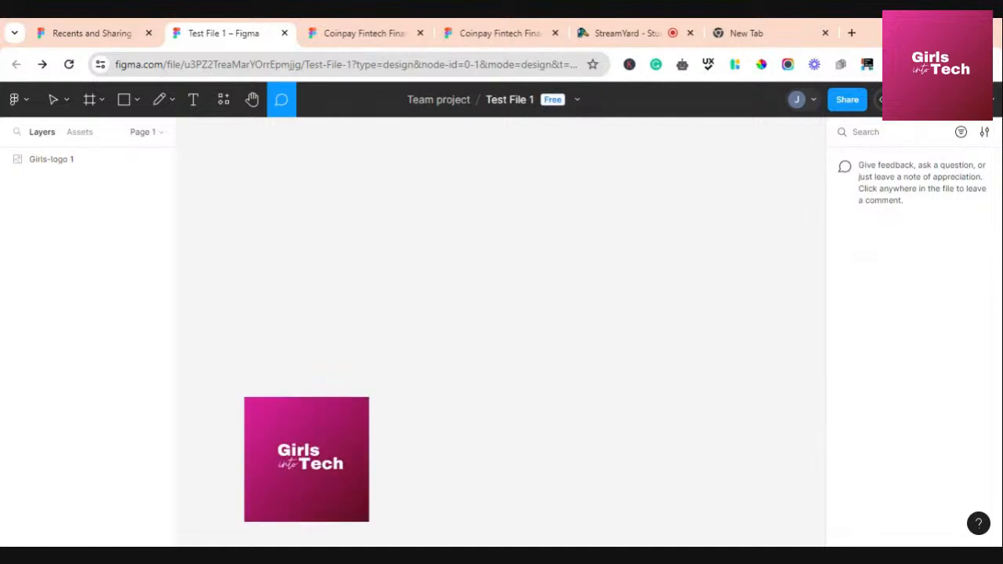
click(319, 452)
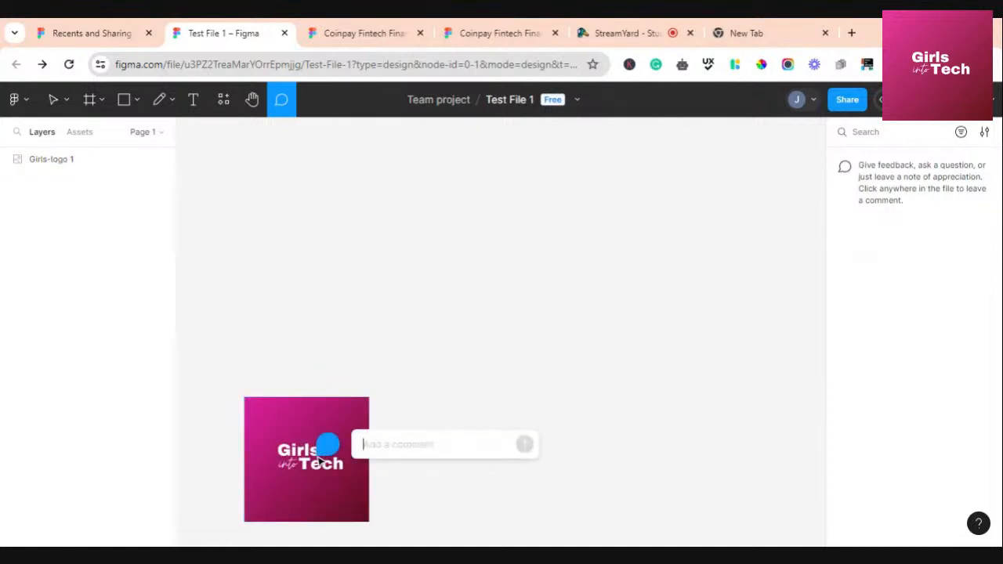
text(remove this)
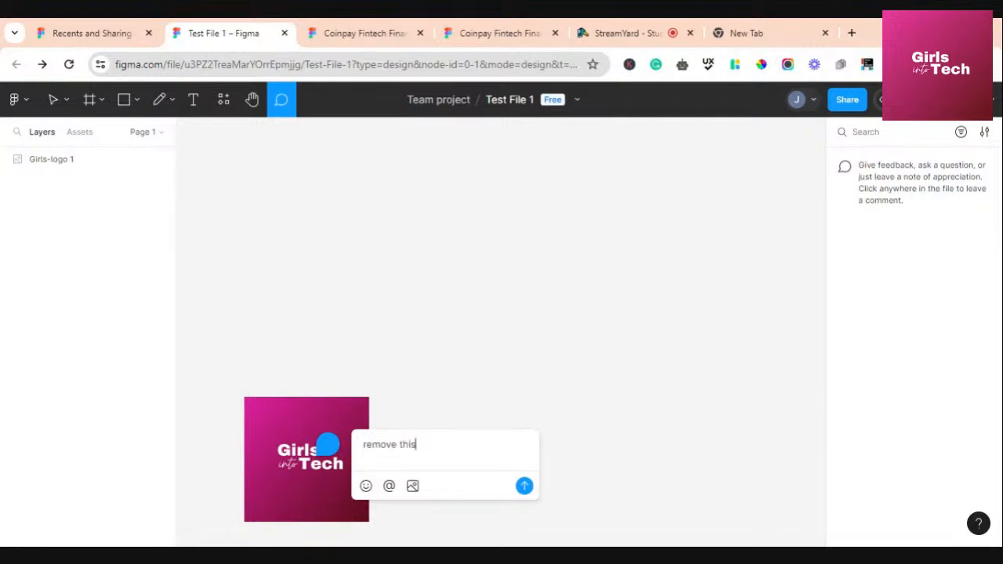
click(366, 487)
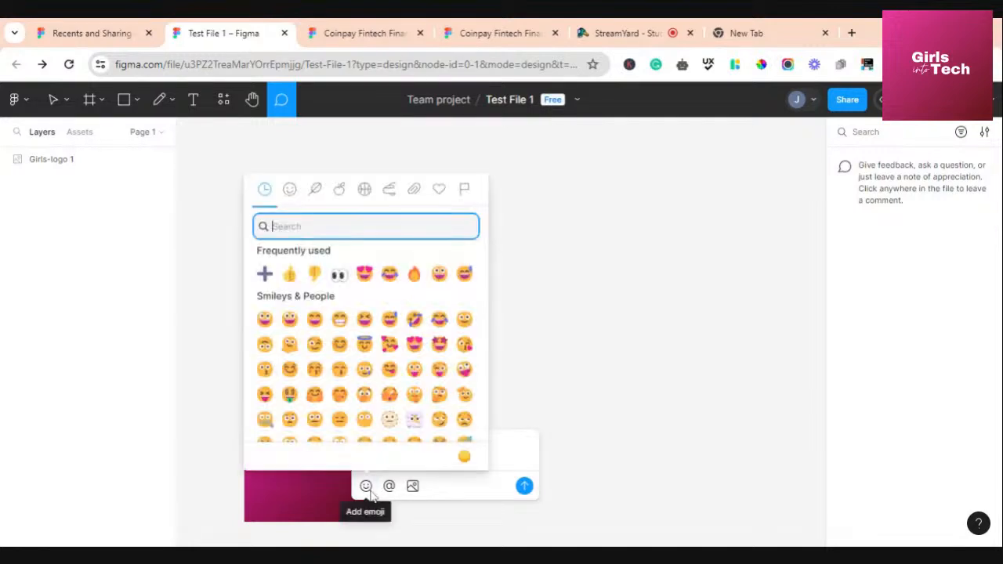
click(339, 319)
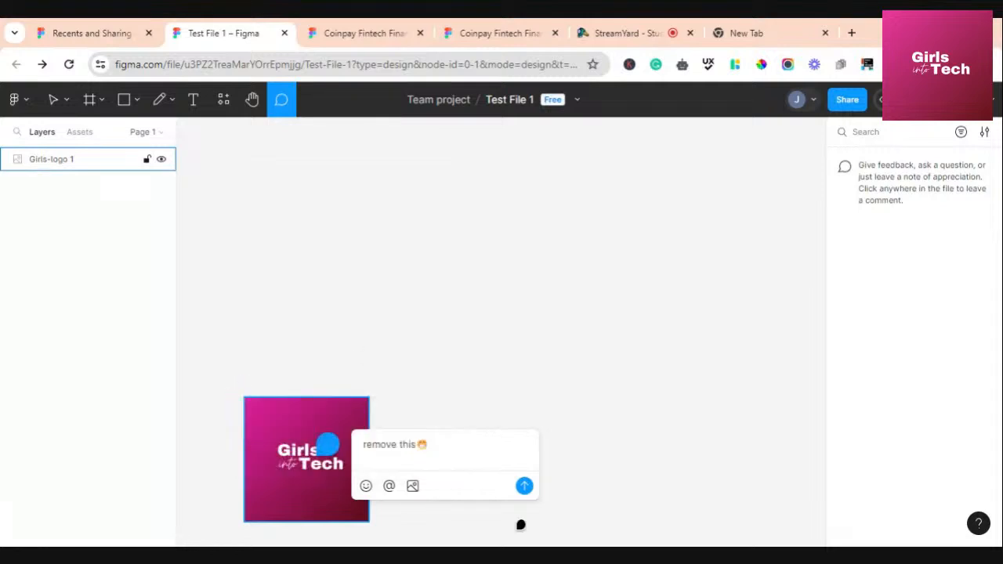
click(390, 486)
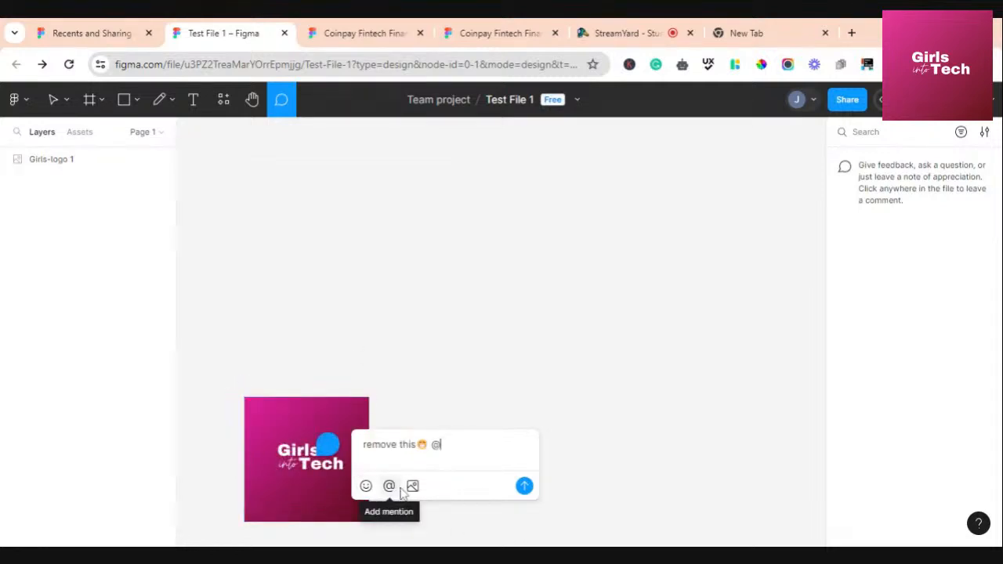
click(390, 487)
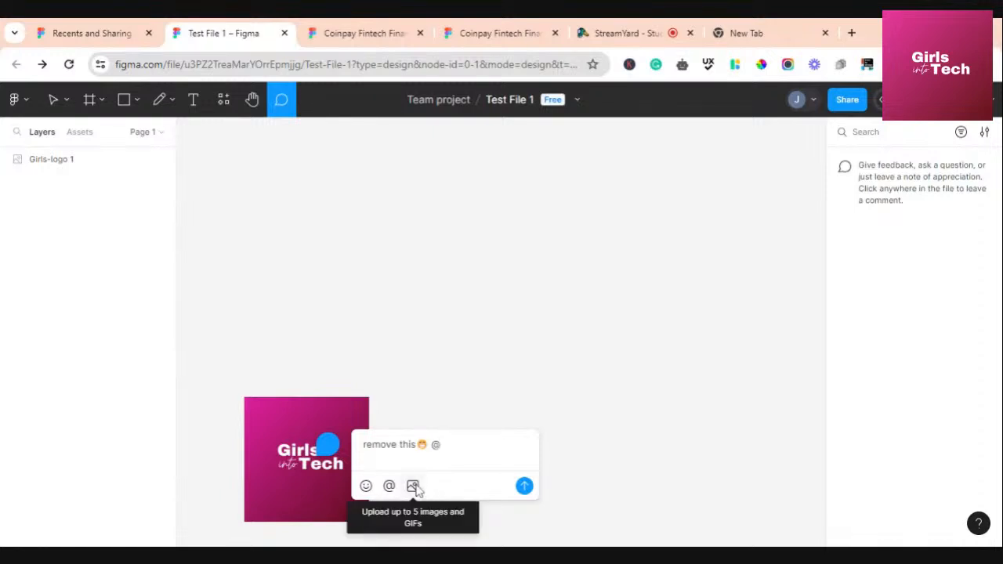
click(524, 486)
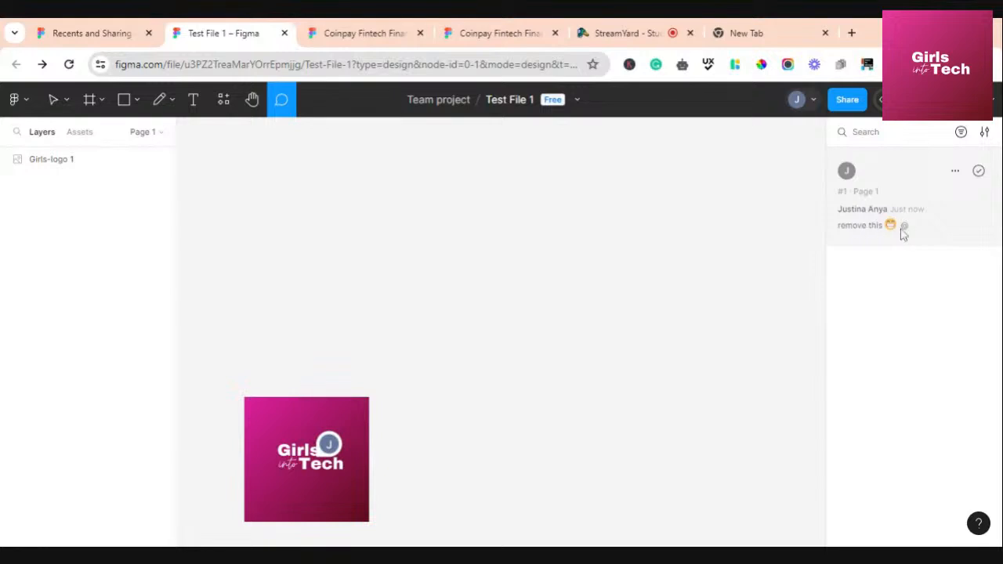
Open the logo's comment thread and post the reply 'Why?'
mouse_move(340, 461)
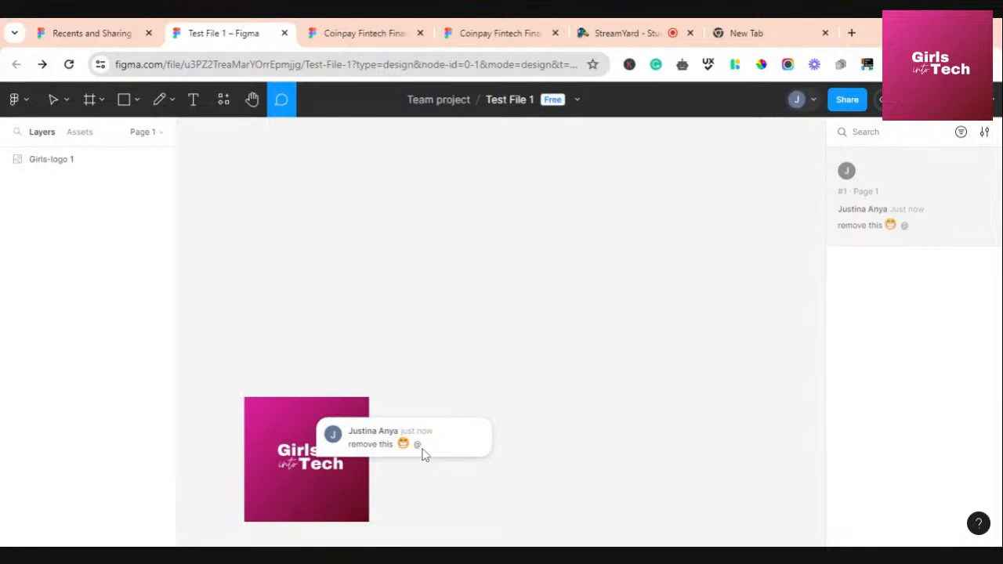
click(467, 449)
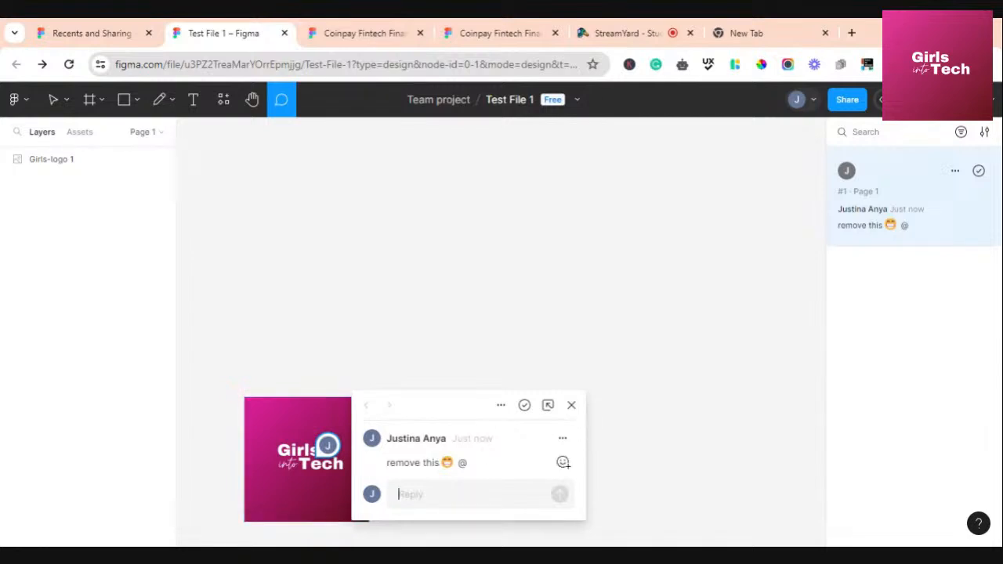
scroll(306, 470, down, 1)
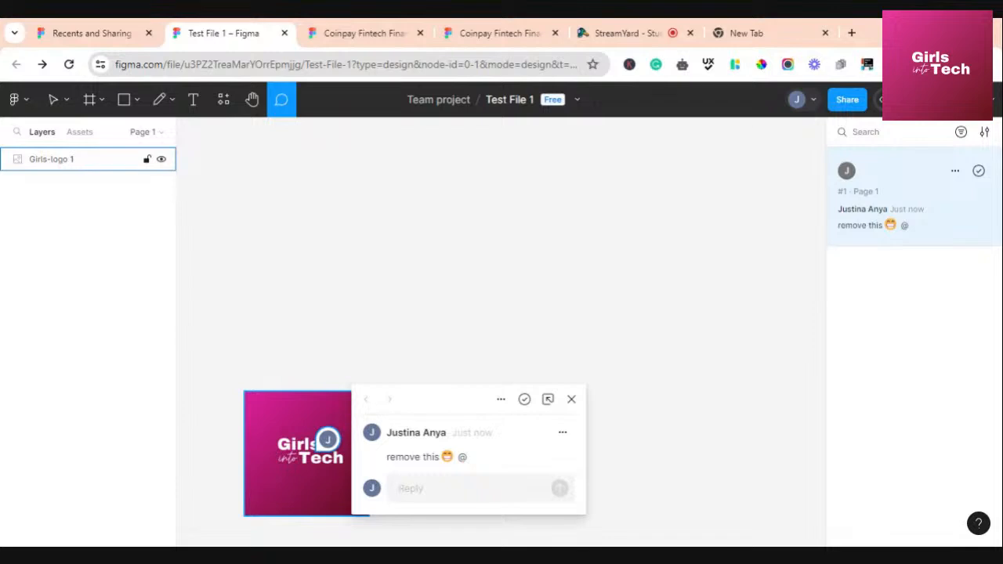
text(Wh)
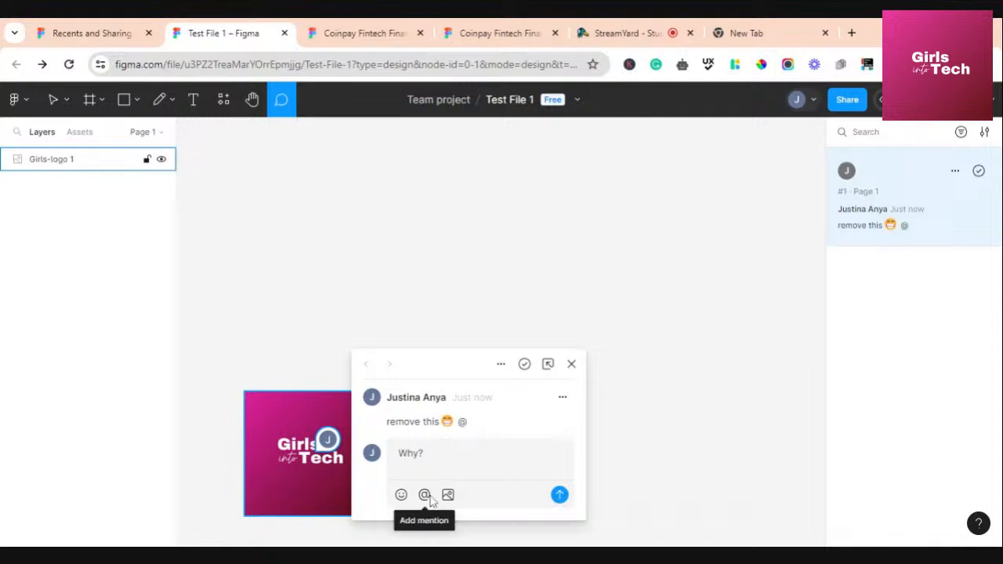
click(561, 497)
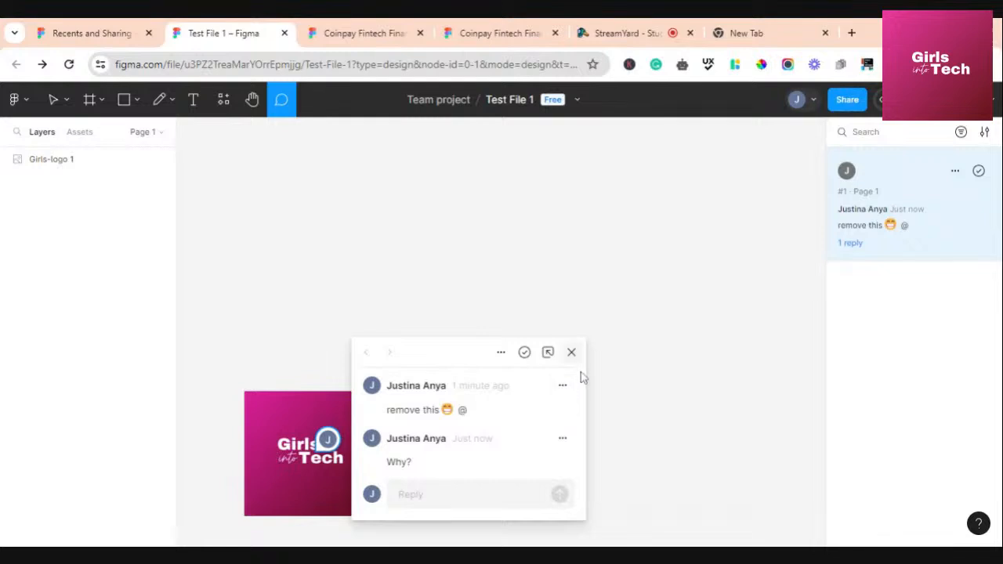
Resolve the comment thread pinned on the Girls into Tech logo and switch back to the Move tool
click(572, 353)
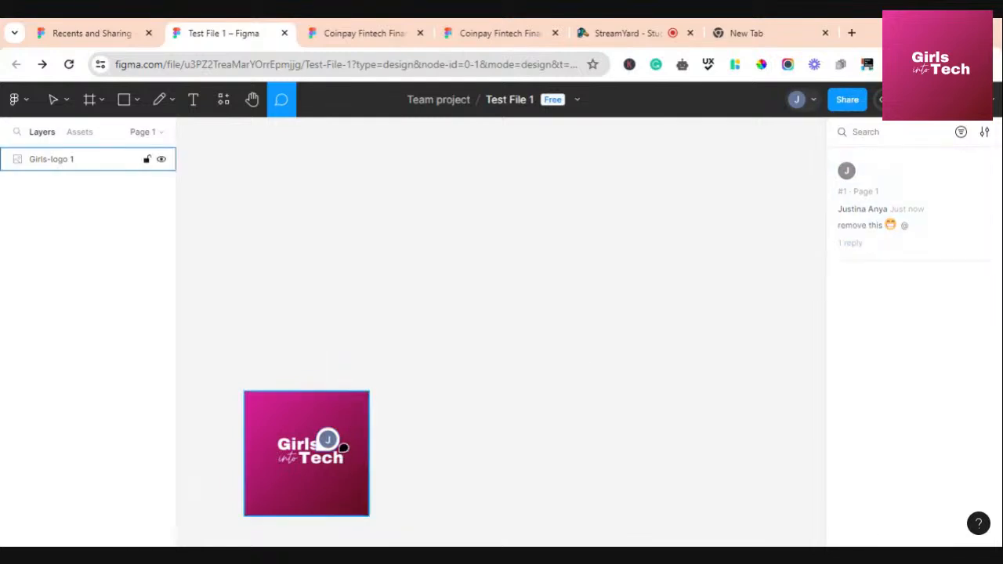
click(352, 436)
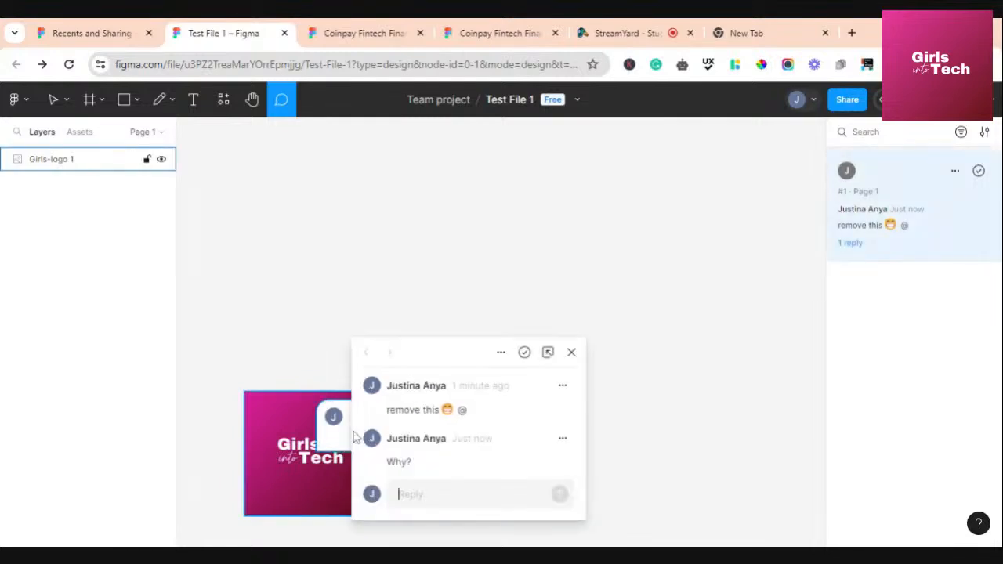
click(524, 352)
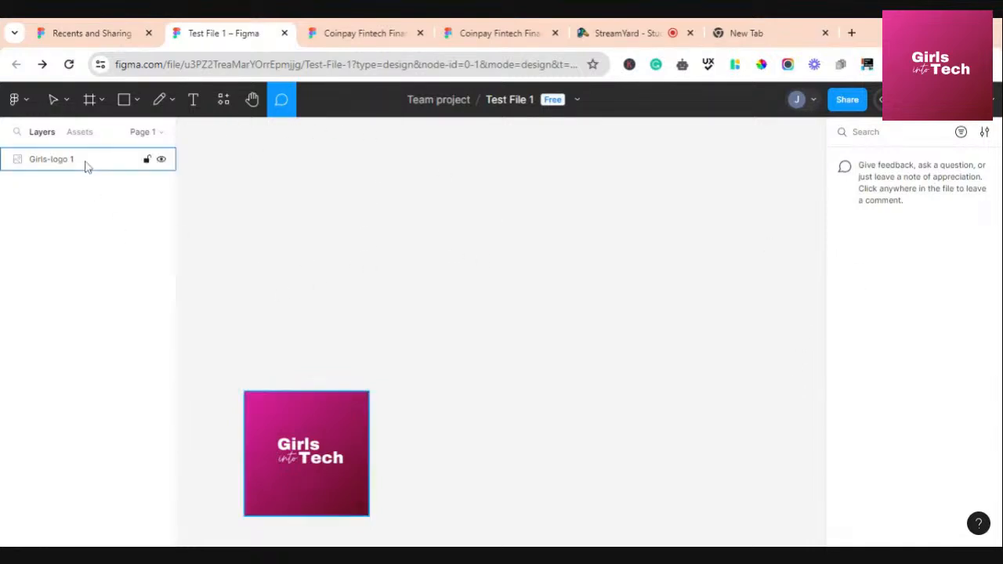
click(51, 99)
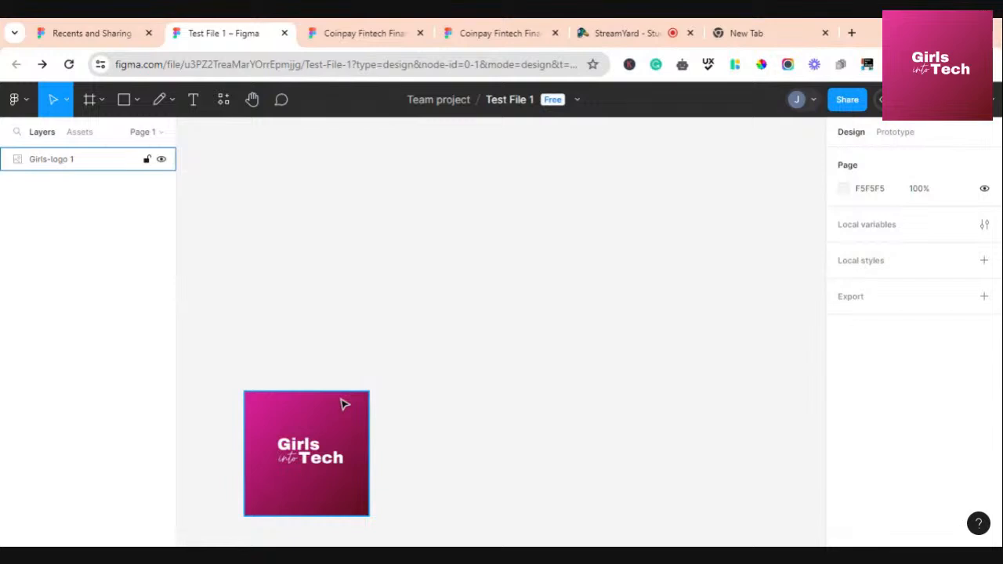
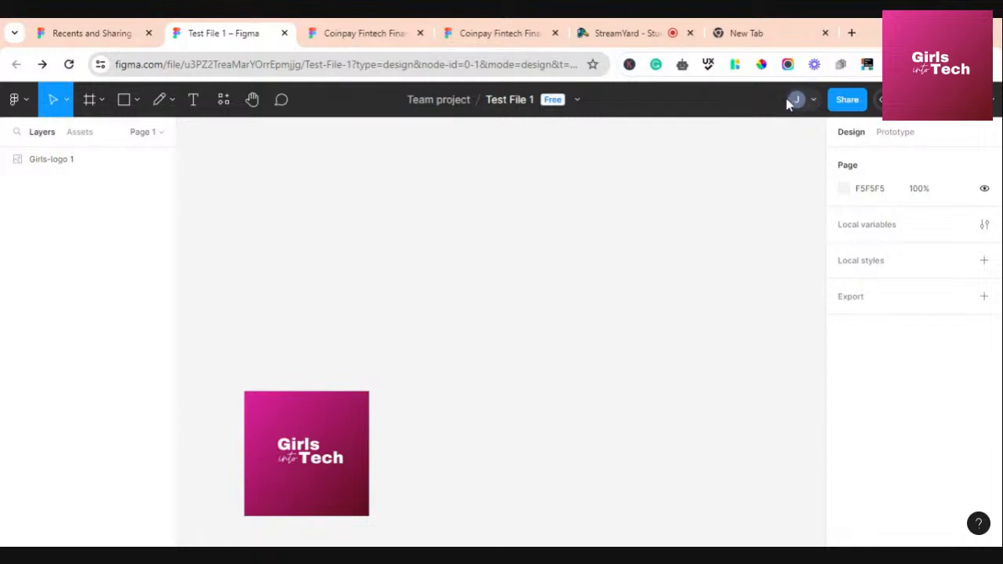
View your own profile card, close it, and open Test File 1's Share dialog
click(796, 102)
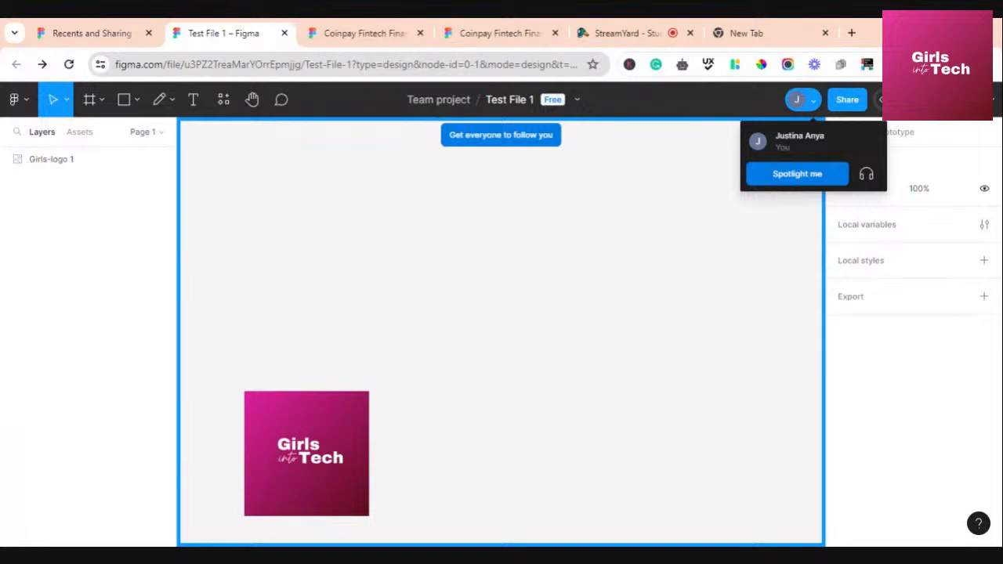
click(705, 155)
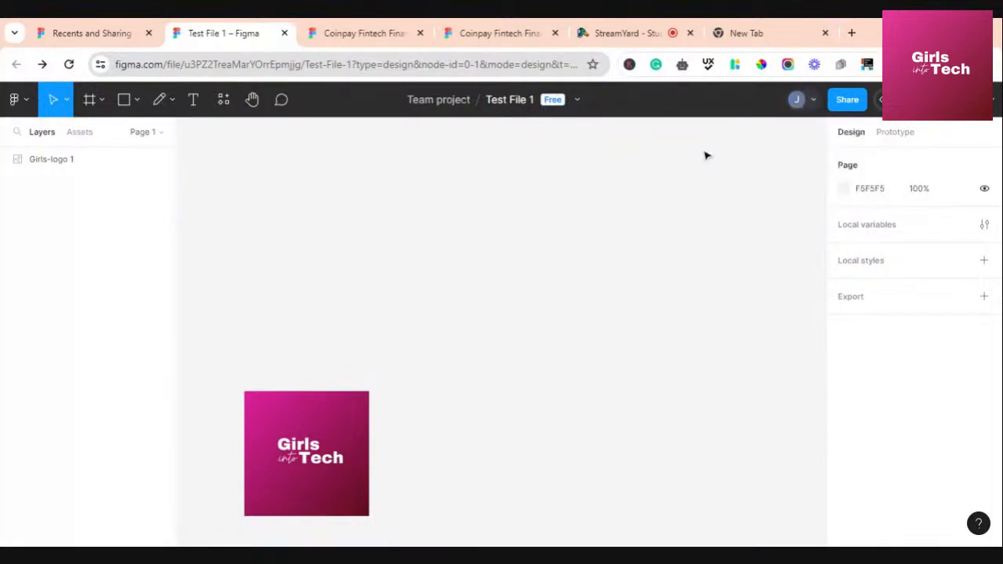
click(850, 107)
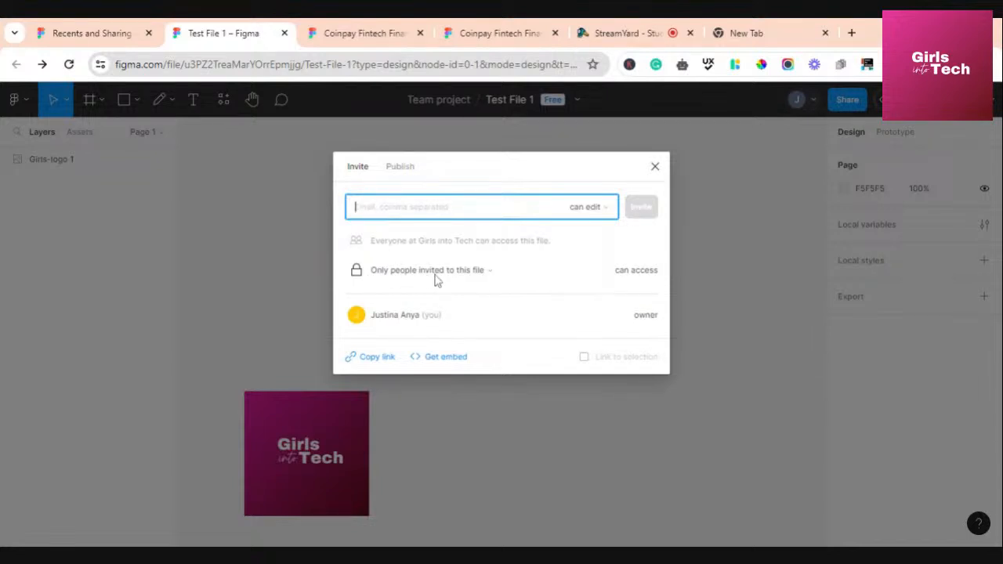
Set link access to 'Anyone with the link' with edit permission, then view the Publish section
click(490, 275)
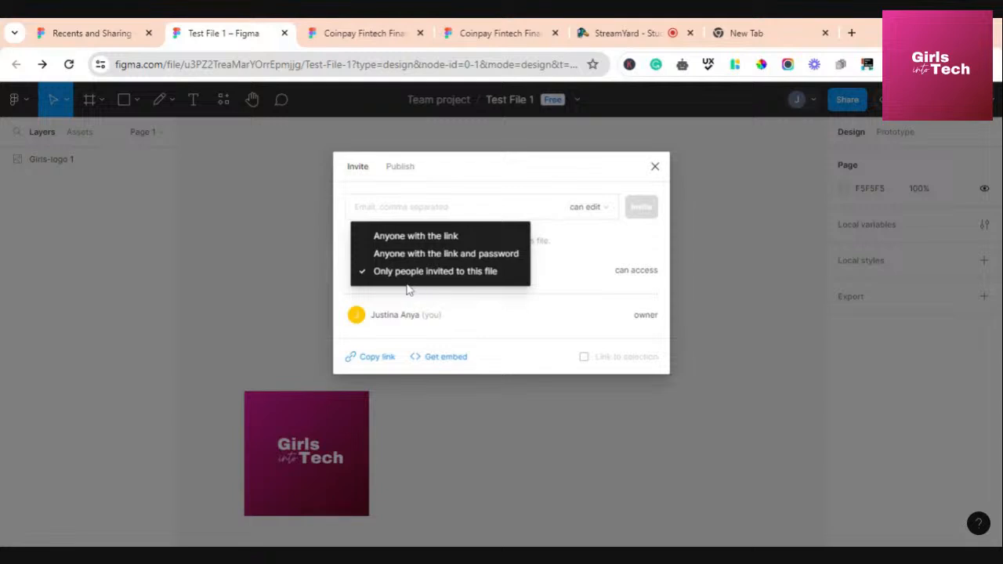
click(551, 286)
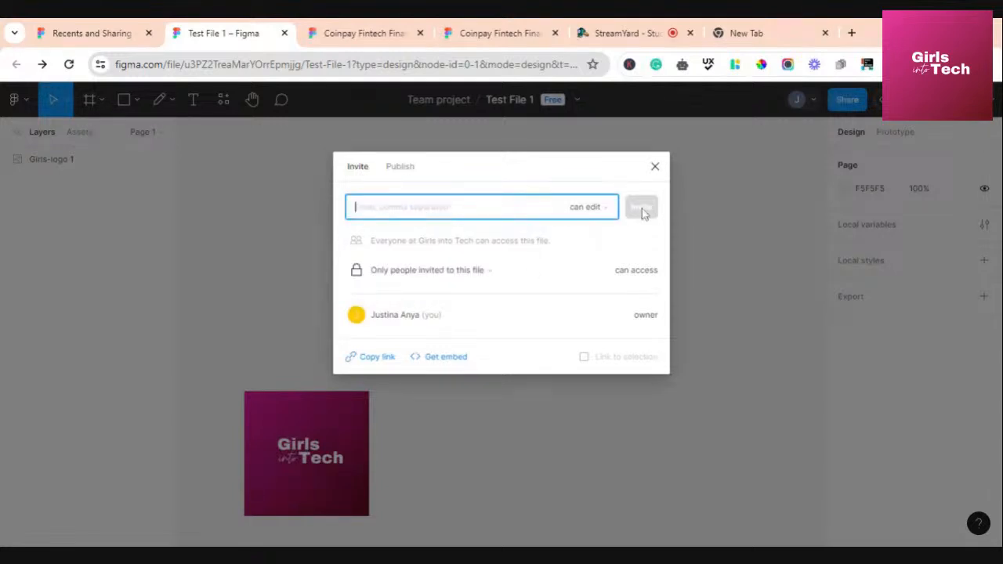
click(484, 272)
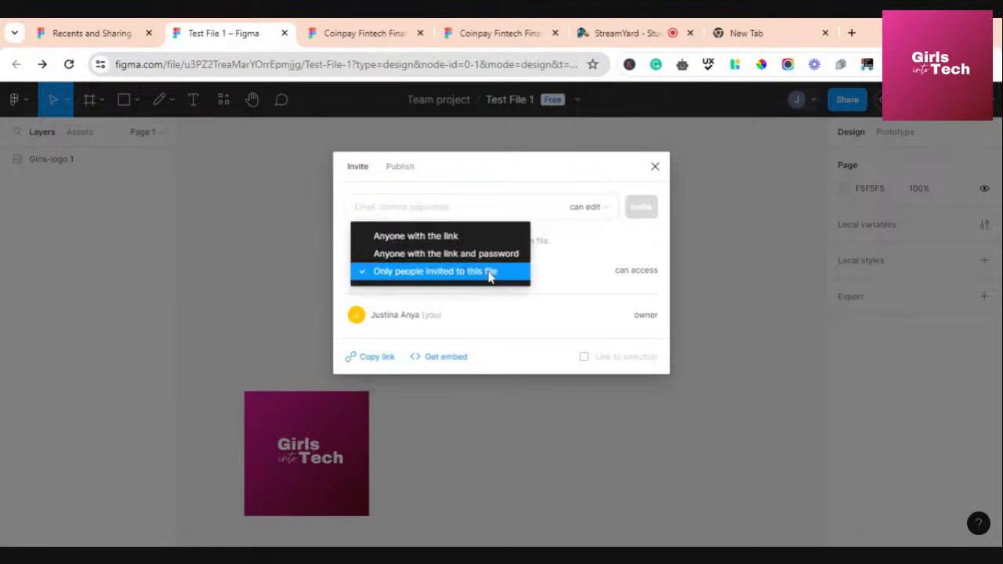
click(461, 237)
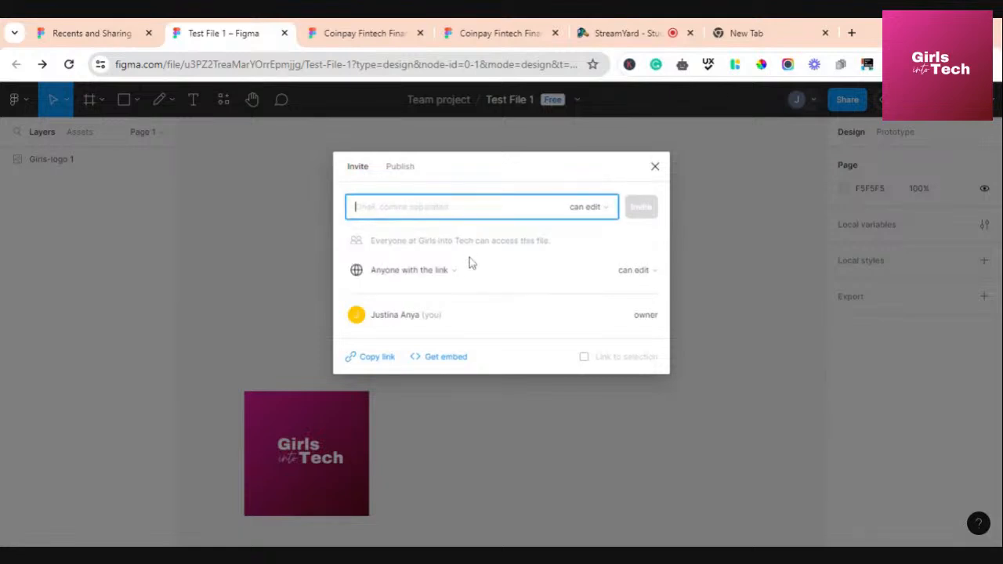
click(655, 272)
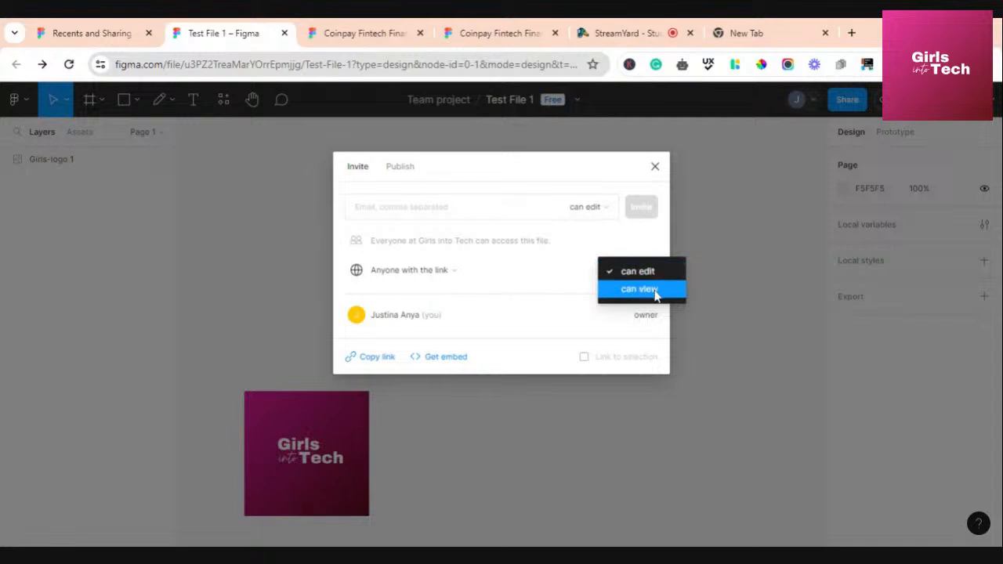
click(689, 335)
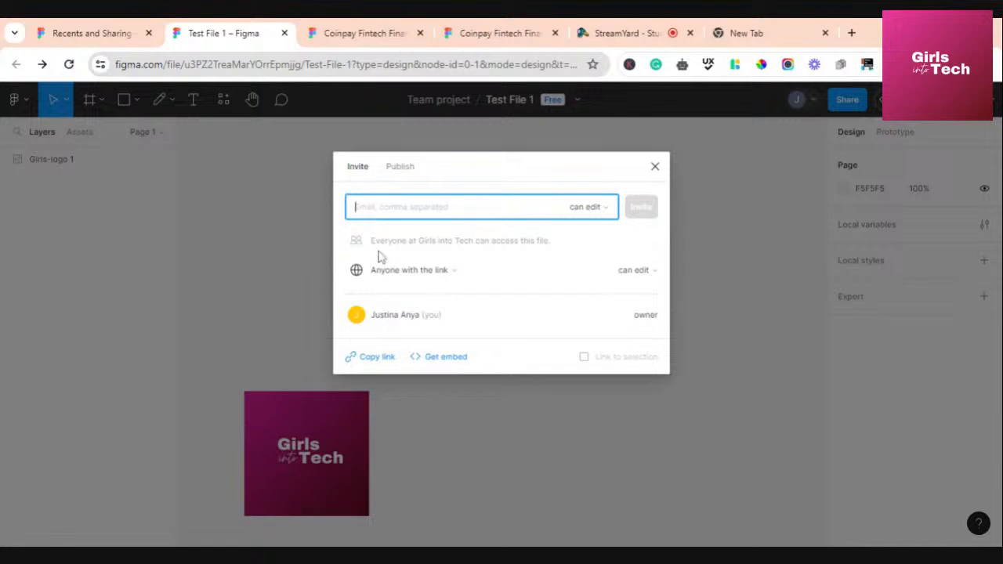
click(403, 168)
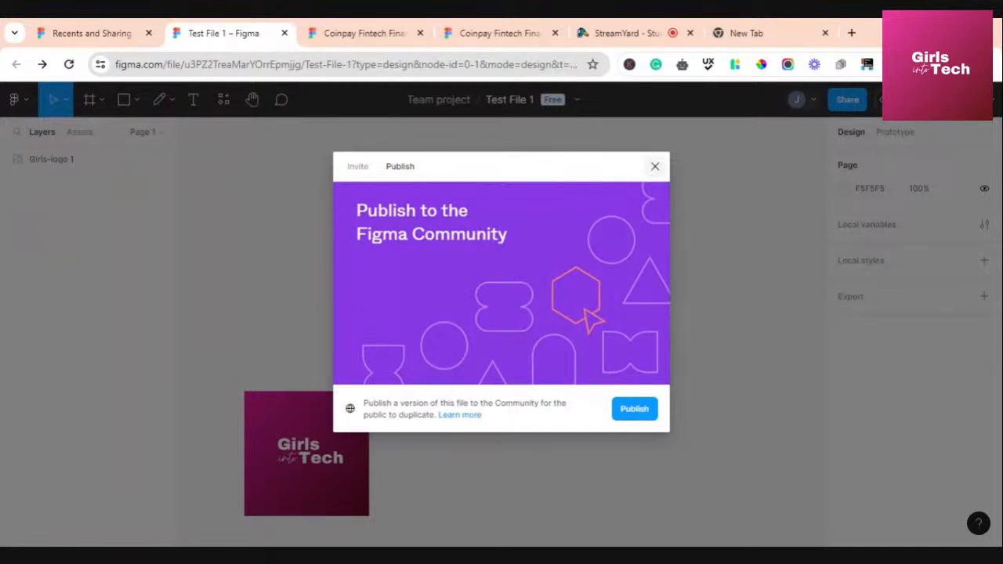
Close the Share dialog and switch Test File 1 into Dev Mode
click(655, 167)
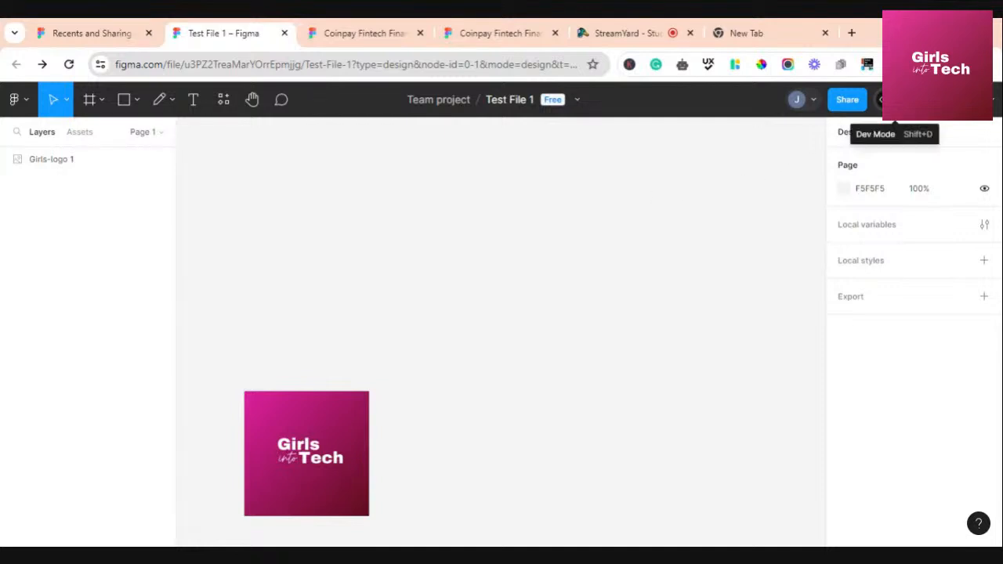
click(879, 99)
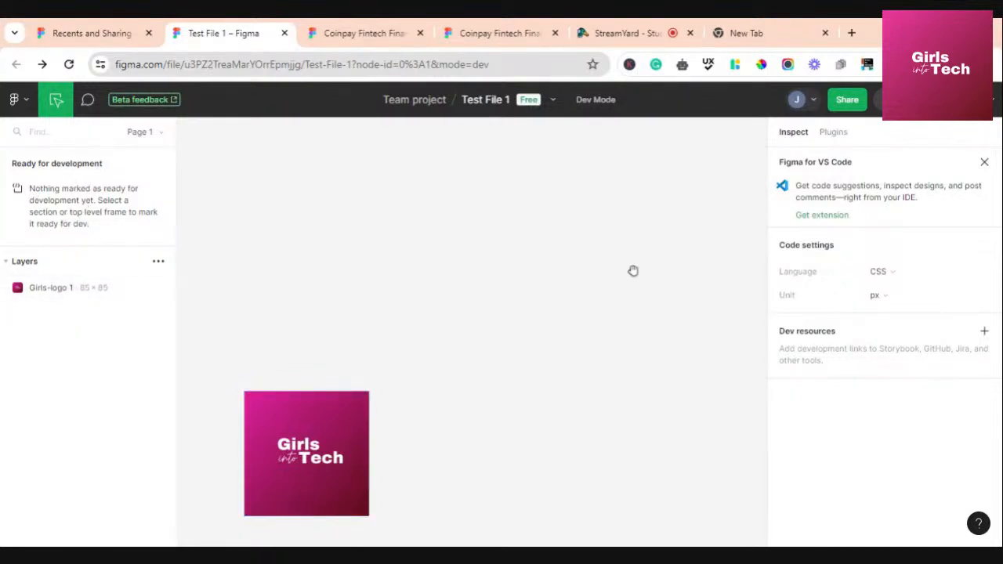
Look through Dev Mode's code language list, then dismiss it and the VS Code tip
click(893, 274)
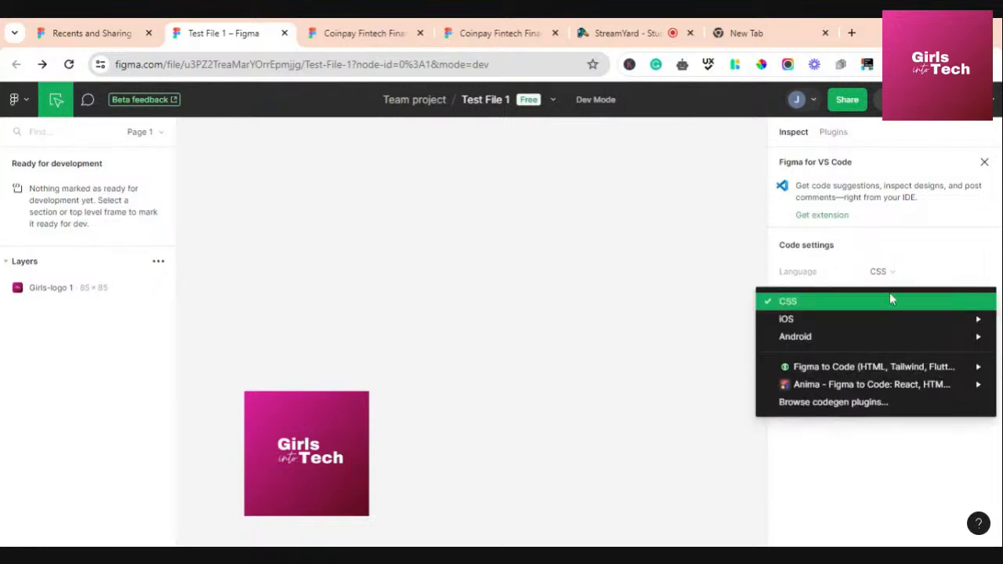
mouse_move(964, 325)
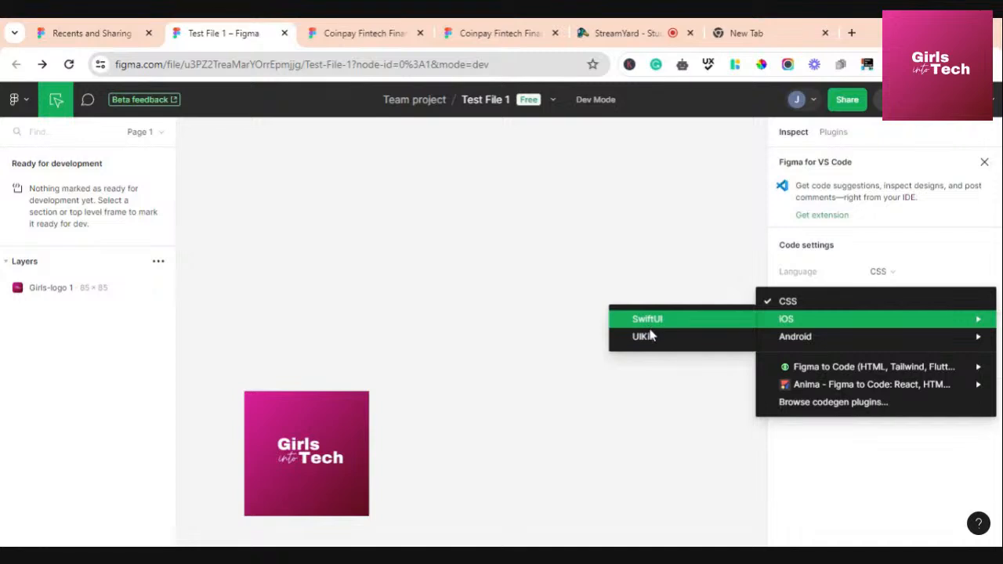
mouse_move(969, 345)
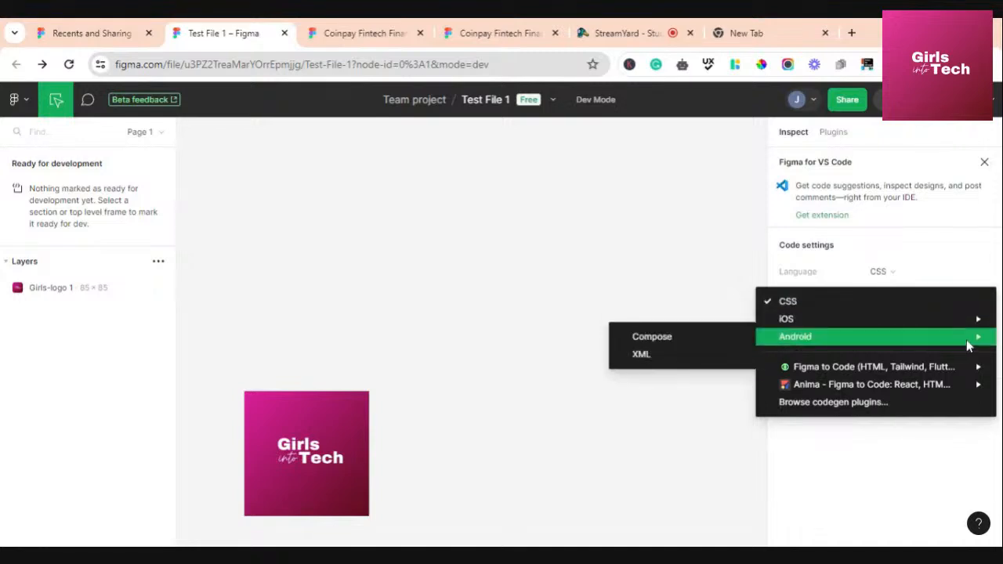
click(909, 246)
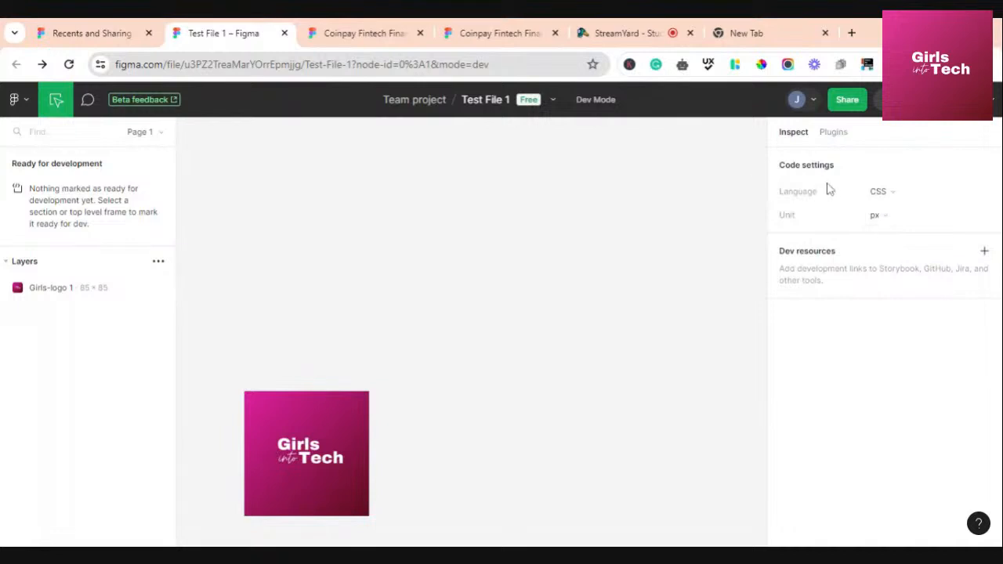
Browse the Dev Mode plugins, return to Inspect, and switch back to Design mode
click(838, 133)
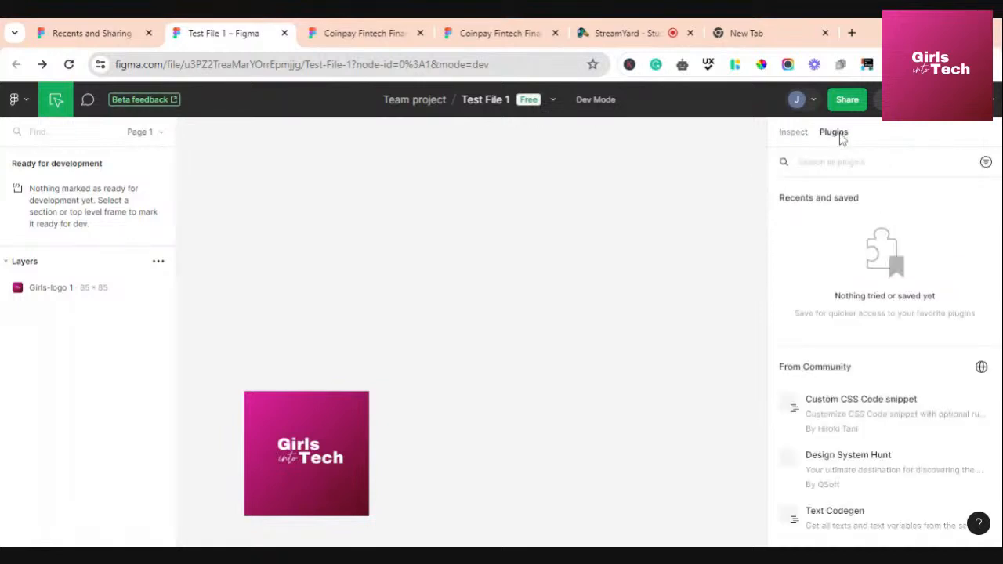
scroll(878, 416, down, 2)
scroll(877, 416, down, 4)
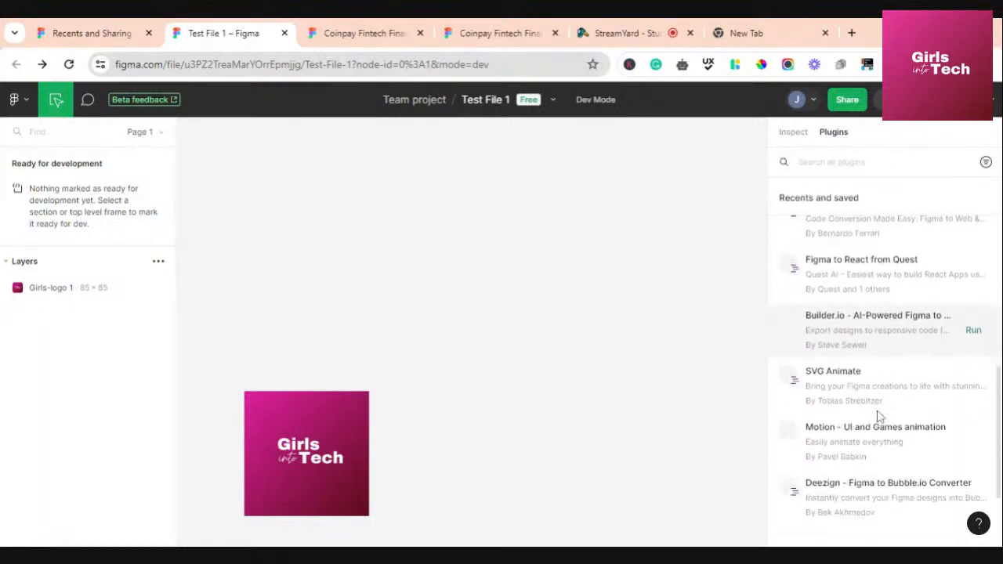
scroll(878, 415, up, 6)
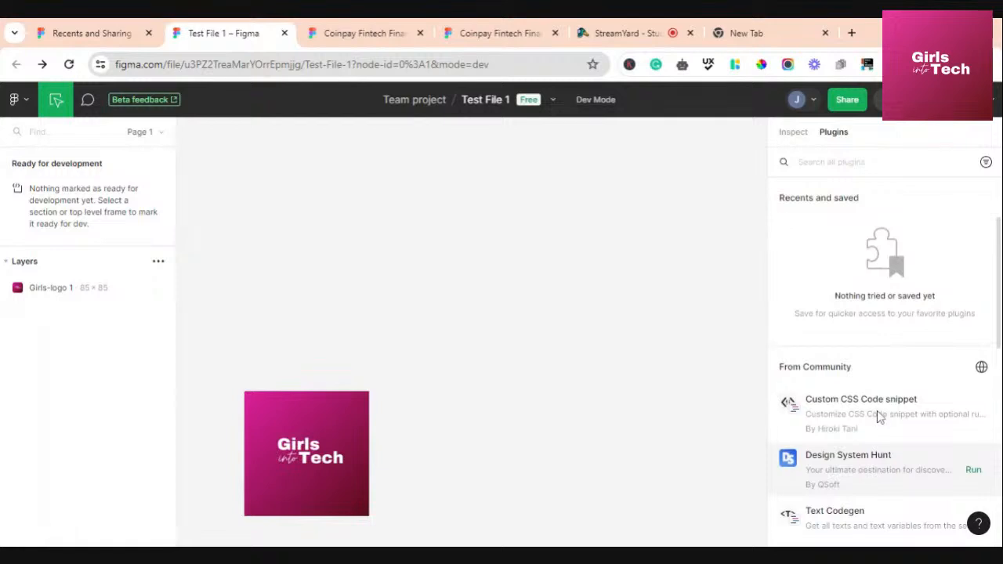
click(794, 133)
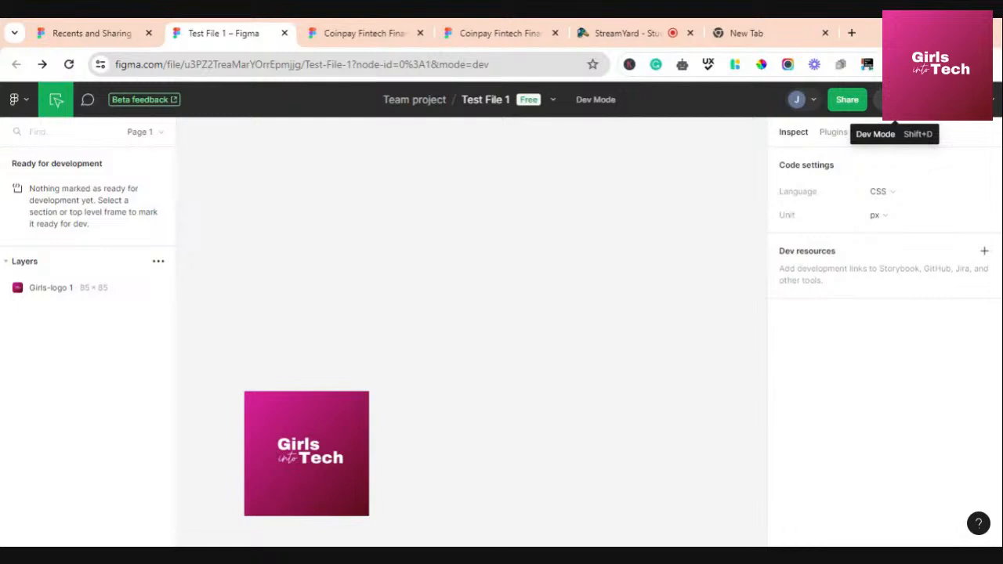
click(878, 99)
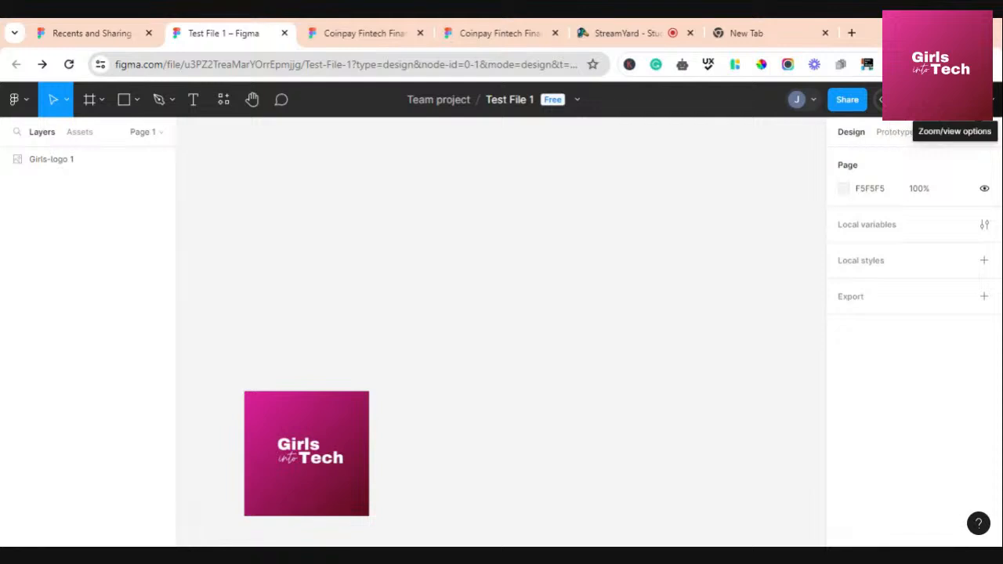
click(995, 105)
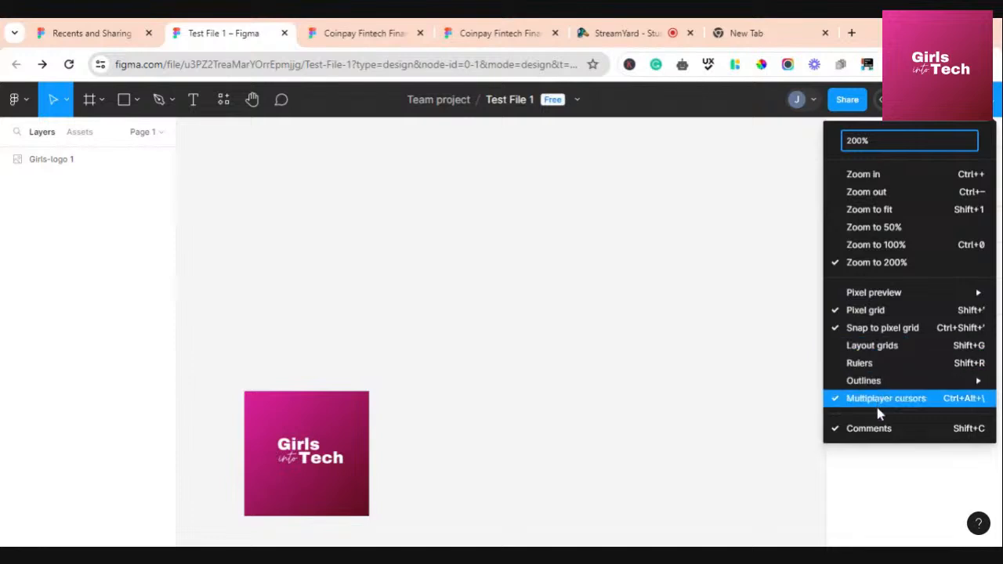
click(786, 249)
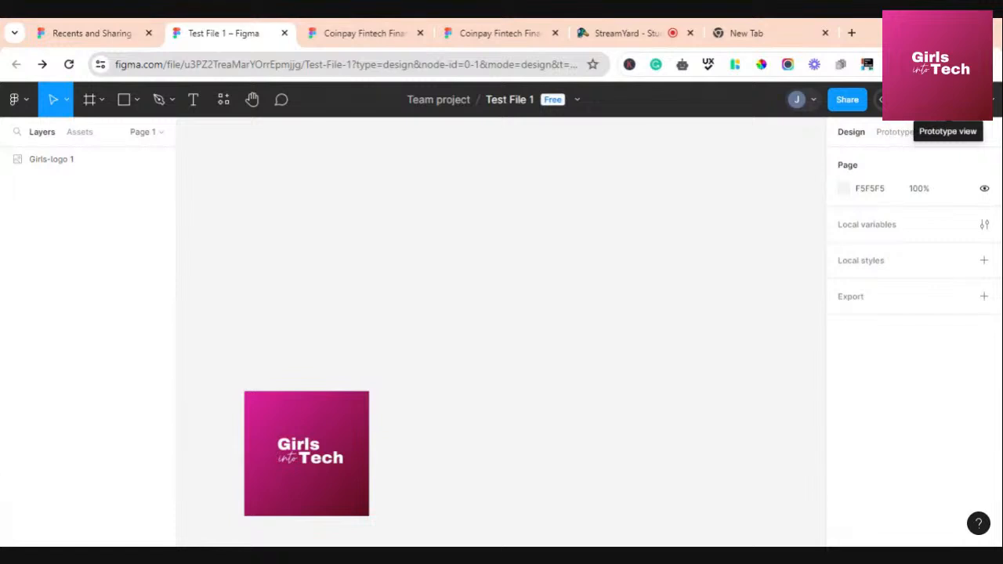
click(948, 99)
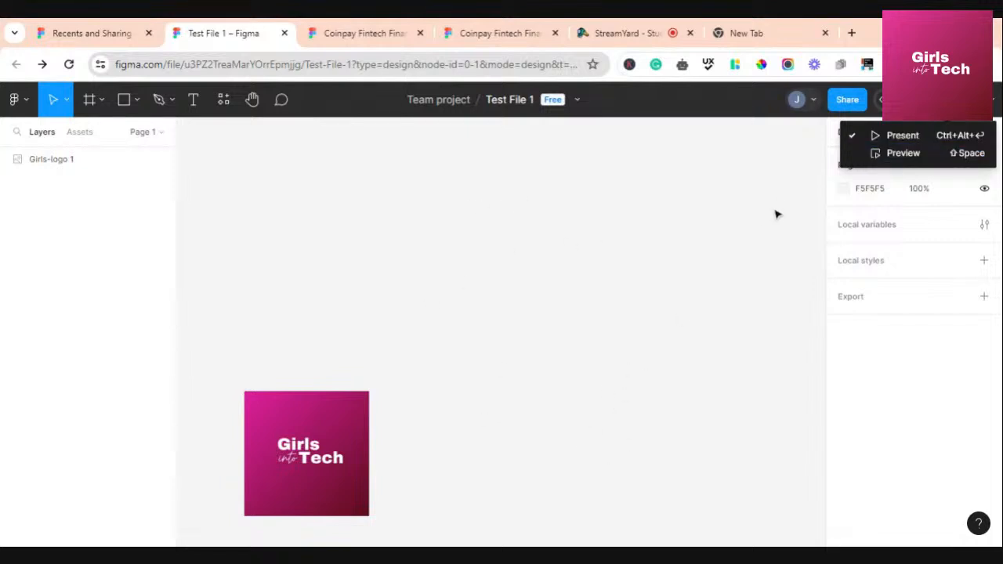
click(875, 146)
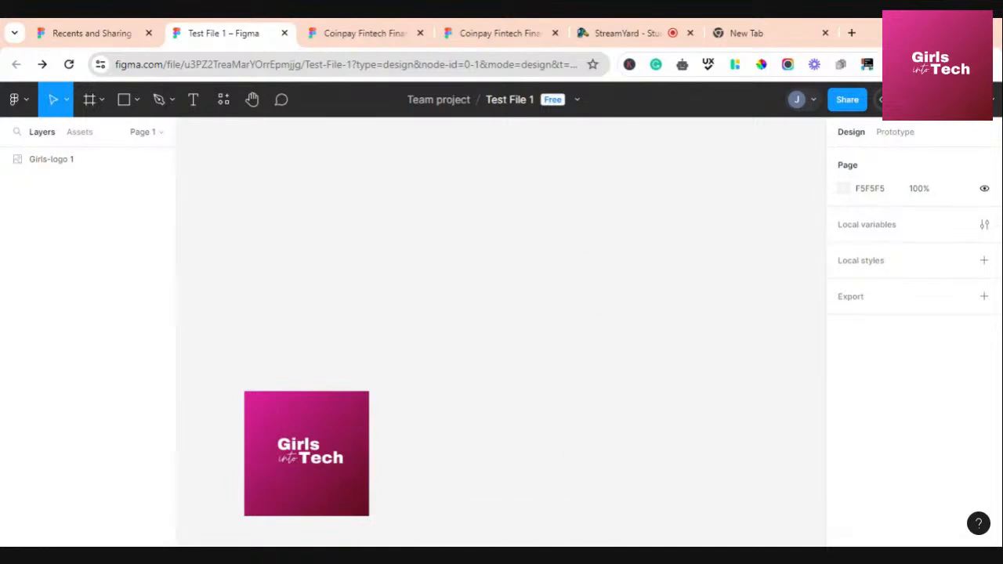
click(930, 100)
click(947, 100)
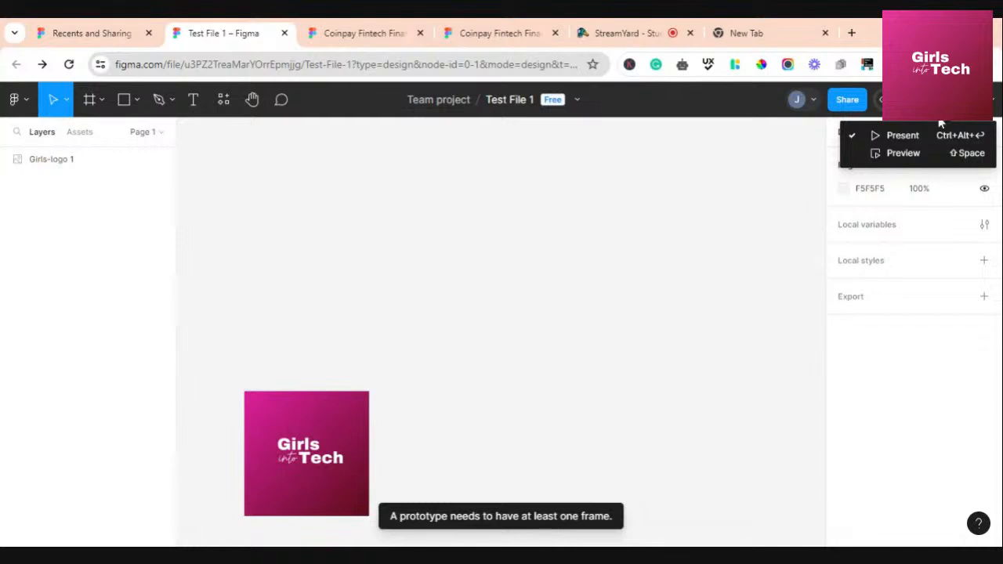
click(914, 157)
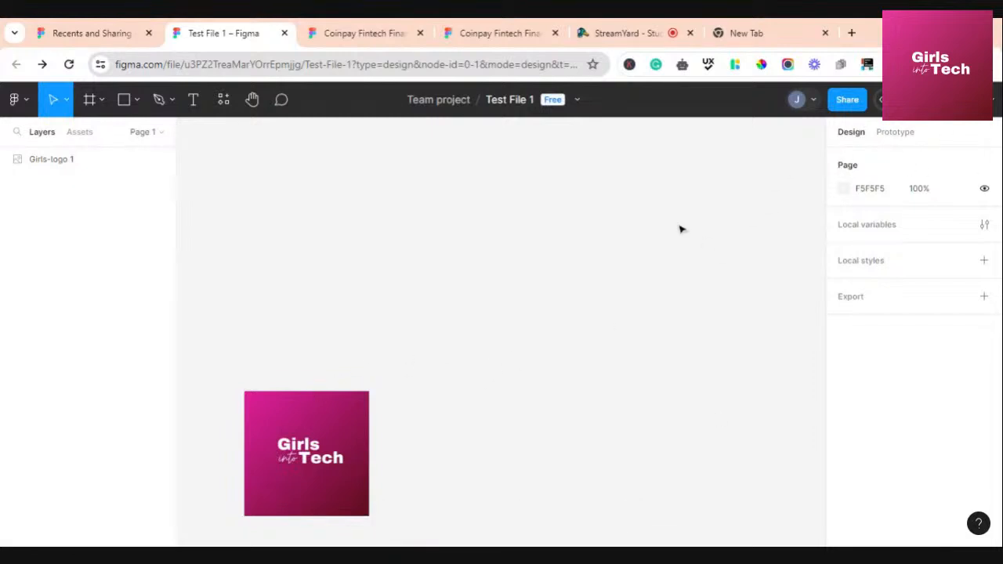
Move the Girls into Tech logo up and right, then browse the Phone and Tablet frame presets
drag(311, 461, 335, 310)
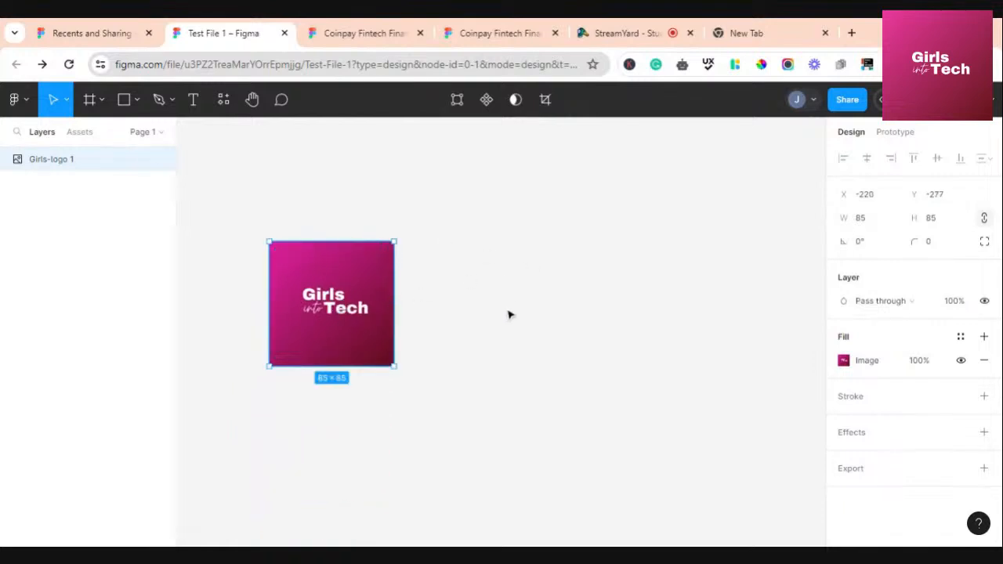
click(100, 99)
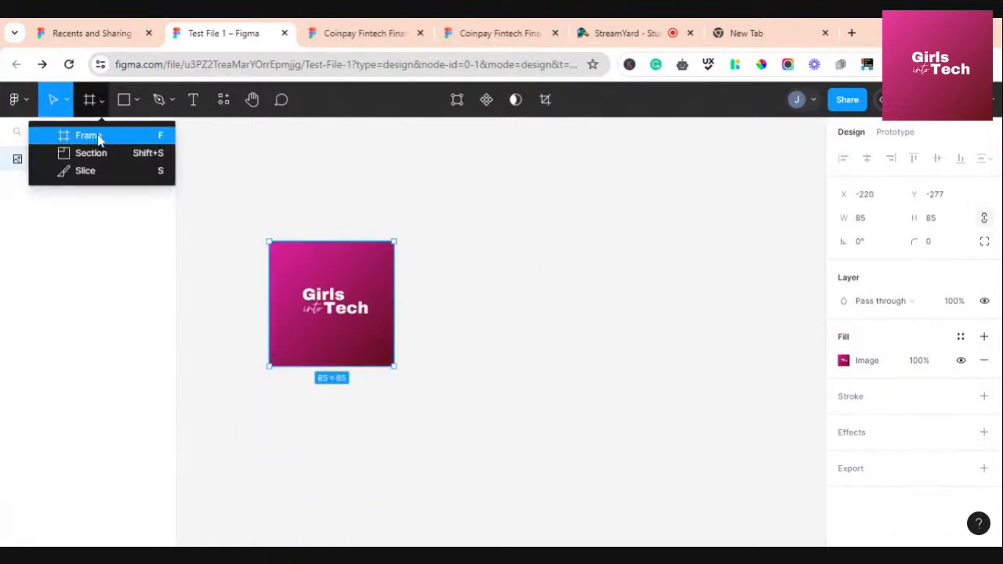
click(98, 135)
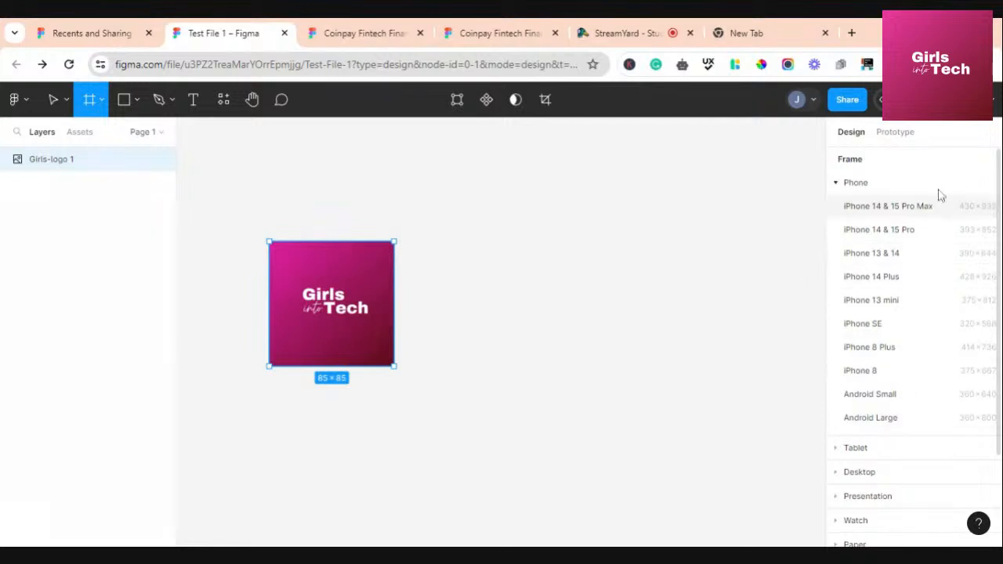
click(837, 184)
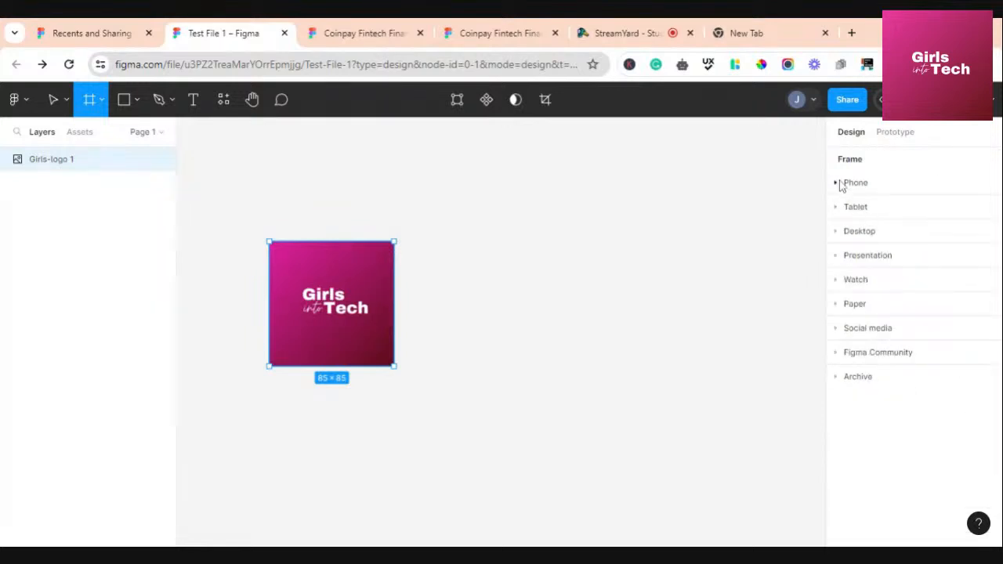
click(837, 208)
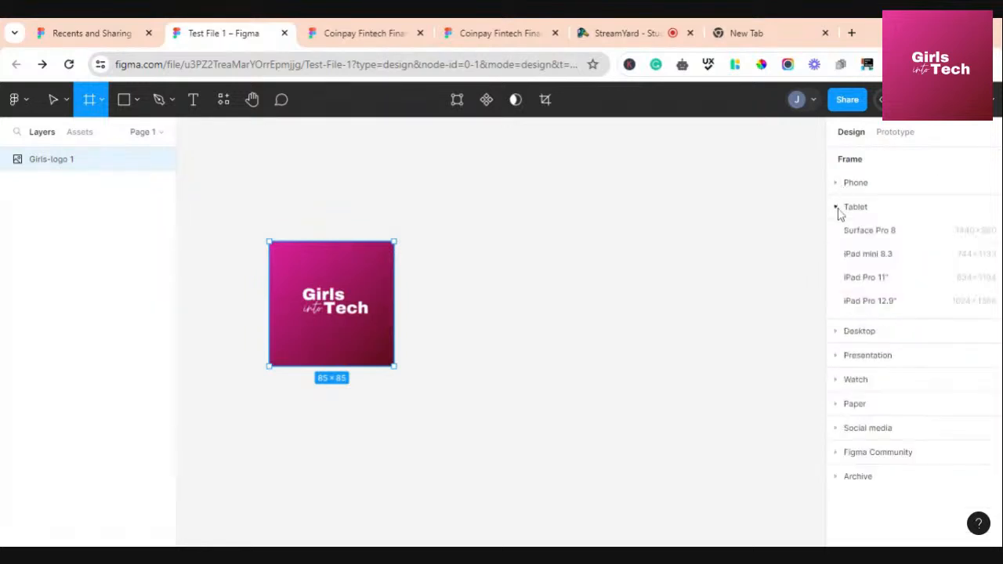
click(837, 208)
click(837, 208)
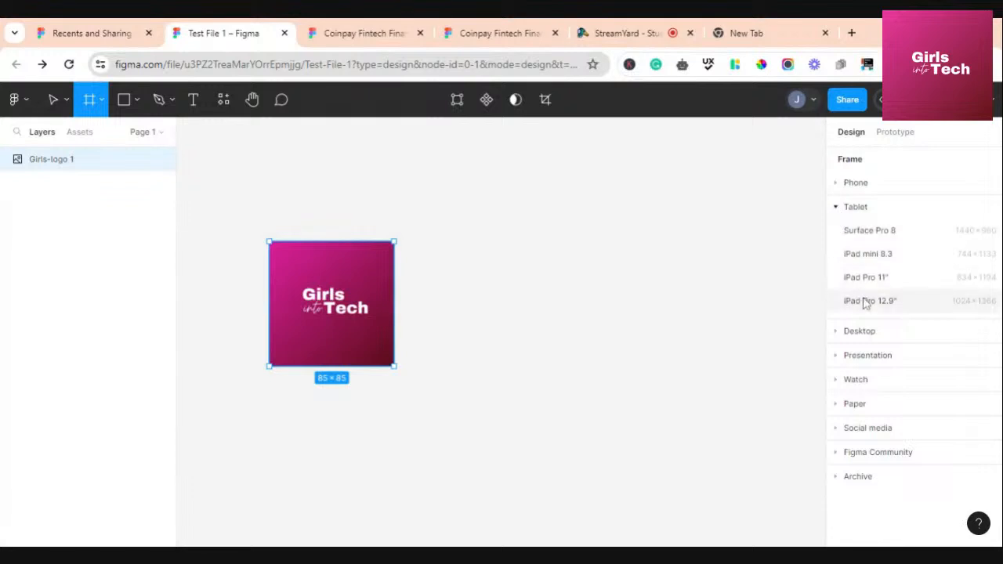
click(835, 208)
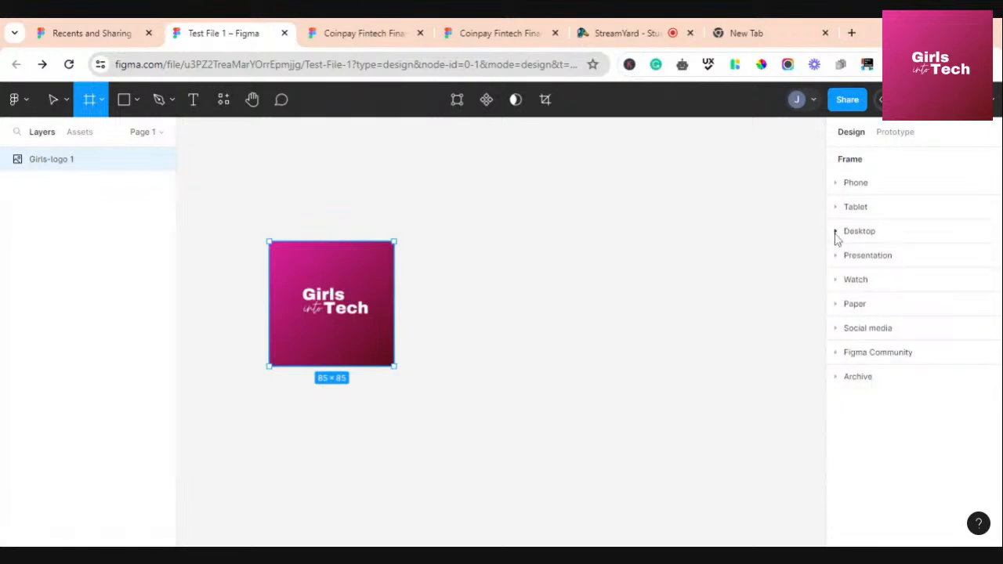
Browse the Desktop, Presentation, Watch, Paper, Social media, Community and Archive frame presets
click(836, 232)
click(835, 231)
click(836, 259)
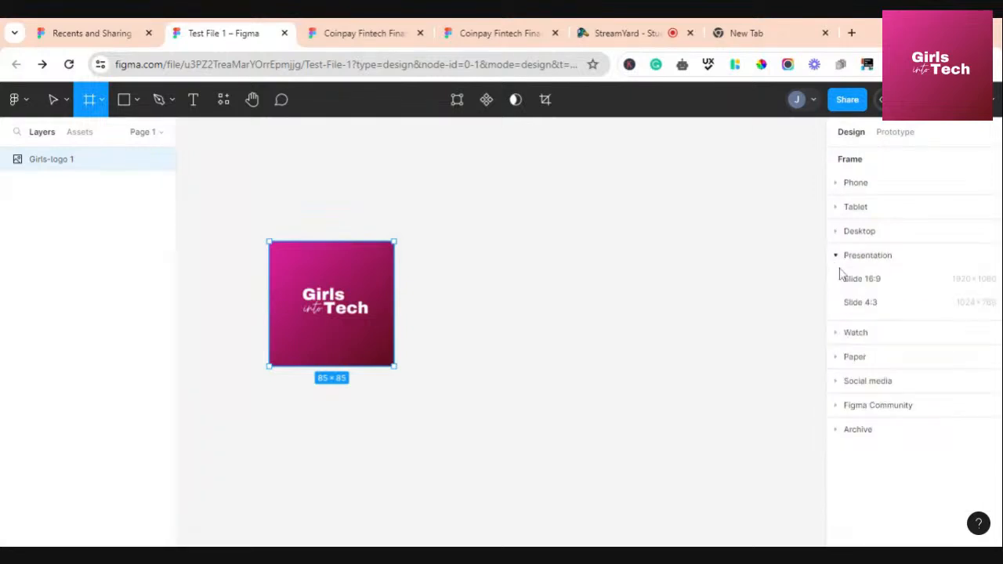
click(838, 261)
click(837, 282)
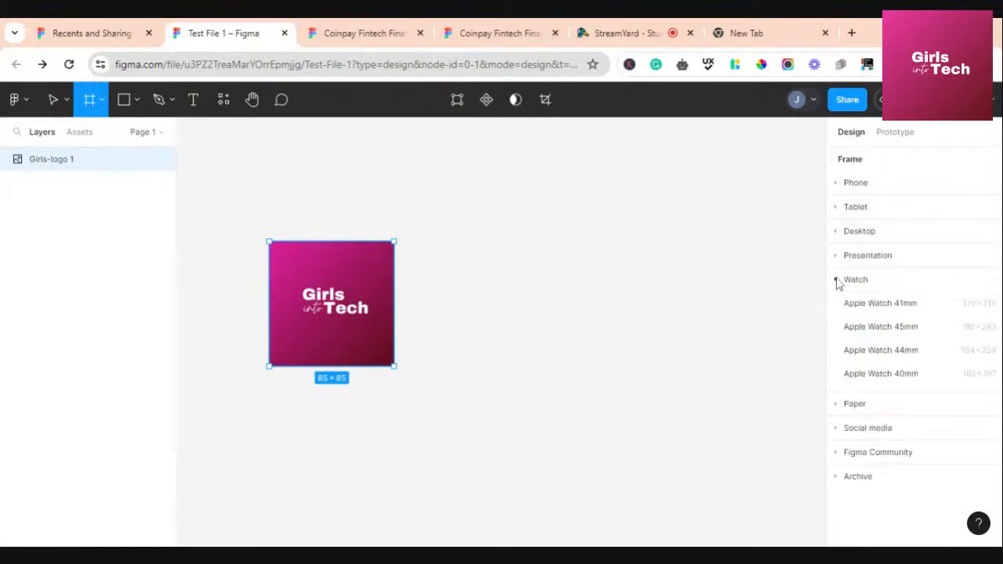
click(836, 283)
click(836, 306)
click(837, 306)
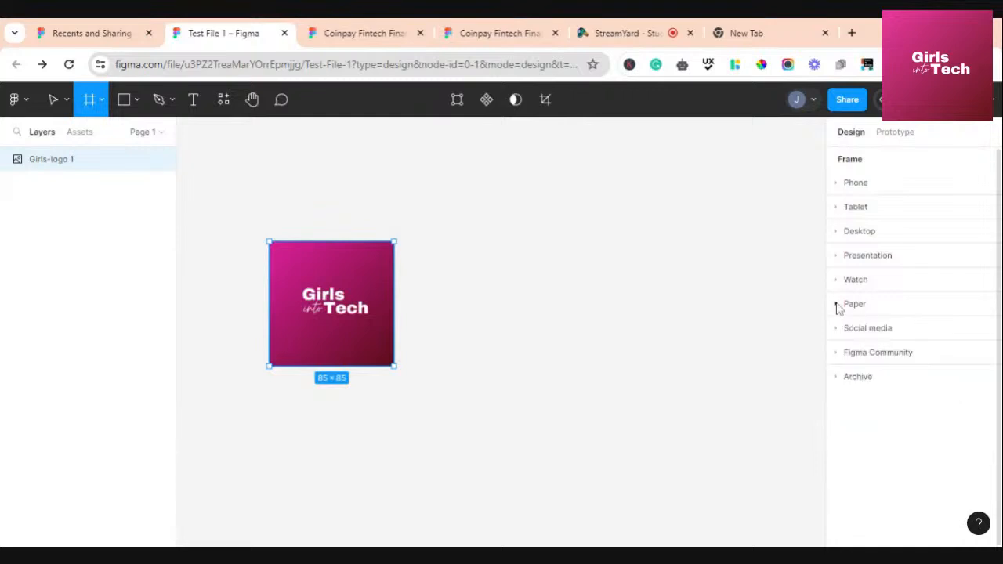
click(837, 328)
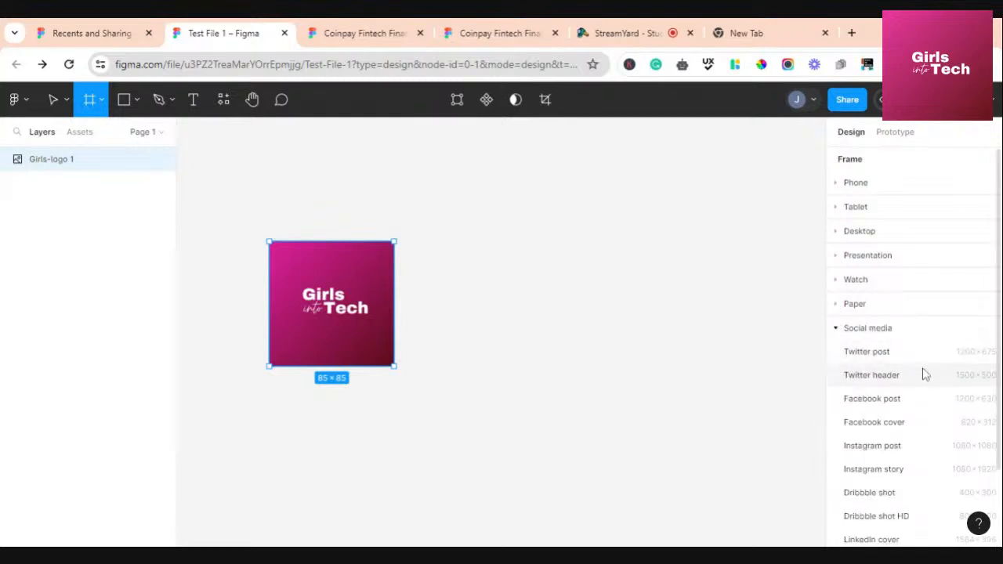
scroll(903, 391, down, 1)
scroll(902, 392, down, 1)
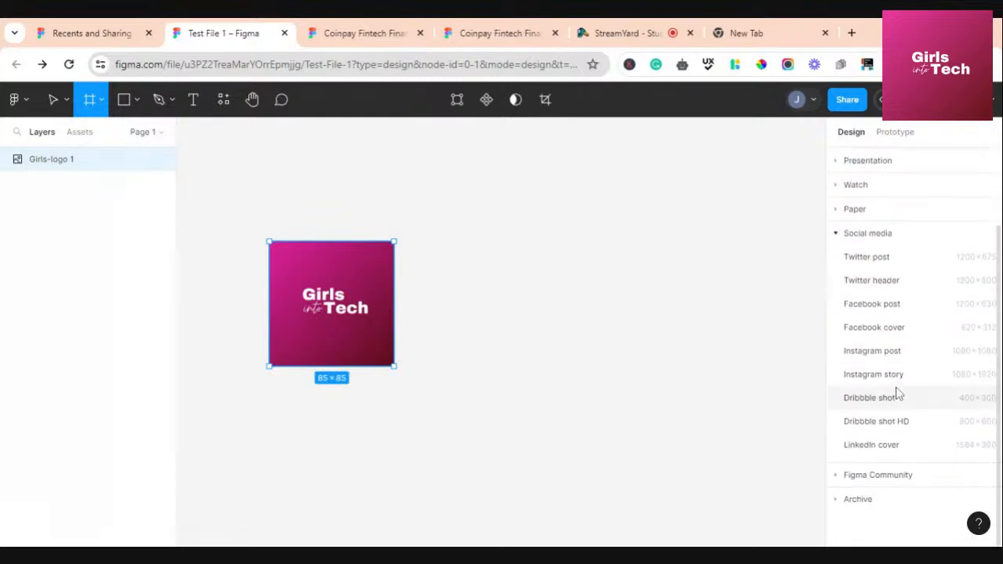
click(836, 235)
click(839, 260)
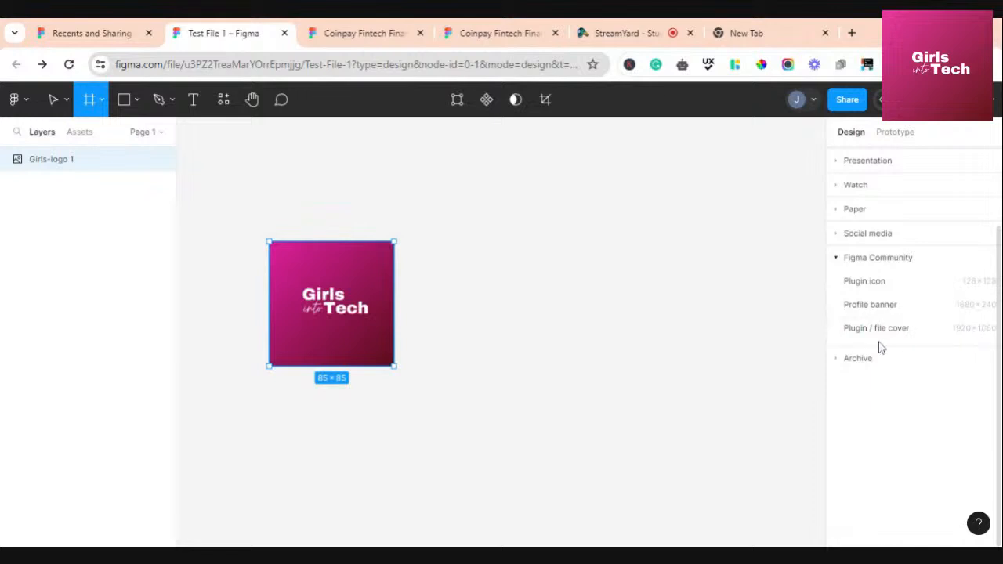
click(836, 360)
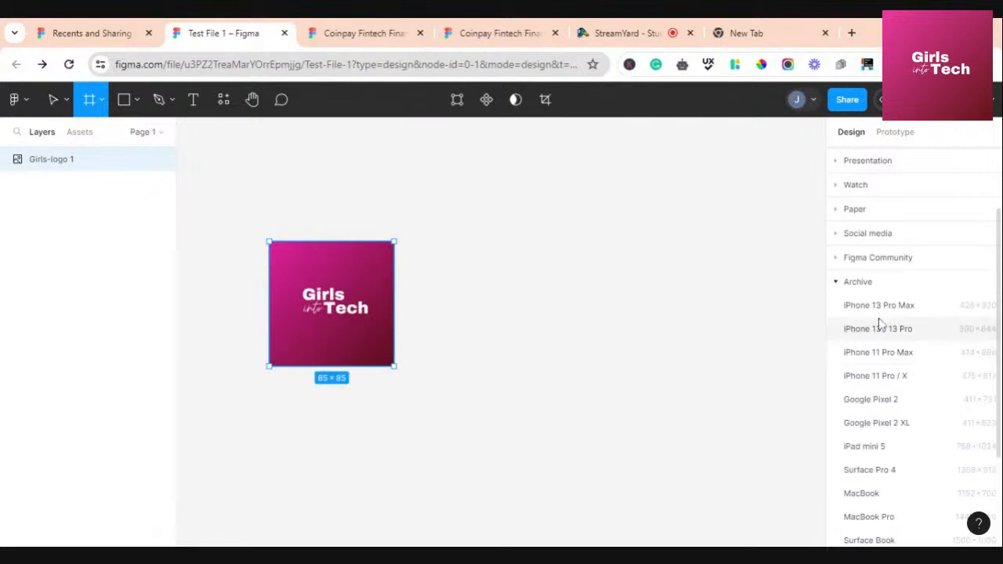
scroll(876, 382, down, 3)
scroll(876, 382, up, 5)
scroll(876, 382, down, 5)
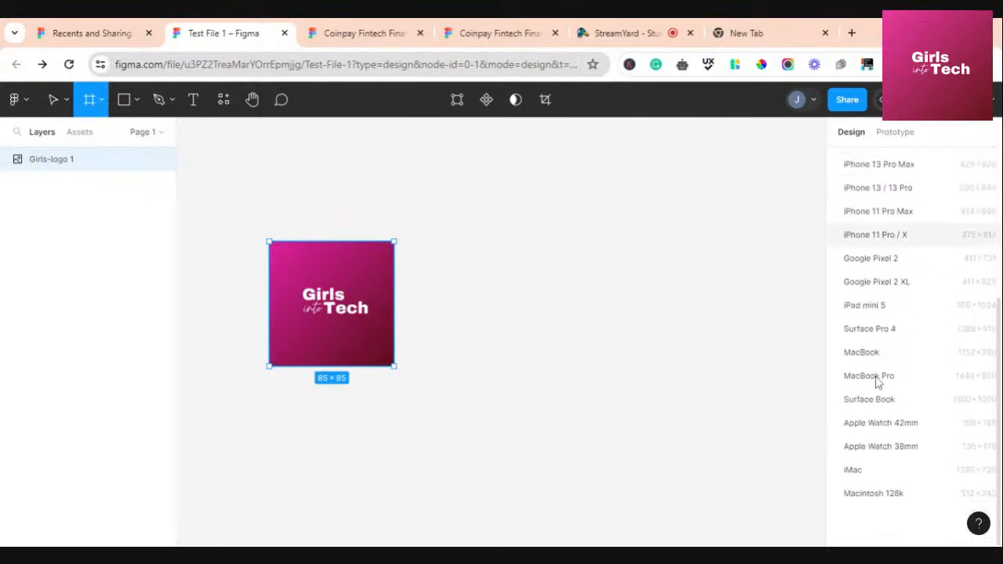
scroll(876, 381, up, 5)
click(835, 376)
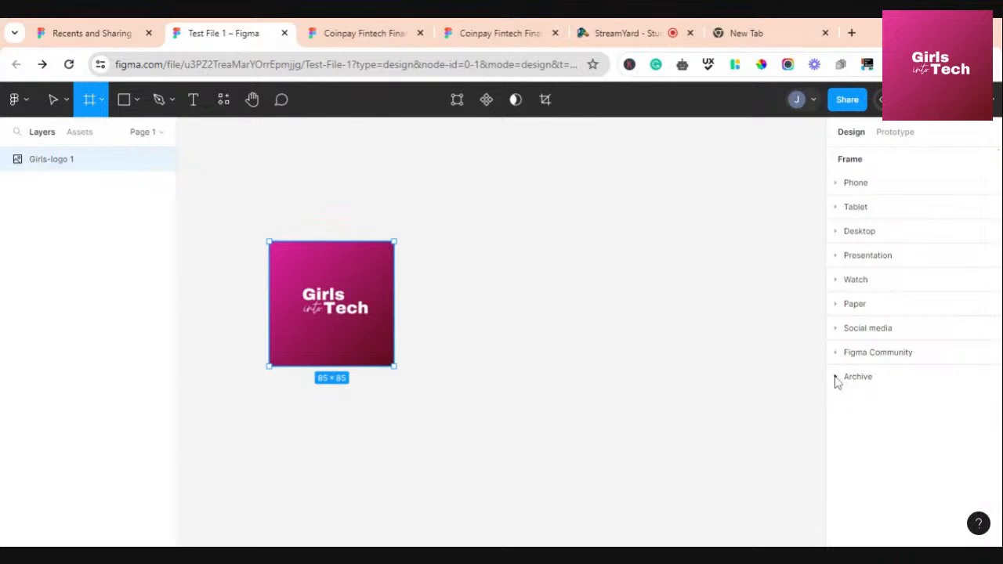
click(835, 377)
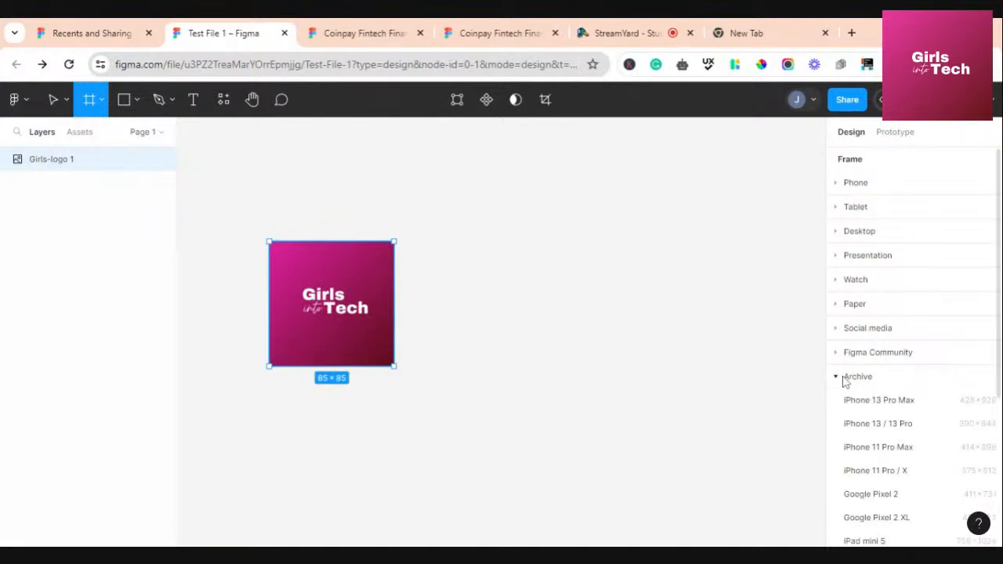
click(844, 378)
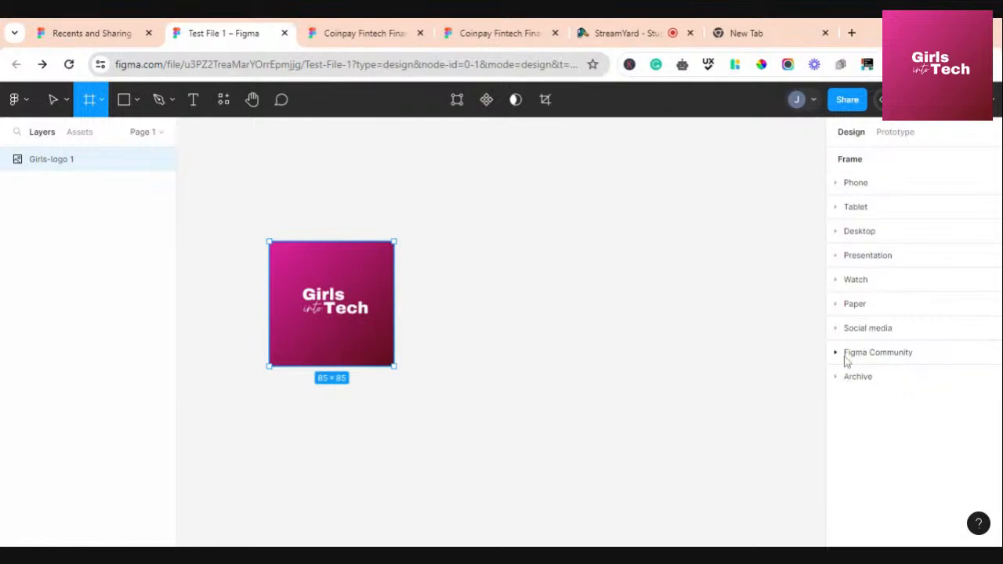
Add a 375×812 iPhone 13 mini frame from the Phone presets and nudge it slightly
click(836, 187)
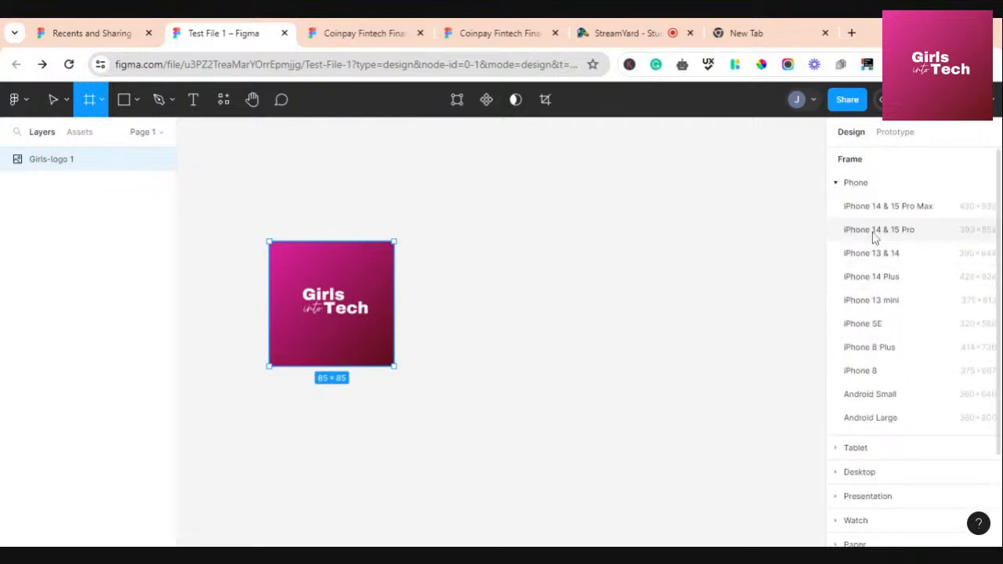
click(870, 300)
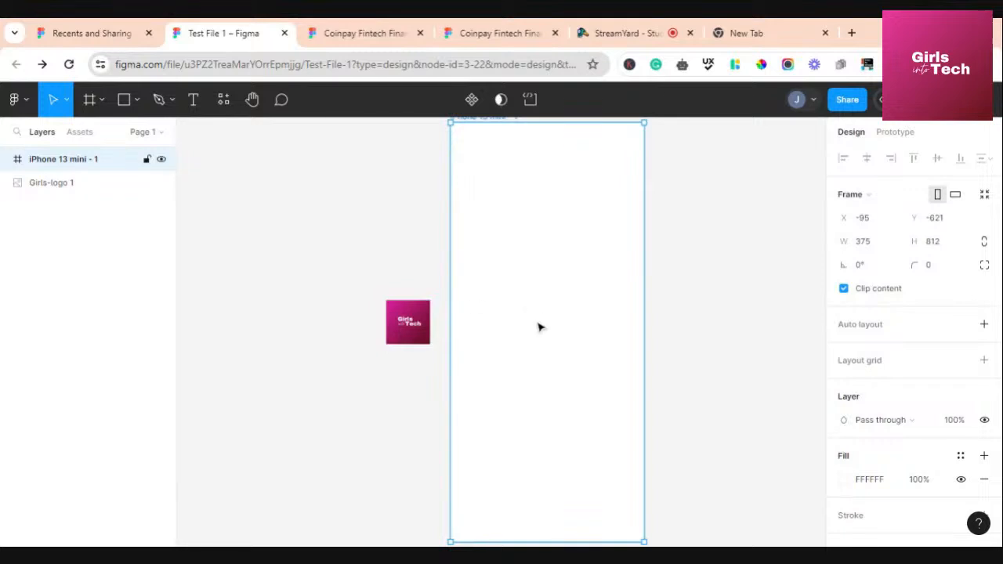
scroll(537, 327, up, 3)
drag(537, 327, 540, 349)
scroll(540, 349, down, 2)
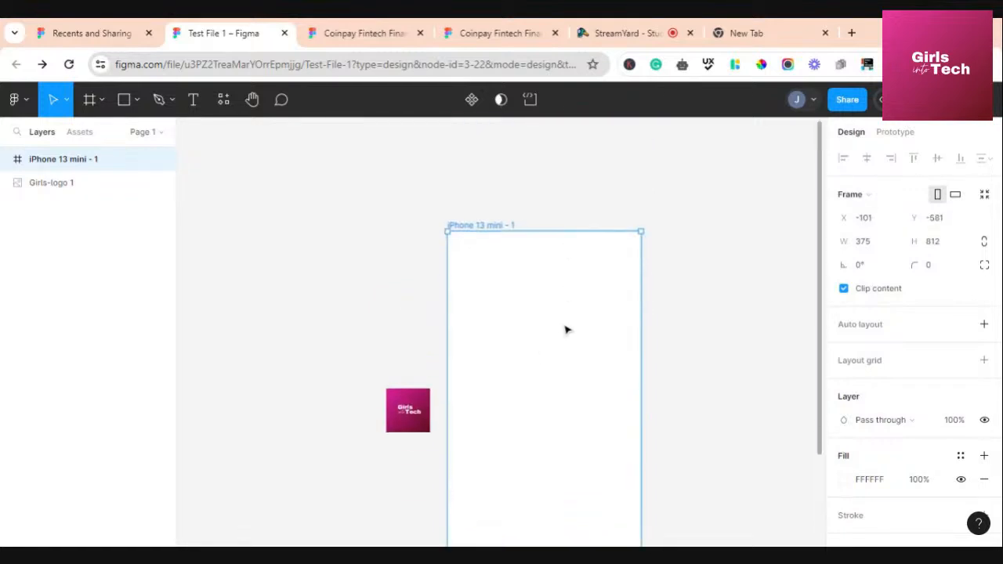
Move the Girls-logo up and left, then select the iPhone frame and open the Present options
click(418, 388)
drag(418, 387, 384, 340)
click(509, 319)
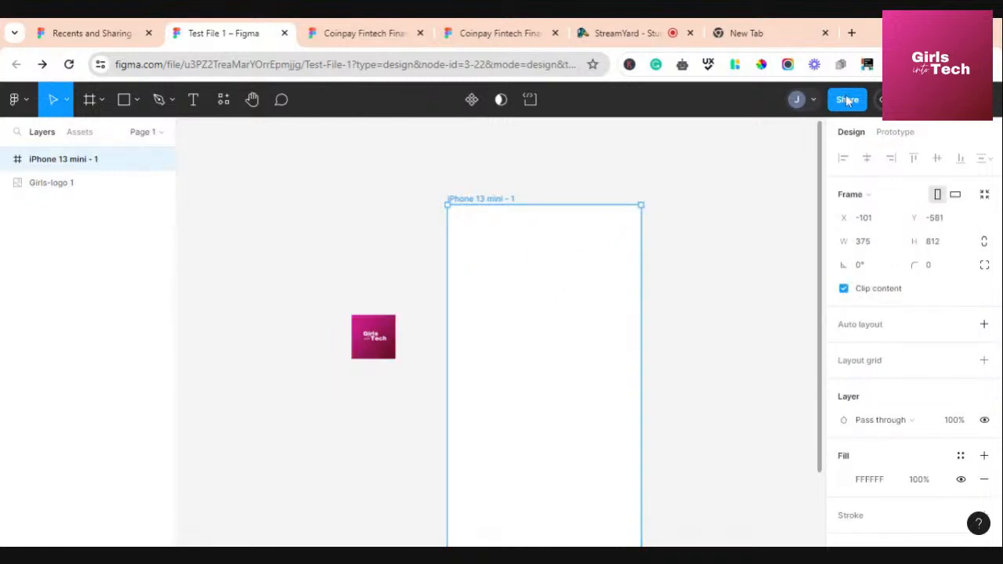
click(886, 100)
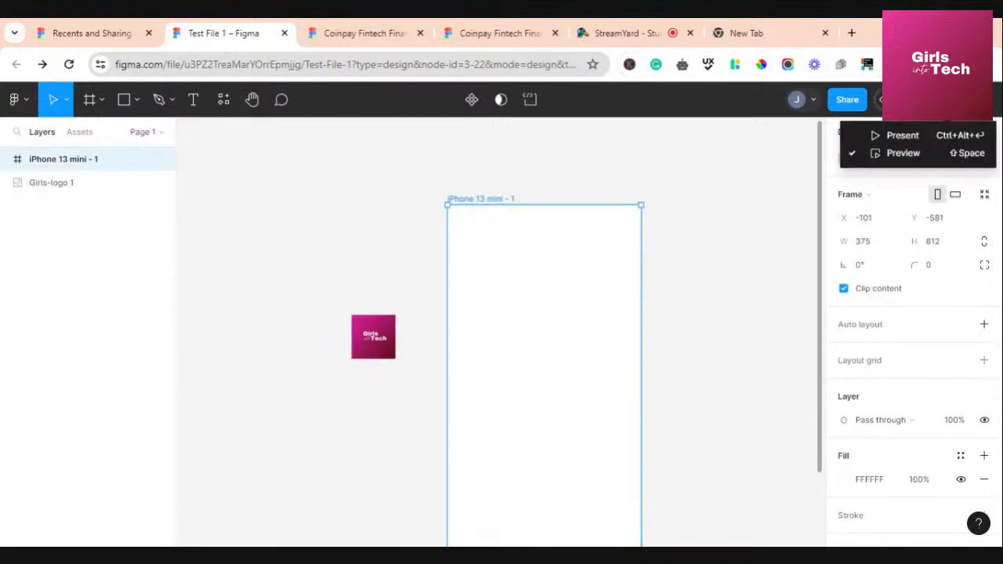
Preview the blank iPhone frame as a prototype, then move the logo higher to X -280, Y -433
click(901, 135)
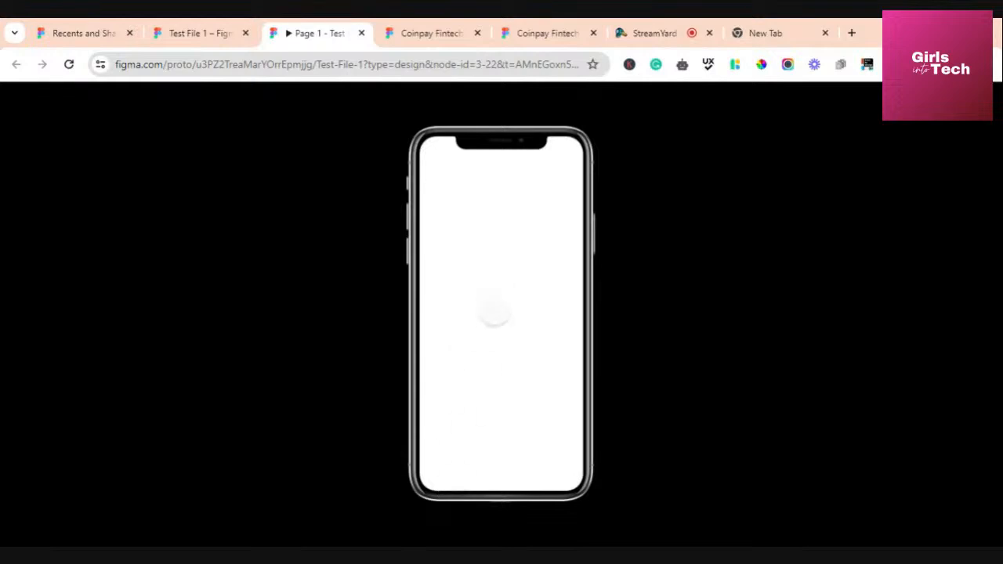
click(196, 33)
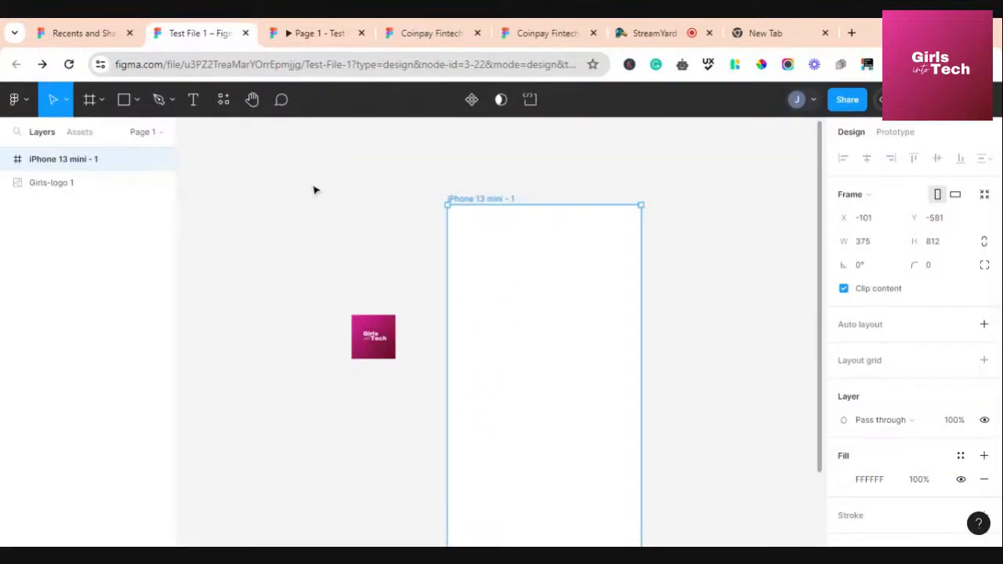
click(375, 233)
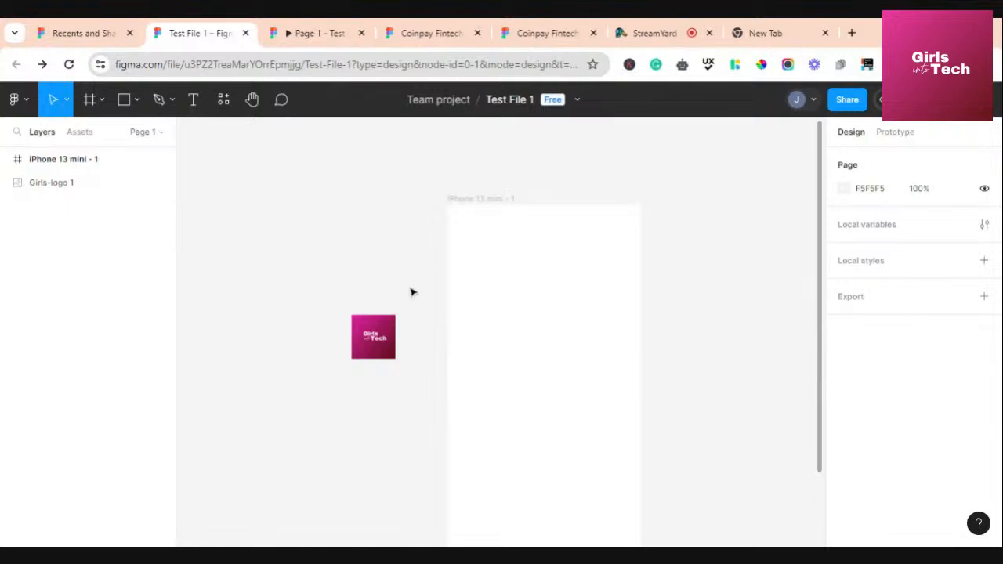
drag(376, 337, 381, 312)
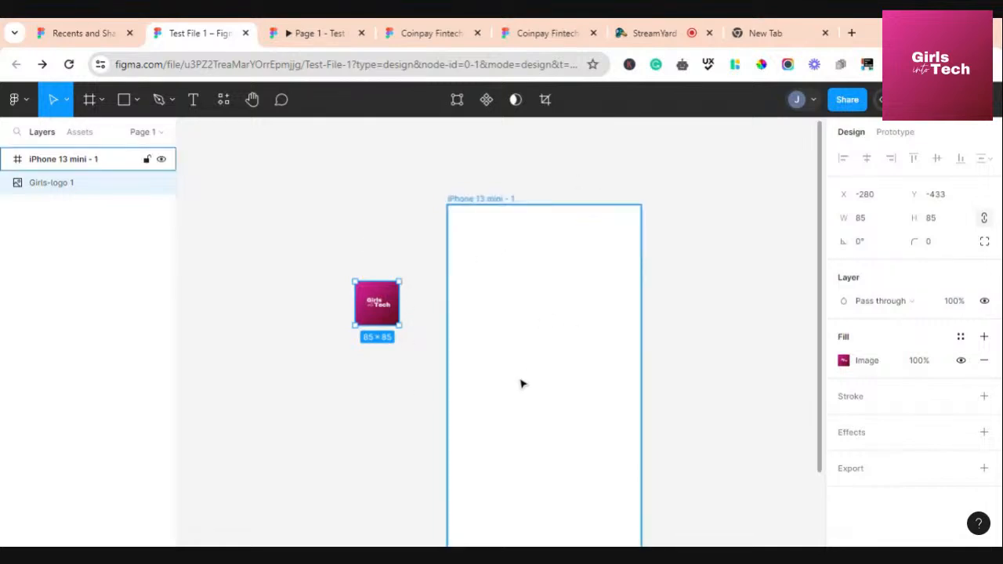
Drag the Girls-logo into the iPhone 13 mini frame and check it in the prototype preview
click(447, 181)
click(375, 306)
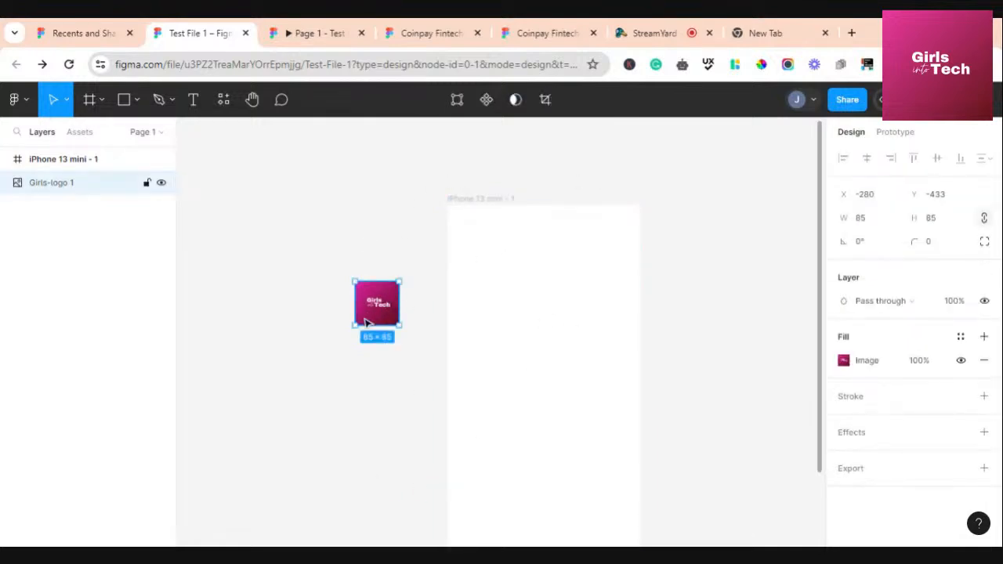
drag(376, 298, 367, 285)
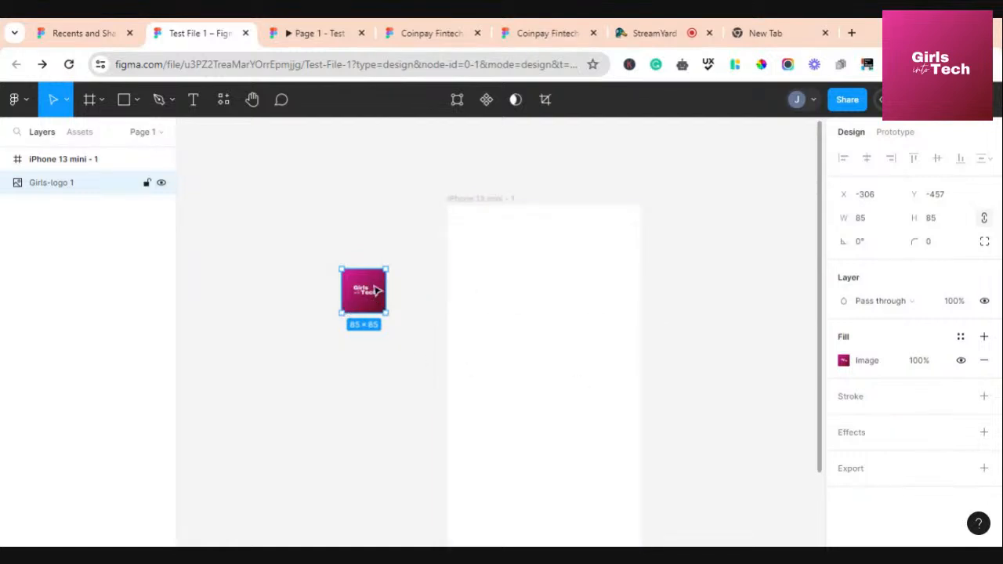
drag(364, 291, 539, 348)
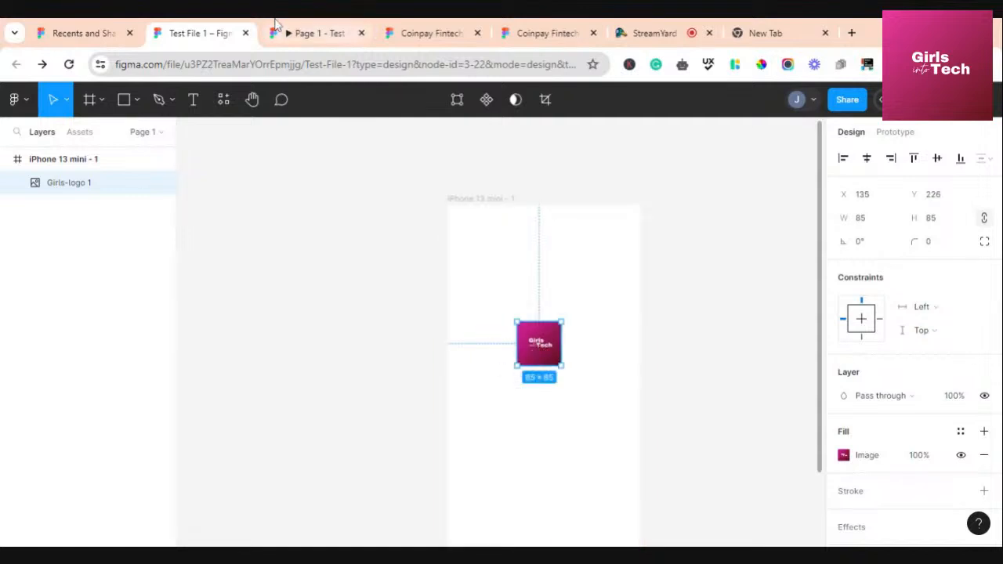
click(319, 33)
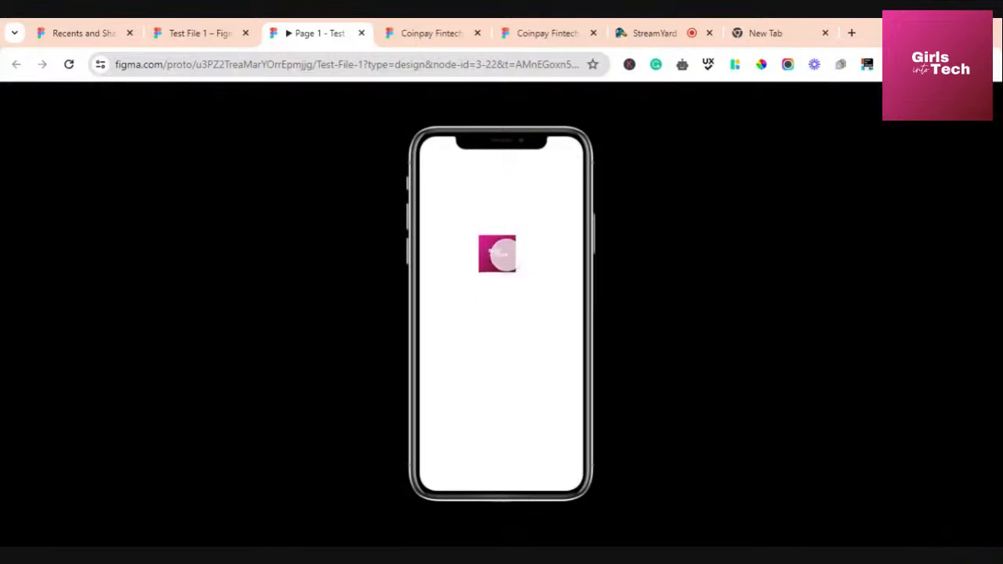
Take the logo back out of the frame, then place it inside again at X 145, Y 256
click(180, 33)
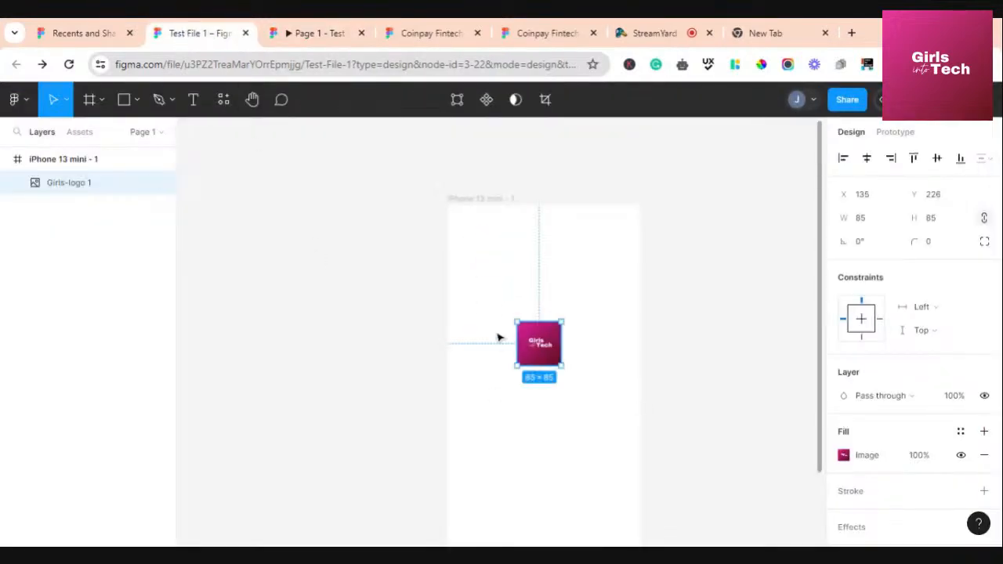
drag(537, 352, 333, 363)
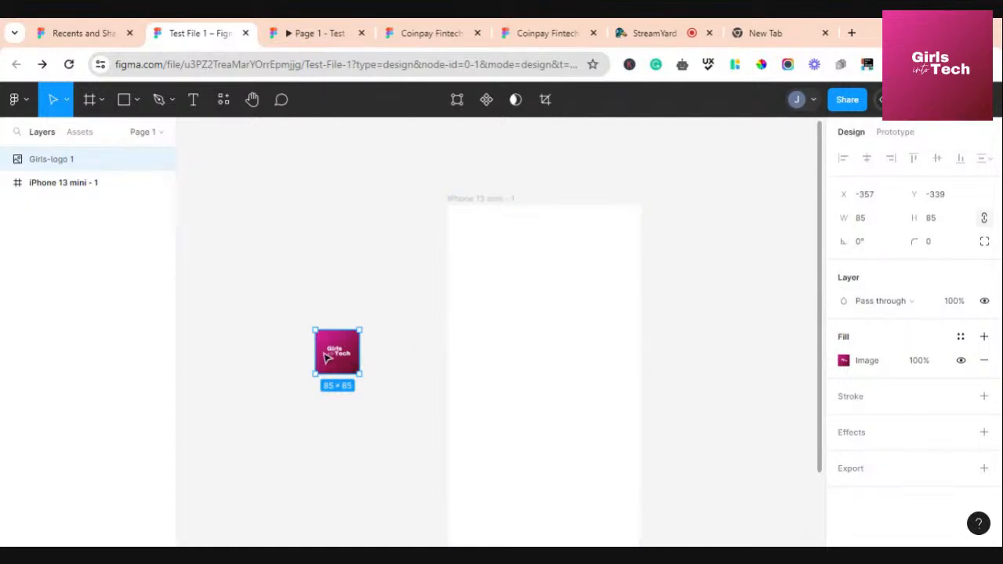
drag(333, 357, 540, 359)
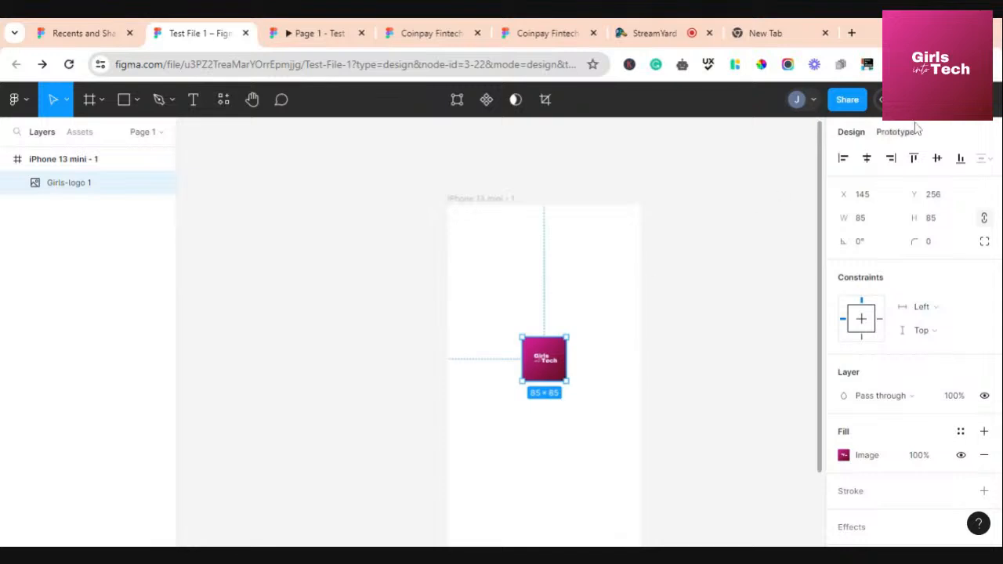
click(885, 99)
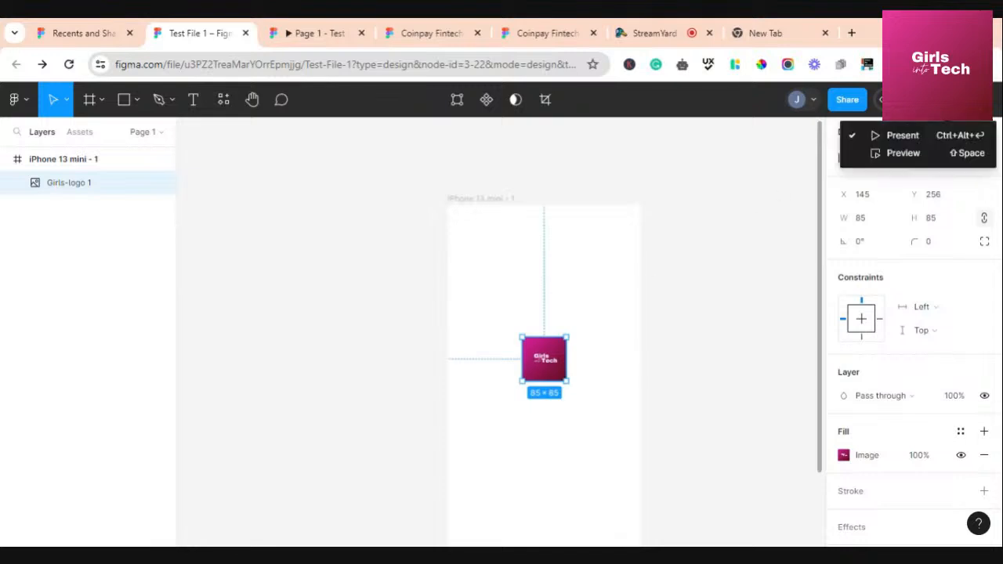
click(921, 154)
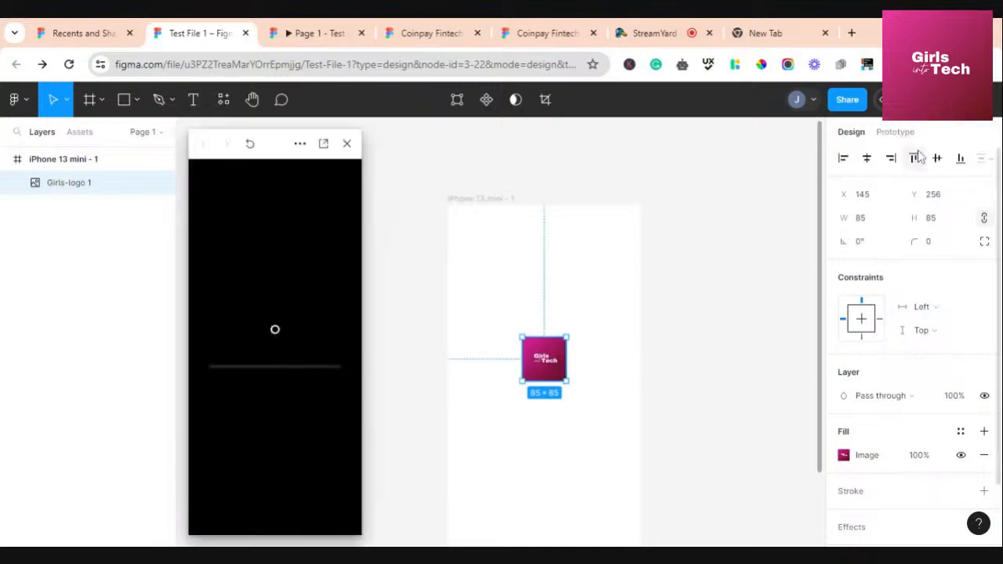
click(467, 215)
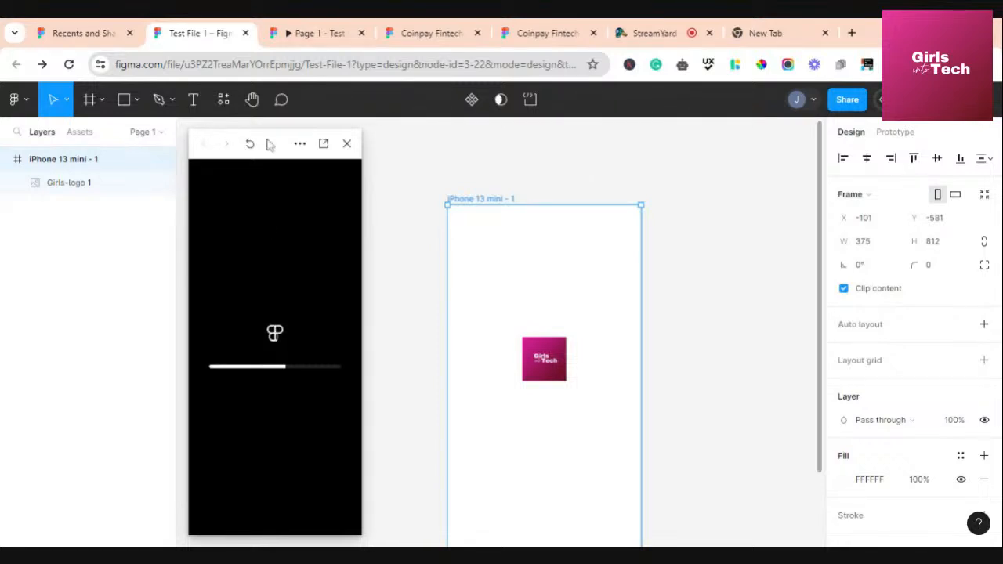
drag(273, 146, 264, 136)
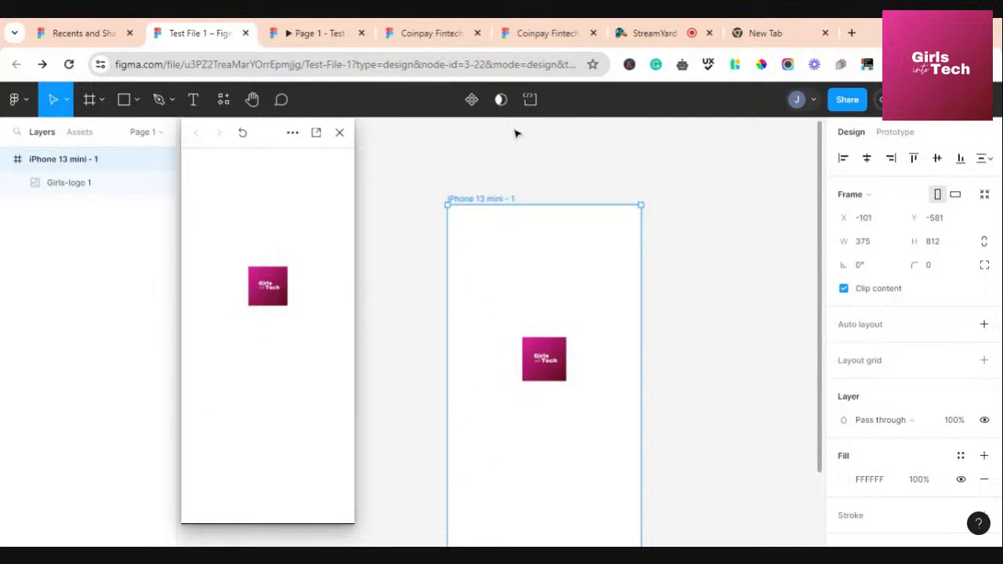
click(310, 34)
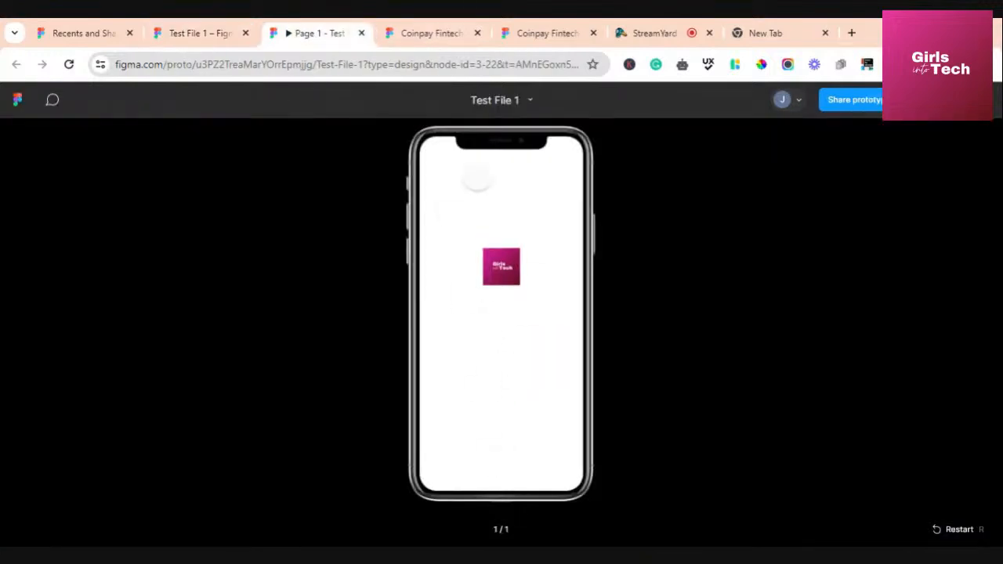
click(195, 32)
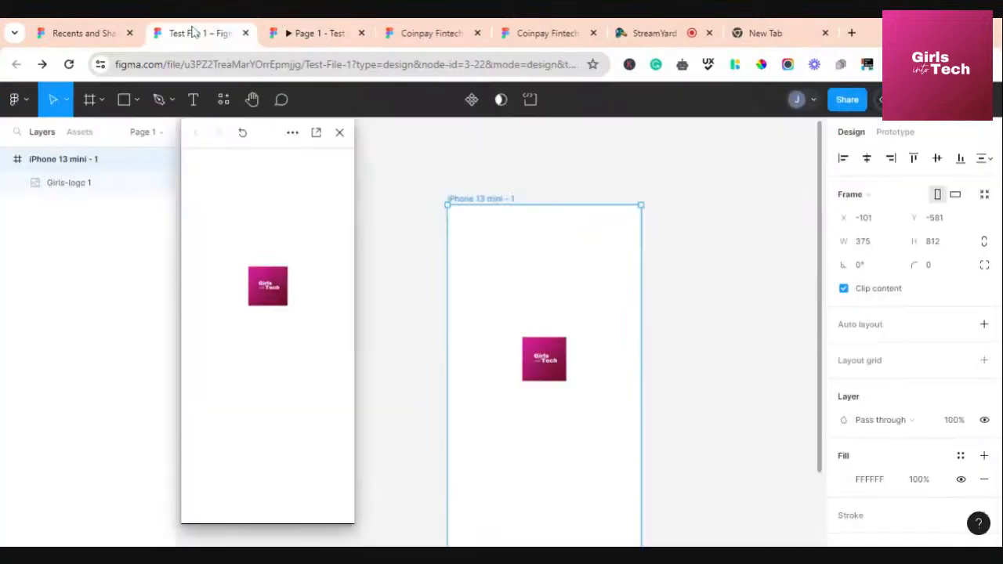
click(340, 133)
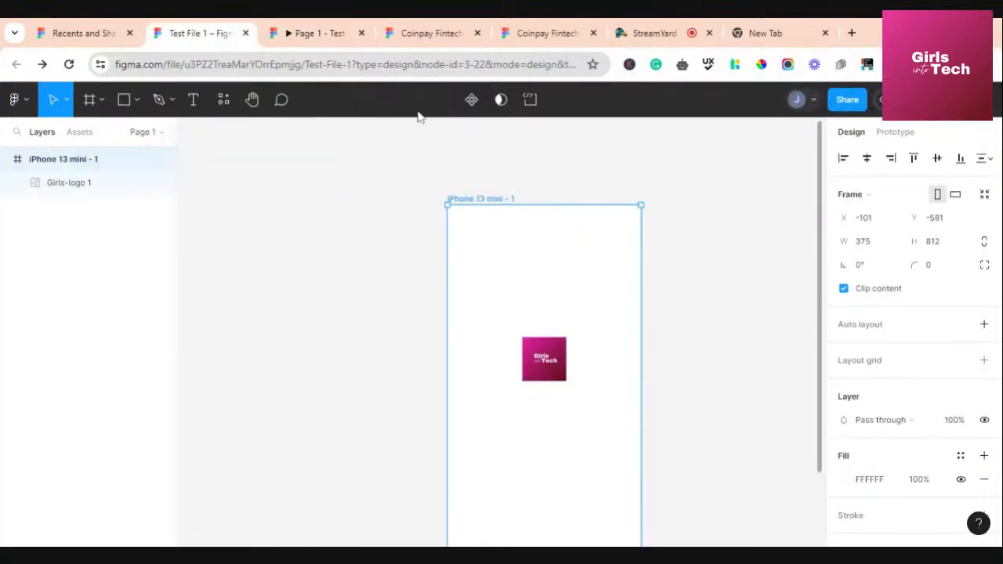
click(427, 265)
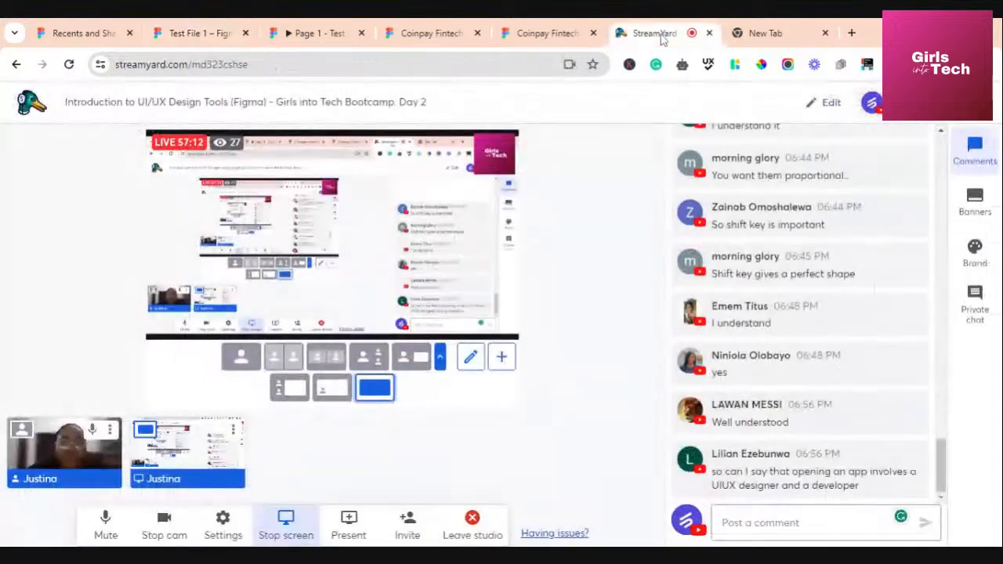
In StreamYard, scroll the Comments panel and reveal the hidden viewer comment, then return to Figma
click(661, 36)
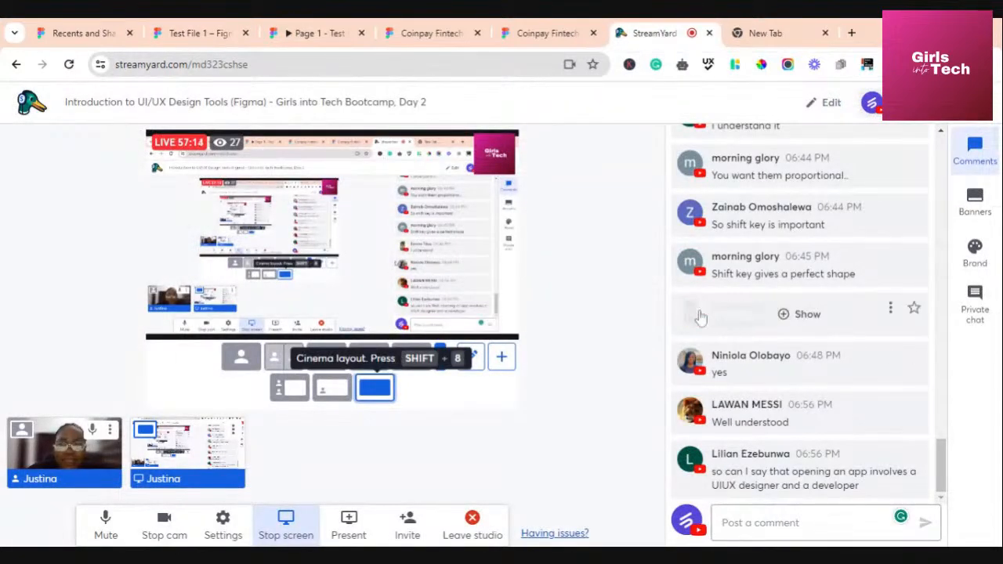
mouse_move(774, 401)
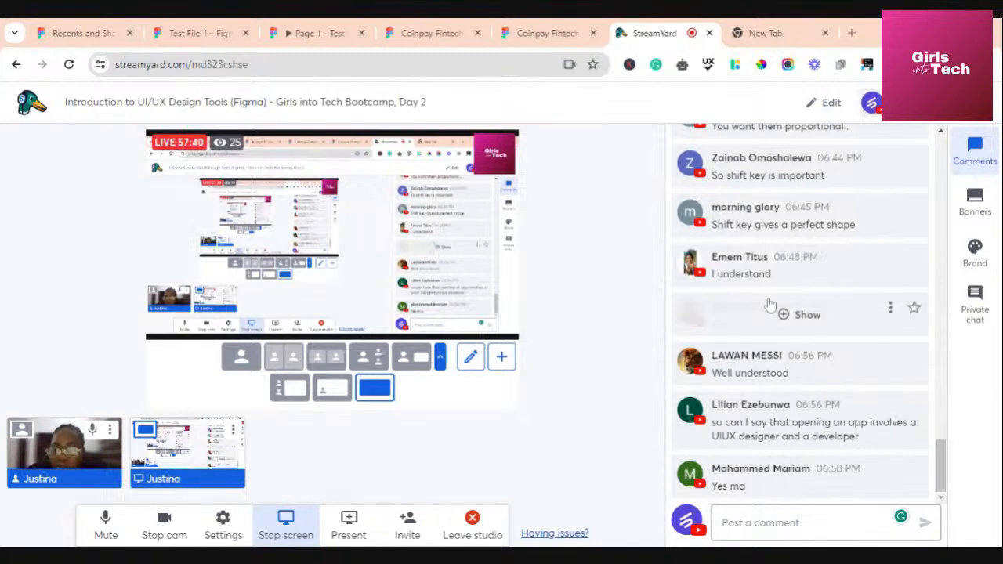
scroll(798, 347, up, 2)
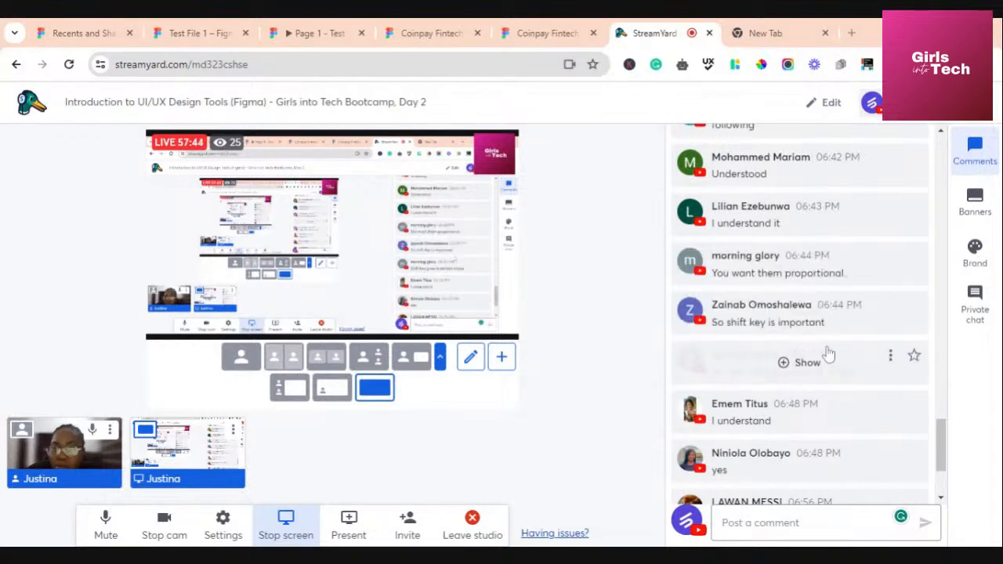
scroll(823, 354, up, 1)
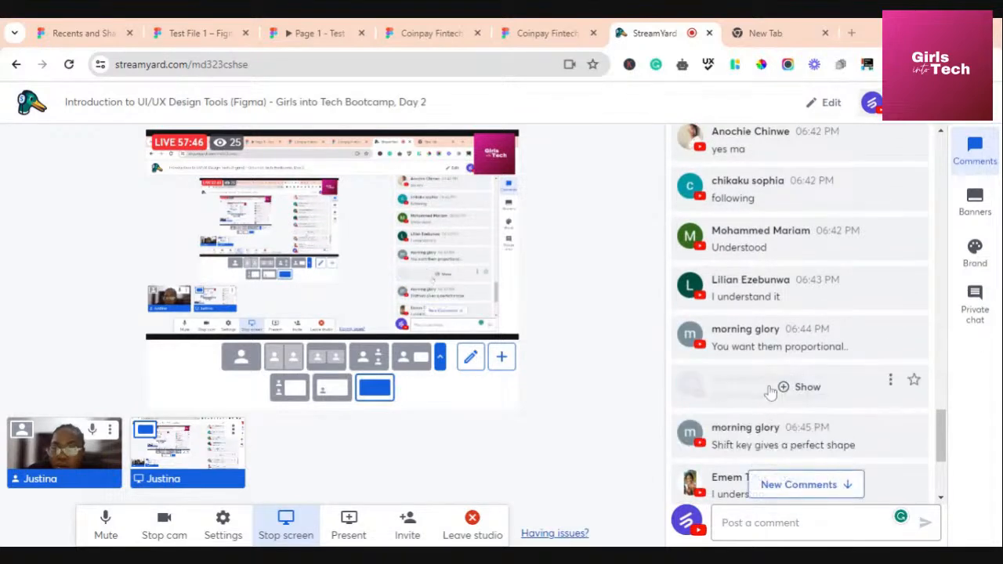
scroll(781, 379, up, 2)
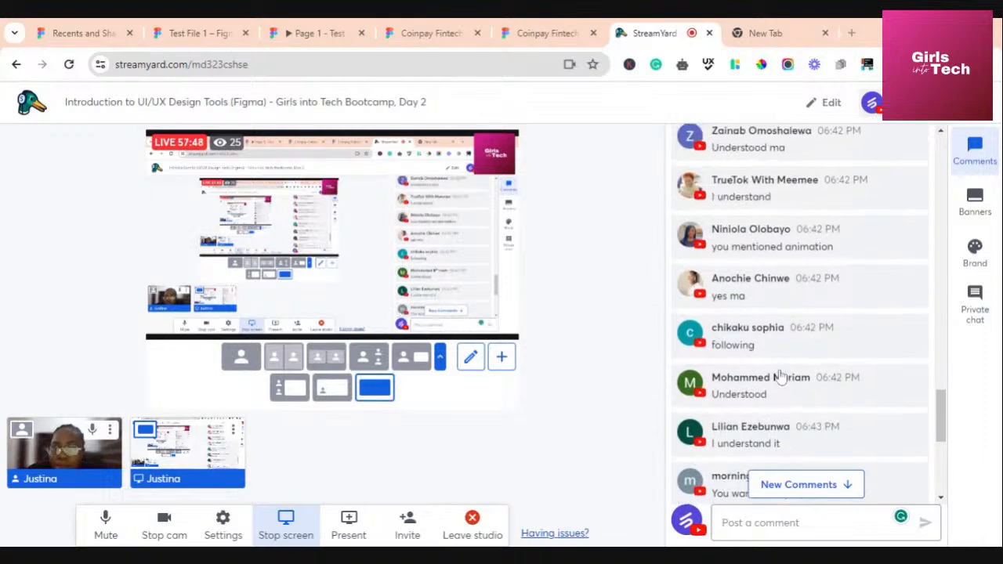
scroll(781, 377, up, 1)
scroll(782, 377, down, 8)
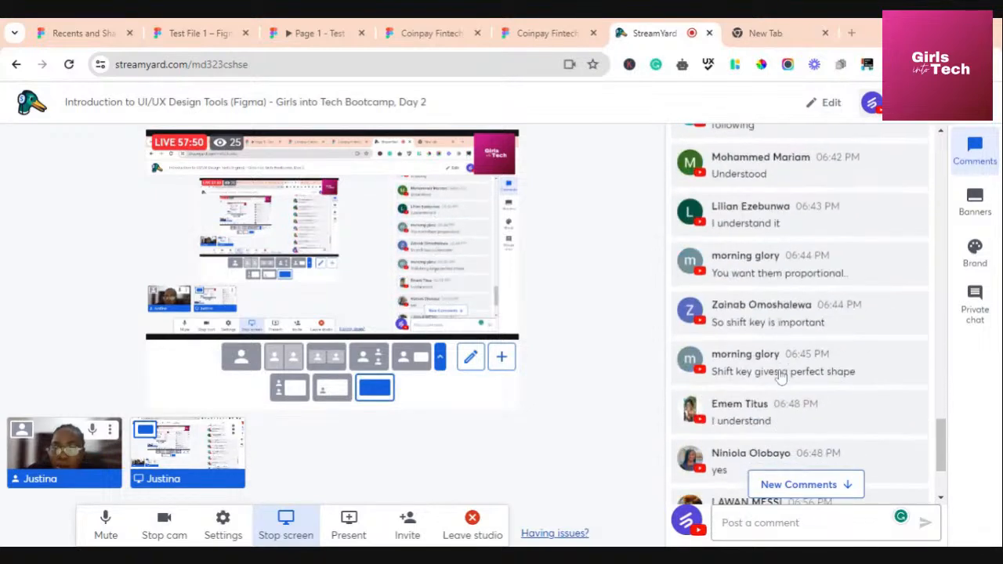
click(748, 370)
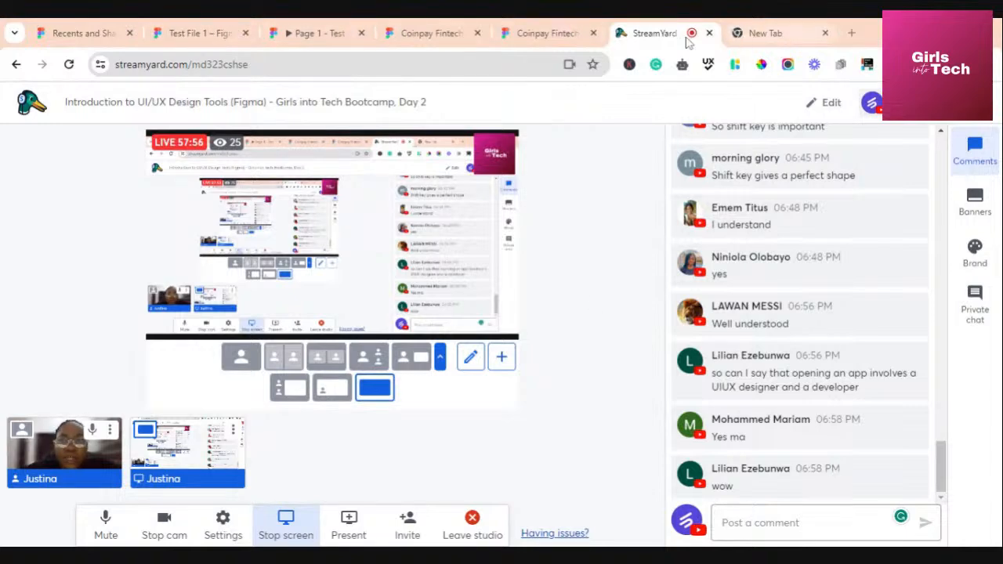
click(180, 37)
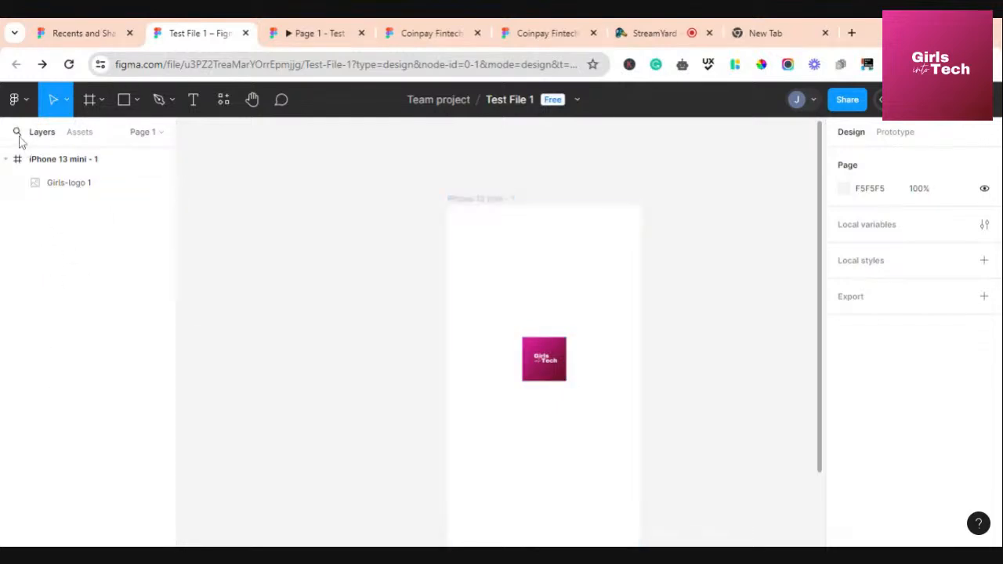
Move the iPhone 13 mini frame further left and up on the canvas
click(473, 209)
drag(497, 270, 298, 233)
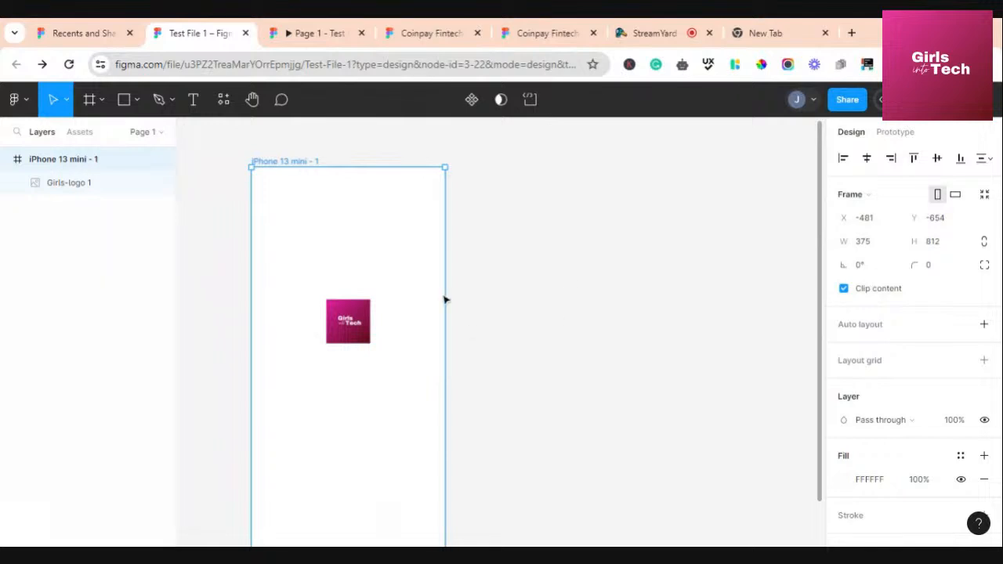
click(544, 319)
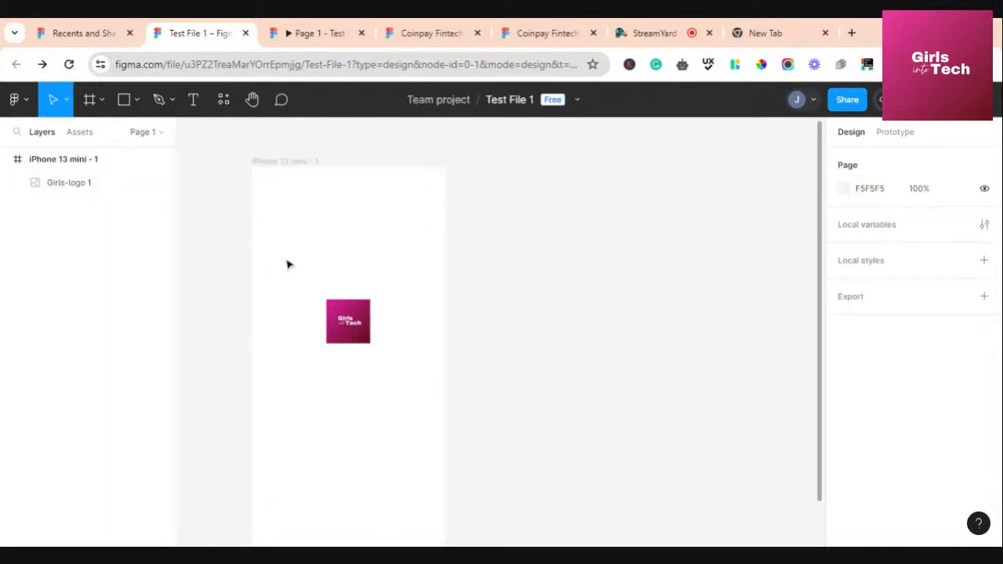
click(83, 161)
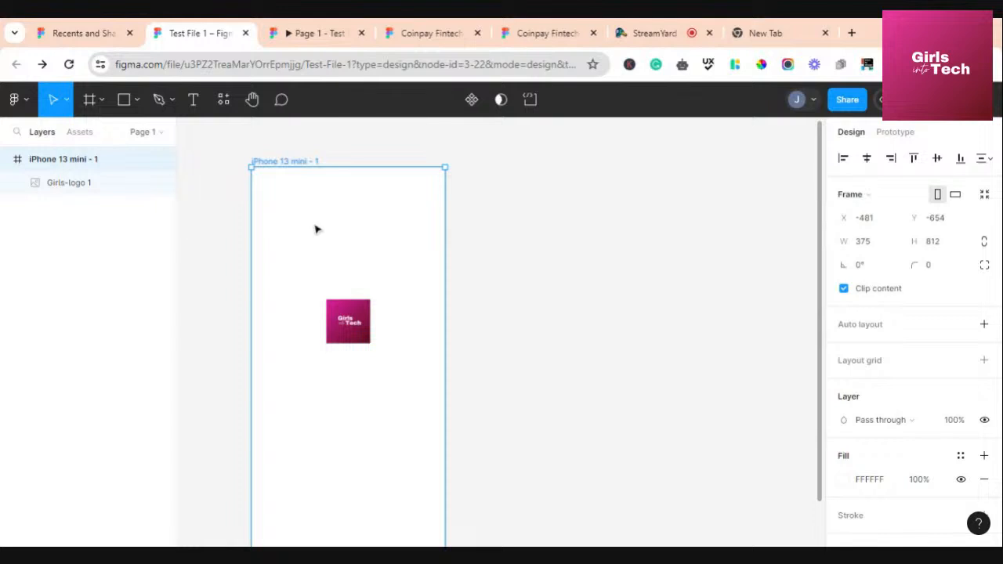
mouse_move(316, 227)
mouse_down()
mouse_move(305, 266)
mouse_move(338, 228)
mouse_move(307, 236)
mouse_move(326, 237)
mouse_up()
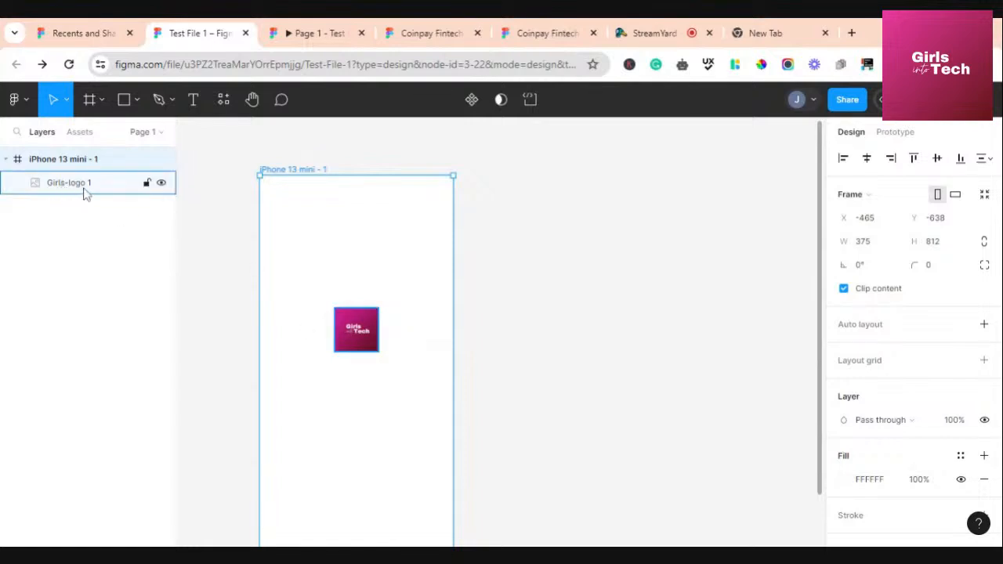
click(363, 337)
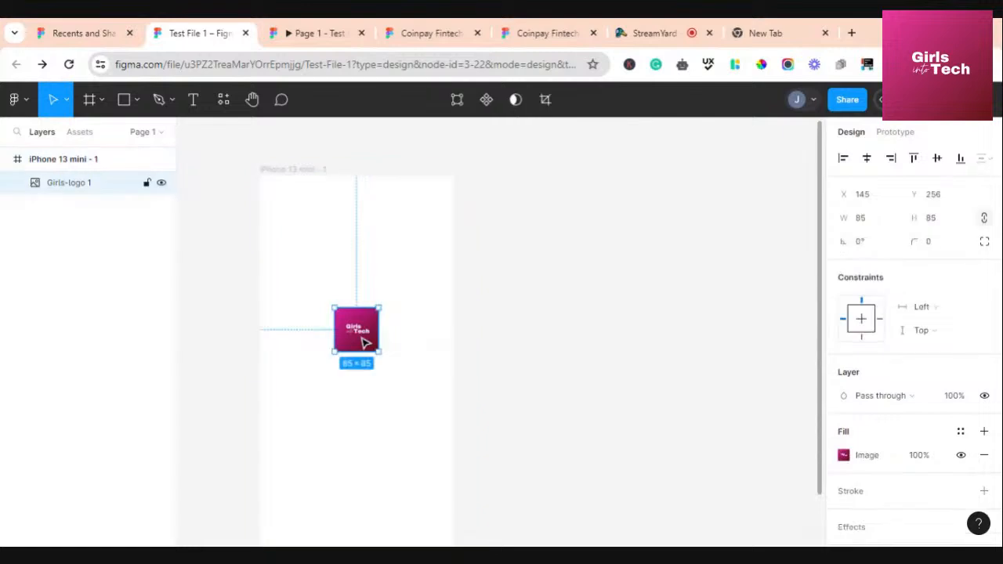
click(76, 165)
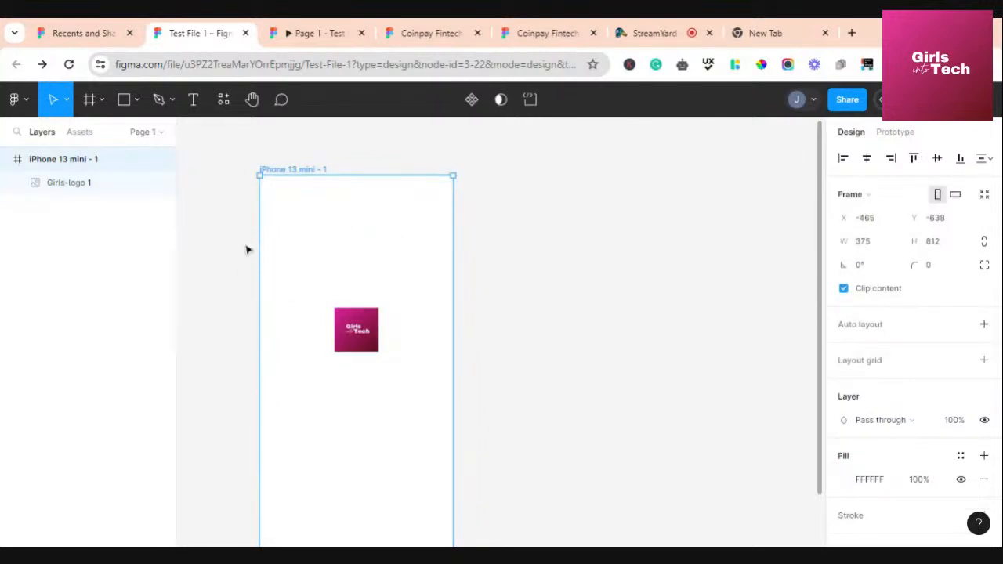
click(297, 149)
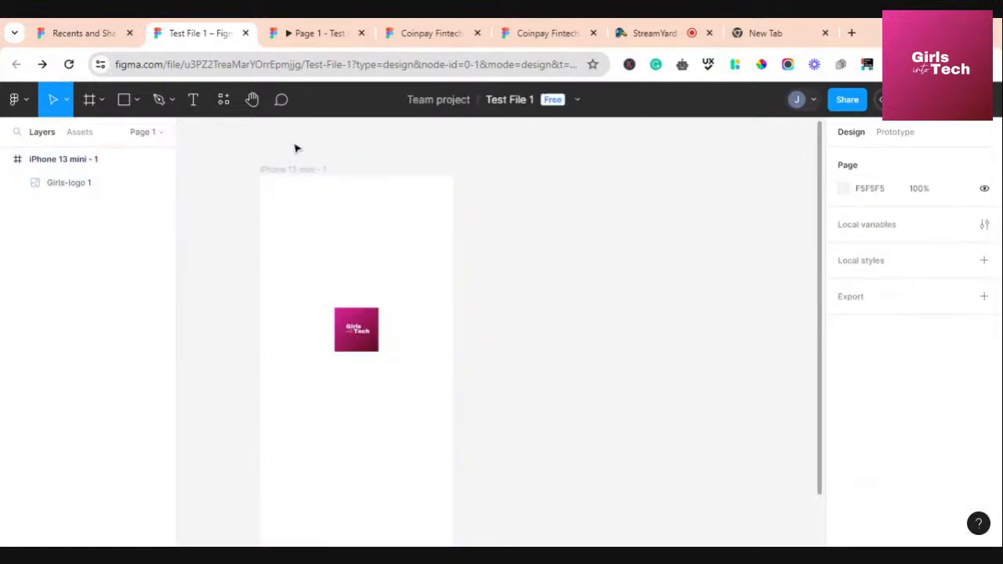
Add a 360×800 Android Large frame beside the iPhone frame with their tops aligned
click(100, 100)
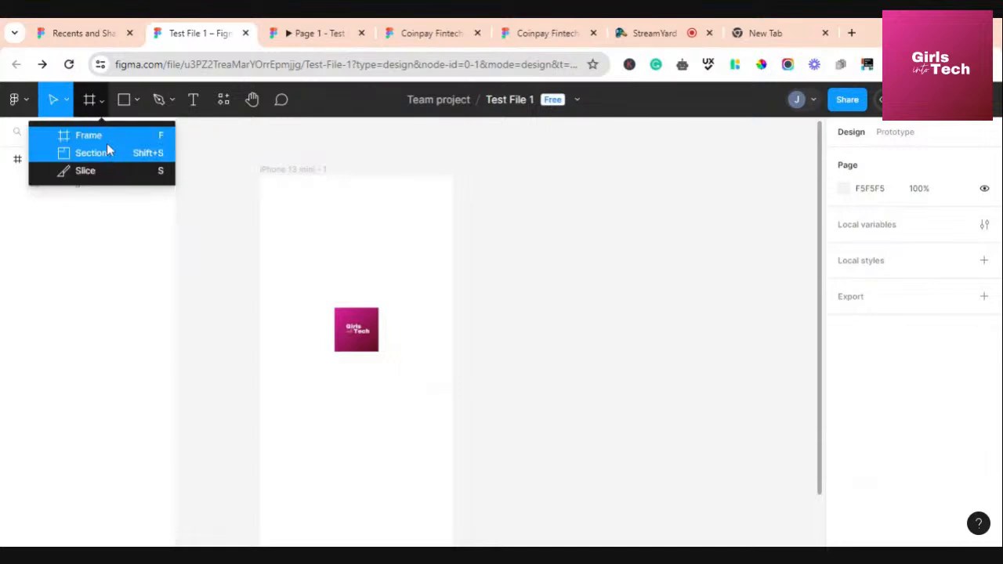
click(108, 144)
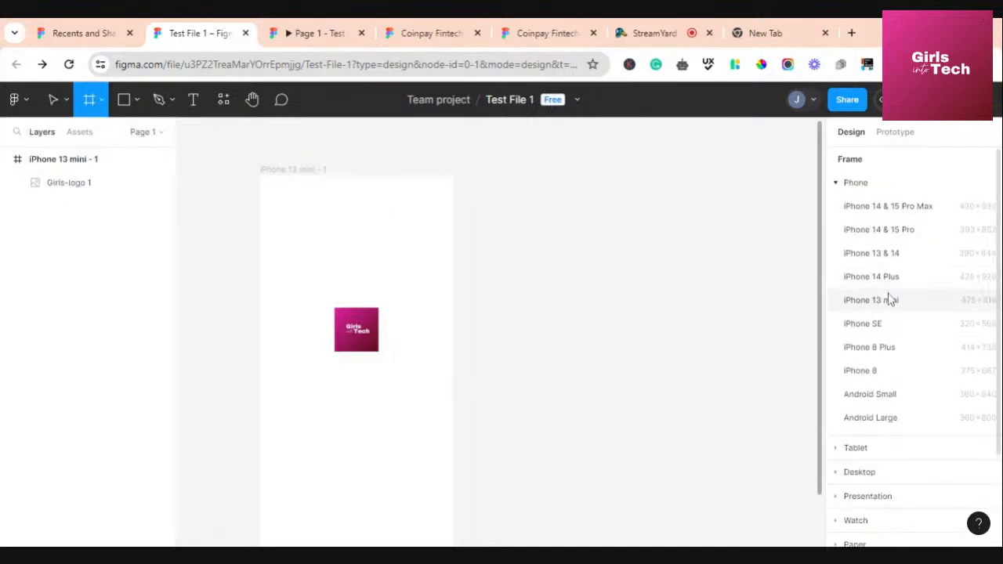
scroll(883, 335, down, 2)
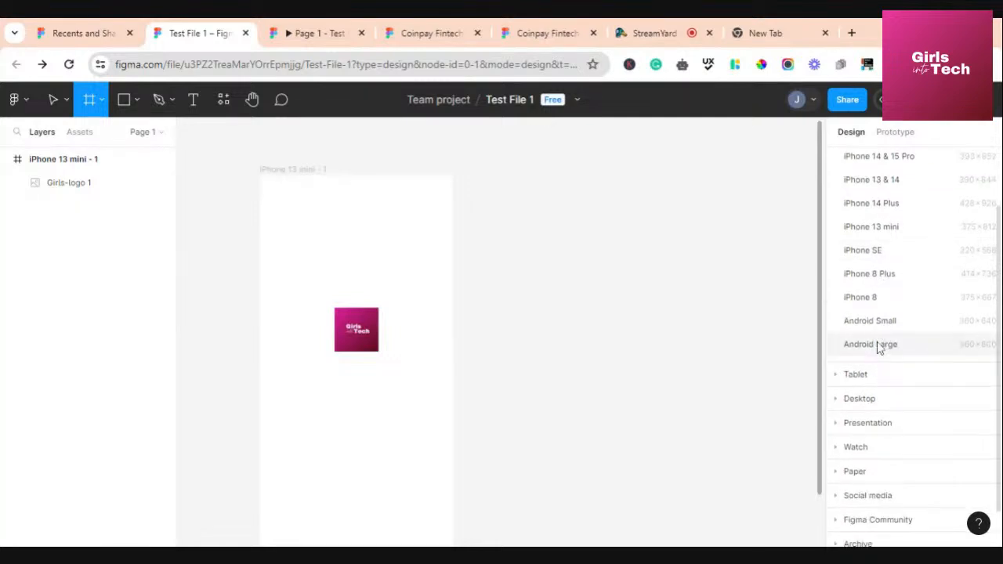
click(880, 345)
drag(569, 280, 578, 334)
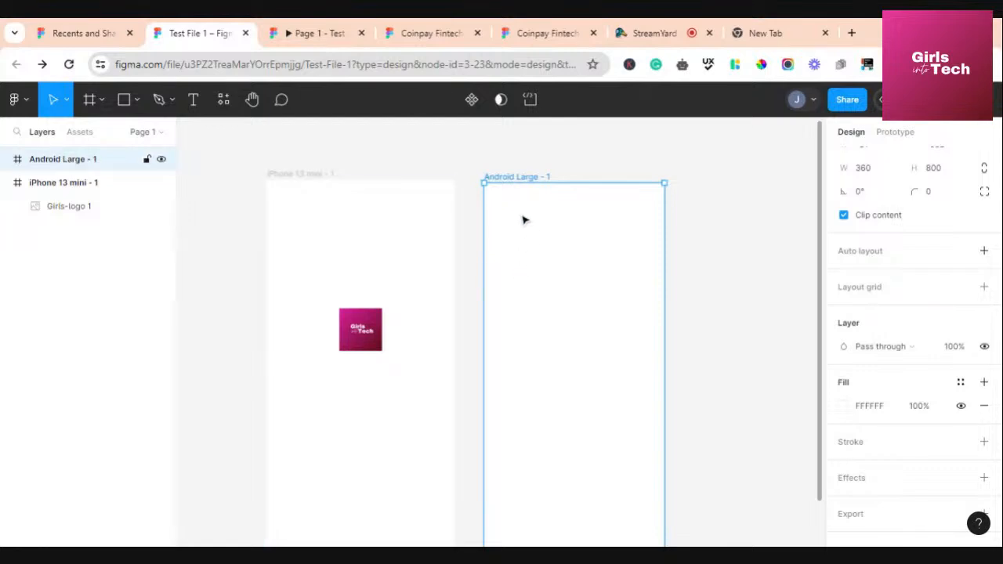
drag(538, 240, 540, 243)
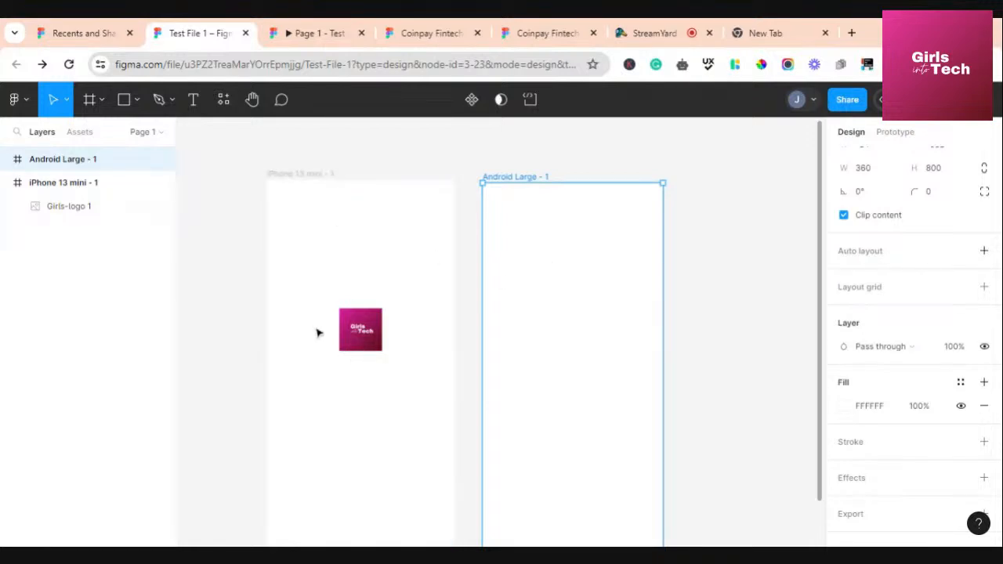
Pull the Girls-logo out and drop it back into the iPhone 13 mini frame at X 132, Y 237
click(357, 332)
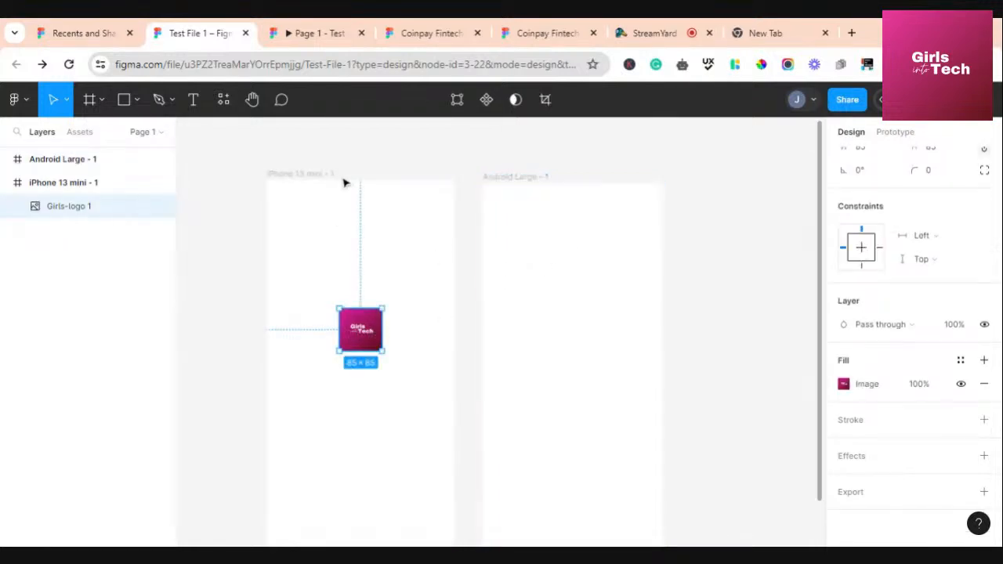
drag(375, 351, 737, 291)
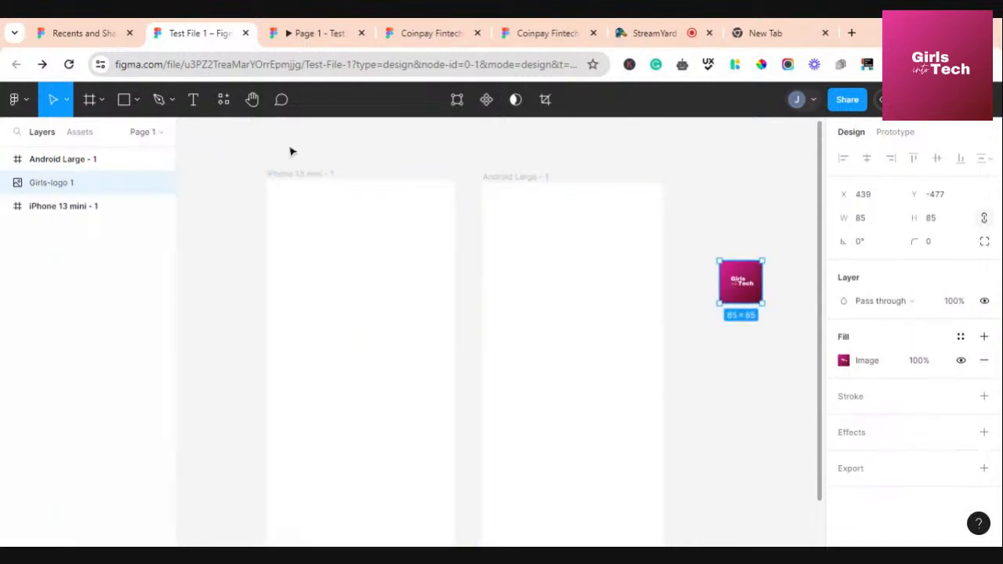
drag(740, 284, 354, 321)
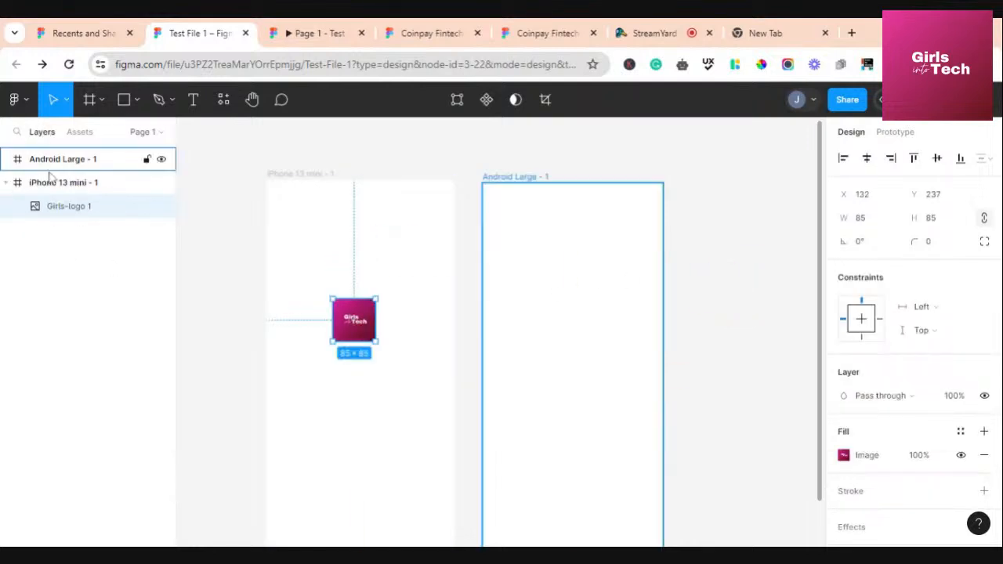
click(290, 181)
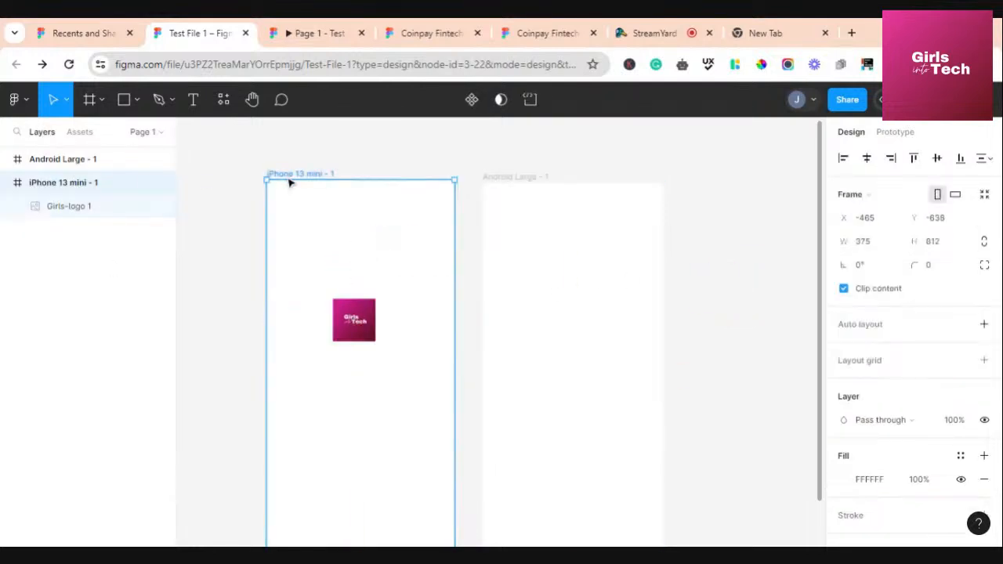
Lock the iPhone 13 mini frame and check that its content can no longer be selected
click(145, 183)
drag(326, 209, 239, 306)
drag(262, 304, 264, 304)
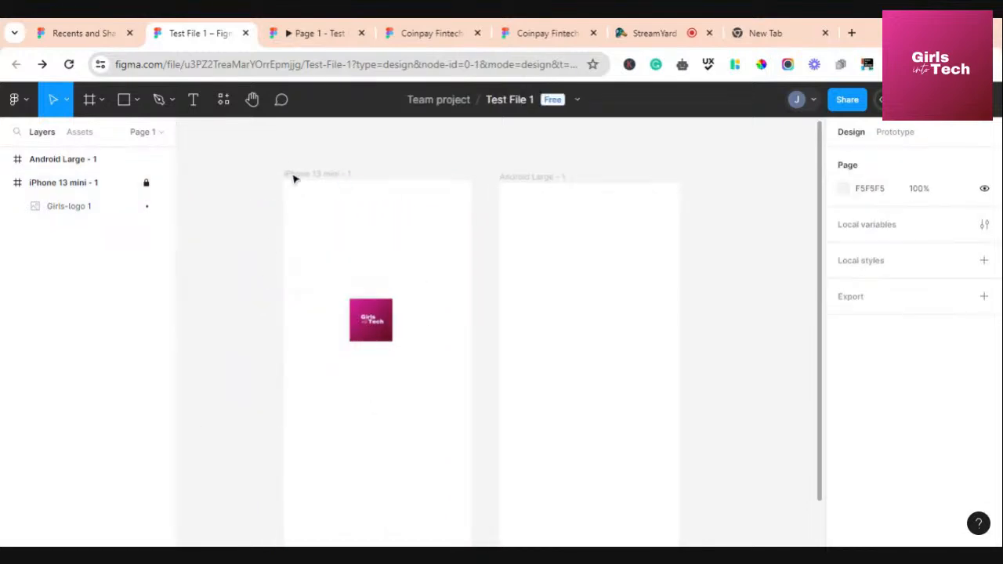
drag(367, 212, 329, 367)
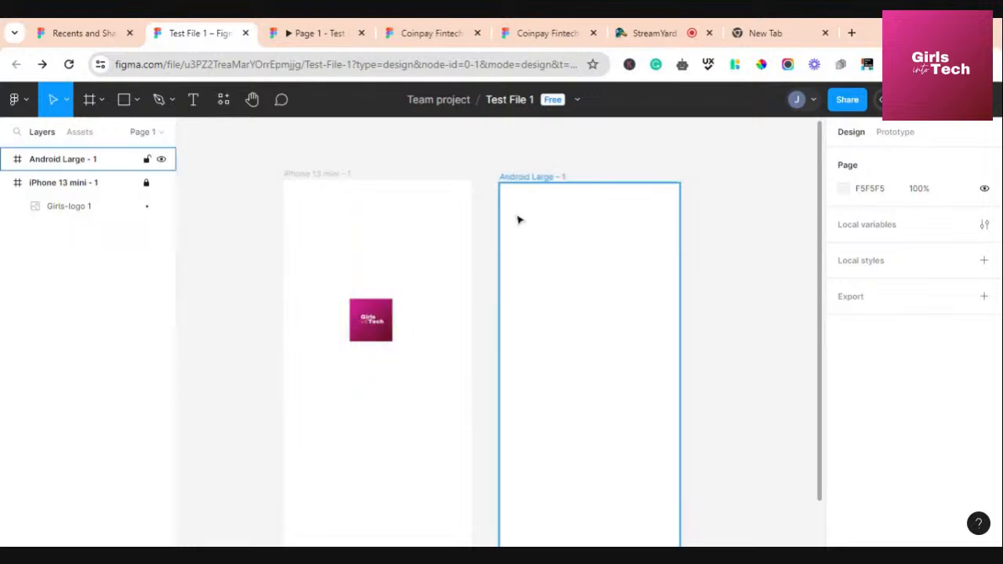
Move the Android Large - 1 frame further right, then unlock the iPhone 13 mini frame
click(535, 190)
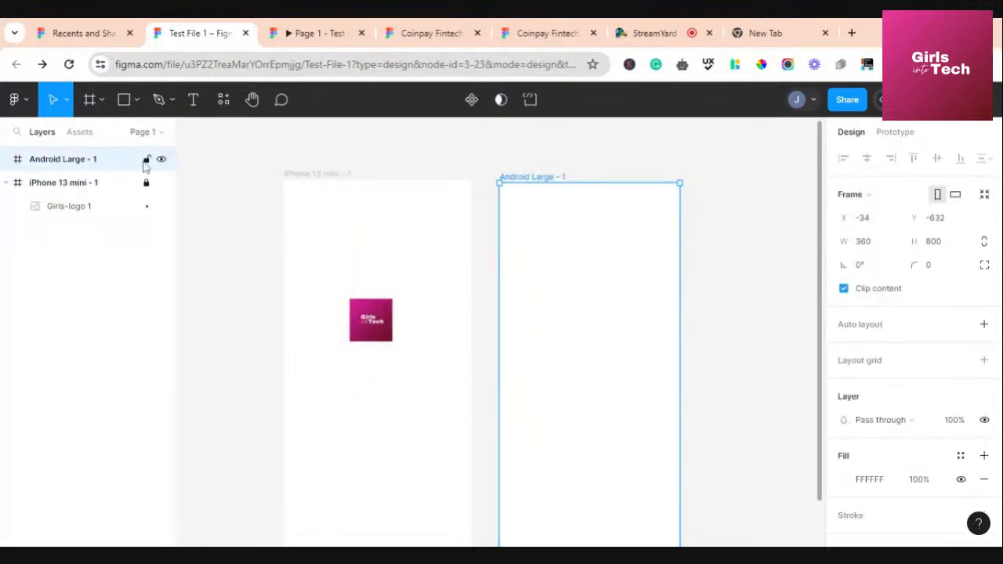
drag(525, 276, 615, 287)
click(304, 219)
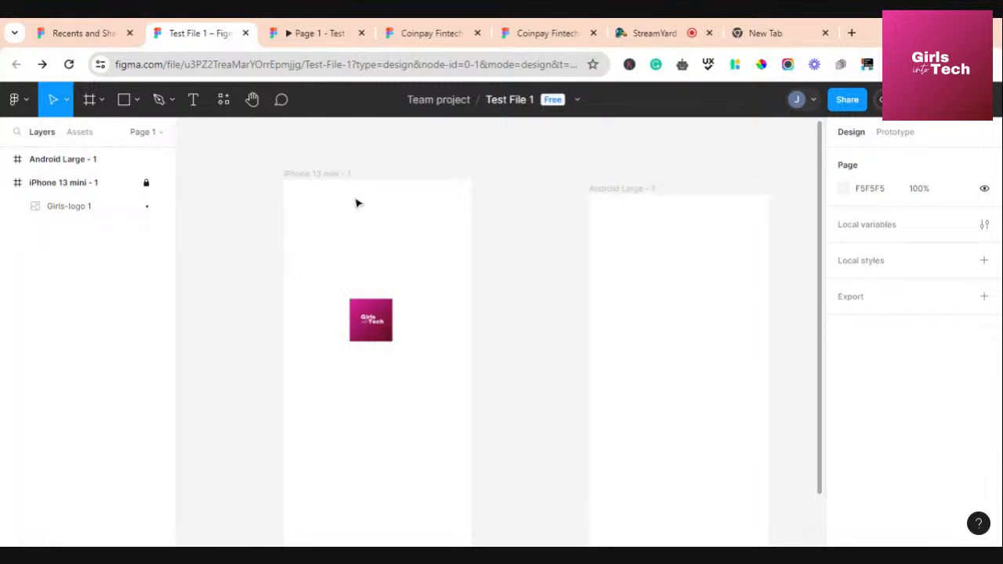
drag(359, 194, 416, 280)
click(146, 183)
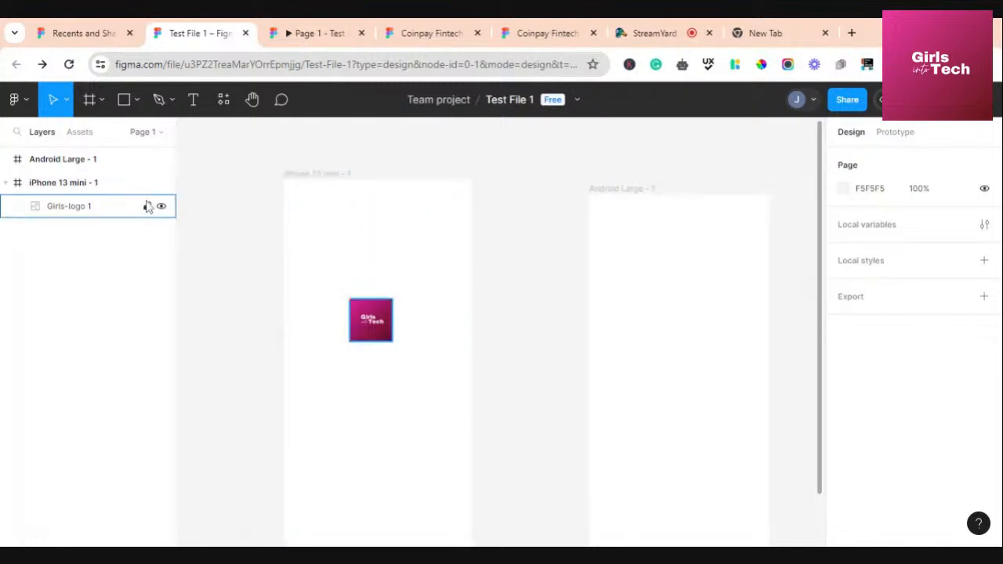
Hide and re-show the iPhone 13 mini frame and the Girls-logo 1 image
click(162, 183)
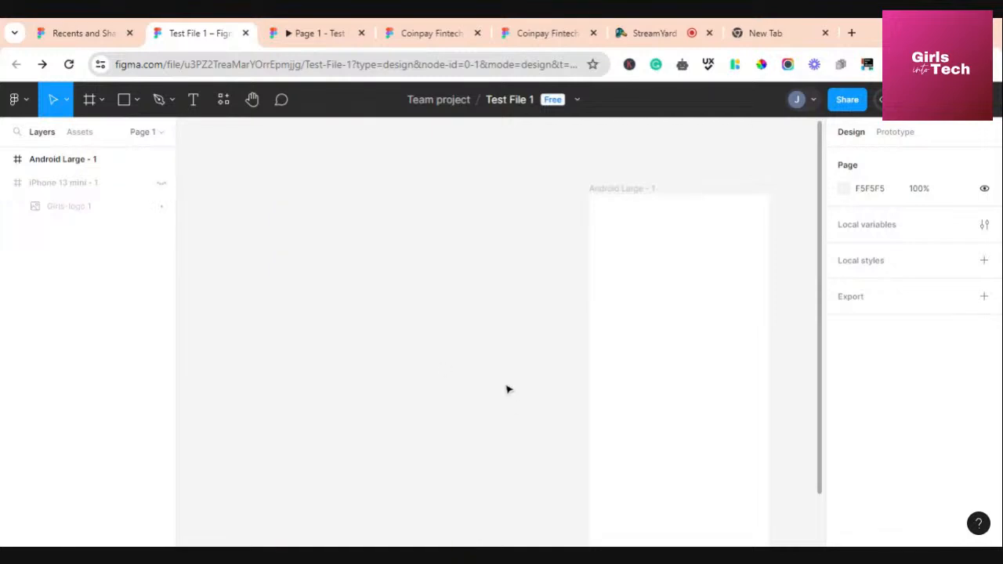
click(162, 184)
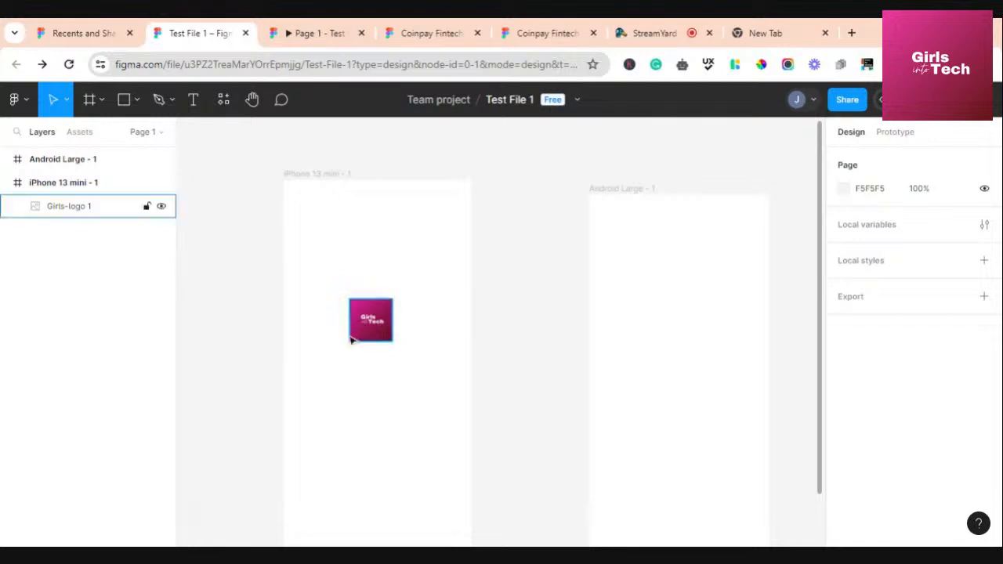
click(161, 207)
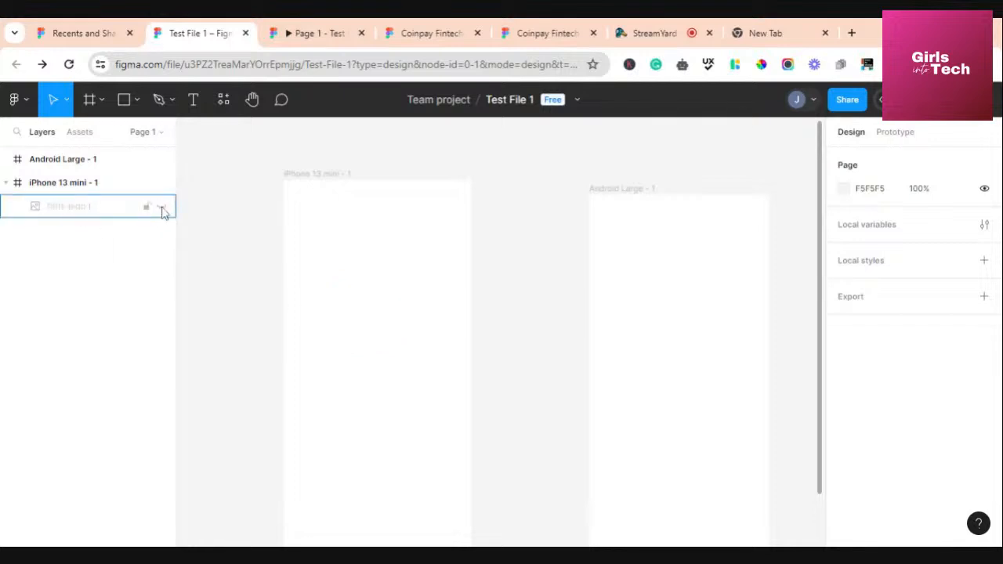
click(162, 207)
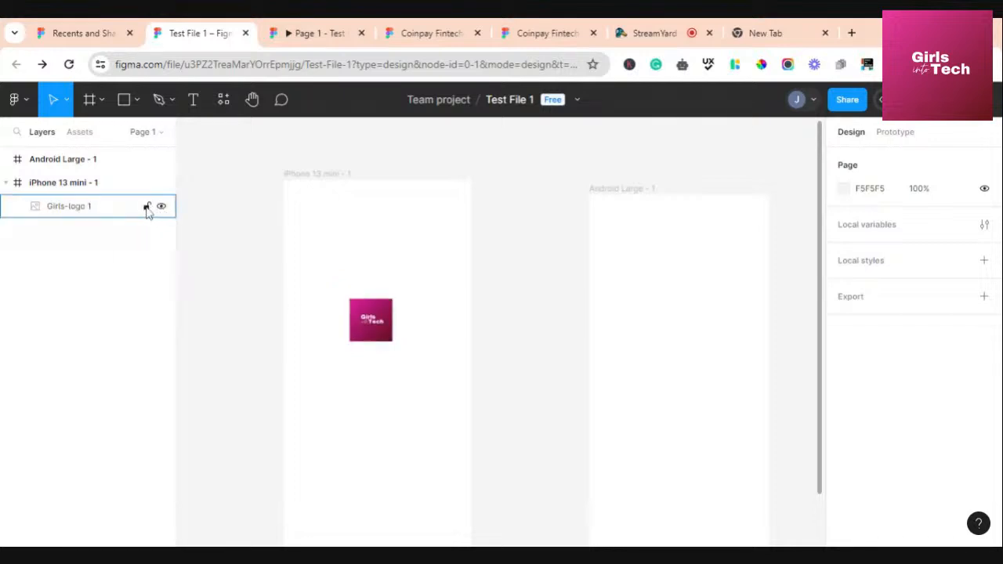
Lock Girls-logo 1 and confirm it stays unselectable while shifting the iPhone frame
click(147, 208)
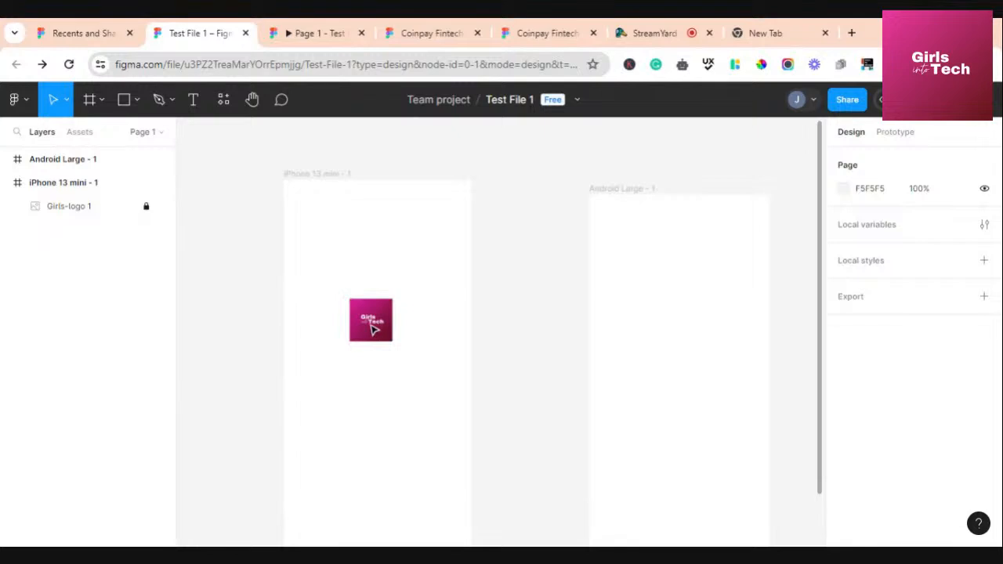
drag(357, 312, 360, 368)
click(302, 177)
mouse_move(330, 219)
mouse_down()
mouse_move(322, 277)
mouse_move(342, 220)
mouse_up()
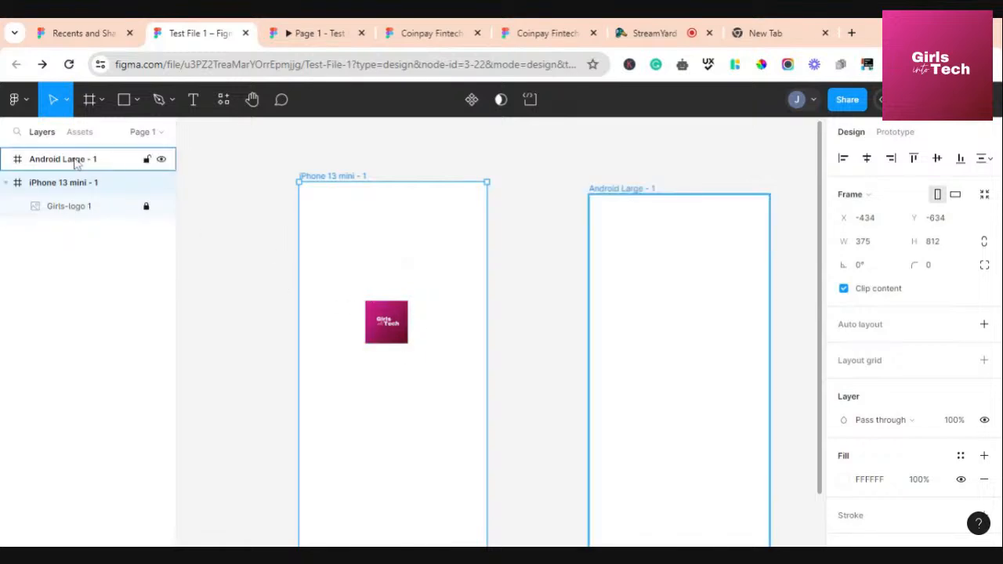
click(387, 329)
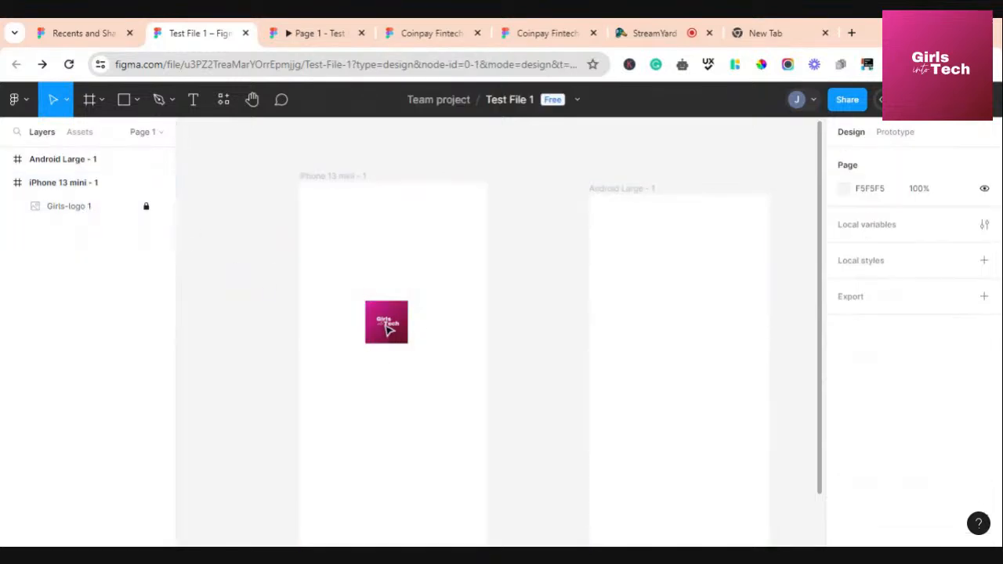
drag(399, 323, 380, 329)
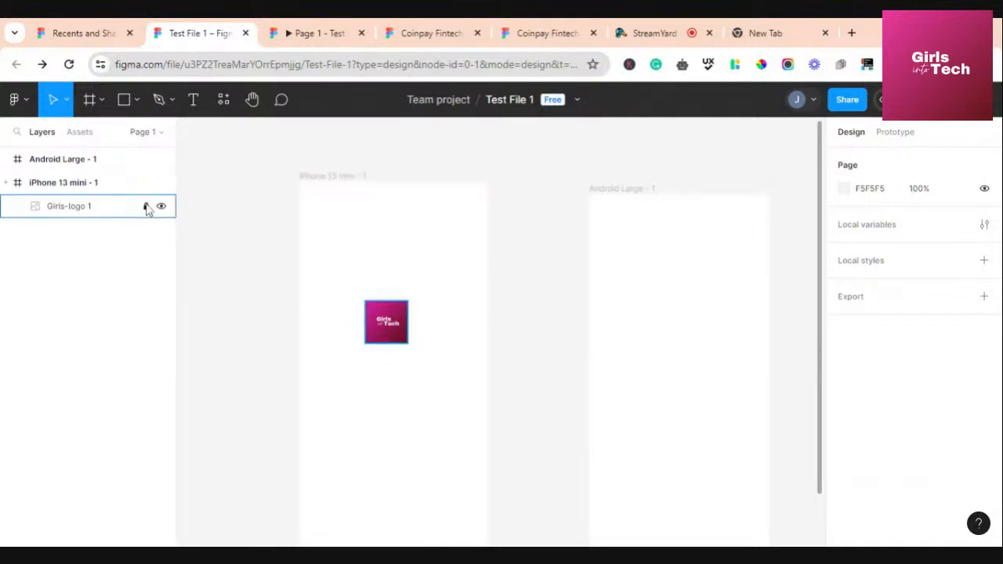
Unlock Girls-logo 1 and nudge it up to X 145, Y 253, centred in the frame
click(148, 206)
mouse_move(389, 324)
mouse_down()
mouse_move(400, 272)
mouse_move(400, 337)
mouse_up()
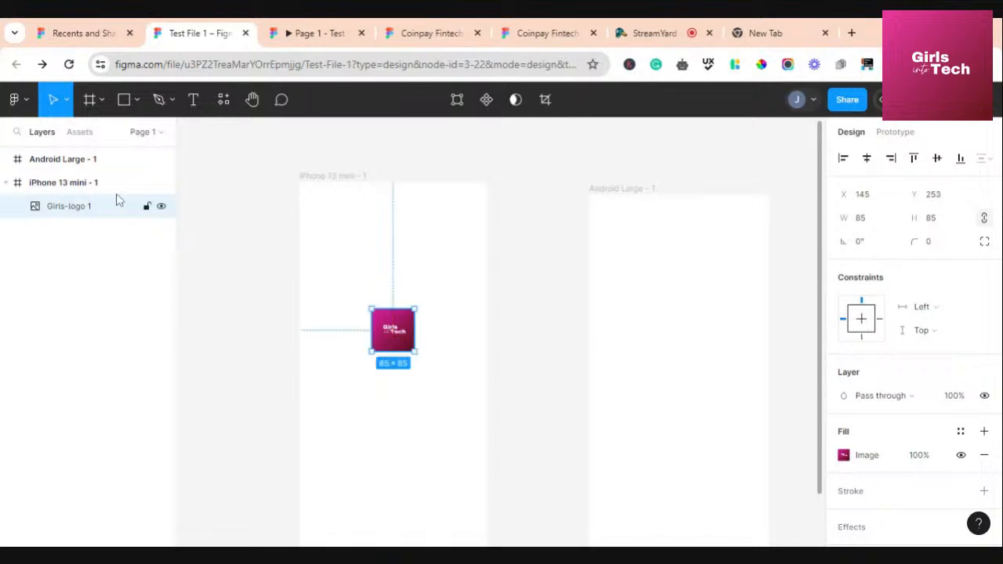
click(539, 296)
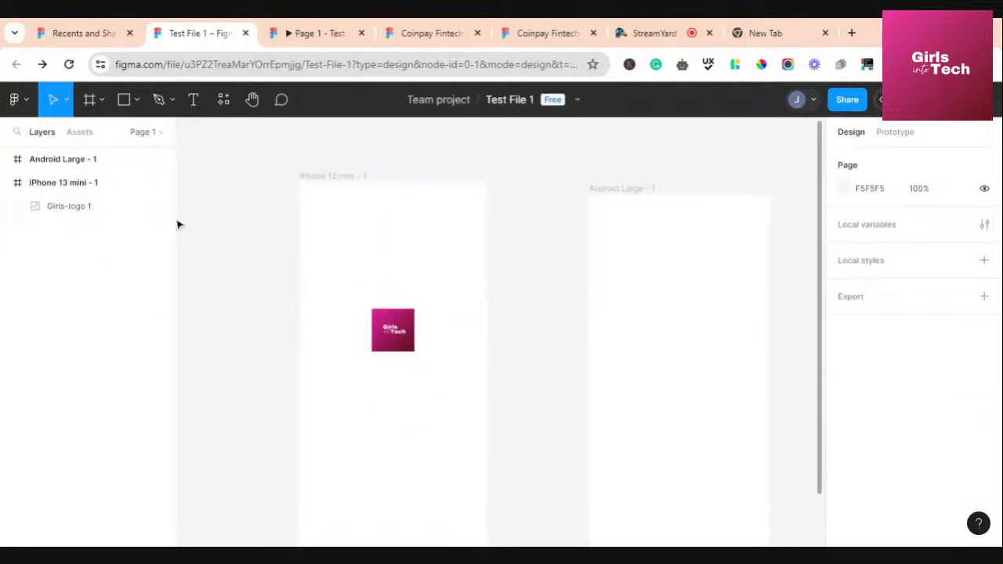
click(81, 133)
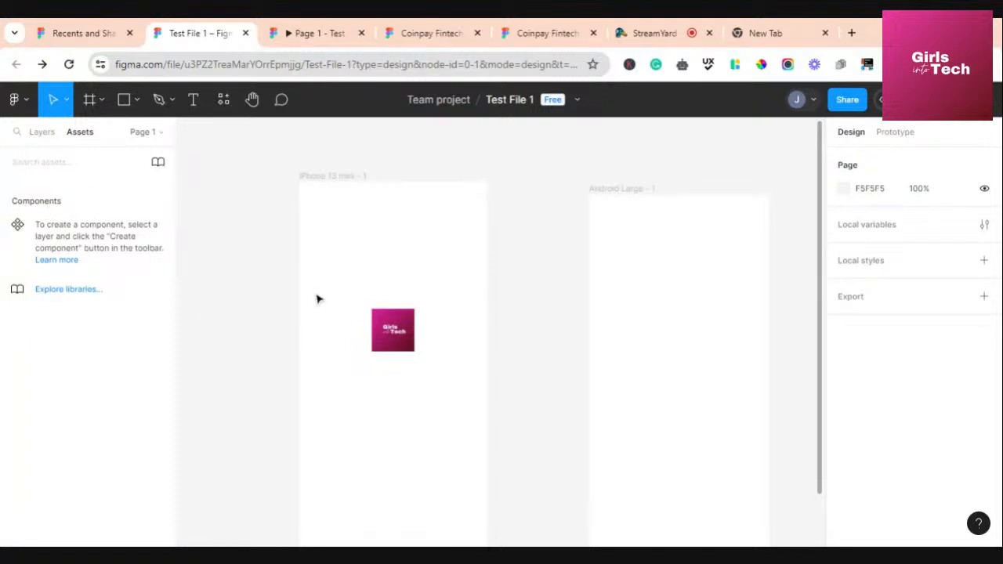
click(626, 211)
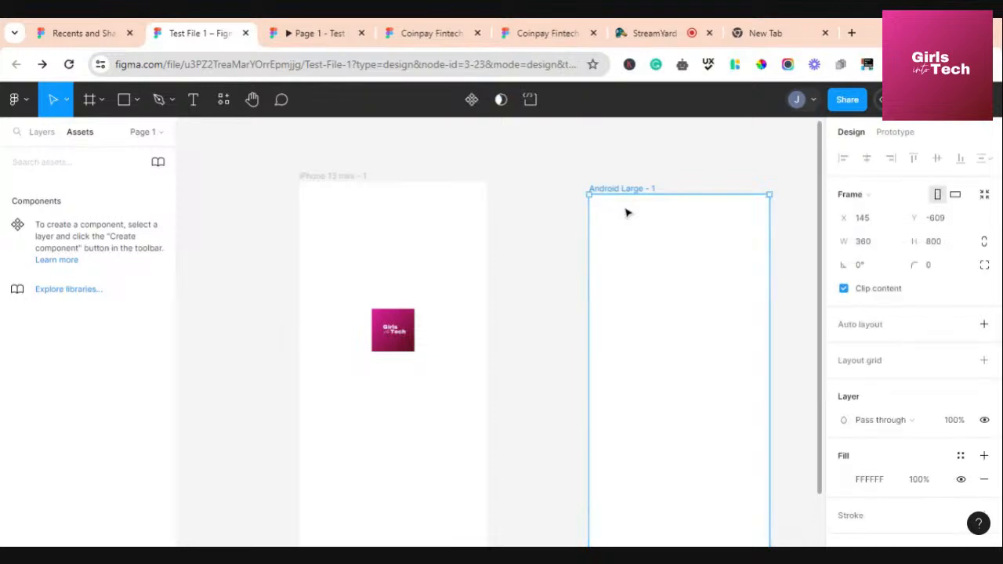
click(392, 317)
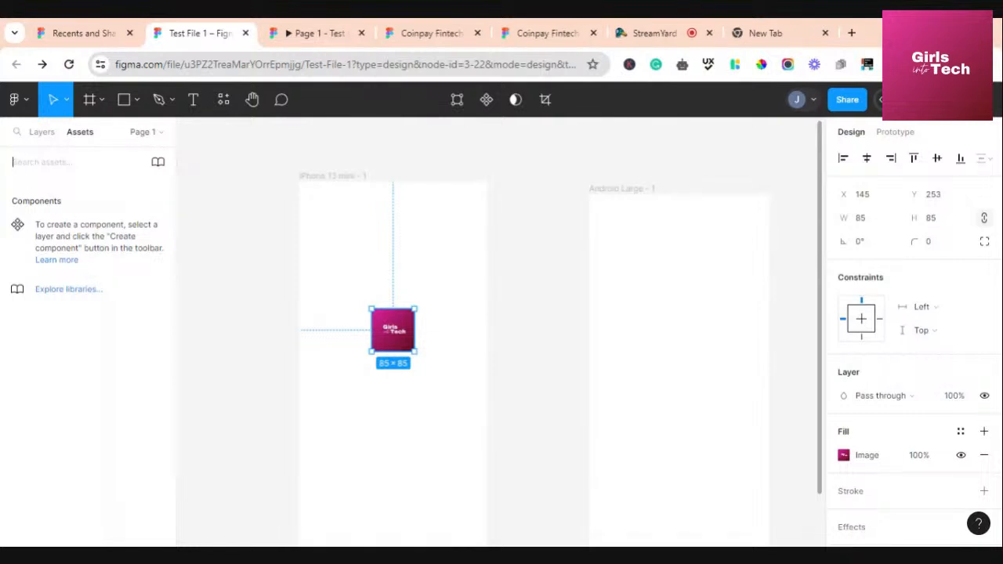
click(551, 279)
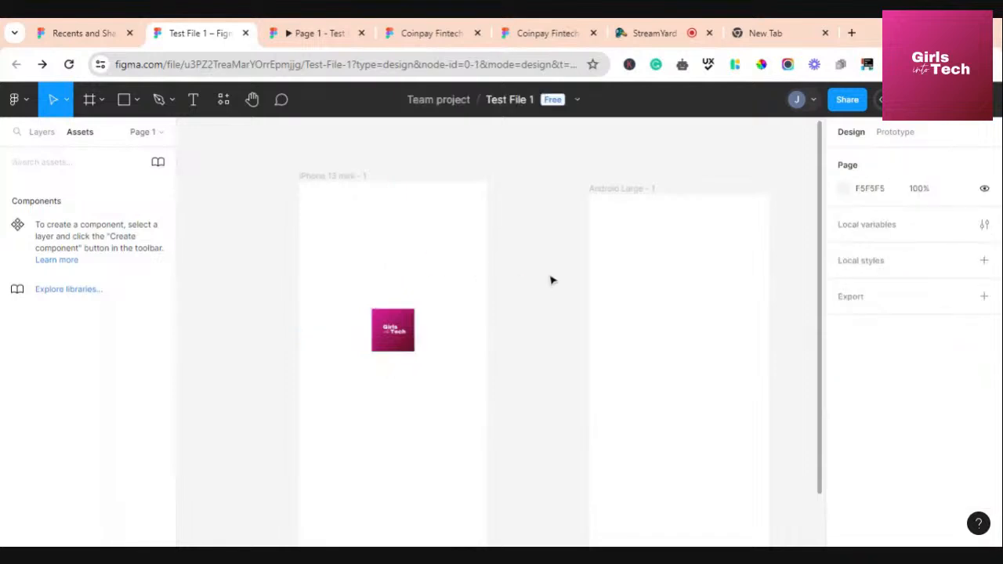
click(41, 133)
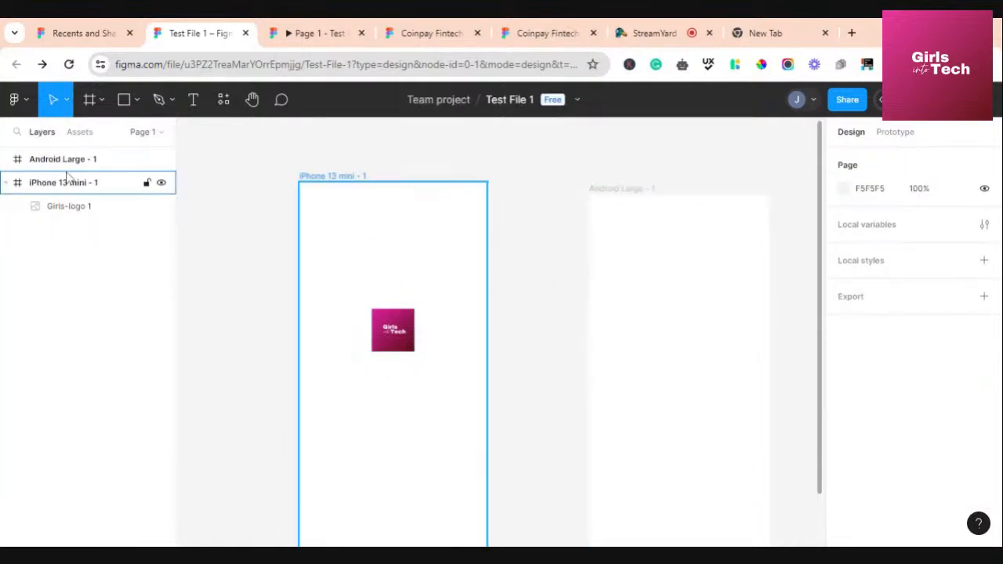
Shift the iPhone 13 mini - 1 frame slightly and rename it 'Mobile home'
click(339, 177)
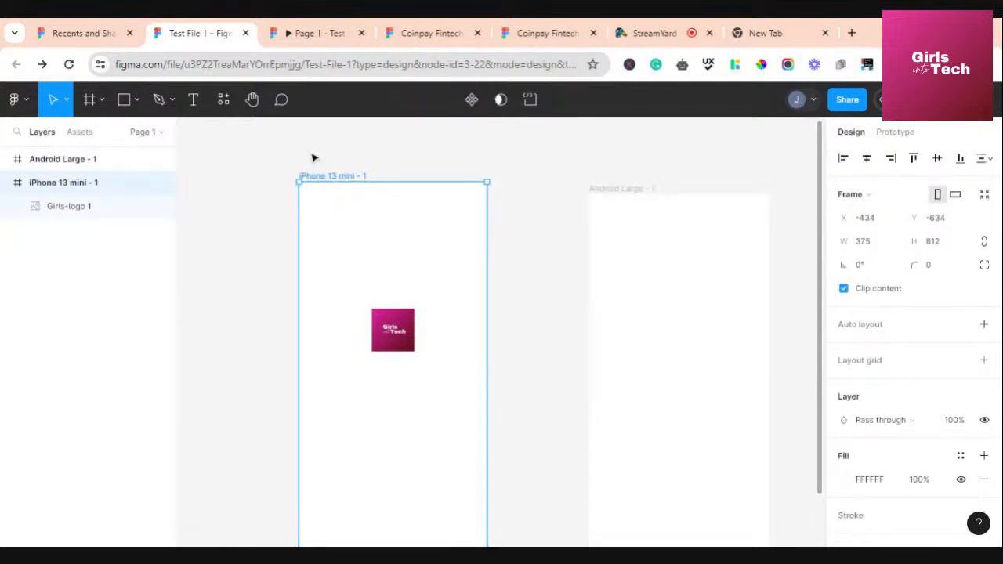
mouse_move(357, 224)
mouse_down()
mouse_move(358, 246)
mouse_move(361, 235)
mouse_up()
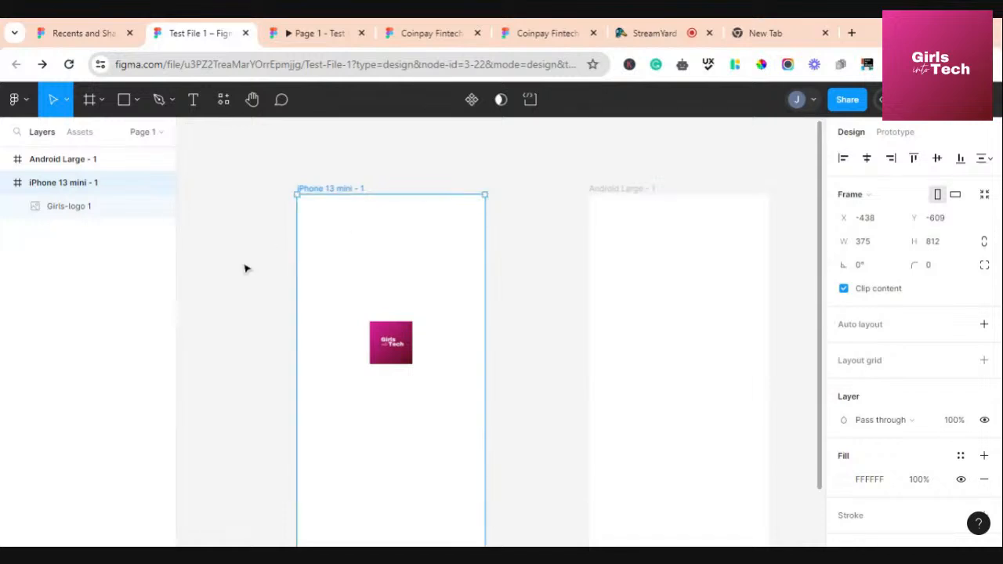
double_click(81, 182)
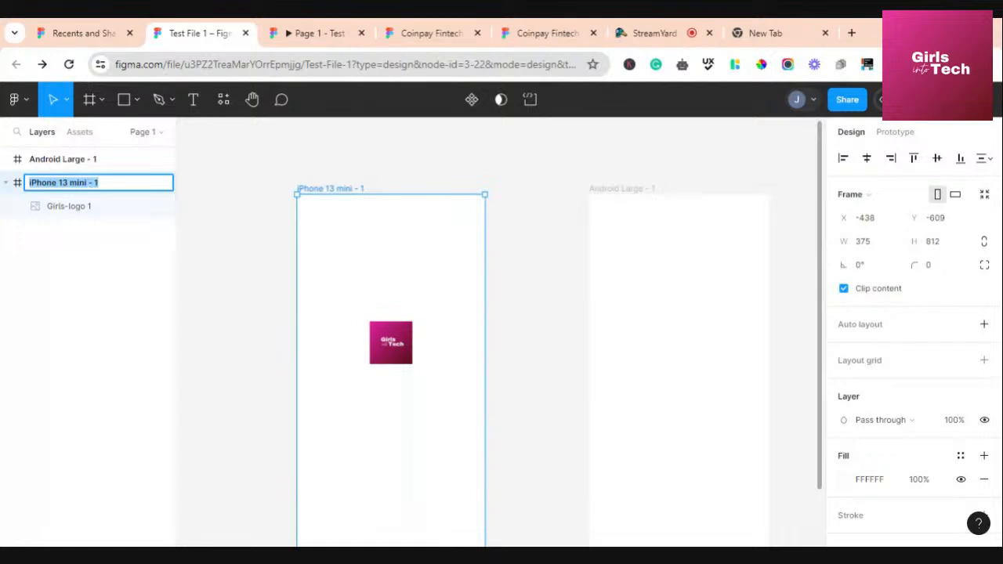
text(Mobile home)
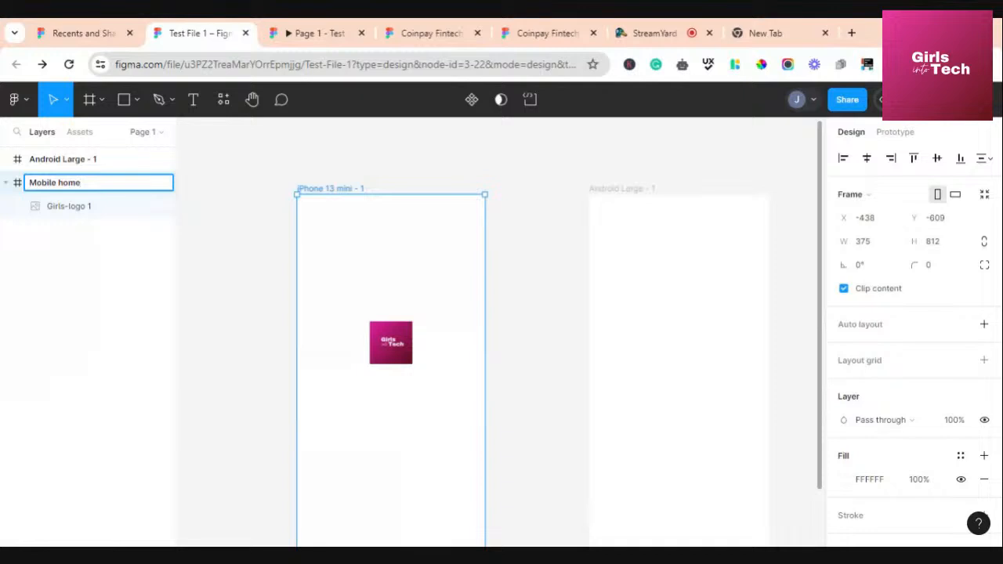
click(204, 229)
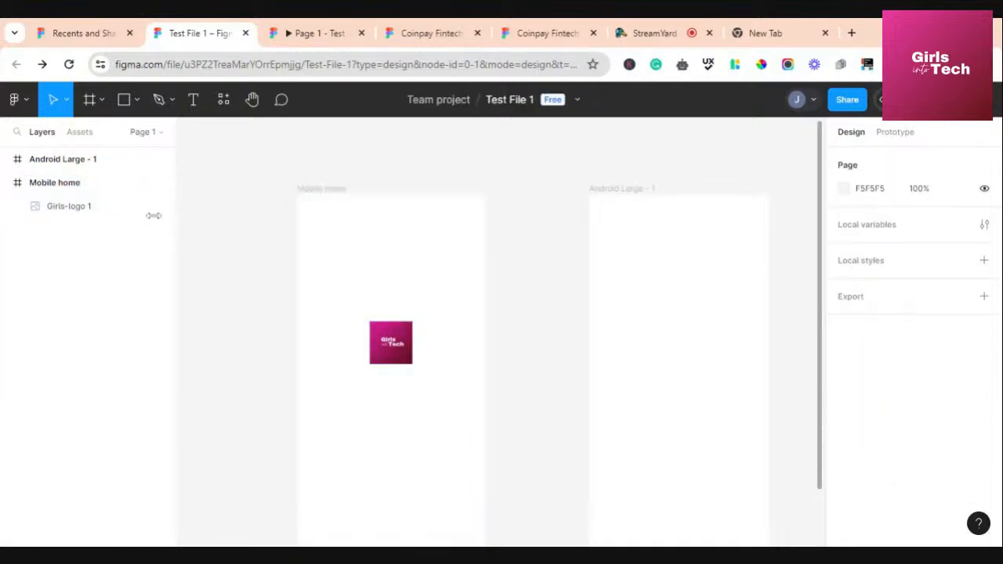
click(317, 190)
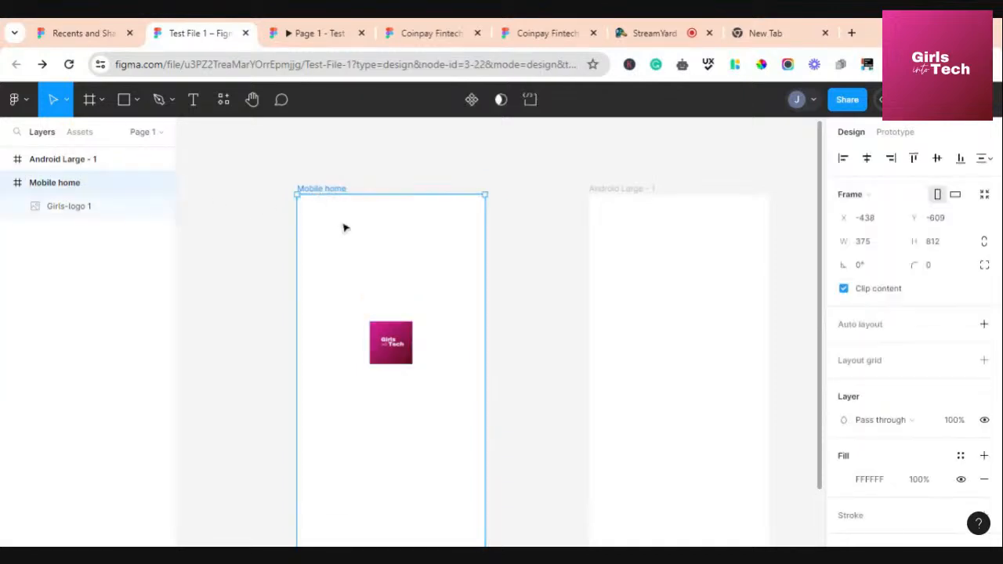
Move Mobile home left and place the Android Large frame beside it
drag(360, 233, 343, 238)
click(600, 226)
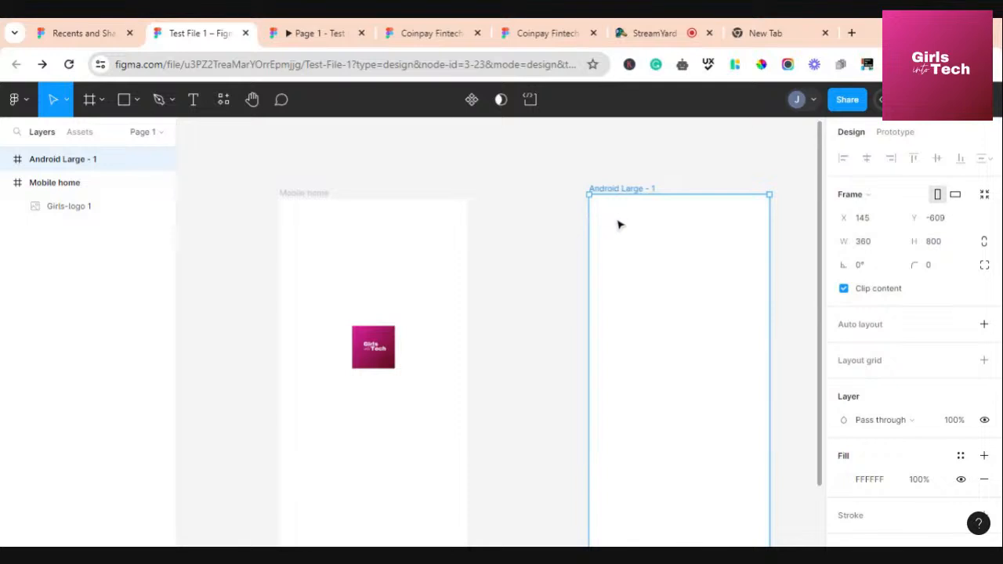
drag(618, 224, 525, 227)
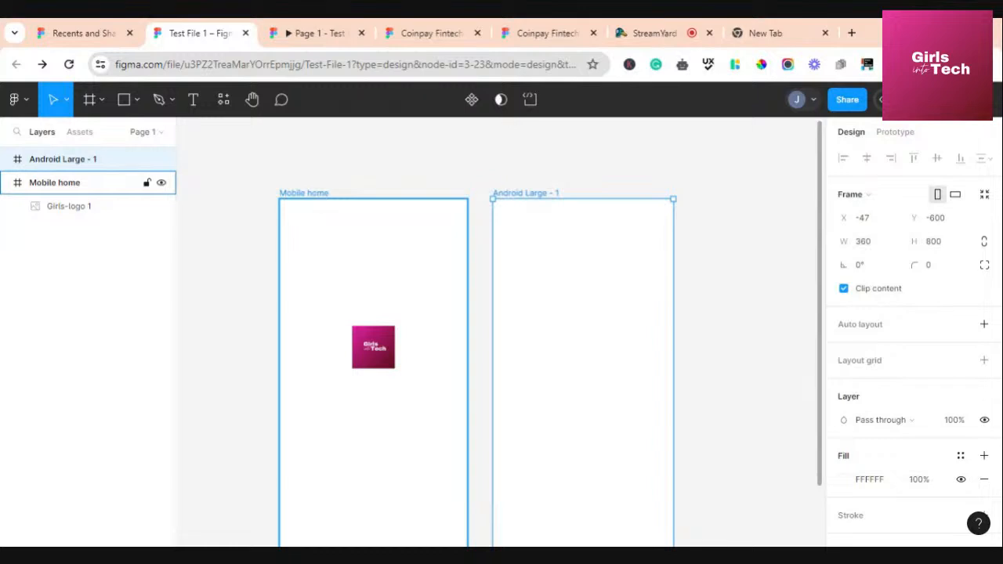
click(318, 196)
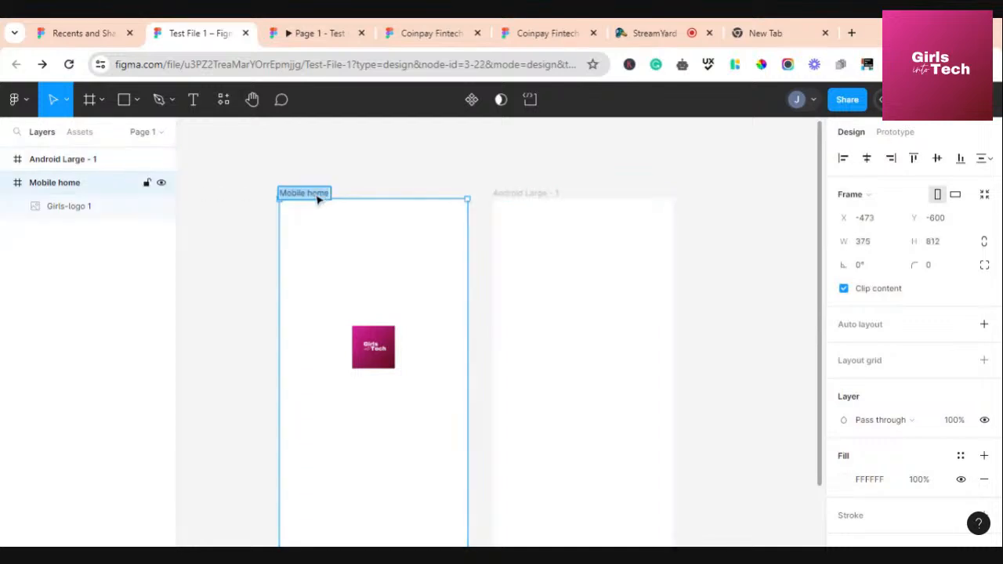
click(357, 186)
scroll(319, 201, up, 5)
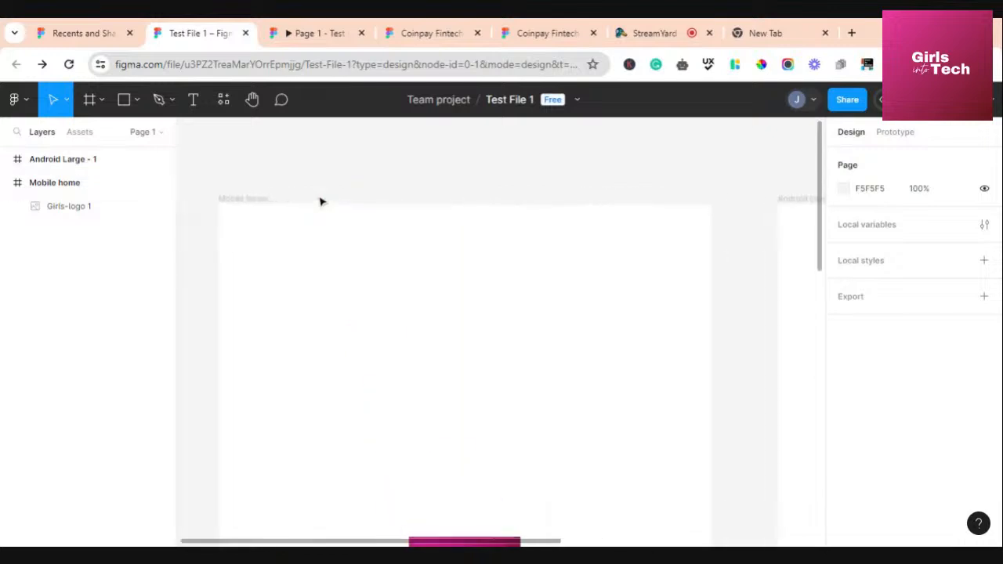
scroll(320, 201, left, 3)
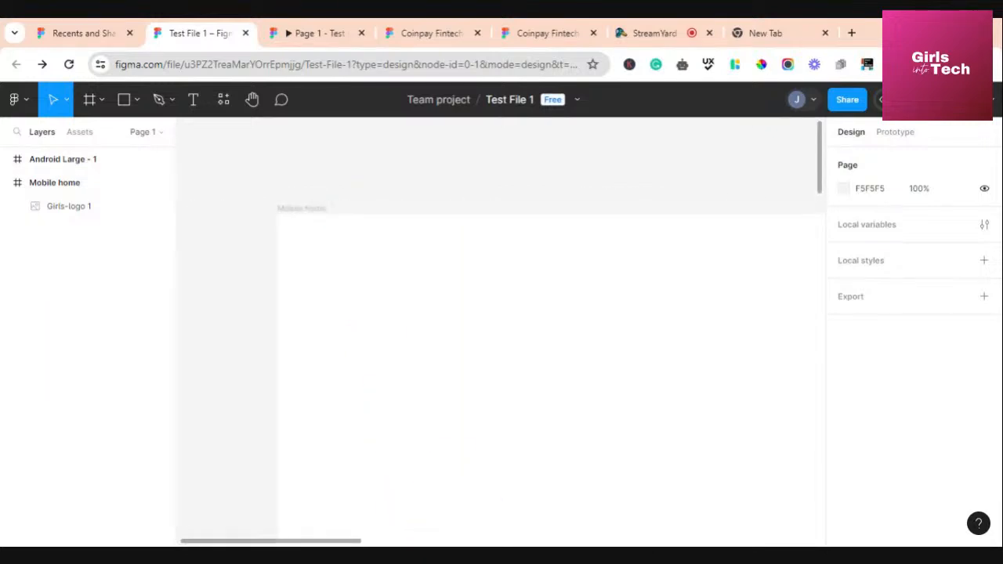
Zoom out to view both frames and expand the file's Pages list
click(319, 209)
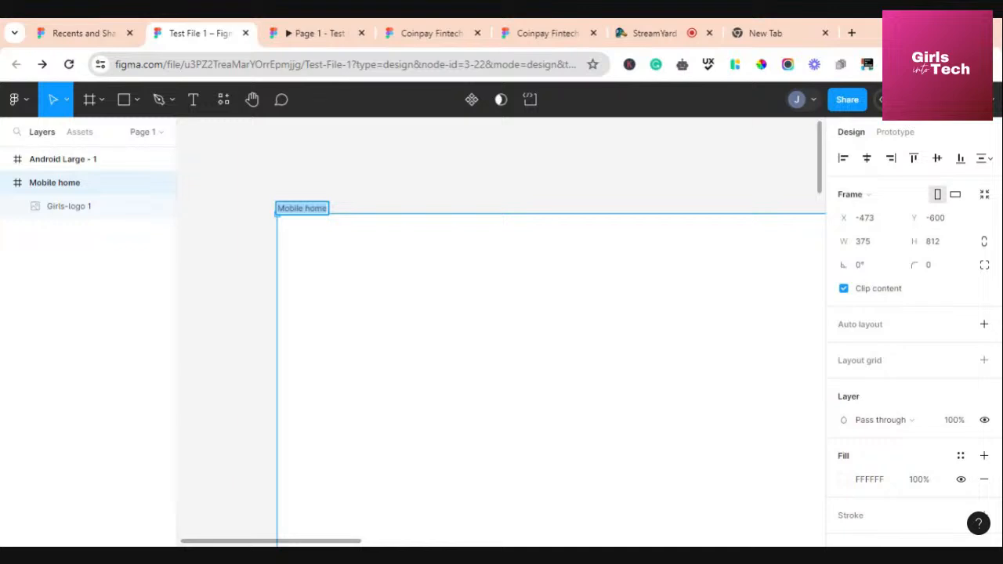
click(324, 208)
drag(327, 208, 289, 208)
click(373, 200)
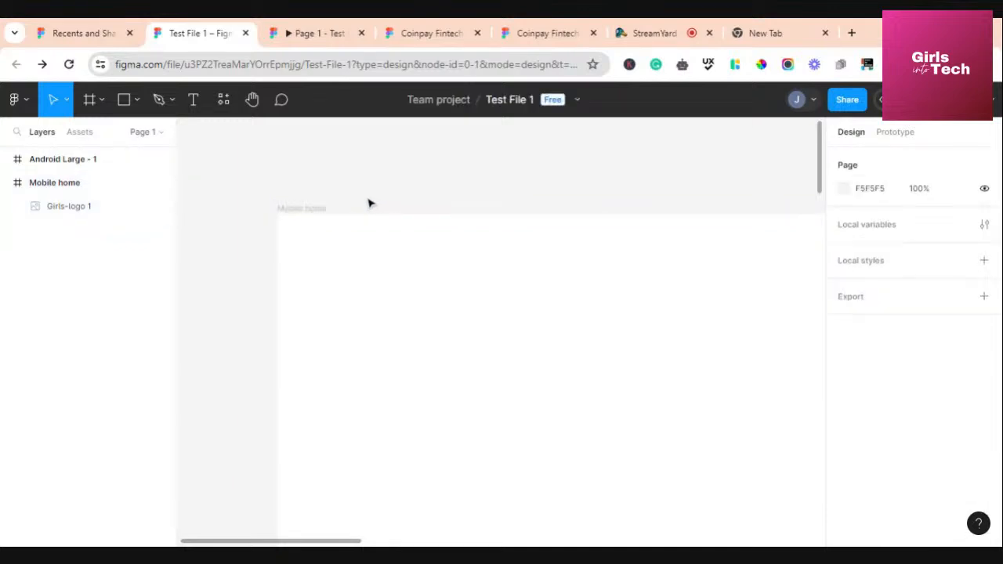
key(ctrl+minus)
key(ctrl+minus)
scroll(447, 332, down, 1)
scroll(447, 332, right, 1)
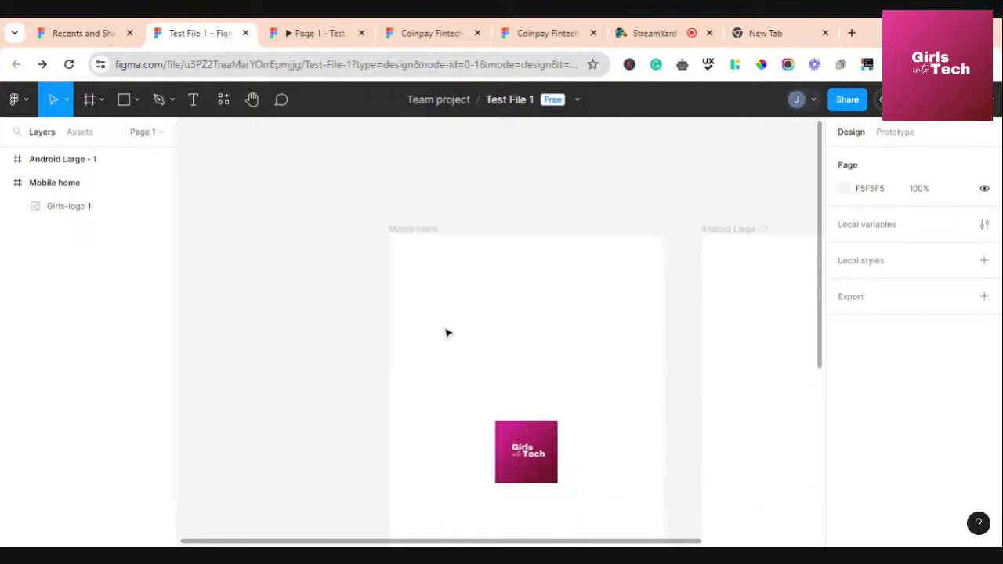
click(160, 133)
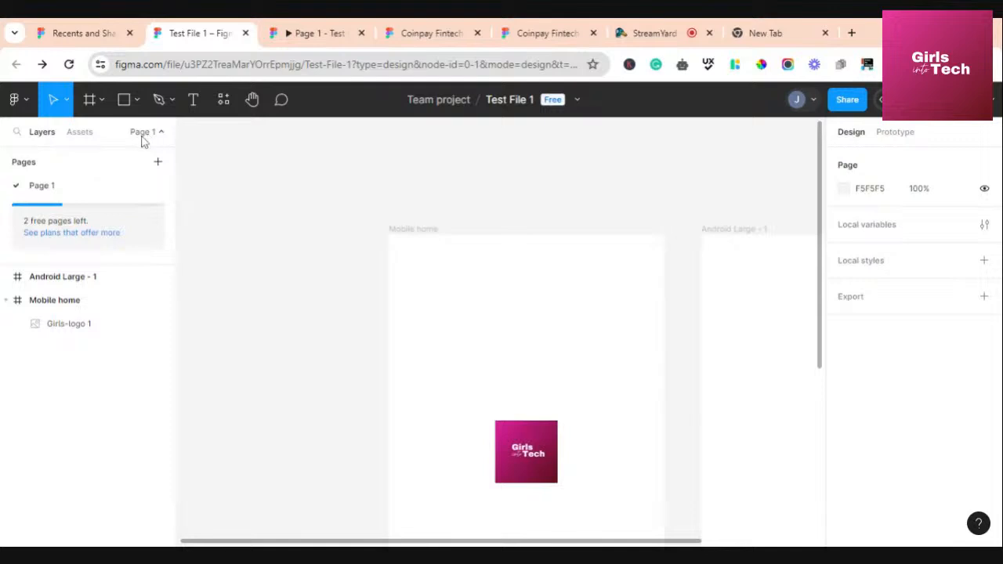
Rename Page 1 to 'Awesome girls Team'
double_click(43, 186)
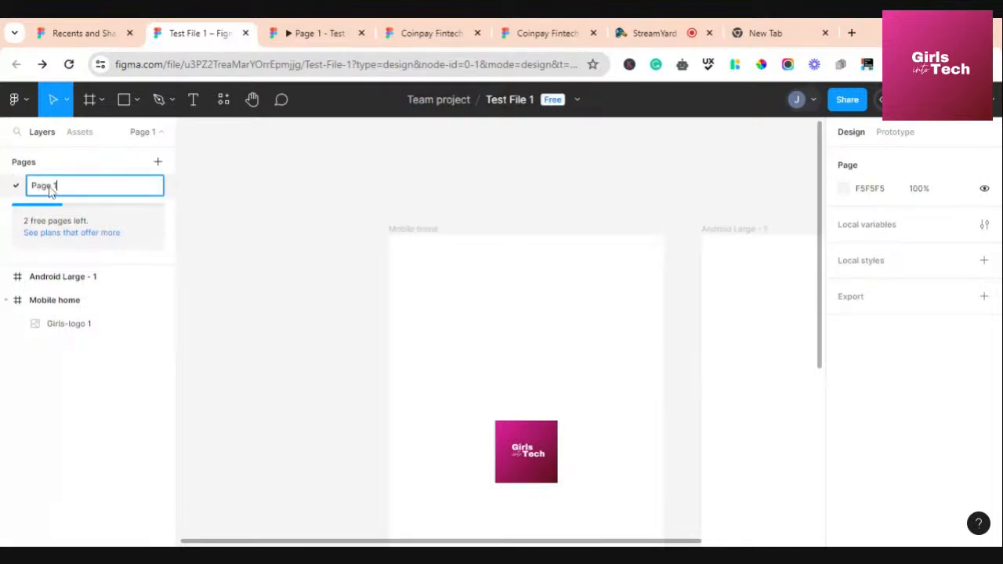
drag(60, 191, 35, 198)
text(Gi)
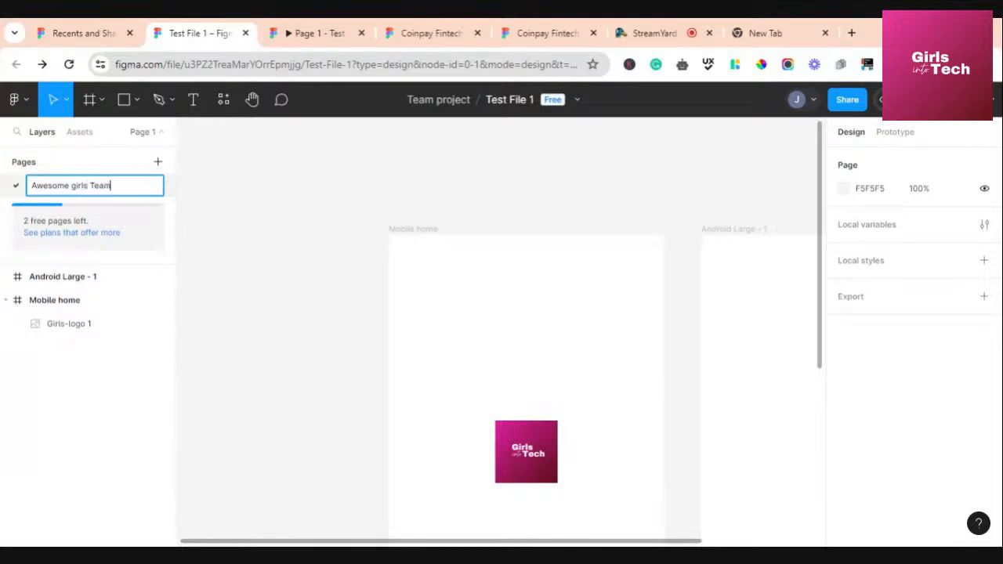
click(108, 163)
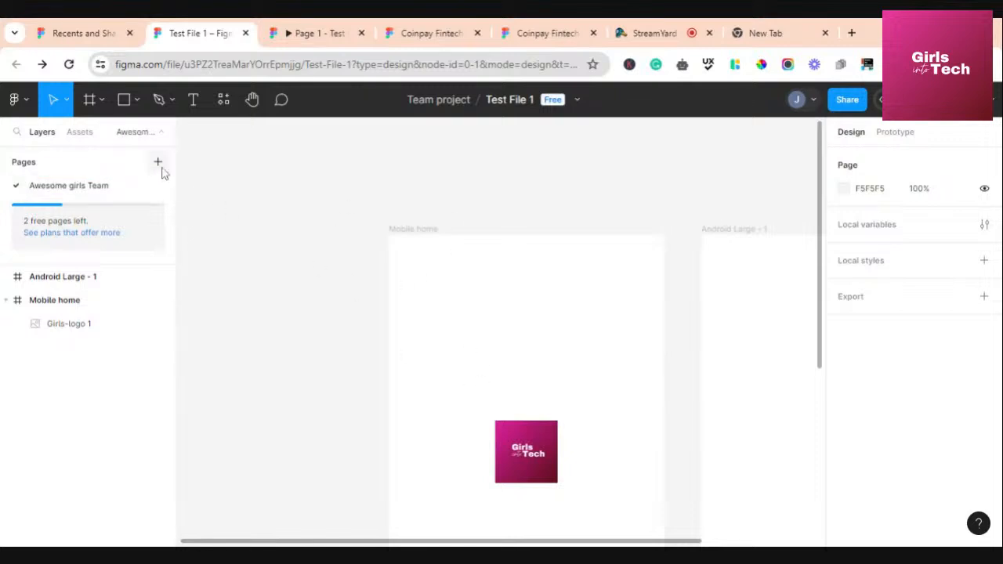
Add a second page named 'Tech Girls', then return to Awesome girls Team
click(161, 169)
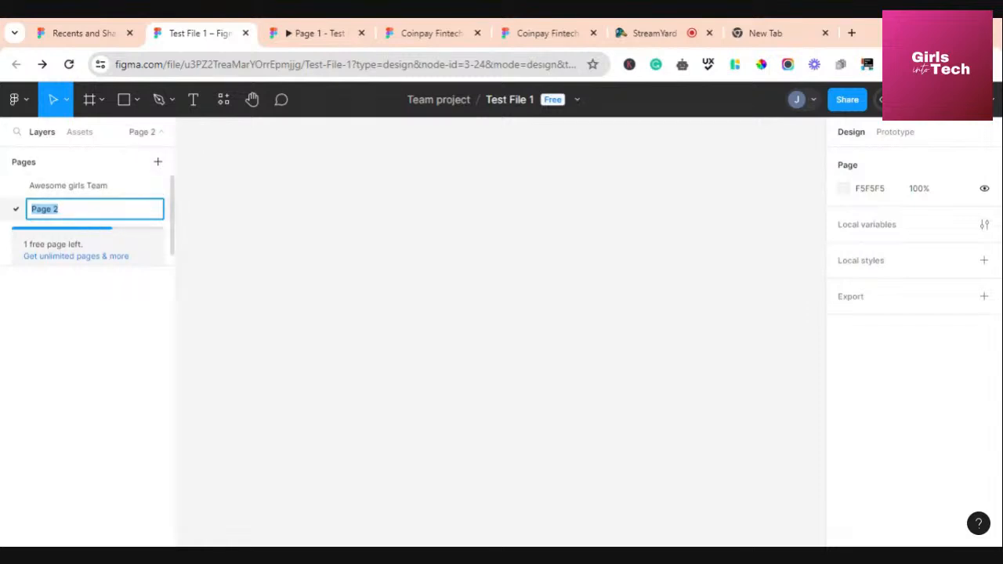
text(Tech Girls)
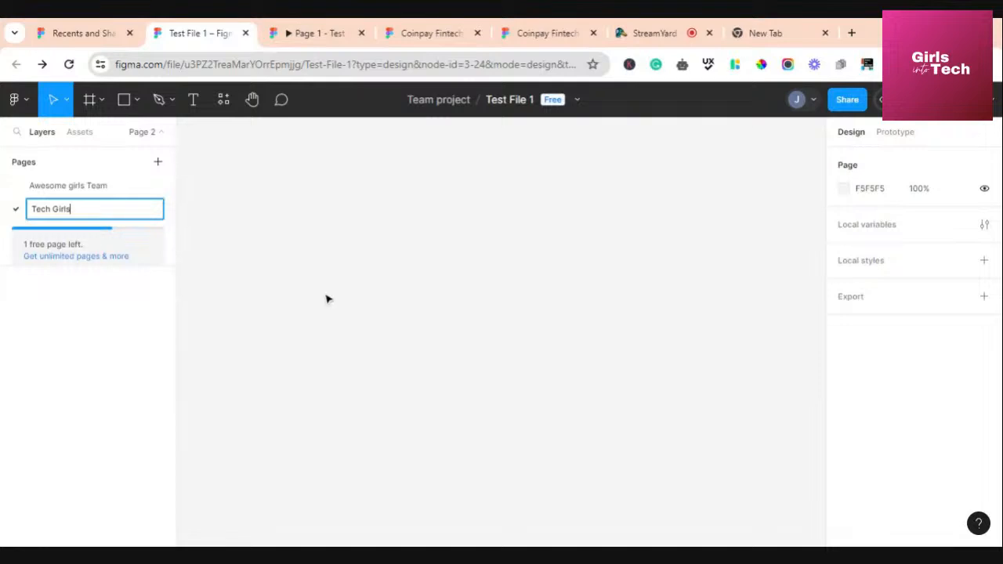
key(Return)
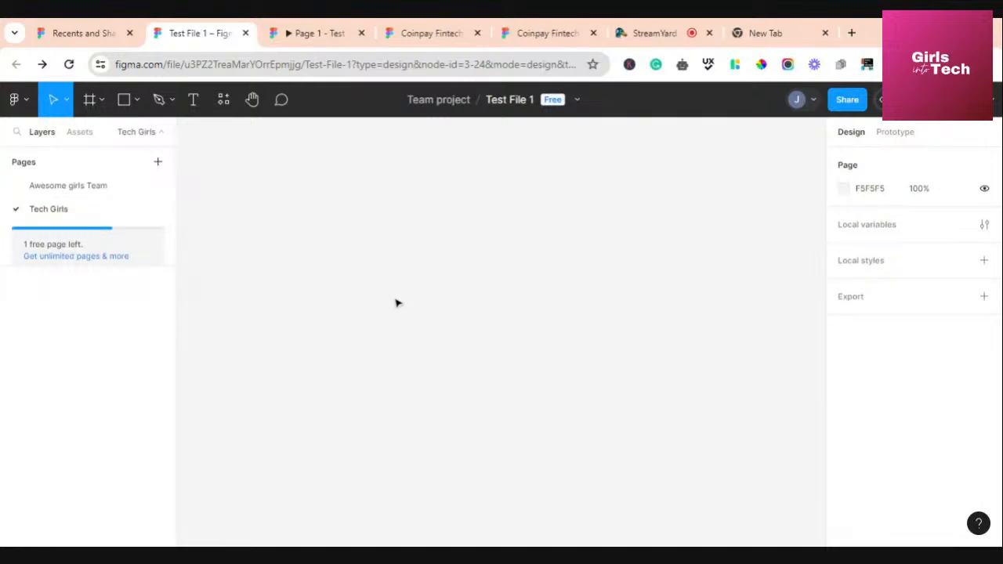
click(86, 196)
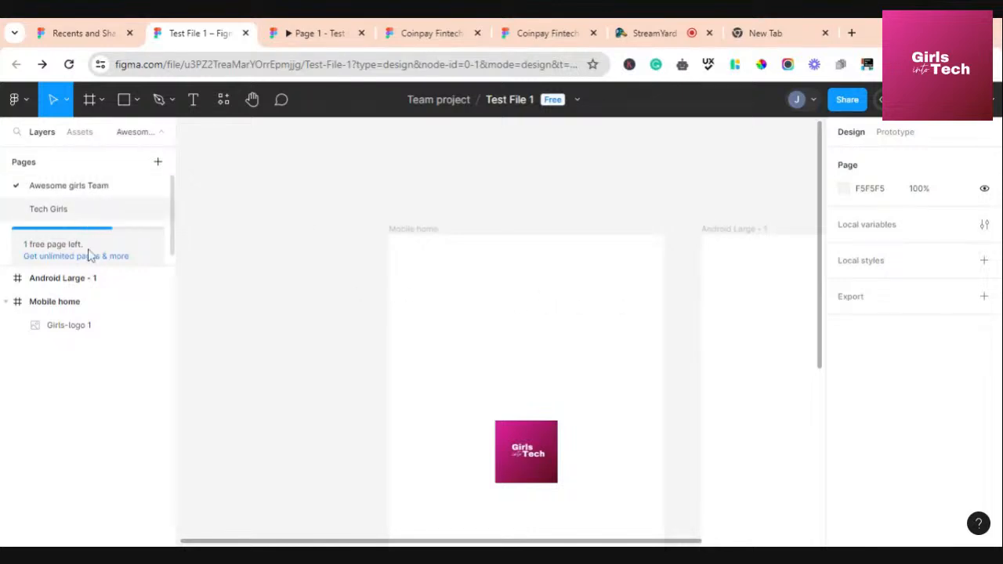
click(59, 210)
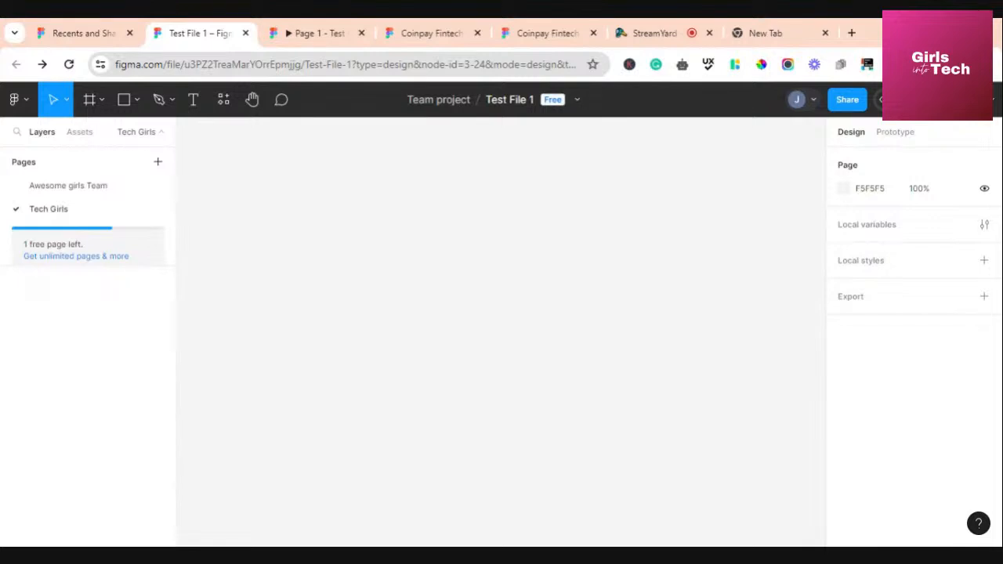
click(110, 187)
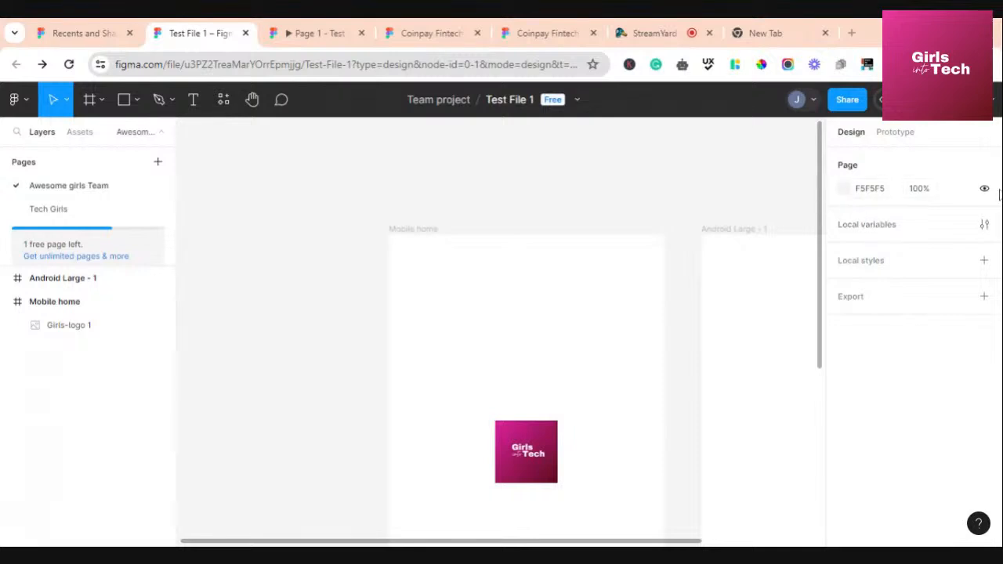
Drag the Mobile home frame with its logo up and to the left on the canvas
click(418, 236)
drag(495, 311, 422, 269)
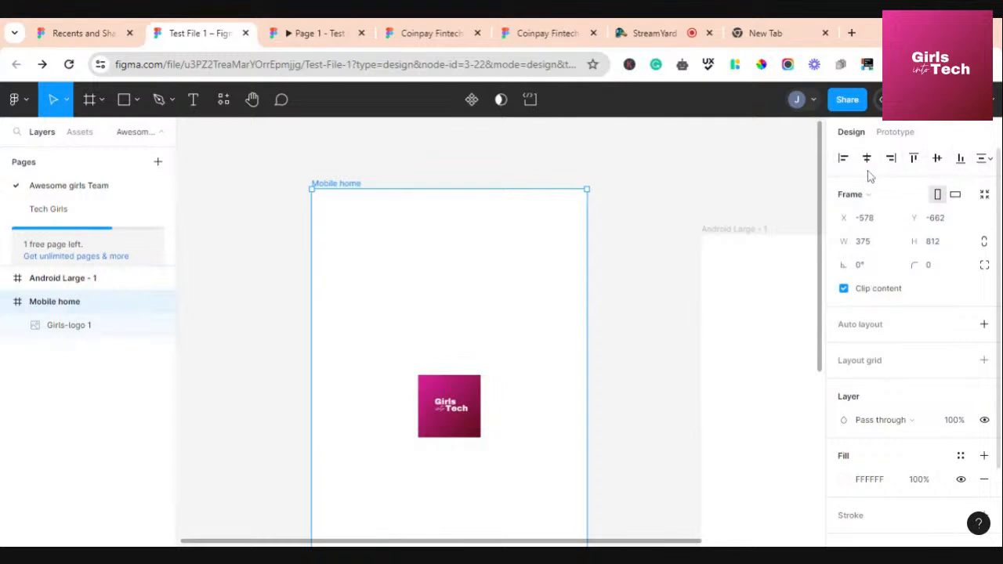
click(636, 295)
scroll(636, 296, up, 5)
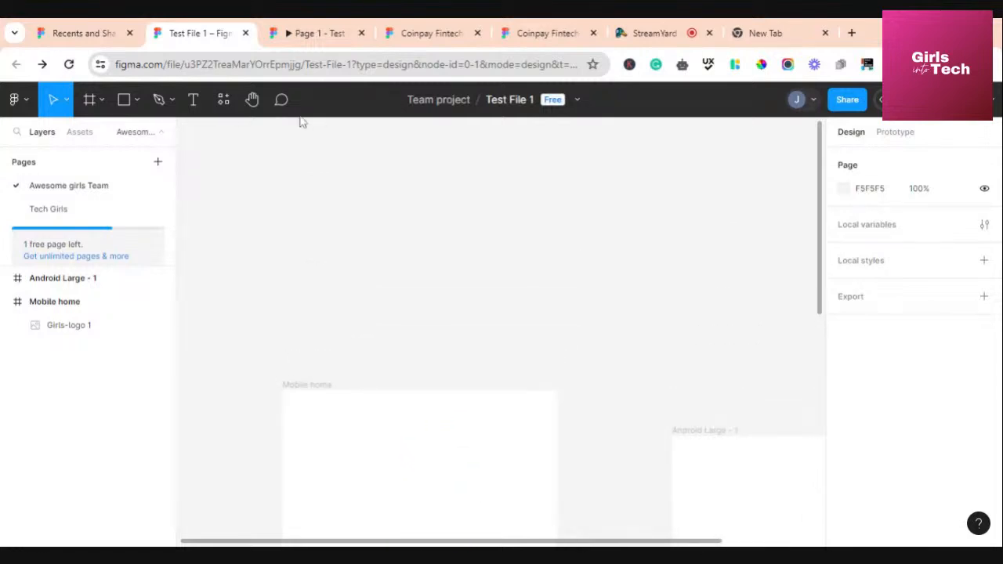
click(124, 100)
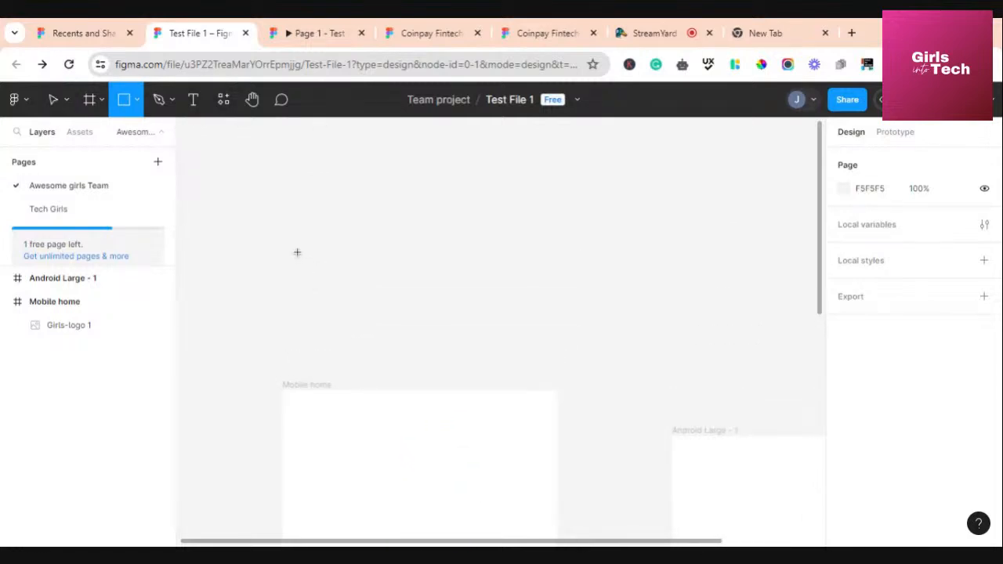
Draw a 98×98 grey square above the Mobile home frame
drag(298, 253, 371, 324)
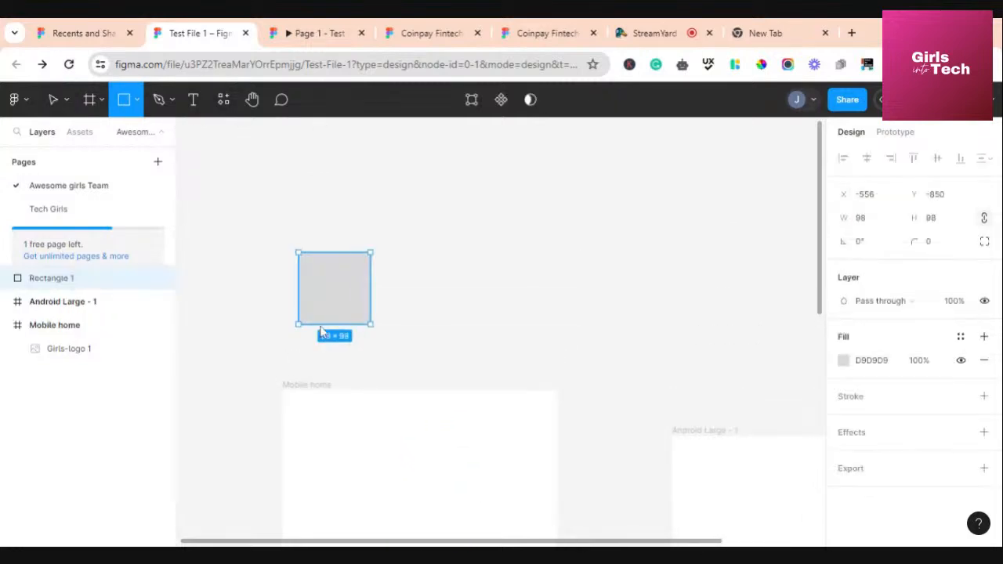
click(425, 284)
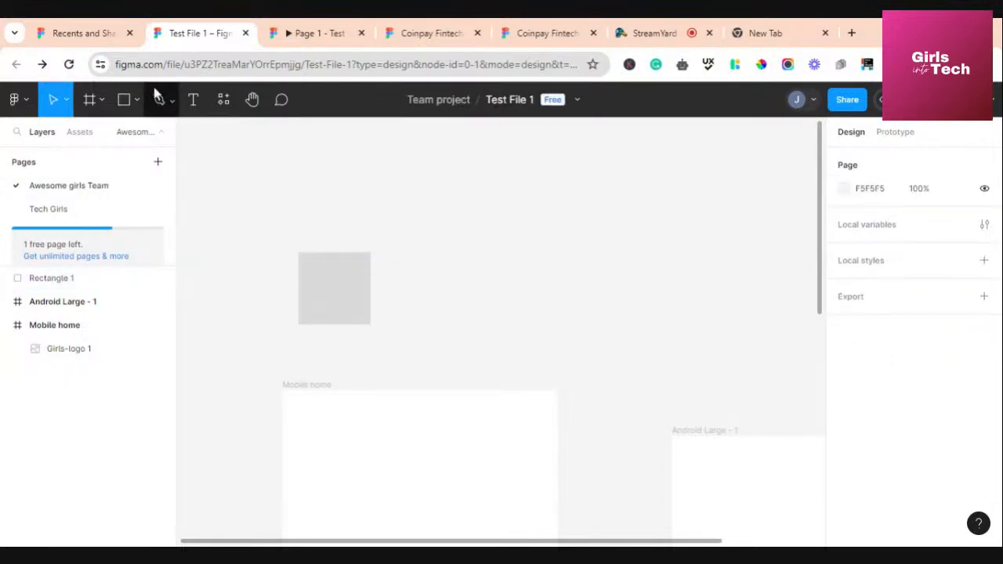
click(137, 100)
click(410, 268)
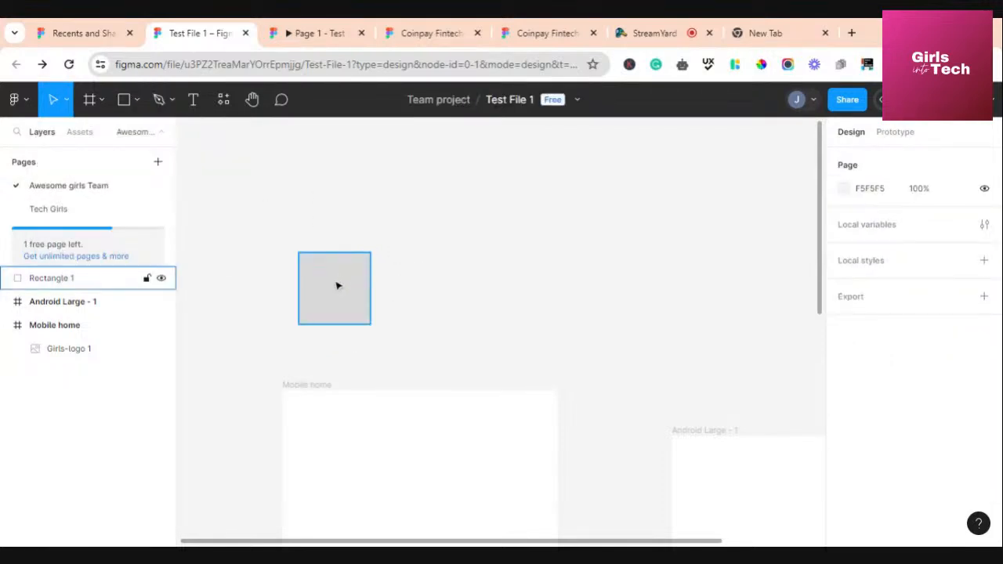
Duplicate the square into four rectangles and scatter the copies across the canvas
drag(338, 286, 597, 309)
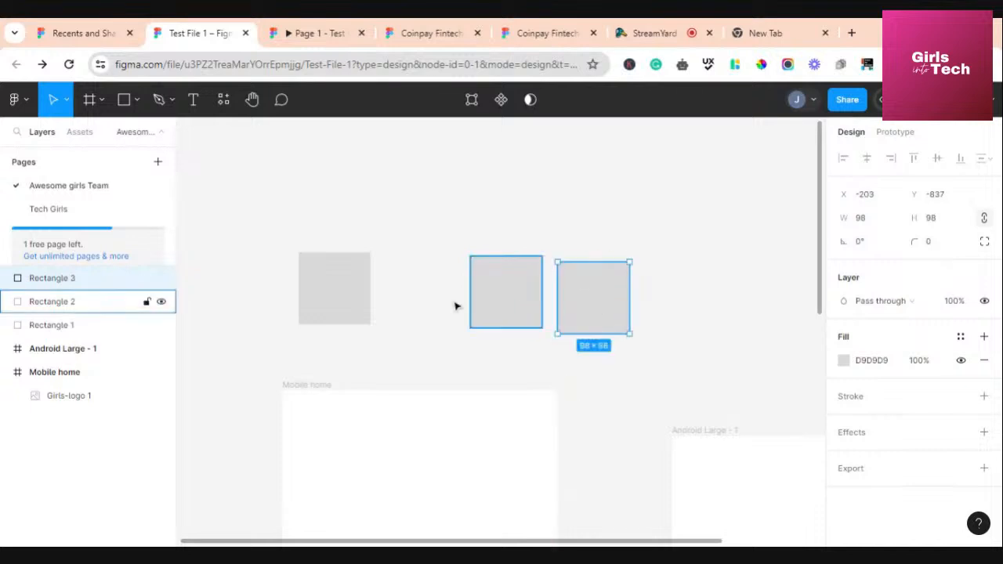
drag(497, 300, 473, 254)
drag(600, 296, 737, 276)
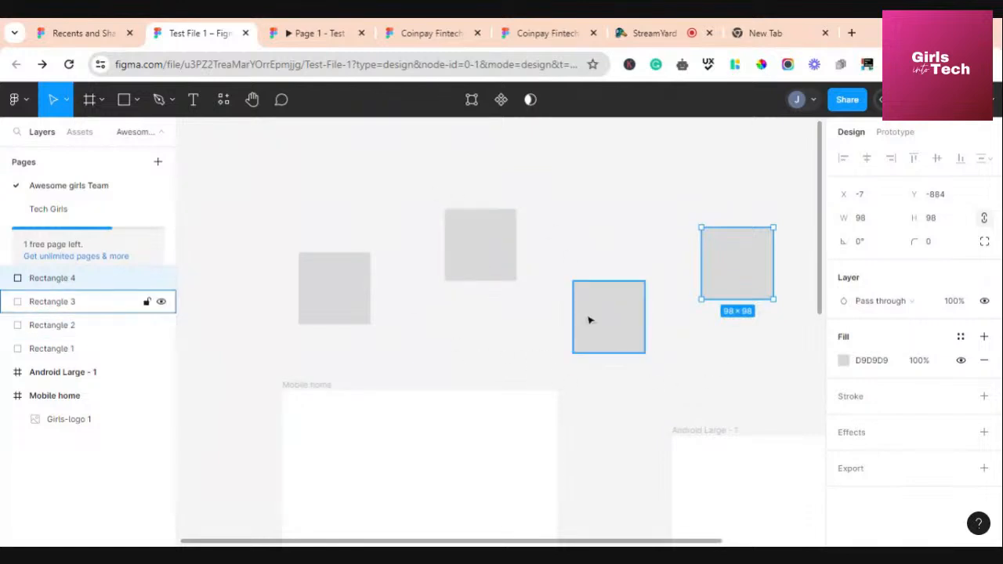
click(339, 313)
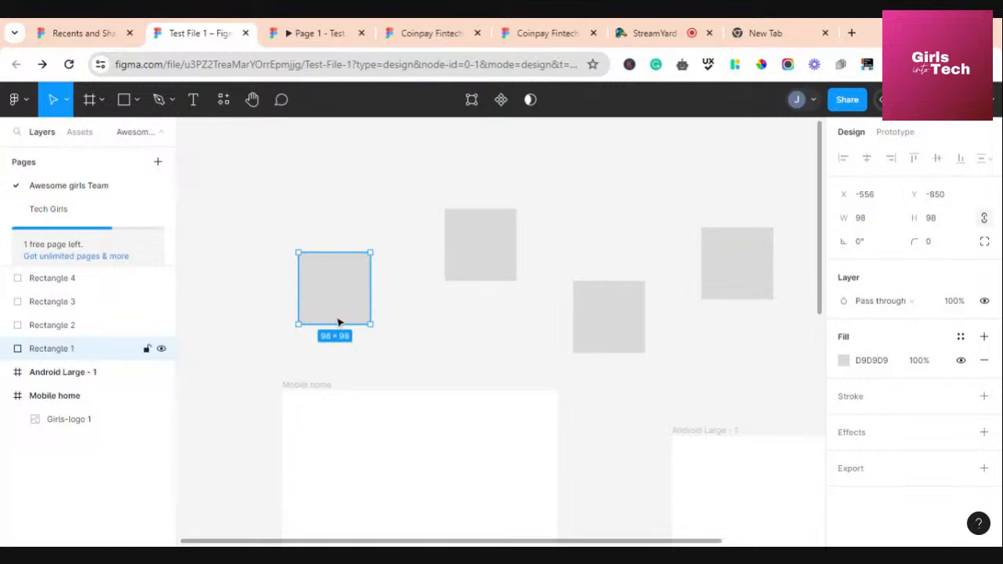
shift+click(475, 270)
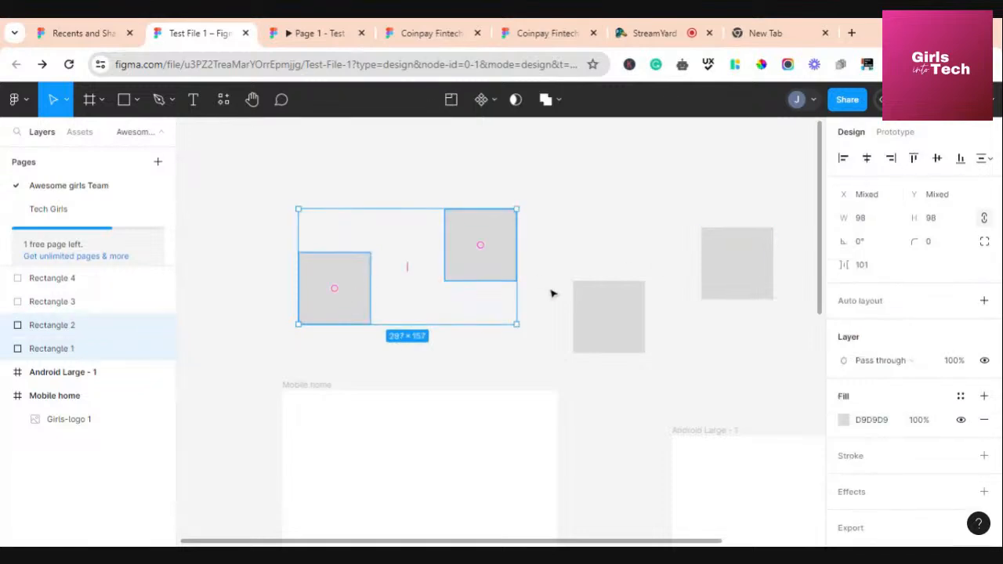
click(602, 257)
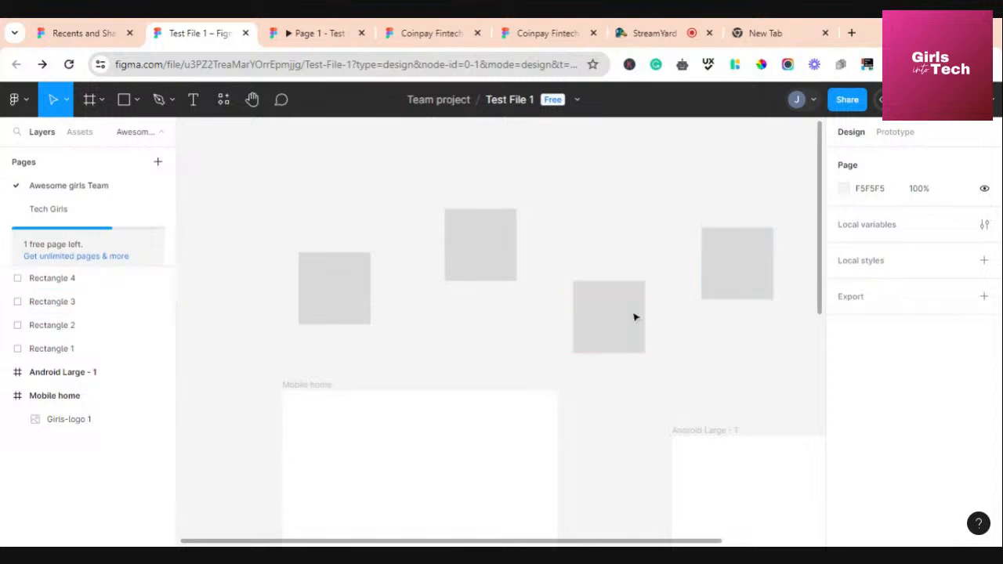
Select all four squares and trial left, horizontal-centre and right alignment, undoing each
click(336, 295)
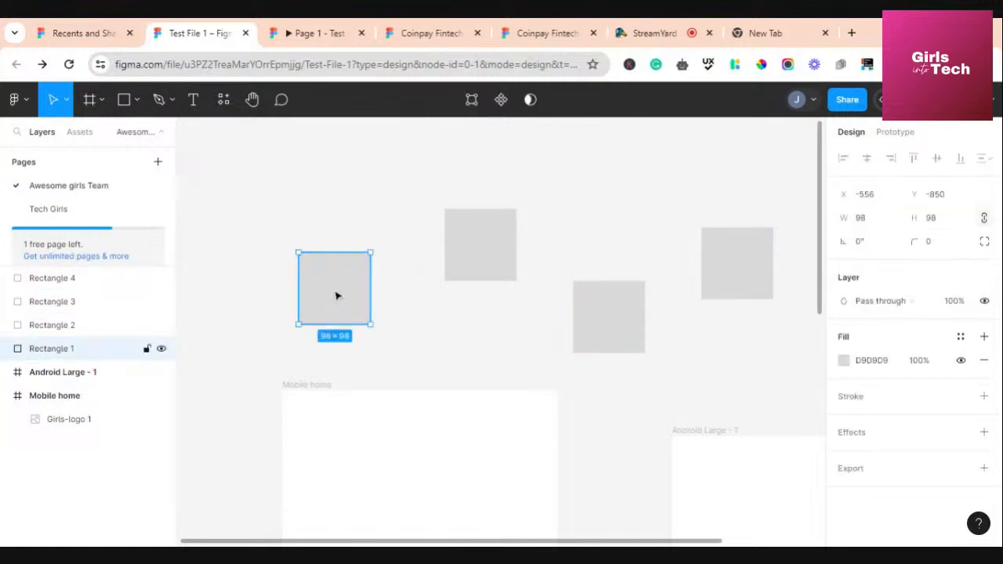
shift+click(469, 264)
shift+click(597, 301)
shift+click(713, 275)
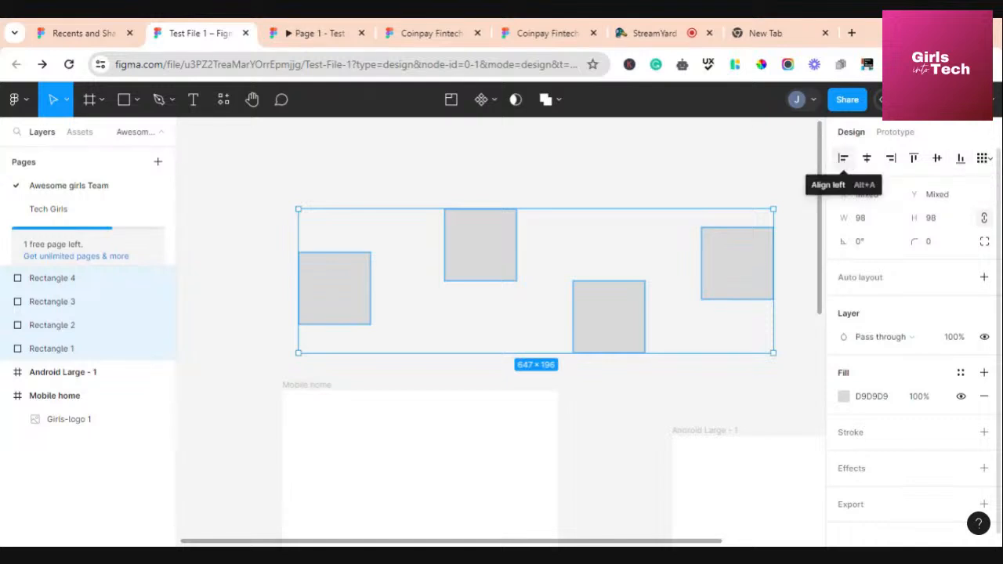
click(843, 160)
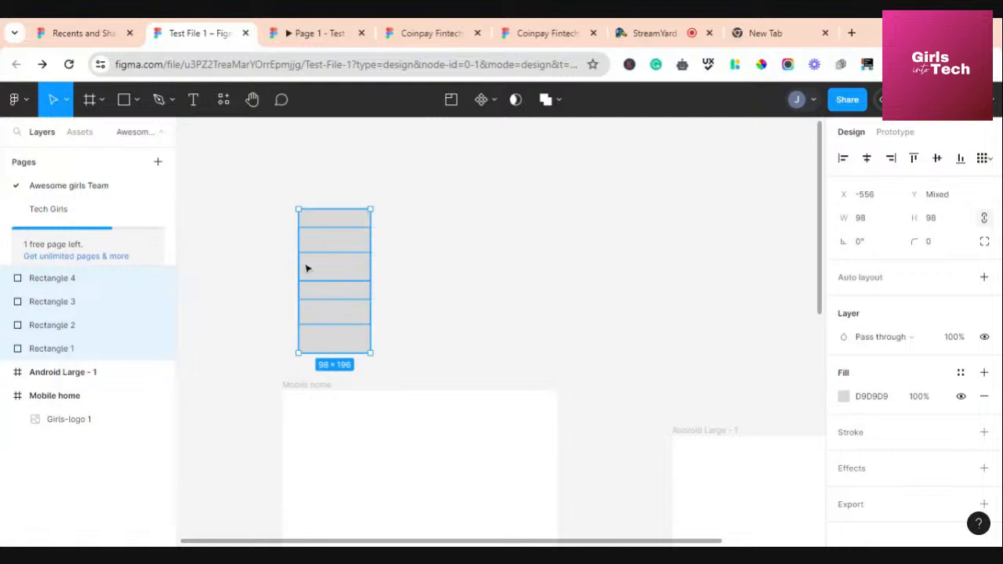
click(867, 159)
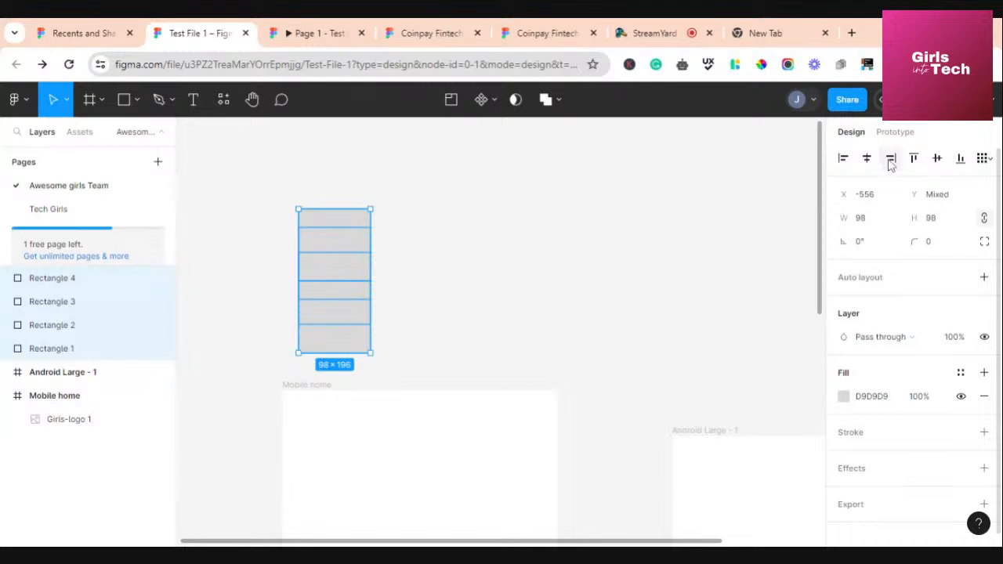
click(891, 160)
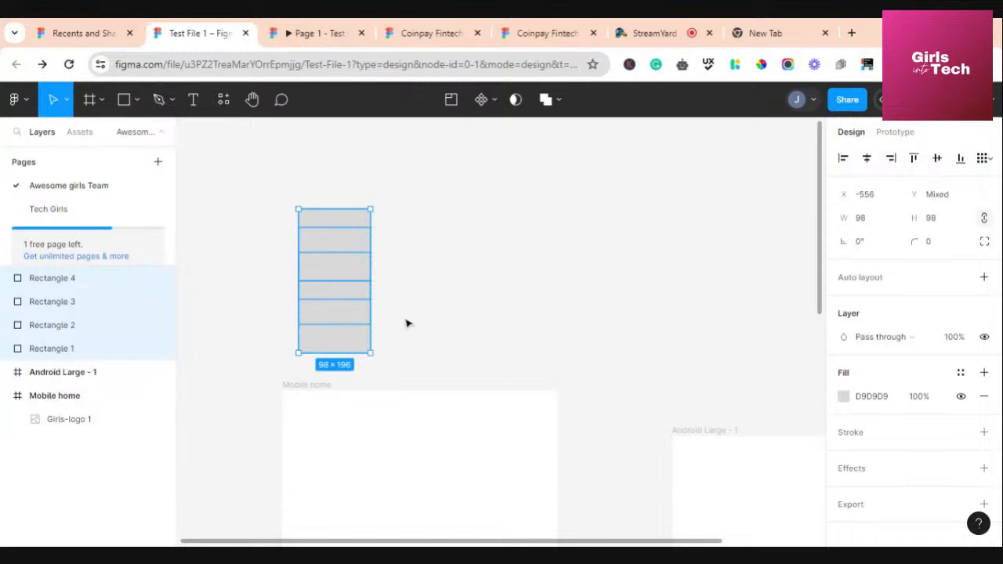
key(ctrl+z)
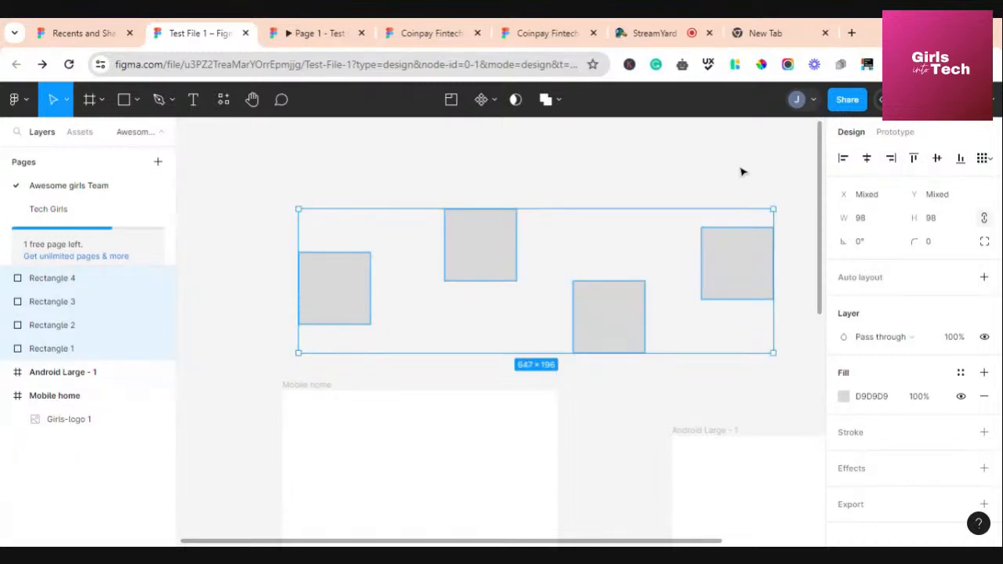
click(867, 159)
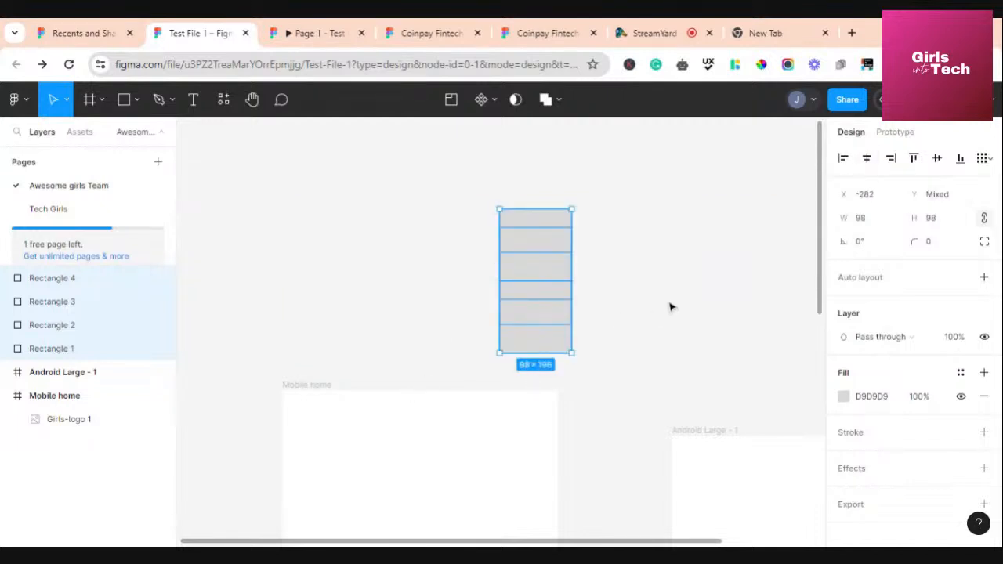
key(ctrl+z)
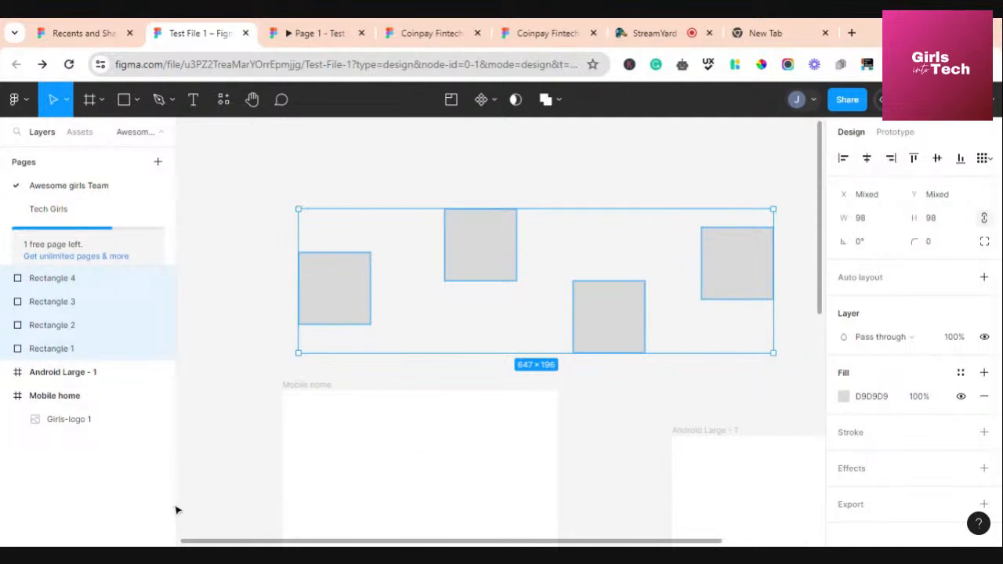
click(891, 158)
key(ctrl+z)
Trial top and vertical-centre alignment, then align the four squares along their bottoms
click(914, 159)
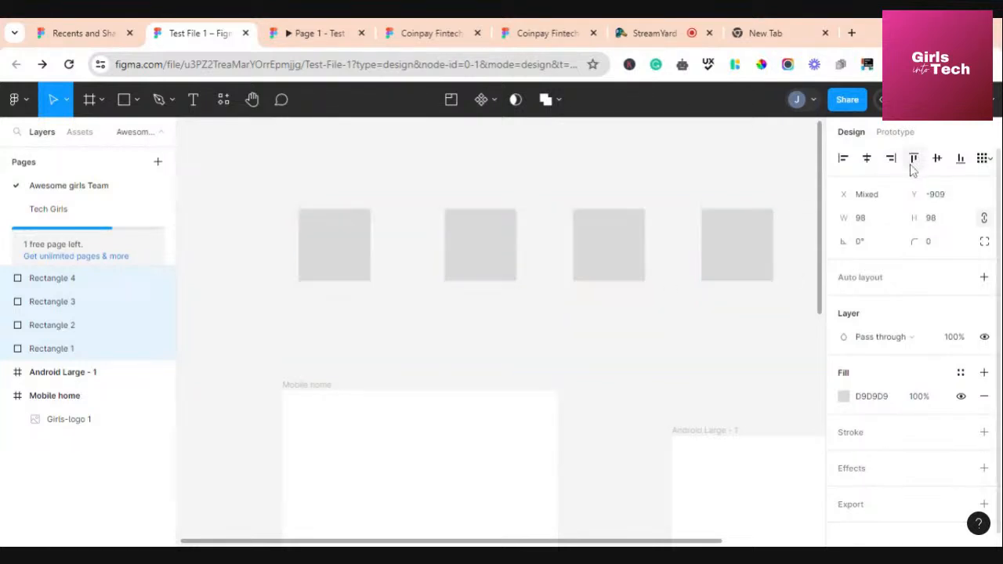
key(ctrl+z)
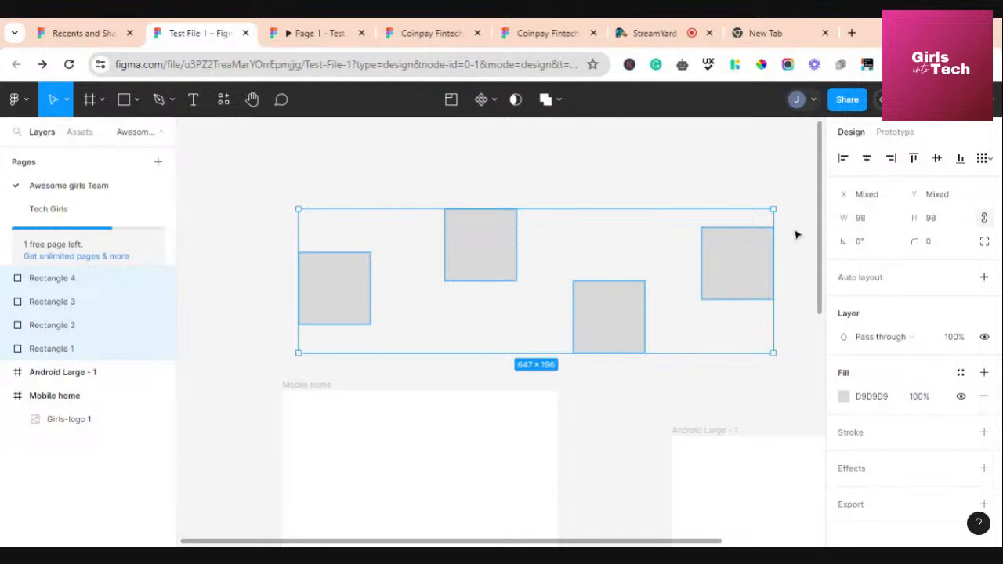
click(937, 159)
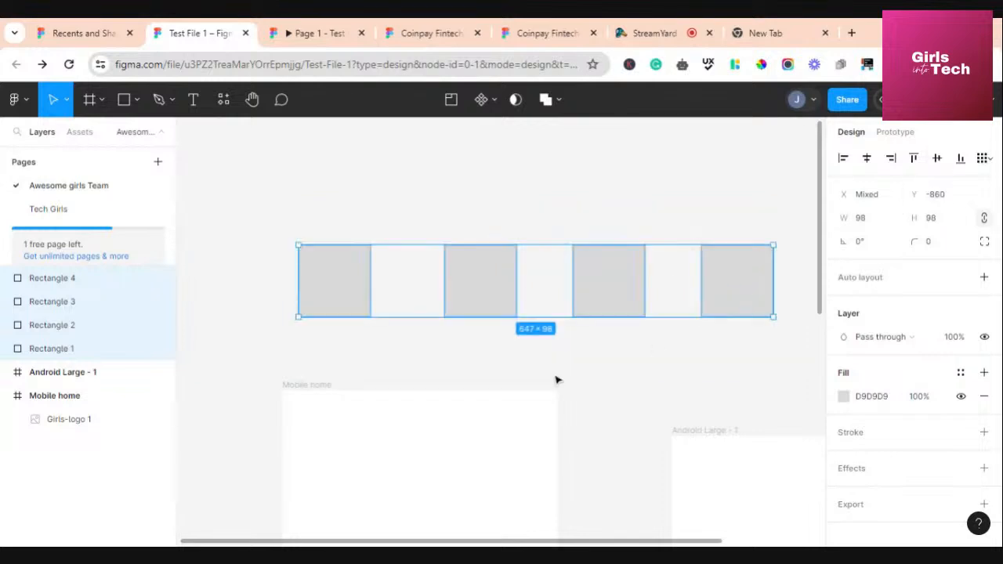
key(ctrl+z)
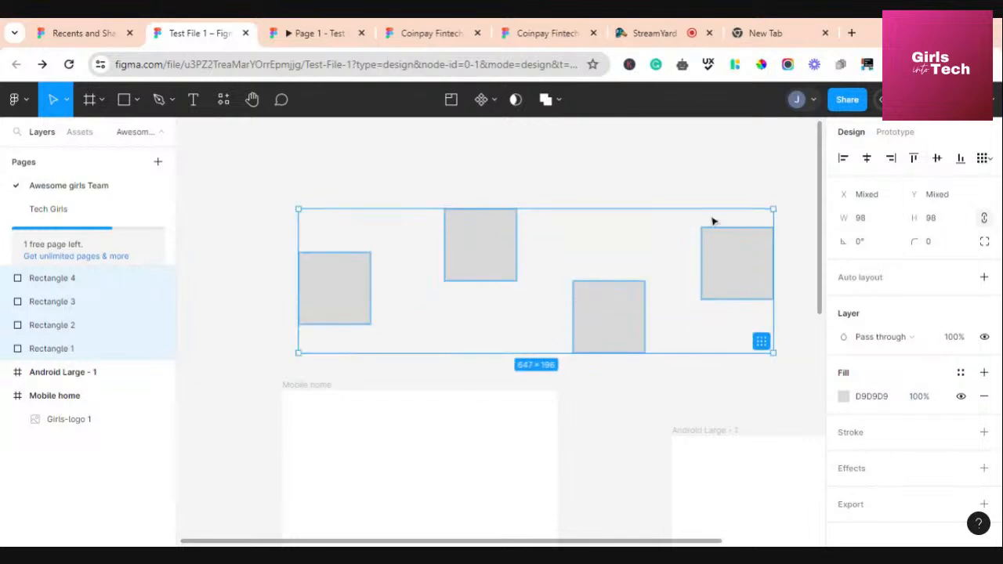
click(961, 160)
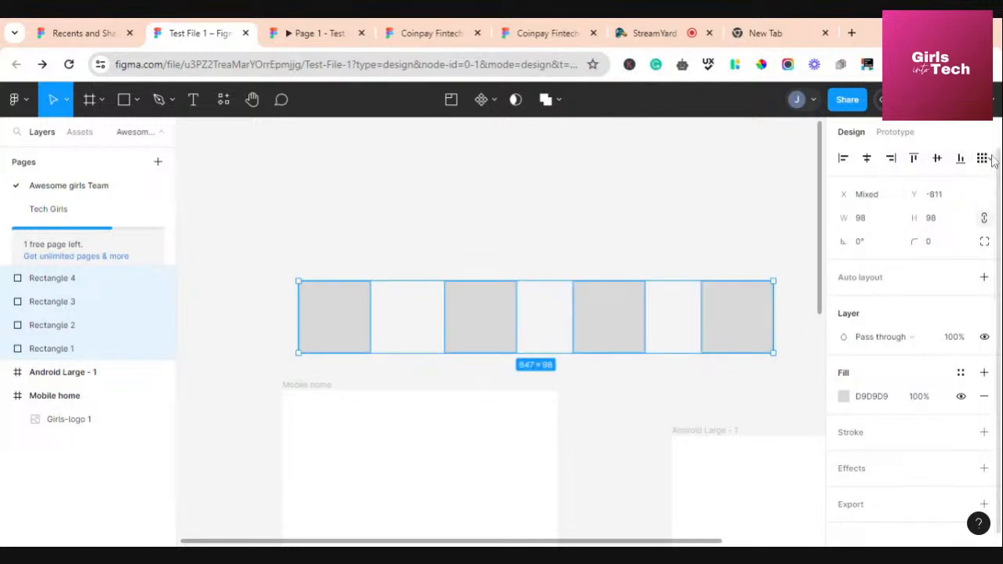
click(989, 161)
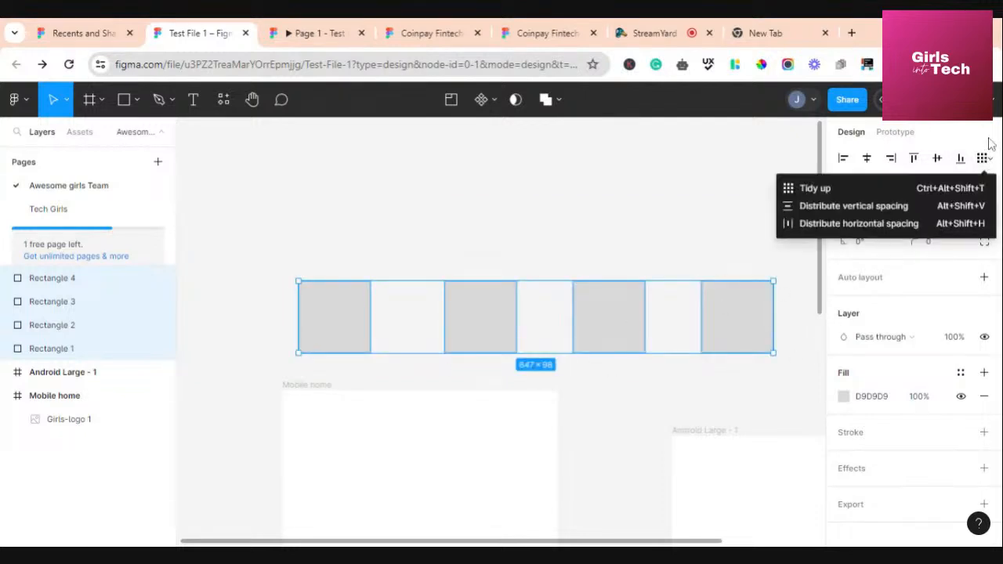
click(989, 143)
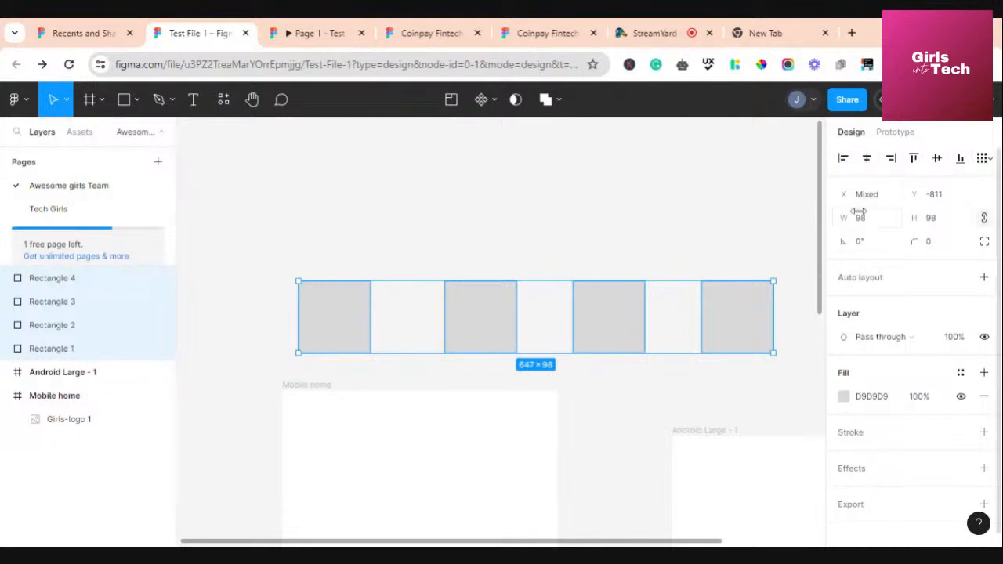
click(757, 210)
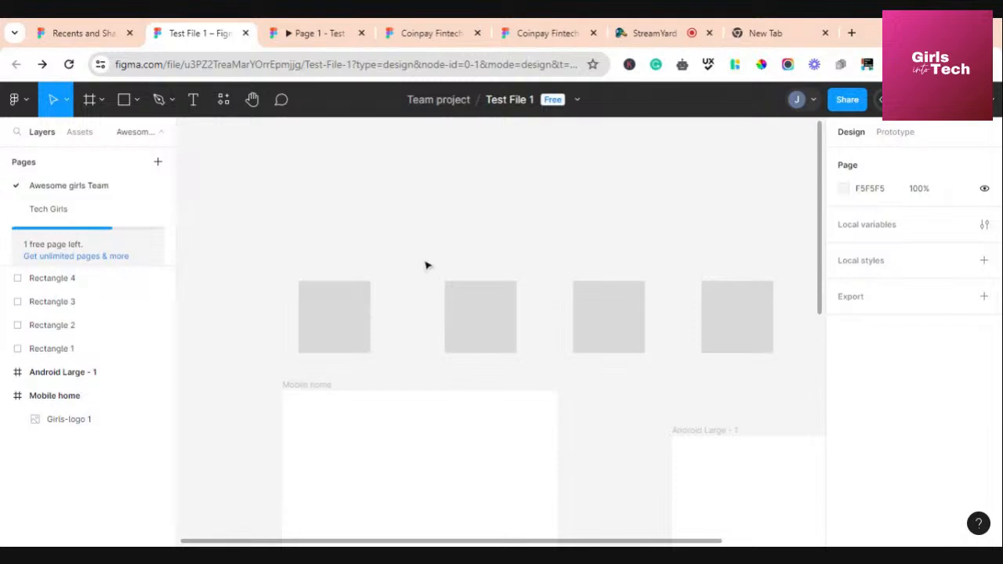
Move Rectangle 1, enlarge it to 193 × 197 and rotate it to about -96°
click(351, 312)
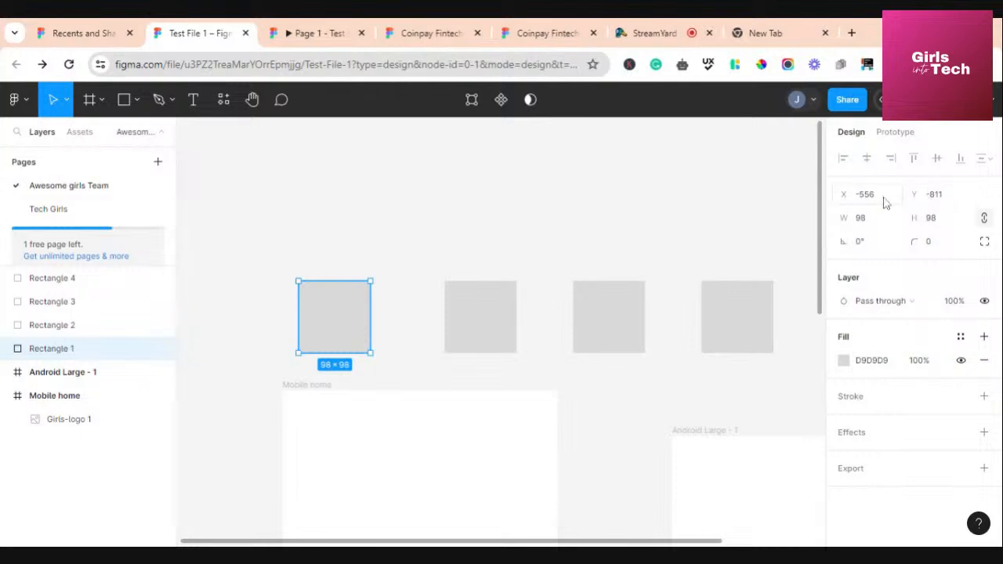
drag(337, 325, 369, 325)
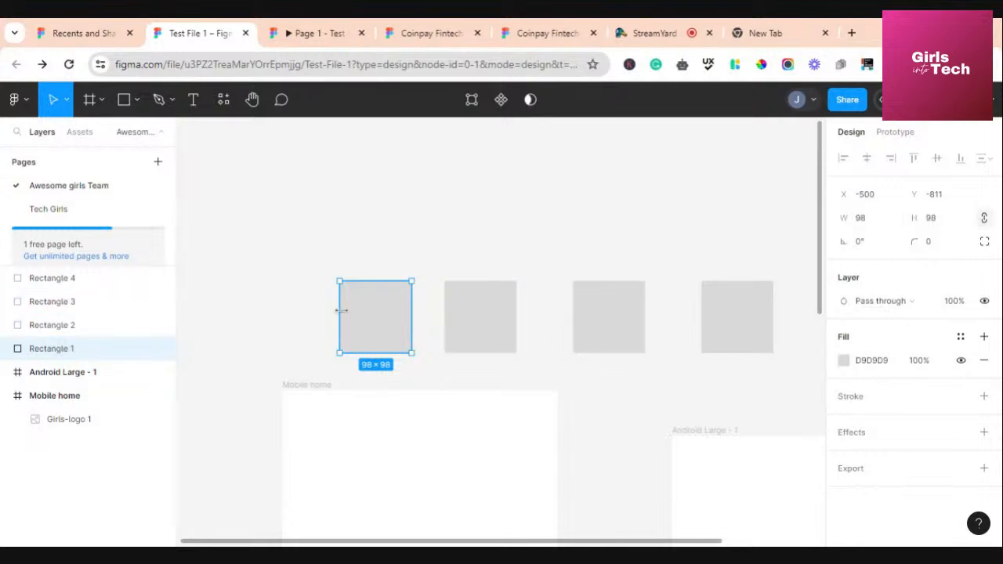
drag(342, 310, 276, 290)
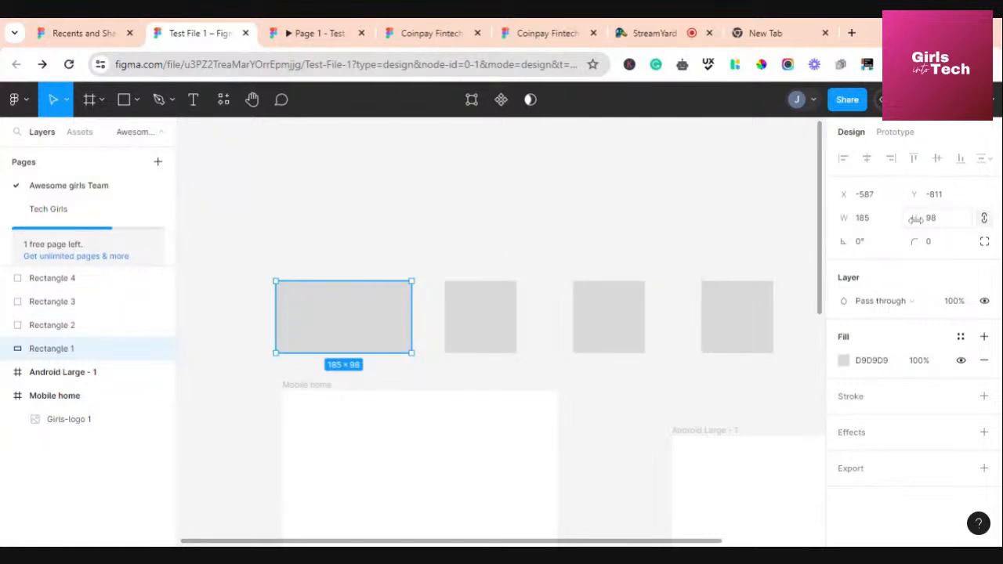
mouse_move(927, 225)
mouse_down()
mouse_move(938, 226)
mouse_move(923, 227)
mouse_up()
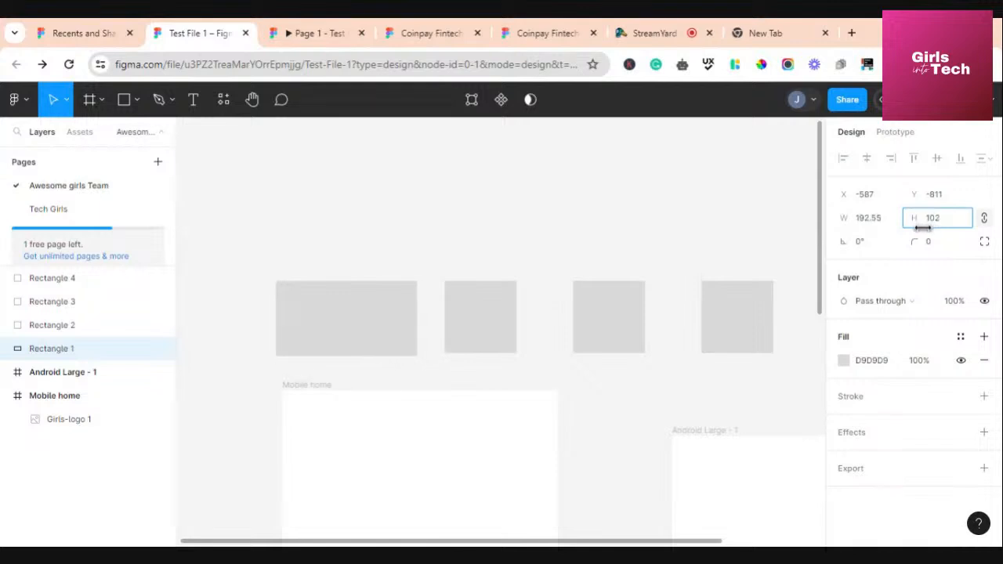
drag(373, 279, 403, 210)
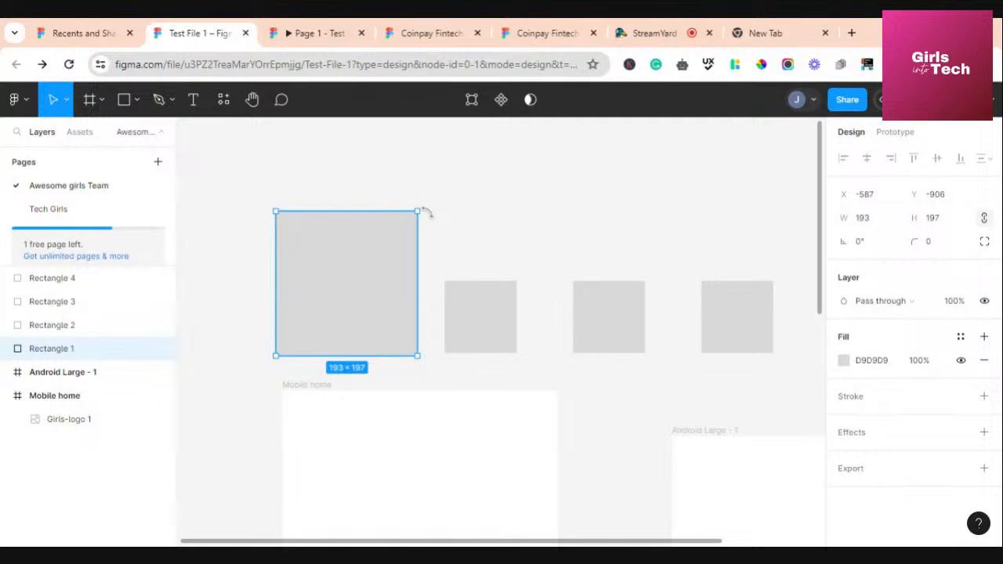
drag(426, 211, 421, 340)
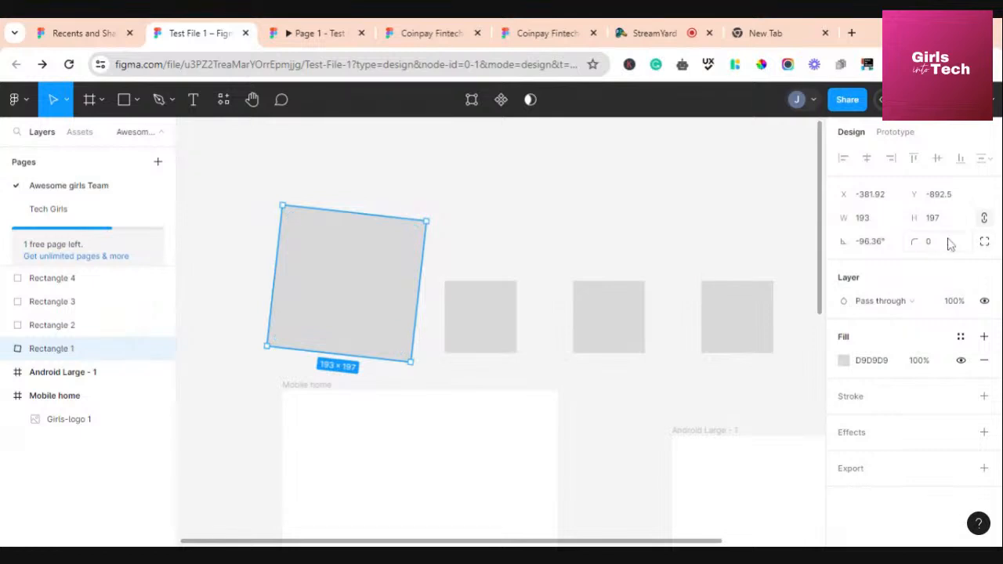
Set Rectangle 1's rotation to 90° and try corner radii of 40 and 0
click(868, 249)
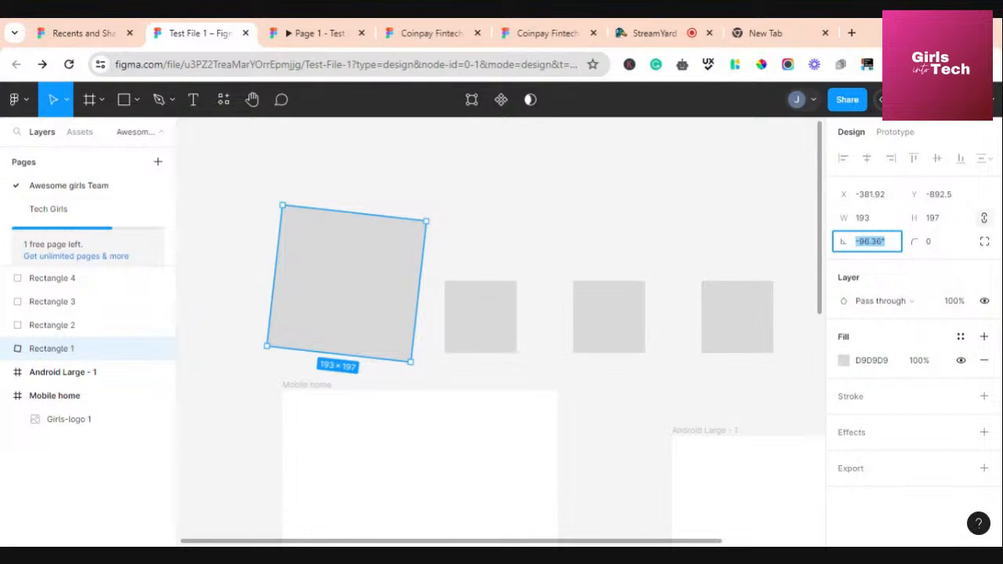
text(90)
key(Return)
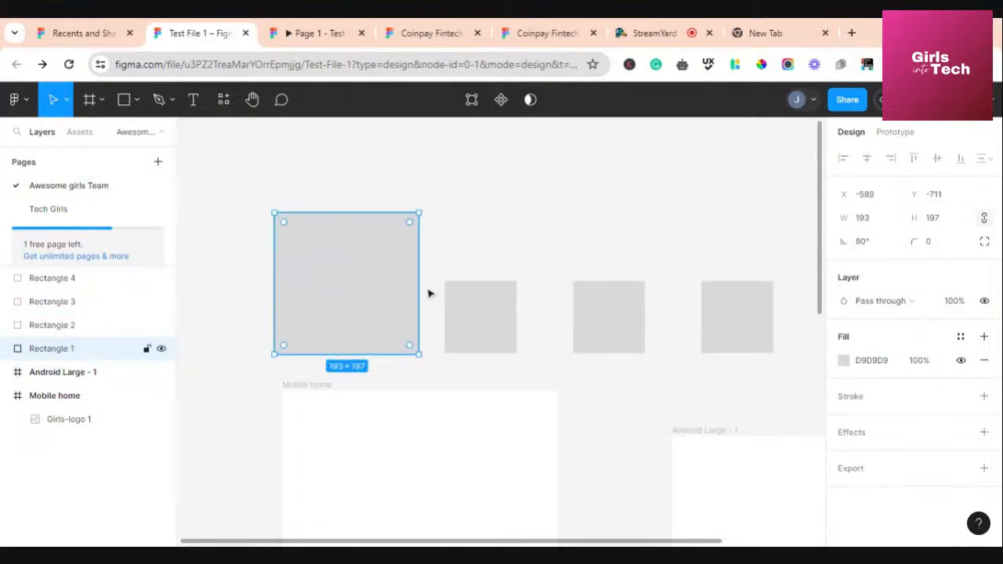
click(942, 249)
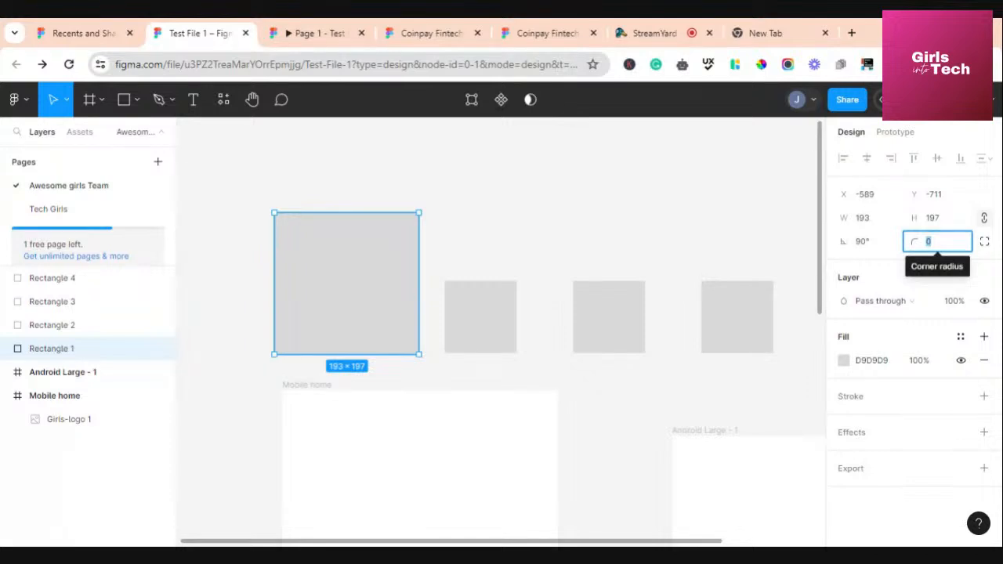
text(40)
key(Return)
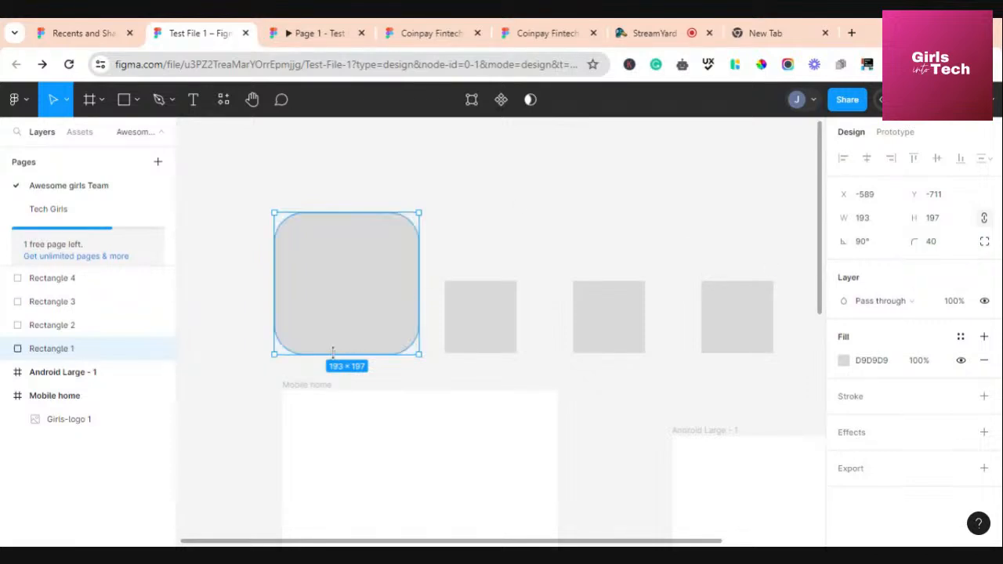
click(945, 247)
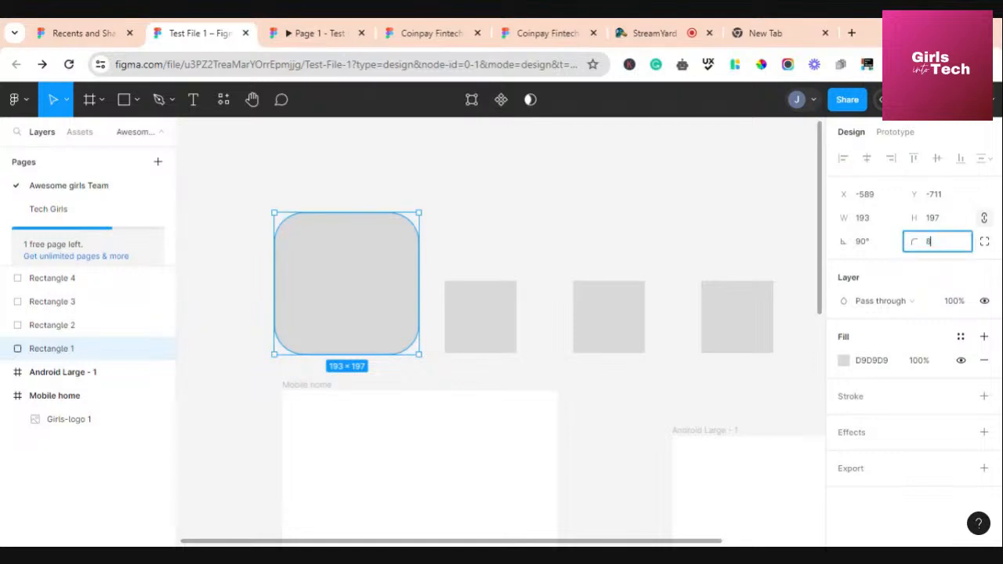
text(0)
key(Return)
Try a corner radius of 100, turning the rectangle into a circle
click(647, 235)
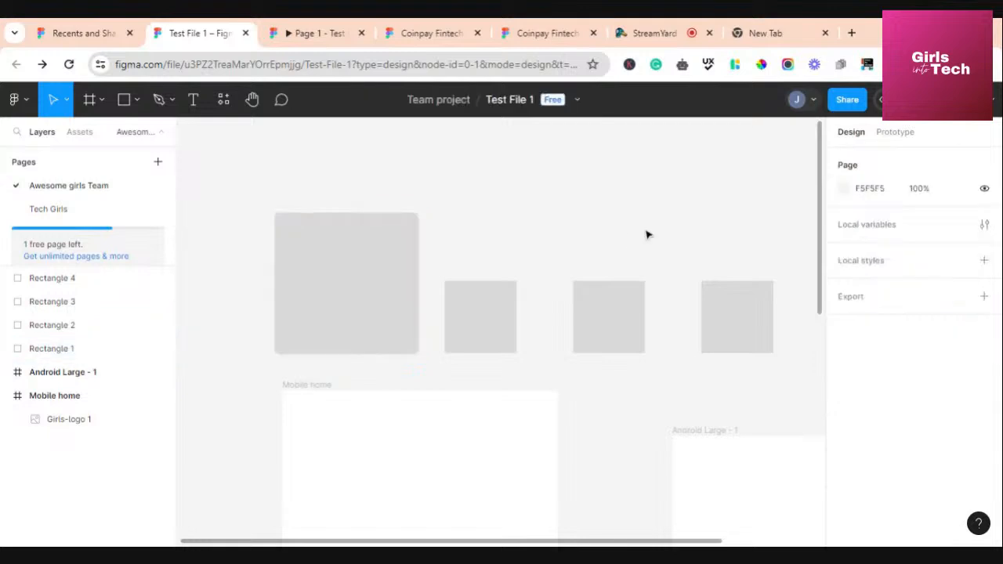
click(358, 305)
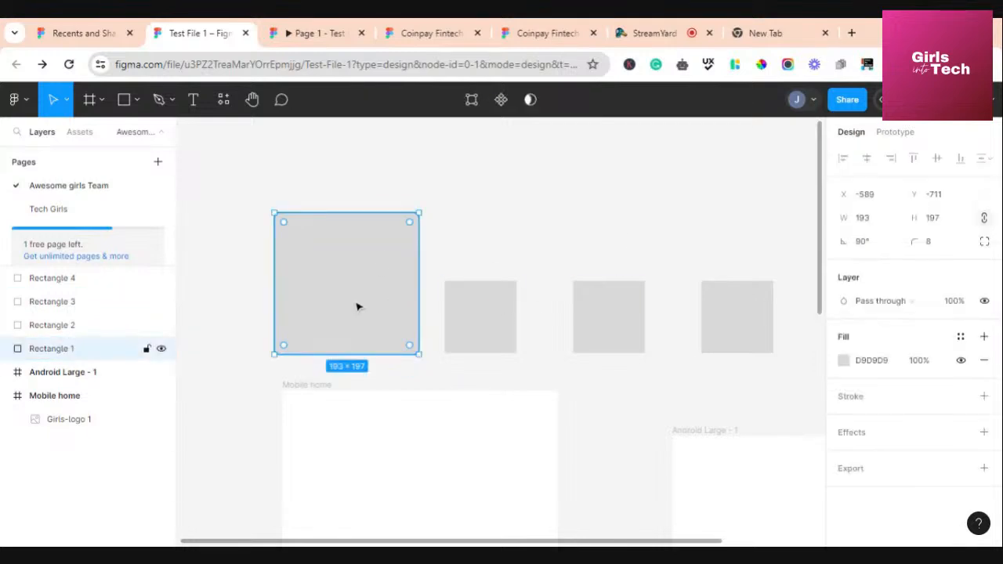
click(932, 245)
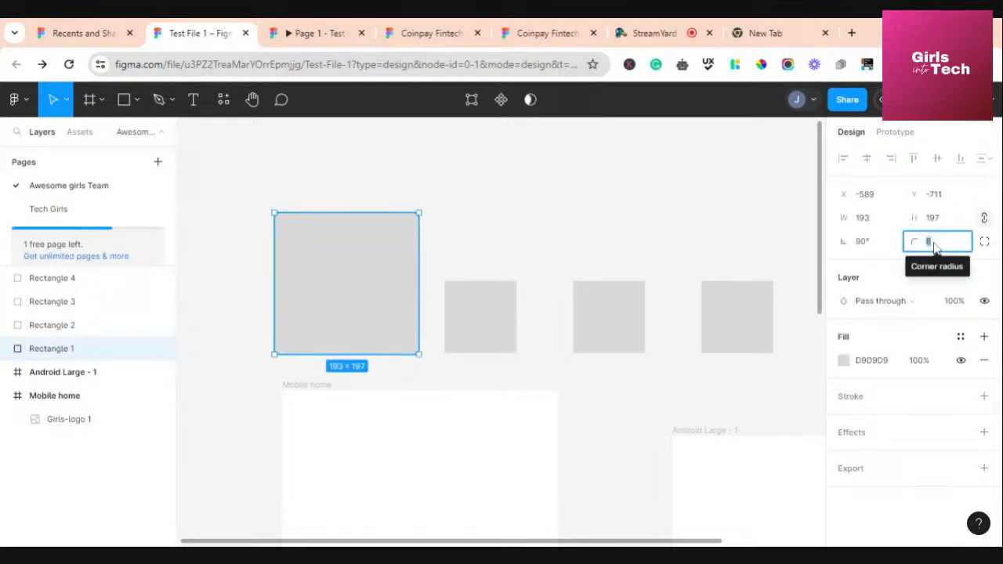
text(100)
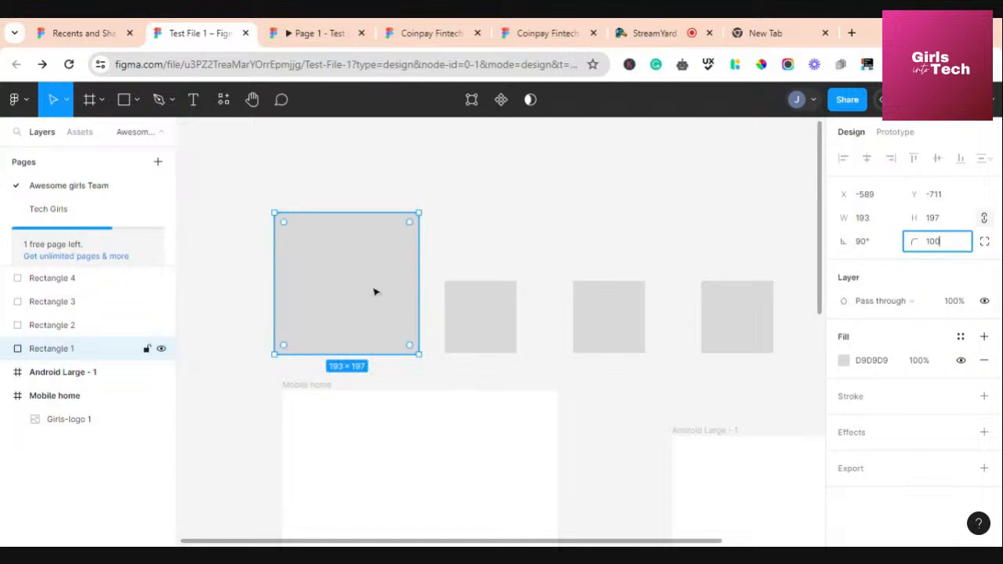
key(Return)
click(565, 255)
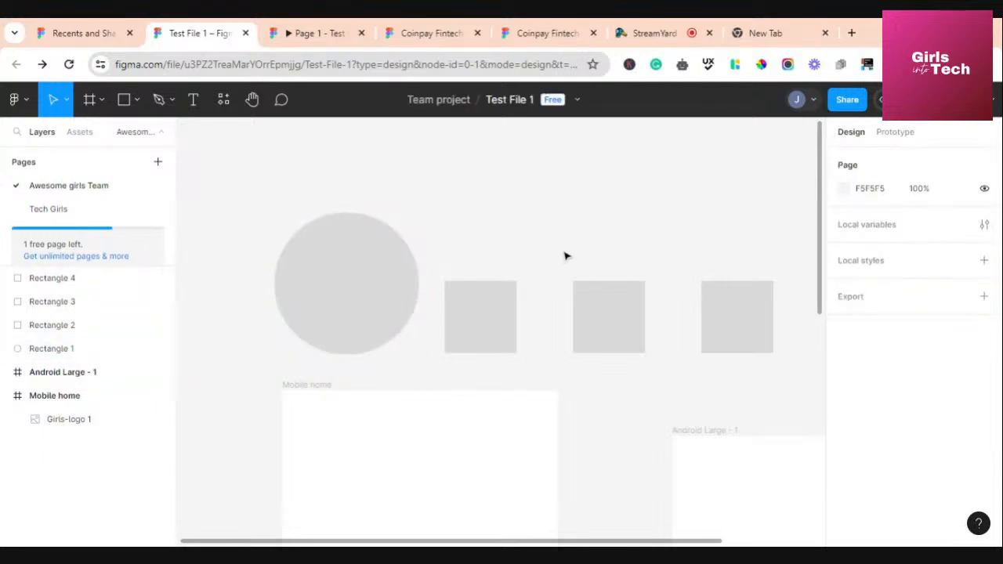
Set the corner radius to 16, making Rectangle 1 a rounded square
click(371, 271)
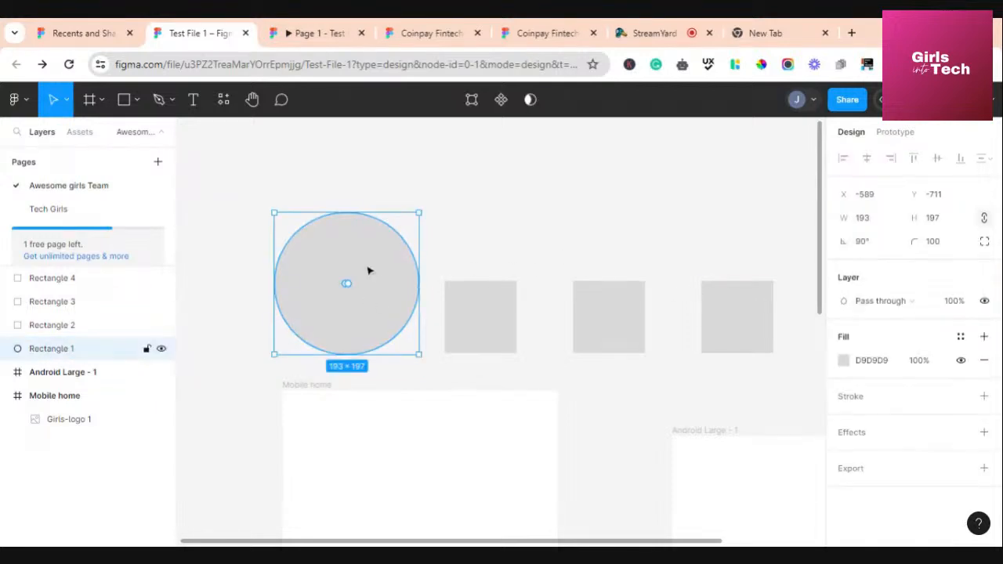
click(940, 245)
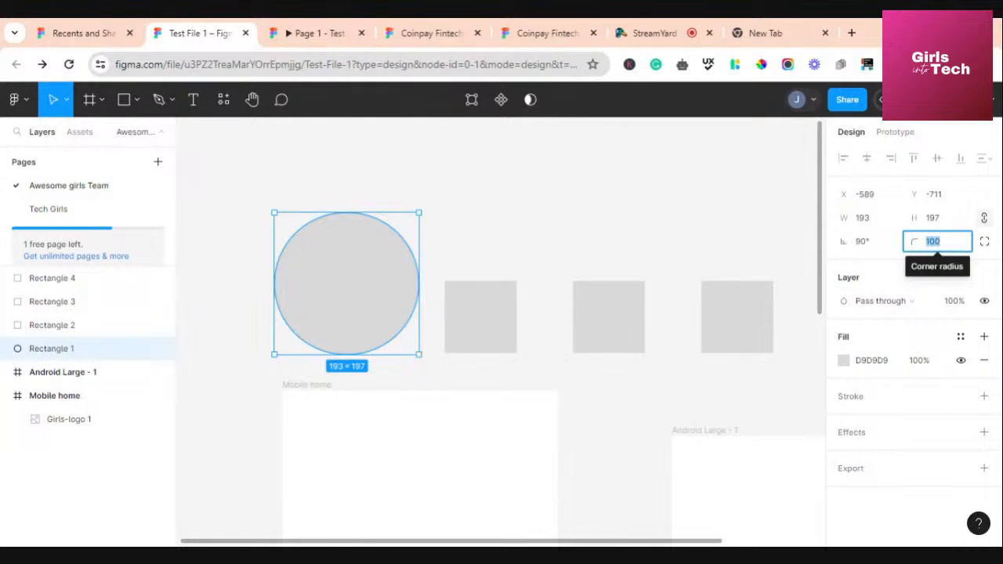
text(8)
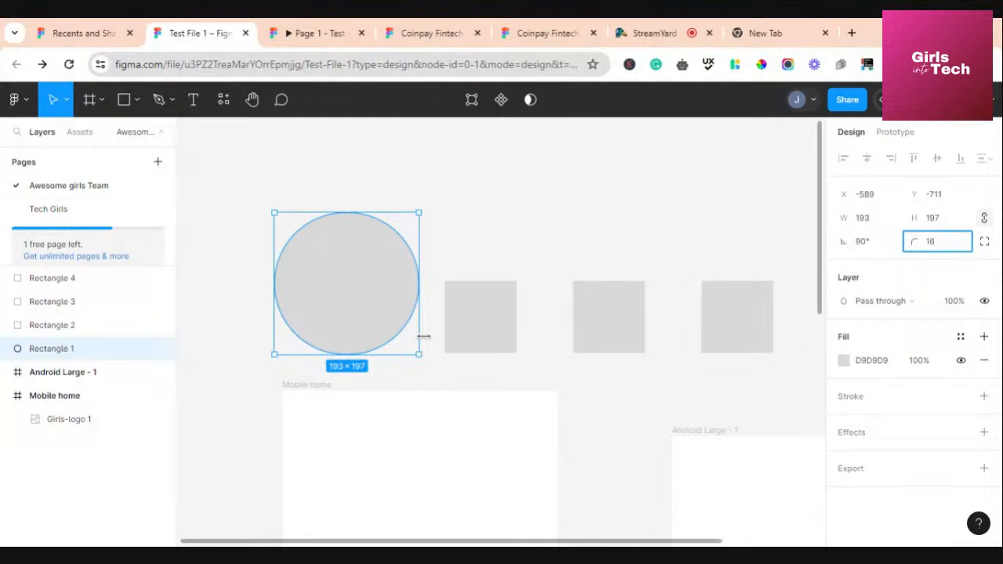
click(351, 311)
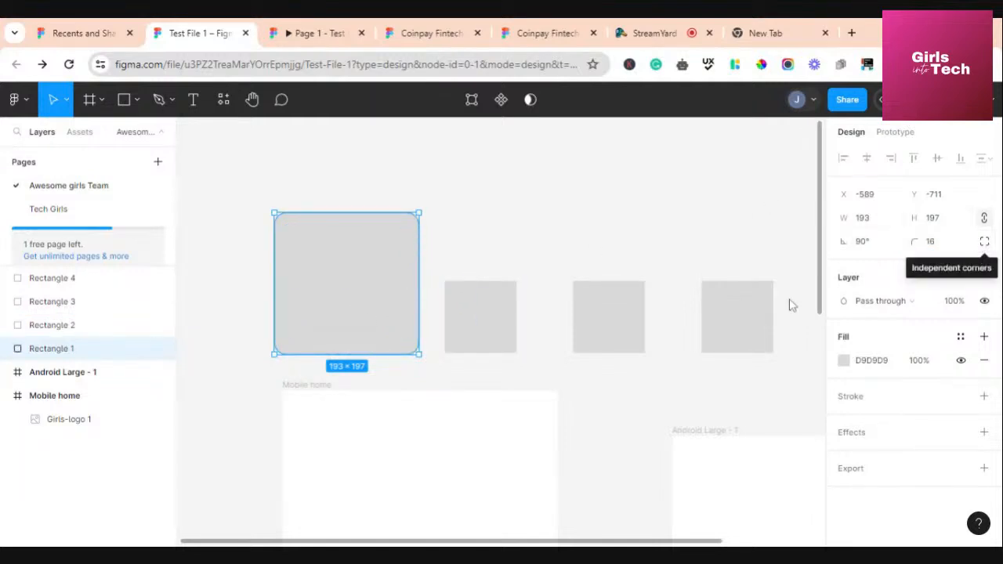
click(502, 223)
click(359, 303)
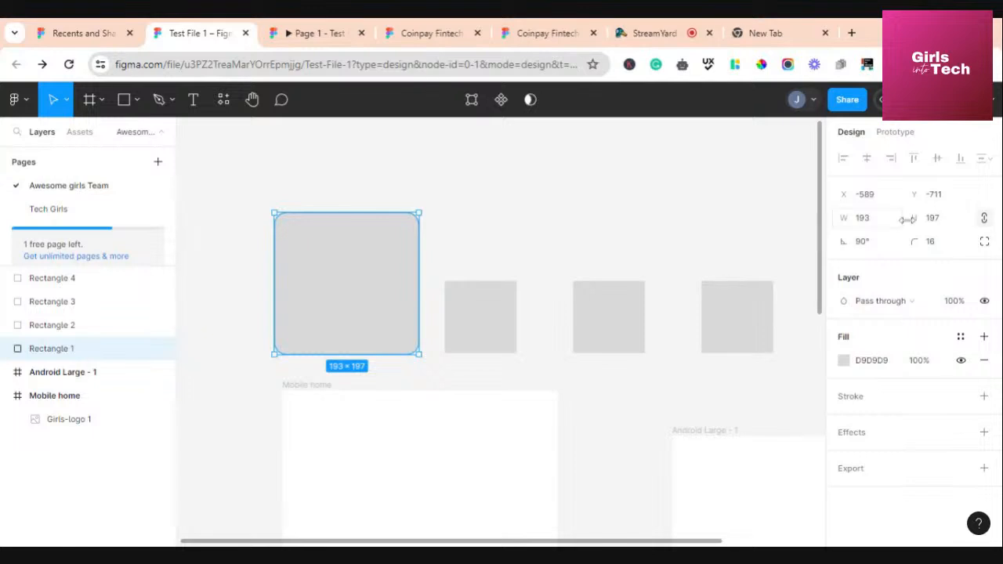
Switch to independent corners and set the top-left radius to 0
click(985, 242)
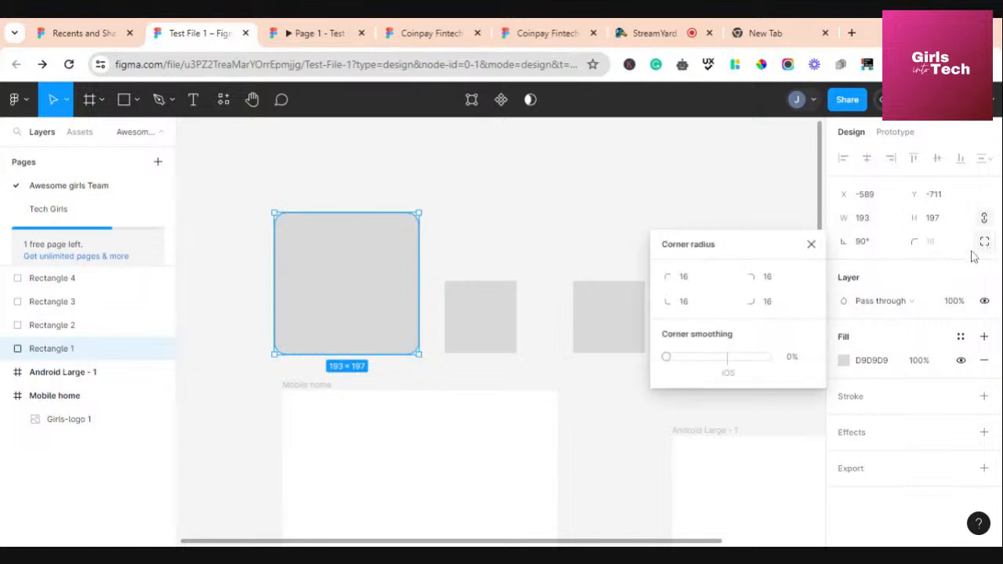
click(693, 282)
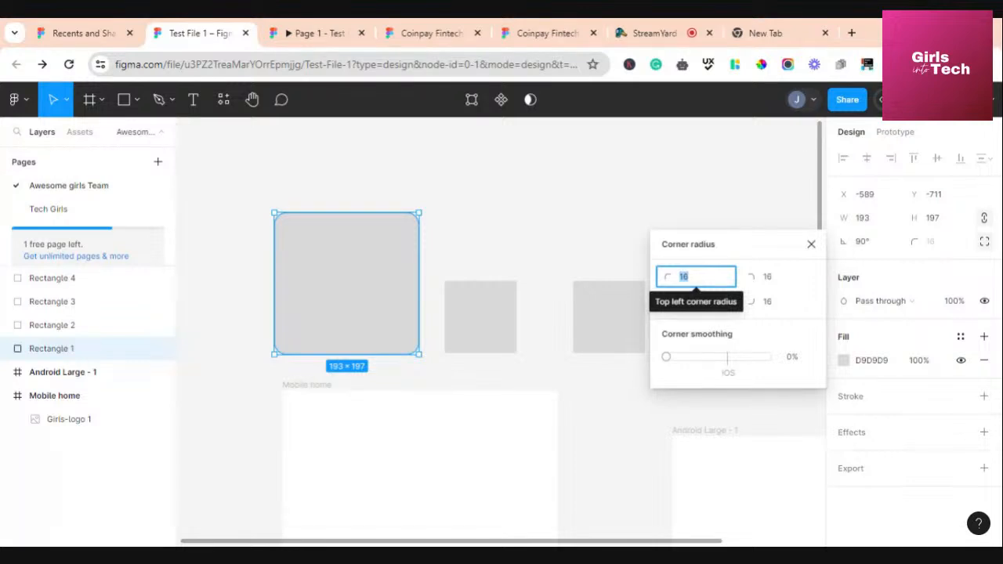
text(0)
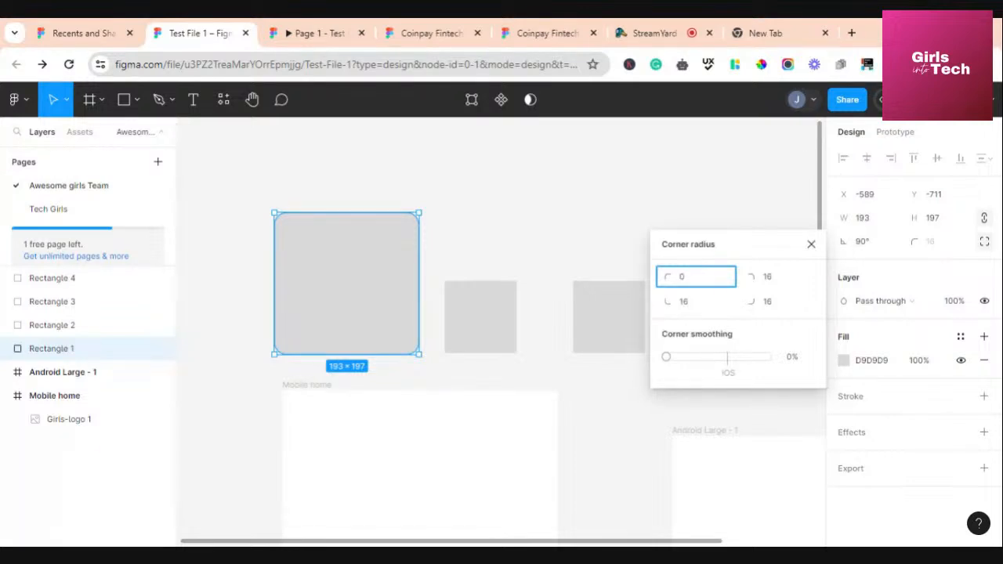
click(559, 226)
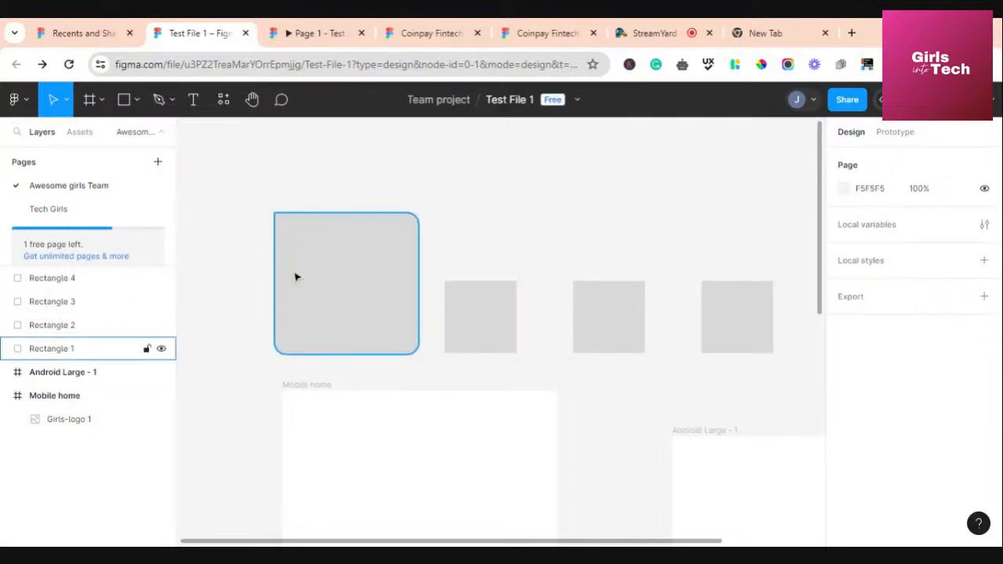
Enlarge the bottom-right corner radius to 96.5 and the top-right to 30
click(377, 291)
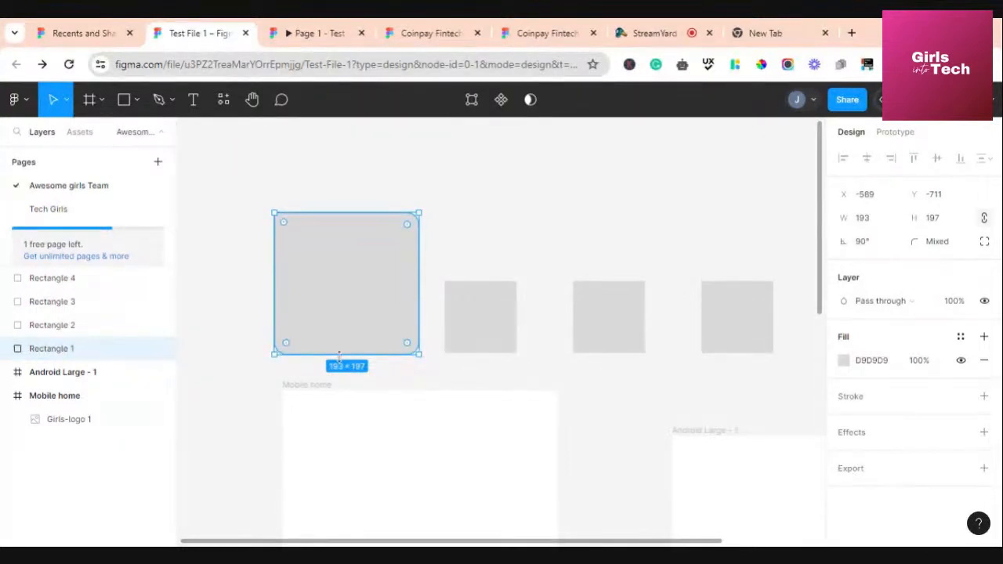
mouse_move(409, 348)
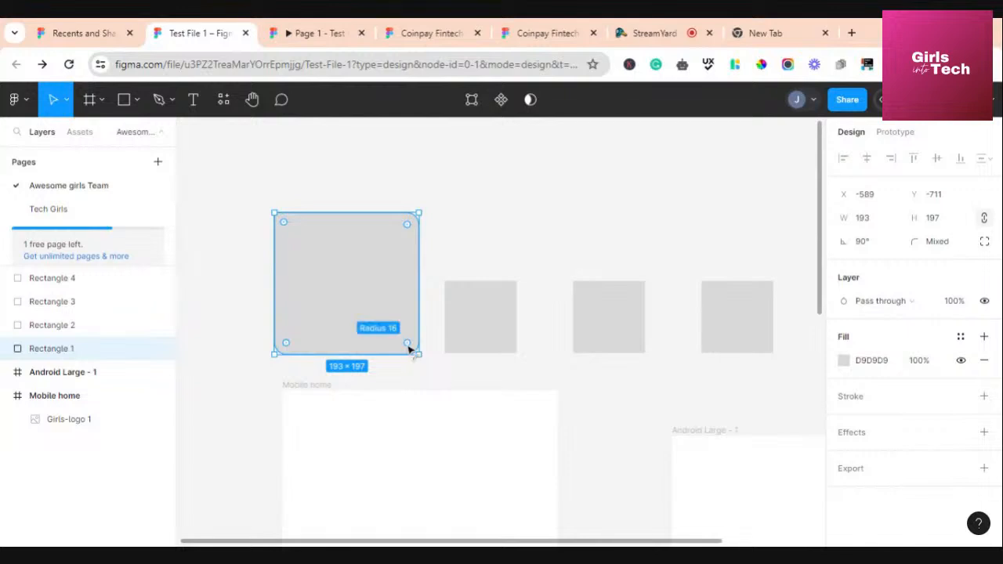
drag(408, 348, 352, 287)
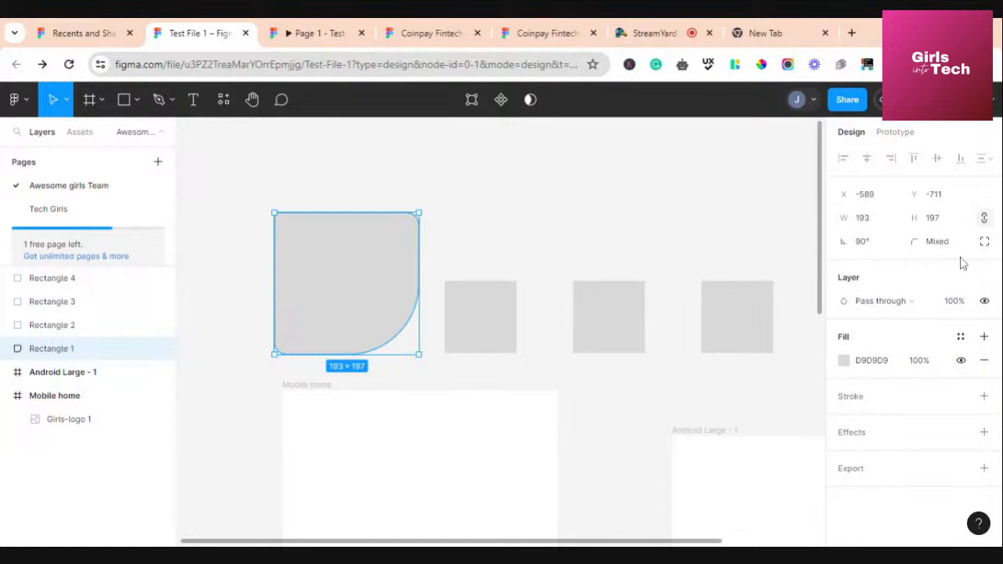
click(984, 242)
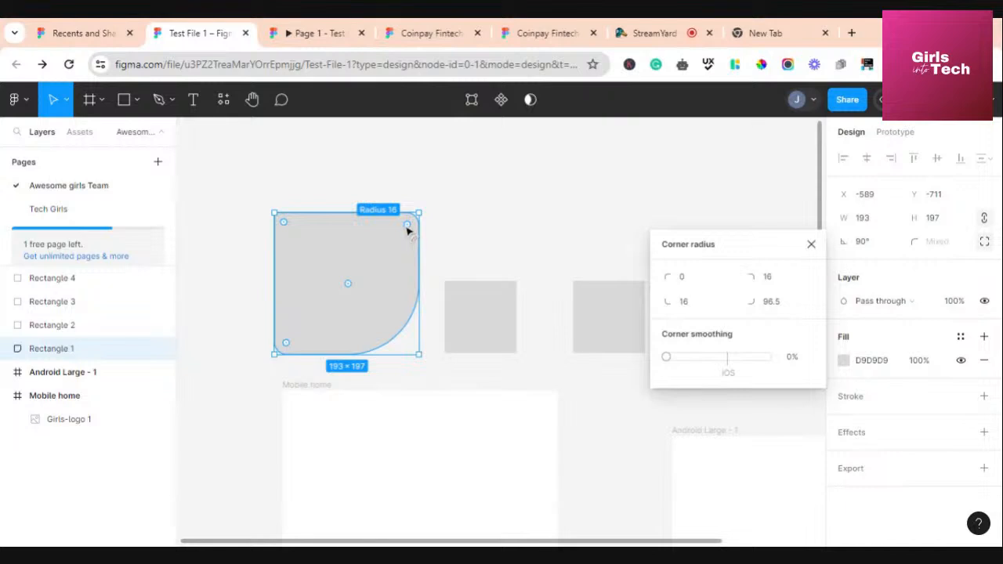
drag(407, 231, 396, 242)
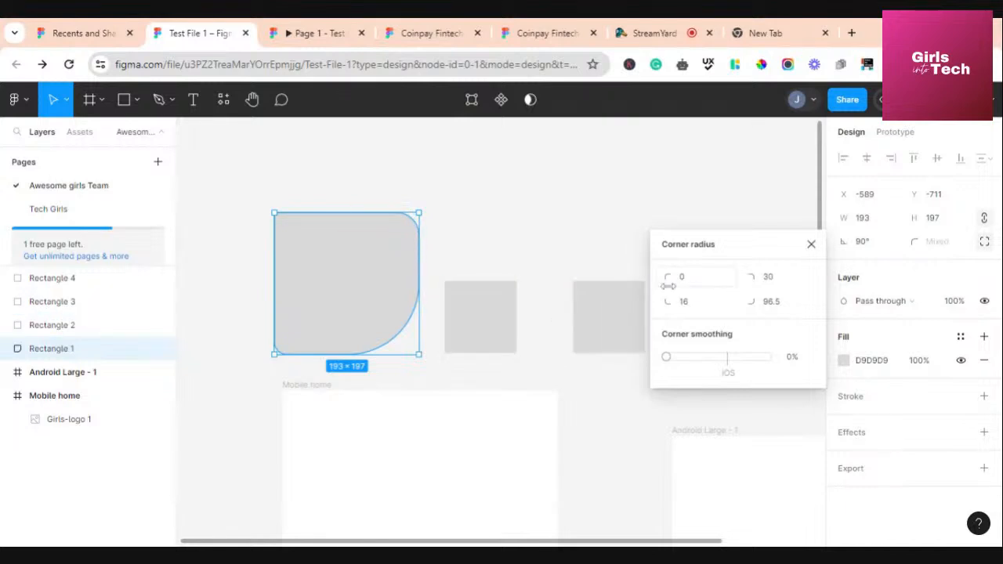
click(798, 223)
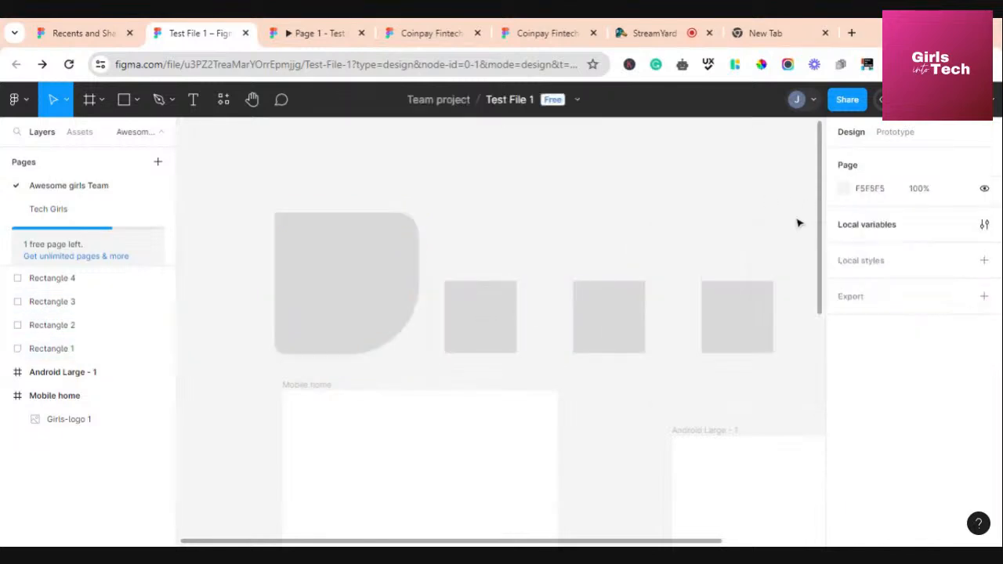
click(370, 264)
click(937, 243)
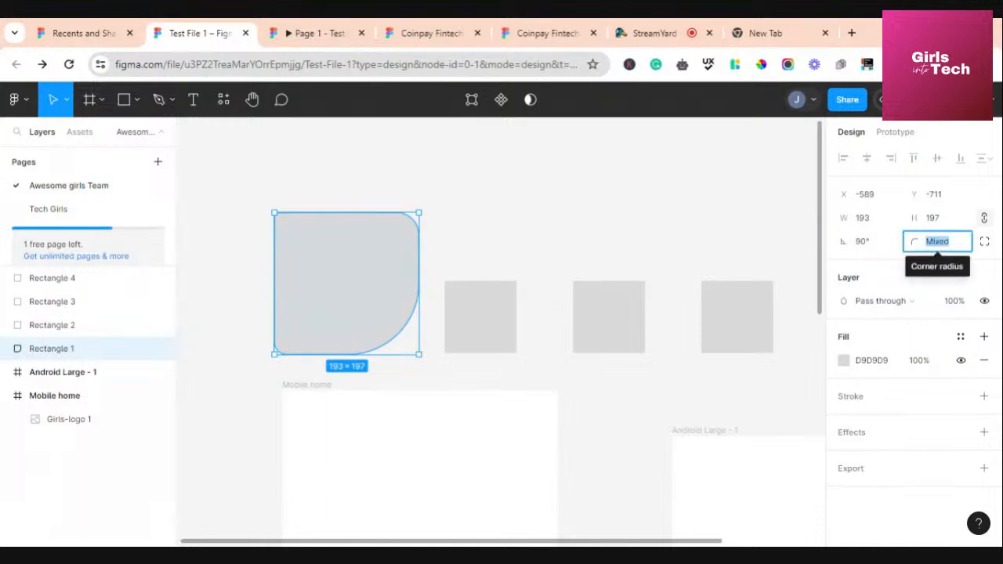
Give Rectangle 1 a uniform 16 corner radius, then switch to the StreamYard studio
text(16)
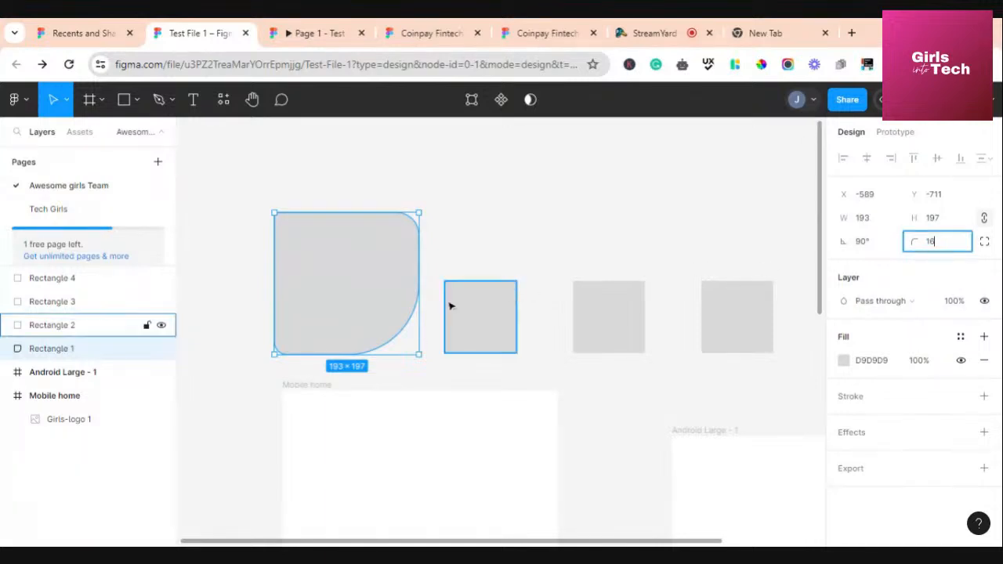
key(Return)
click(489, 254)
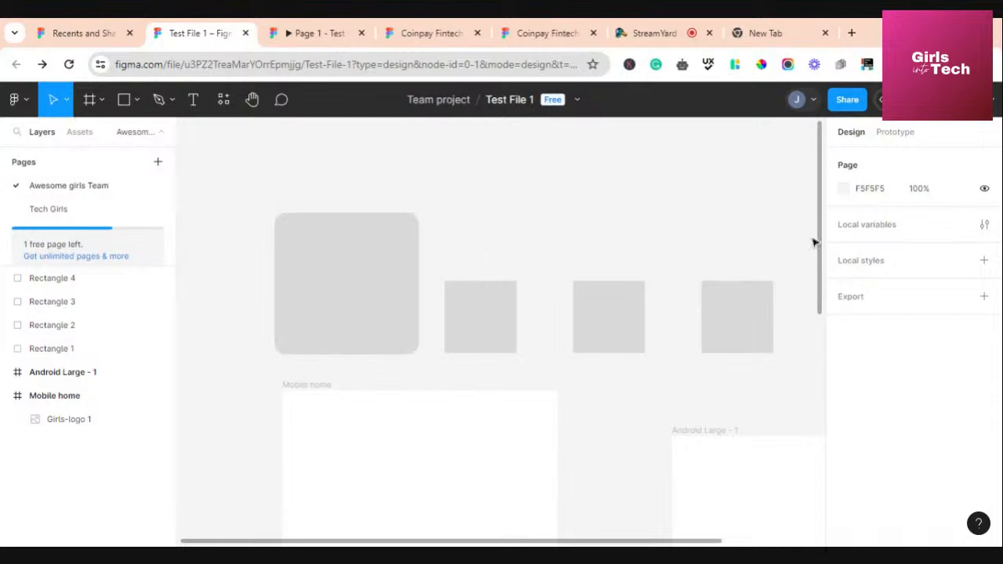
click(341, 292)
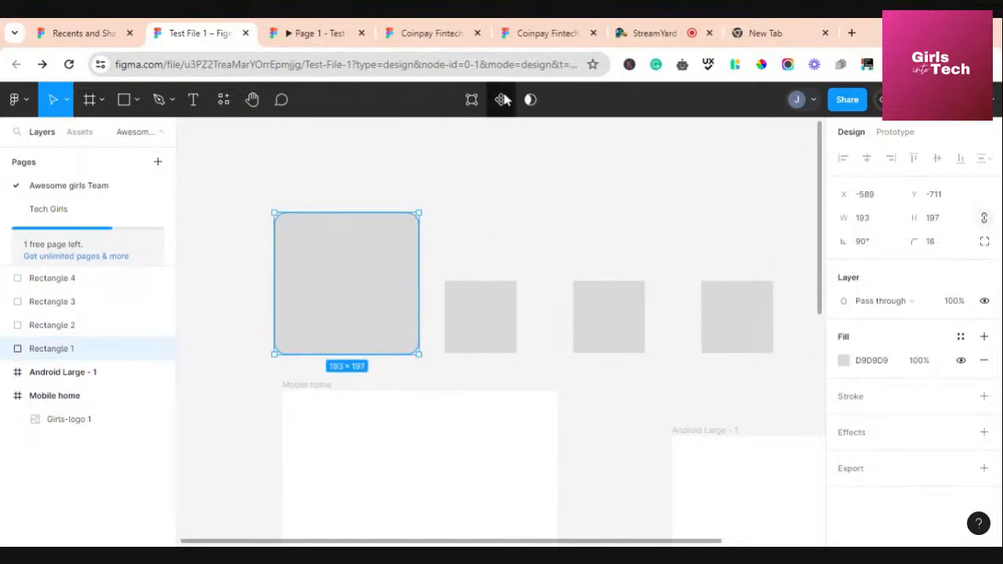
click(658, 35)
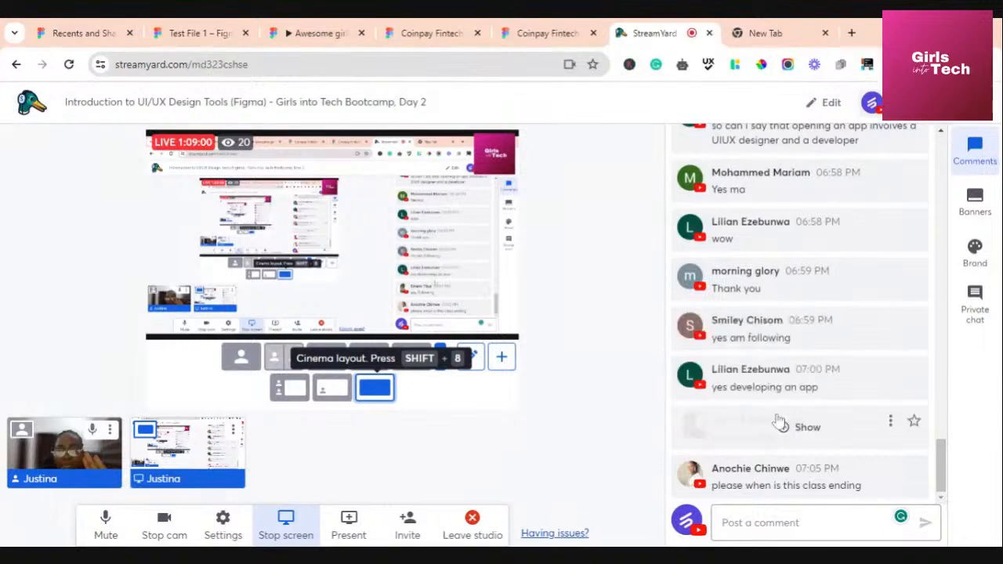
Read through the StreamYard live chat comments, then return to Figma's Test File 1
mouse_move(846, 329)
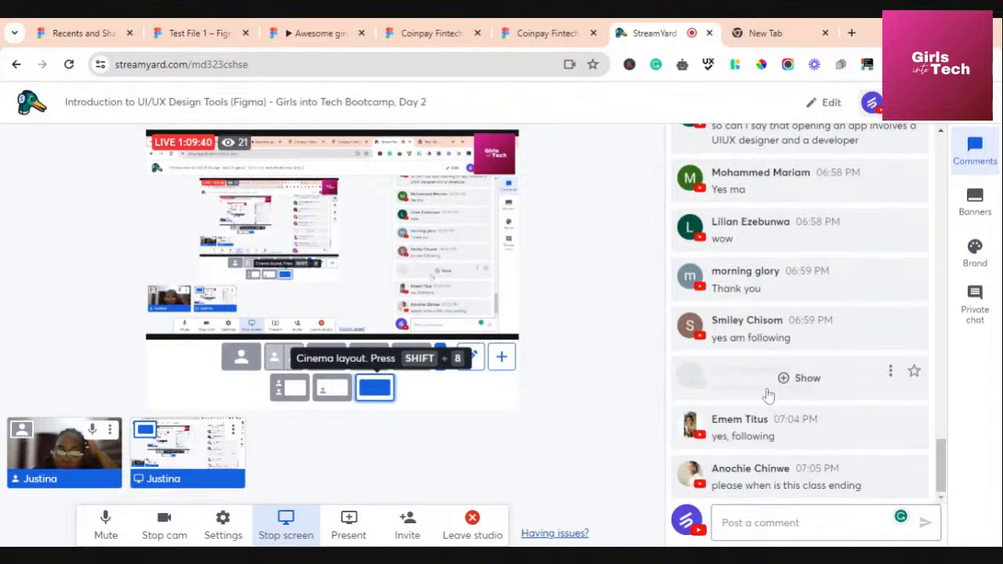
scroll(756, 326, up, 3)
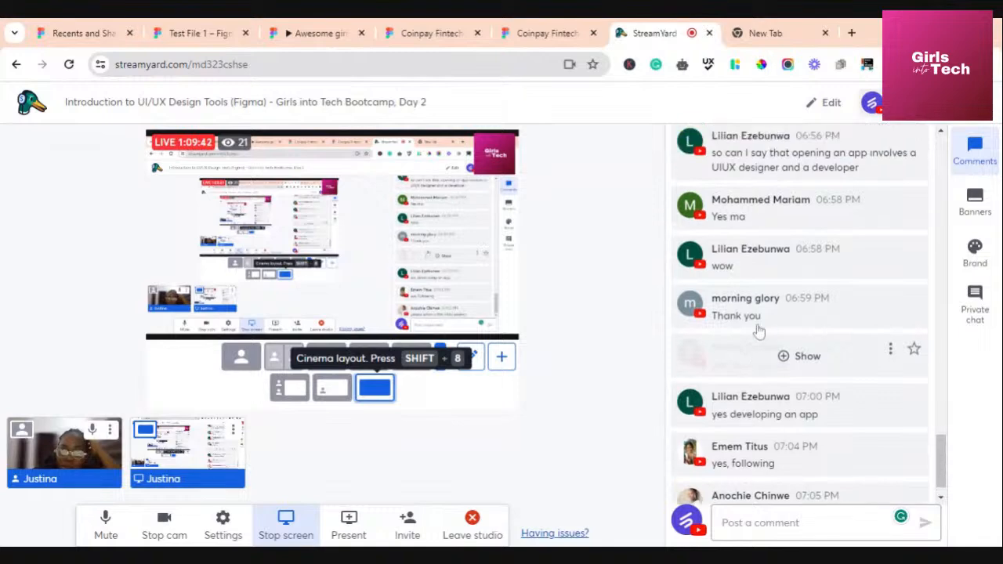
scroll(759, 331, down, 3)
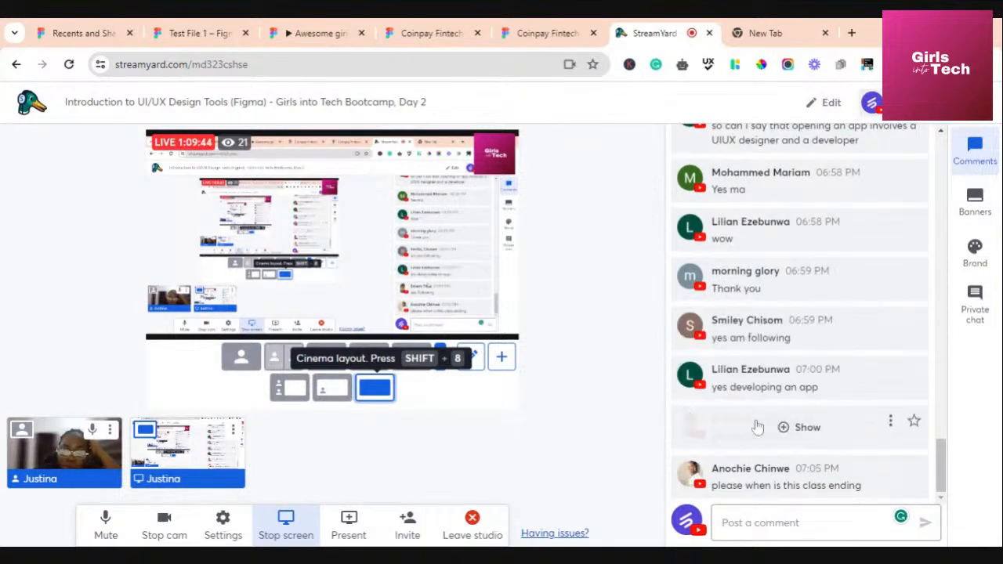
scroll(760, 329, up, 3)
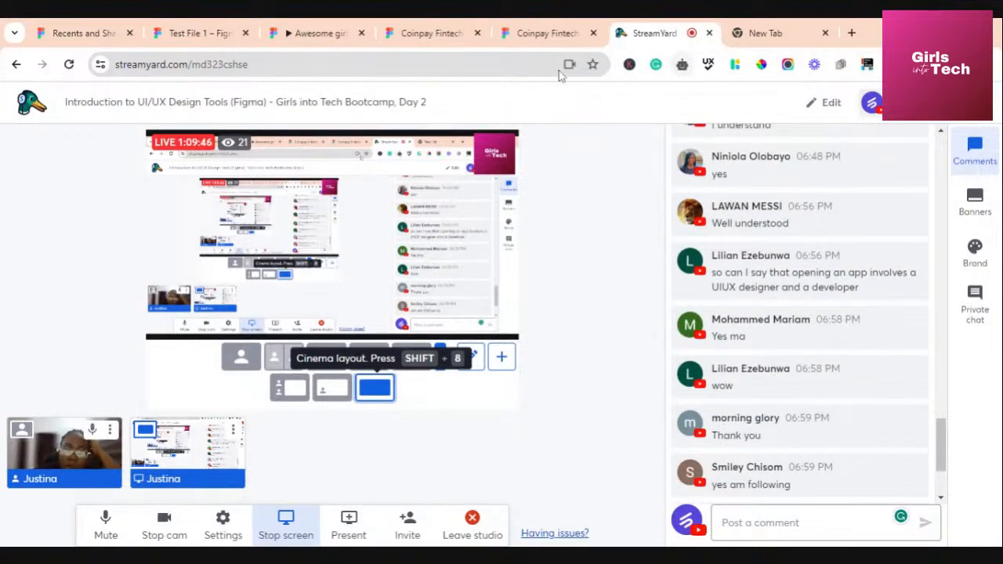
click(191, 36)
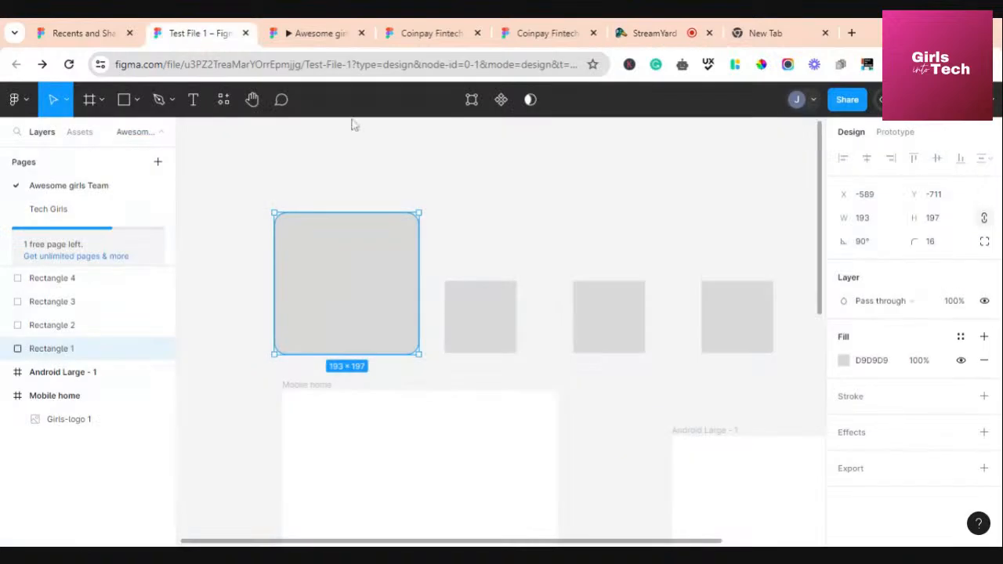
Try Overlay blending on Rectangle 1, nudge it slightly, then revert to Normal
click(496, 267)
click(335, 262)
click(923, 307)
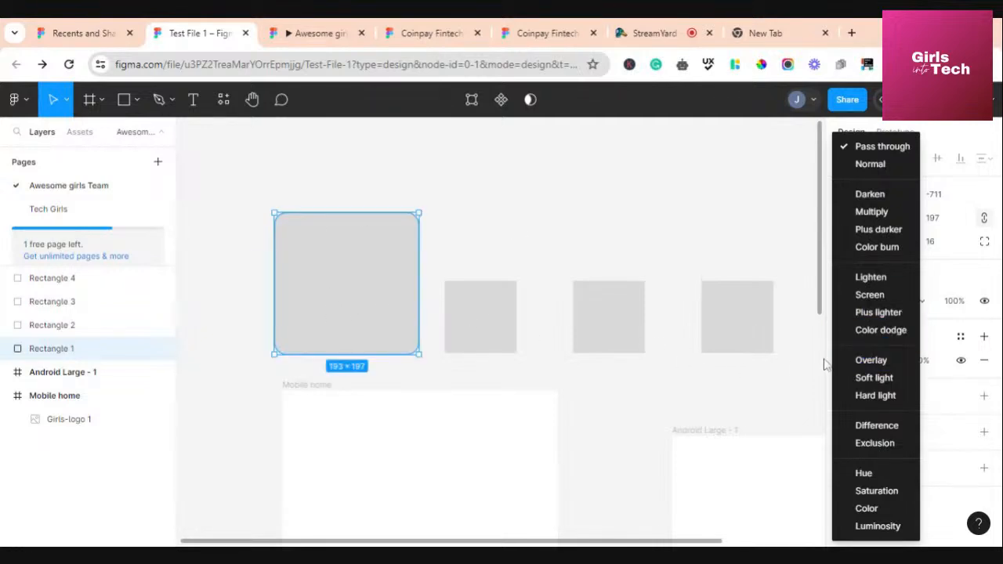
click(876, 360)
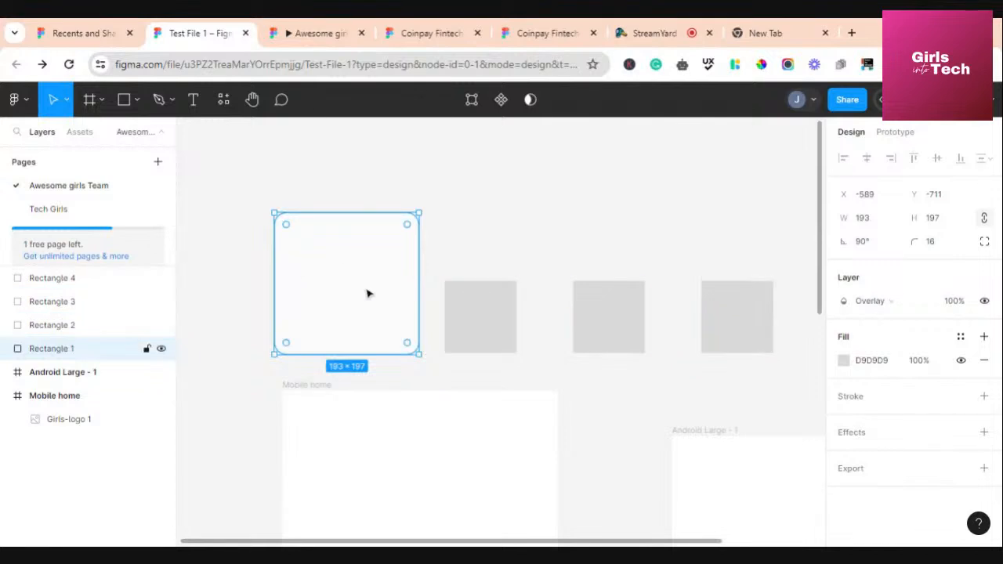
mouse_move(352, 314)
mouse_down()
mouse_move(371, 460)
mouse_move(405, 431)
mouse_move(374, 322)
mouse_move(392, 298)
mouse_move(347, 299)
mouse_up()
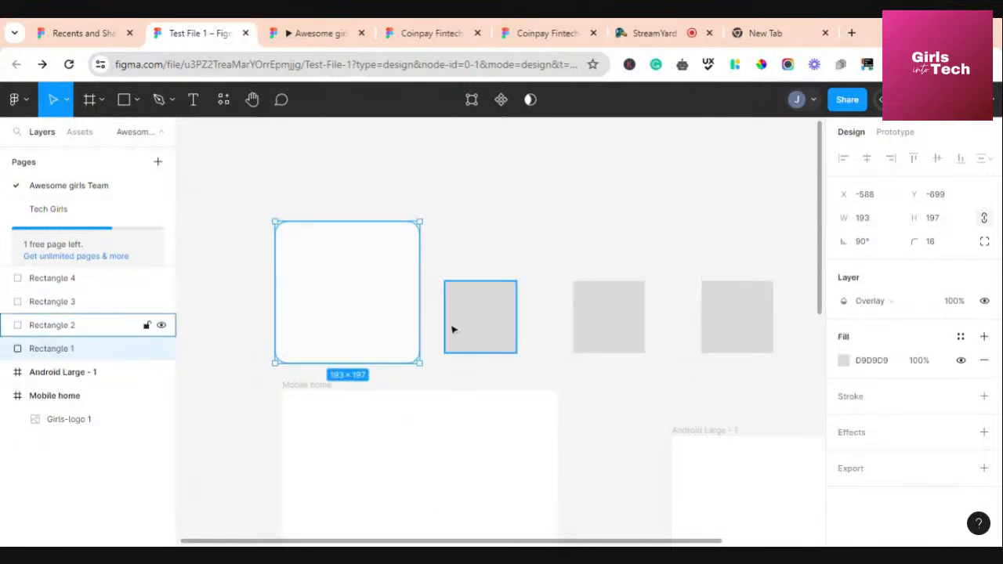
click(861, 303)
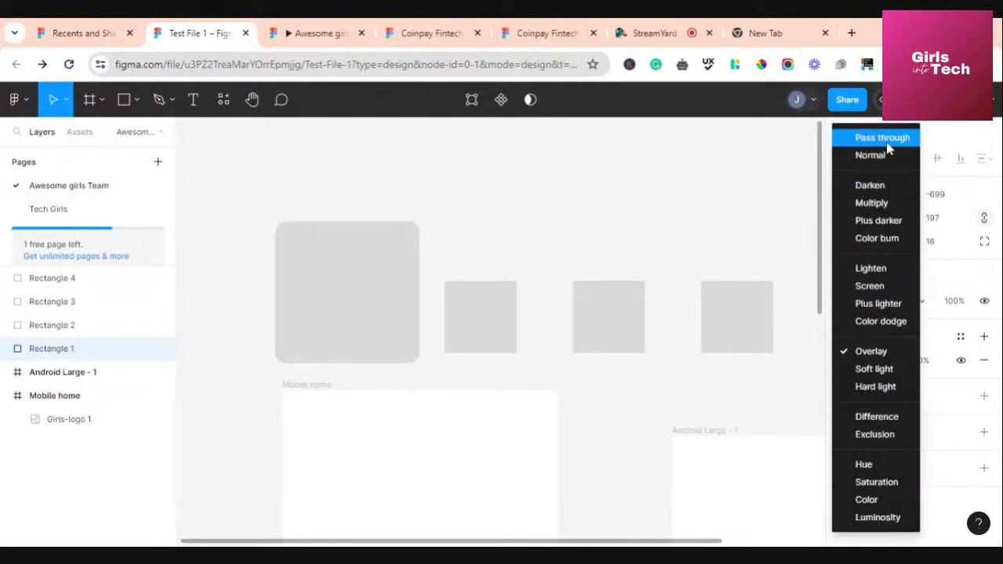
click(870, 155)
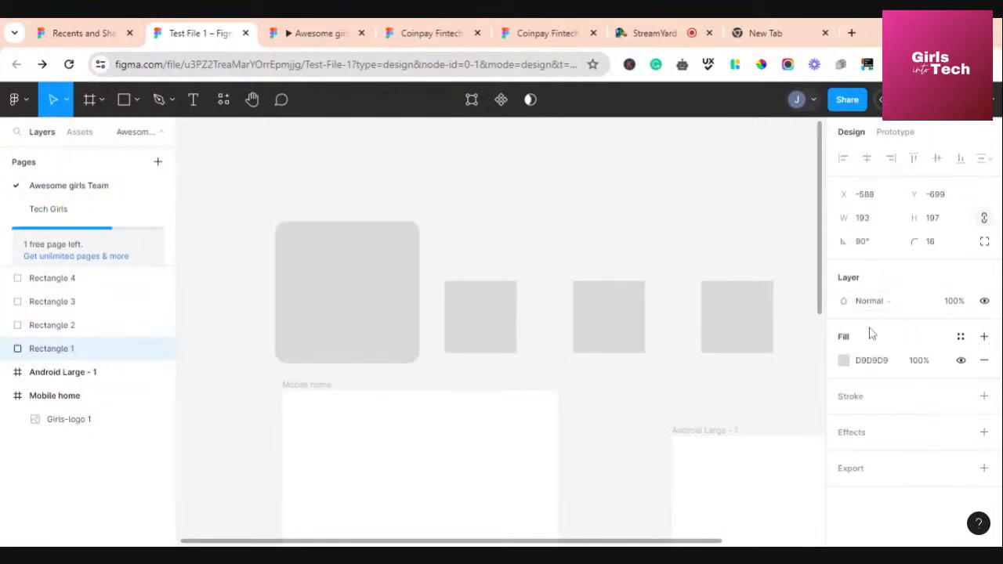
Set Rectangle 1 to Pass through blending at 50% layer opacity and hide it
click(964, 306)
click(963, 306)
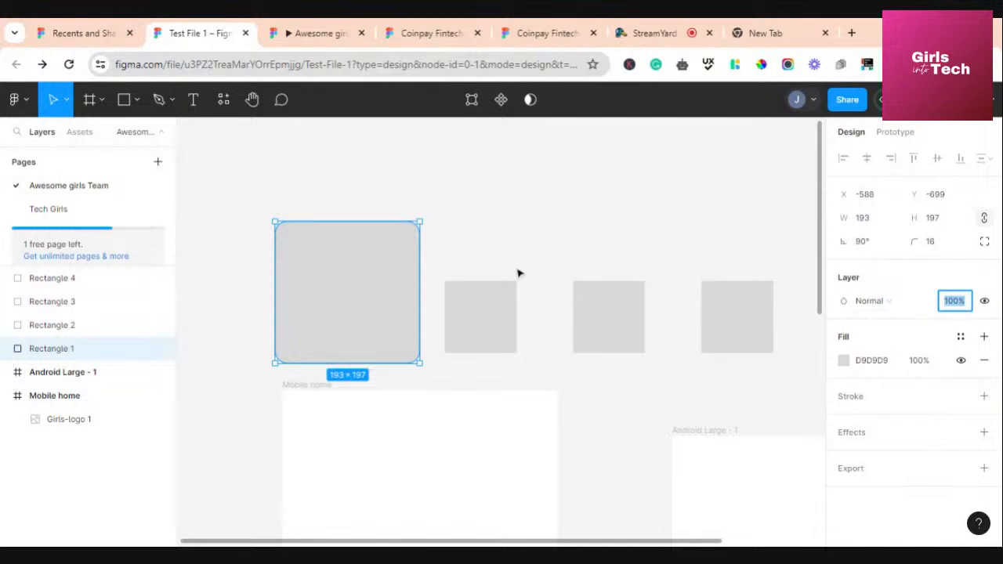
click(902, 302)
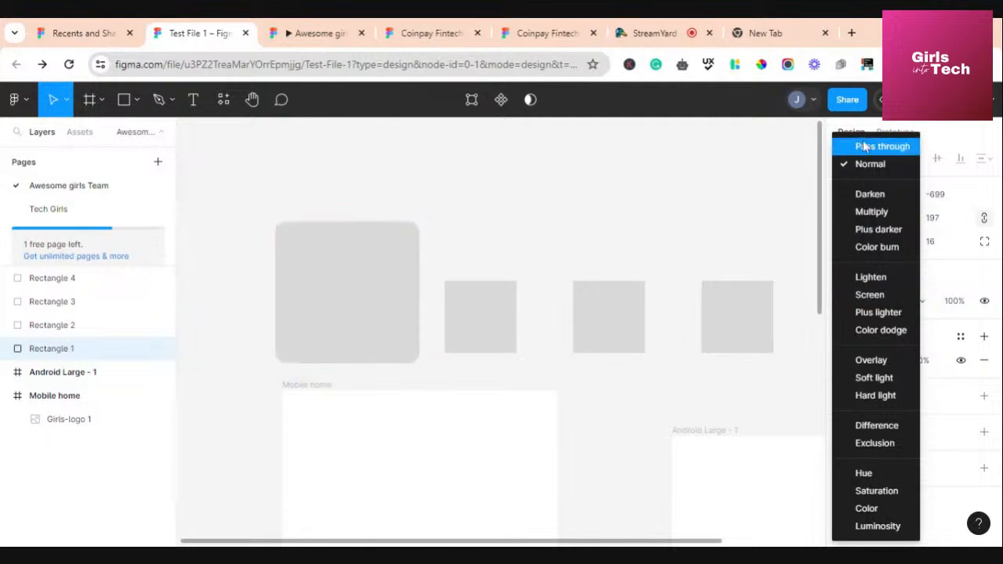
click(866, 142)
click(955, 300)
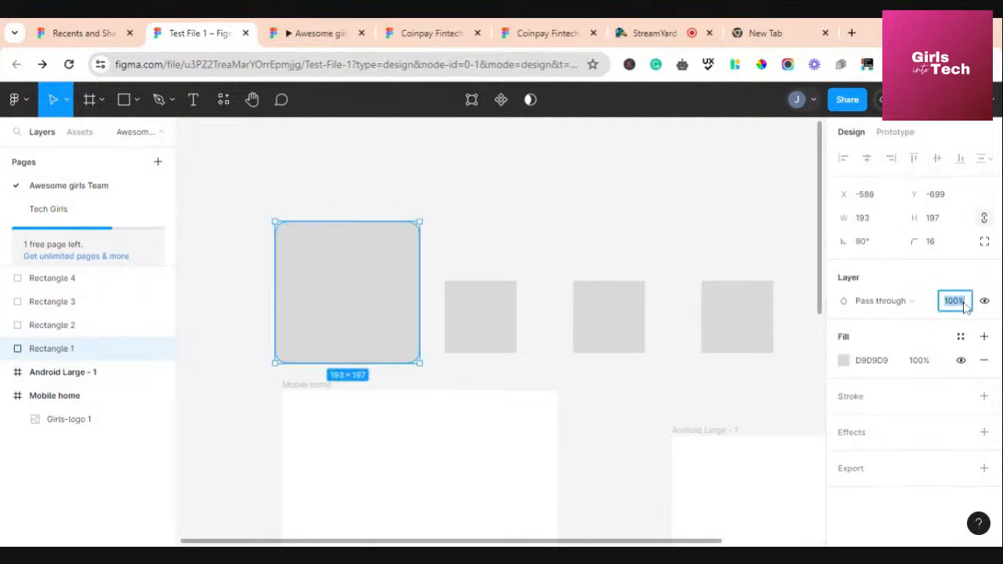
text(50)
click(337, 318)
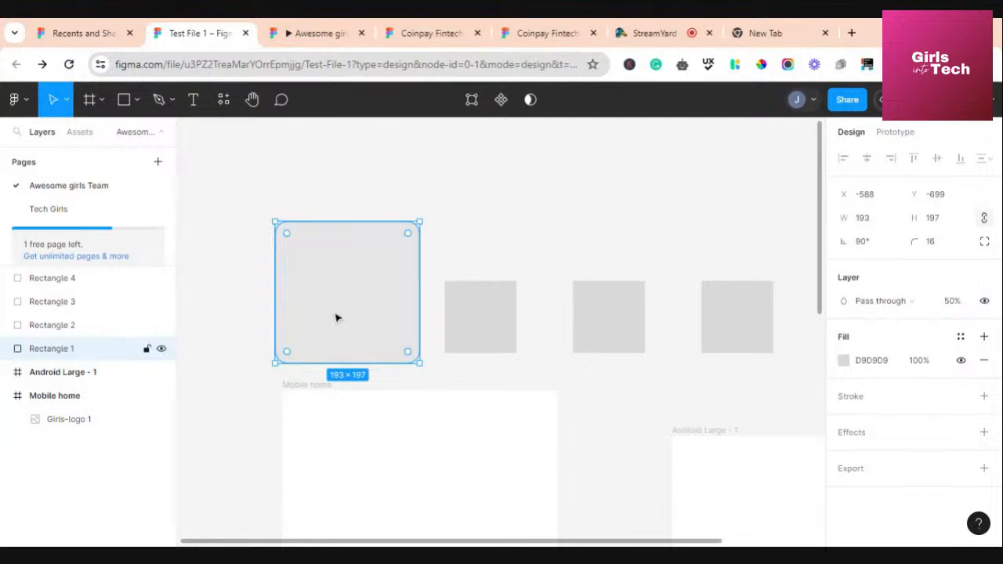
click(984, 301)
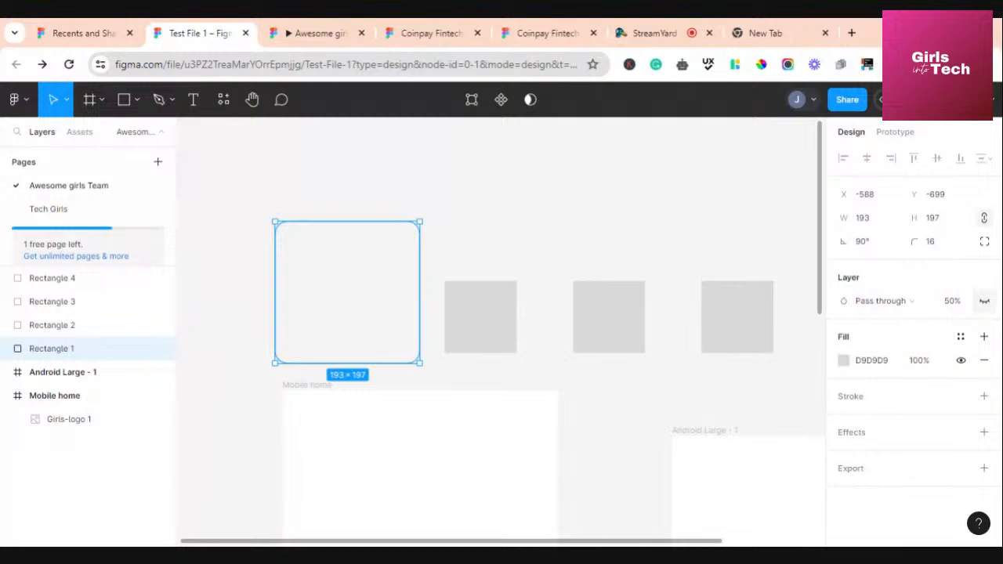
Unhide Rectangle 1 and change its fill to a bright green
click(984, 301)
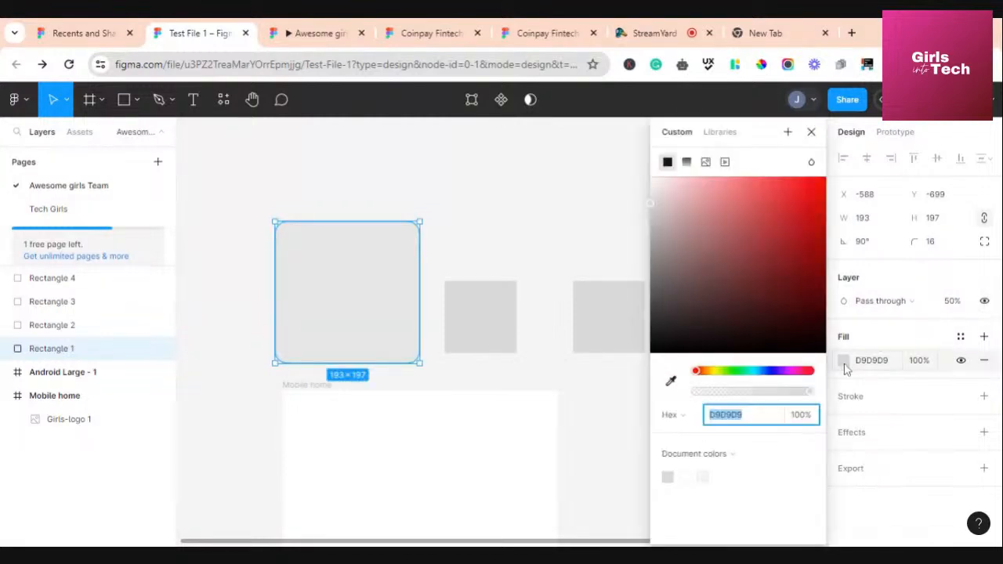
click(843, 360)
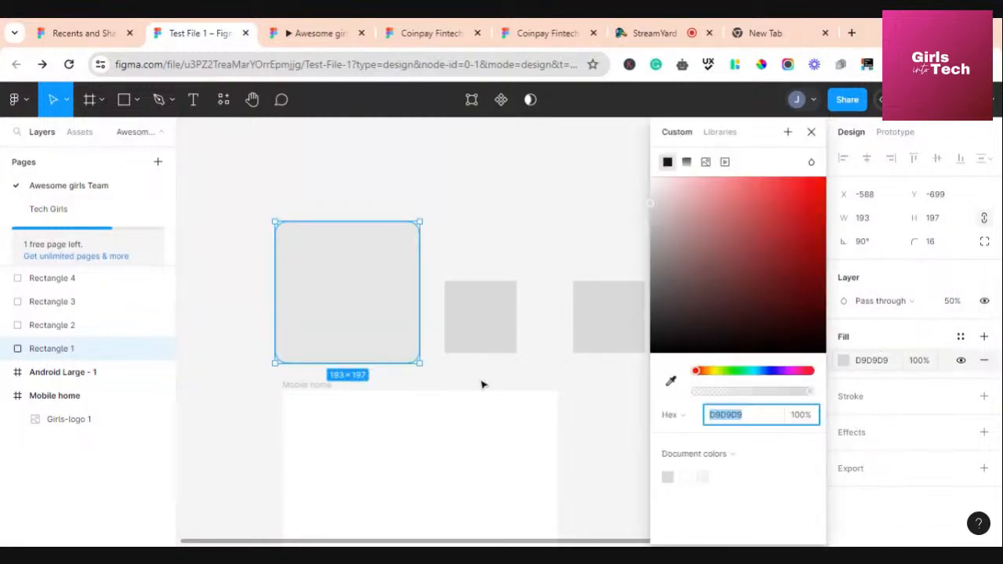
click(730, 373)
drag(807, 251, 808, 187)
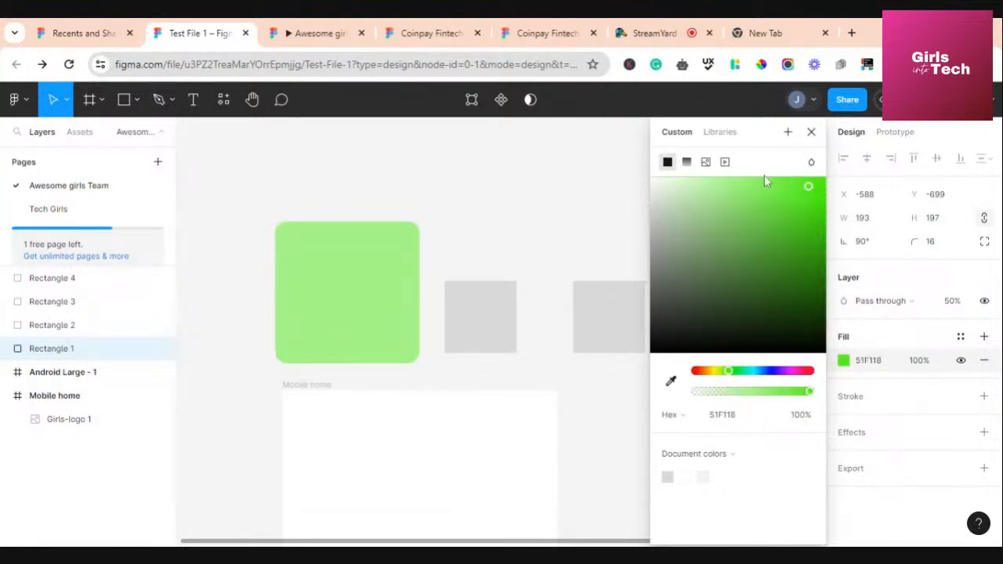
Make the fill a linear gradient ending in orange F15918 at 100% on the right
click(687, 162)
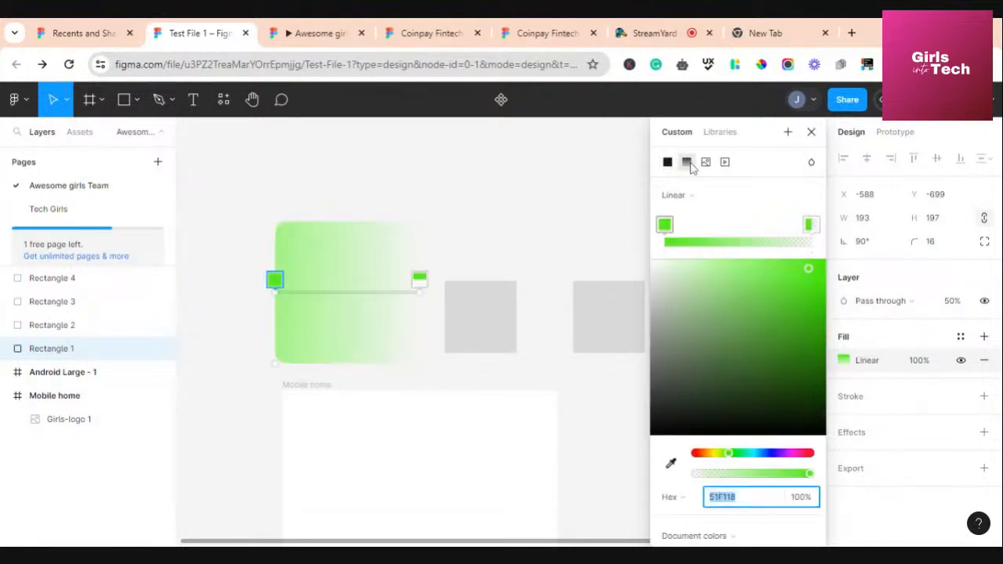
click(419, 280)
drag(401, 327, 423, 324)
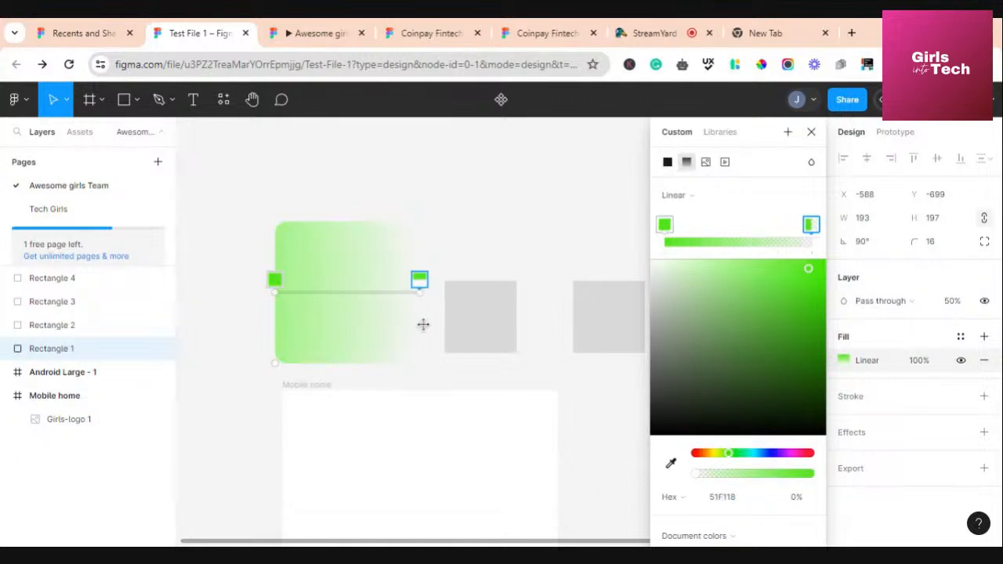
click(703, 454)
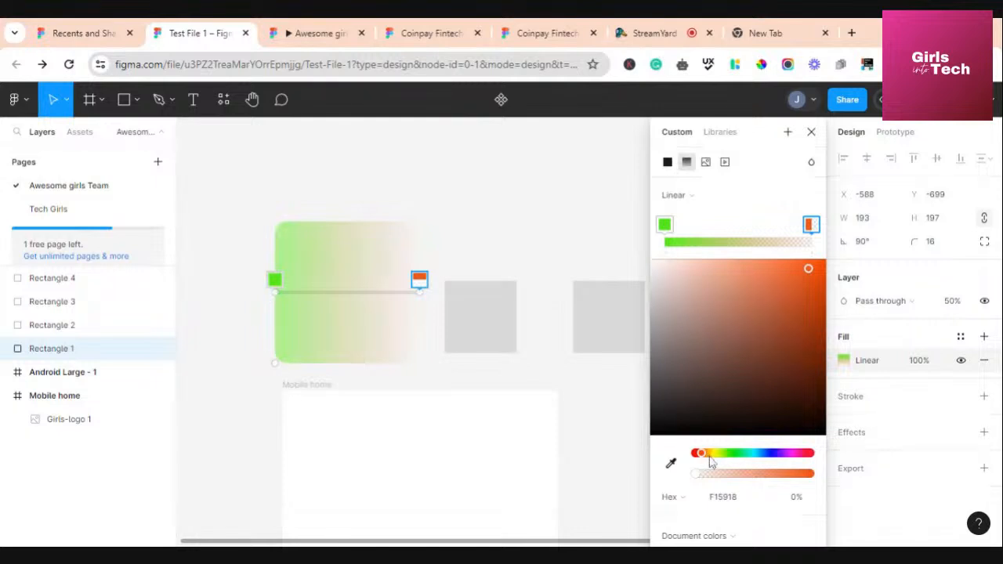
click(741, 496)
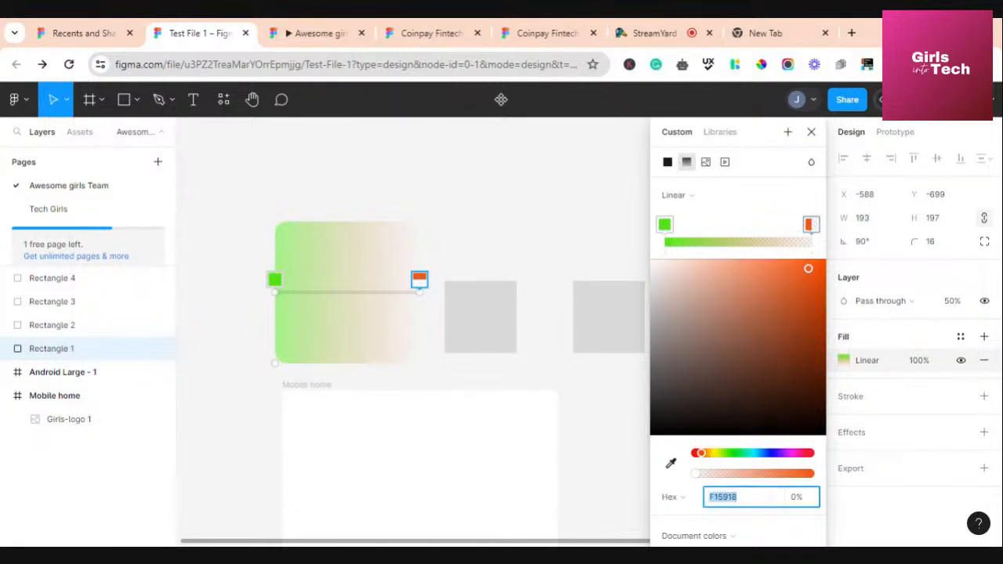
click(806, 504)
key(Return)
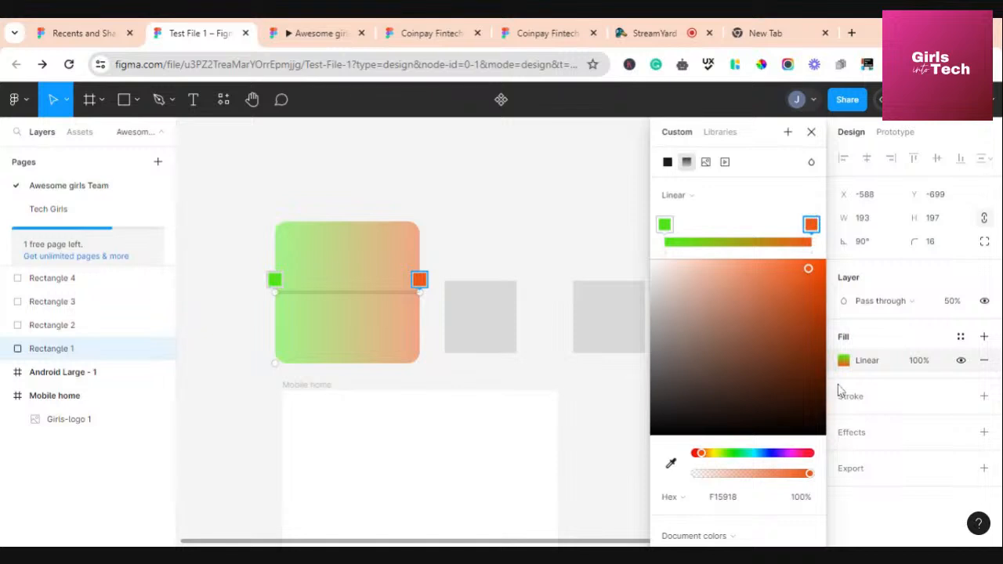
click(867, 403)
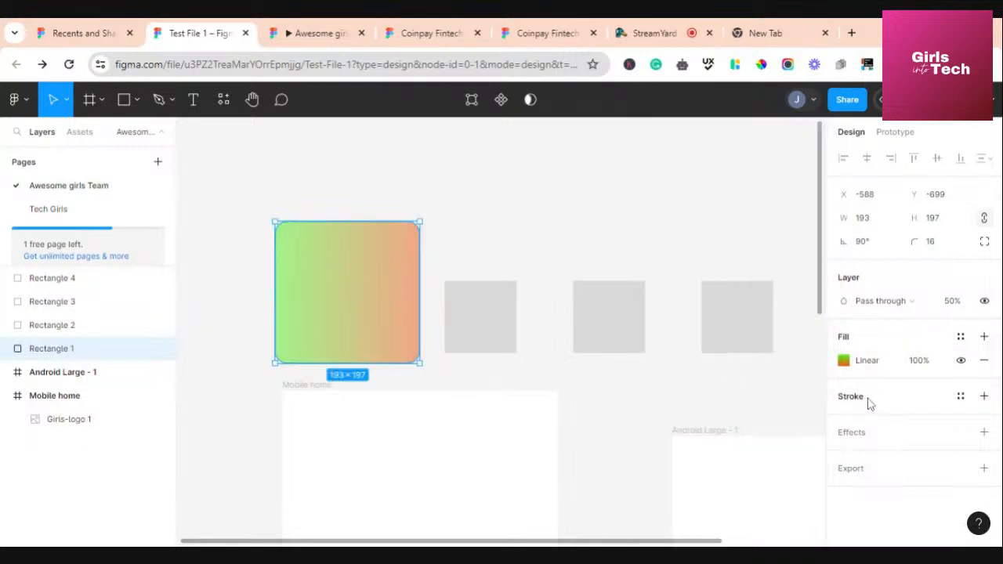
Add a black stroke to the rectangle, trying weight 8 before settling on 4
click(985, 397)
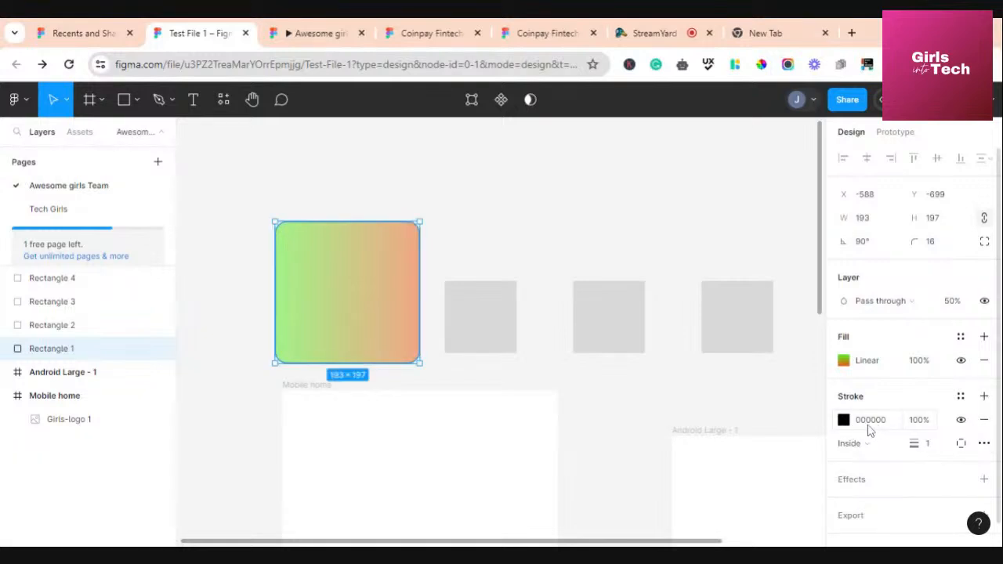
click(843, 421)
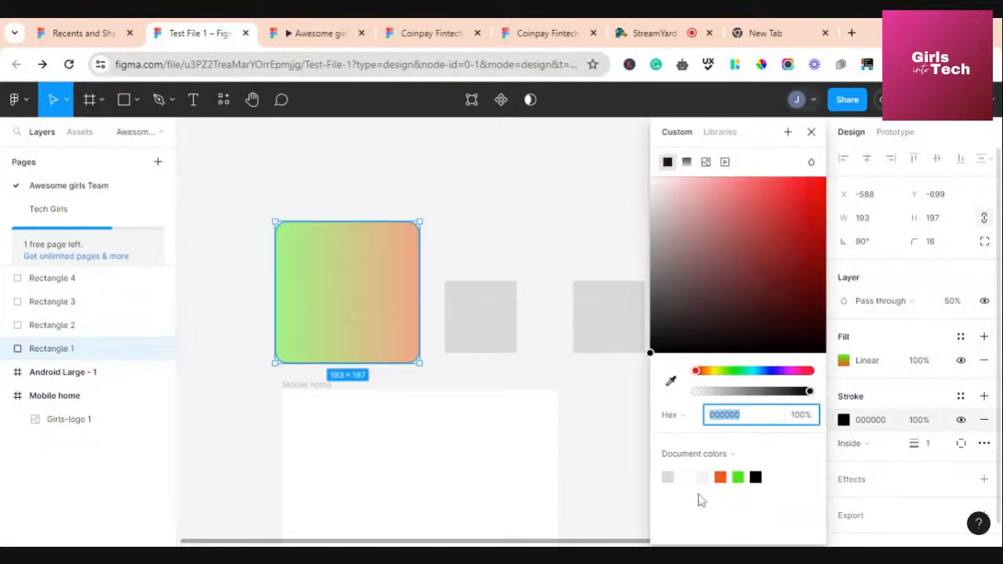
click(843, 421)
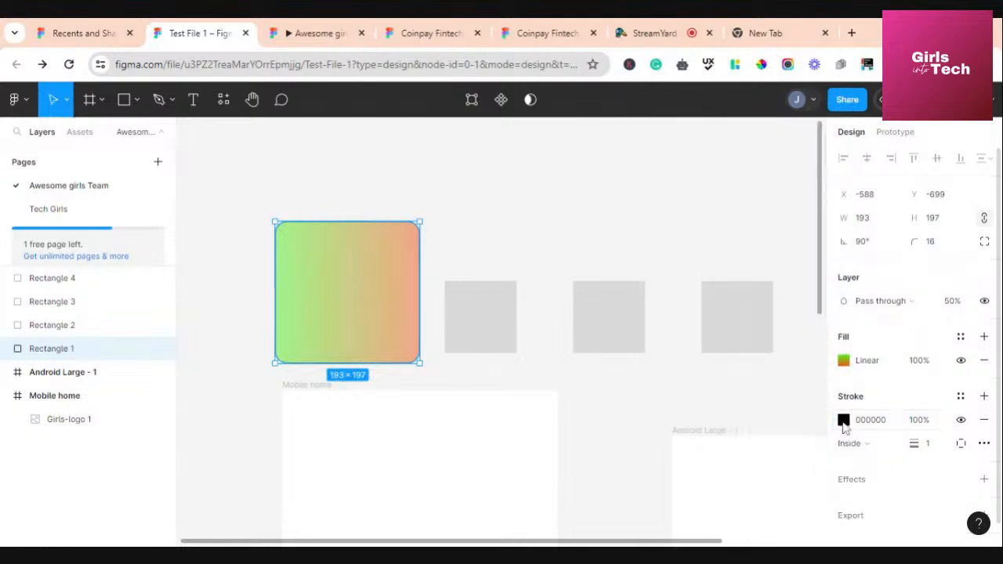
click(844, 423)
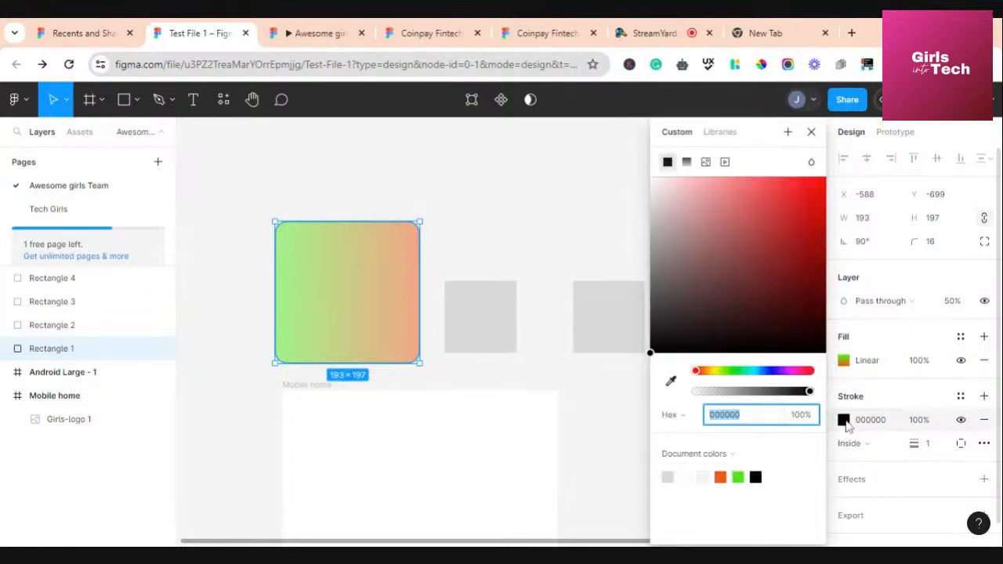
click(931, 447)
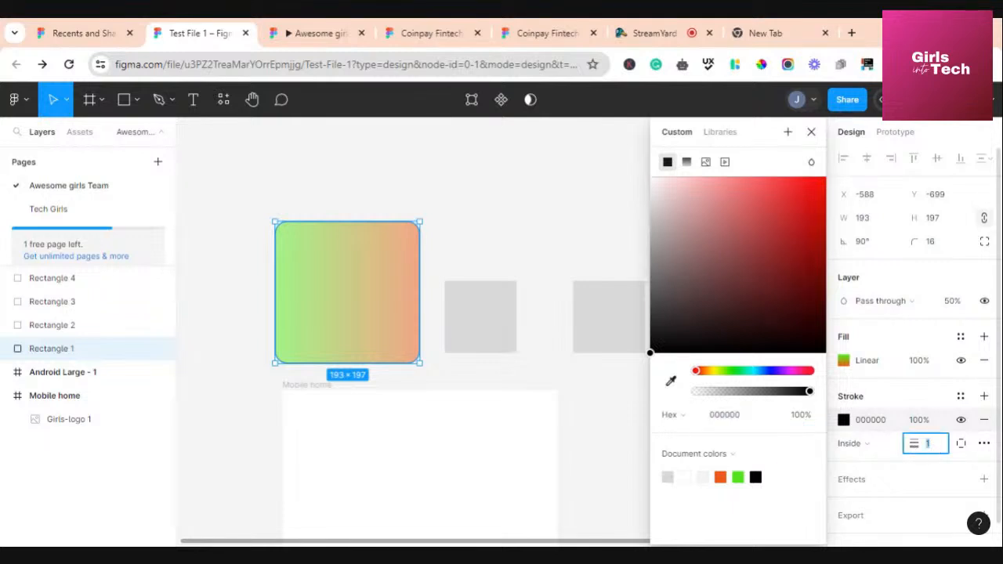
text(8)
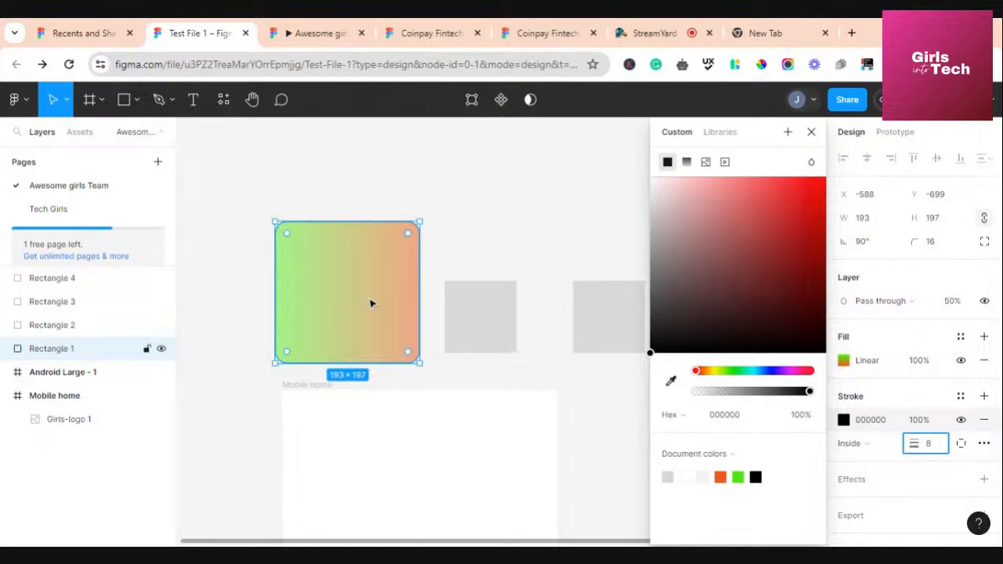
click(377, 302)
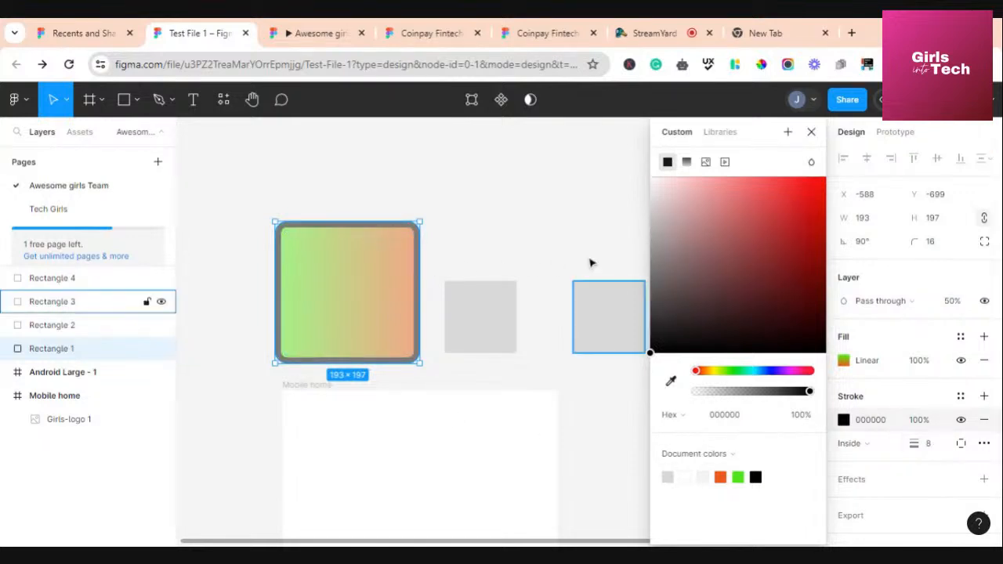
click(939, 451)
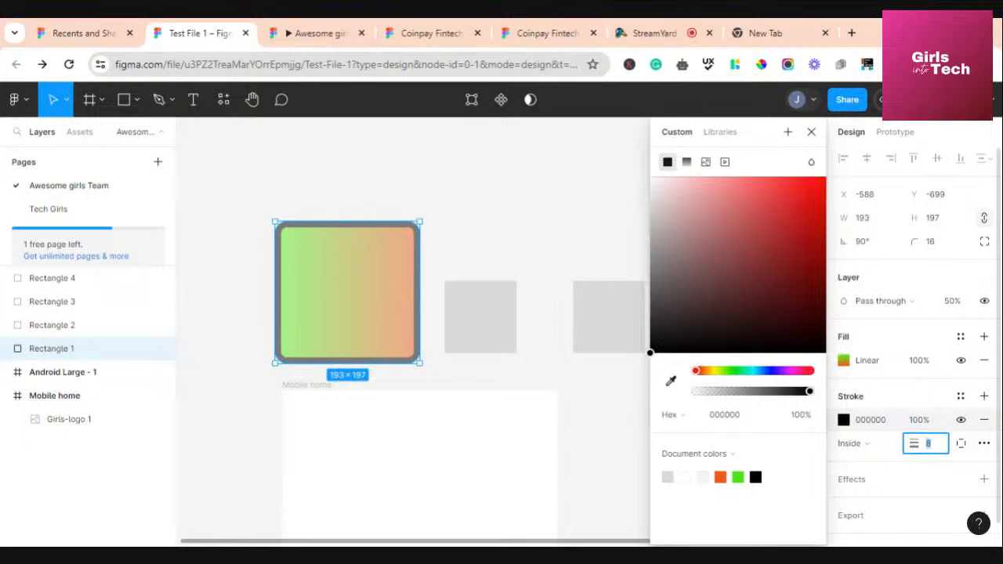
click(315, 290)
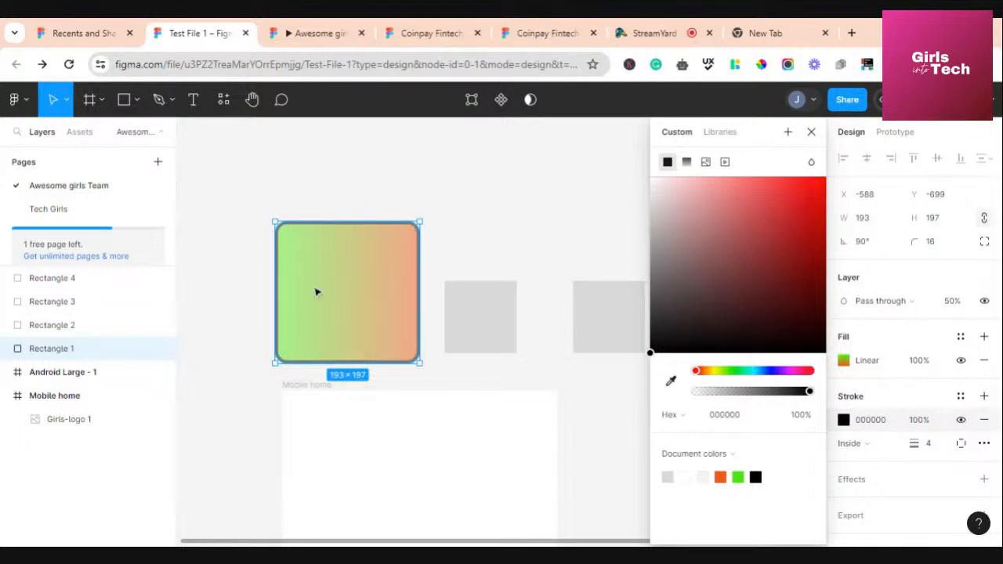
Try outside and inside stroke positions, finally centering the stroke on the edge
click(488, 214)
click(380, 309)
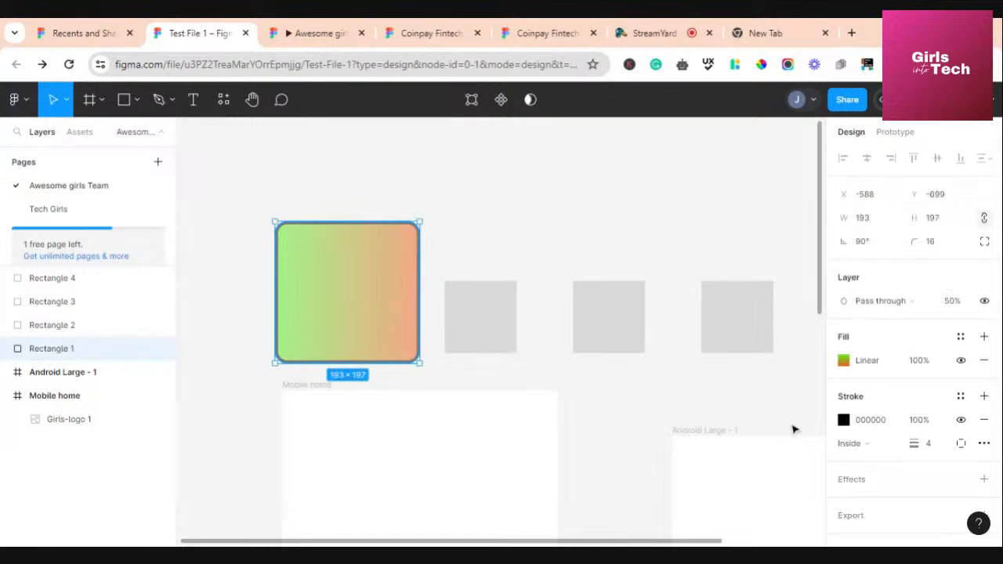
click(894, 444)
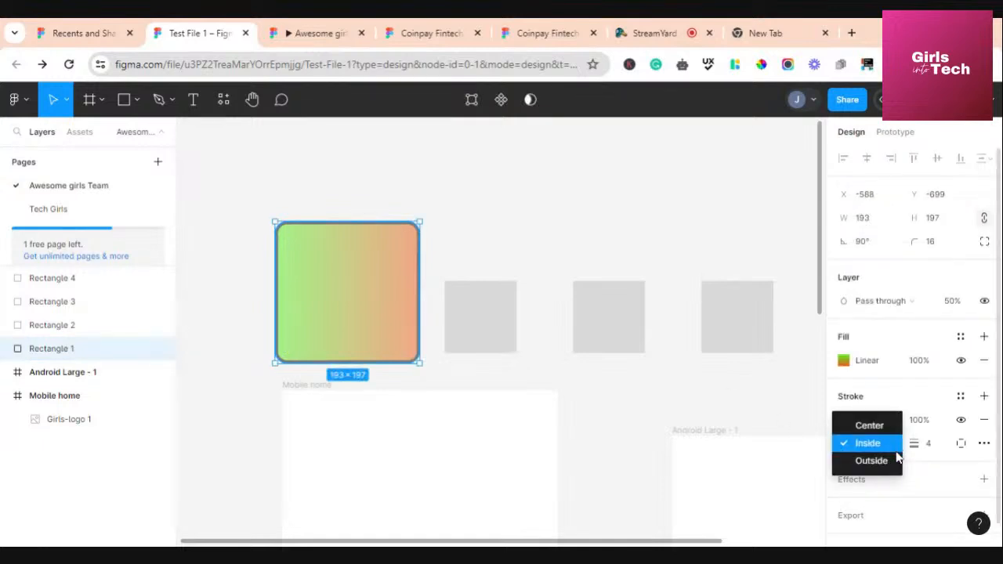
click(897, 464)
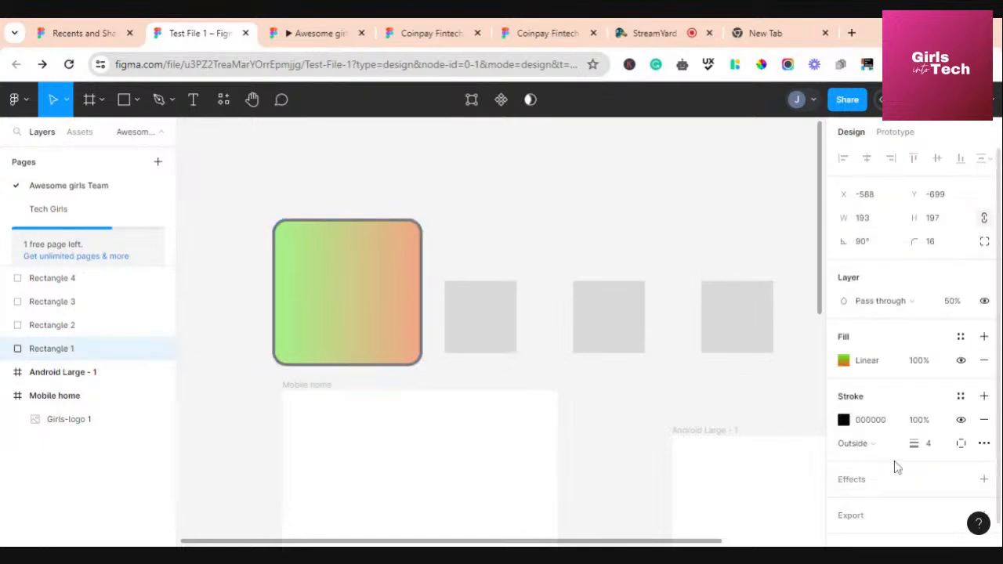
click(894, 444)
click(882, 425)
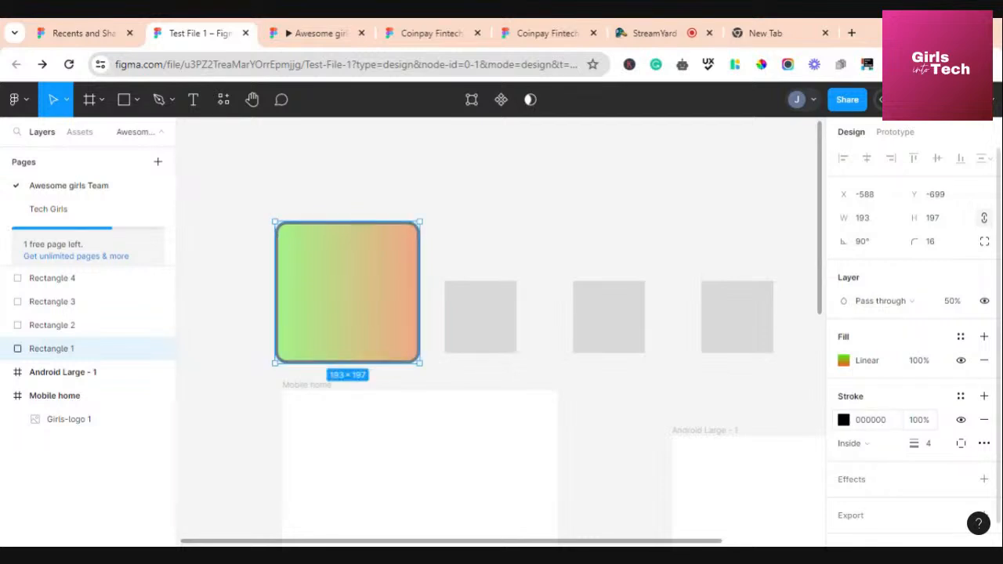
click(879, 445)
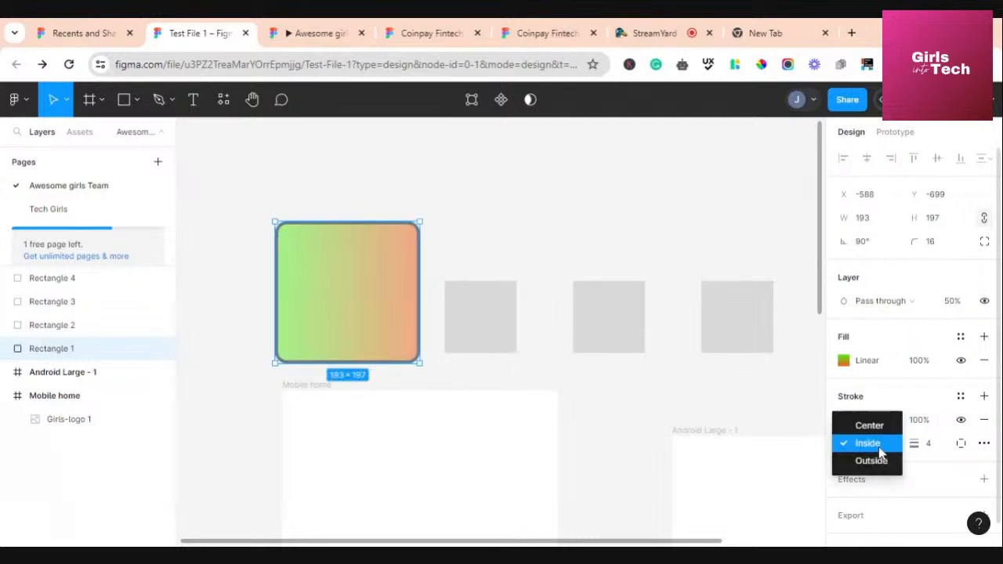
click(879, 423)
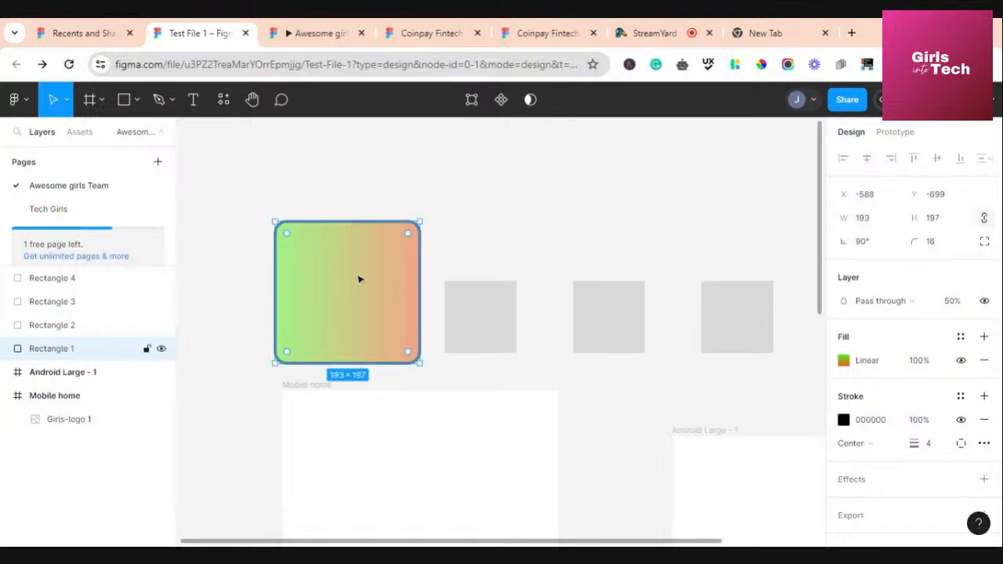
Reselect the gradient rectangle and hide its black stroke
click(462, 380)
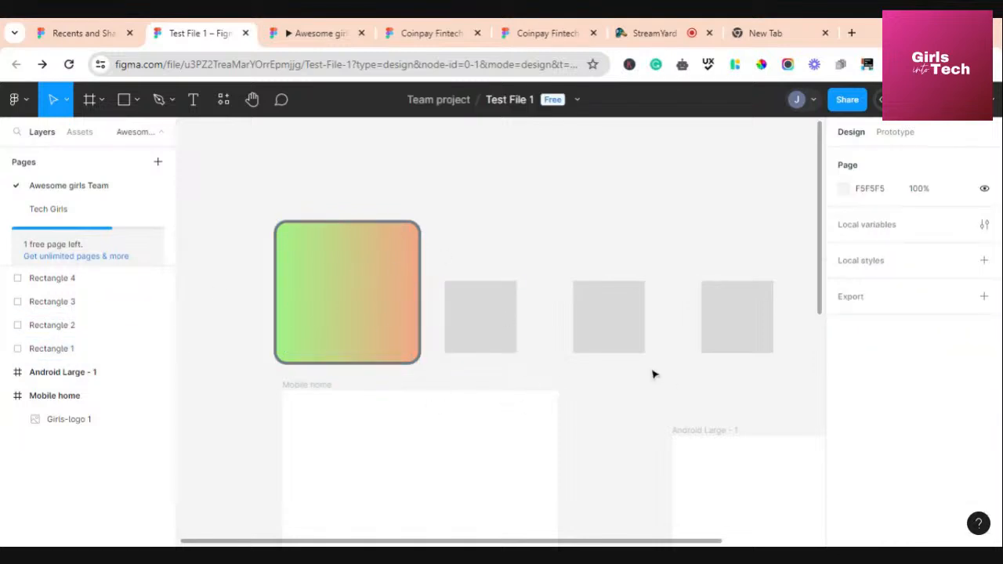
click(384, 304)
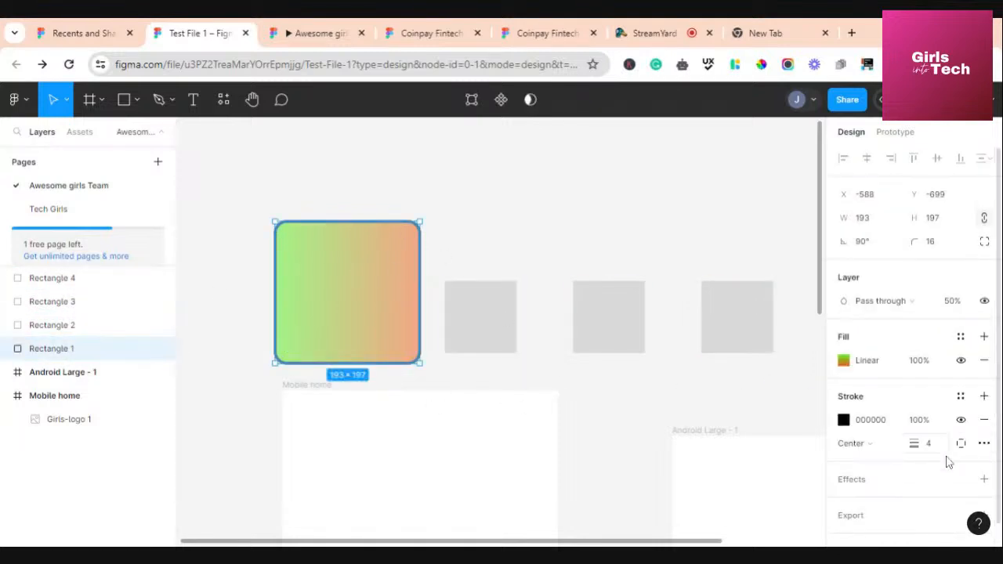
scroll(952, 457, down, 1)
click(962, 397)
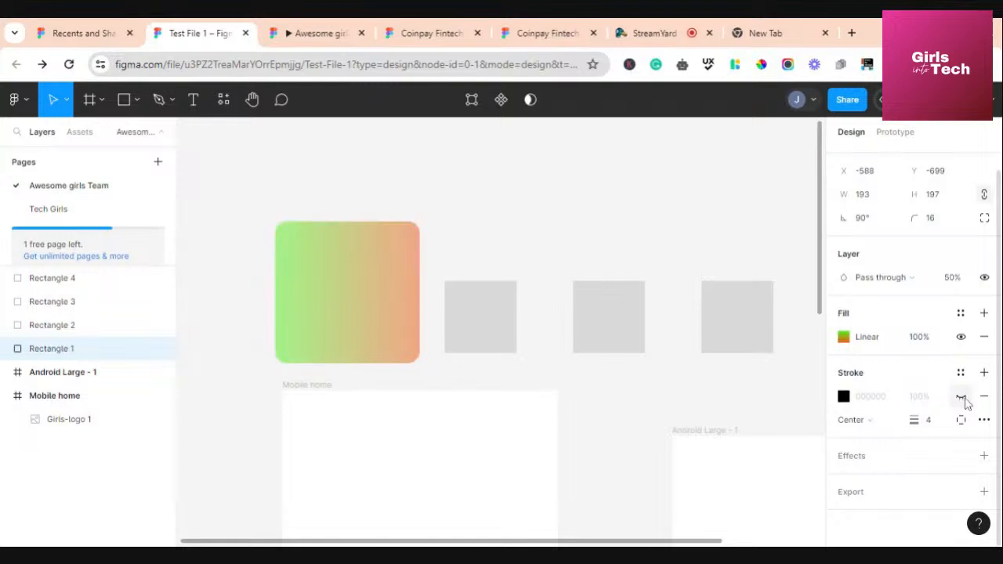
Remove the rectangle's stroke and add a drop shadow effect
click(962, 398)
click(984, 397)
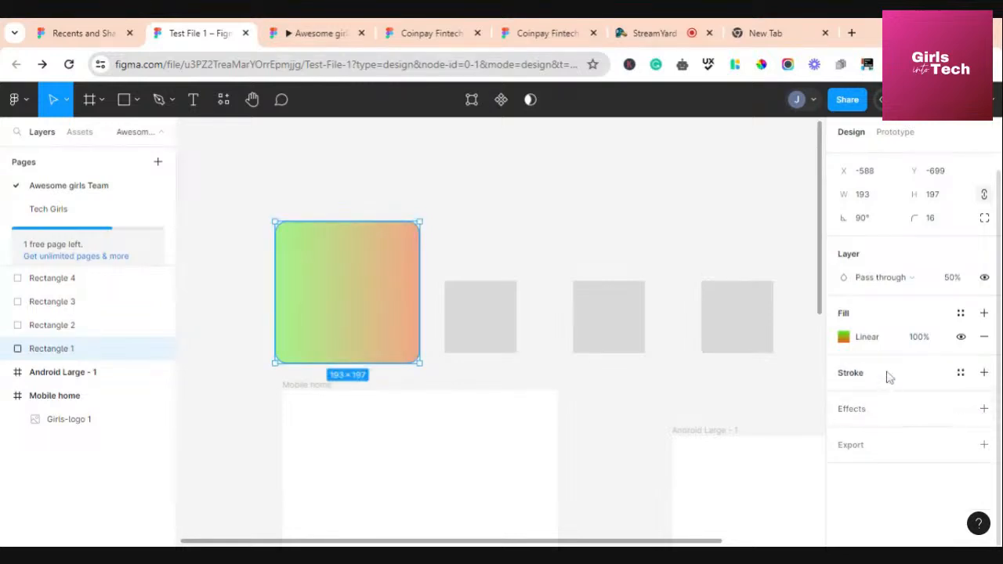
click(961, 411)
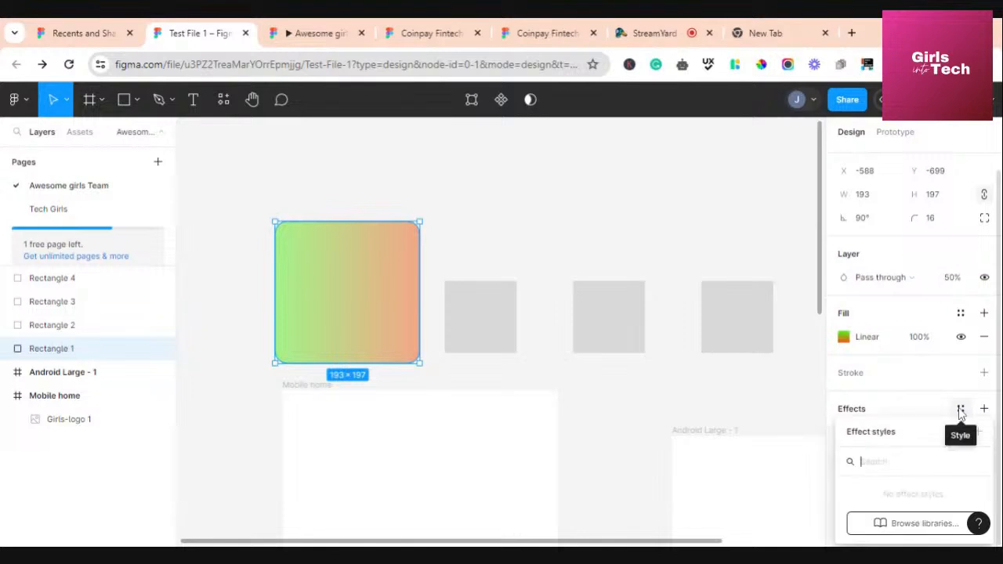
click(929, 407)
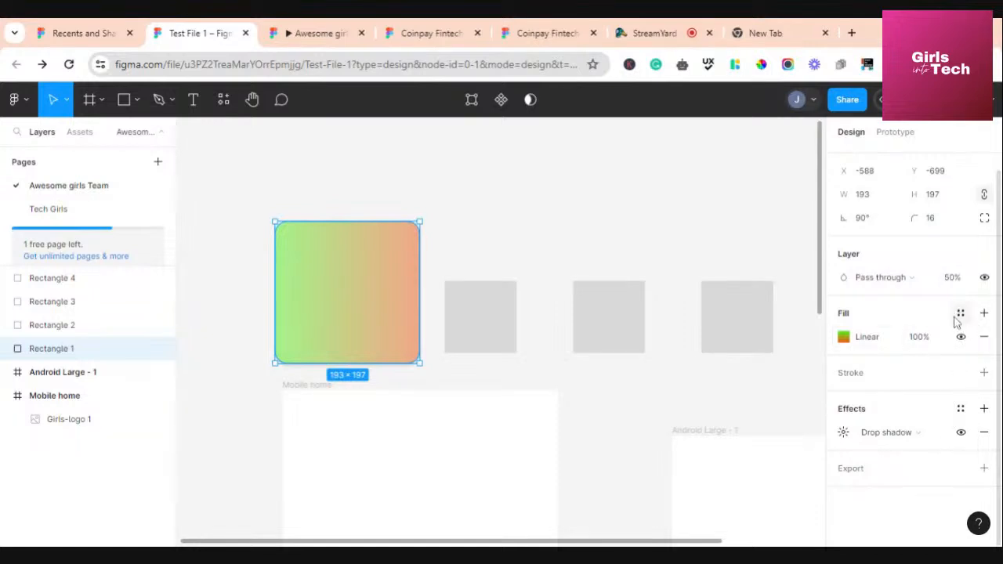
Set the drop shadow to Y offset 8, blur 30 and 10% opacity
click(843, 432)
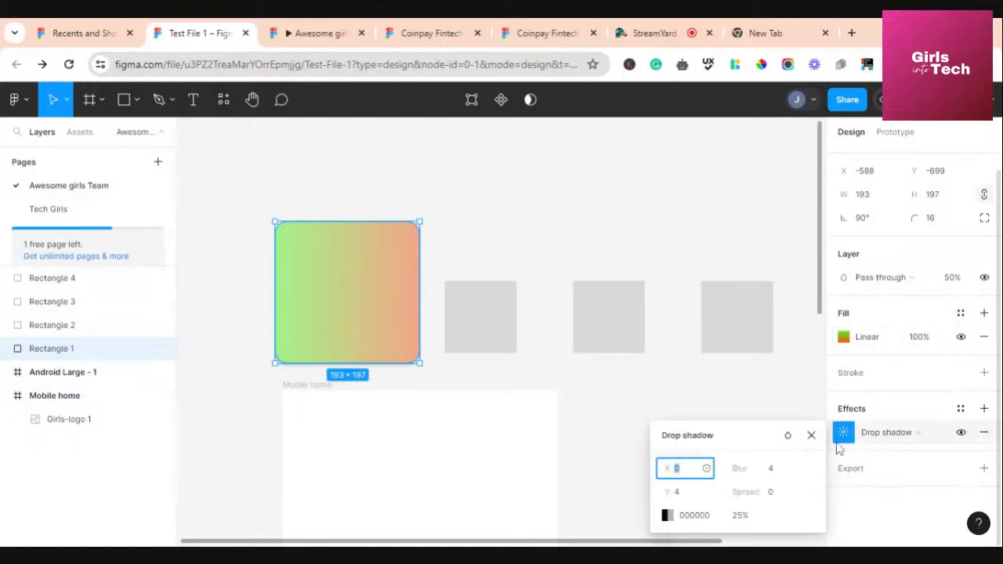
click(688, 493)
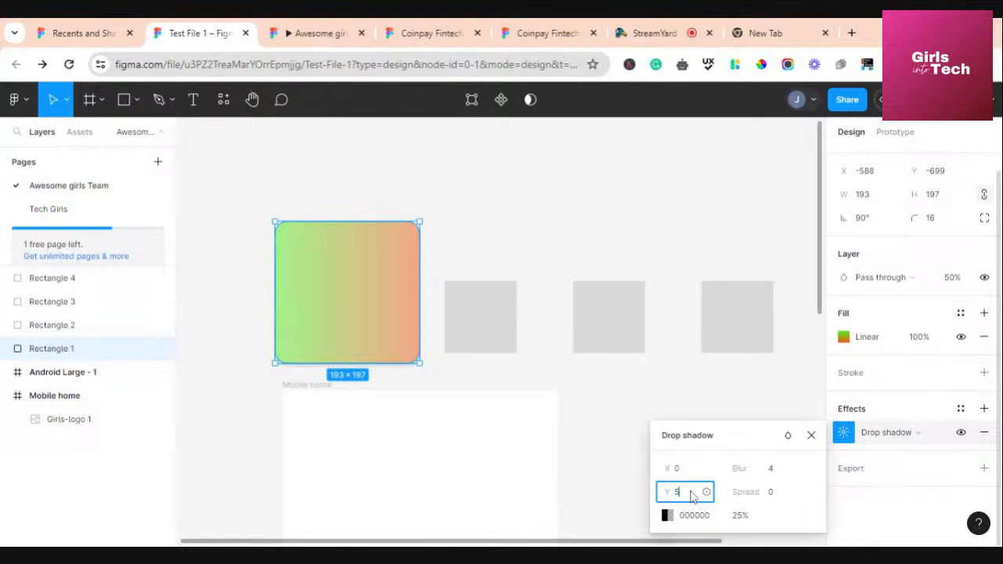
text(0)
click(772, 470)
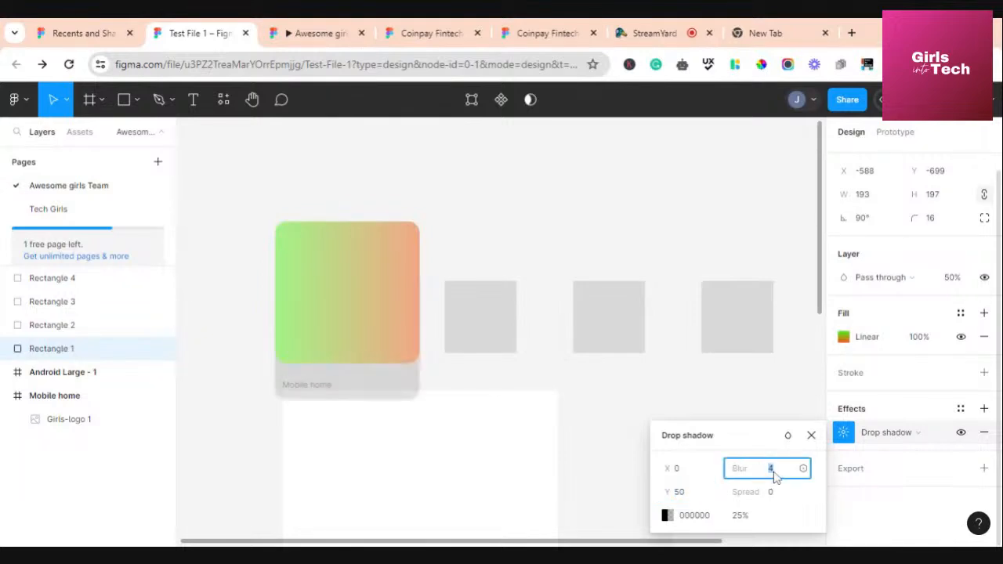
click(685, 495)
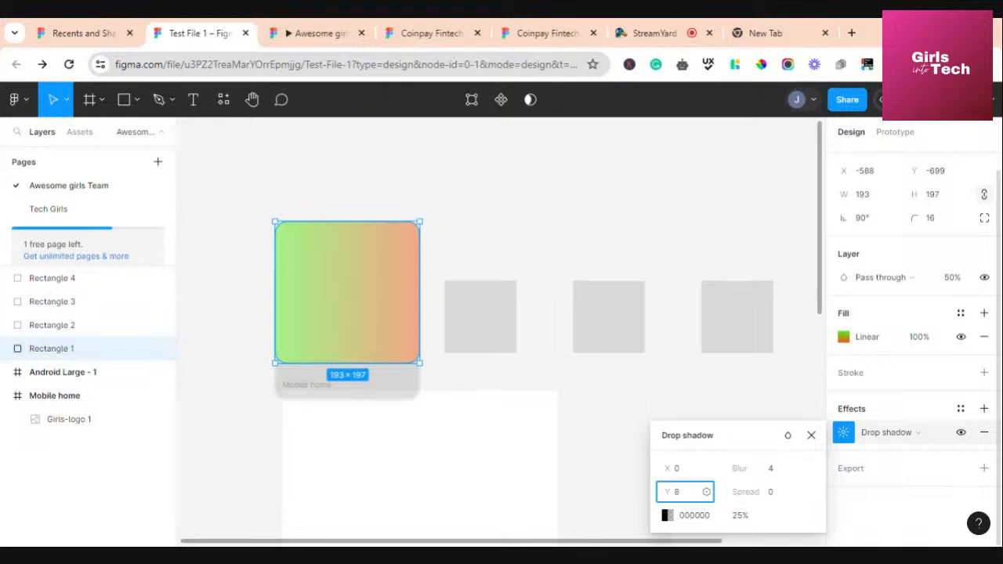
click(771, 470)
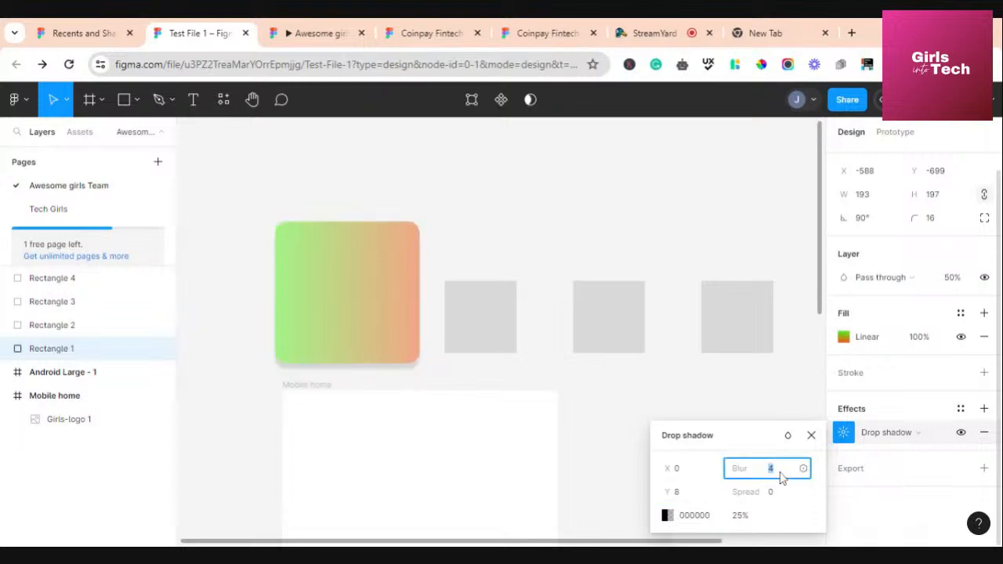
text(30)
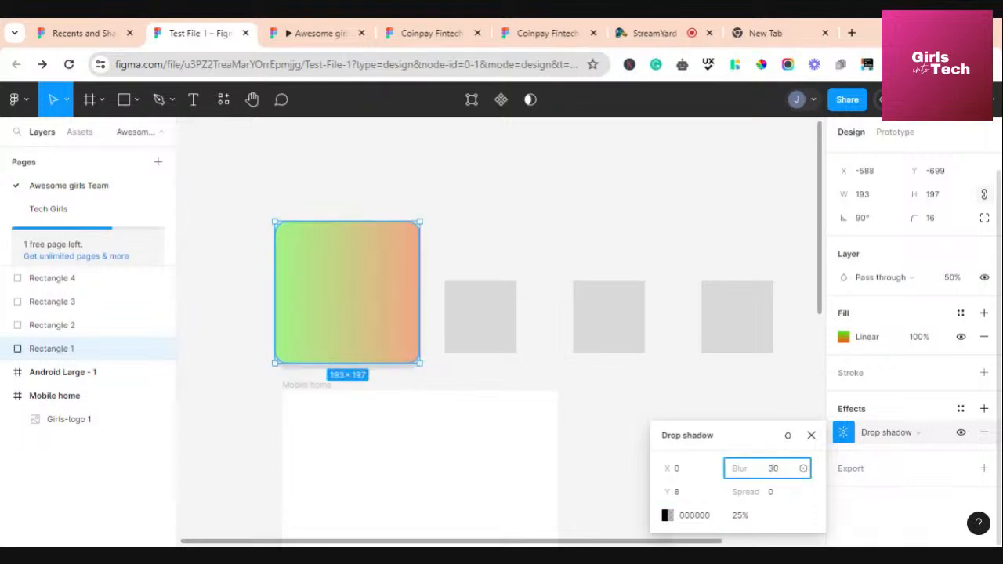
click(740, 517)
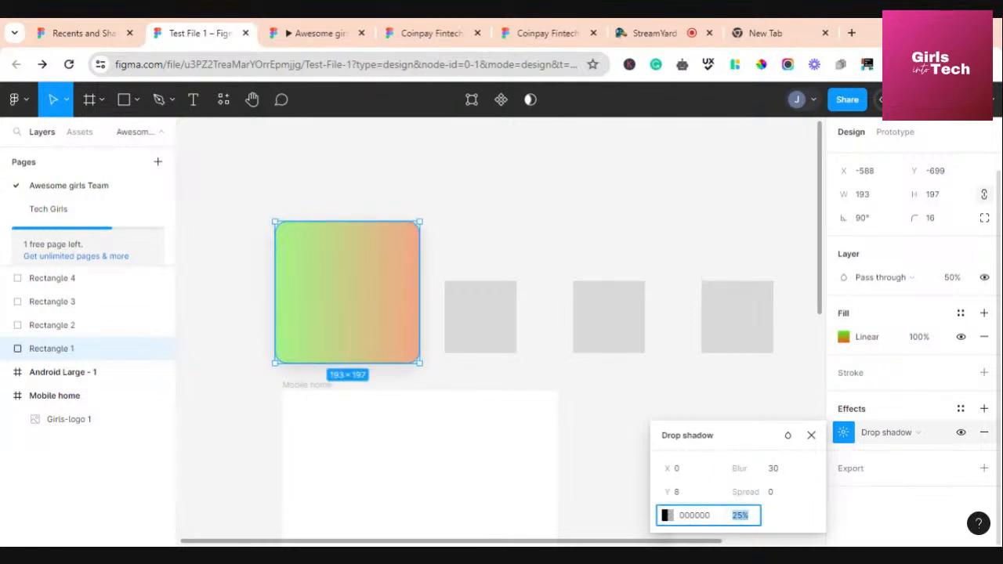
text(10)
key(Return)
Drag the rectangle into the Mobile home frame
scroll(399, 329, down, 3)
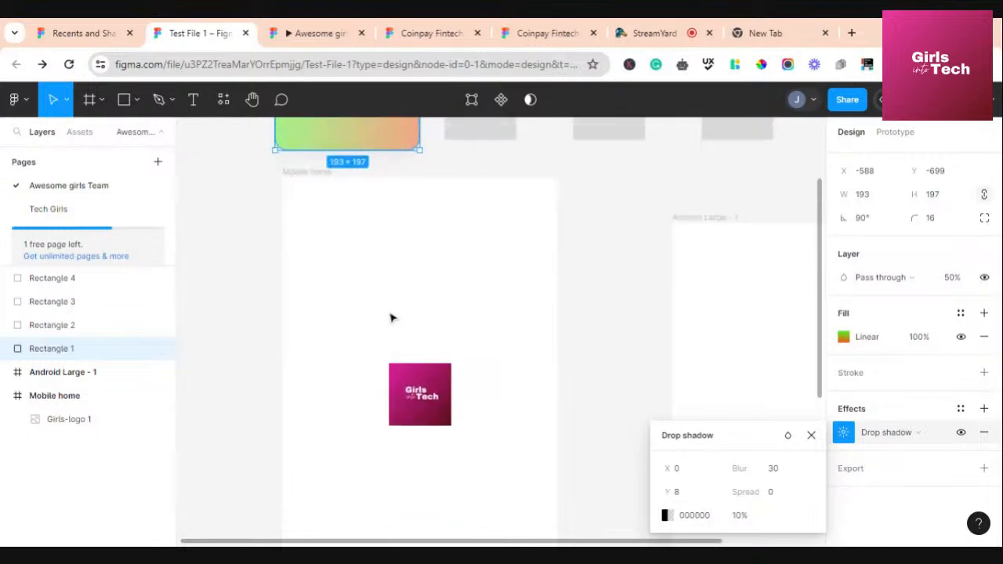
scroll(392, 317, up, 1)
drag(311, 183, 341, 373)
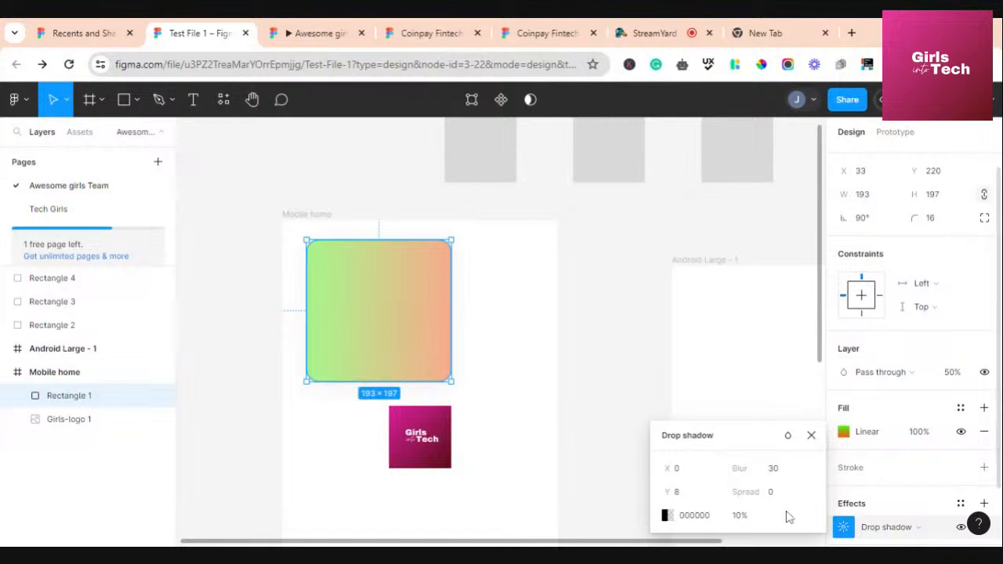
Change the drop shadow to 20% opacity with a Y offset of 10
click(739, 515)
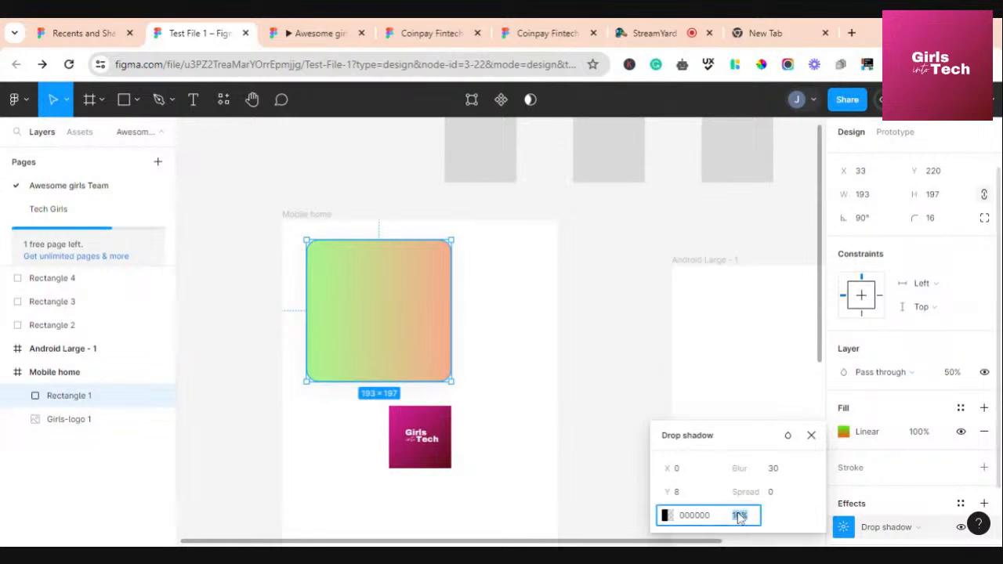
text(20)
key(Return)
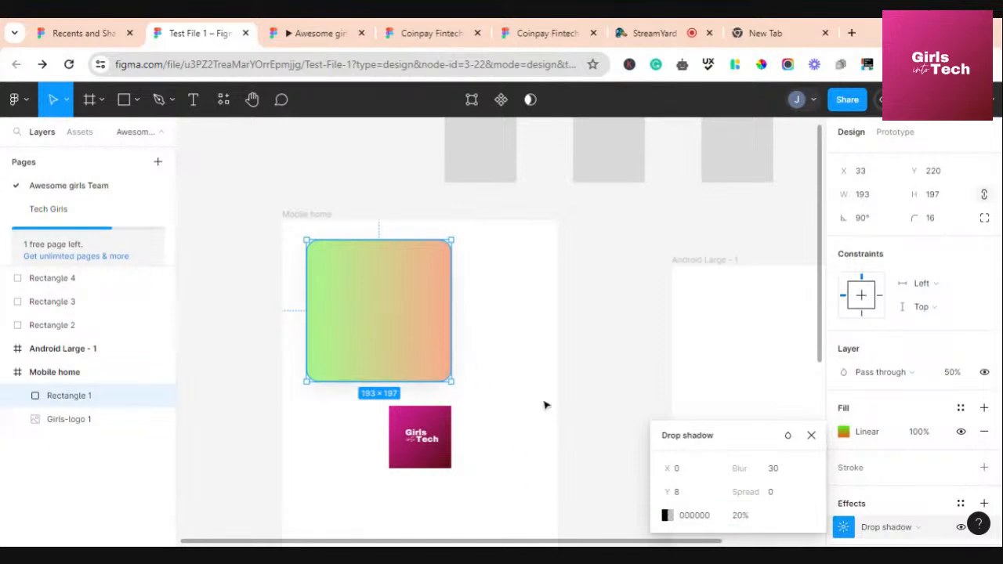
click(690, 492)
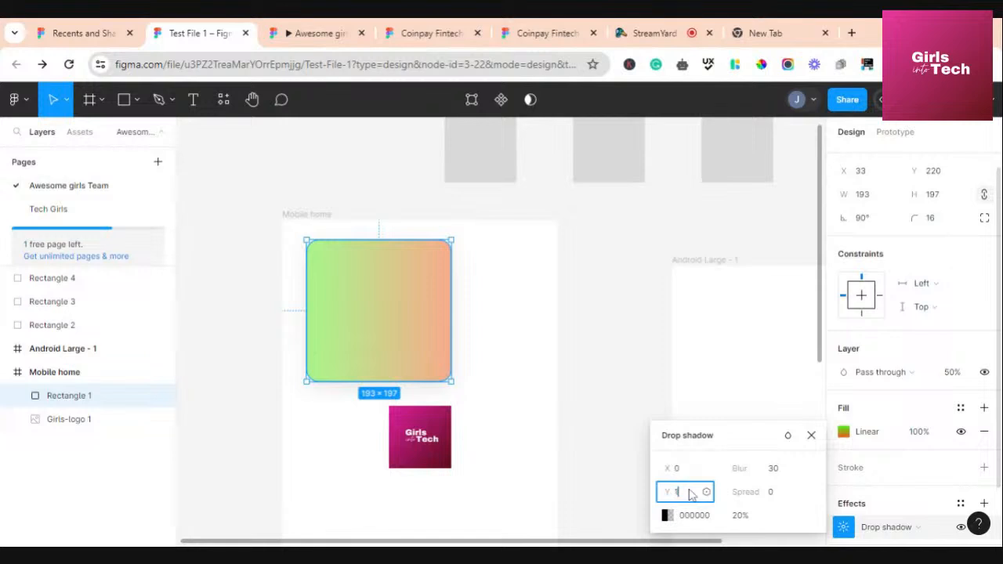
text(10)
click(389, 341)
click(531, 326)
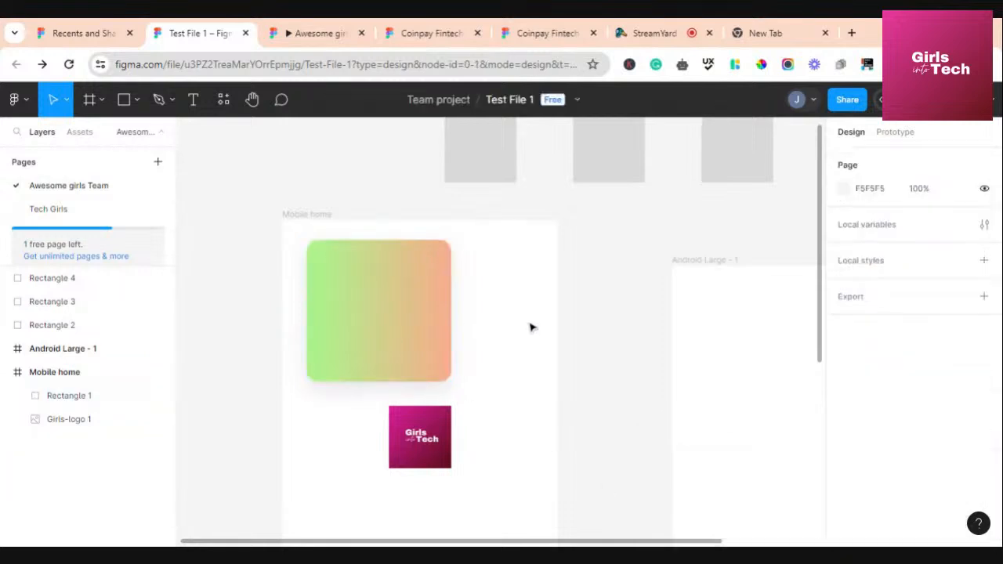
Move the Girls-logo 1 image down and right, below the rectangle
click(420, 439)
double_click(420, 443)
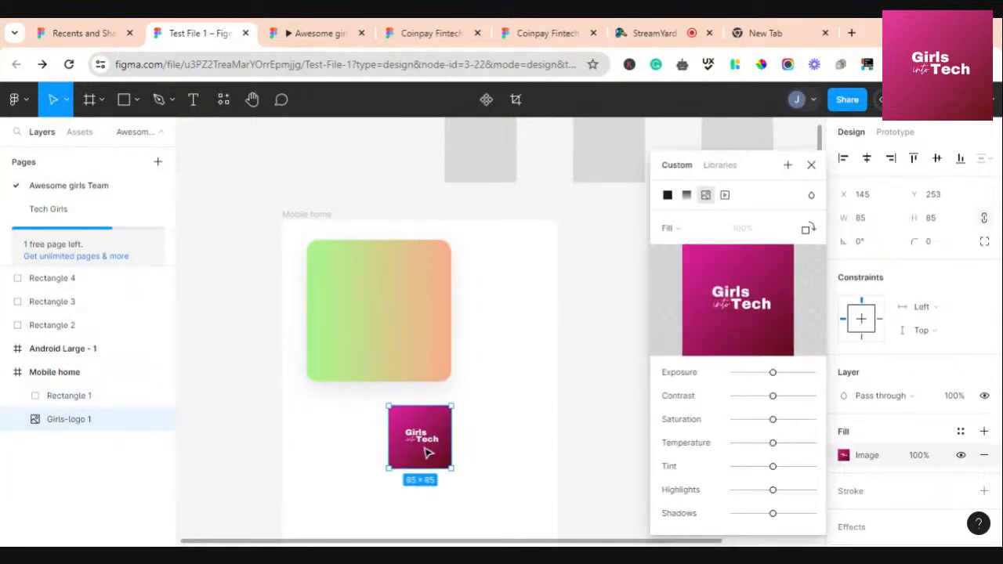
drag(417, 457, 433, 488)
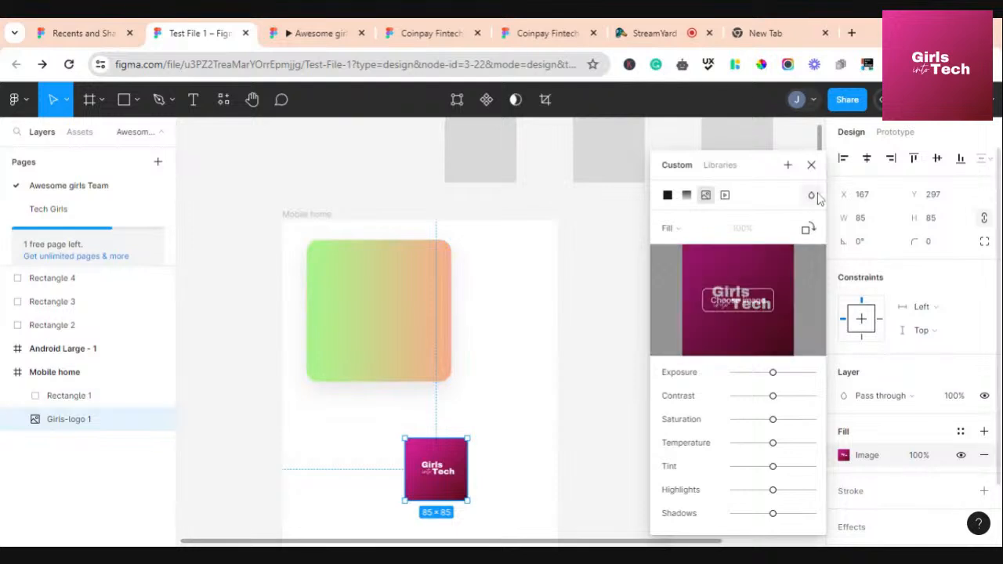
click(812, 167)
Shift the gradient rectangle right so it sits above the logo
click(374, 352)
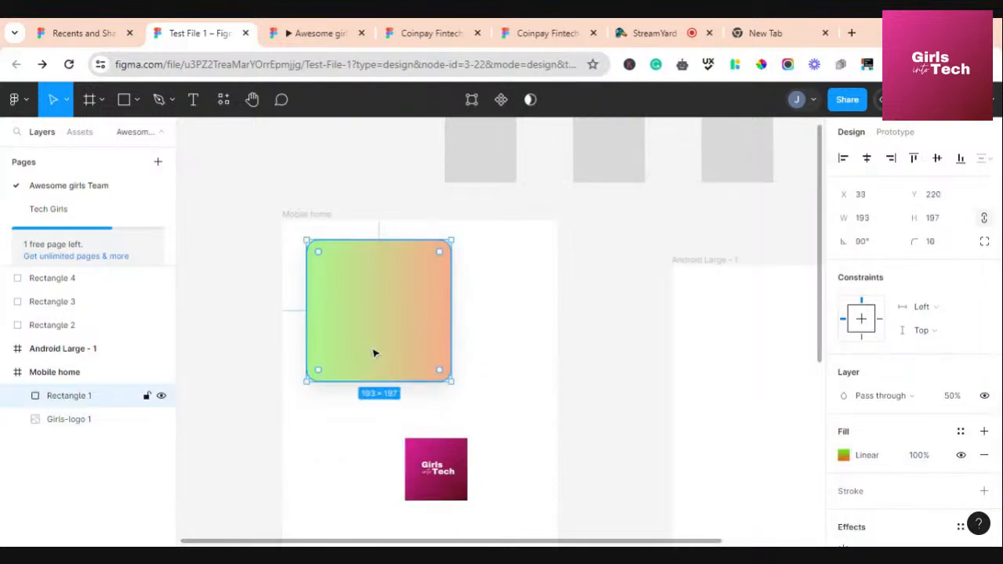
click(613, 350)
drag(380, 322, 417, 320)
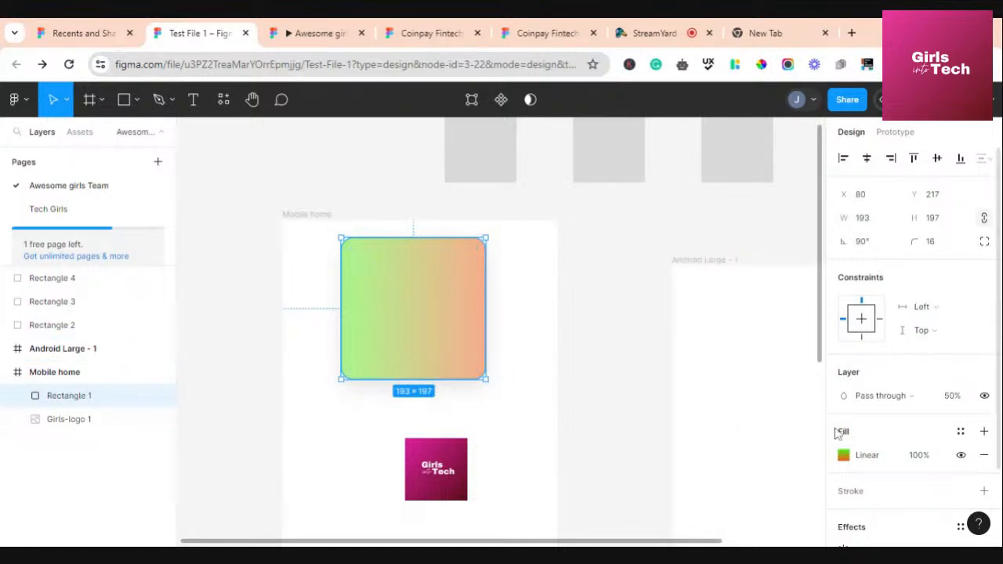
click(842, 456)
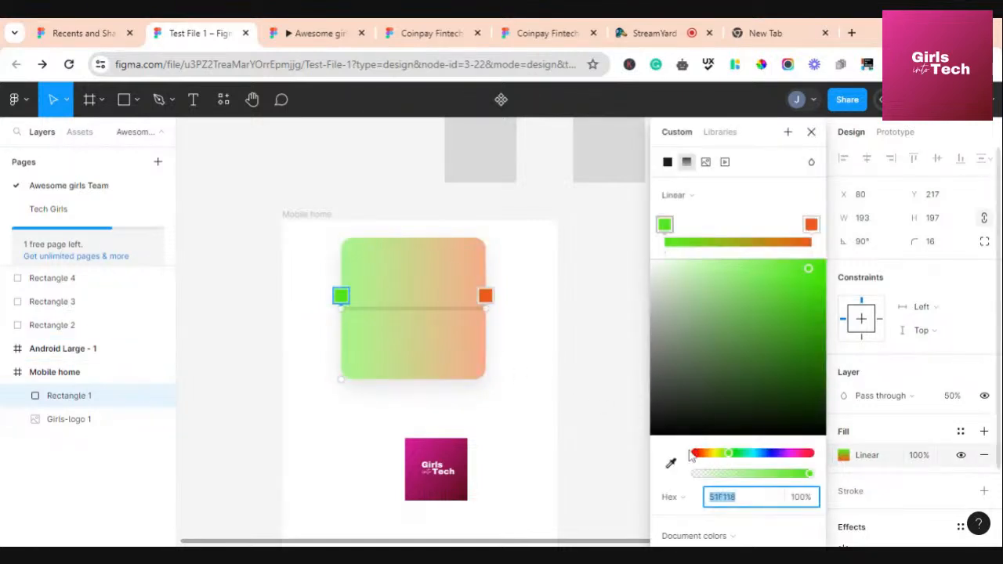
Replace the gradient with a solid green 51F118 fill at 100%
click(667, 163)
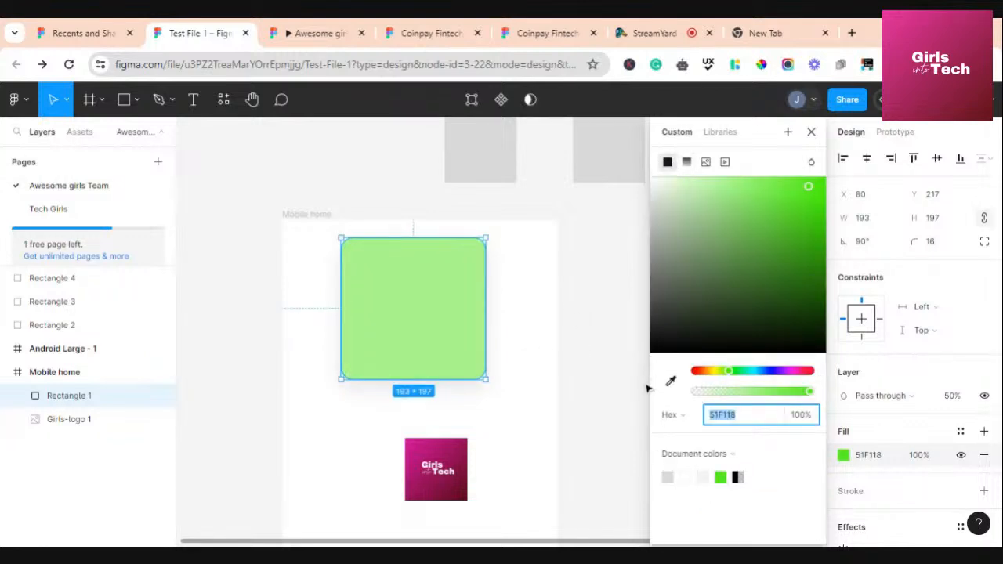
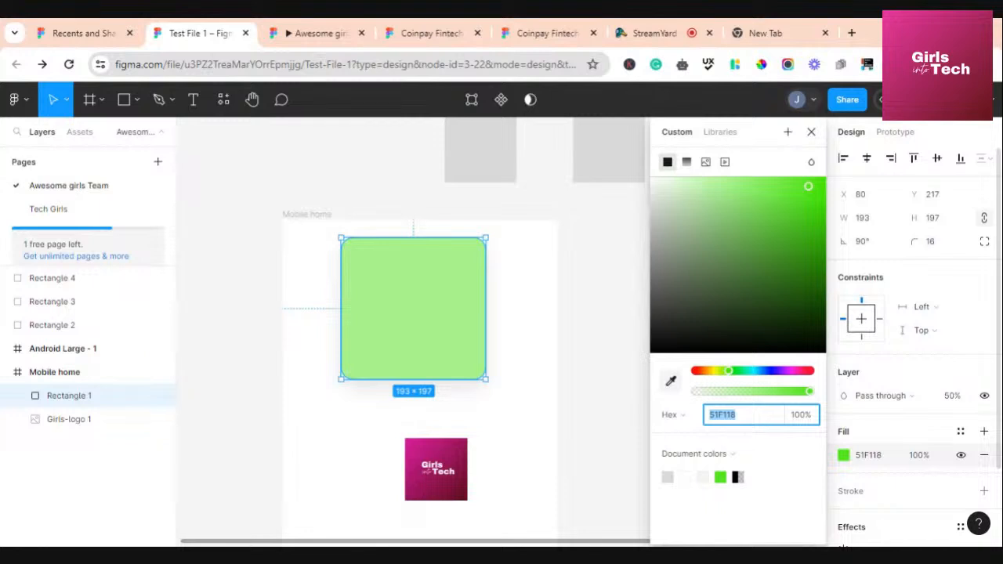
Sample the Girls-logo's pink (B11970) with the eyedropper as the rectangle's fill
click(671, 381)
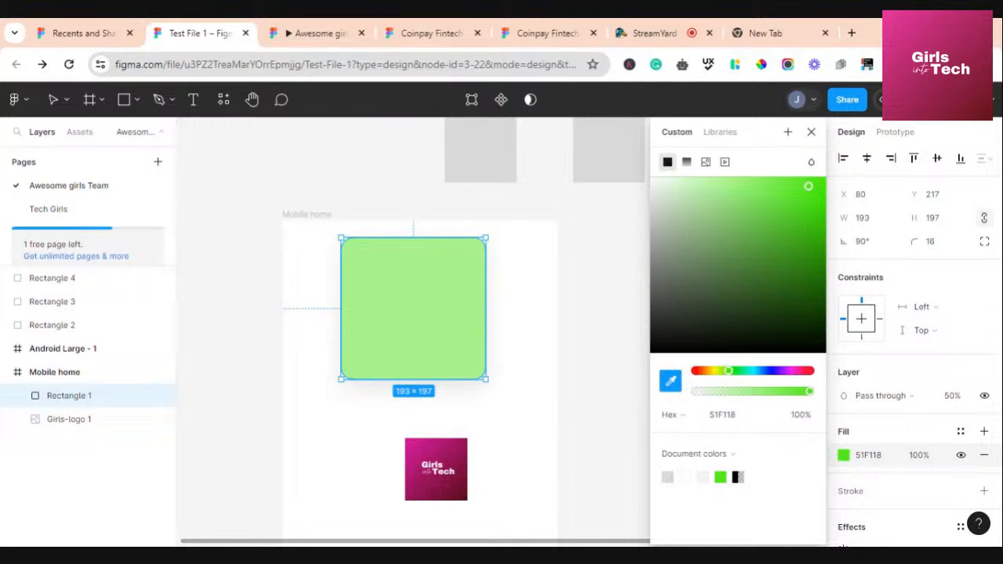
click(443, 443)
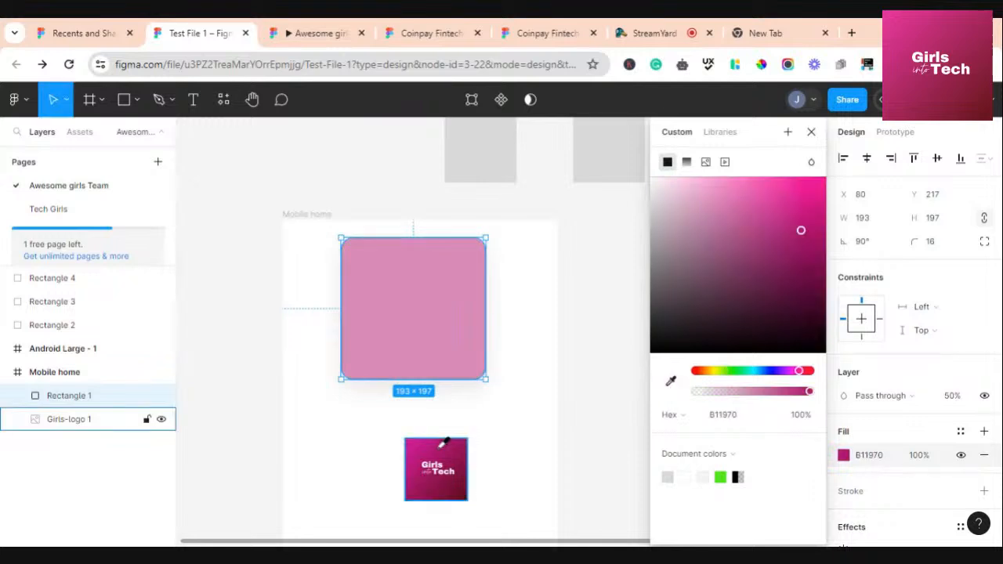
Re-sample the logo several times with the eyedropper, trying darker pink and magenta shades
click(671, 381)
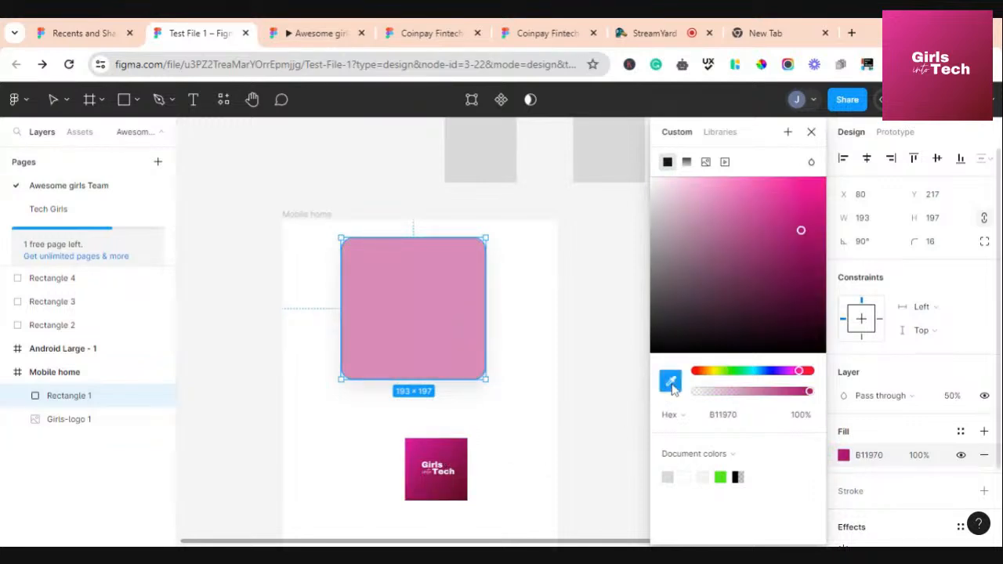
click(441, 487)
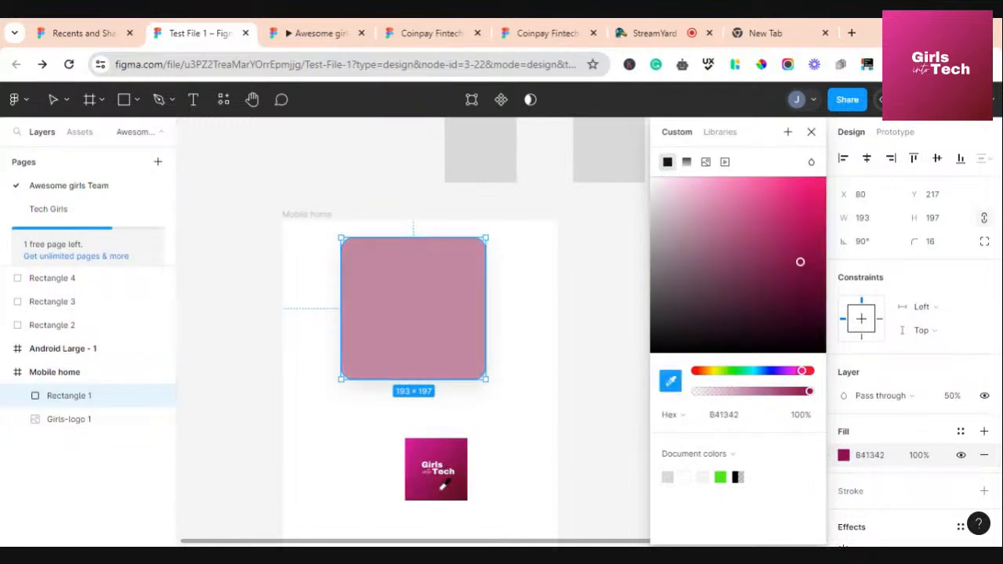
click(670, 380)
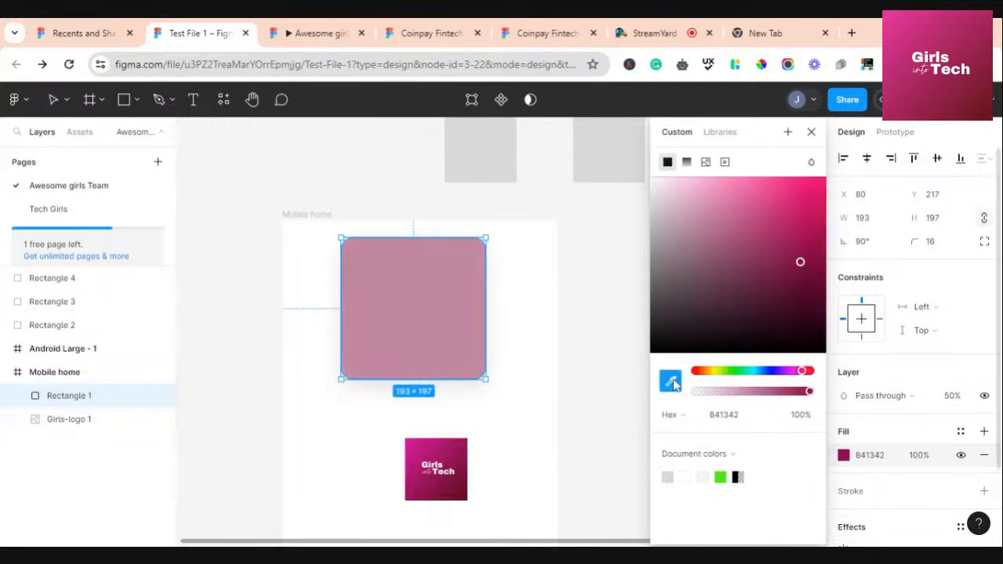
click(467, 486)
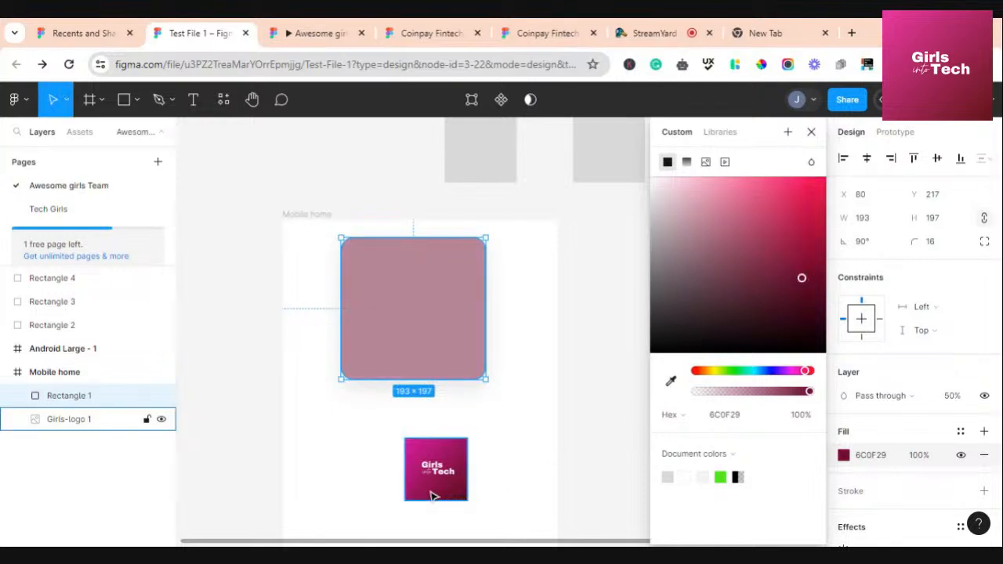
click(670, 381)
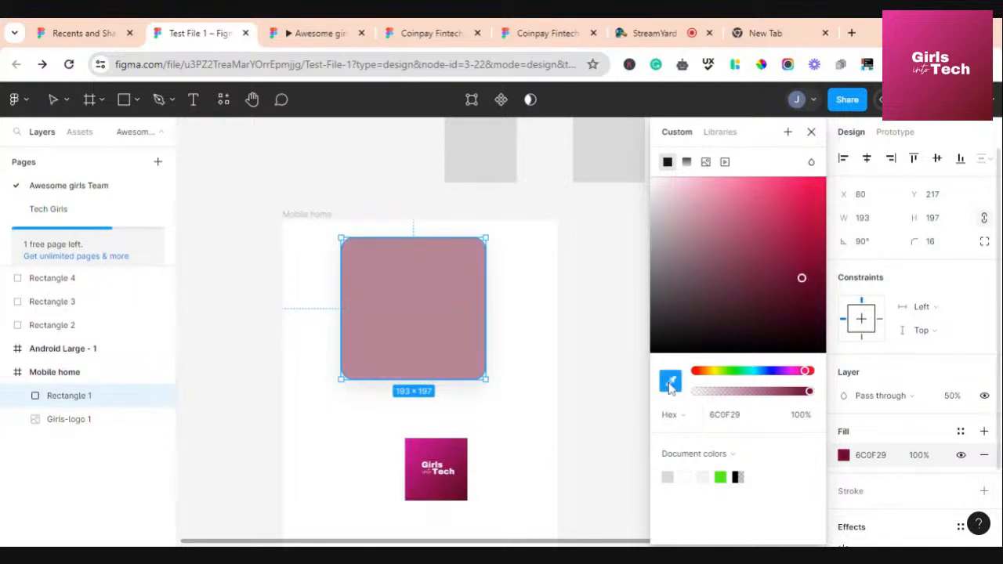
click(454, 462)
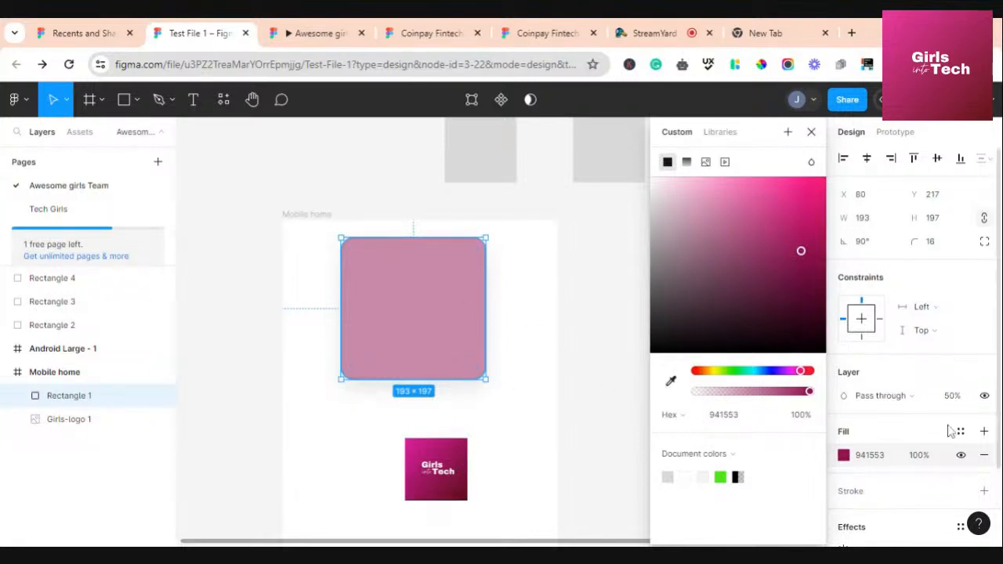
Set the rectangle's layer blend mode to Normal and its opacity to 100%
click(910, 400)
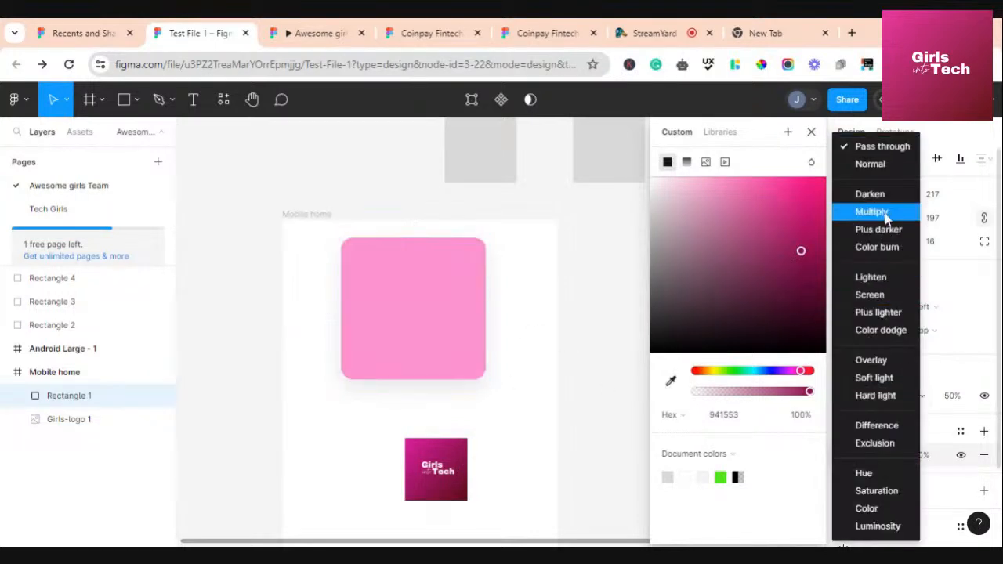
click(885, 167)
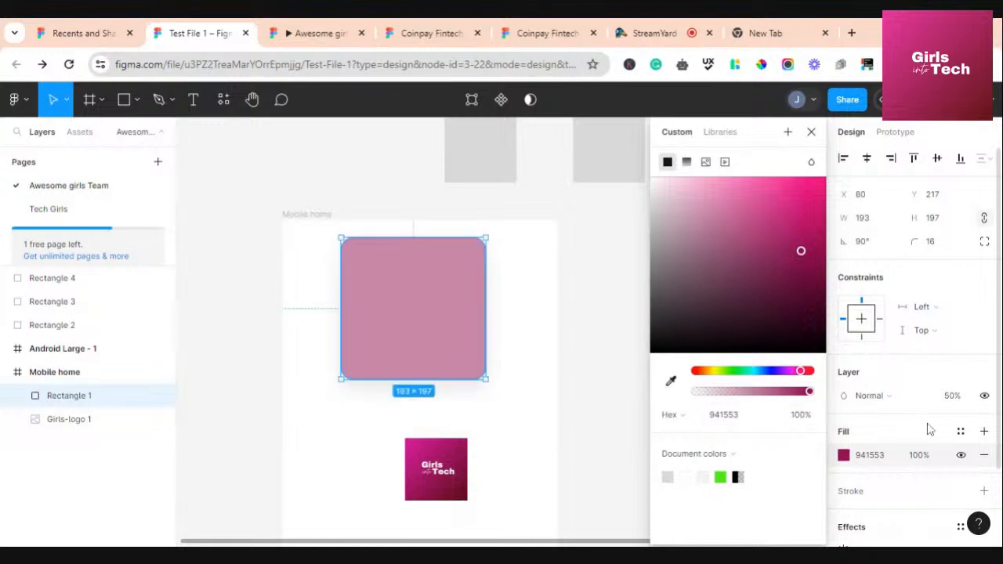
click(956, 396)
text(100)
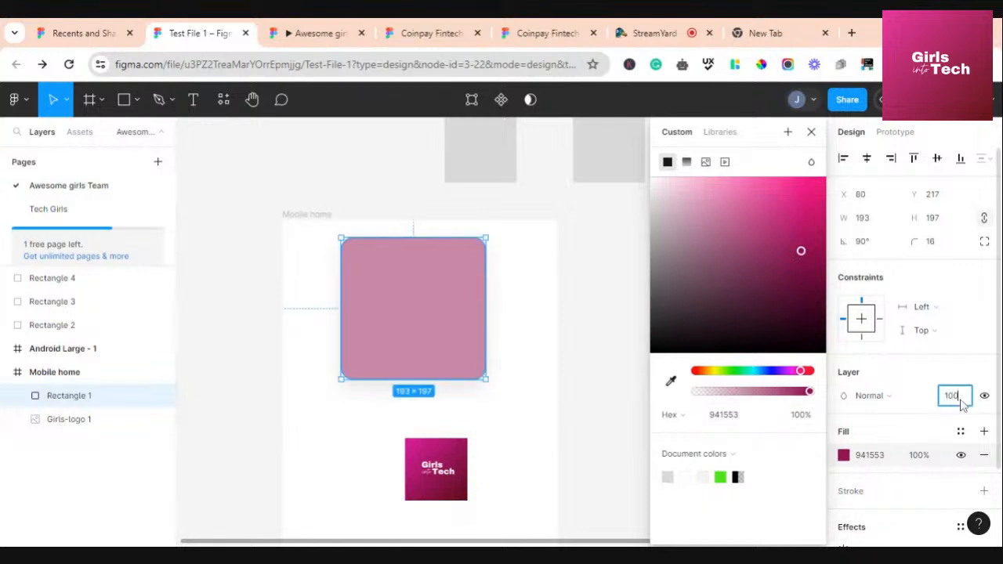
click(384, 321)
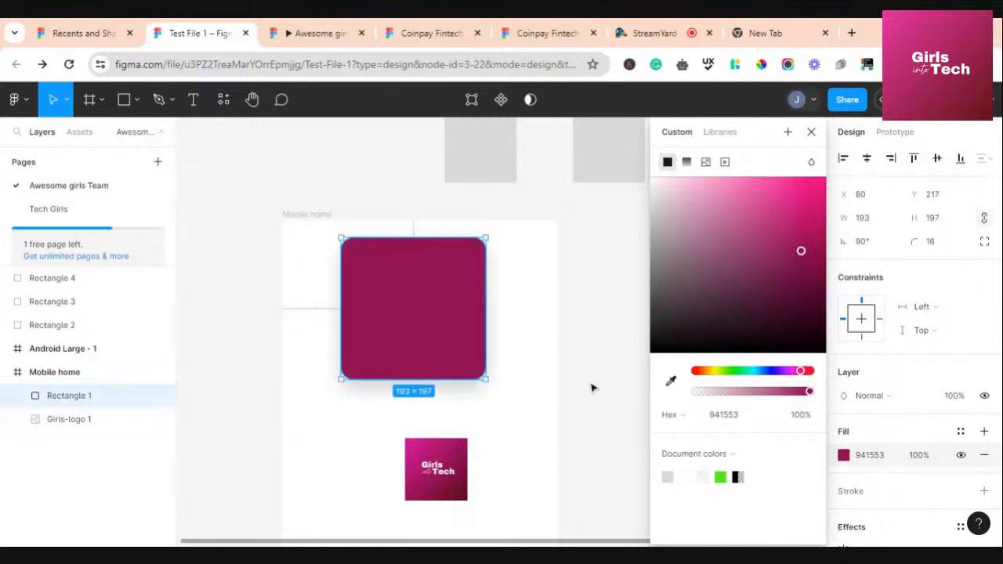
Sample magenta 9D165C from the logo as the fill at 100%, then close the picker
click(670, 380)
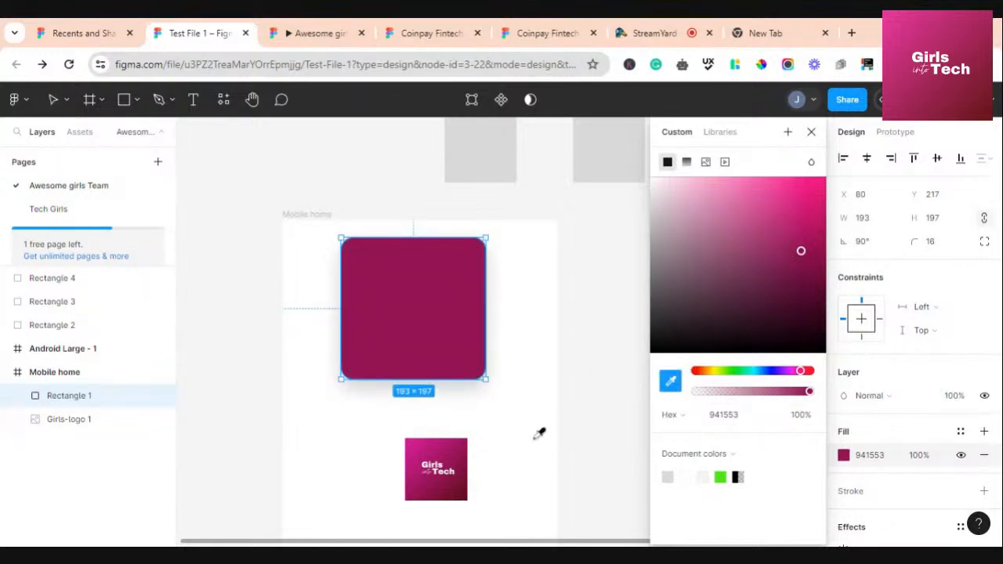
click(453, 461)
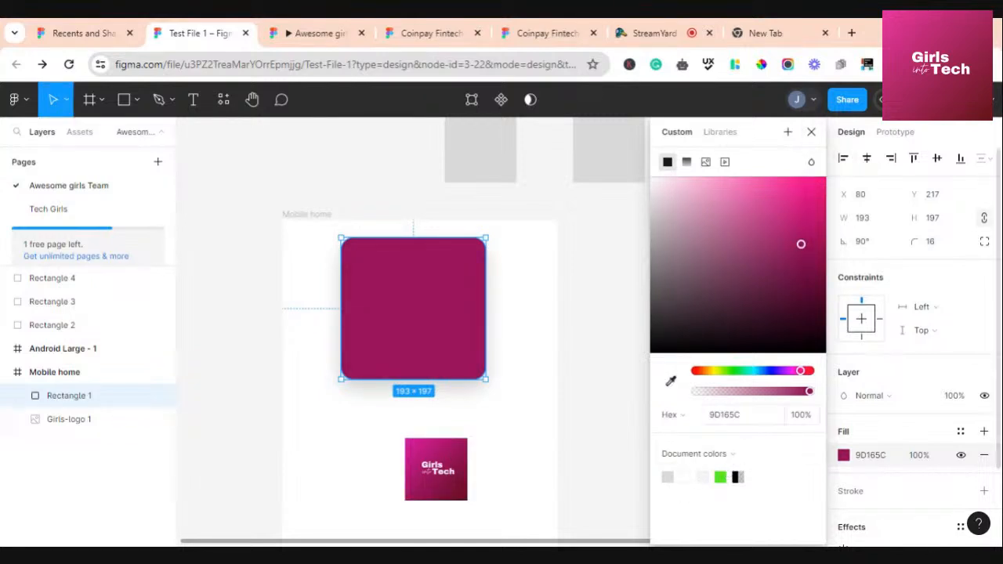
click(740, 415)
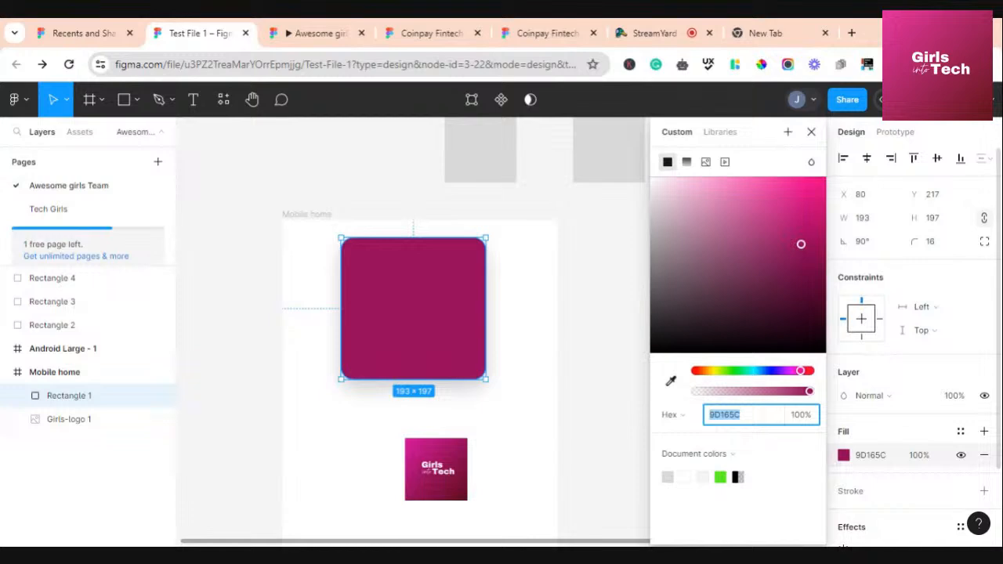
click(750, 416)
mouse_move(809, 398)
mouse_down()
mouse_move(739, 396)
mouse_move(817, 402)
mouse_up()
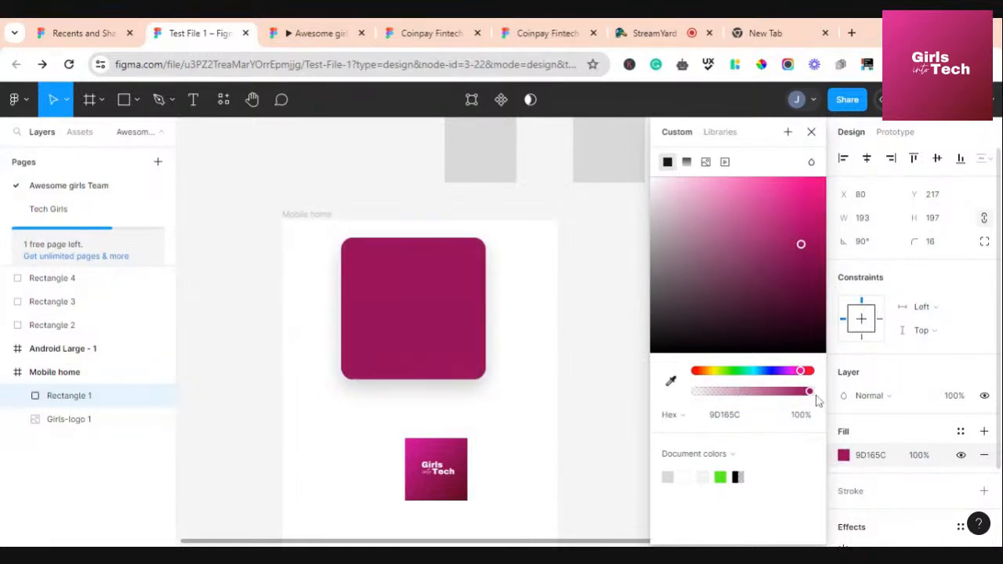
click(811, 132)
scroll(929, 455, down, 2)
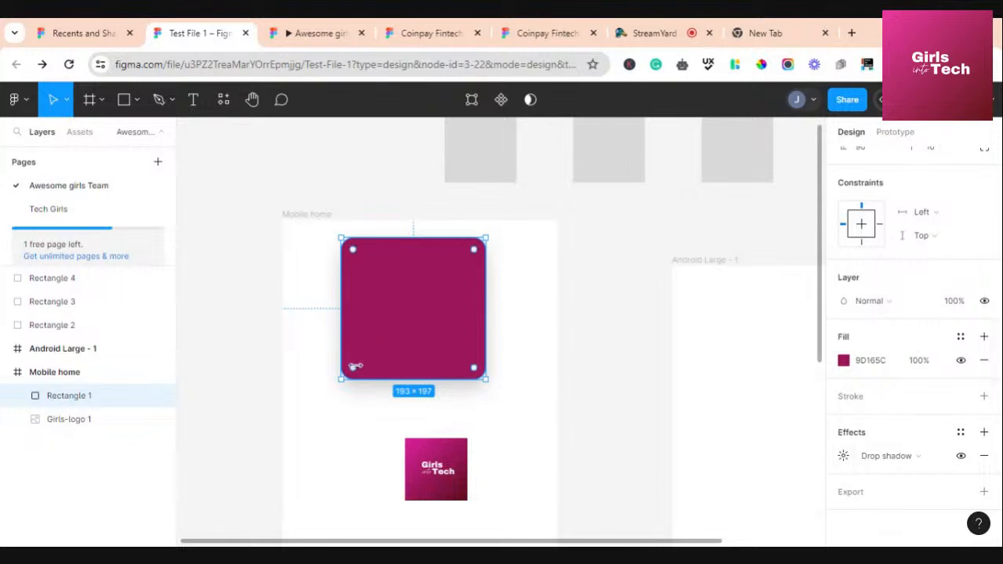
click(516, 391)
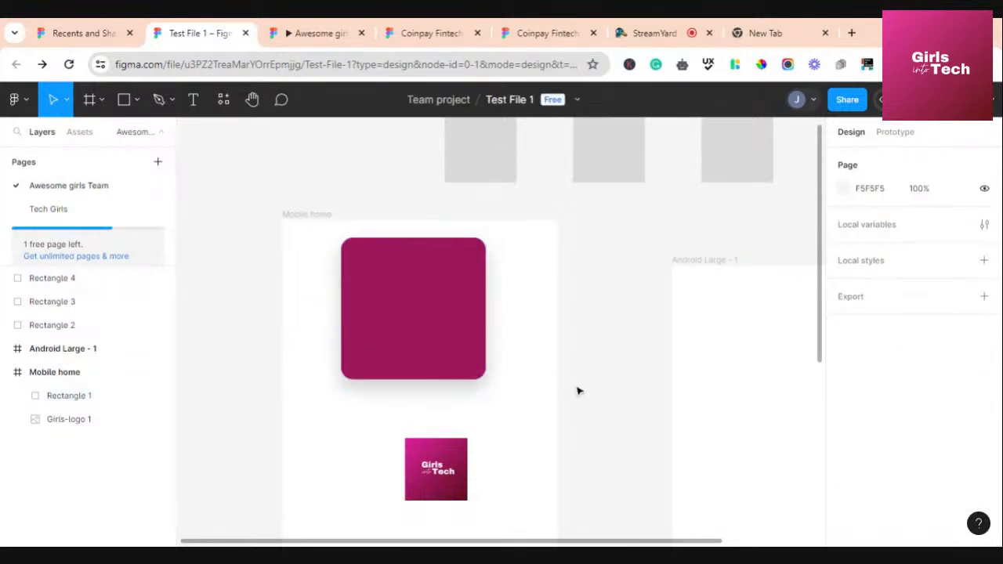
click(881, 266)
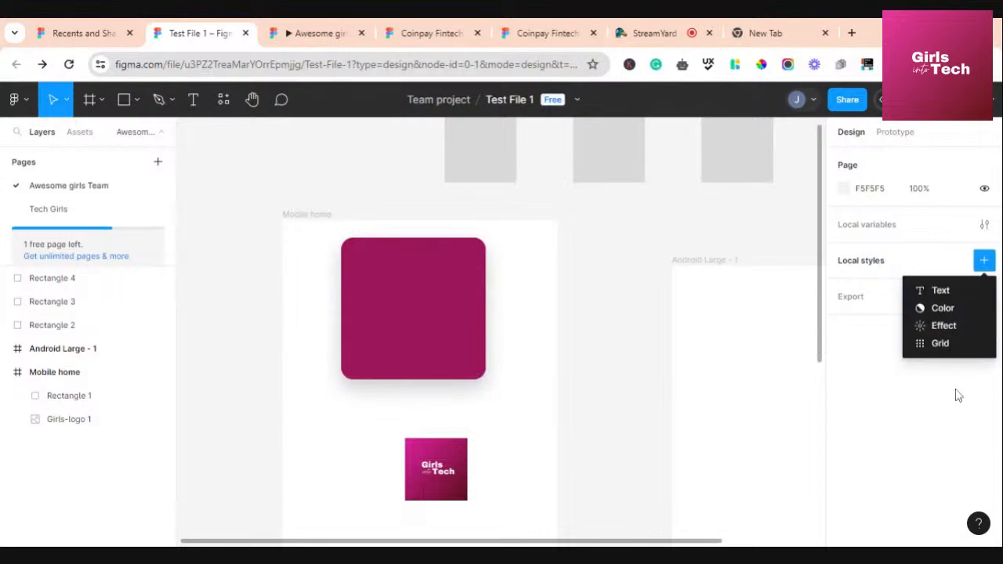
click(619, 255)
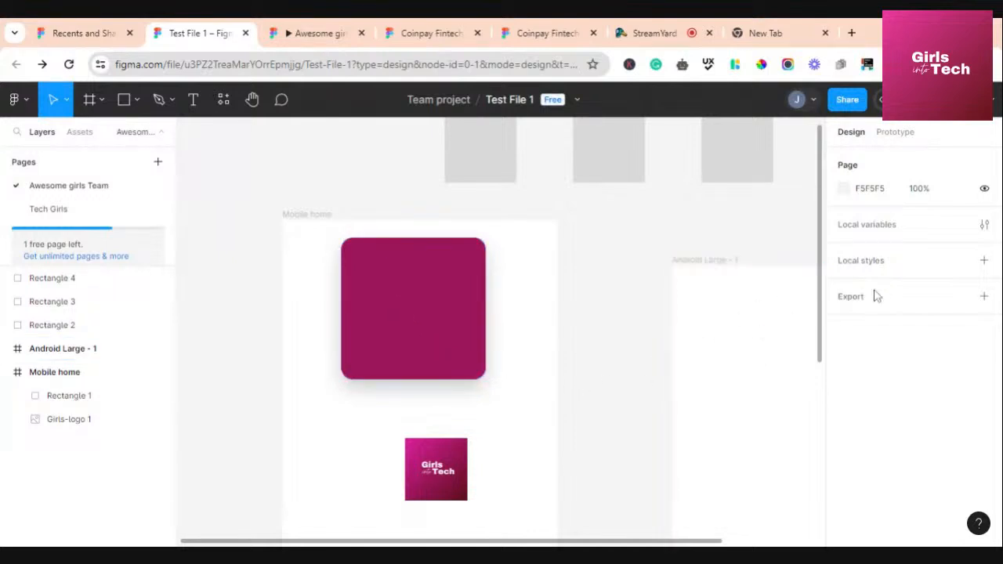
click(302, 216)
Nudge the Mobile home frame slightly downward
drag(406, 297, 403, 318)
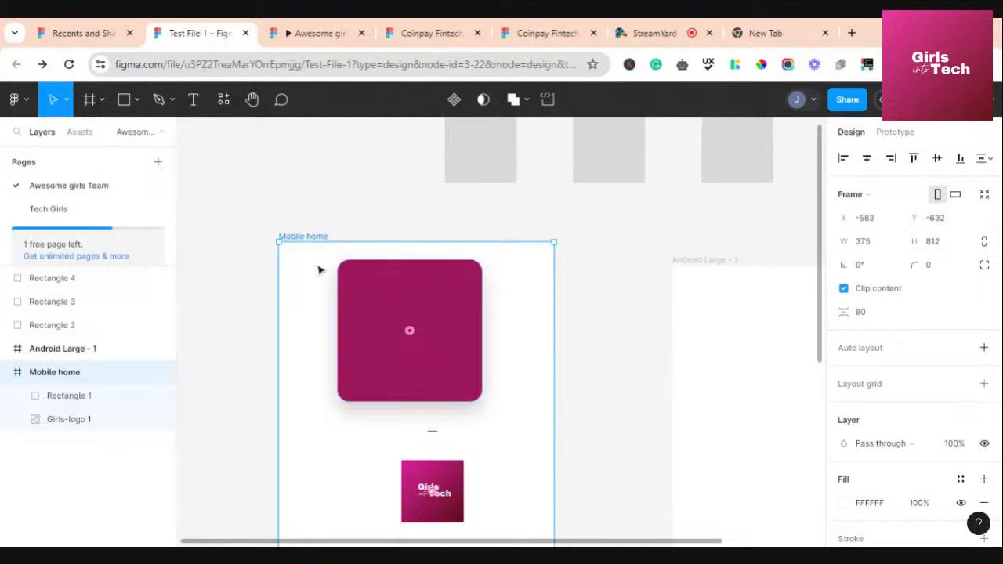
scroll(495, 371, down, 2)
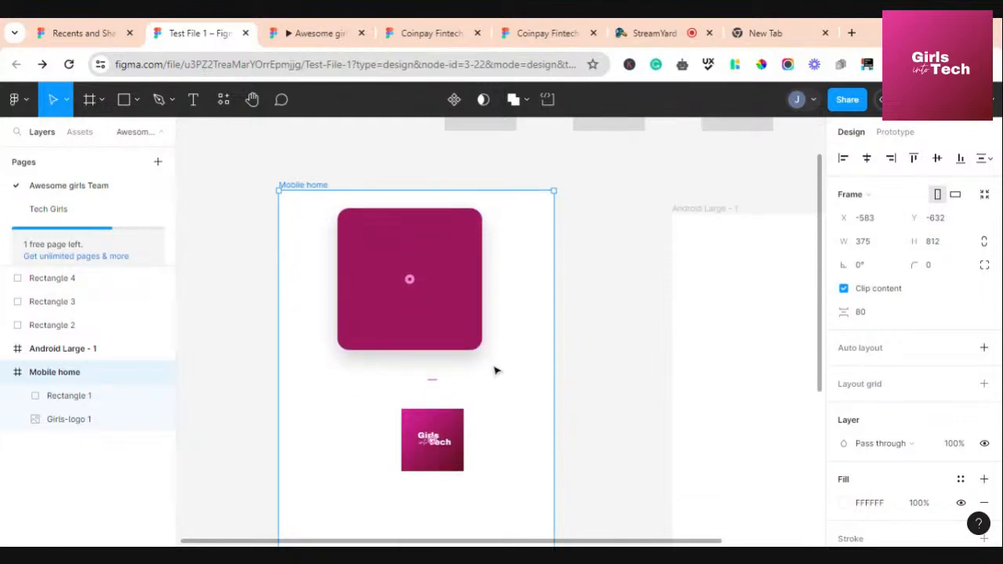
scroll(909, 368, down, 3)
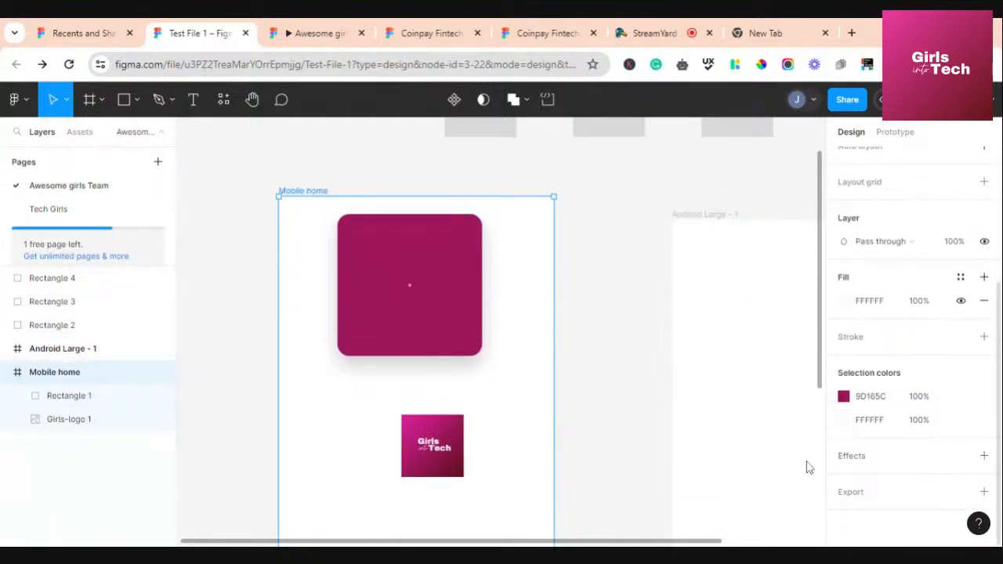
Add a 1x PNG export setting to the Mobile home frame
click(851, 492)
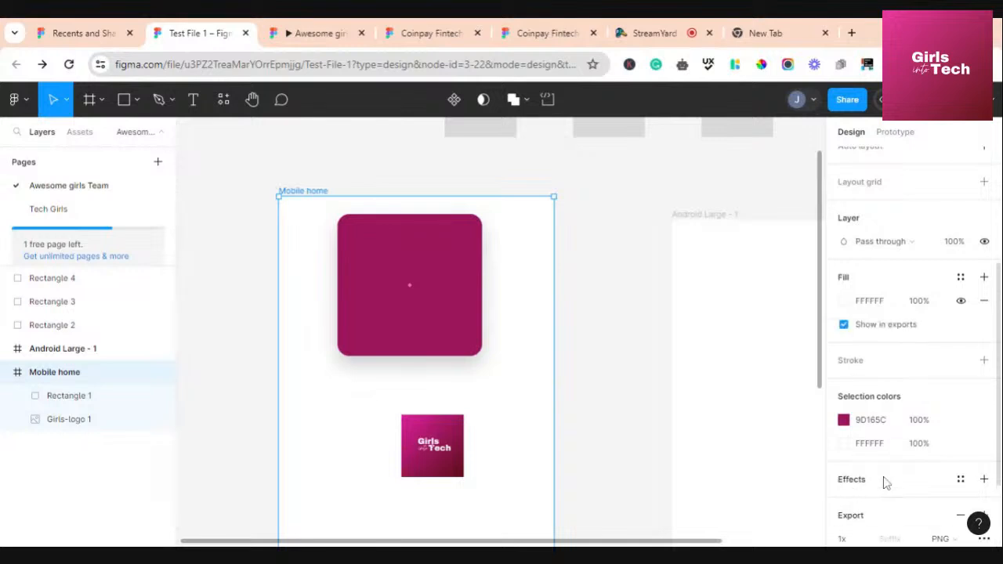
scroll(885, 470, down, 1)
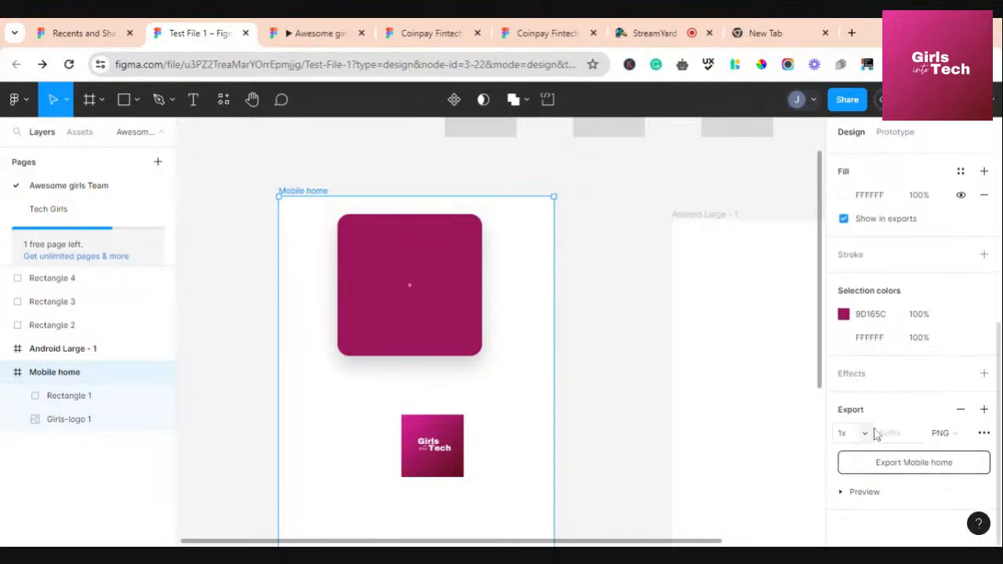
click(961, 436)
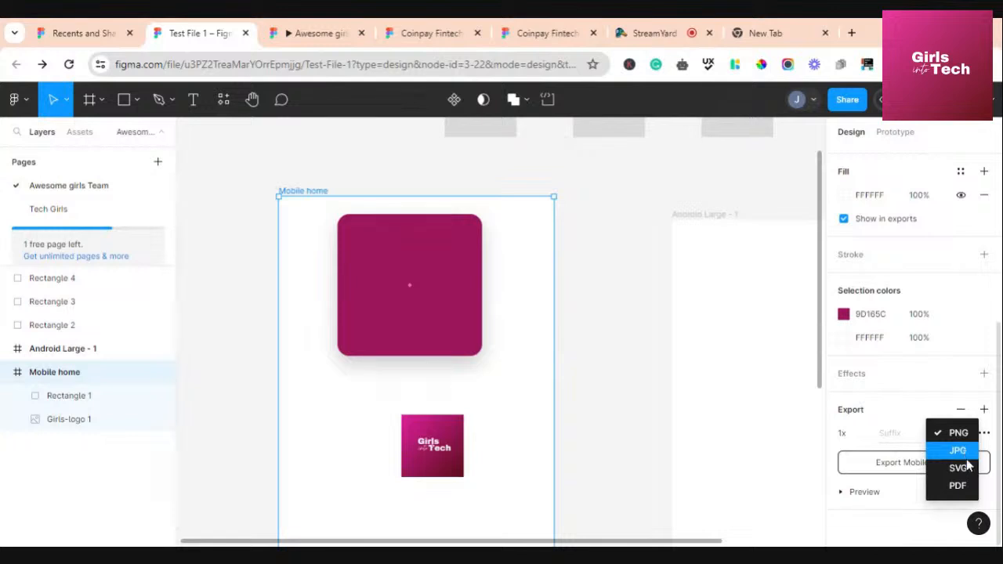
click(924, 404)
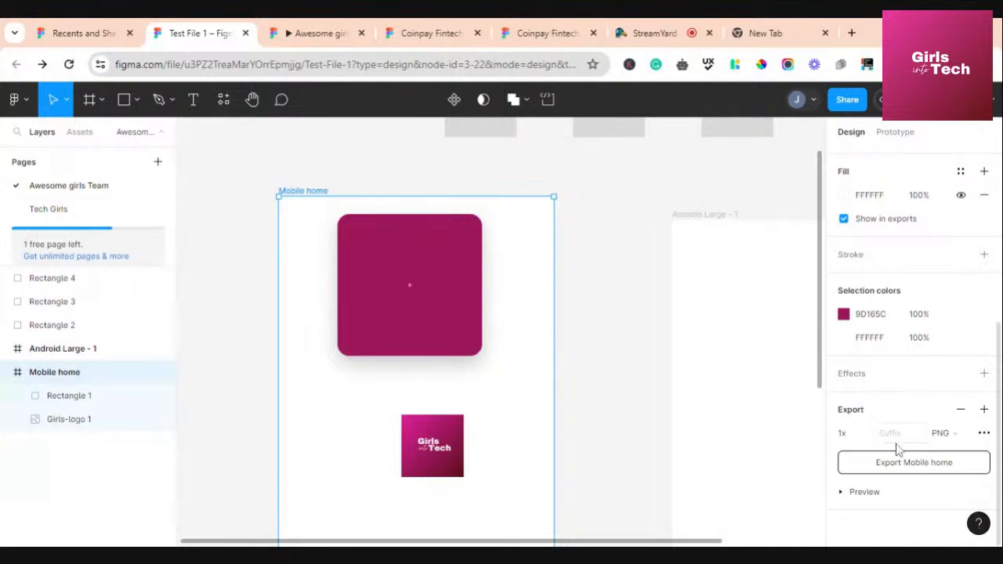
click(984, 440)
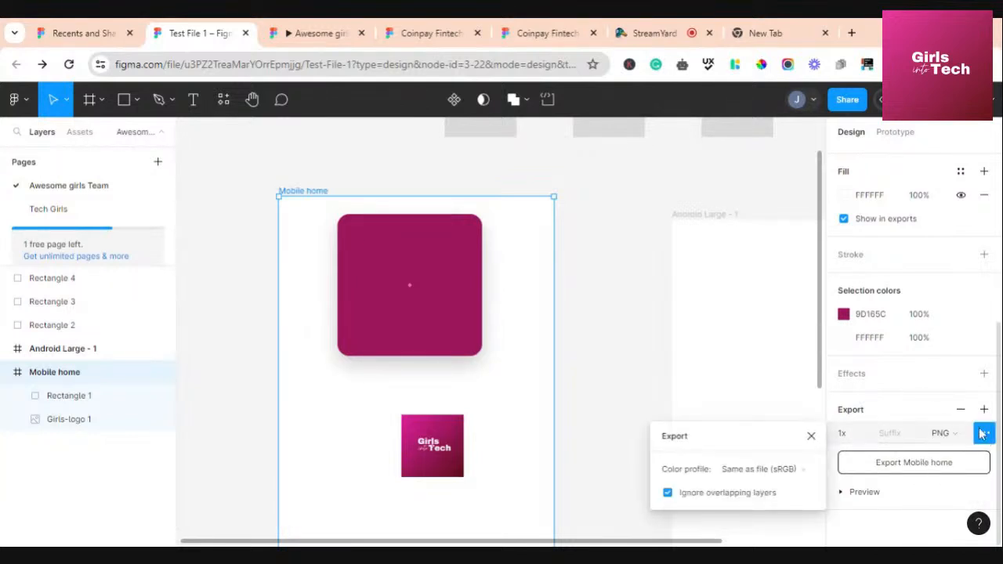
click(945, 408)
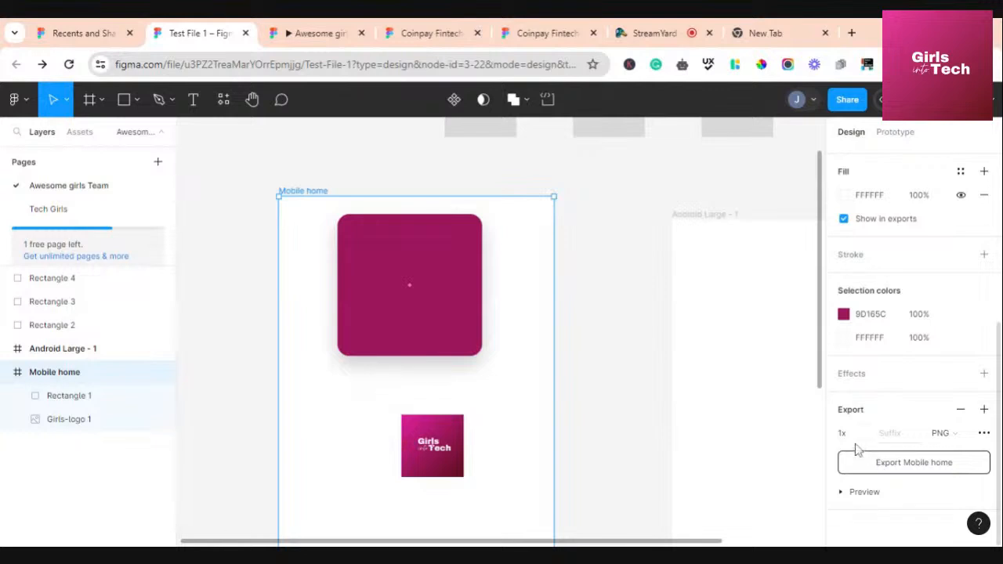
Preview and export Mobile home as a PNG, then deselect the frame
click(856, 492)
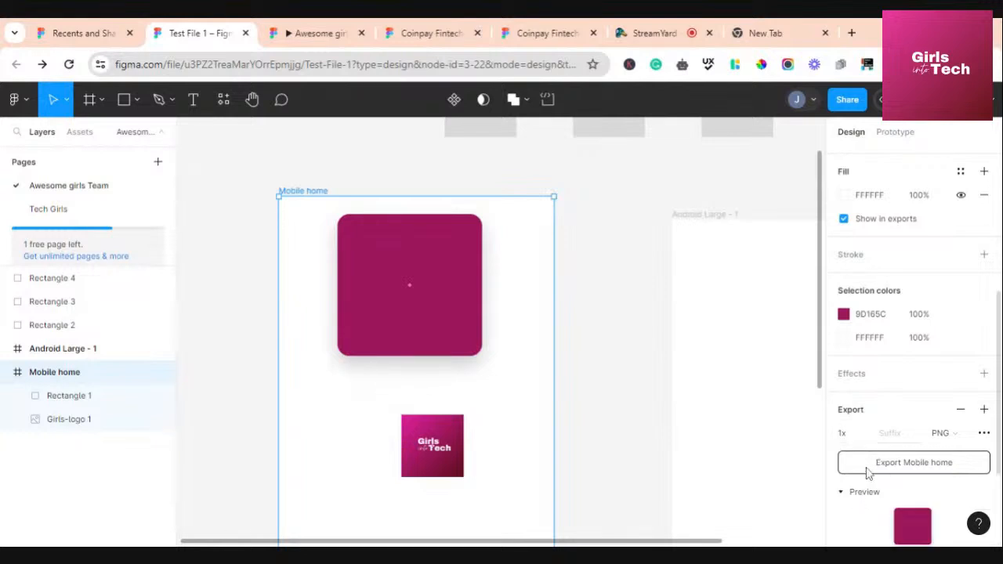
scroll(866, 470, down, 2)
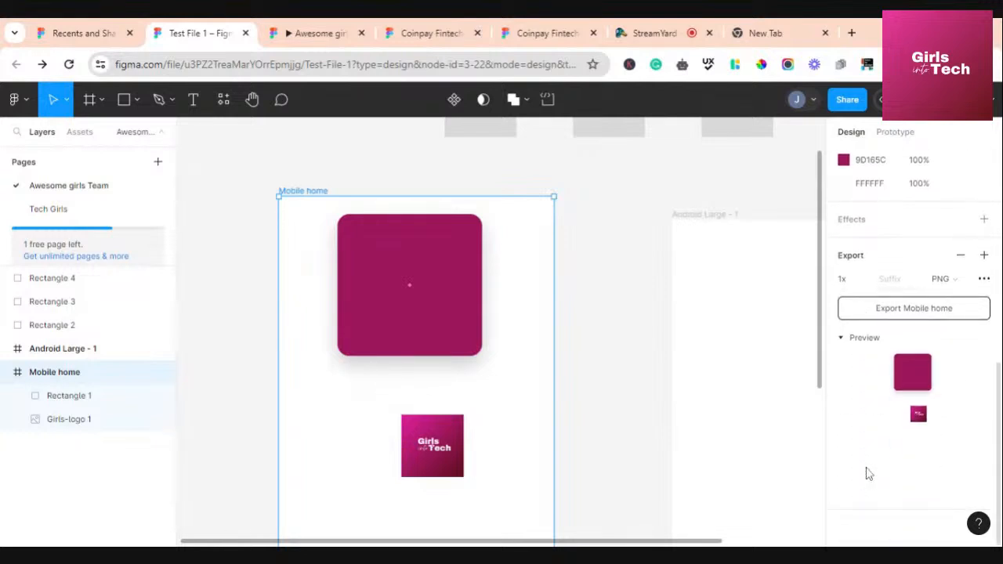
click(916, 321)
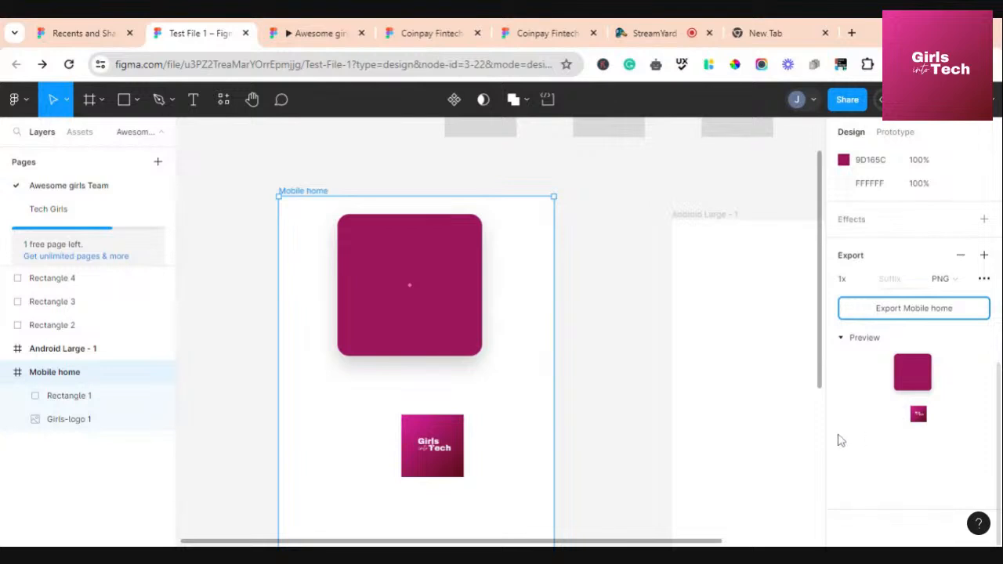
click(644, 268)
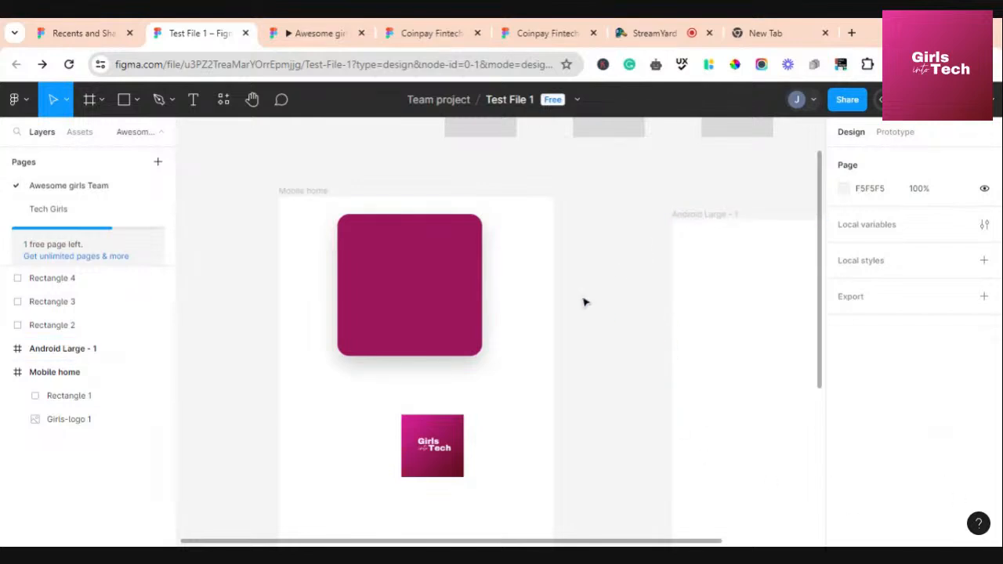
scroll(557, 259, down, 1)
scroll(557, 259, up, 3)
scroll(558, 260, down, 5)
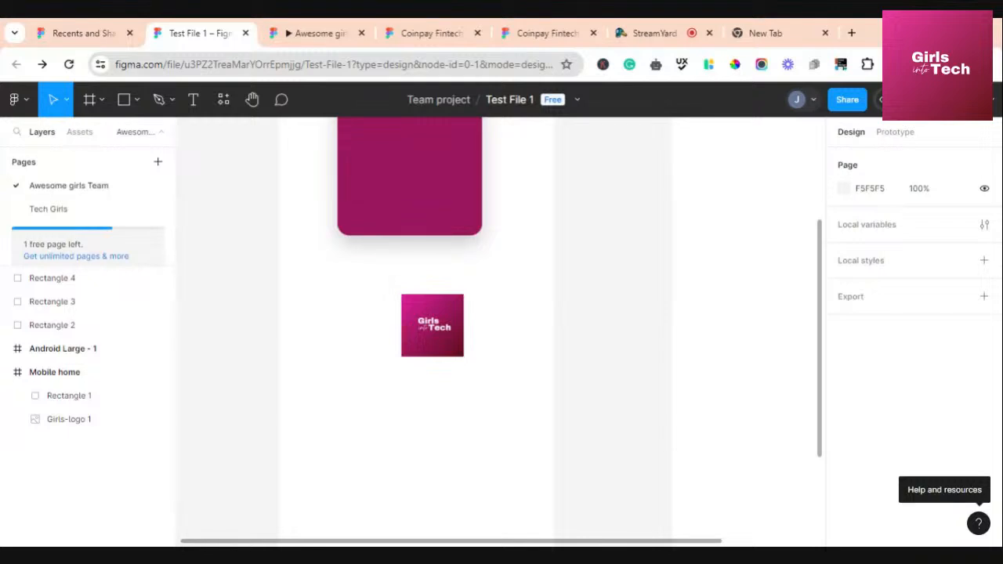
Show the Keyboard shortcuts reference from the Help and resources menu
click(980, 524)
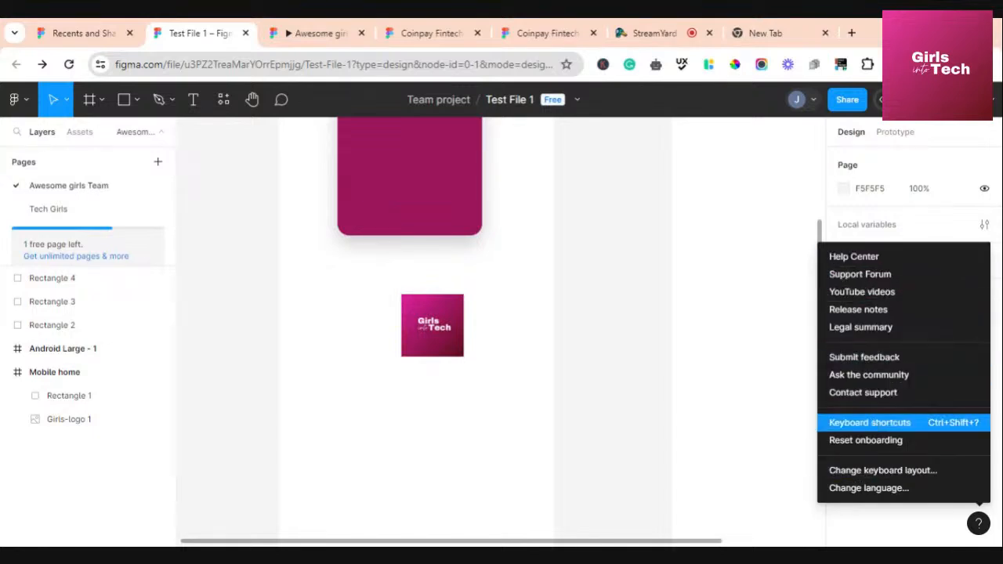
click(881, 425)
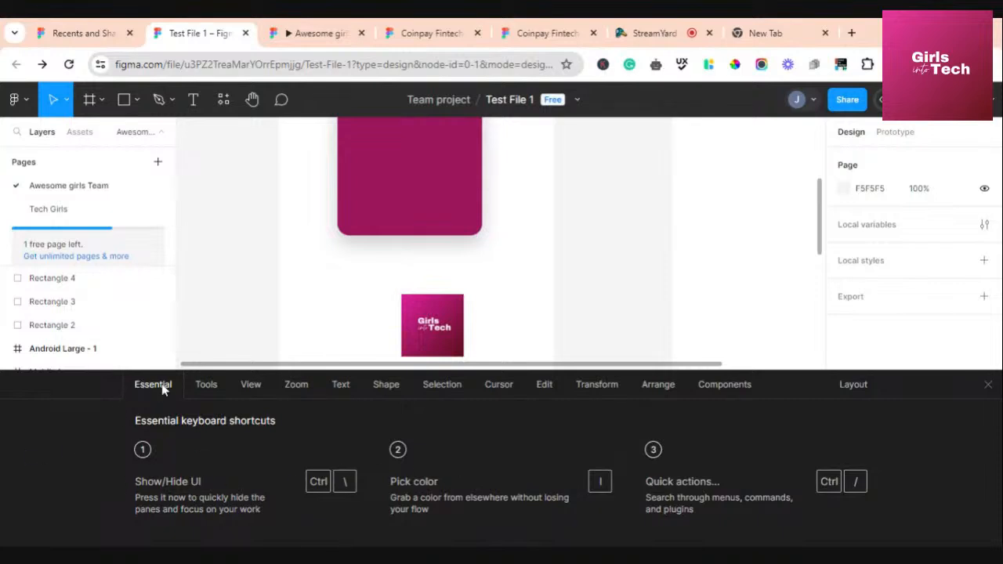
Browse the Tools and View shortcut lists, then close the shortcuts reference
click(203, 387)
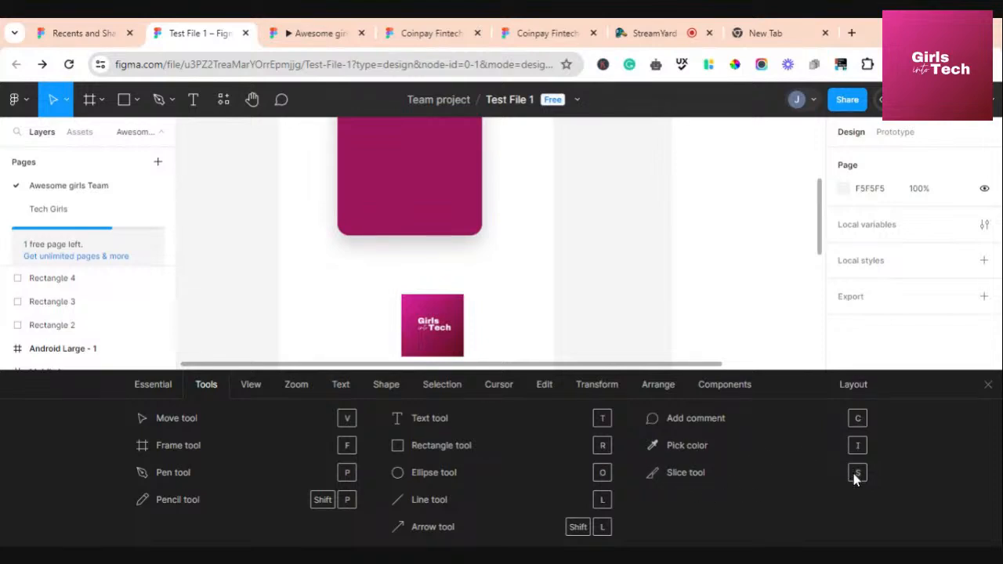
click(251, 386)
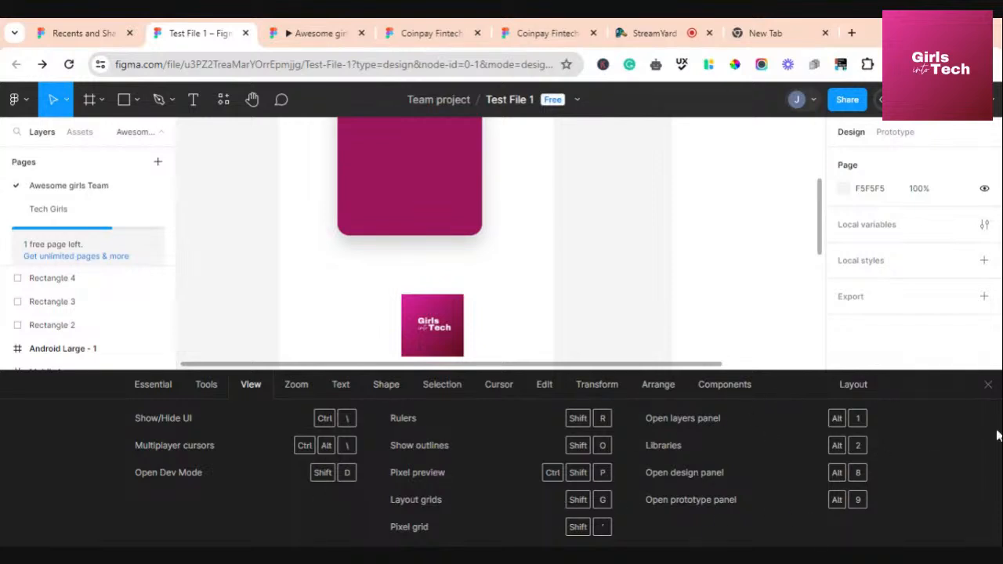
click(988, 386)
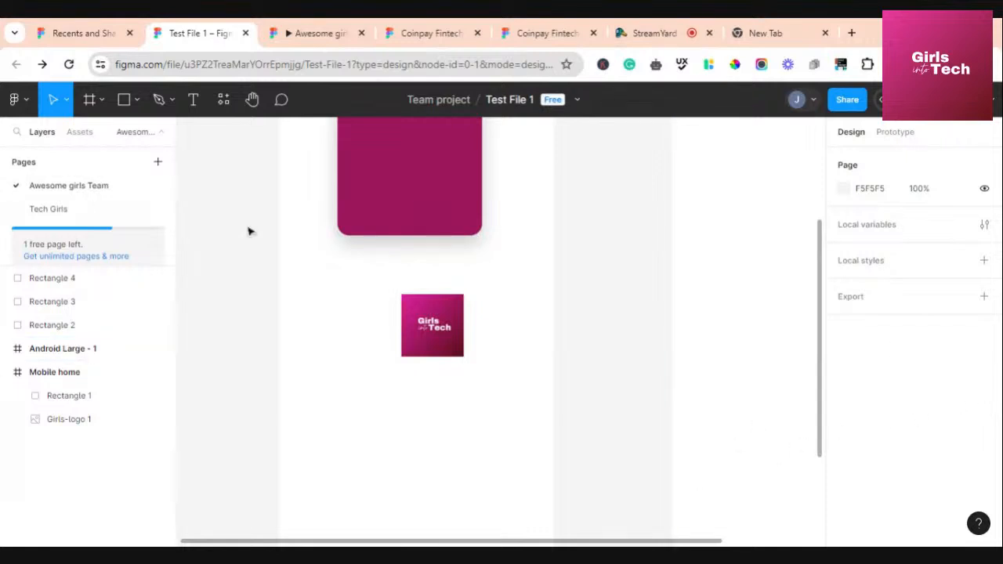
Pan the canvas and switch to the StreamYard studio tab
scroll(420, 244, down, 2)
scroll(421, 243, up, 6)
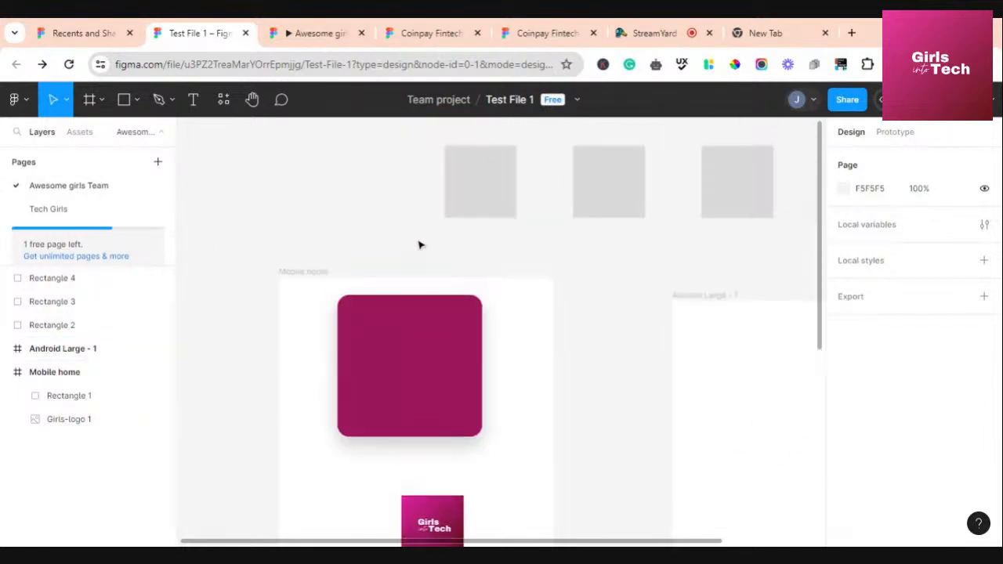
scroll(419, 245, down, 2)
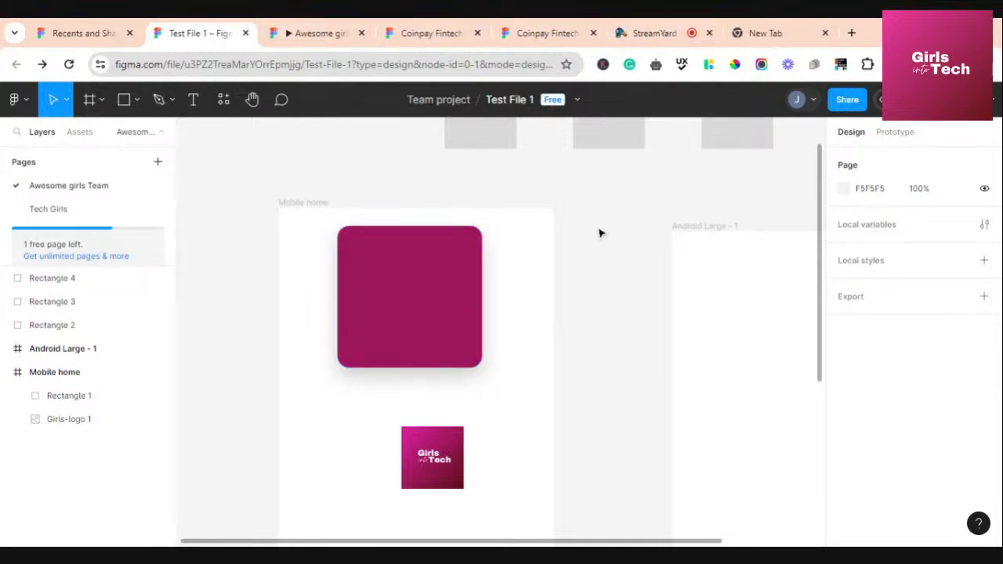
click(645, 37)
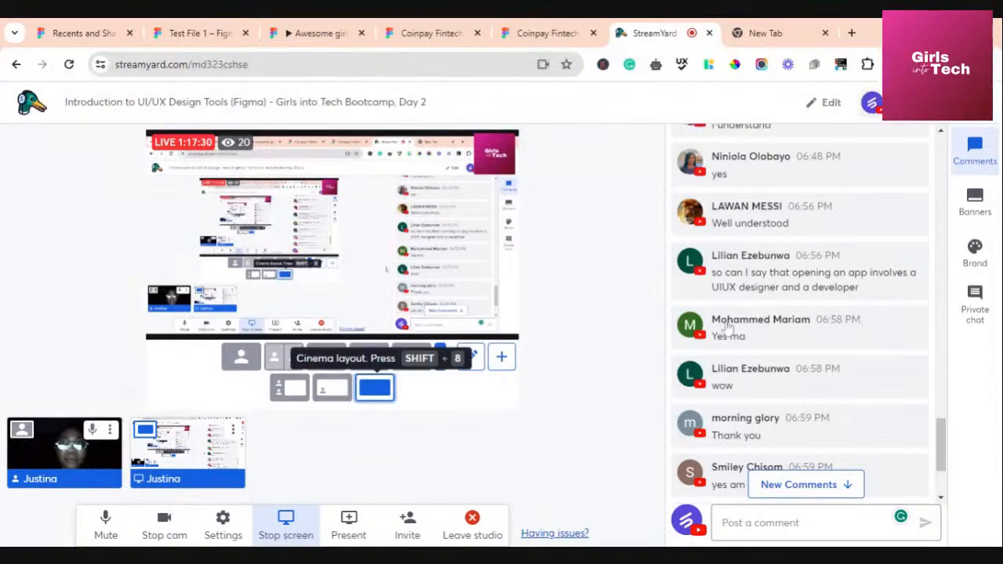
scroll(784, 330, down, 3)
scroll(786, 333, down, 5)
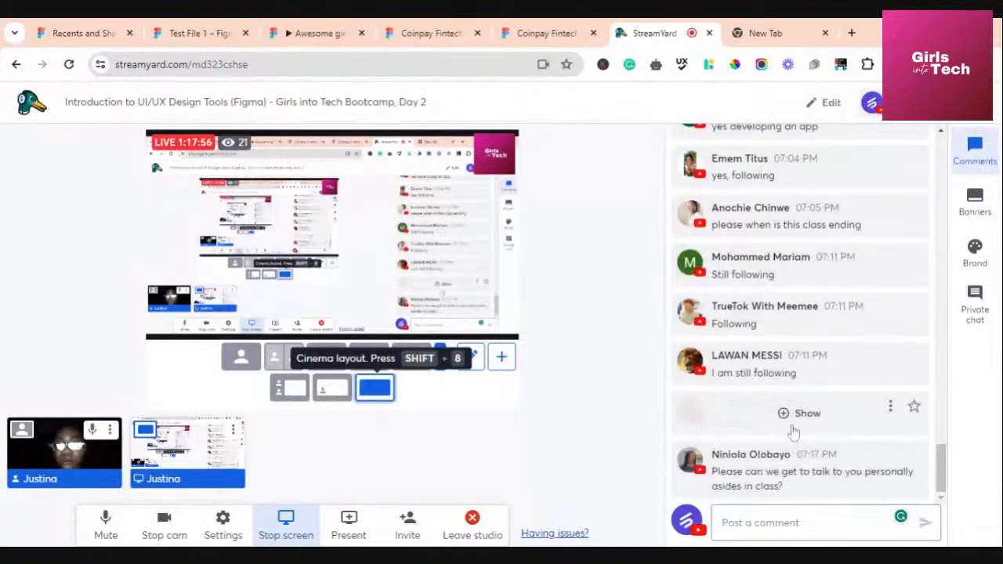
scroll(780, 358, up, 3)
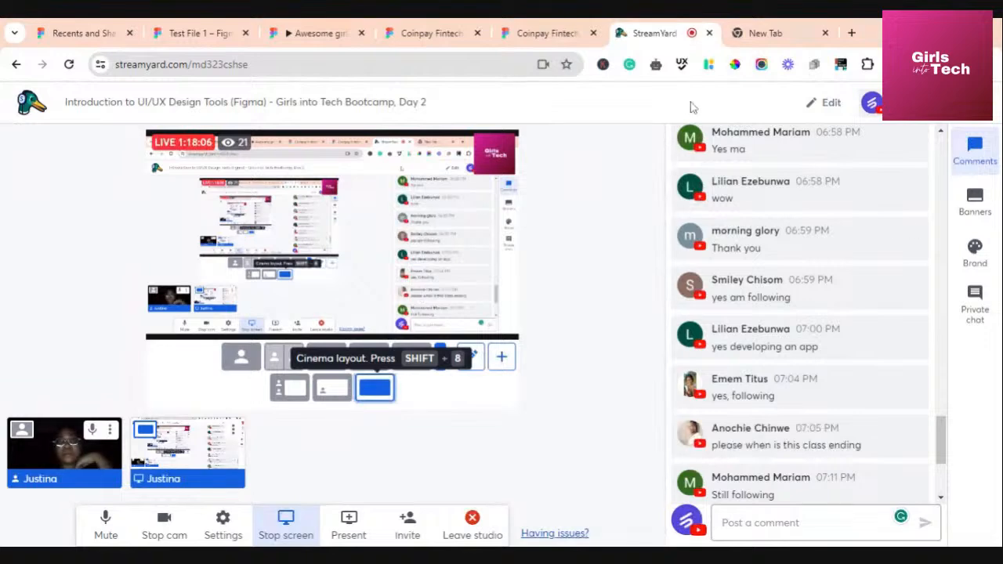
scroll(799, 435, down, 3)
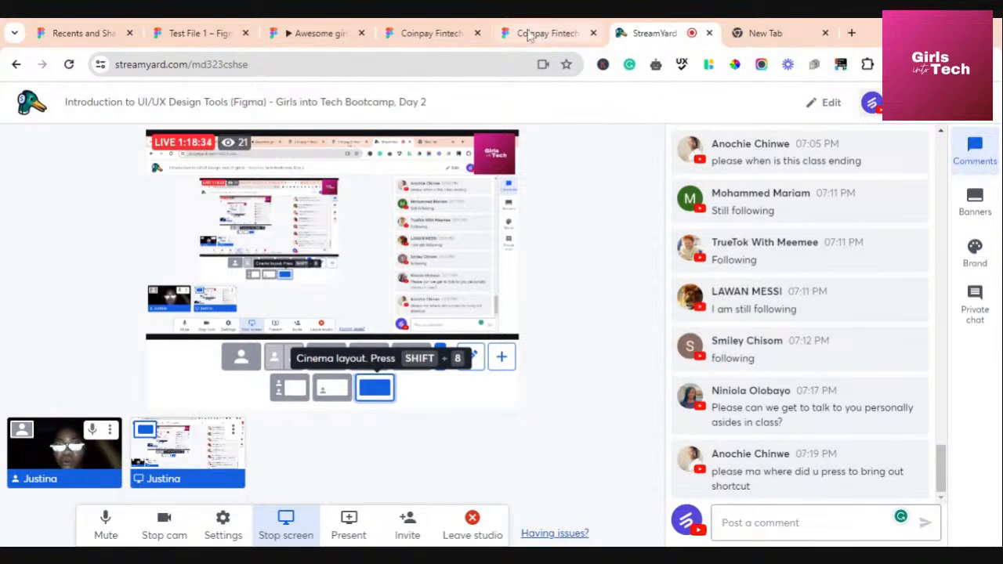
Bring Figma to the front and open the Keyboard shortcuts reference
click(193, 35)
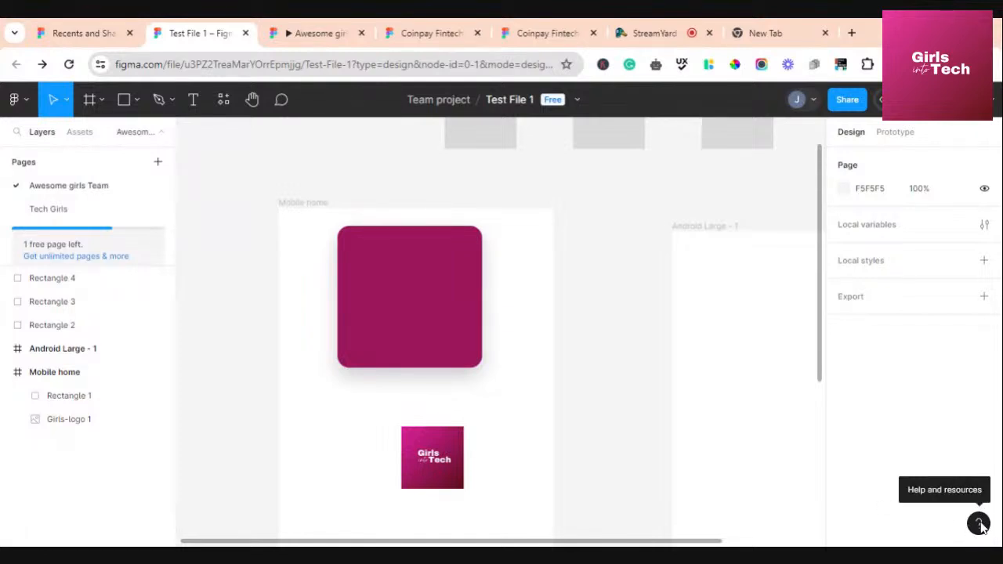
click(978, 523)
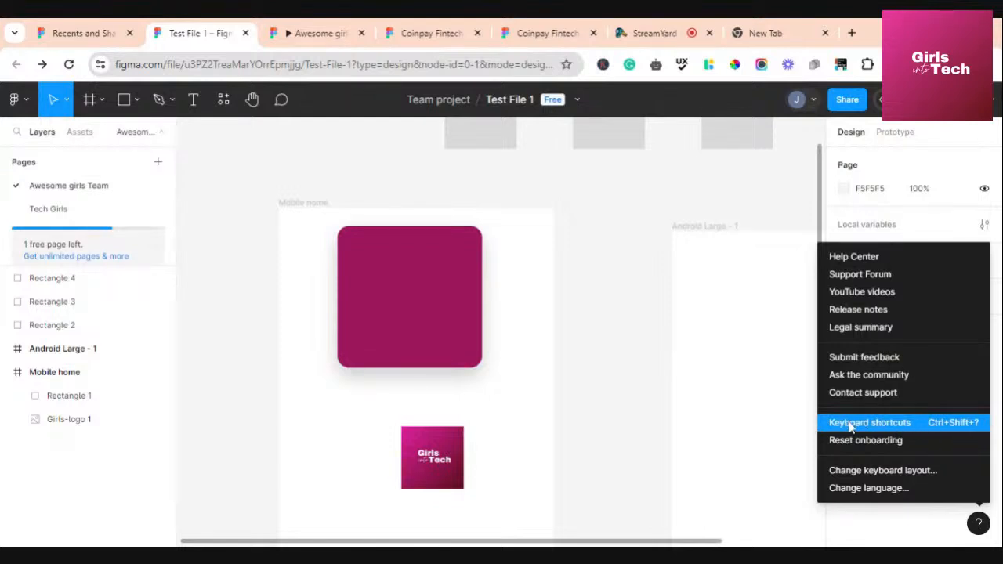
click(901, 429)
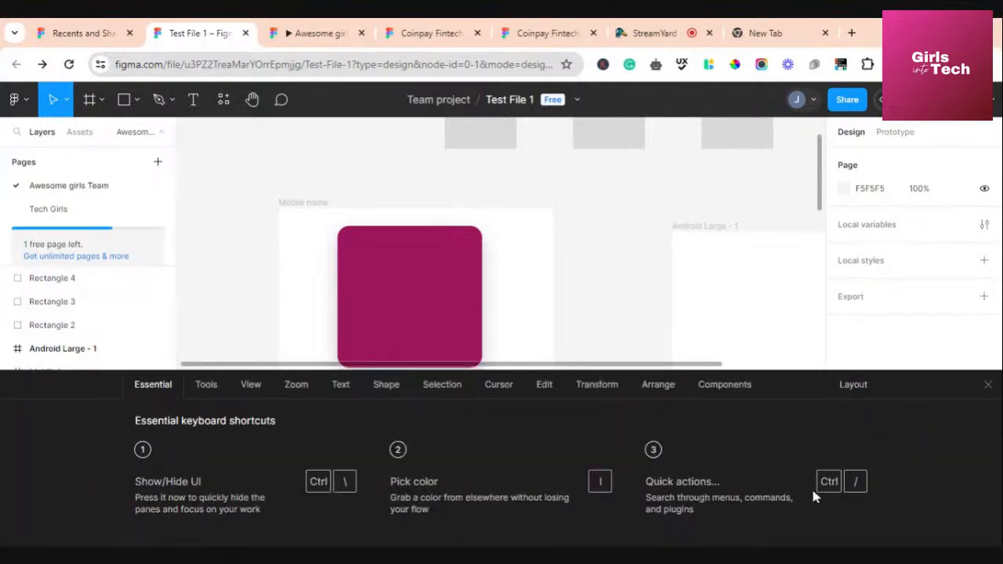
Browse the Tools, View, Zoom, Text, Shape and Selection shortcut lists
click(206, 385)
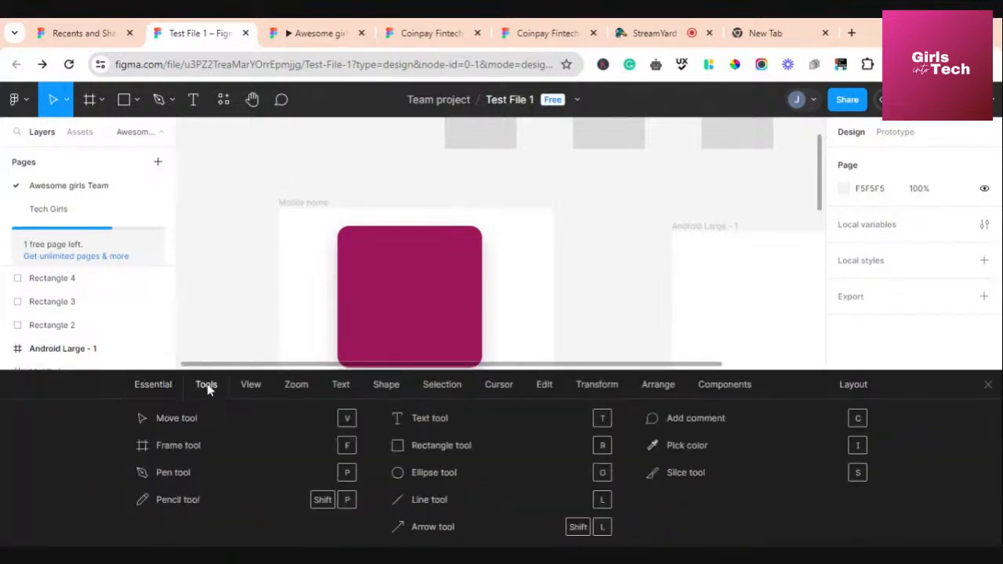
click(252, 387)
click(298, 386)
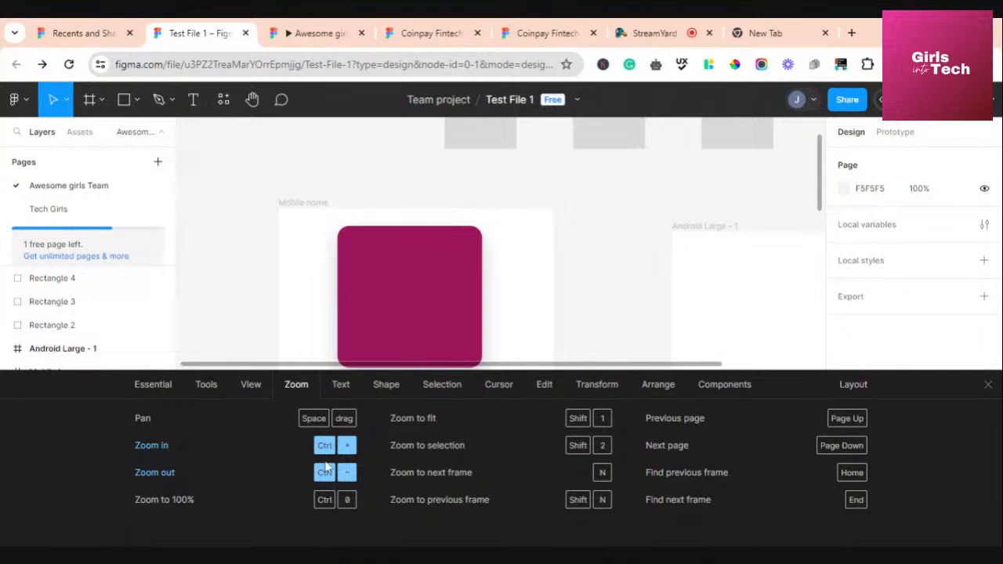
click(343, 385)
click(257, 387)
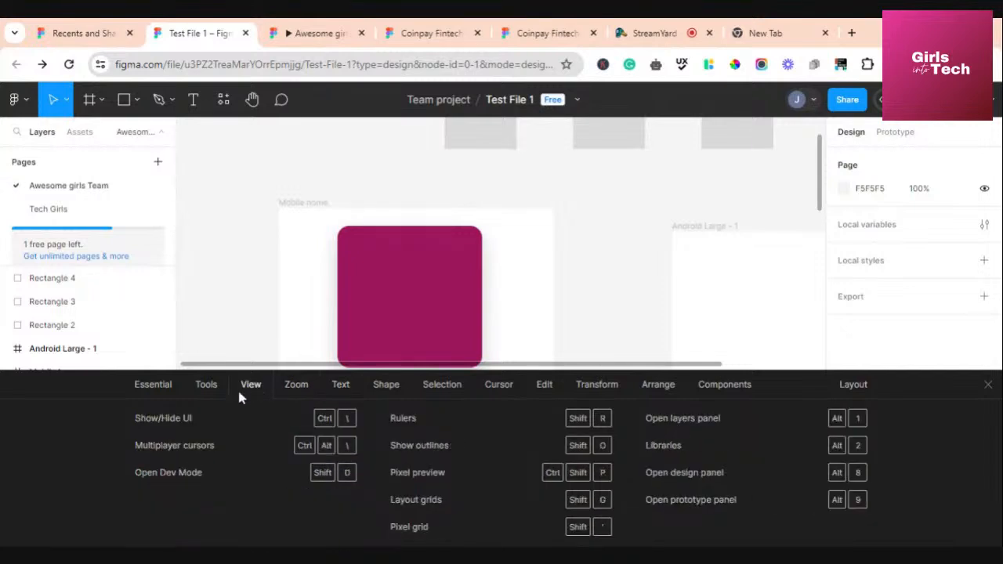
click(215, 388)
click(302, 389)
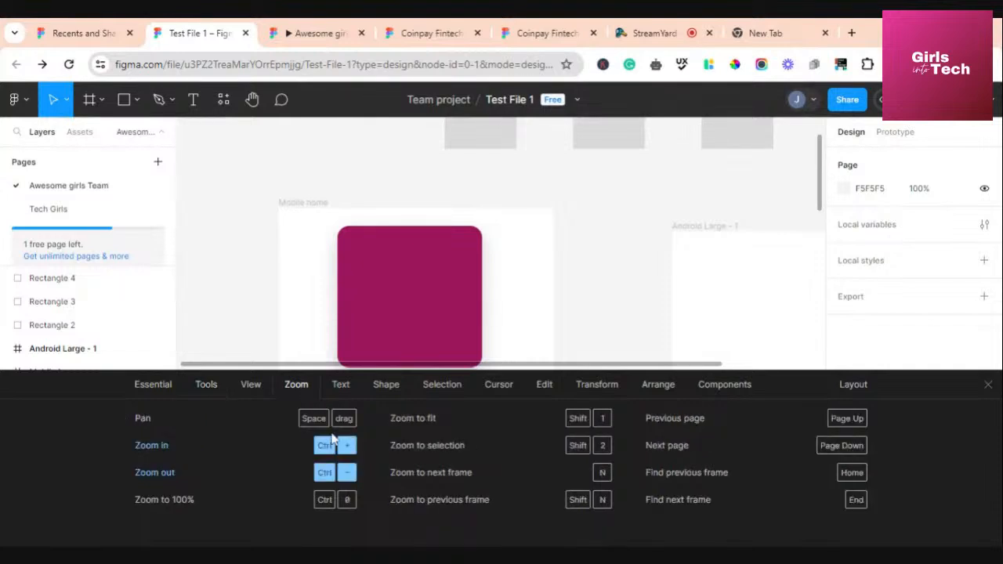
click(345, 390)
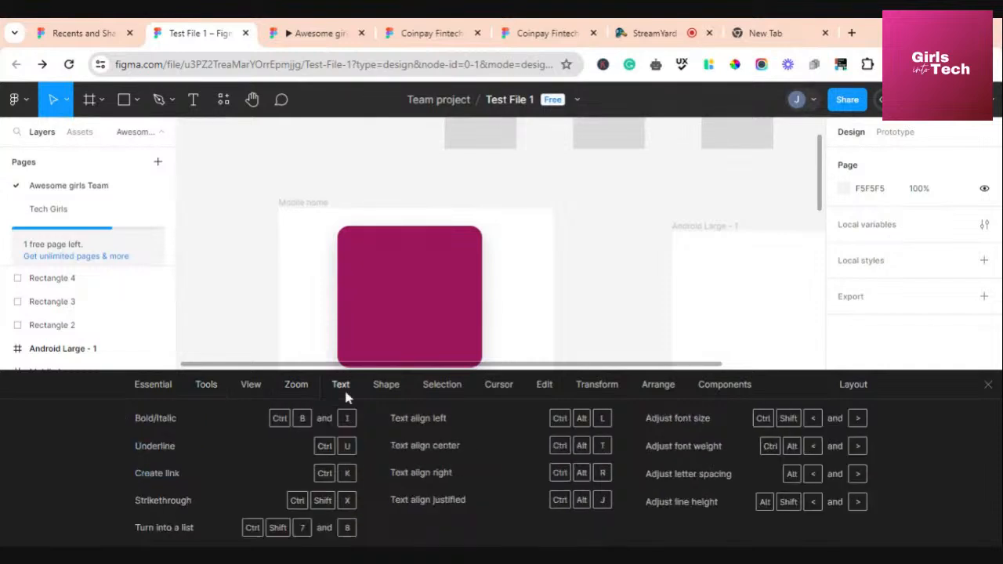
click(389, 388)
click(437, 389)
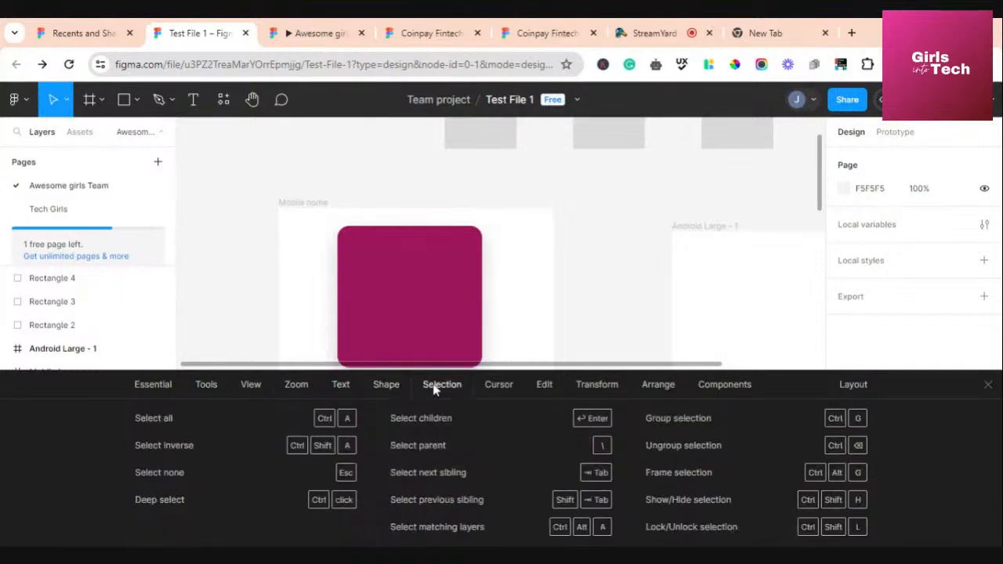
Revisit the Text, Zoom, View and Tools lists, close the reference, and return to StreamYard
click(337, 385)
click(301, 389)
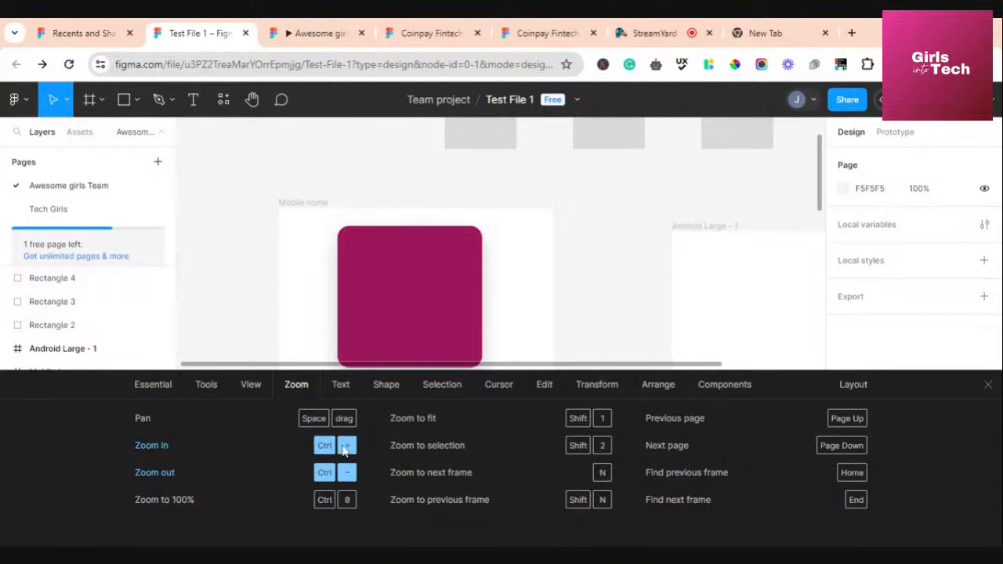
click(256, 391)
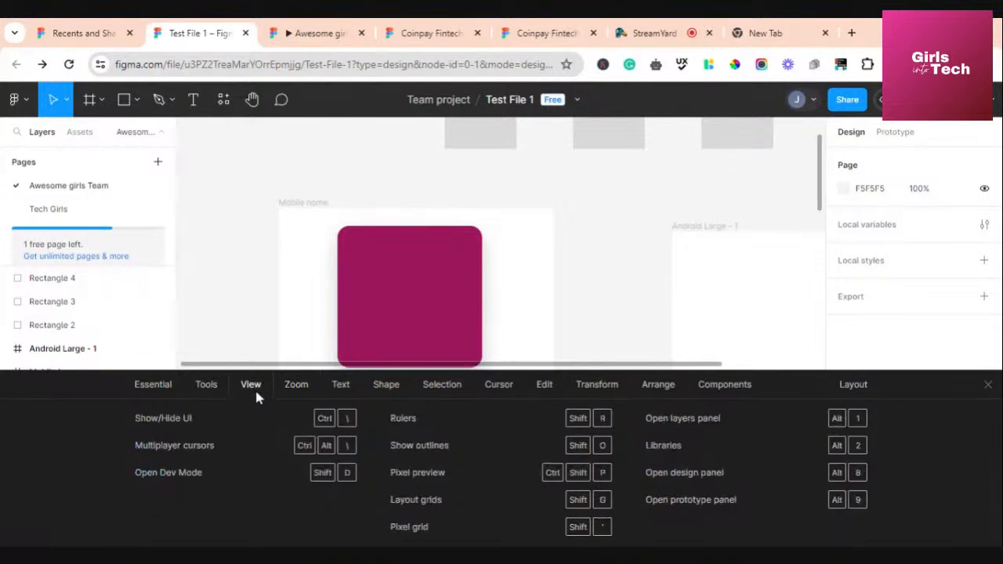
click(198, 388)
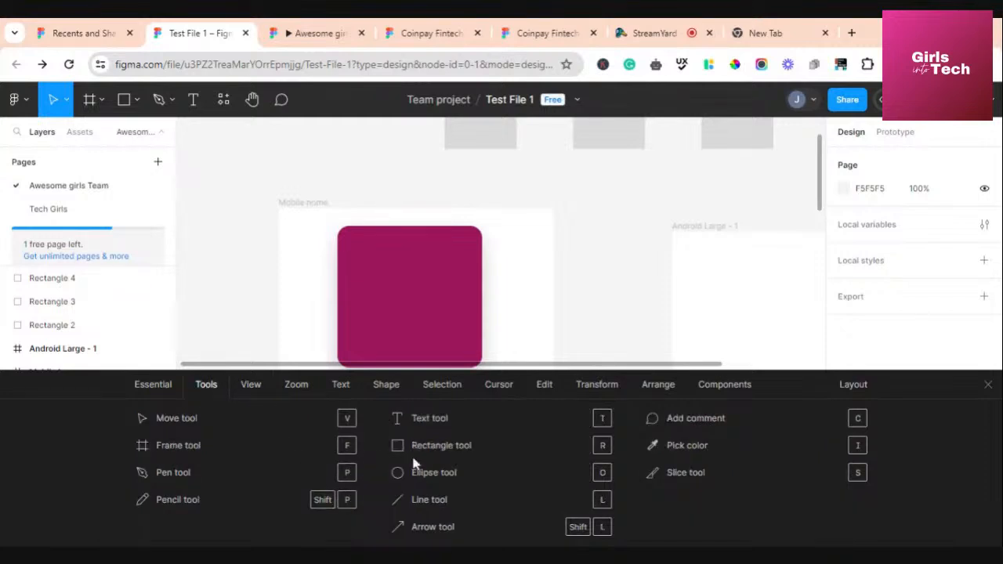
click(988, 385)
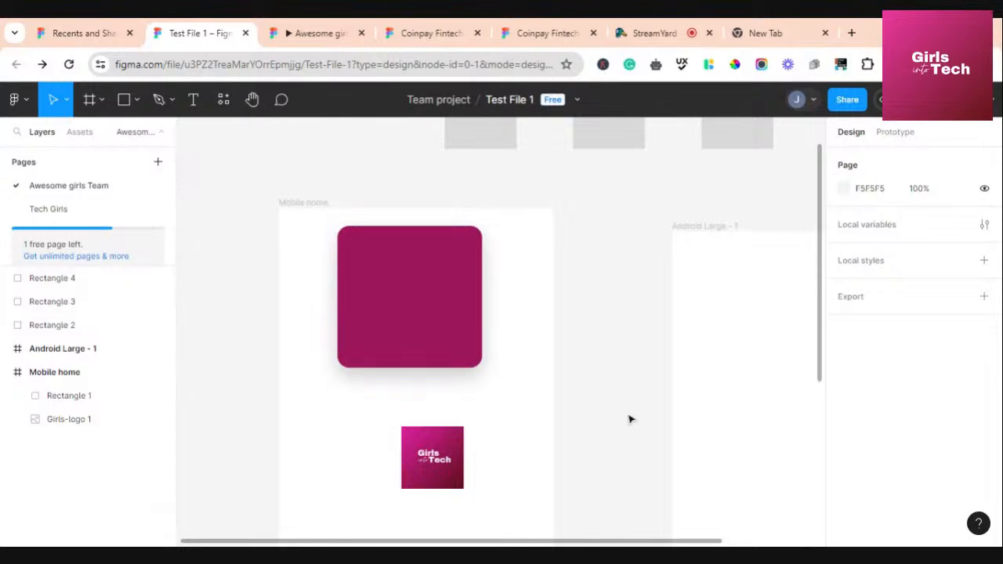
click(650, 35)
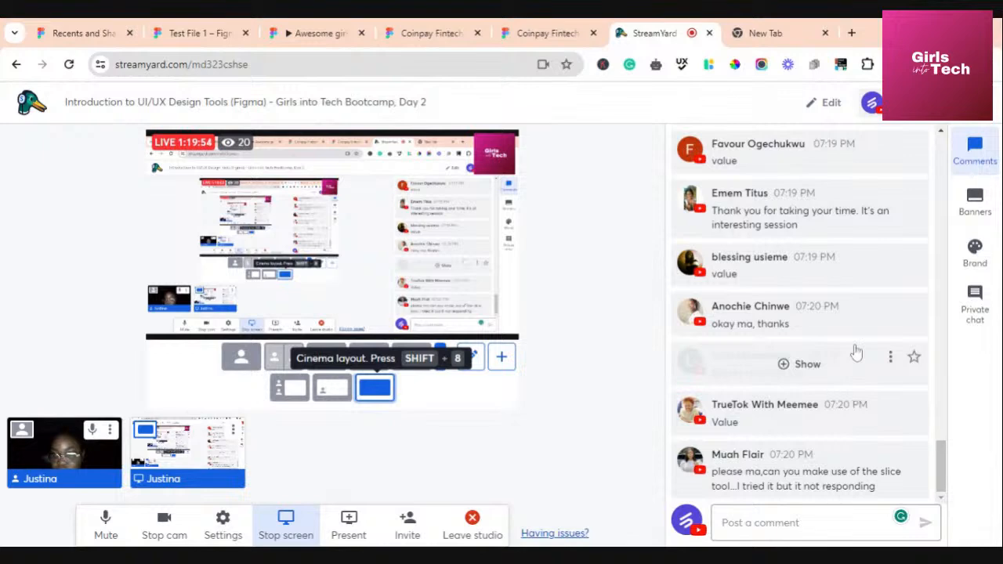
Read through viewers' comments, then stop screen sharing so only the webcam shows
scroll(776, 305, up, 3)
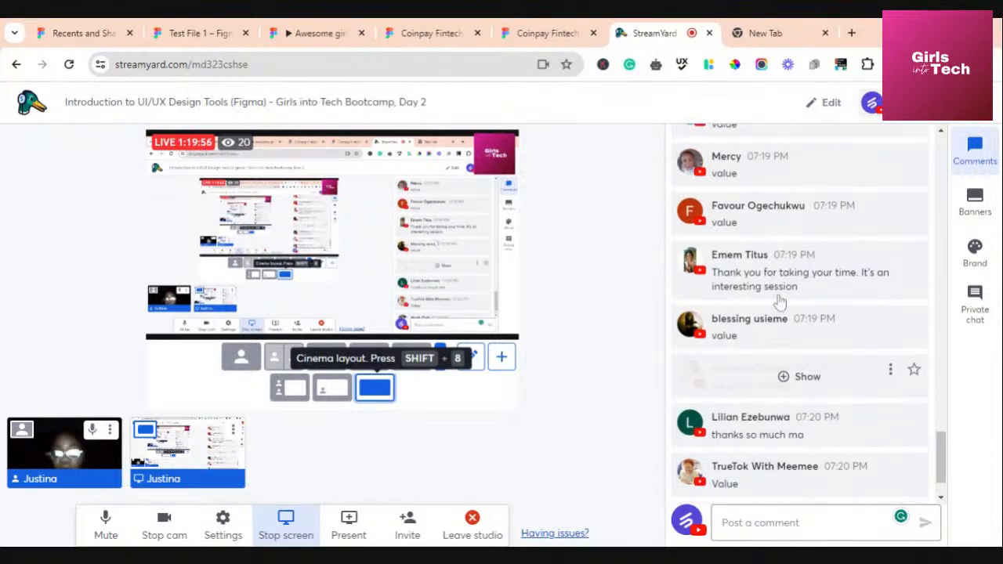
scroll(779, 301, down, 5)
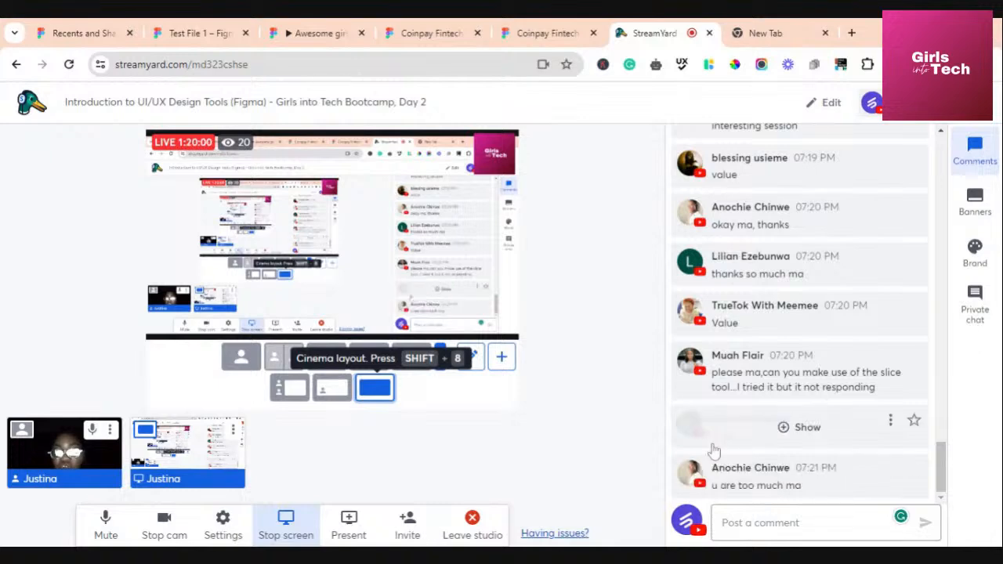
scroll(745, 354, up, 5)
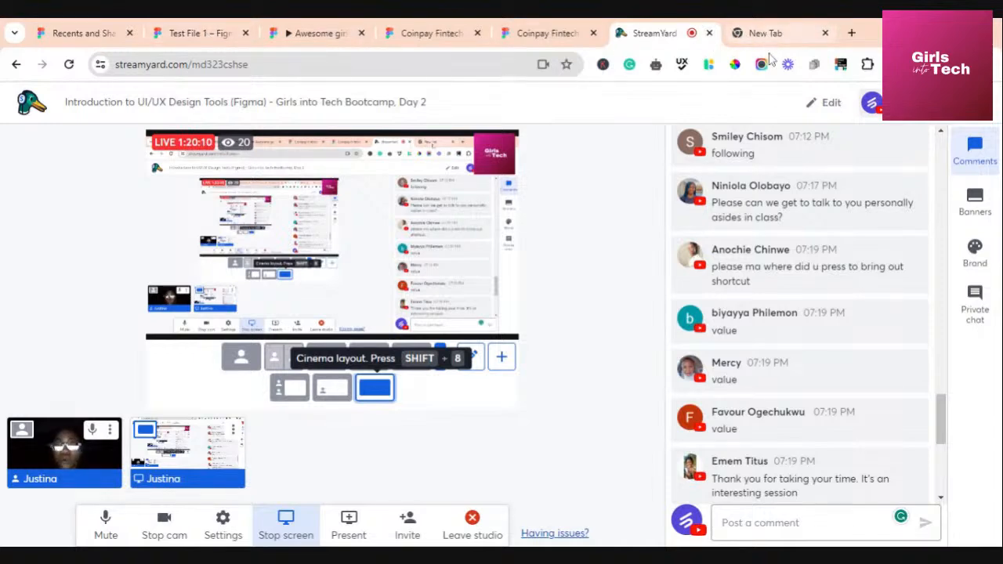
scroll(821, 350, down, 2)
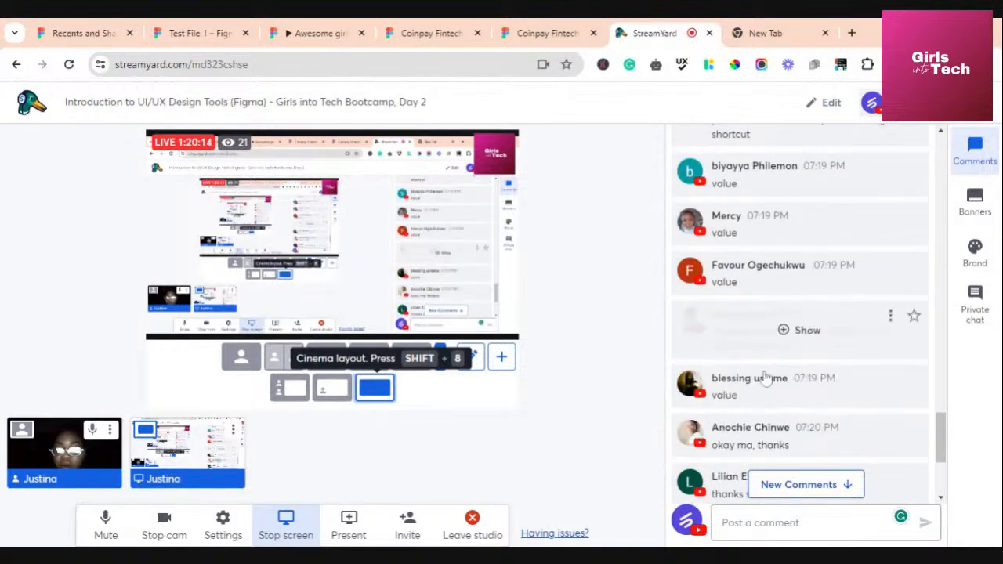
scroll(750, 394, down, 4)
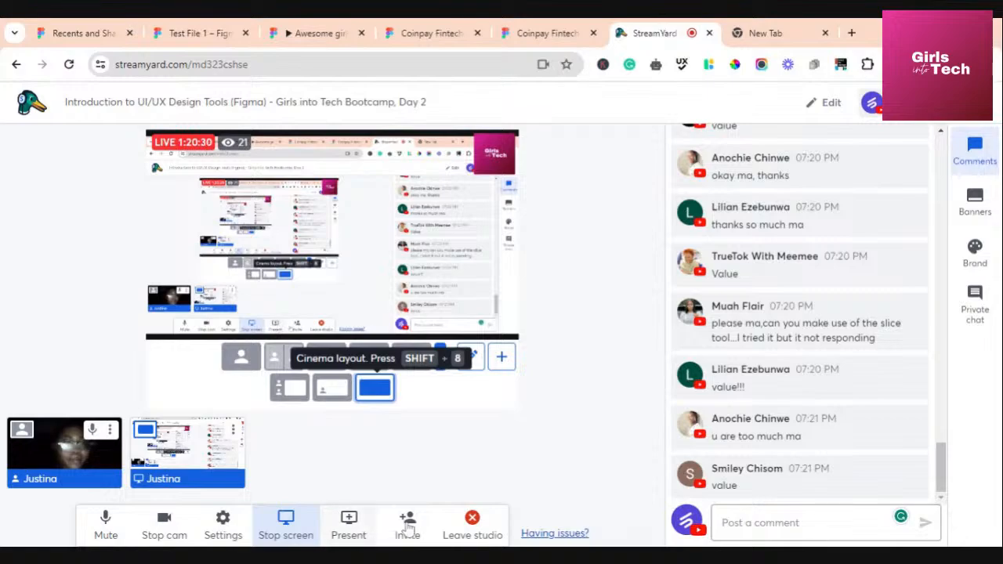
click(290, 526)
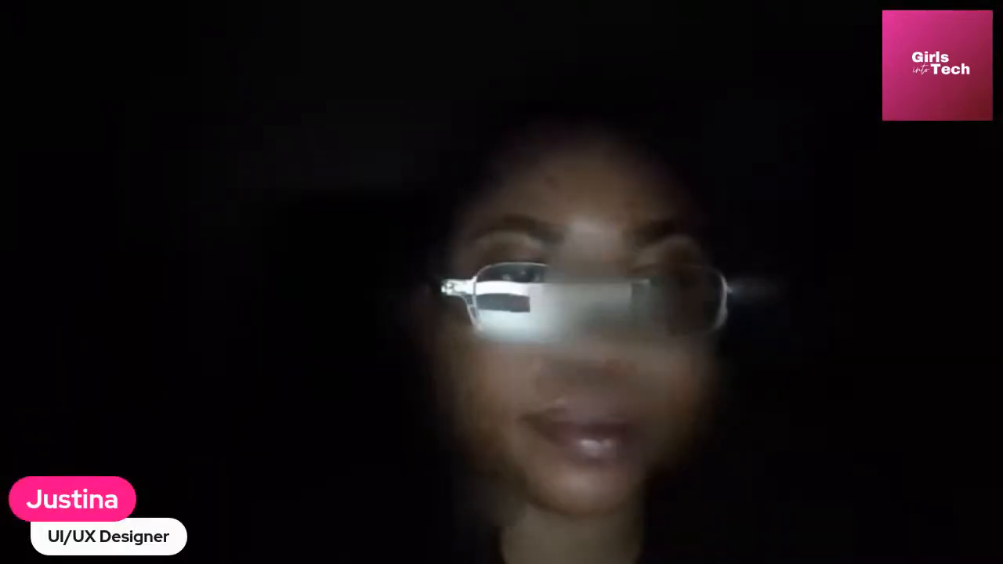